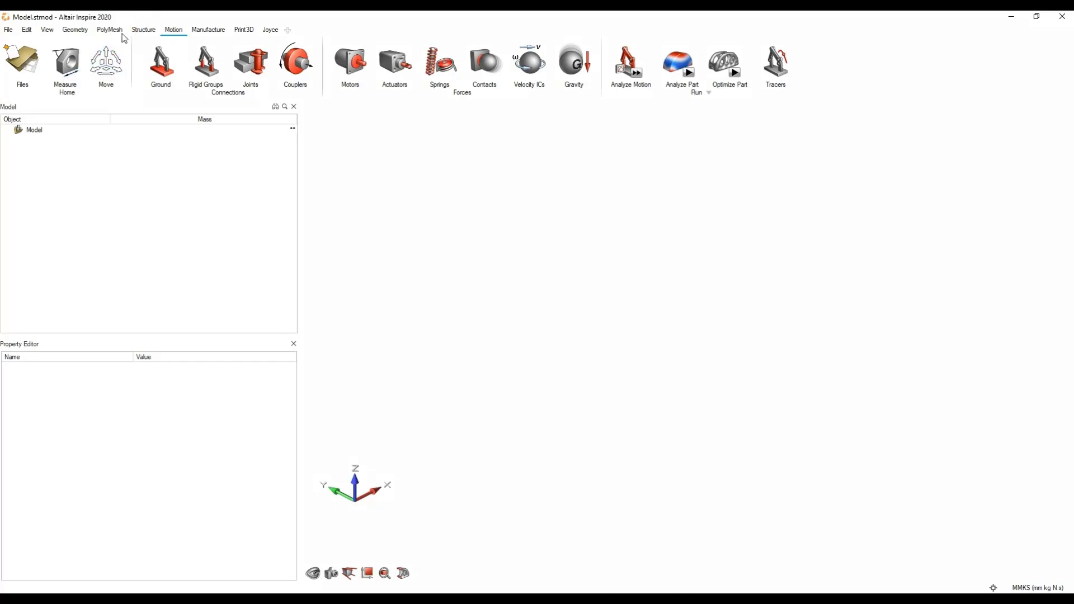
{"action": "left_click", "coordinate": [77, 30]}
{"action": "left_click", "coordinate": [144, 30]}
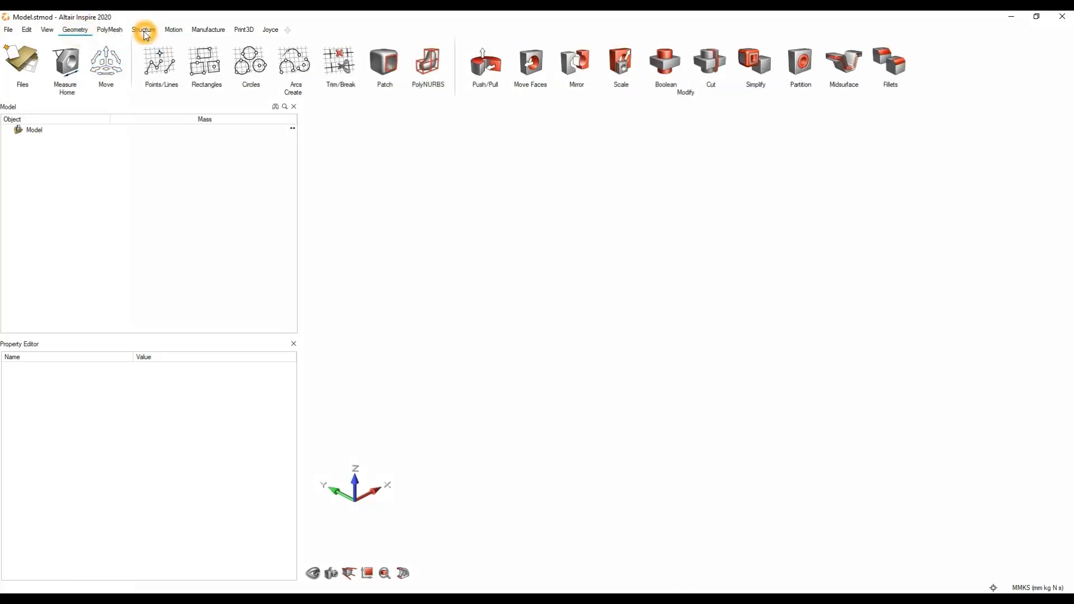
{"action": "left_click", "coordinate": [173, 31]}
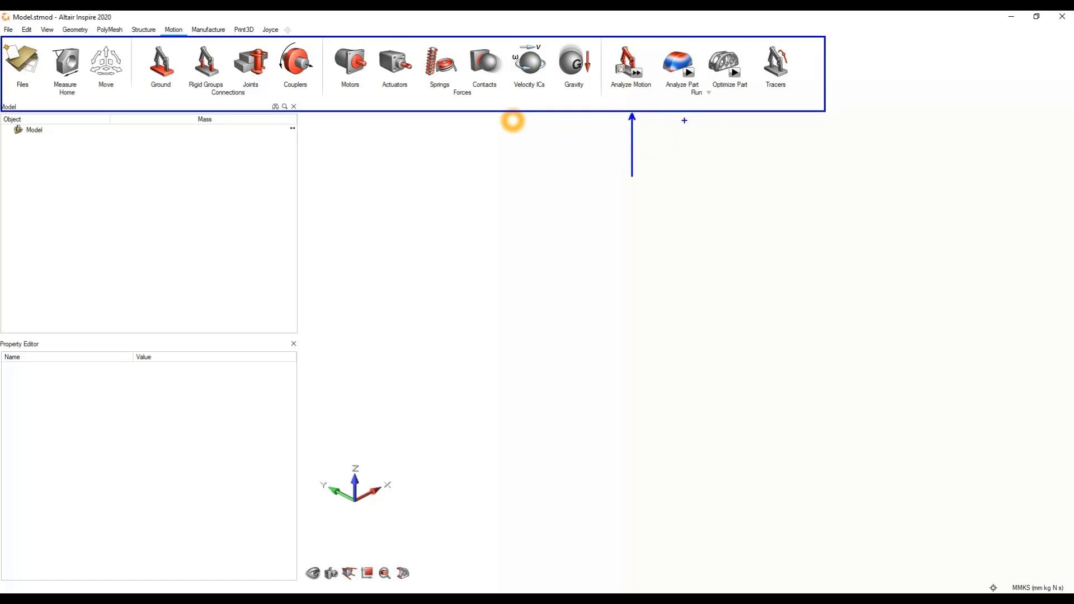
{"action": "left_click_drag", "start_coordinate": [684, 113], "coordinate": [685, 189]}
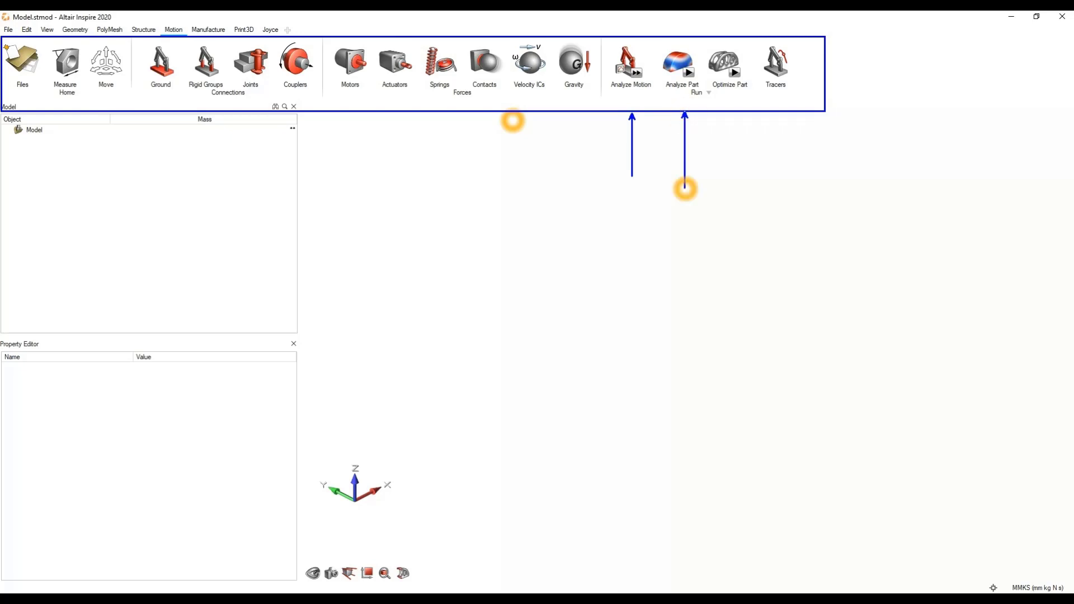
{"action": "left_click_drag", "start_coordinate": [731, 115], "coordinate": [733, 197]}
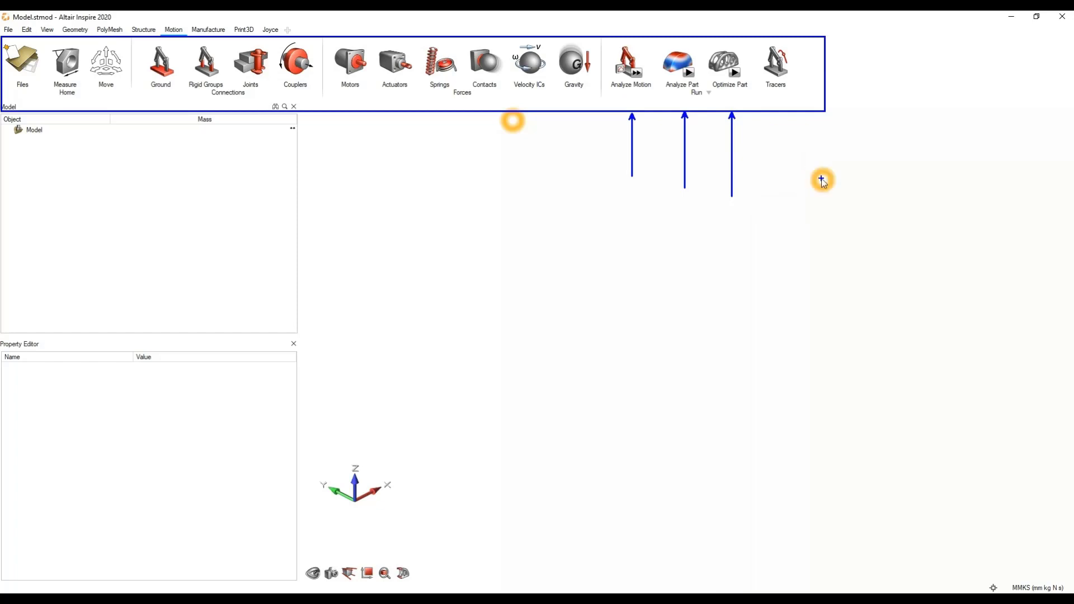
{"action": "key", "text": "Escape"}
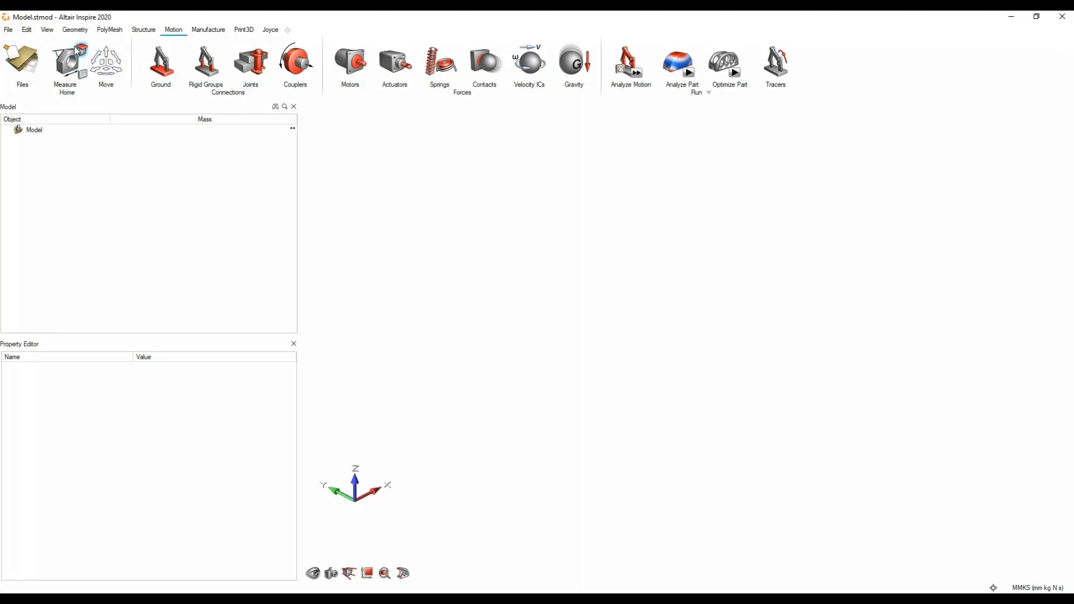
Review the file types supported for importing geometry, and leave the import dialog without choosing a file.
{"action": "left_click", "coordinate": [8, 29]}
{"action": "left_click", "coordinate": [51, 98]}
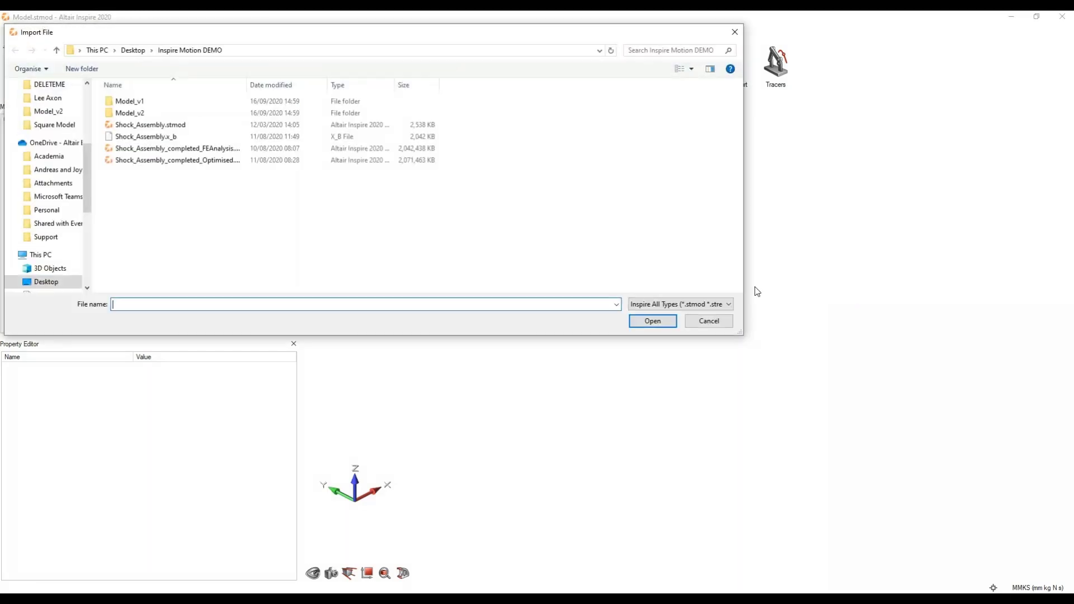
{"action": "left_click", "coordinate": [870, 354]}
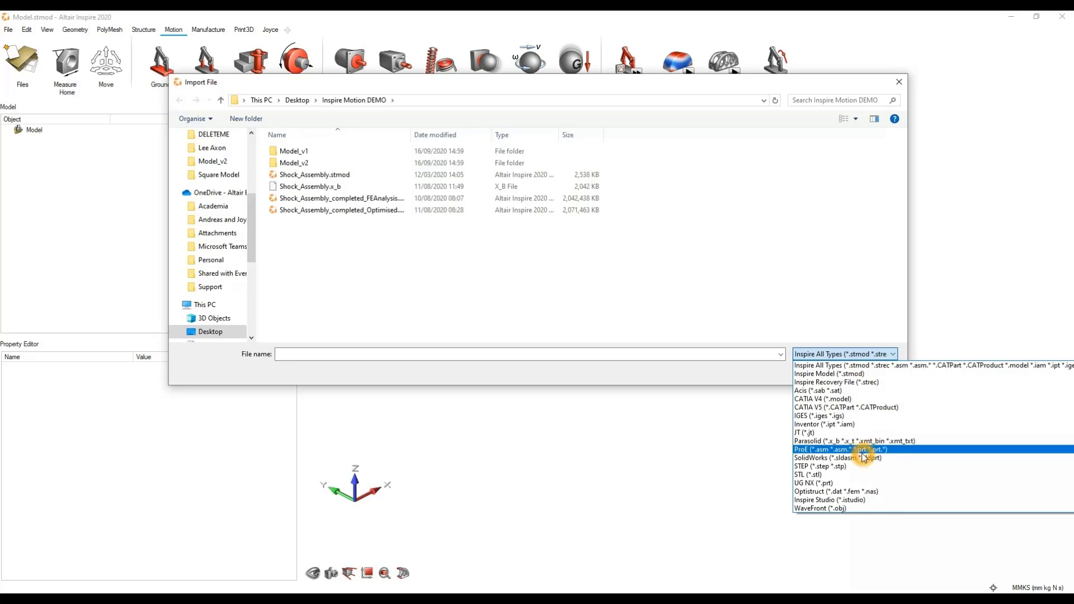
{"action": "left_click", "coordinate": [899, 85]}
{"action": "left_click", "coordinate": [899, 85]}
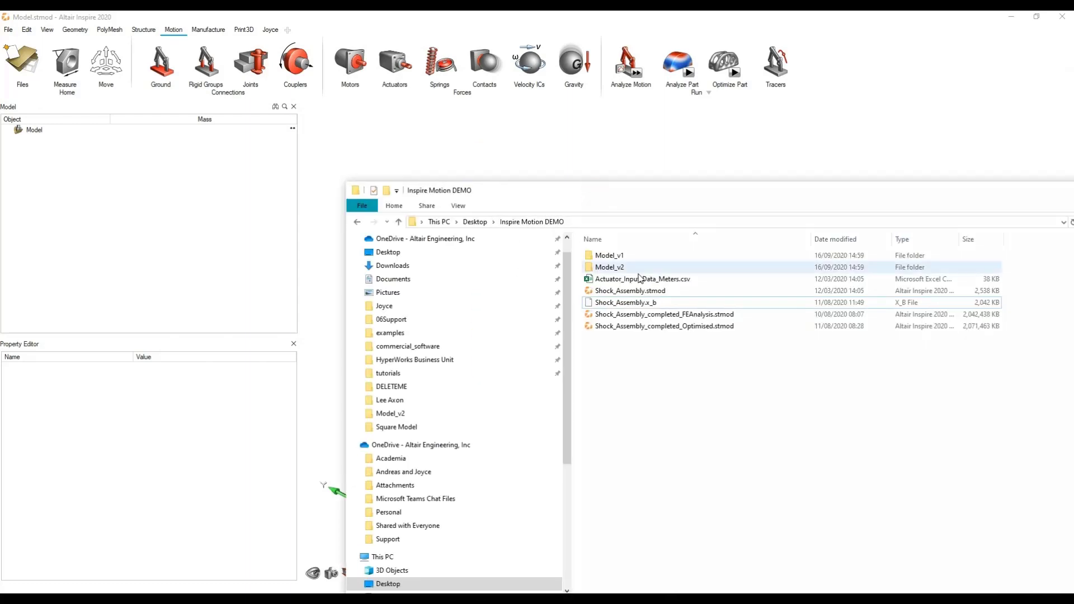
Import Shock_Assembly.x_b from the Inspire Motion DEMO folder into the empty modeling window.
{"action": "left_click", "coordinate": [675, 310]}
{"action": "left_click_drag", "start_coordinate": [678, 302], "coordinate": [629, 168]}
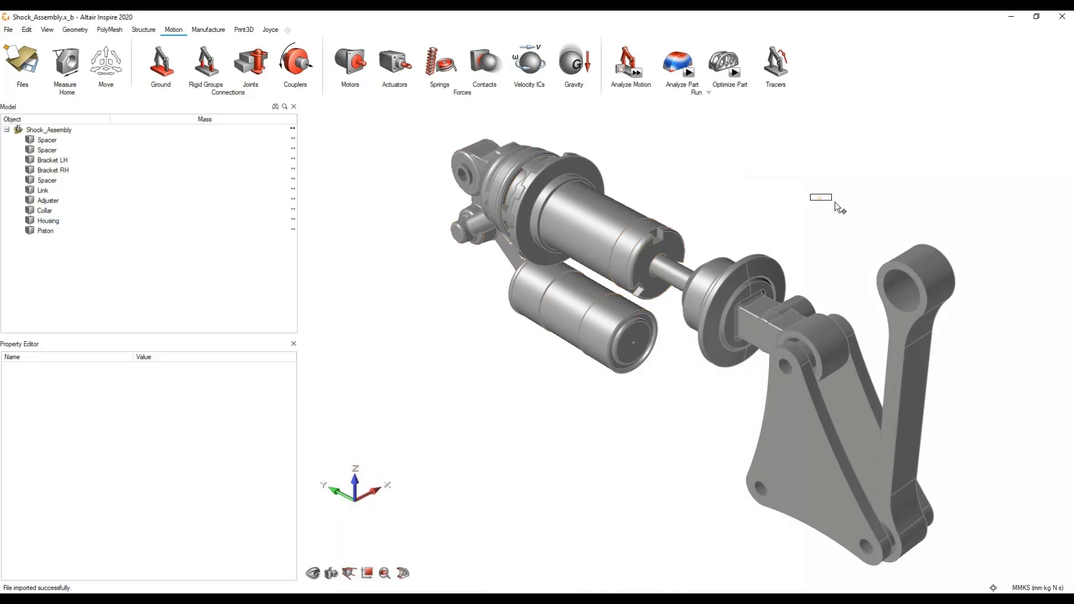
{"action": "left_click_drag", "start_coordinate": [834, 202], "coordinate": [814, 190]}
{"action": "left_click", "coordinate": [767, 196]}
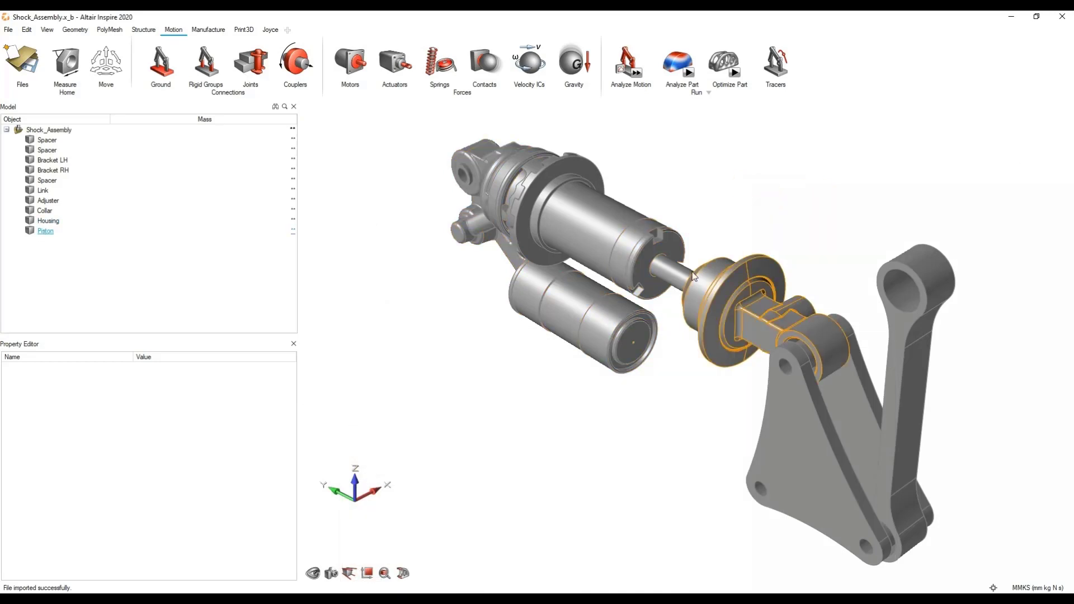
{"action": "middle_click_drag", "start_coordinate": [590, 394], "coordinate": [743, 249]}
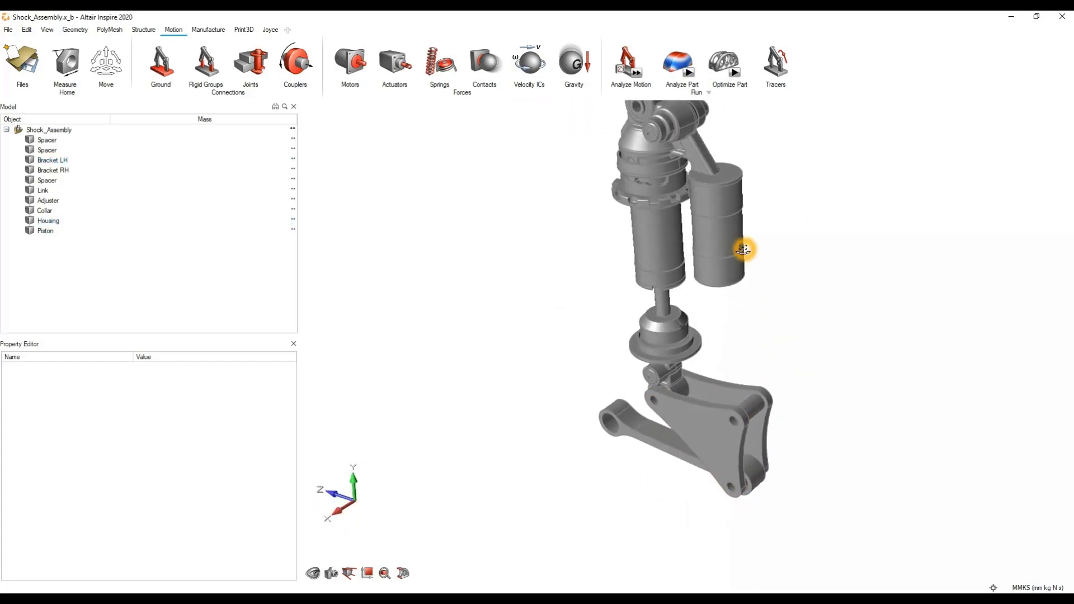
{"action": "scroll", "coordinate": [747, 243], "scroll_direction": "down", "scroll_amount": 3}
{"action": "right_click_drag", "start_coordinate": [748, 243], "coordinate": [728, 297]}
{"action": "middle_click_drag", "start_coordinate": [707, 292], "coordinate": [712, 270]}
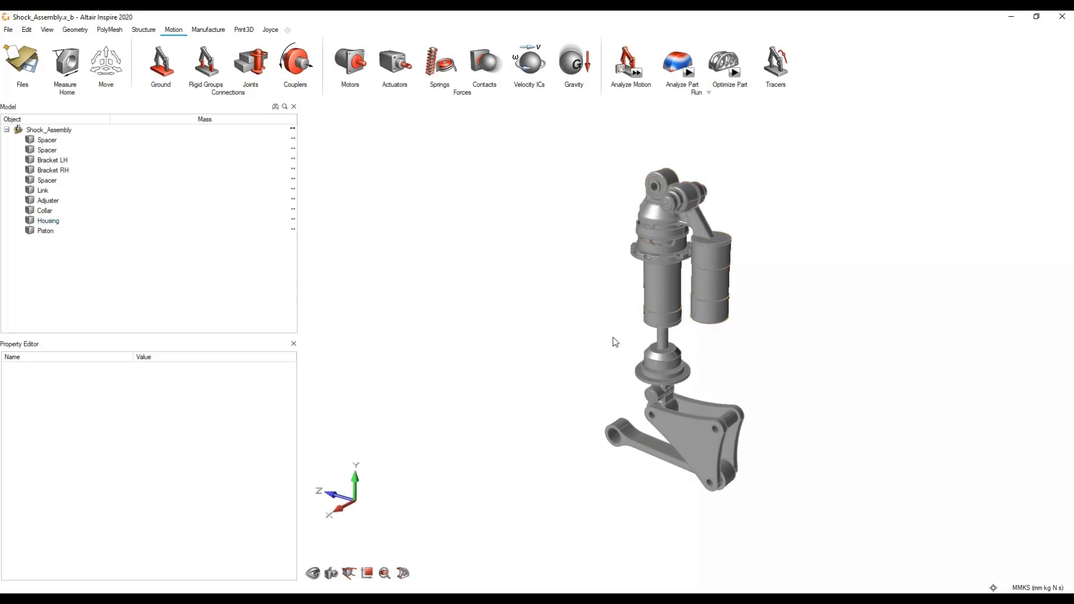
Open the preferences and examine the Modeling Space and Workspace settings, including the available themes.
{"action": "left_click", "coordinate": [8, 30]}
{"action": "left_click", "coordinate": [169, 256]}
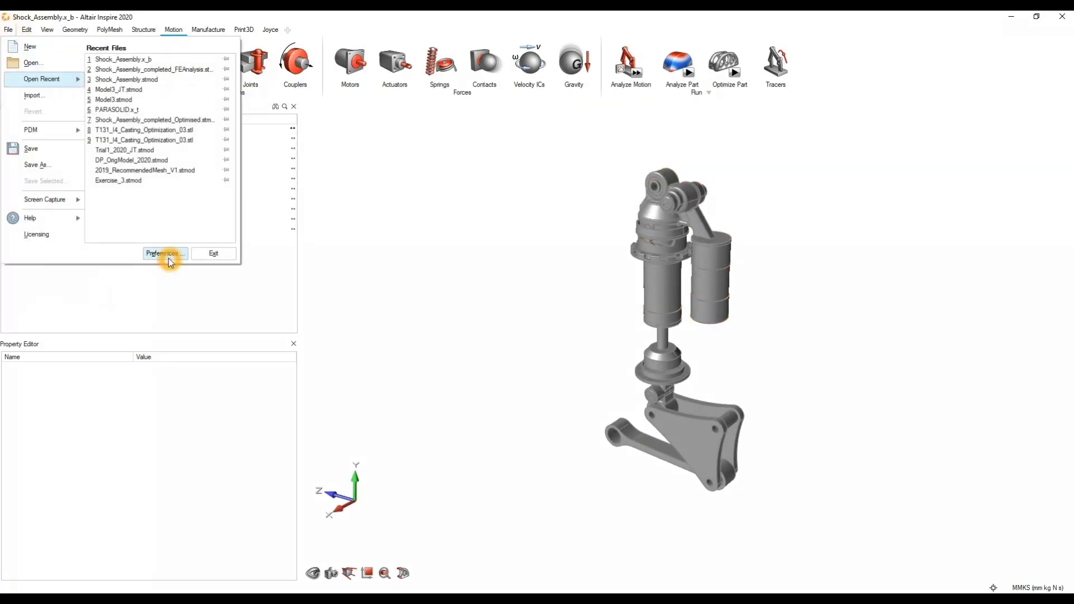
{"action": "left_click", "coordinate": [569, 192]}
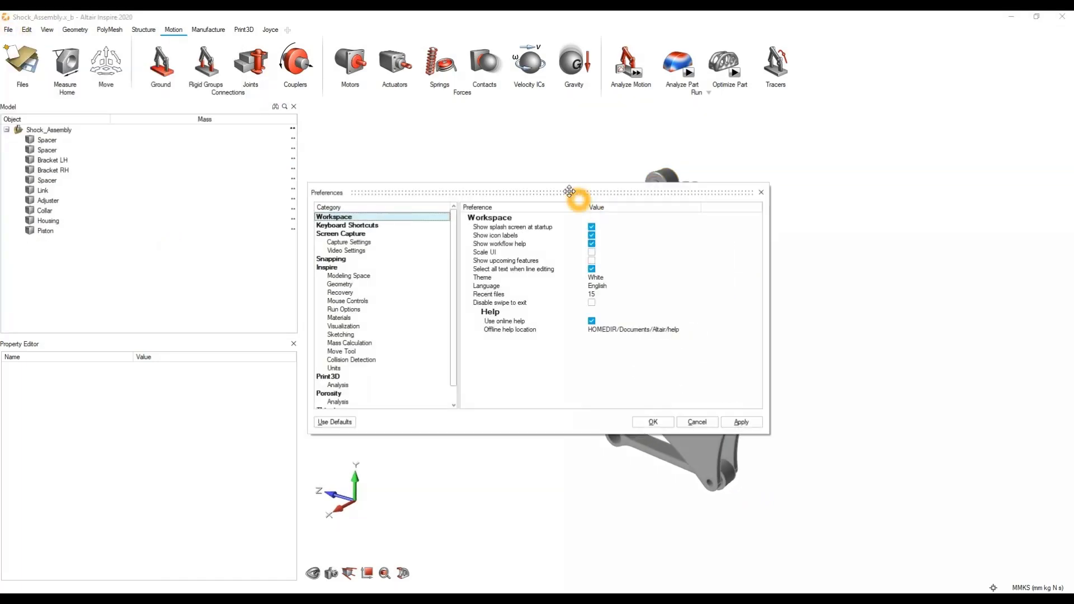
{"action": "left_click_drag", "start_coordinate": [568, 191], "coordinate": [639, 154]}
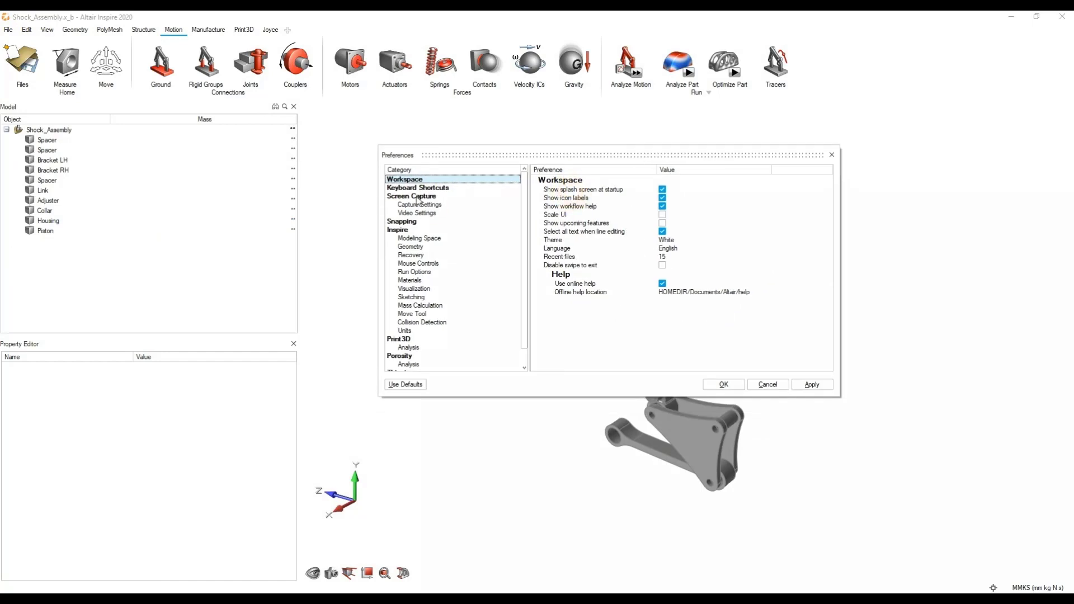
{"action": "left_click", "coordinate": [419, 231]}
{"action": "left_click", "coordinate": [419, 237]}
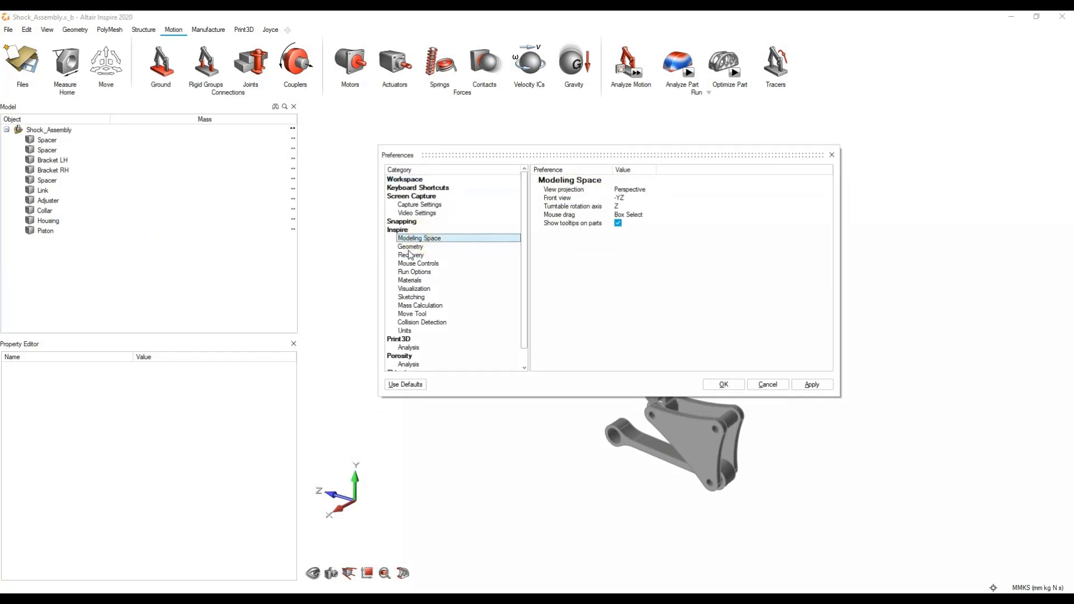
{"action": "left_click", "coordinate": [415, 188]}
{"action": "left_click", "coordinate": [414, 180]}
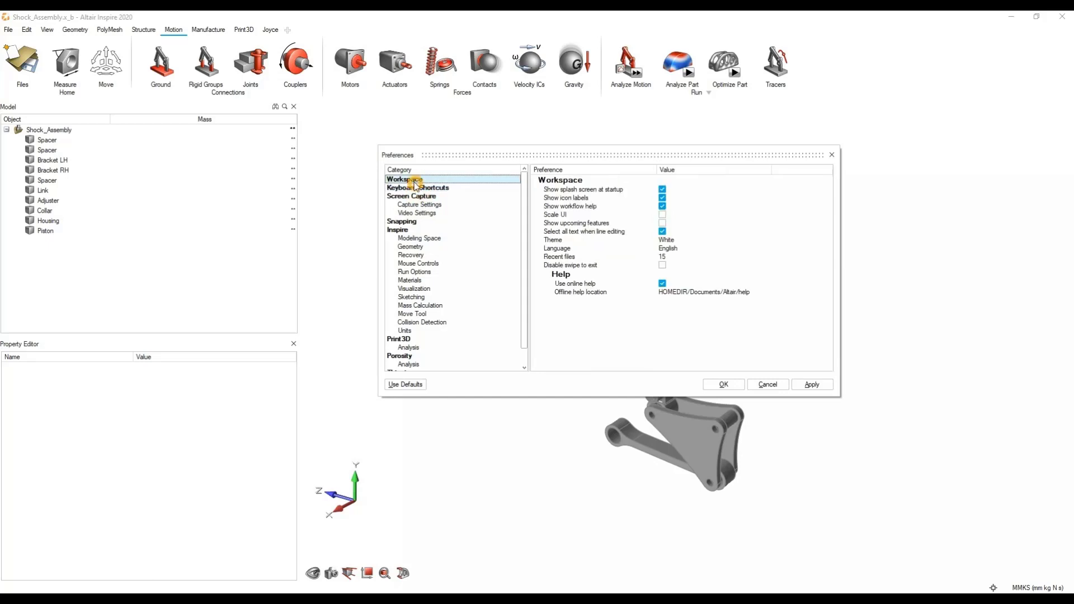
{"action": "left_click", "coordinate": [674, 245]}
{"action": "left_click", "coordinate": [671, 241]}
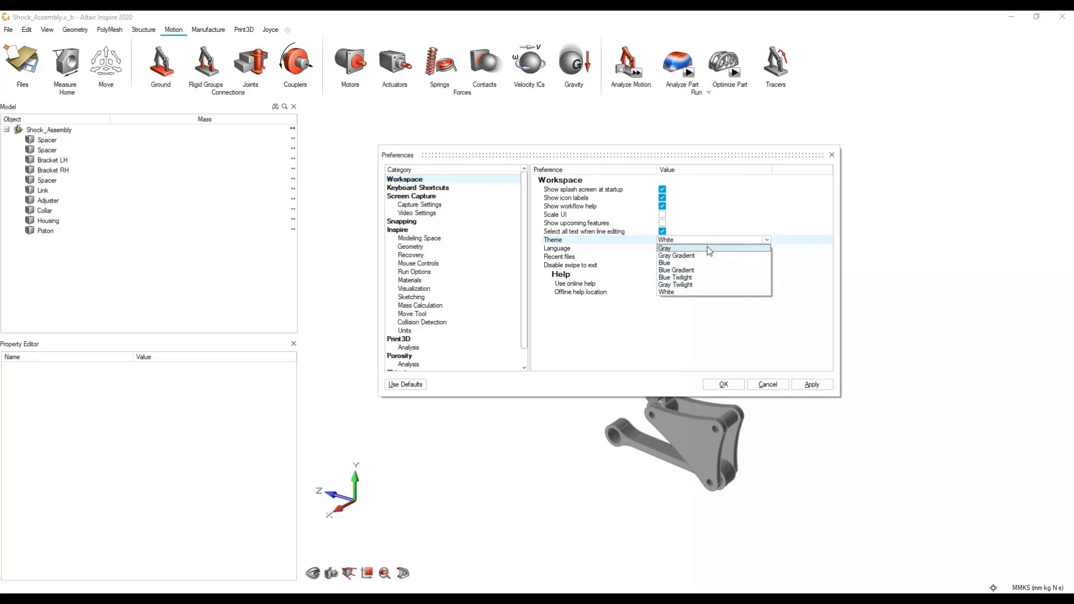
{"action": "left_click", "coordinate": [656, 343]}
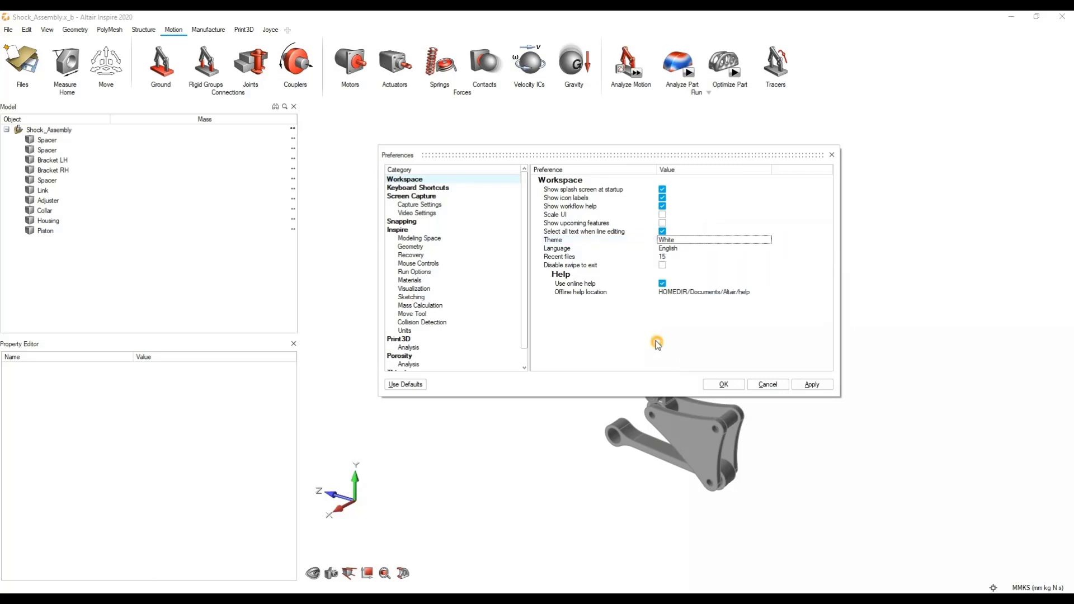
Examine the Mouse Controls and Run Options preferences, including CPU cores and analysis legend colors, and close the preferences.
{"action": "left_click", "coordinate": [414, 255]}
{"action": "left_click", "coordinate": [423, 264]}
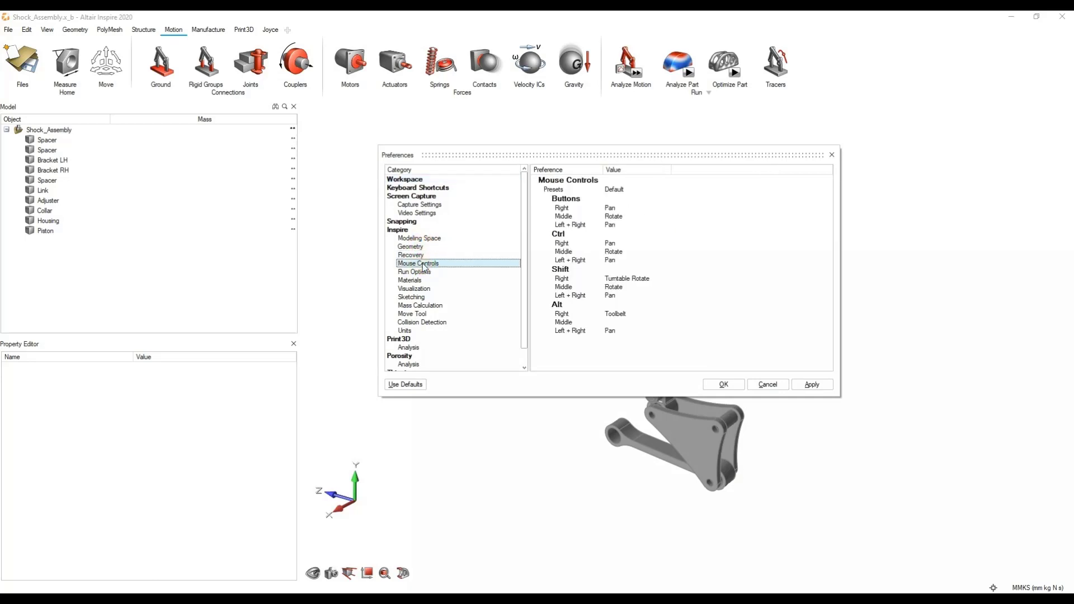
{"action": "left_click", "coordinate": [419, 273]}
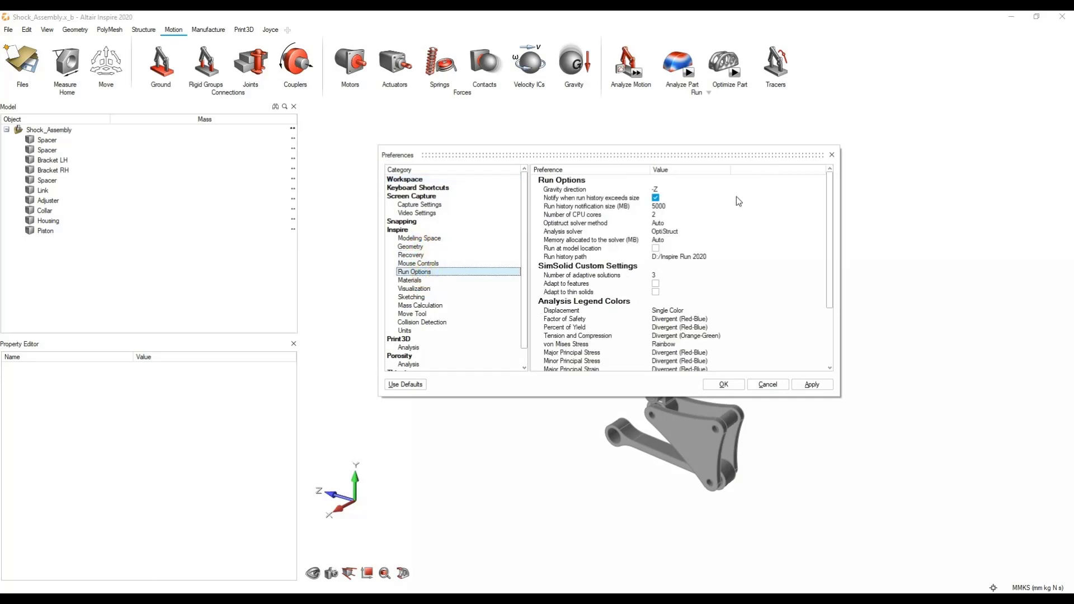
{"action": "left_click", "coordinate": [660, 237]}
{"action": "left_click", "coordinate": [659, 215]}
{"action": "left_click", "coordinate": [660, 219]}
{"action": "left_click", "coordinate": [663, 214]}
{"action": "left_click", "coordinate": [656, 217]}
{"action": "scroll", "coordinate": [697, 304], "scroll_direction": "down", "scroll_amount": 3}
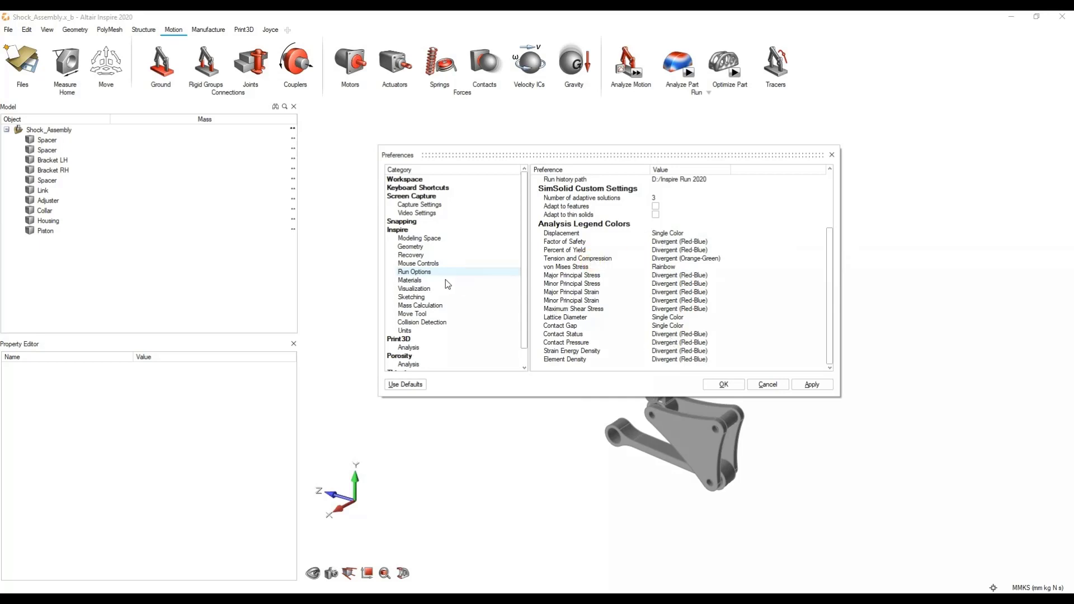
{"action": "scroll", "coordinate": [446, 291], "scroll_direction": "up", "scroll_amount": 2}
{"action": "left_click", "coordinate": [832, 157]}
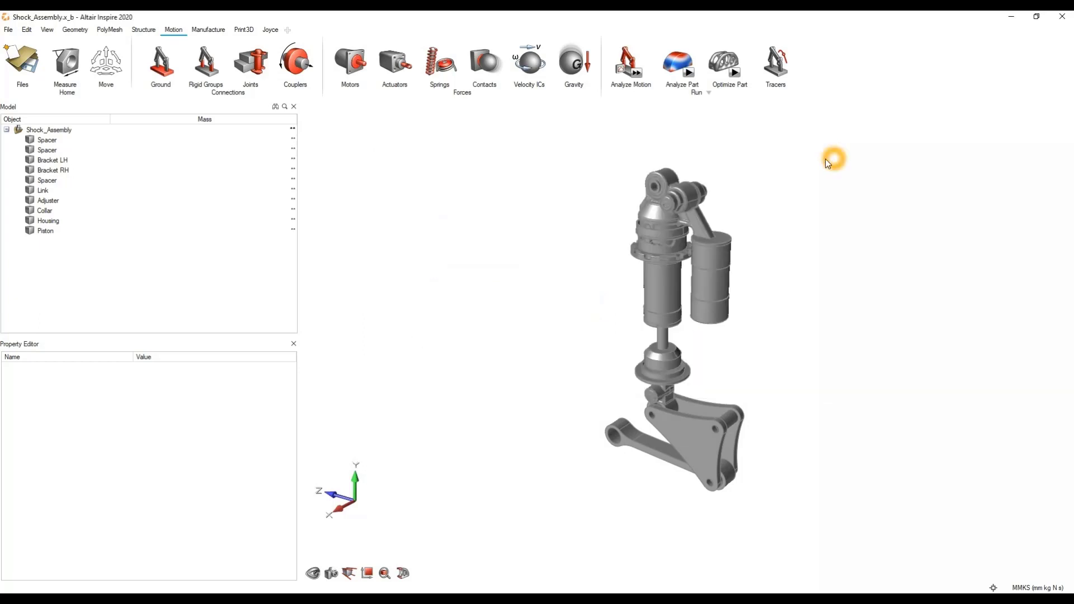
Review the available help options, including the What's New entry.
{"action": "left_click", "coordinate": [9, 29]}
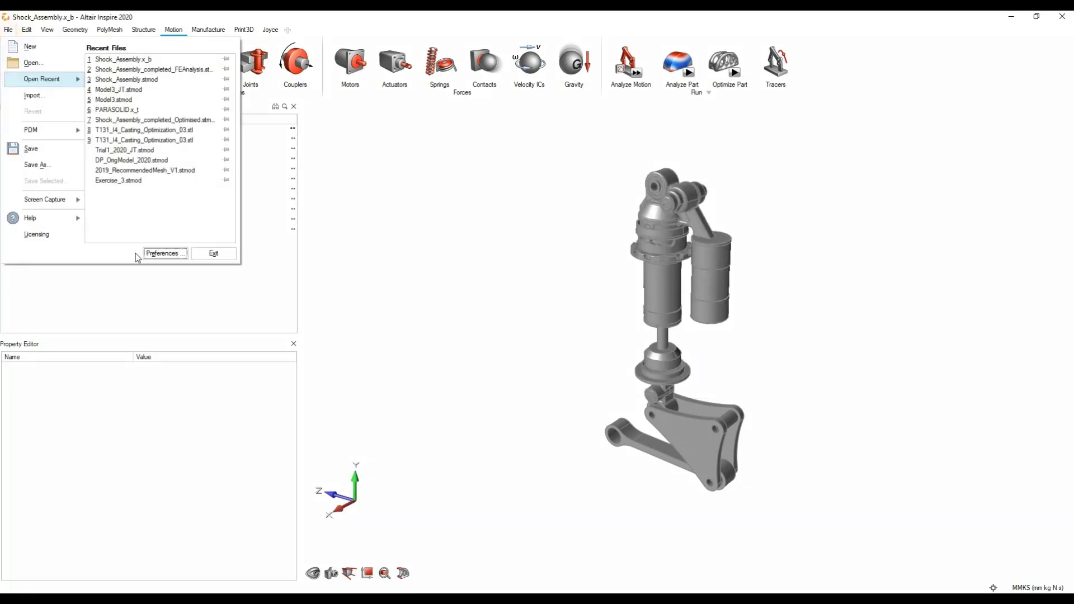
{"action": "left_click", "coordinate": [76, 219]}
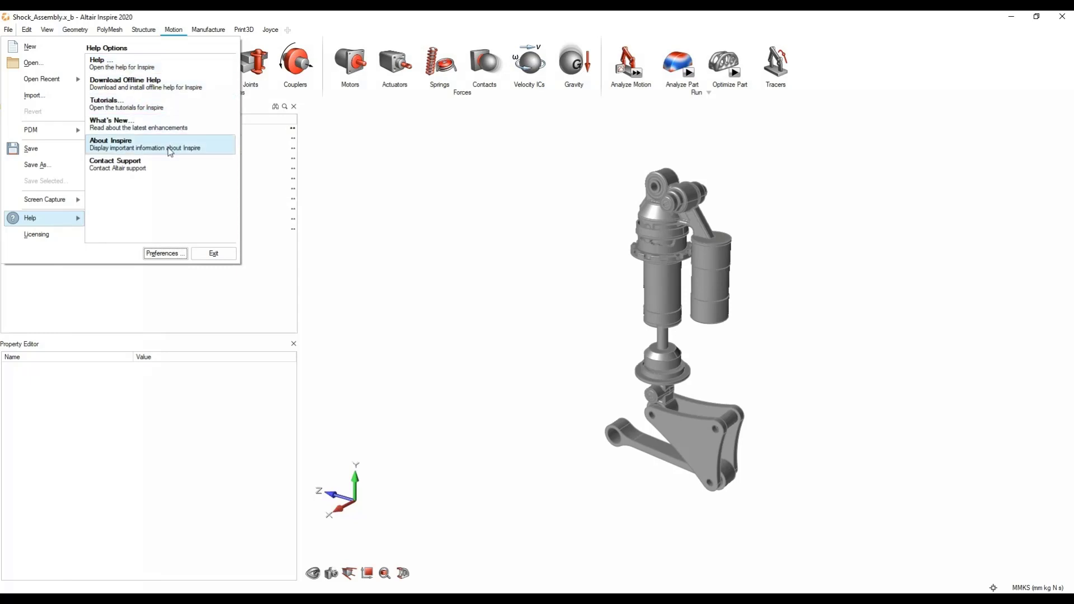
{"action": "left_click", "coordinate": [137, 128]}
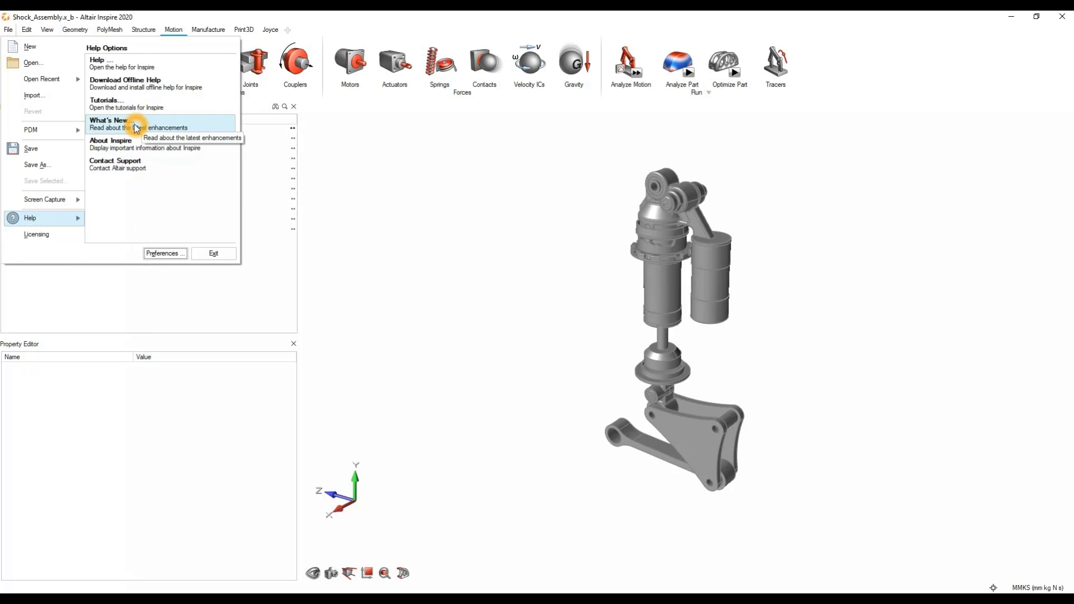
{"action": "left_click", "coordinate": [476, 291]}
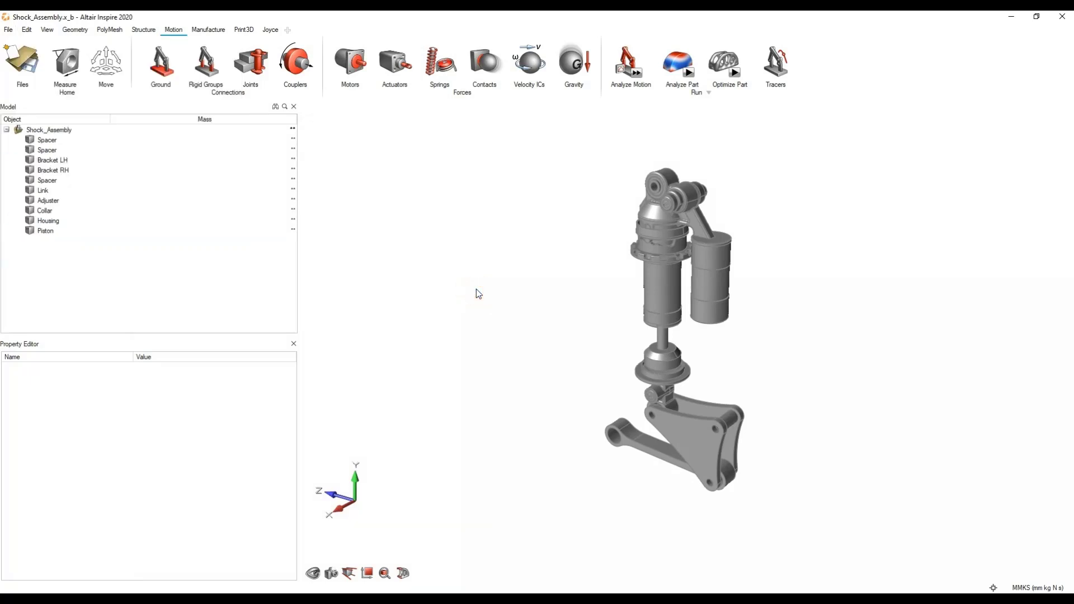
{"action": "left_click", "coordinate": [926, 485]}
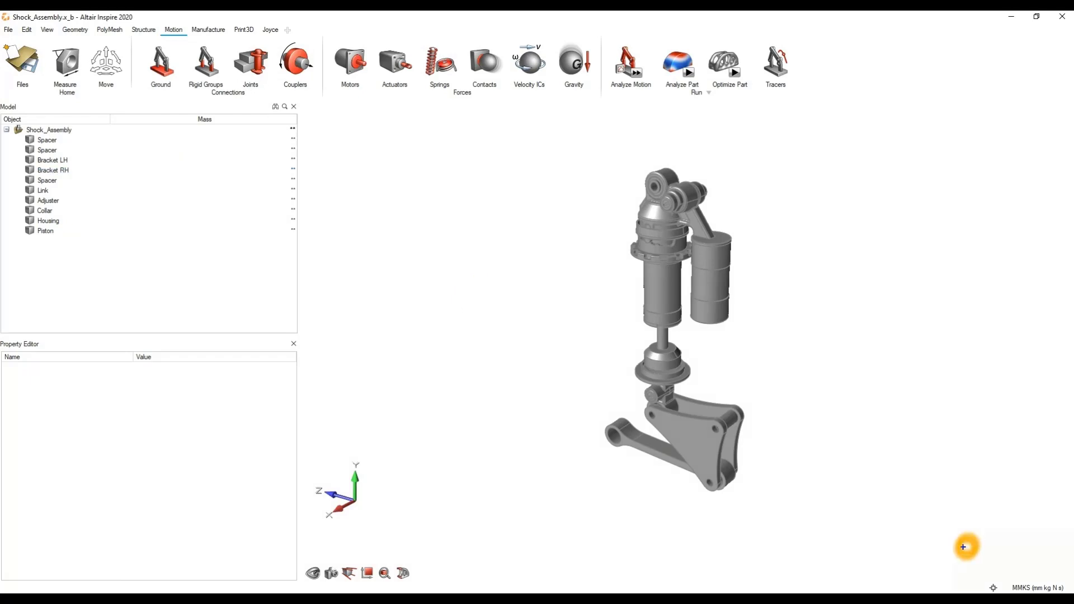
{"action": "left_click_drag", "start_coordinate": [963, 547], "coordinate": [1073, 593]}
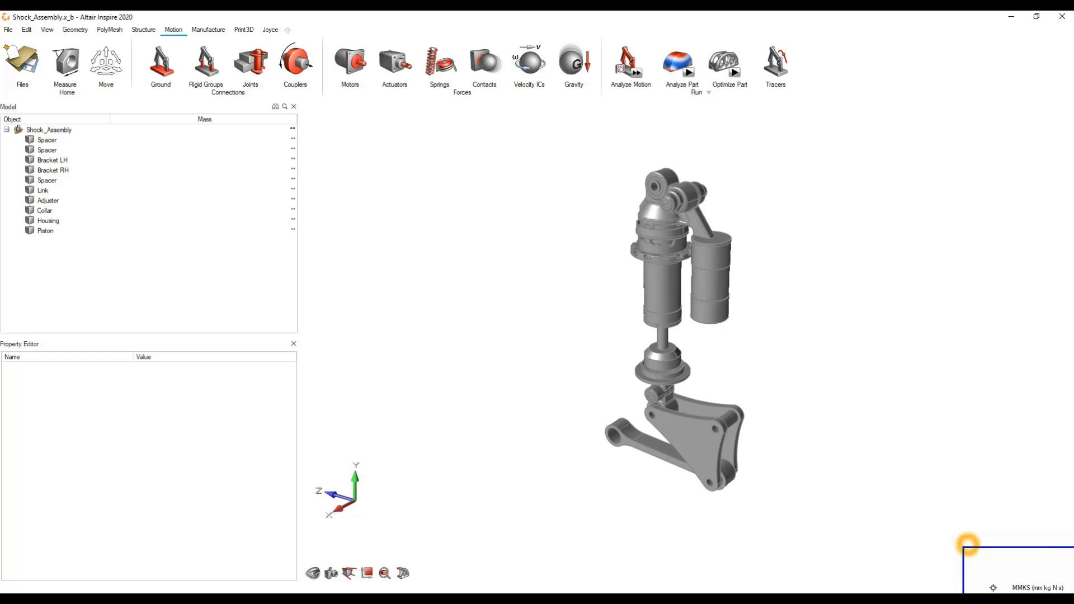
{"action": "left_click_drag", "start_coordinate": [967, 545], "coordinate": [968, 545]}
Examine the list of available unit systems for the model without selecting a different one.
{"action": "left_click", "coordinate": [1028, 588]}
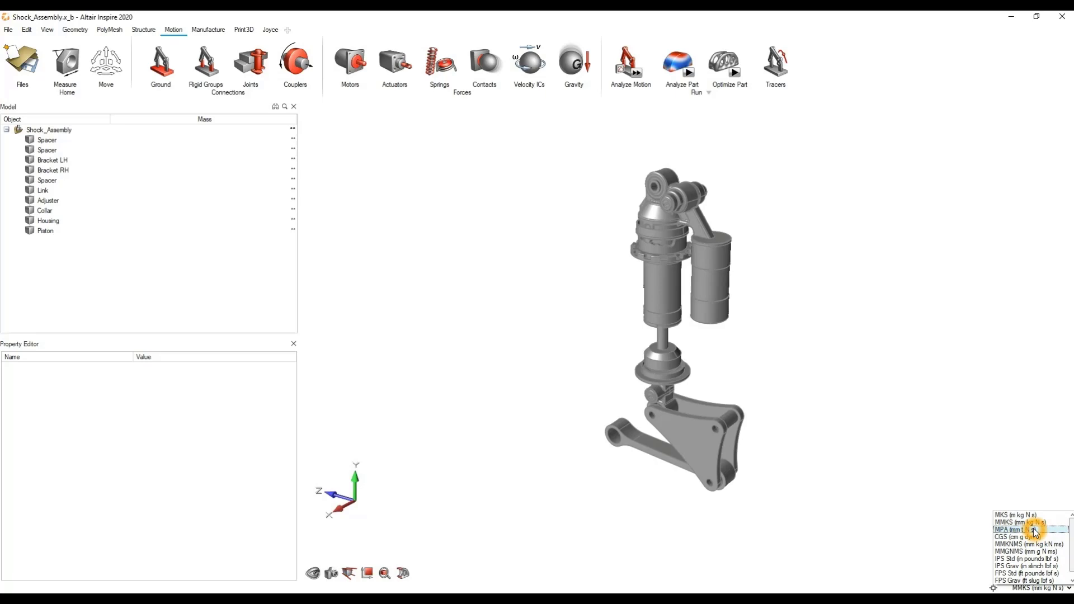
{"action": "right_click_drag", "start_coordinate": [869, 395], "coordinate": [882, 401]}
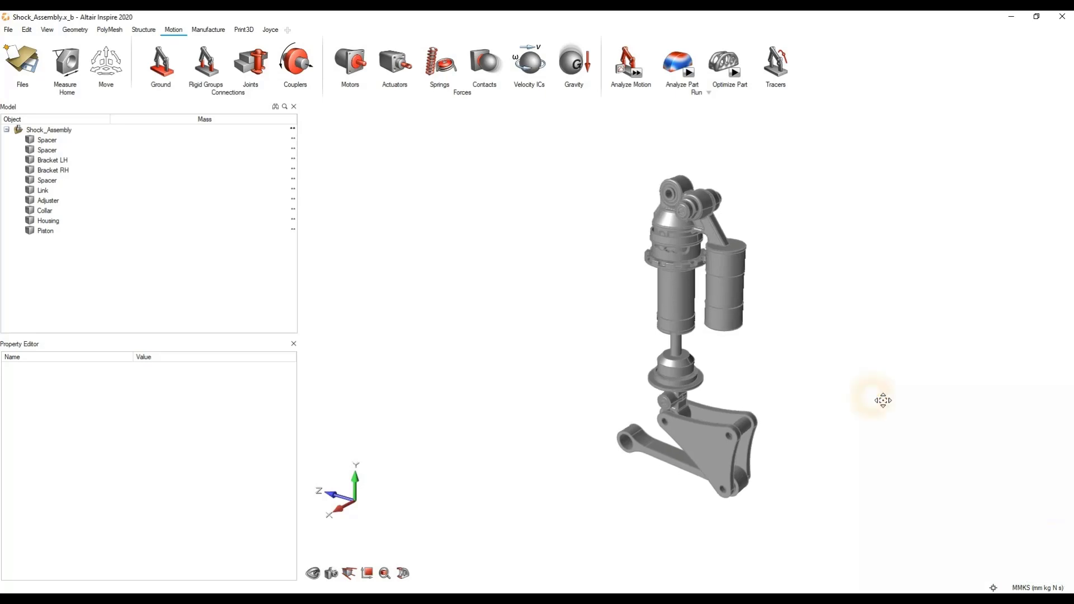
{"action": "left_click_drag", "start_coordinate": [831, 330], "coordinate": [798, 340]}
{"action": "mouse_move", "coordinate": [803, 341]}
{"action": "middle_mouse_down"}
{"action": "mouse_move", "coordinate": [740, 338]}
{"action": "mouse_move", "coordinate": [788, 328]}
{"action": "middle_mouse_up"}
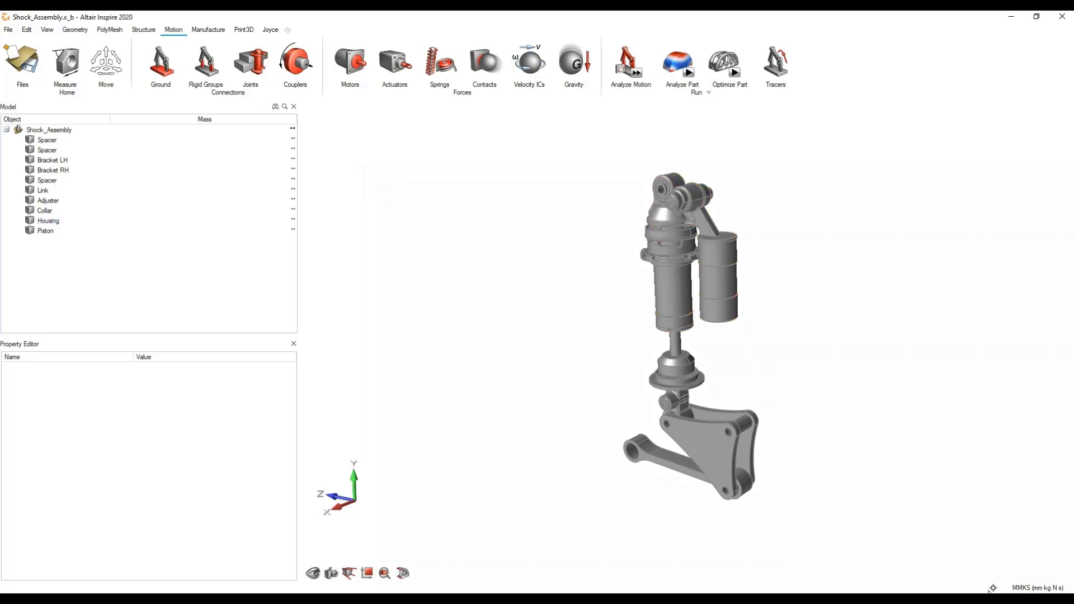
{"action": "left_click", "coordinate": [1041, 589]}
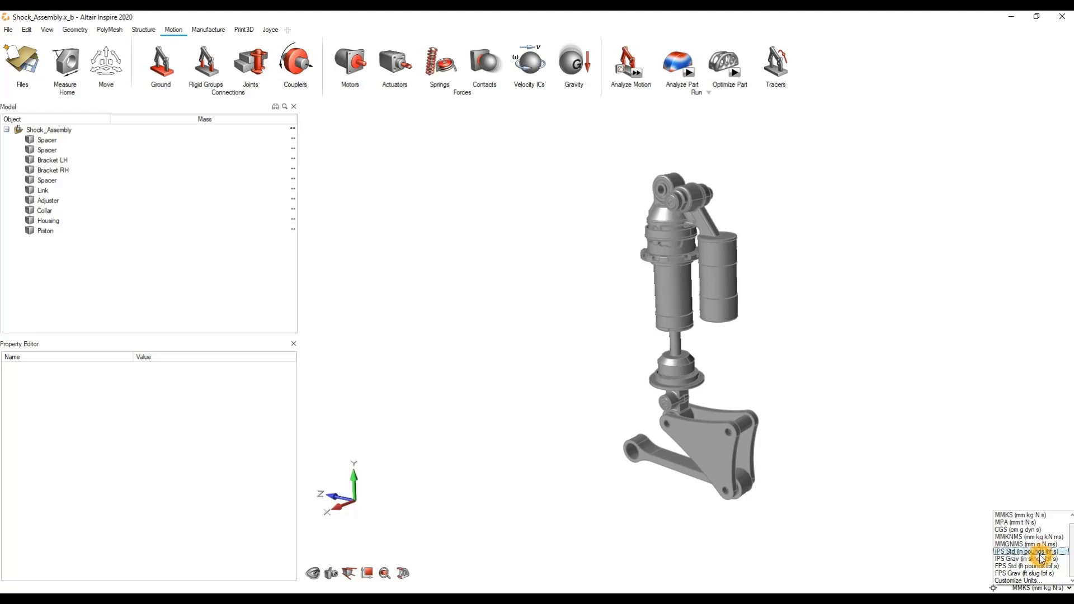
{"action": "scroll", "coordinate": [1039, 551], "scroll_direction": "up", "scroll_amount": 1}
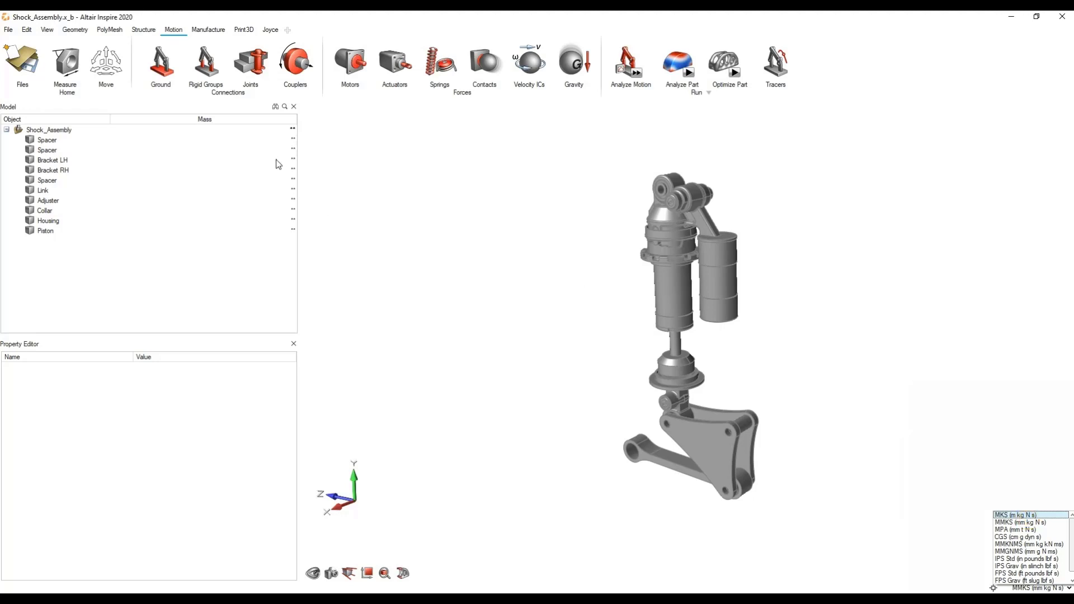
{"action": "left_click", "coordinate": [446, 175]}
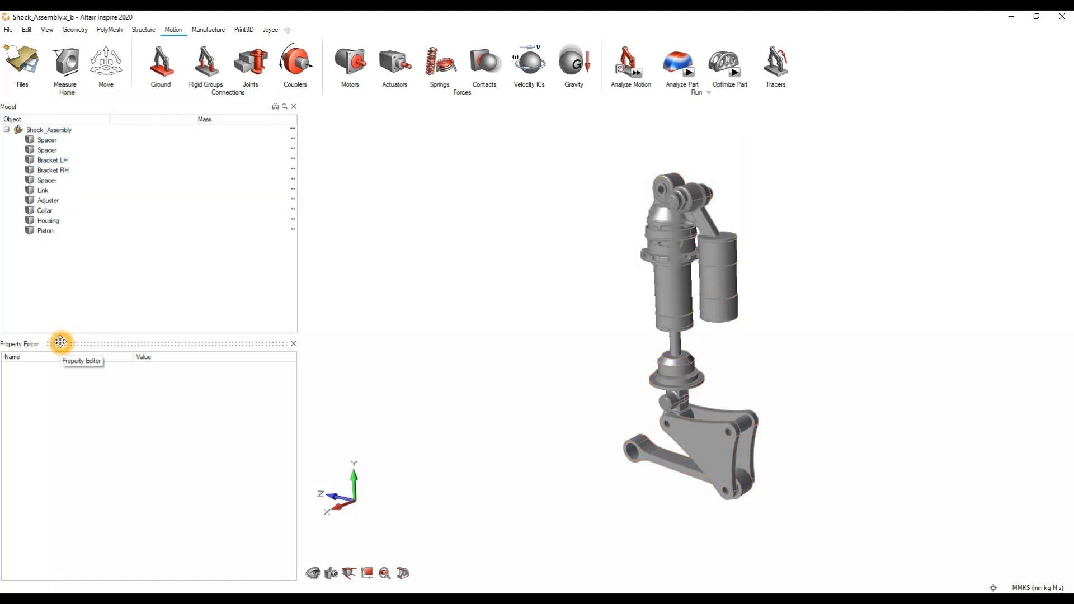
Hide and restore the Model Browser and Property Editor, and check their entries among the view options.
{"action": "key", "text": "F2"}
{"action": "key", "text": "F3"}
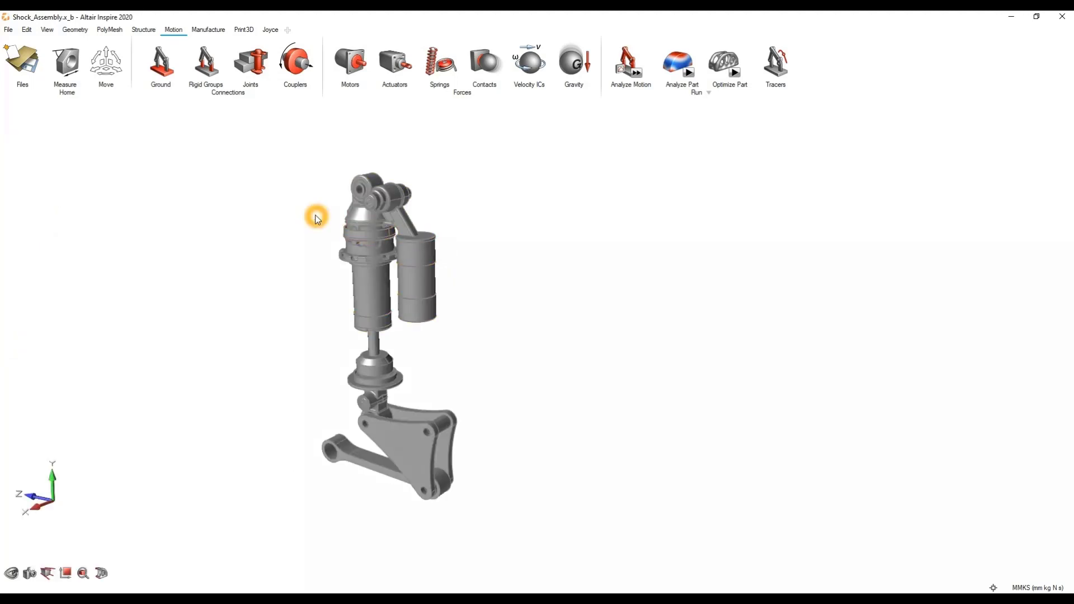
{"action": "right_click_drag", "start_coordinate": [336, 235], "coordinate": [467, 231]}
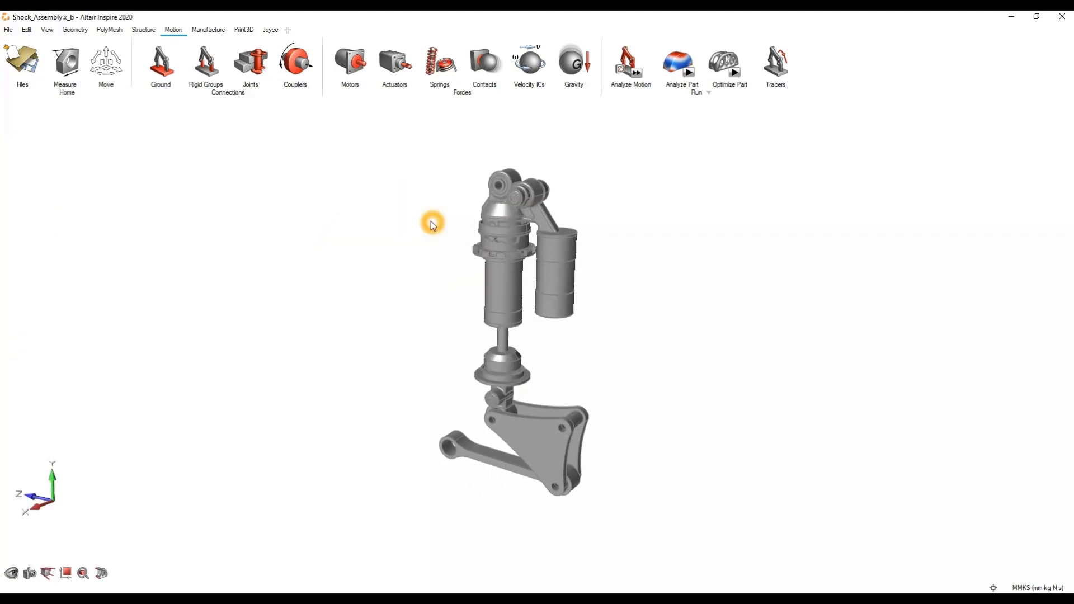
{"action": "key", "text": "F2"}
{"action": "key", "text": "F3"}
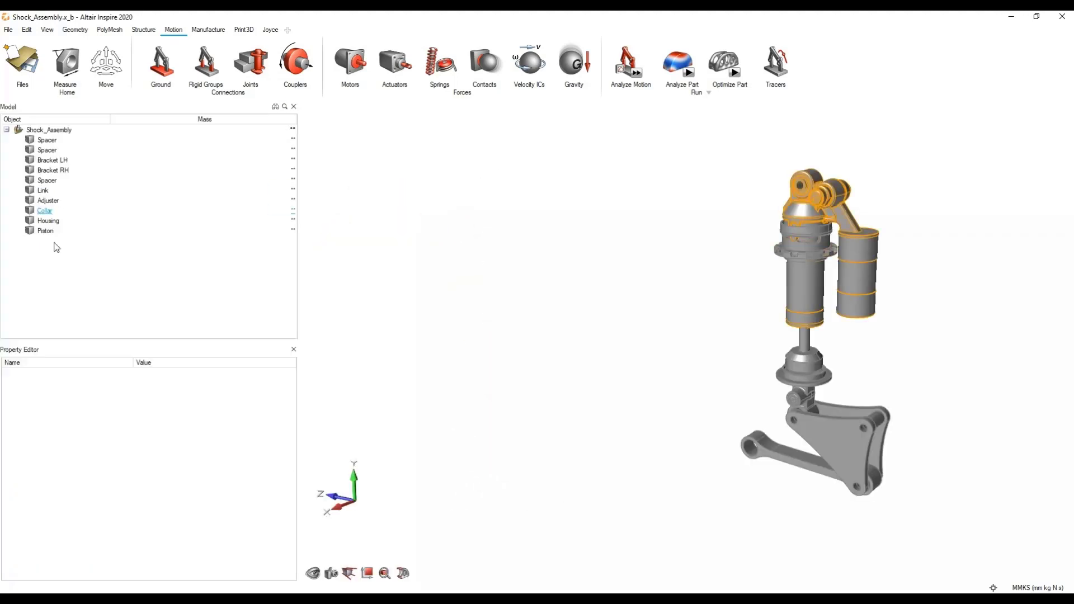
{"action": "left_click", "coordinate": [47, 30]}
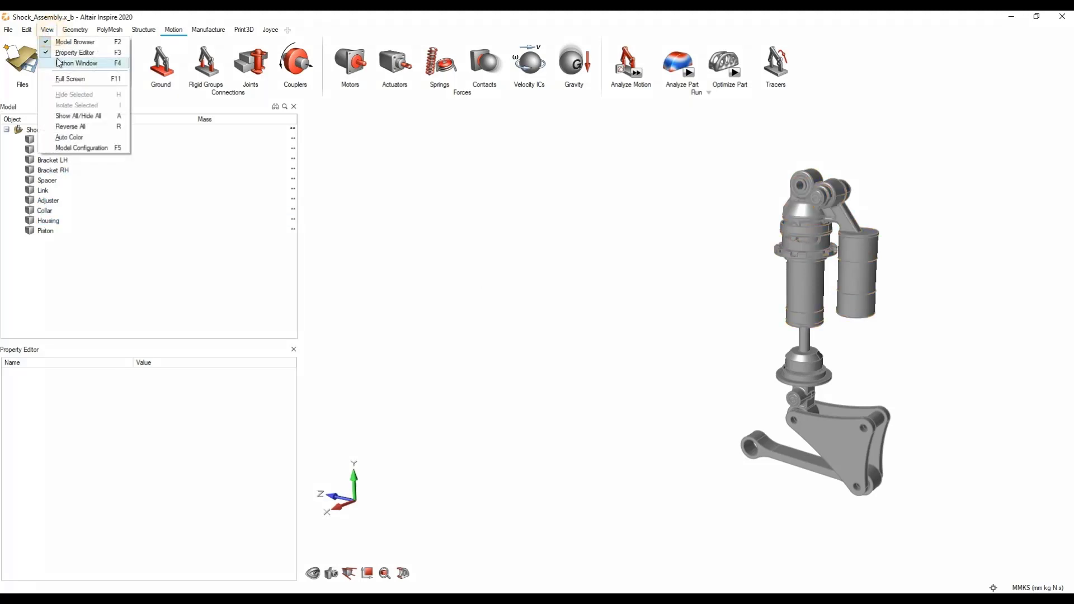
{"action": "left_click", "coordinate": [94, 44]}
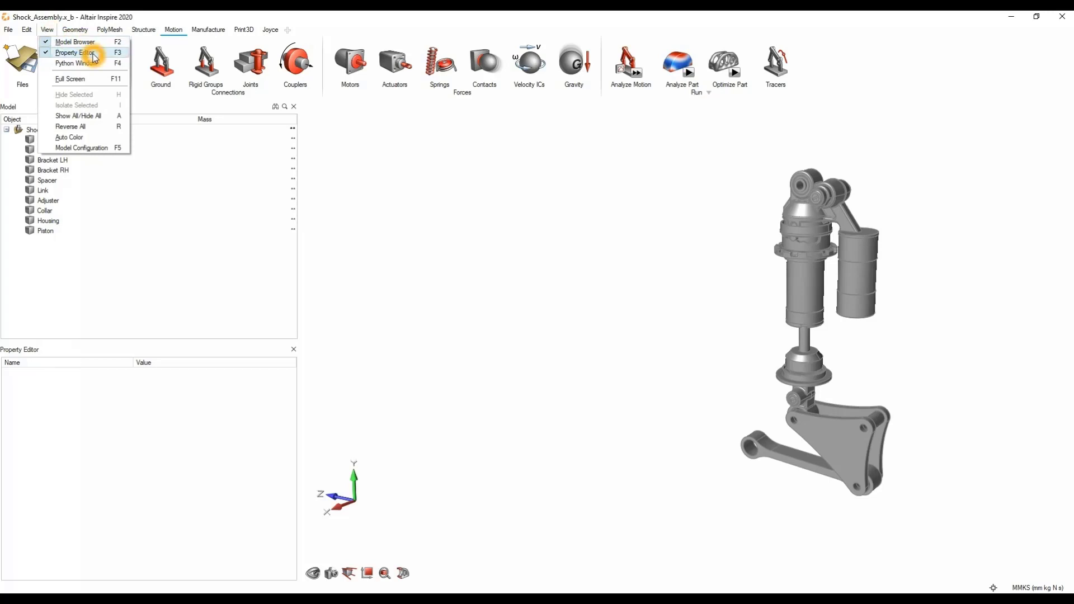
{"action": "left_click", "coordinate": [432, 330]}
Select the second Spacer in the Shock_Assembly and examine its full list of properties.
{"action": "left_click", "coordinate": [50, 149]}
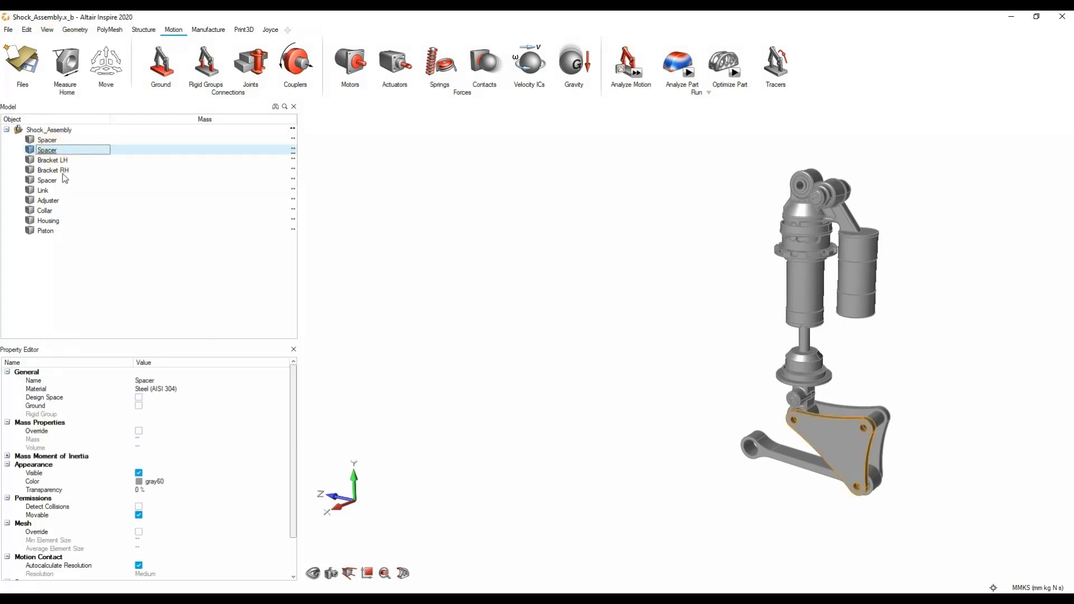
{"action": "scroll", "coordinate": [109, 461], "scroll_direction": "down", "scroll_amount": 2}
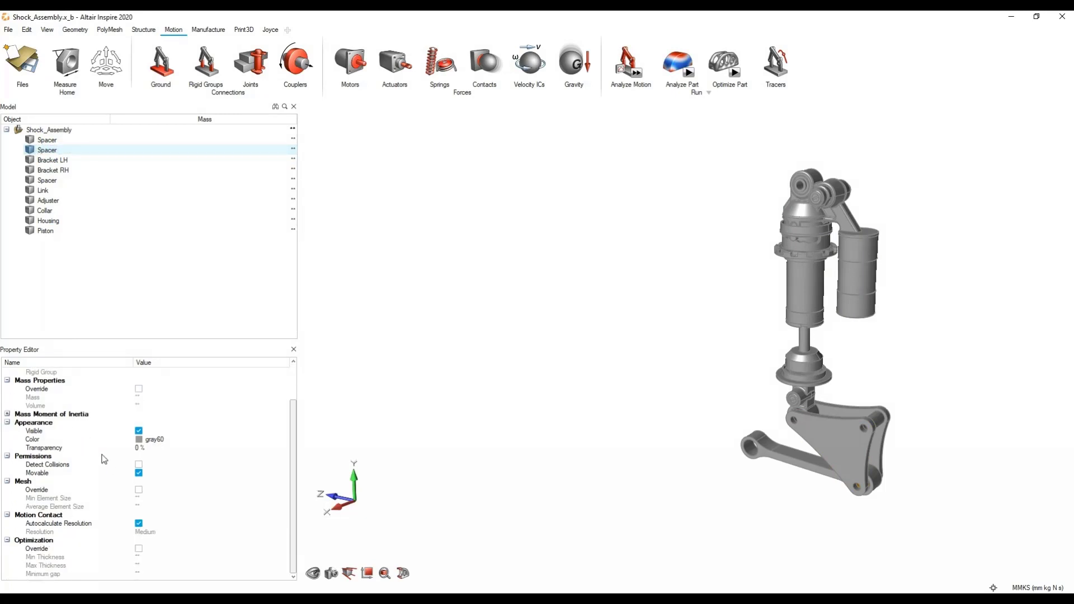
{"action": "scroll", "coordinate": [87, 481], "scroll_direction": "up", "scroll_amount": 2}
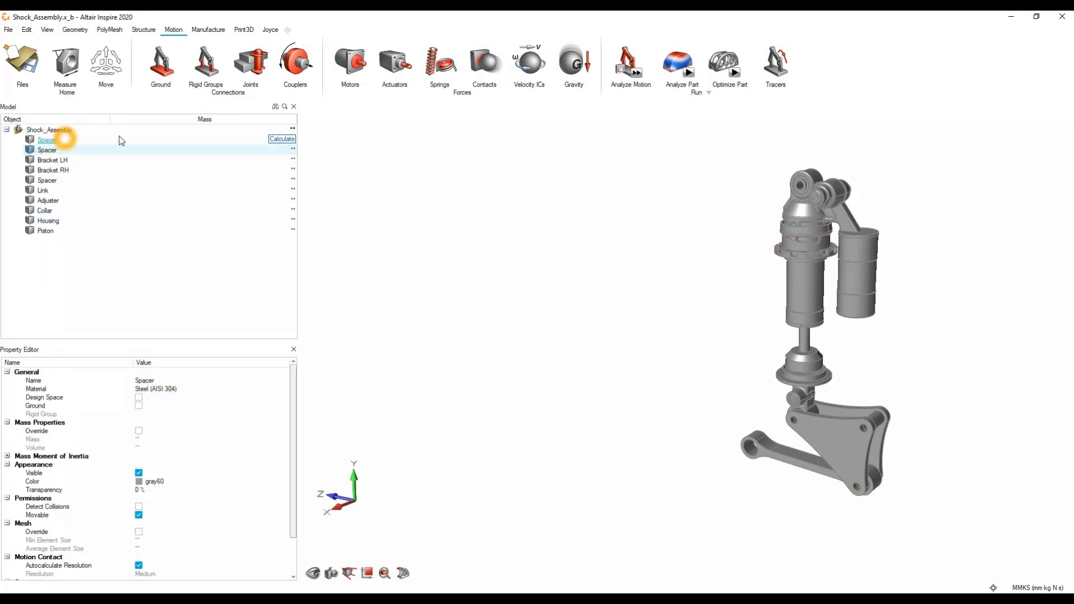
Examine which property columns the Model Browser can display, leaving Mass enabled and discarding any changes.
{"action": "right_click", "coordinate": [93, 122]}
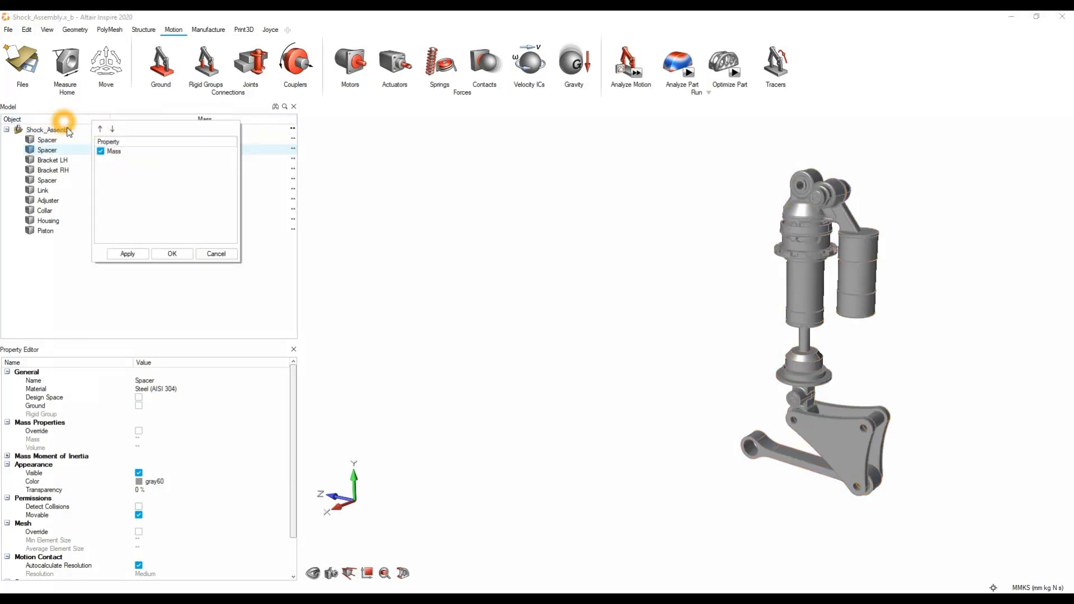
{"action": "left_click", "coordinate": [216, 253]}
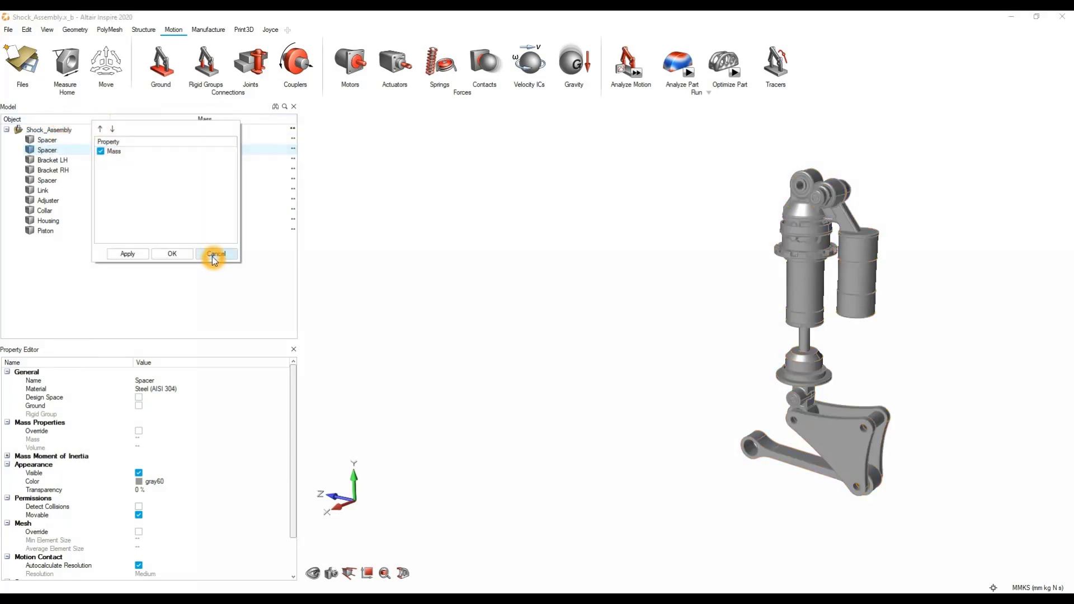
{"action": "right_click", "coordinate": [74, 122]}
{"action": "left_click", "coordinate": [85, 153]}
{"action": "left_click", "coordinate": [83, 154]}
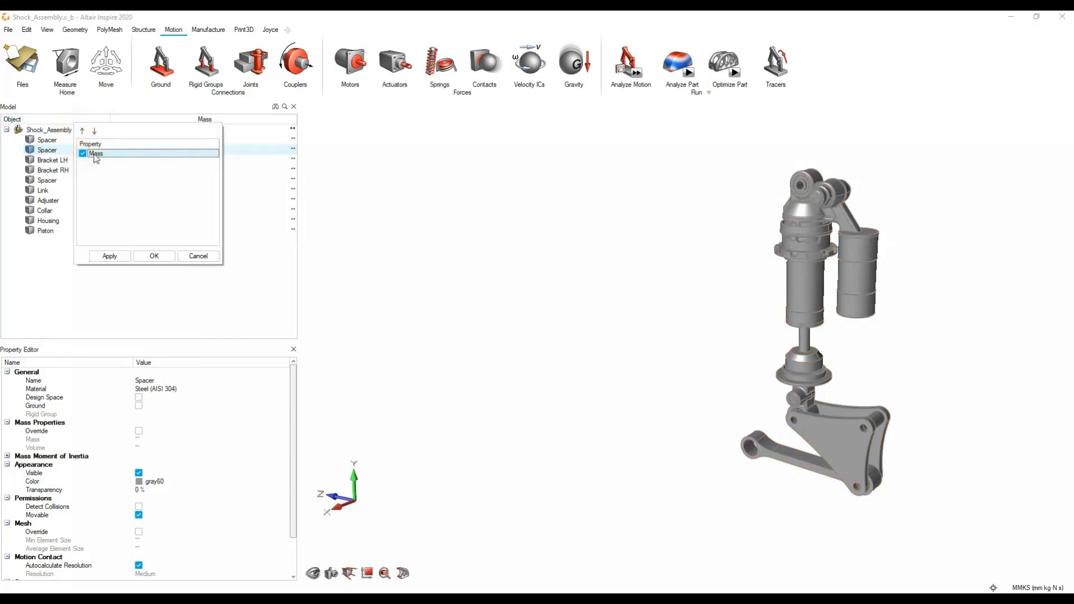
{"action": "left_click", "coordinate": [195, 256]}
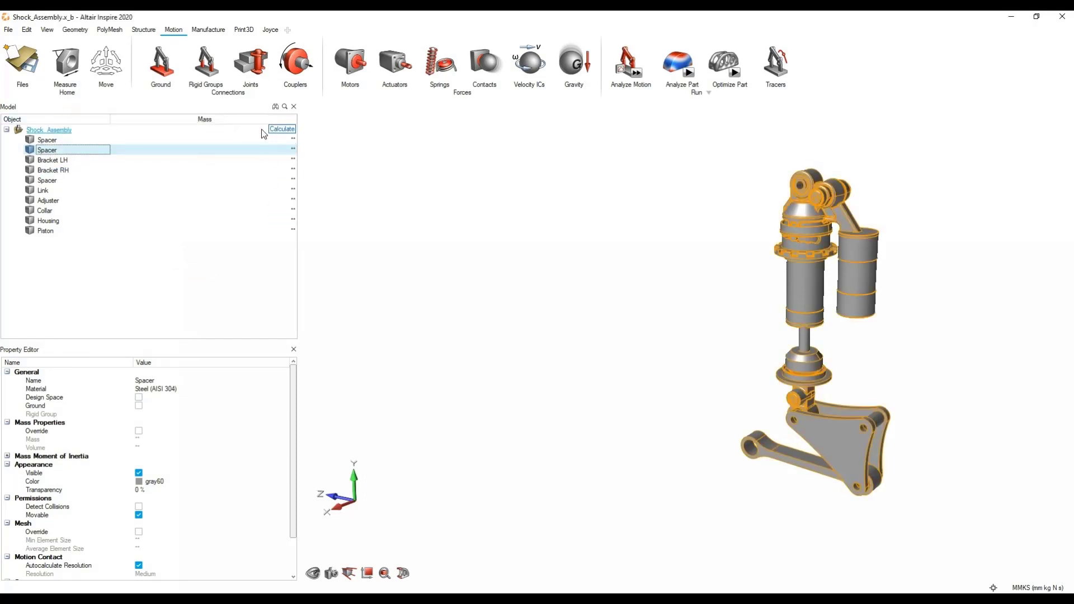
Calculate the mass of the whole Shock_Assembly and review the materials available for the selected Spacer without changing its material.
{"action": "left_click", "coordinate": [289, 132]}
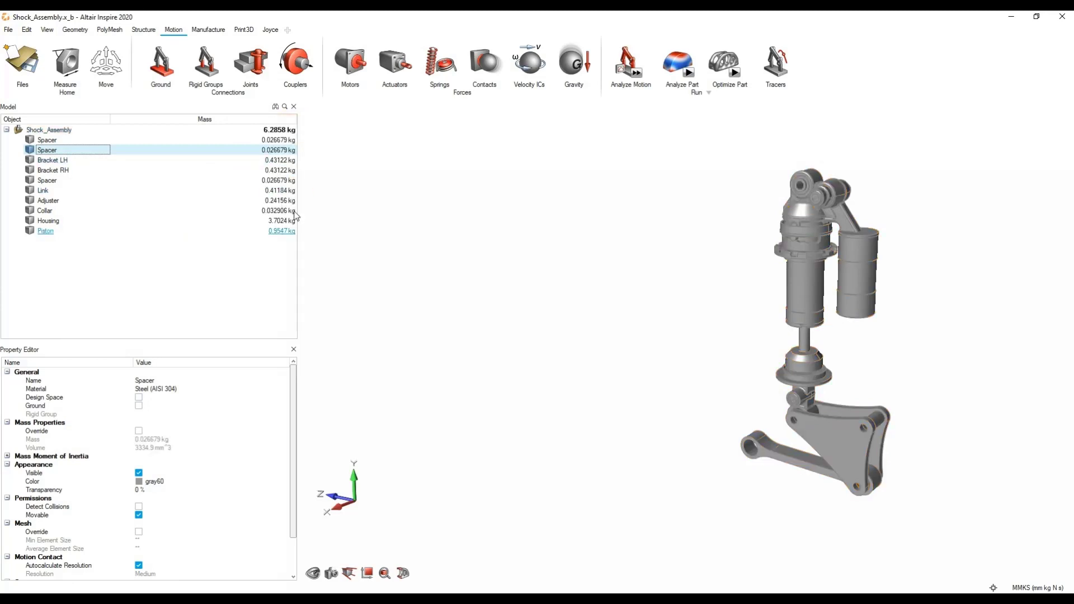
{"action": "right_click_drag", "start_coordinate": [745, 328], "coordinate": [557, 337]}
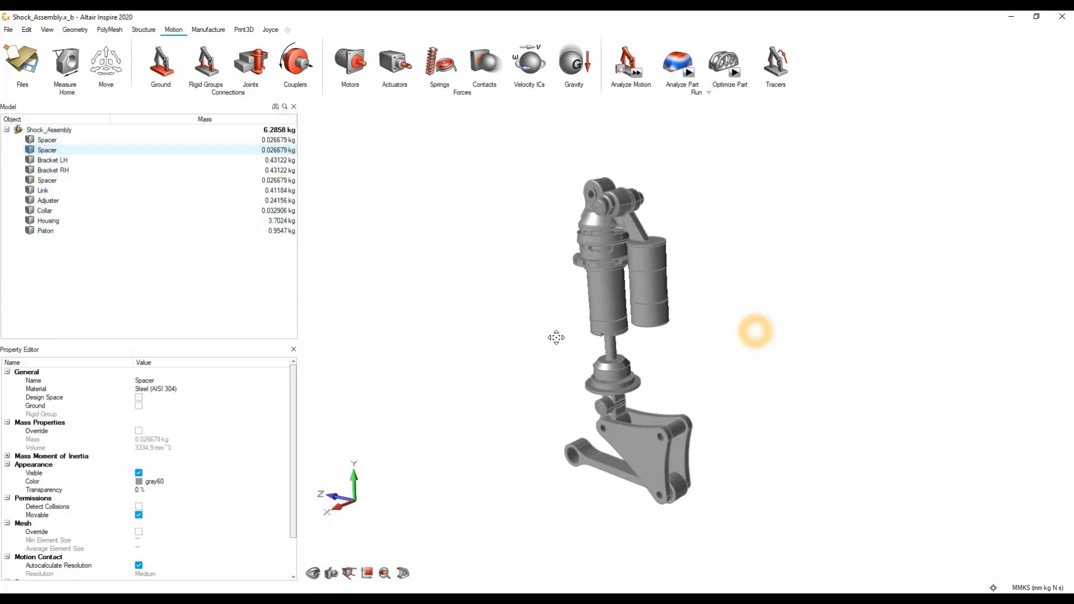
{"action": "scroll", "coordinate": [560, 339], "scroll_direction": "up", "scroll_amount": 2}
{"action": "scroll", "coordinate": [561, 341], "scroll_direction": "up", "scroll_amount": 2}
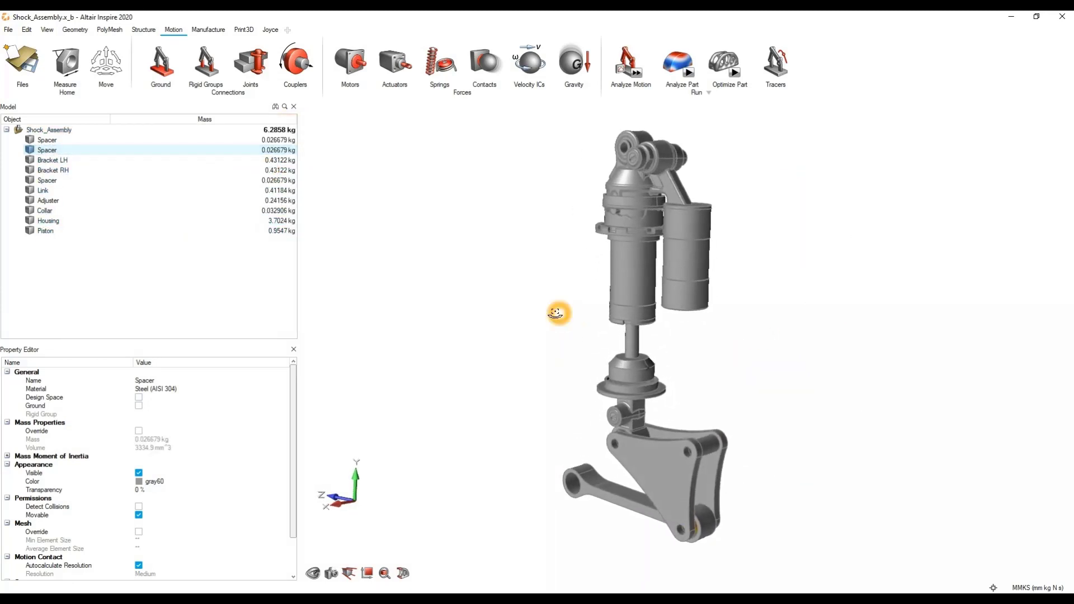
{"action": "left_click", "coordinate": [170, 389]}
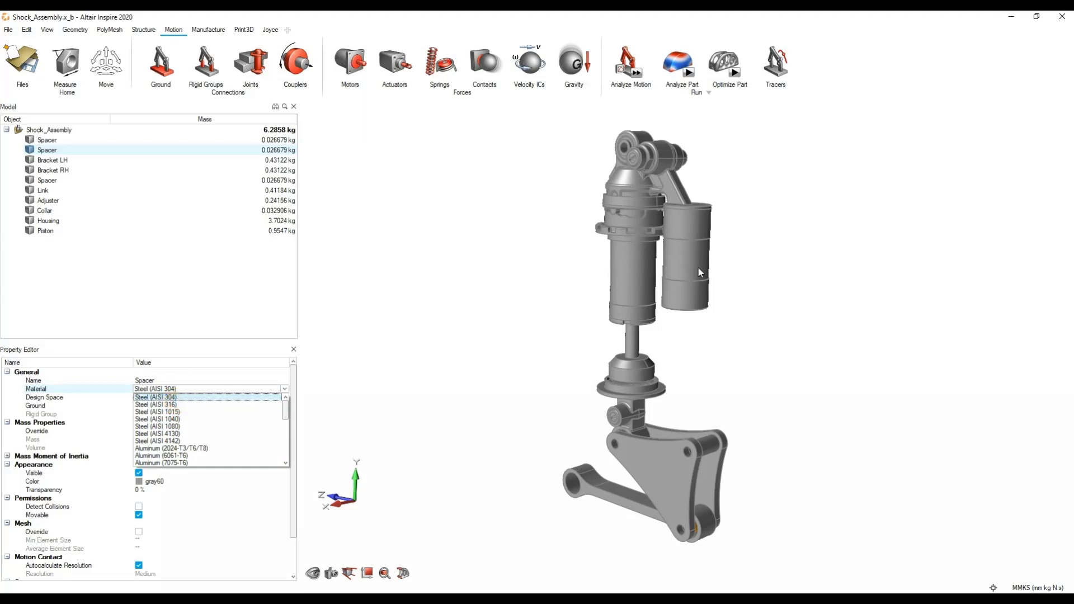
{"action": "left_click", "coordinate": [891, 280]}
Examine the whole shock assembly by rotating, panning and zooming the model view.
{"action": "right_click_drag", "start_coordinate": [822, 266], "coordinate": [817, 342]}
{"action": "right_click_drag", "start_coordinate": [764, 261], "coordinate": [763, 267]}
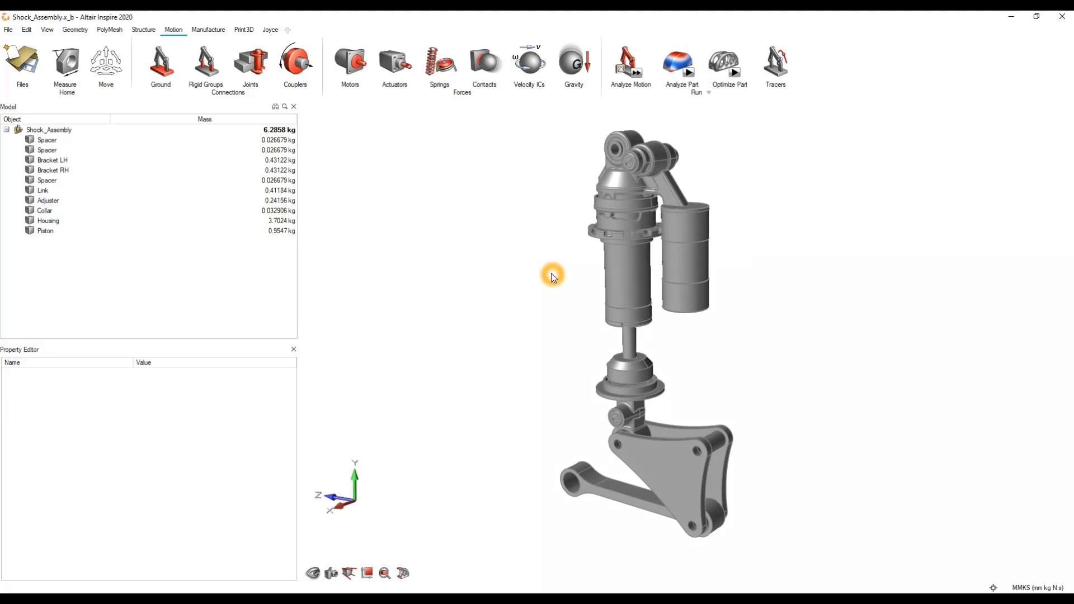
{"action": "left_click", "coordinate": [558, 295]}
{"action": "left_click", "coordinate": [545, 284]}
{"action": "middle_click_drag", "start_coordinate": [557, 236], "coordinate": [571, 231]}
{"action": "left_click", "coordinate": [572, 231]}
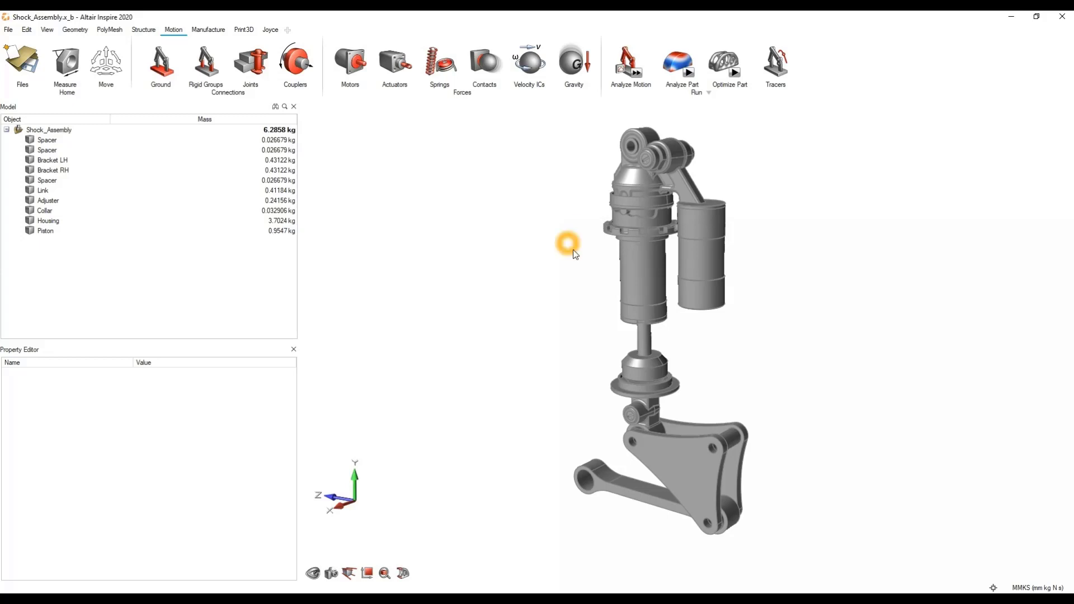
{"action": "scroll", "coordinate": [632, 271], "scroll_direction": "up", "scroll_amount": 3}
{"action": "scroll", "coordinate": [635, 269], "scroll_direction": "down", "scroll_amount": 3}
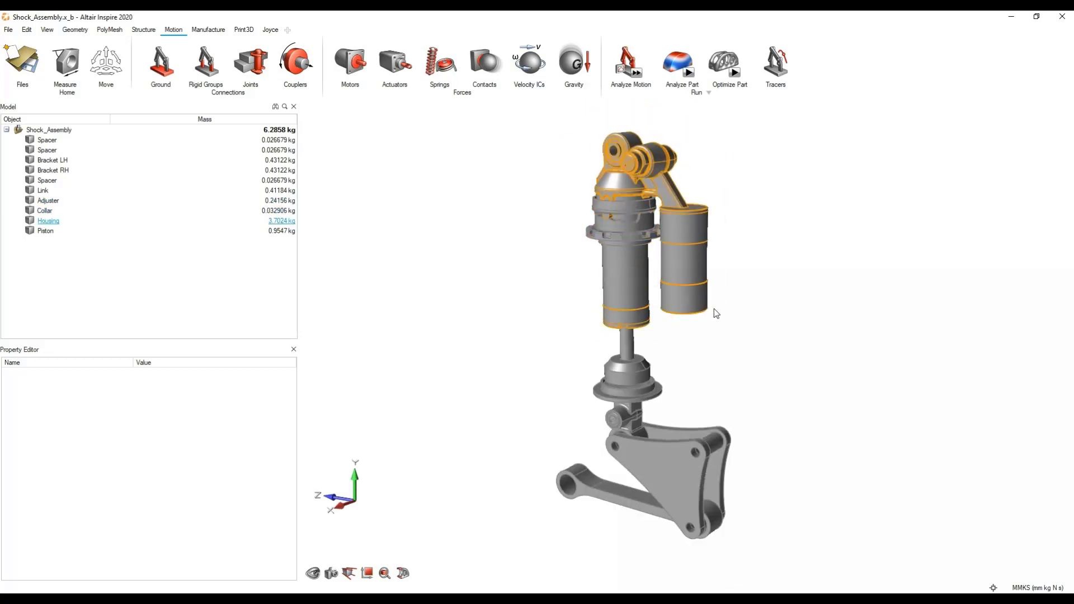
{"action": "middle_click_drag", "start_coordinate": [691, 353], "coordinate": [718, 362]}
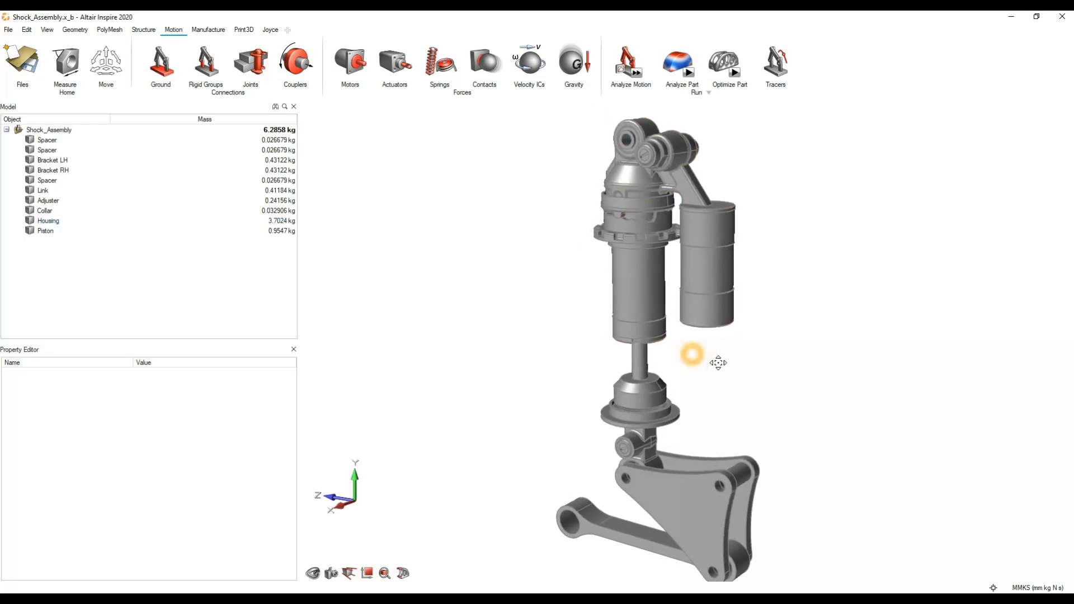
{"action": "scroll", "coordinate": [720, 363], "scroll_direction": "down", "scroll_amount": 1}
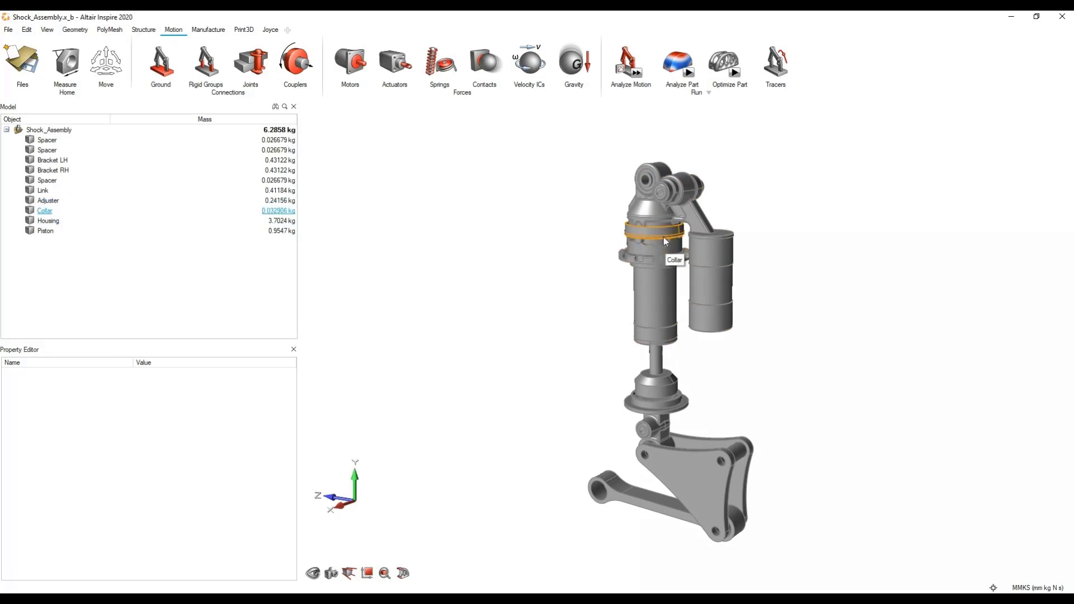
Select the Collar and the Adjuster in turn on the model to inspect their properties, and clear the selection.
{"action": "left_click", "coordinate": [663, 259]}
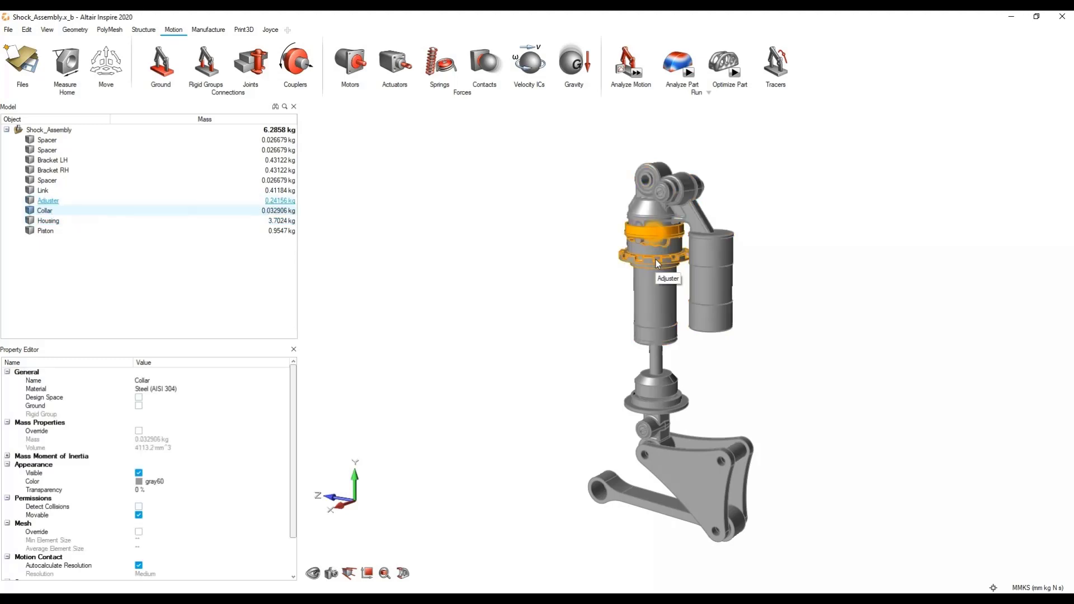
{"action": "left_click", "coordinate": [655, 259]}
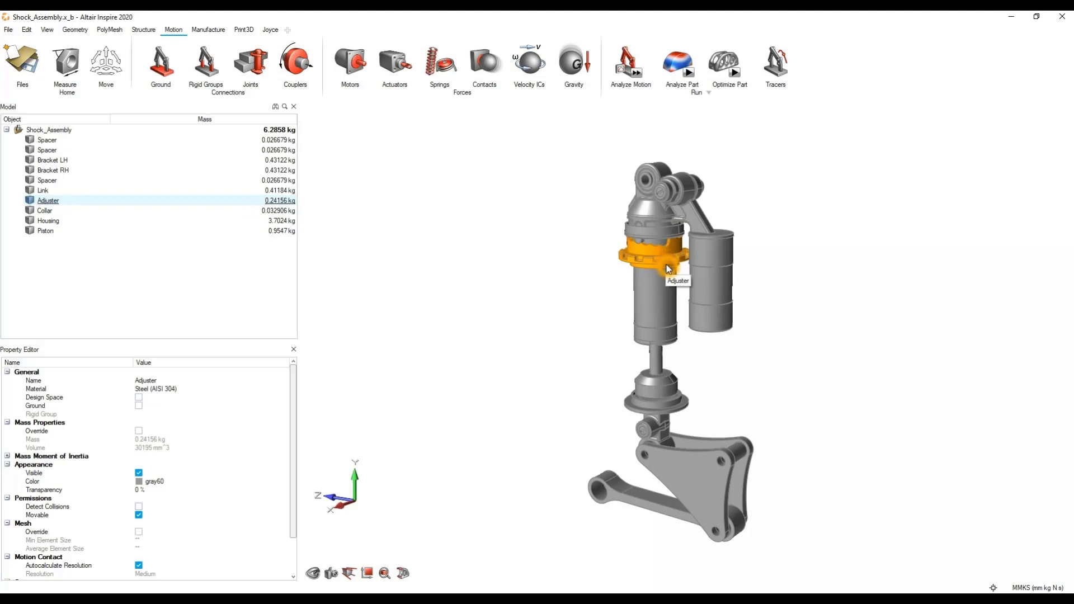
{"action": "left_click", "coordinate": [815, 272]}
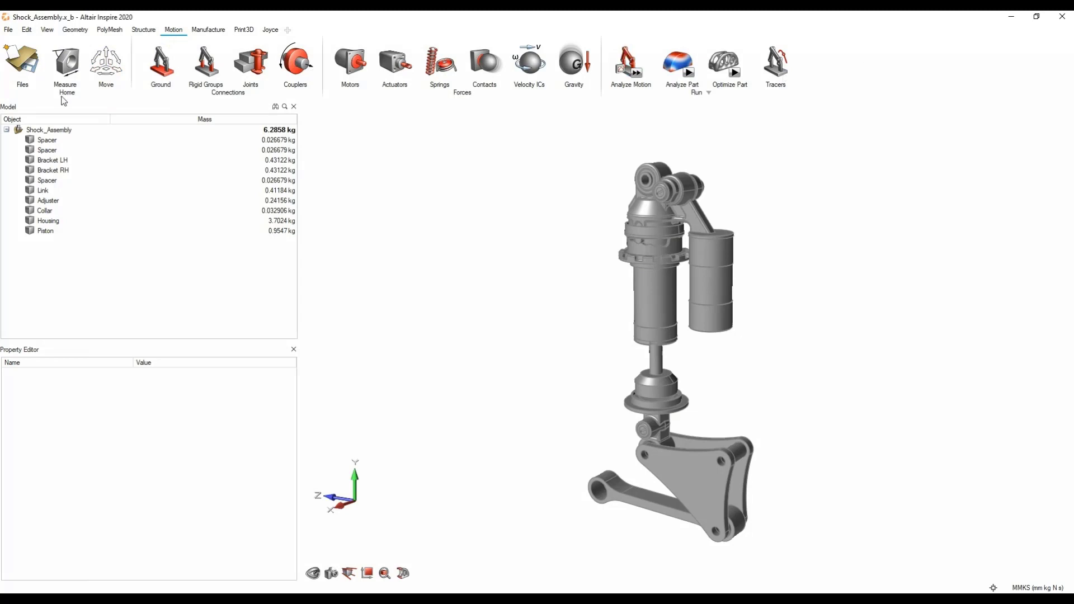
{"action": "left_click", "coordinate": [73, 77]}
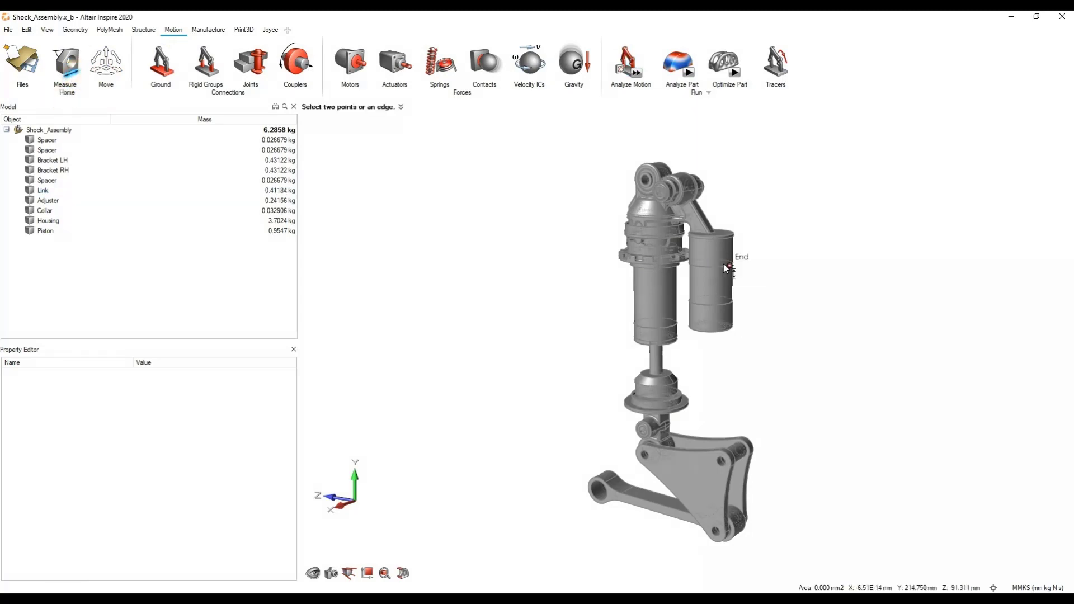
{"action": "scroll", "coordinate": [719, 274], "scroll_direction": "up", "scroll_amount": 2}
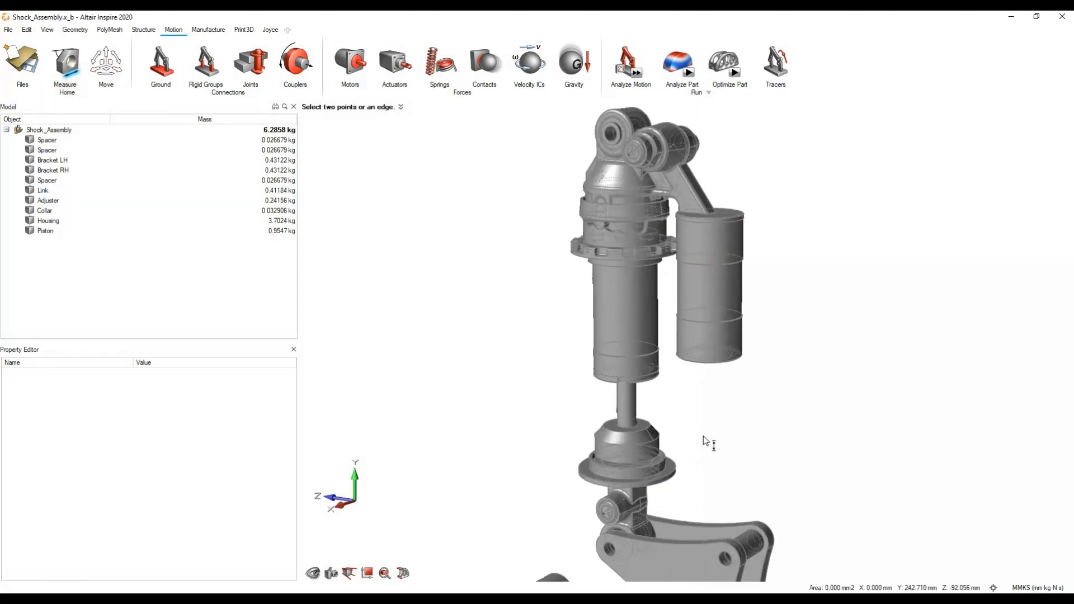
{"action": "right_click_drag", "start_coordinate": [703, 435], "coordinate": [725, 307]}
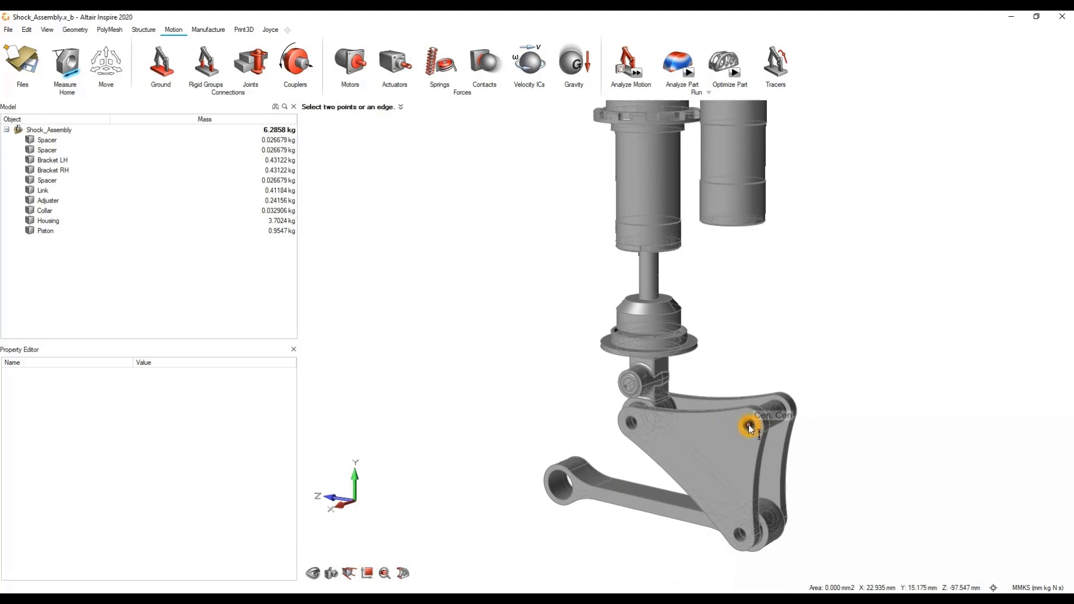
{"action": "key", "text": "Escape"}
{"action": "left_click", "coordinate": [708, 444]}
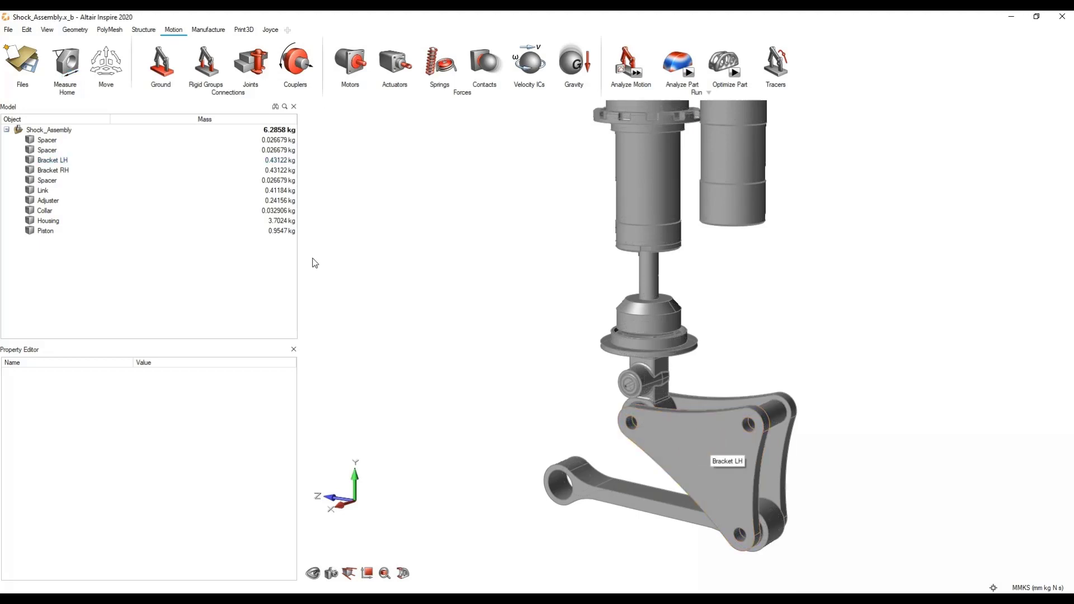
Measure the distance between the centers of the two upper holes on Bracket LH and leave the Measure tool.
{"action": "left_click", "coordinate": [66, 63]}
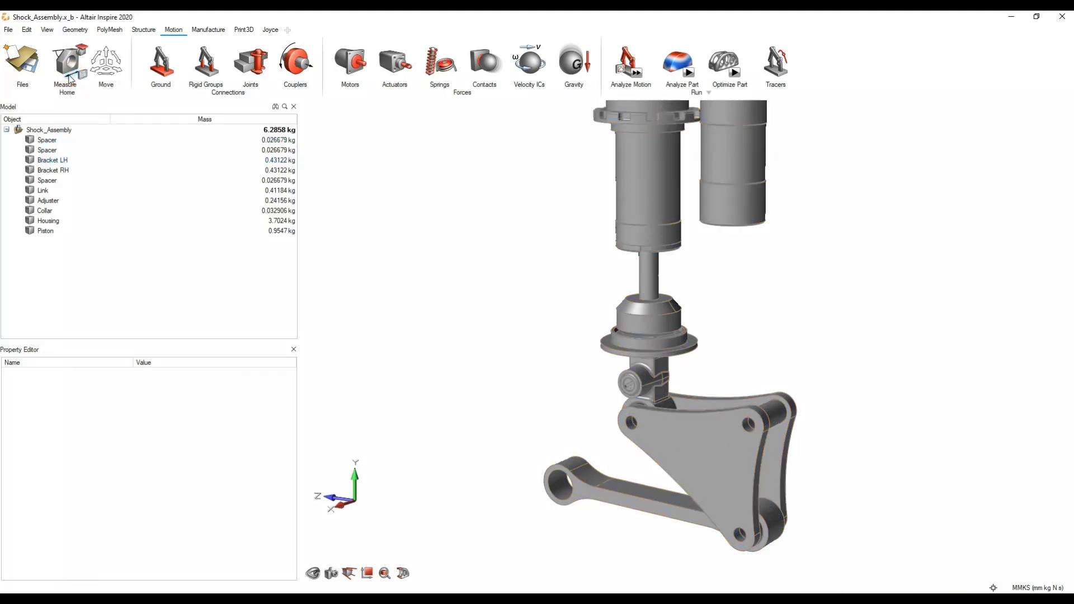
{"action": "scroll", "coordinate": [687, 411], "scroll_direction": "up", "scroll_amount": 5}
{"action": "left_click", "coordinate": [687, 416]}
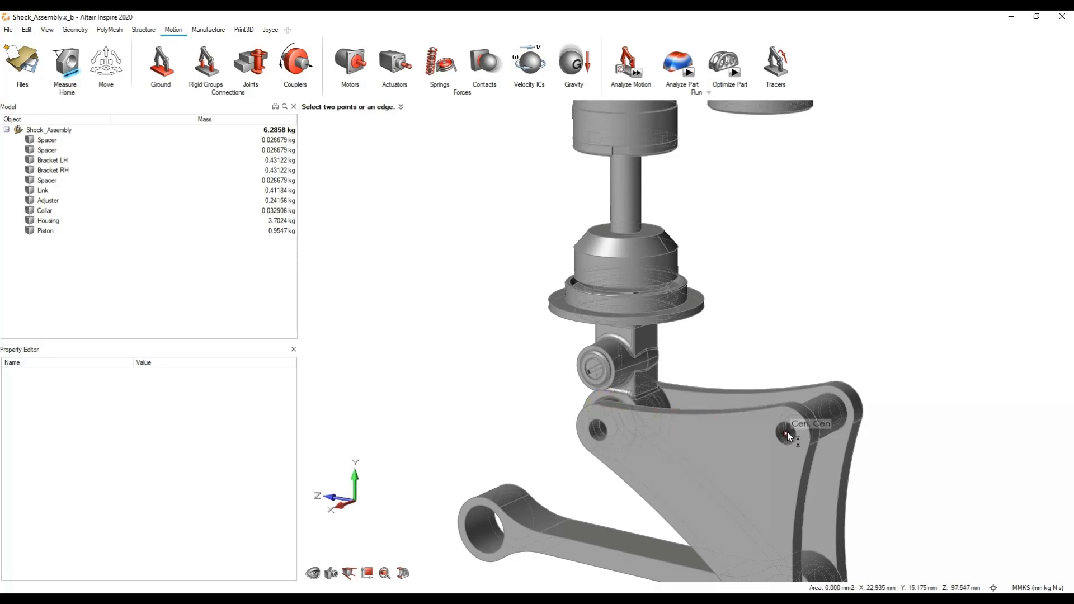
{"action": "left_click", "coordinate": [598, 430]}
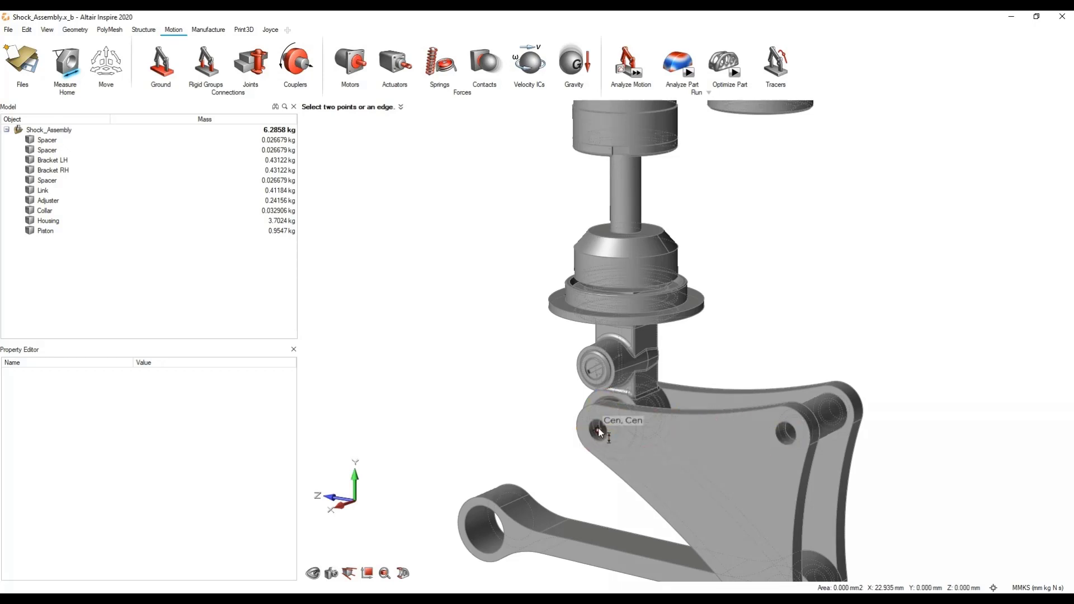
{"action": "left_click", "coordinate": [785, 434]}
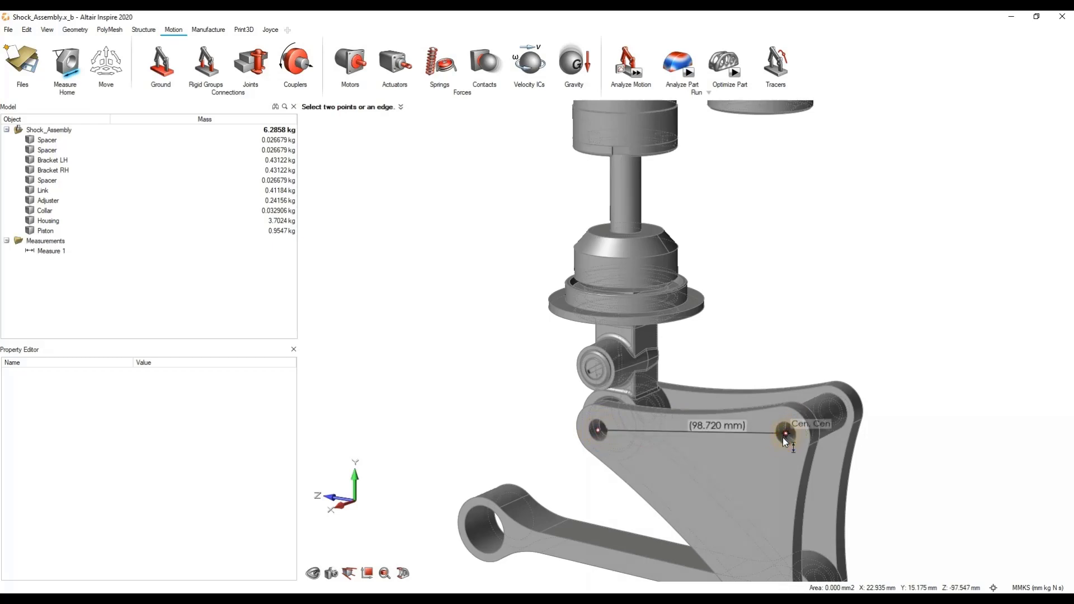
{"action": "mouse_move", "coordinate": [731, 451]}
{"action": "middle_mouse_down"}
{"action": "mouse_move", "coordinate": [733, 439]}
{"action": "mouse_move", "coordinate": [744, 460]}
{"action": "middle_mouse_up"}
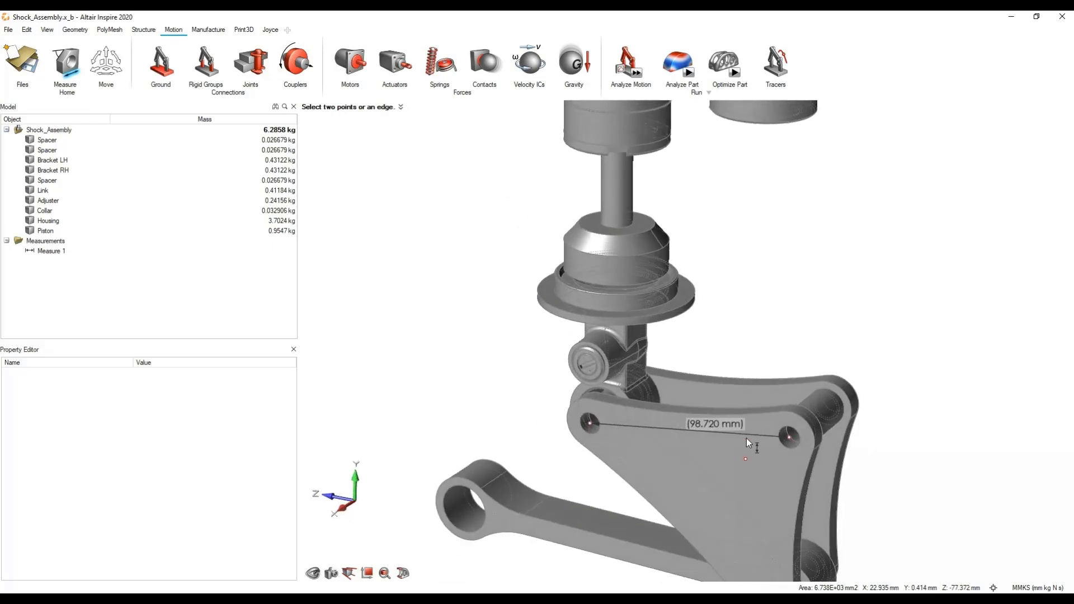
{"action": "left_click", "coordinate": [686, 456]}
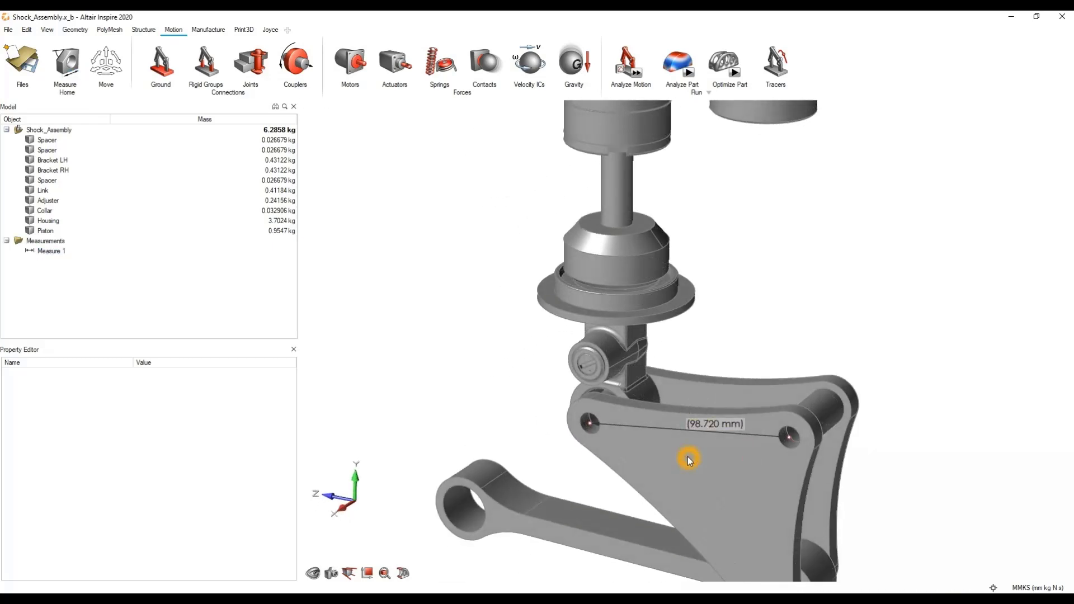
Delete the hole-to-hole measurement from the model.
{"action": "left_click", "coordinate": [53, 253]}
{"action": "left_click", "coordinate": [54, 256]}
{"action": "key", "text": "Delete"}
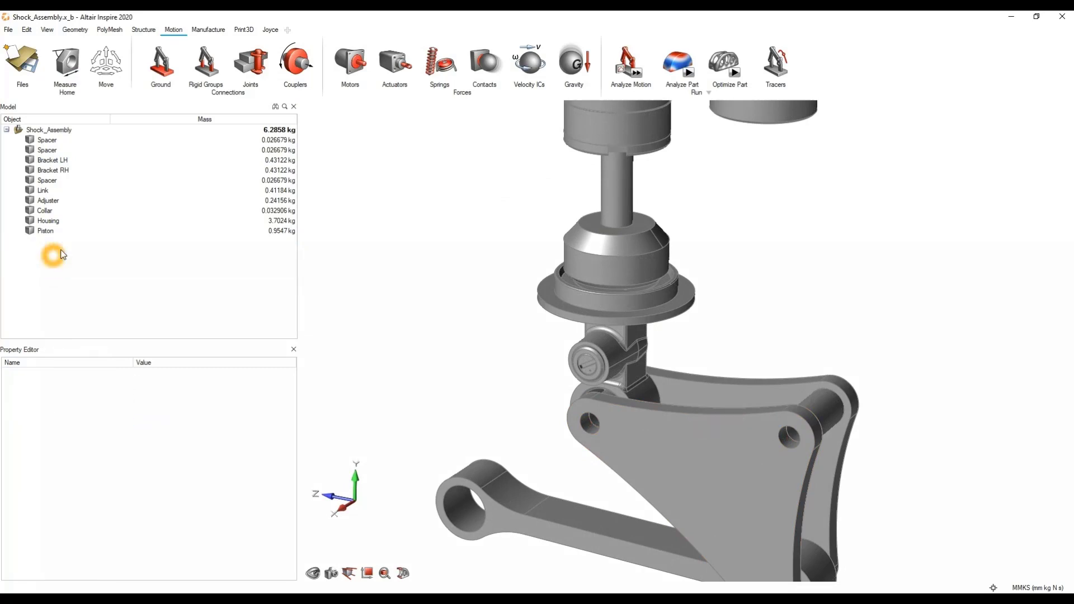
Try moving the Housing freely sideways, out of the shock assembly, with the Move tool.
{"action": "left_click", "coordinate": [110, 63]}
{"action": "scroll", "coordinate": [448, 237], "scroll_direction": "down", "scroll_amount": 5}
{"action": "right_click_drag", "start_coordinate": [446, 234], "coordinate": [489, 352]}
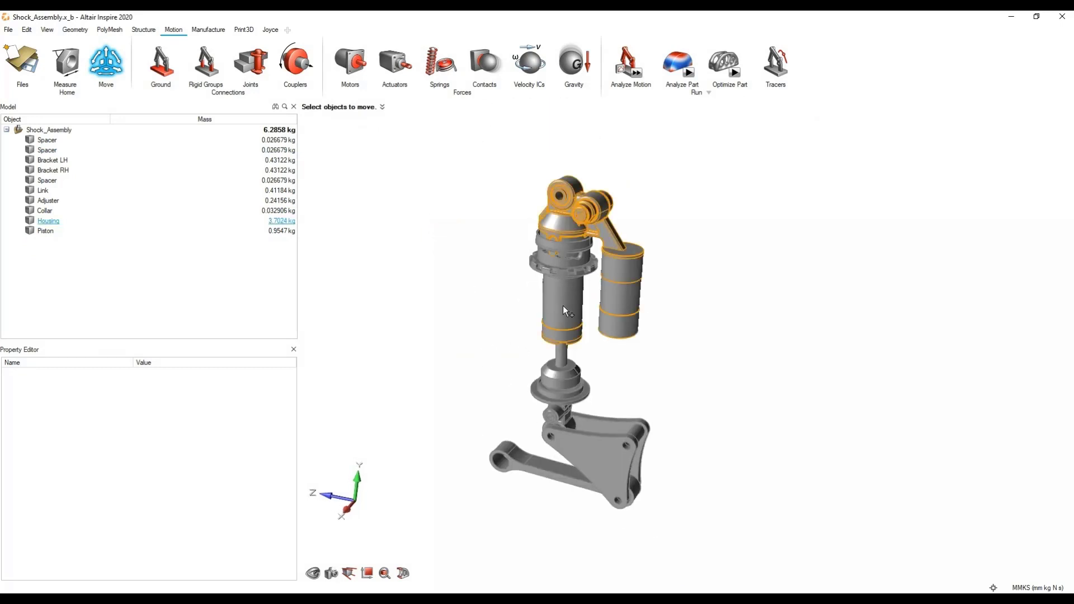
{"action": "left_click", "coordinate": [568, 284]}
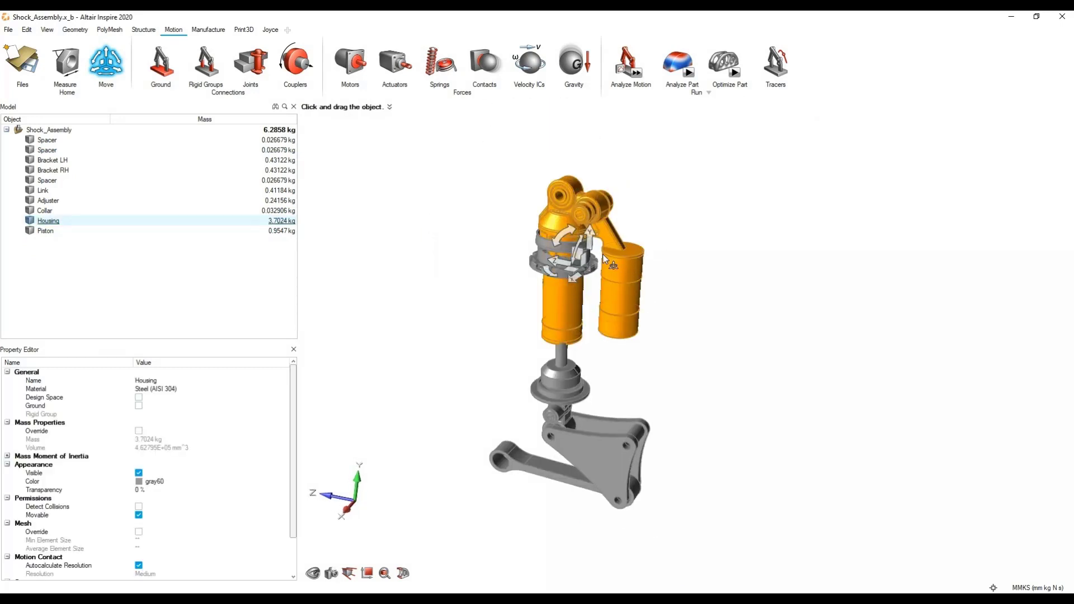
{"action": "left_click_drag", "start_coordinate": [565, 262], "coordinate": [783, 294]}
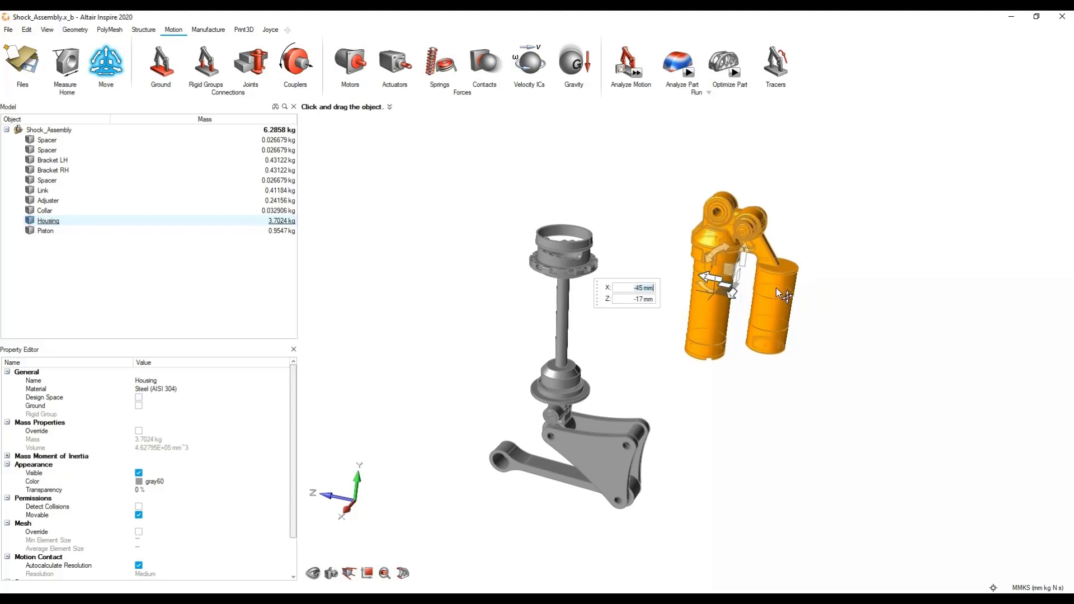
Undo the Housing's displacement and leave the Move tool with nothing selected.
{"action": "key", "text": "ctrl+z"}
{"action": "key", "text": "ctrl+z"}
{"action": "key", "text": "ctrl+z"}
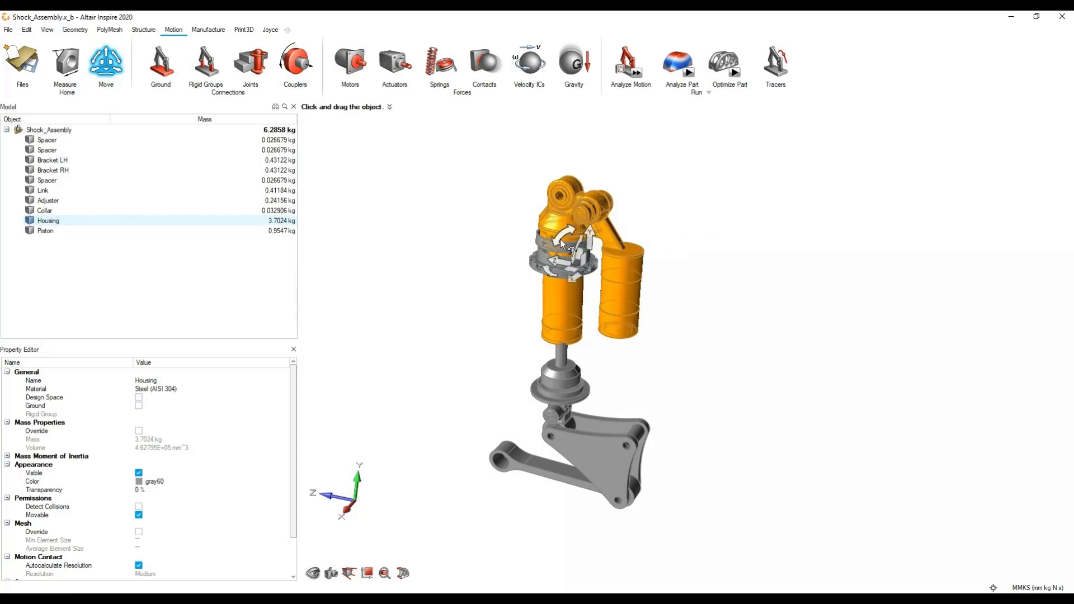
{"action": "scroll", "coordinate": [575, 269], "scroll_direction": "up", "scroll_amount": 5}
{"action": "mouse_move", "coordinate": [576, 269]}
{"action": "middle_mouse_down"}
{"action": "mouse_move", "coordinate": [644, 276]}
{"action": "mouse_move", "coordinate": [578, 277]}
{"action": "middle_mouse_up"}
{"action": "scroll", "coordinate": [578, 276], "scroll_direction": "down", "scroll_amount": 2}
{"action": "key", "text": "Escape"}
{"action": "left_click", "coordinate": [741, 269]}
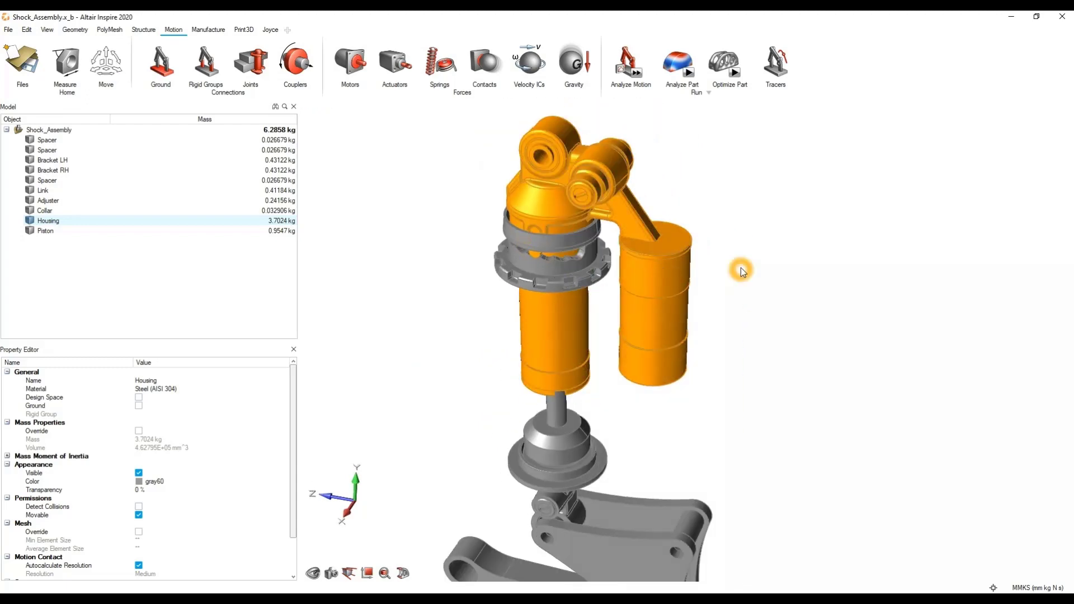
{"action": "scroll", "coordinate": [741, 267], "scroll_direction": "down", "scroll_amount": 3}
{"action": "left_click", "coordinate": [756, 279]}
{"action": "middle_click_drag", "start_coordinate": [667, 354], "coordinate": [640, 333]}
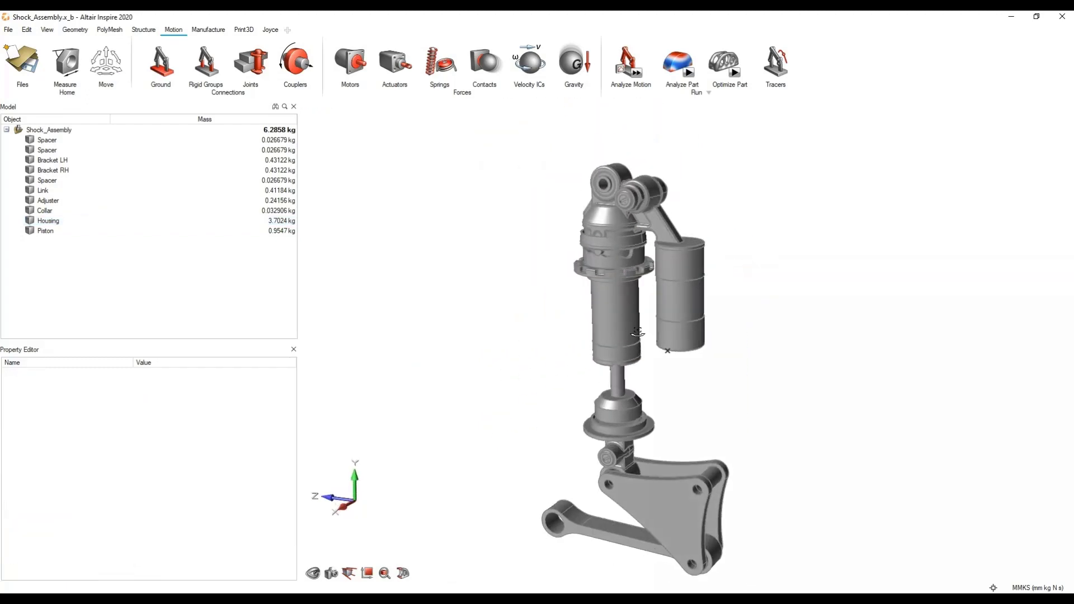
{"action": "scroll", "coordinate": [640, 334], "scroll_direction": "down", "scroll_amount": 2}
{"action": "right_click_drag", "start_coordinate": [641, 334], "coordinate": [669, 297]}
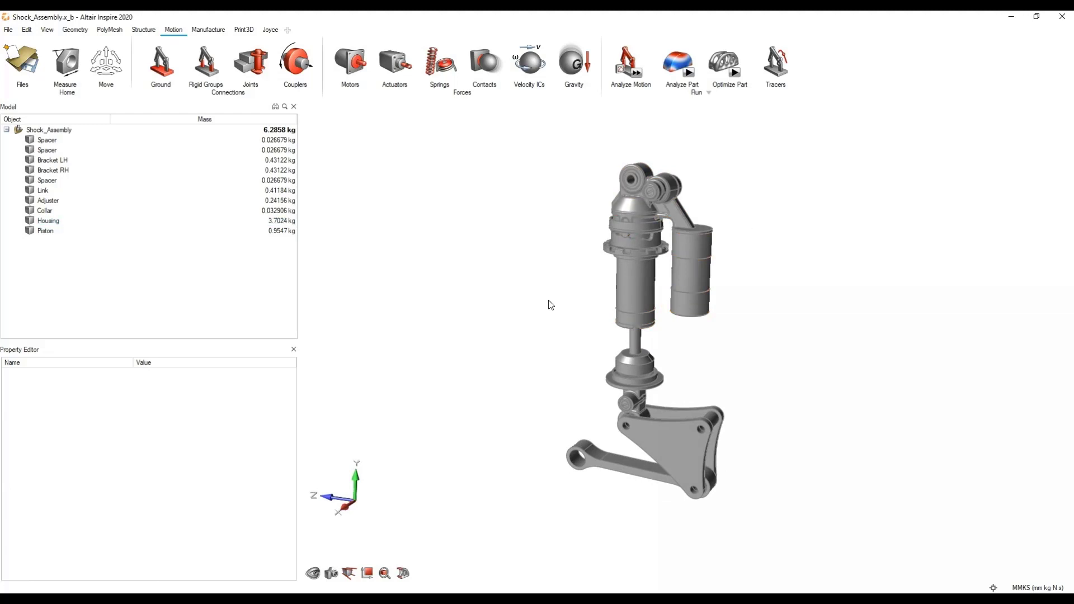
{"action": "left_click", "coordinate": [666, 368]}
{"action": "left_click", "coordinate": [667, 369]}
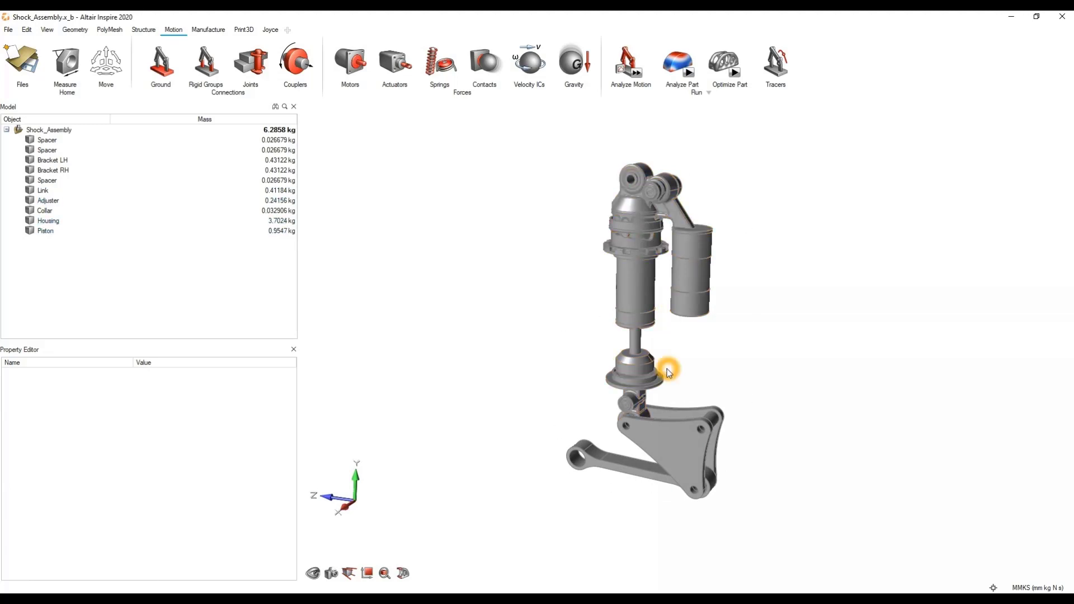
{"action": "left_click", "coordinate": [571, 91]}
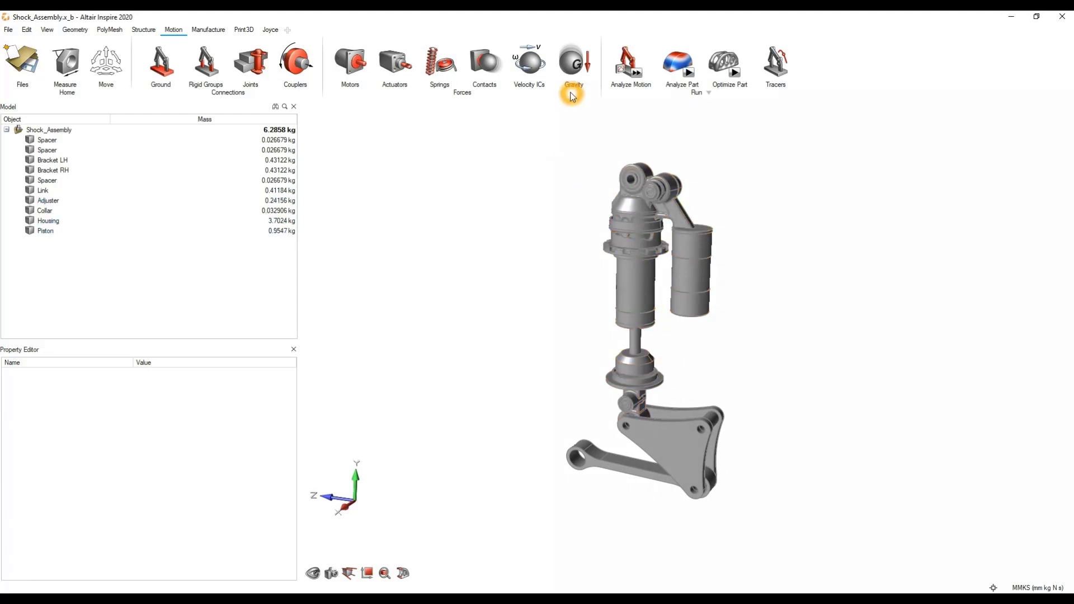
Run the motion analysis on the unconstrained assembly, play part of the animation and return it to the start.
{"action": "left_click", "coordinate": [637, 75]}
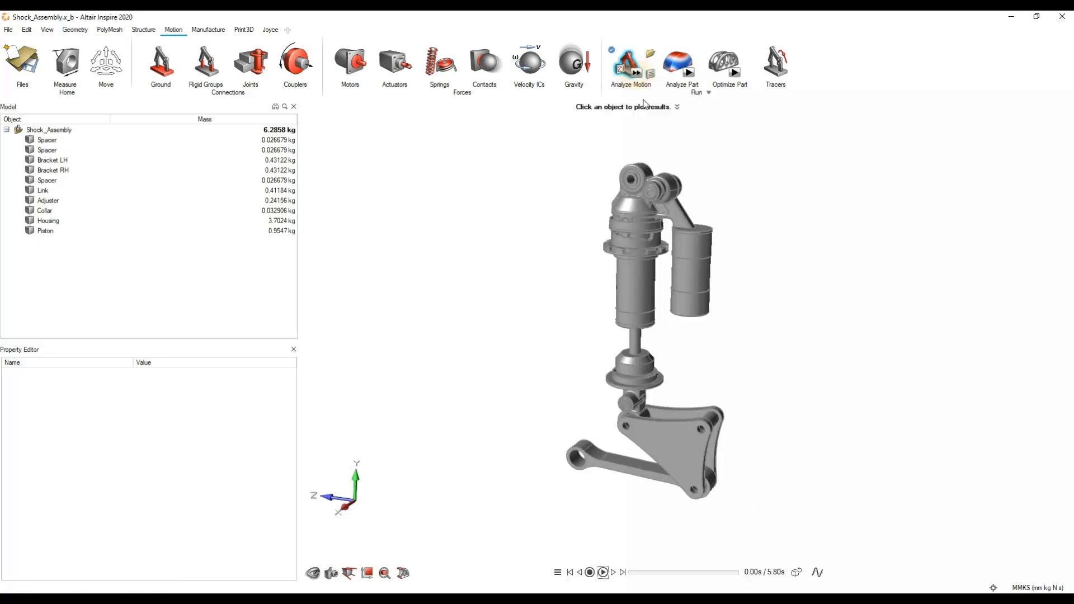
{"action": "left_click", "coordinate": [611, 570]}
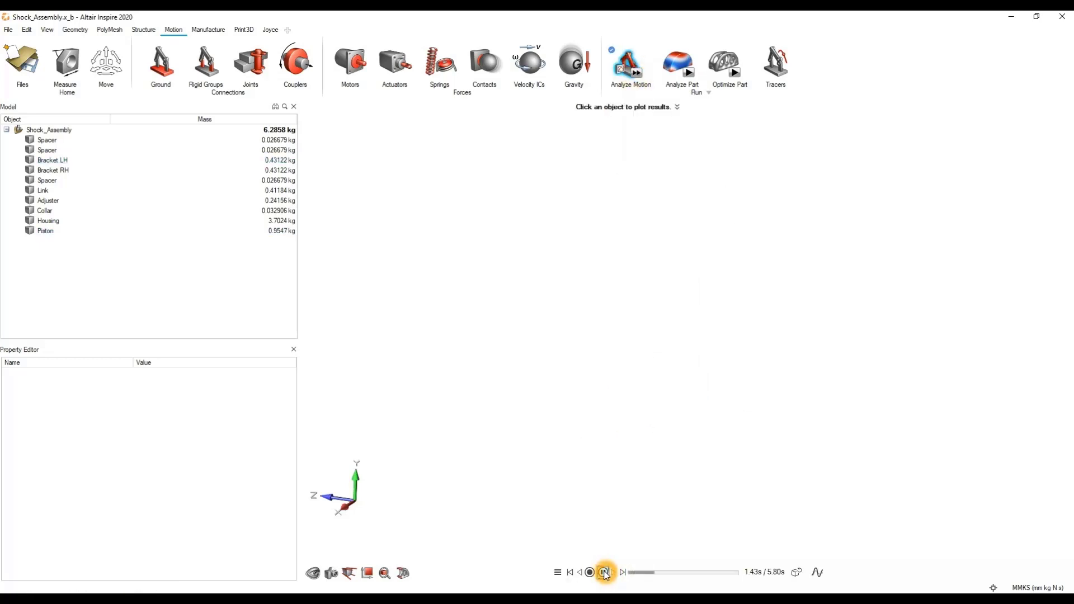
{"action": "left_click", "coordinate": [604, 572]}
{"action": "mouse_move", "coordinate": [624, 89]}
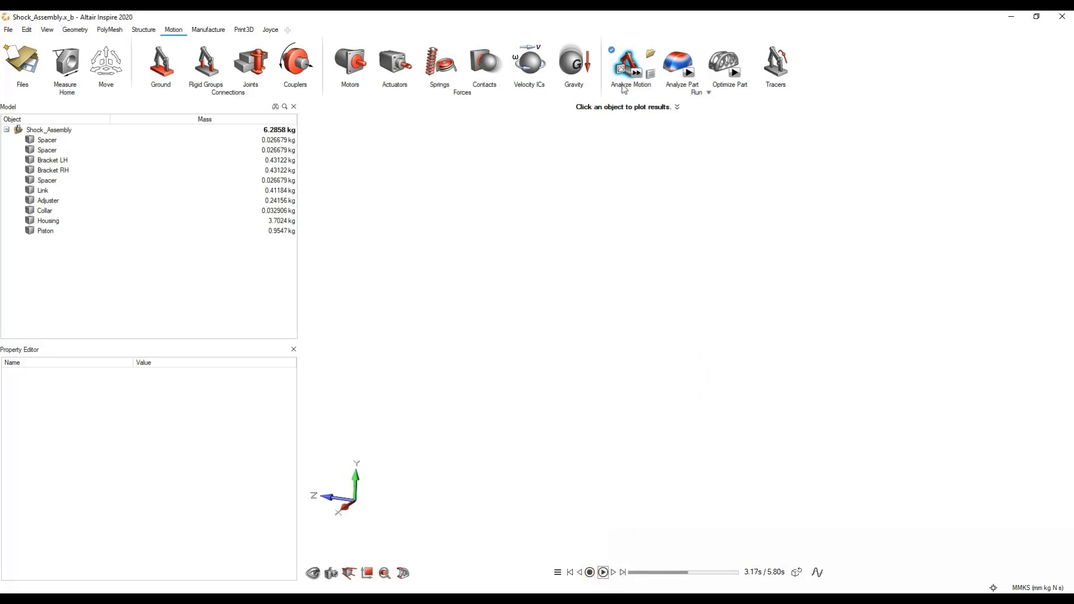
{"action": "left_click_drag", "start_coordinate": [687, 572], "coordinate": [629, 572]}
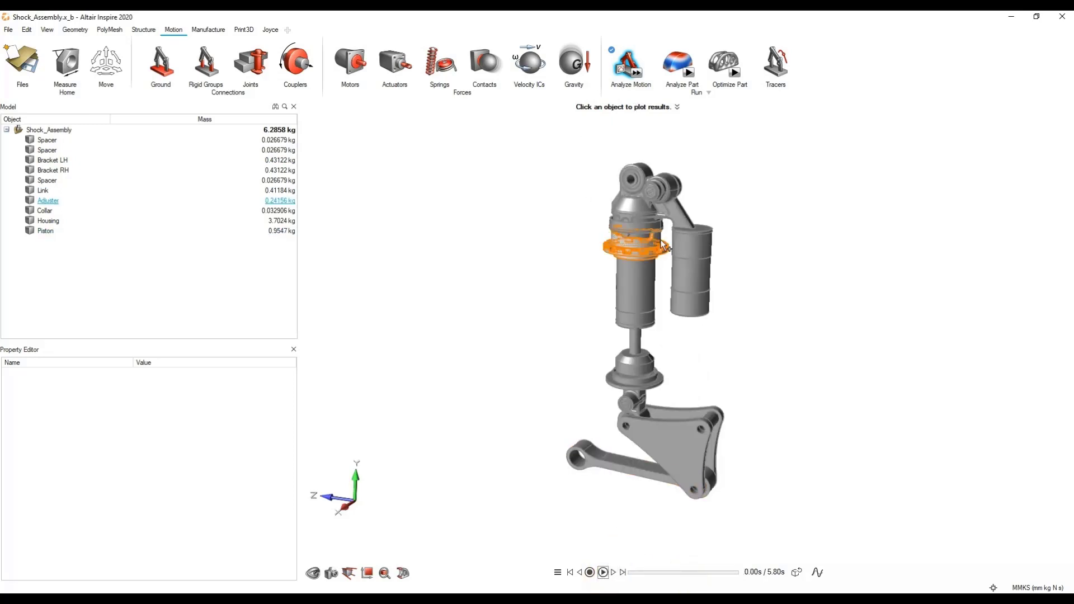
{"action": "middle_click_drag", "start_coordinate": [680, 236], "coordinate": [717, 229]}
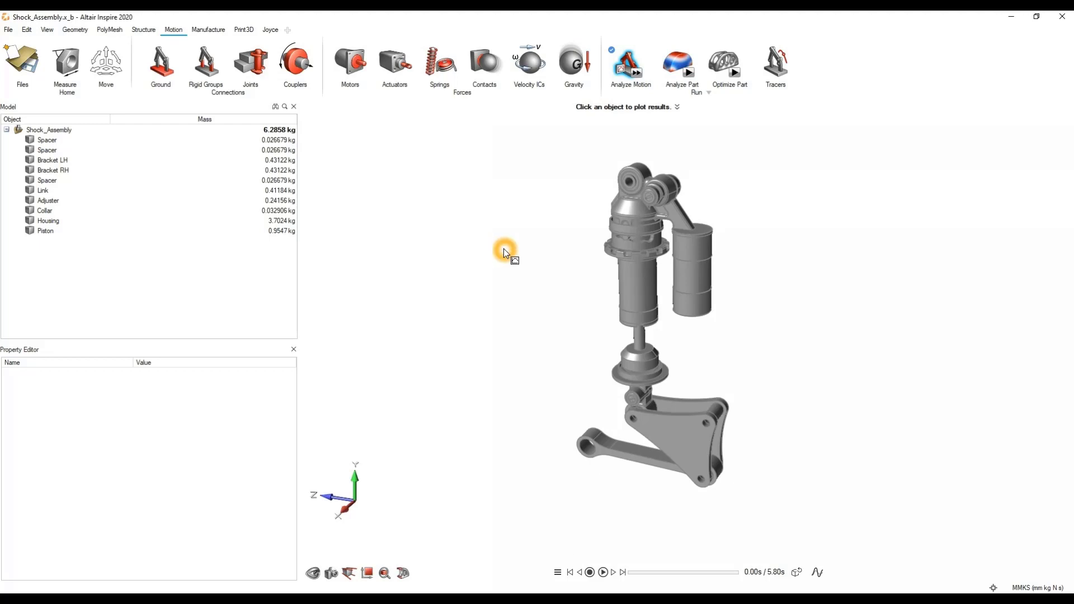
{"action": "mouse_move", "coordinate": [619, 71]}
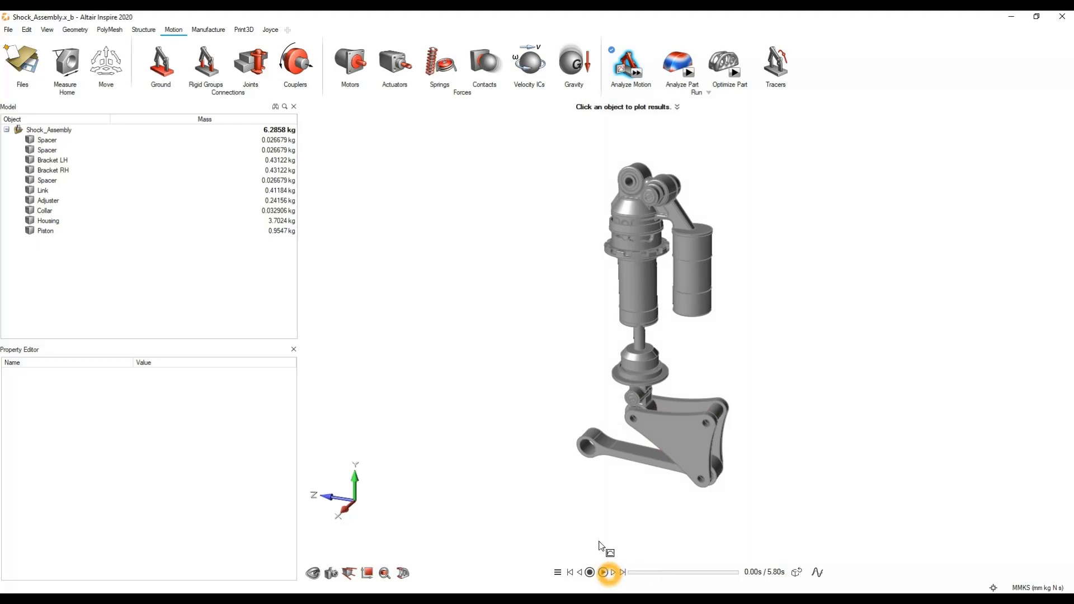
Align gravity with the Y axis, pointing downward, and leave the Gravity tool.
{"action": "left_click", "coordinate": [578, 69]}
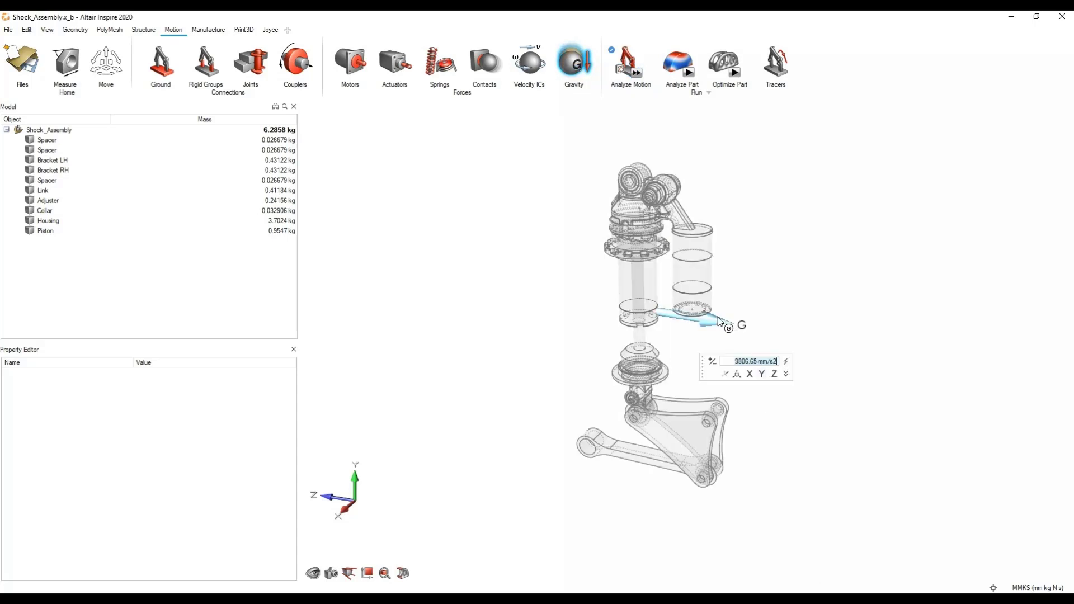
{"action": "left_click", "coordinate": [877, 375]}
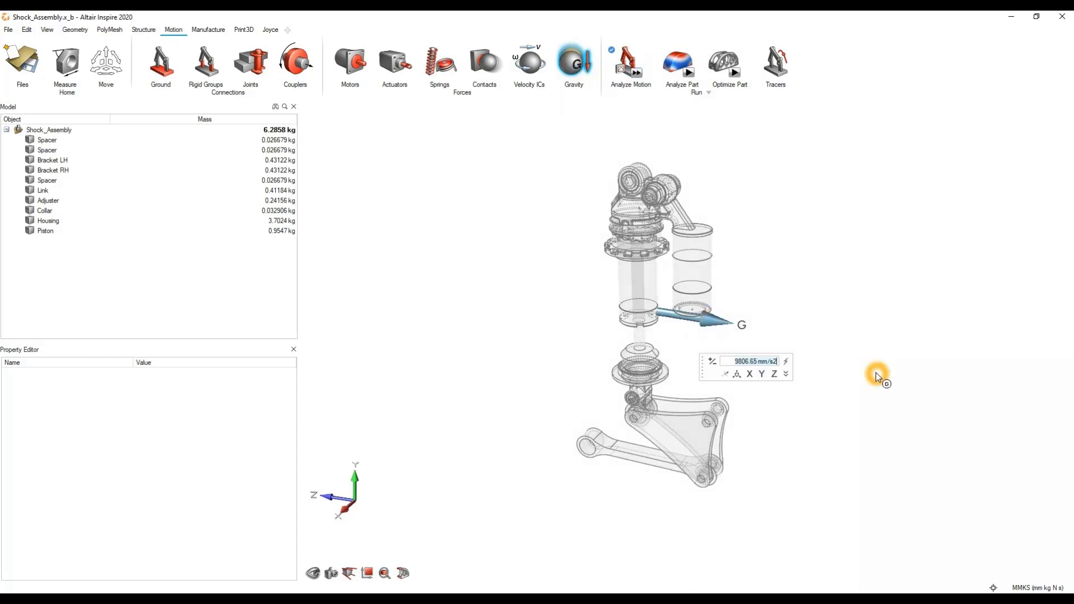
{"action": "left_click", "coordinate": [762, 373]}
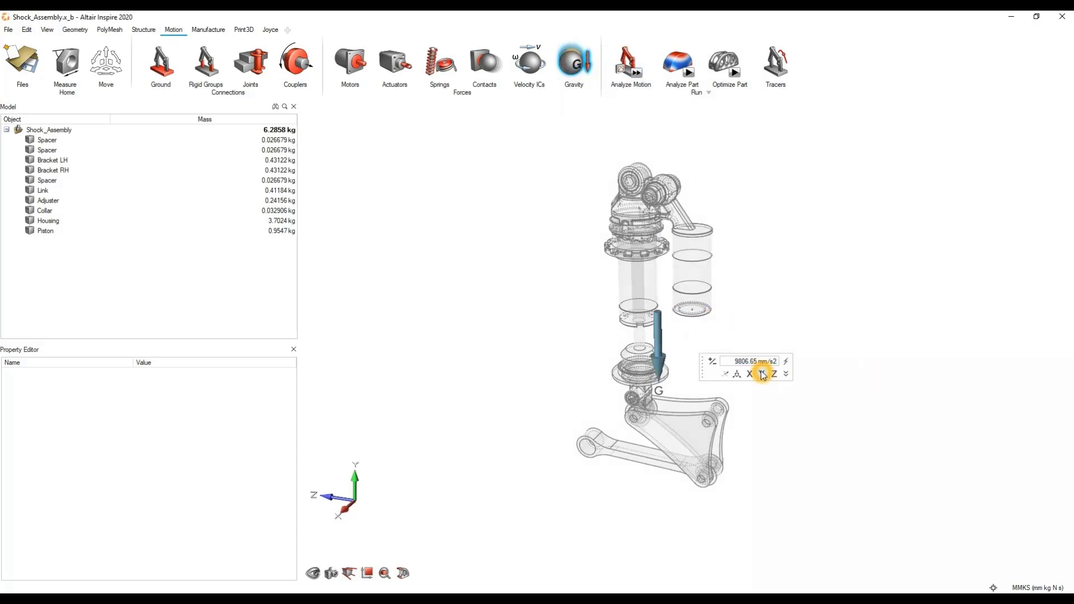
{"action": "left_click", "coordinate": [570, 69]}
{"action": "left_click", "coordinate": [769, 237]}
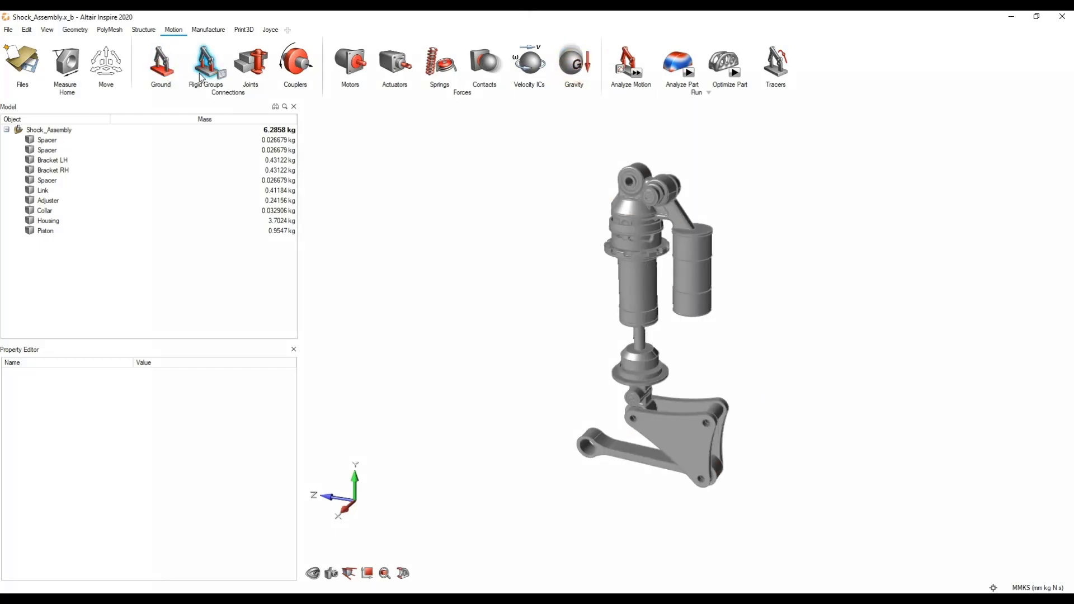
{"action": "left_click", "coordinate": [162, 68]}
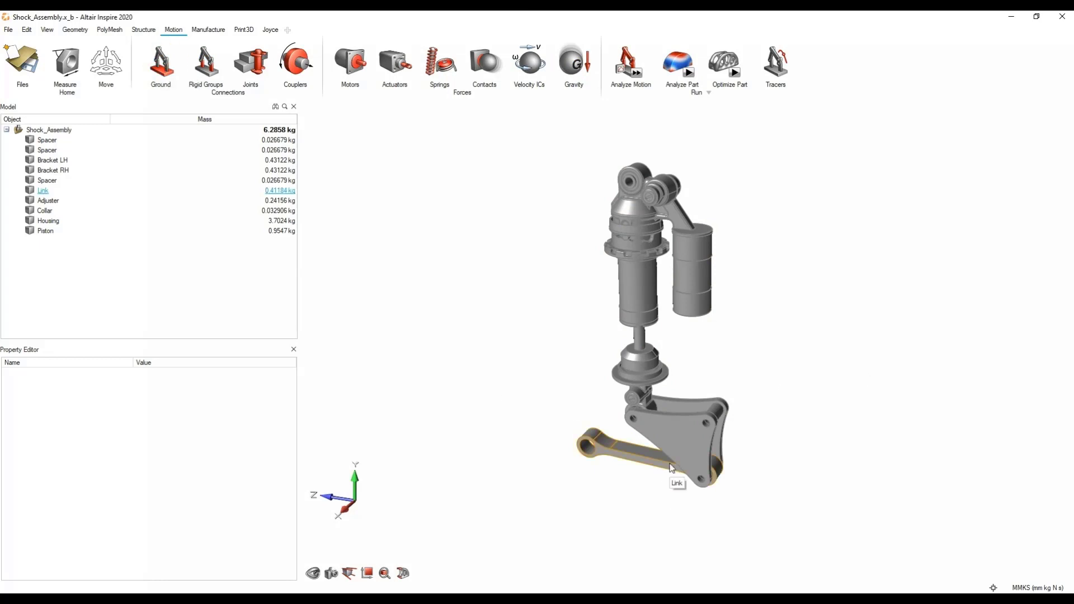
{"action": "left_click", "coordinate": [645, 470]}
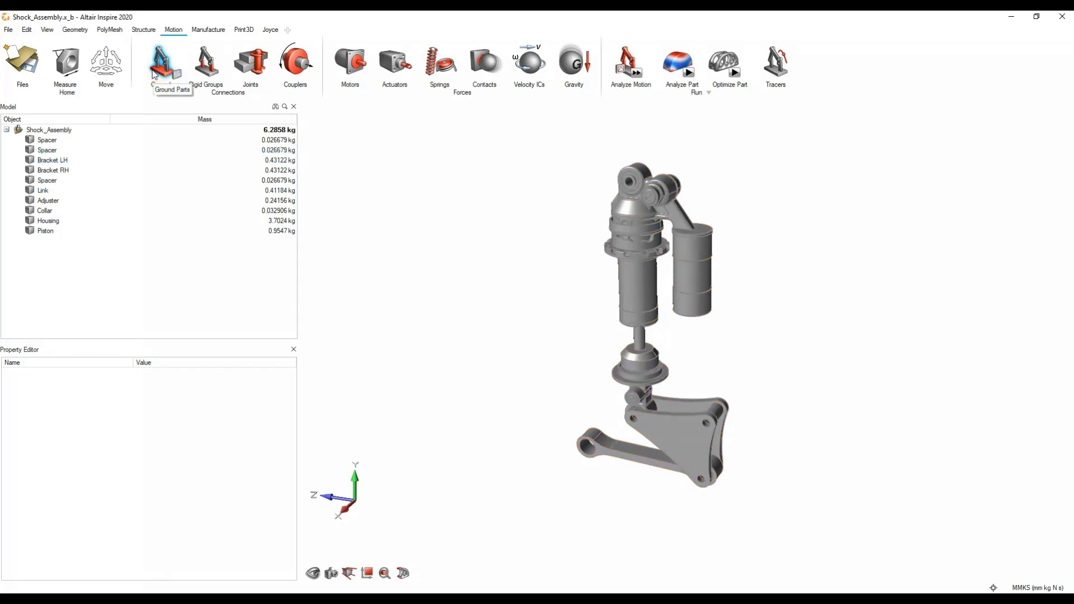
{"action": "left_click", "coordinate": [206, 73]}
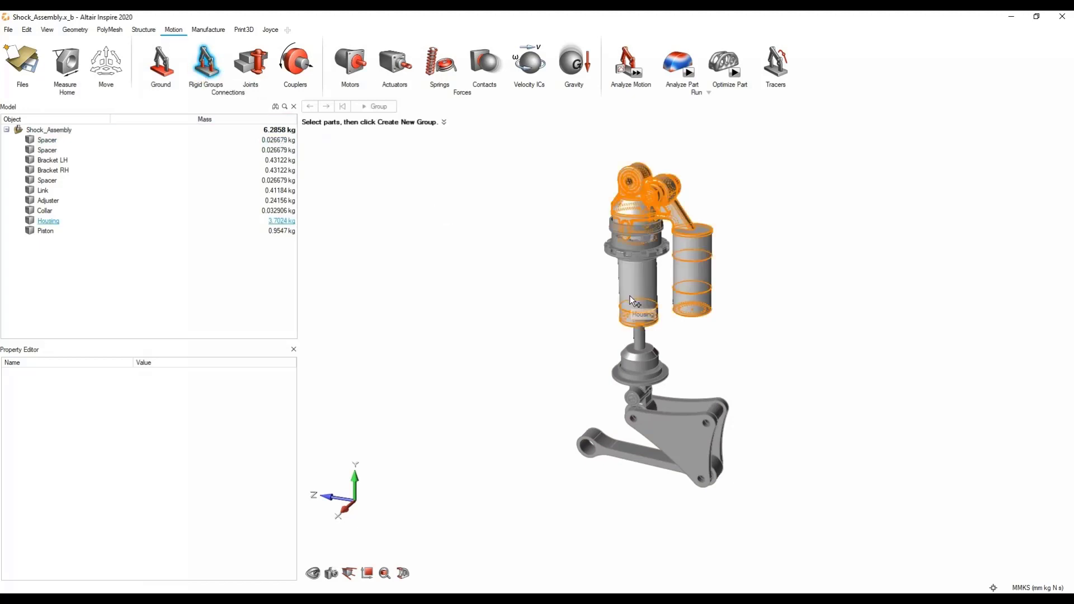
{"action": "scroll", "coordinate": [557, 305], "scroll_direction": "up", "scroll_amount": 5}
{"action": "scroll", "coordinate": [558, 307], "scroll_direction": "down", "scroll_amount": 4}
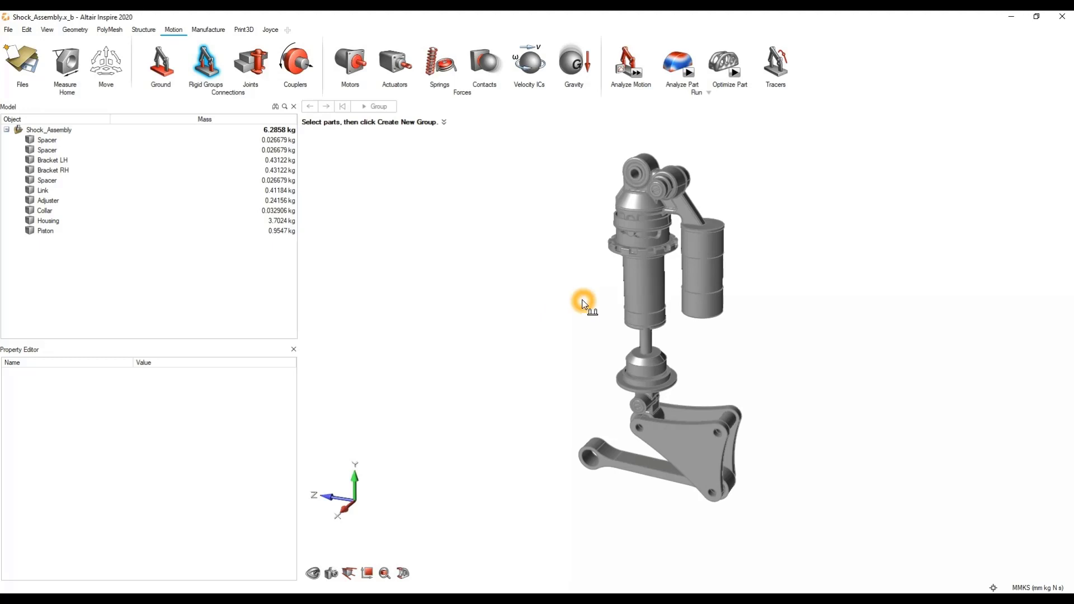
{"action": "scroll", "coordinate": [695, 447], "scroll_direction": "up", "scroll_amount": 3}
{"action": "left_click", "coordinate": [695, 450]}
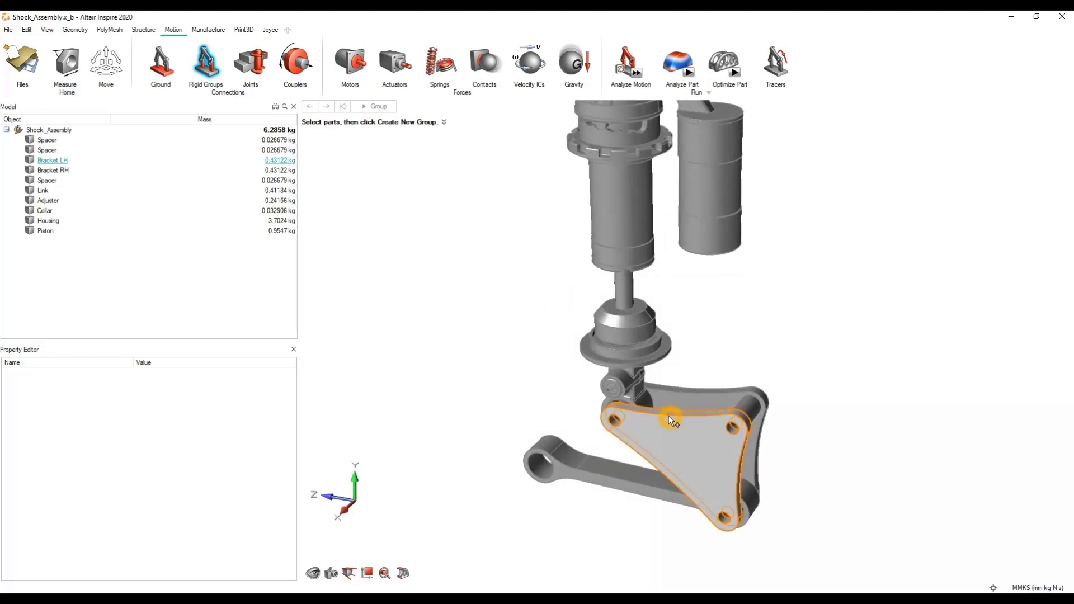
{"action": "scroll", "coordinate": [715, 341], "scroll_direction": "down", "scroll_amount": 3}
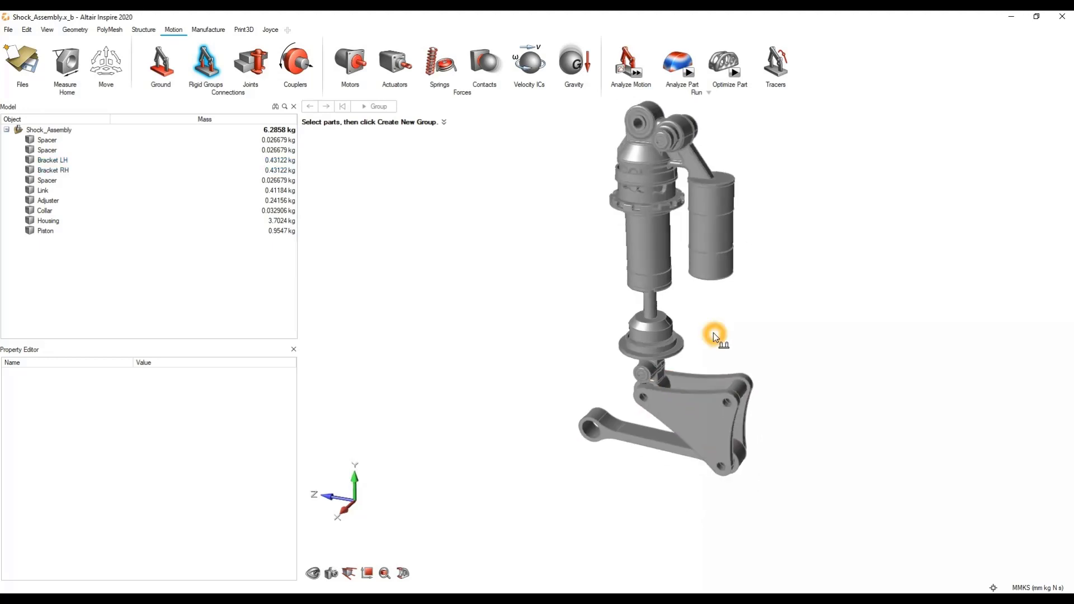
{"action": "right_click_drag", "start_coordinate": [713, 333], "coordinate": [730, 360]}
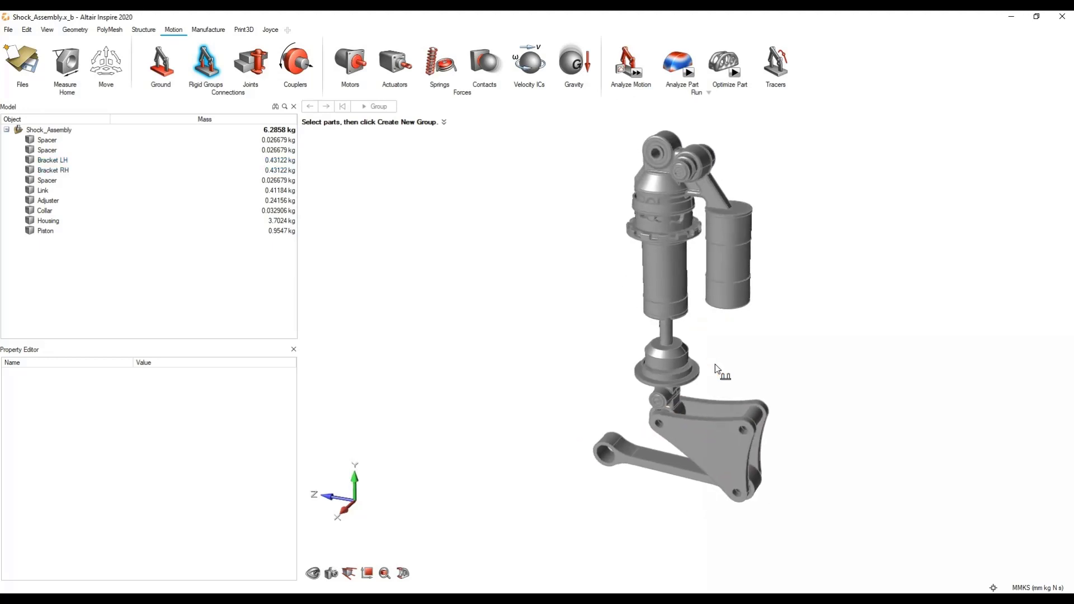
{"action": "left_click", "coordinate": [205, 71]}
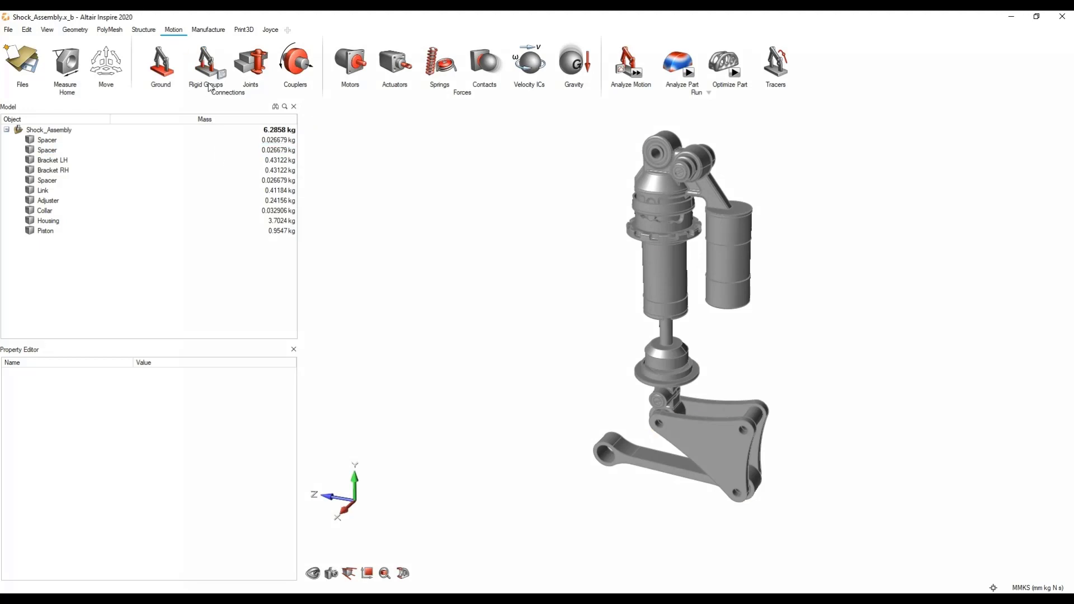
Create a rigid group from the Housing, the Collar and the Adjuster.
{"action": "left_click", "coordinate": [207, 75]}
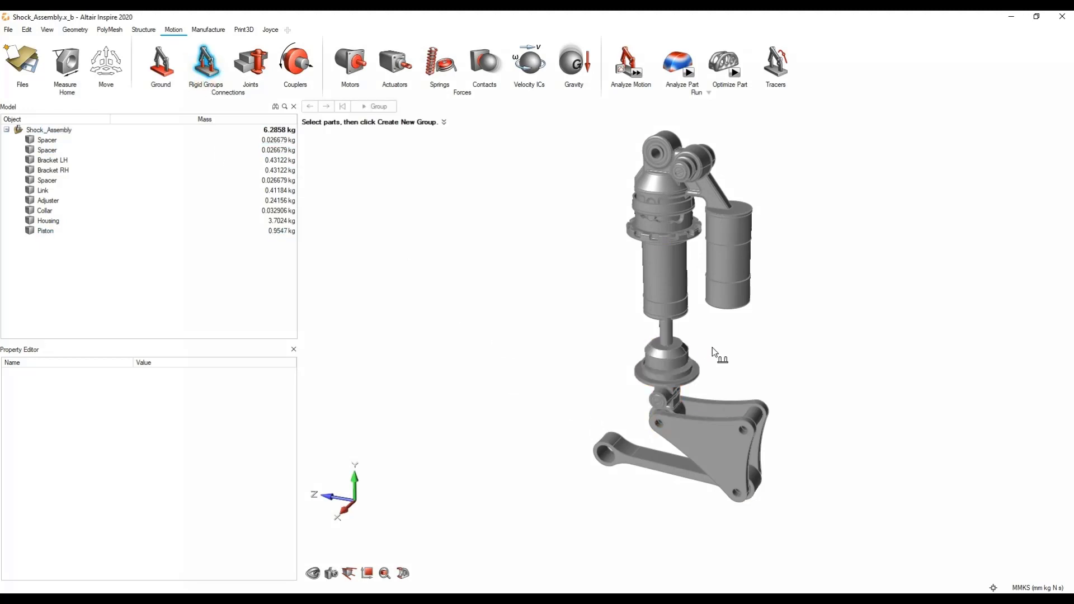
{"action": "scroll", "coordinate": [713, 352], "scroll_direction": "up", "scroll_amount": 1}
{"action": "left_click", "coordinate": [731, 220]}
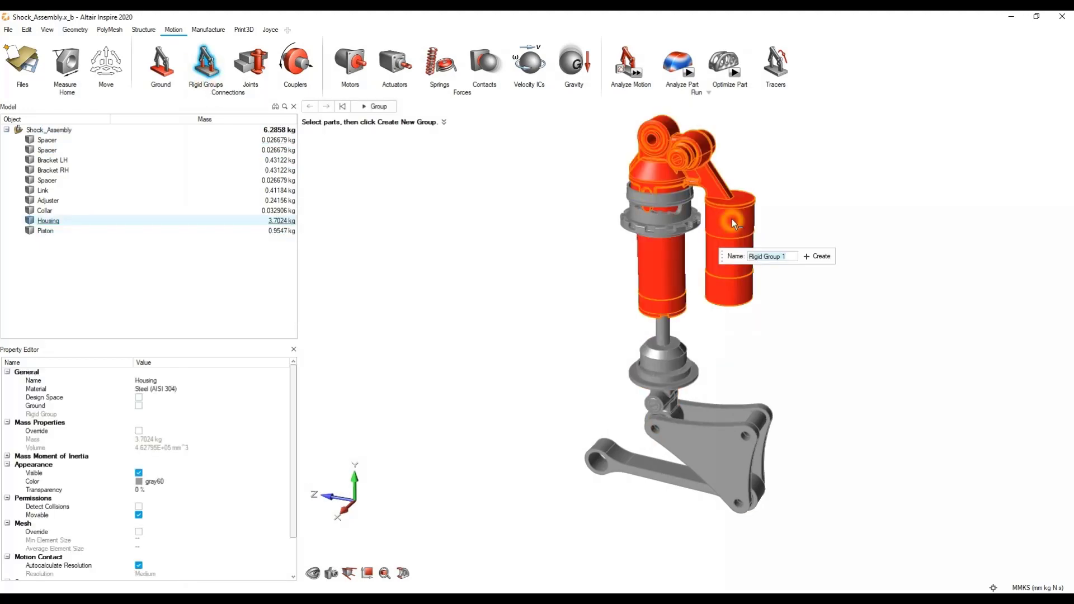
{"action": "left_click", "coordinate": [655, 203]}
{"action": "left_click", "coordinate": [653, 221]}
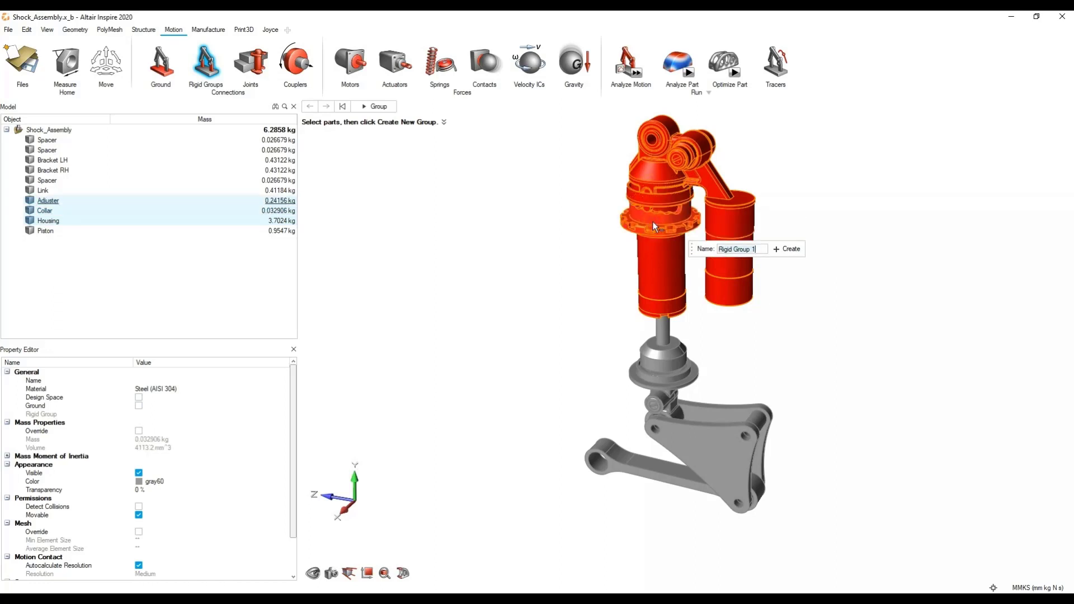
{"action": "left_click", "coordinate": [796, 252]}
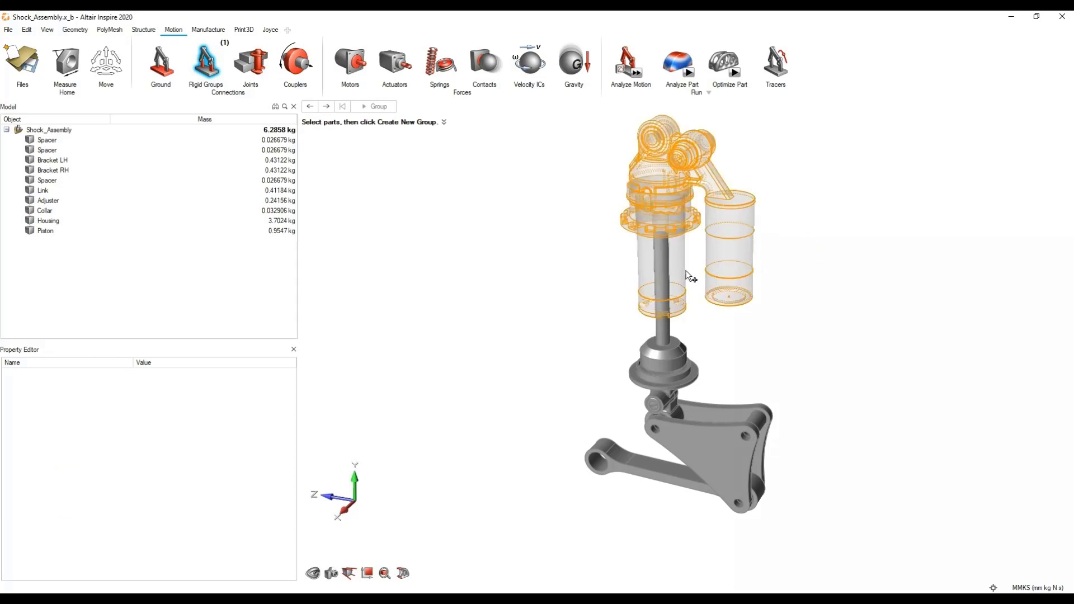
Create a rigid group from the Piston and the Spacer in its lower eye between the brackets.
{"action": "scroll", "coordinate": [735, 317], "scroll_direction": "up", "scroll_amount": 3}
{"action": "right_click_drag", "start_coordinate": [748, 373], "coordinate": [772, 333]}
{"action": "middle_click_drag", "start_coordinate": [818, 354], "coordinate": [805, 356]}
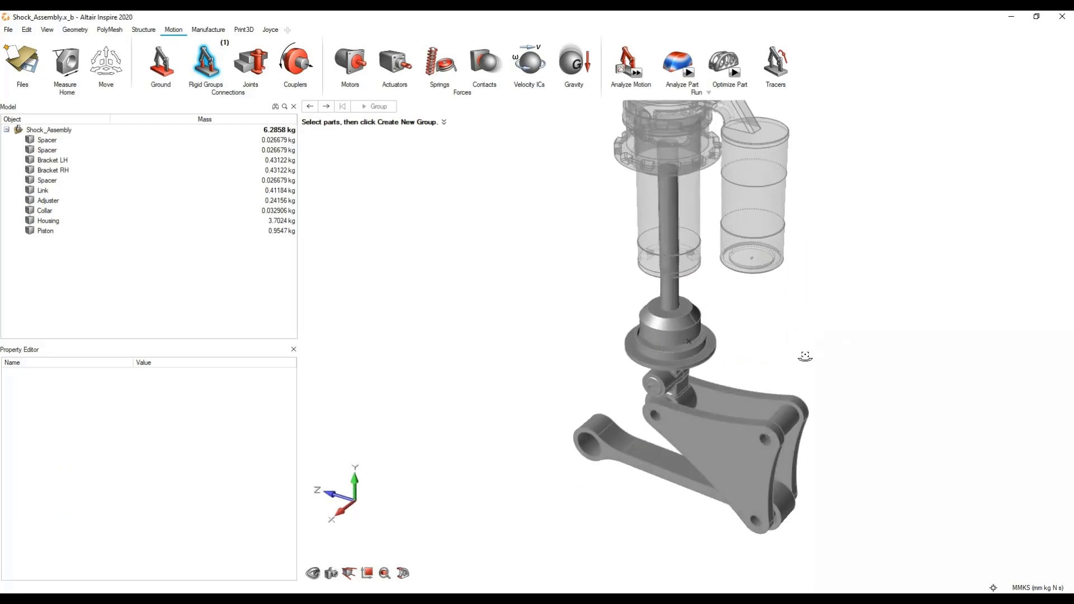
{"action": "scroll", "coordinate": [797, 335], "scroll_direction": "up", "scroll_amount": 3}
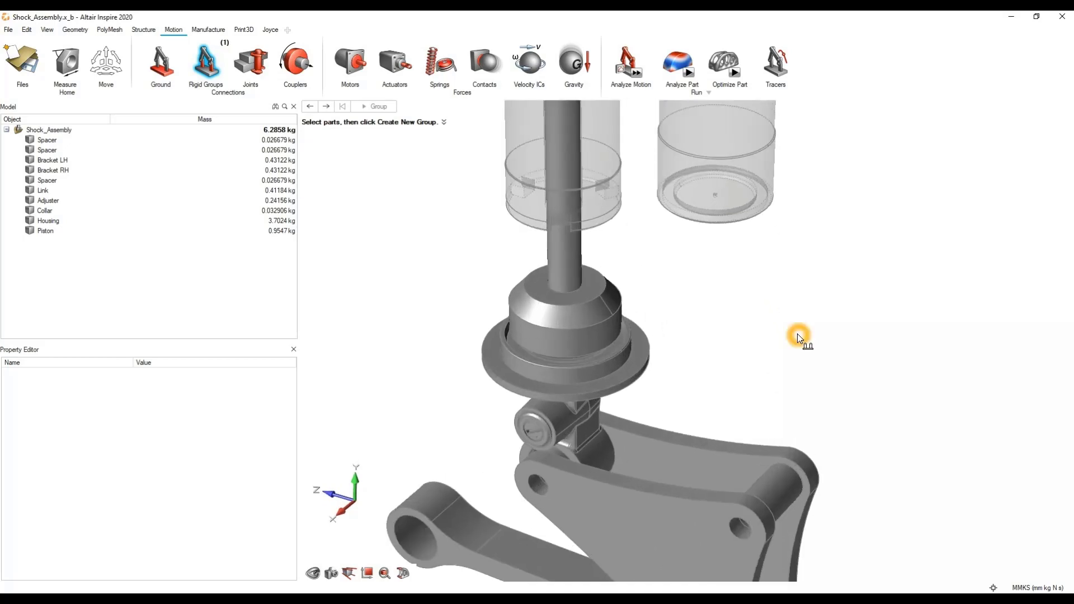
{"action": "right_click_drag", "start_coordinate": [797, 333], "coordinate": [680, 338]}
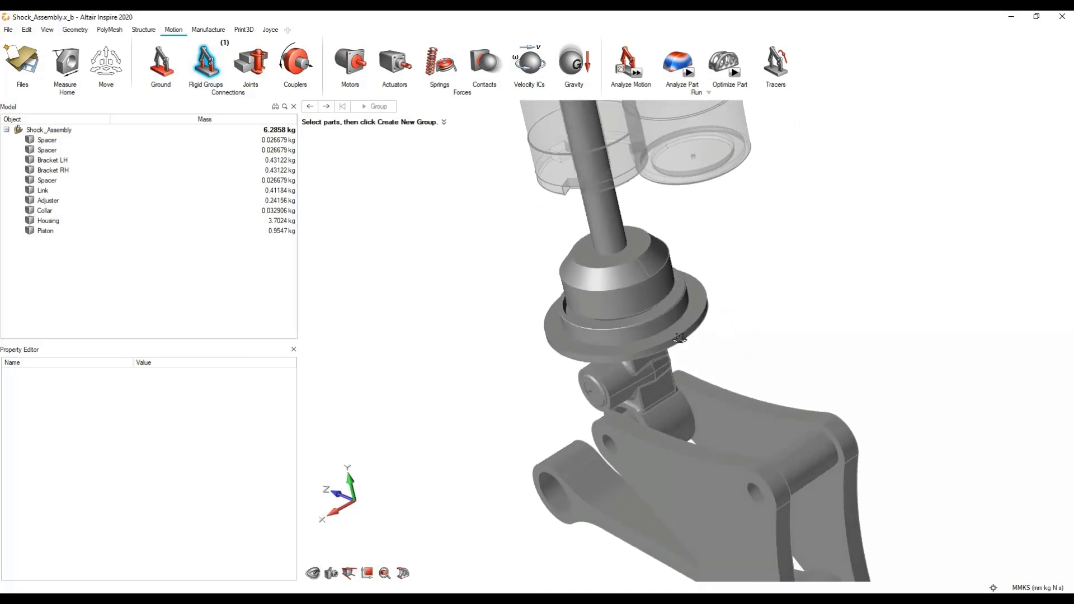
{"action": "scroll", "coordinate": [632, 418], "scroll_direction": "up", "scroll_amount": 2}
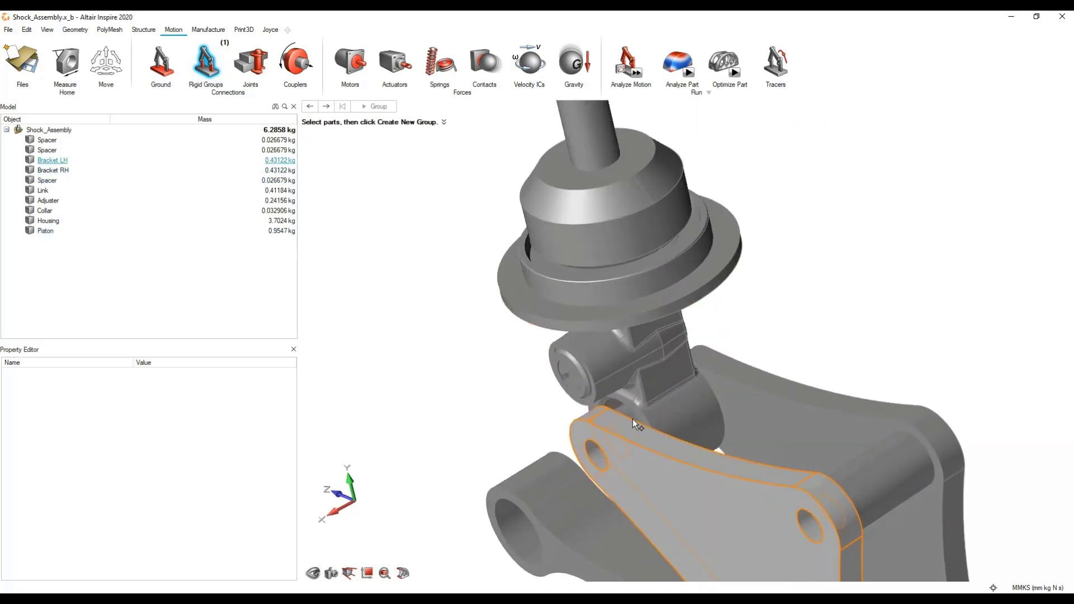
{"action": "scroll", "coordinate": [615, 408], "scroll_direction": "up", "scroll_amount": 2}
{"action": "left_click", "coordinate": [620, 406]}
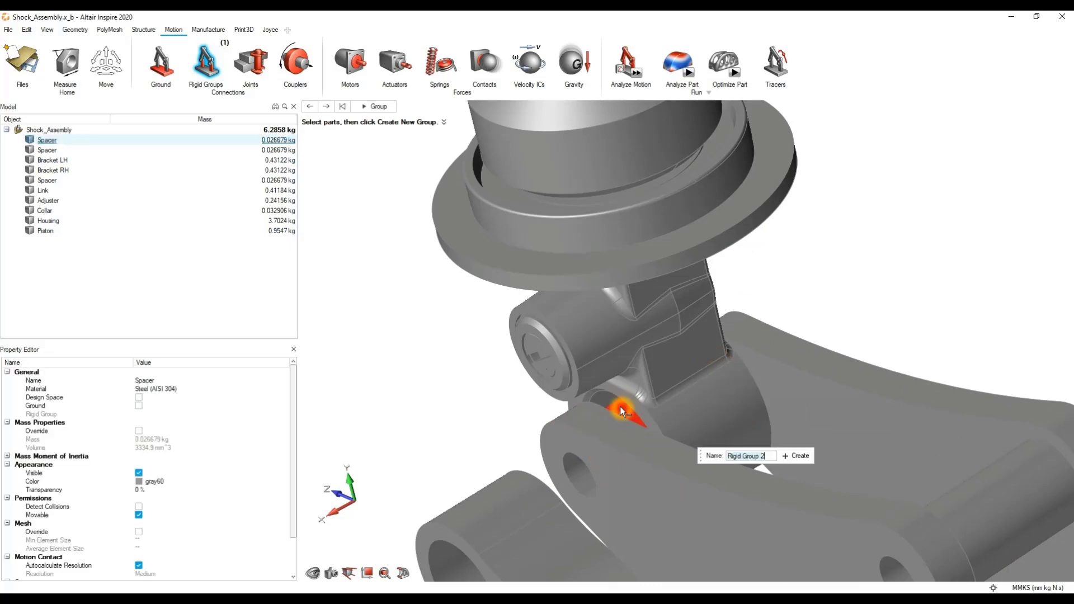
{"action": "left_click", "coordinate": [674, 316]}
{"action": "scroll", "coordinate": [672, 311], "scroll_direction": "down", "scroll_amount": 6}
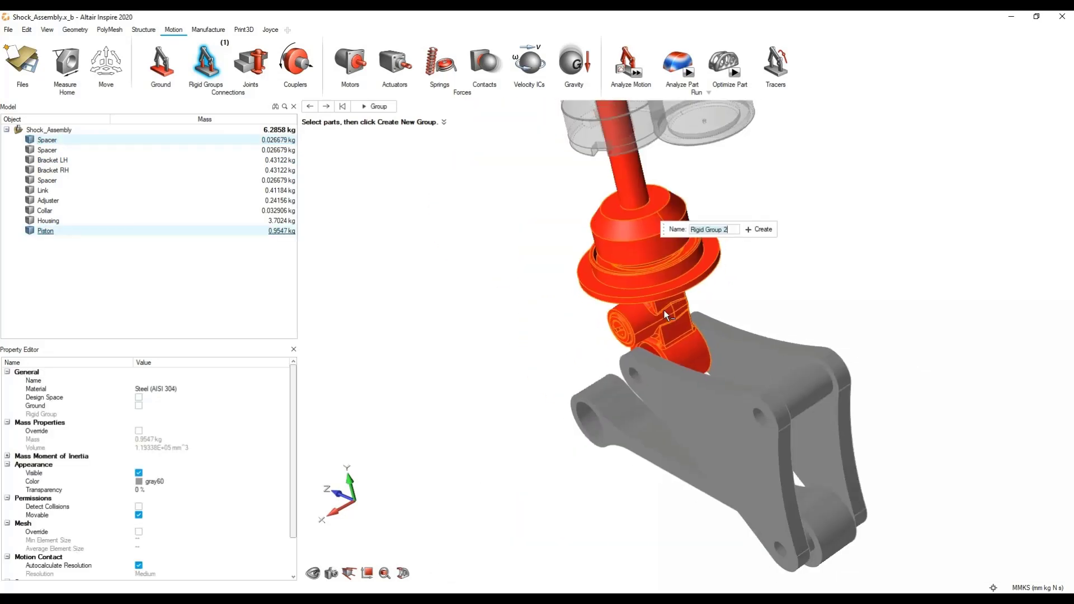
{"action": "middle_click_drag", "start_coordinate": [747, 291], "coordinate": [803, 263]}
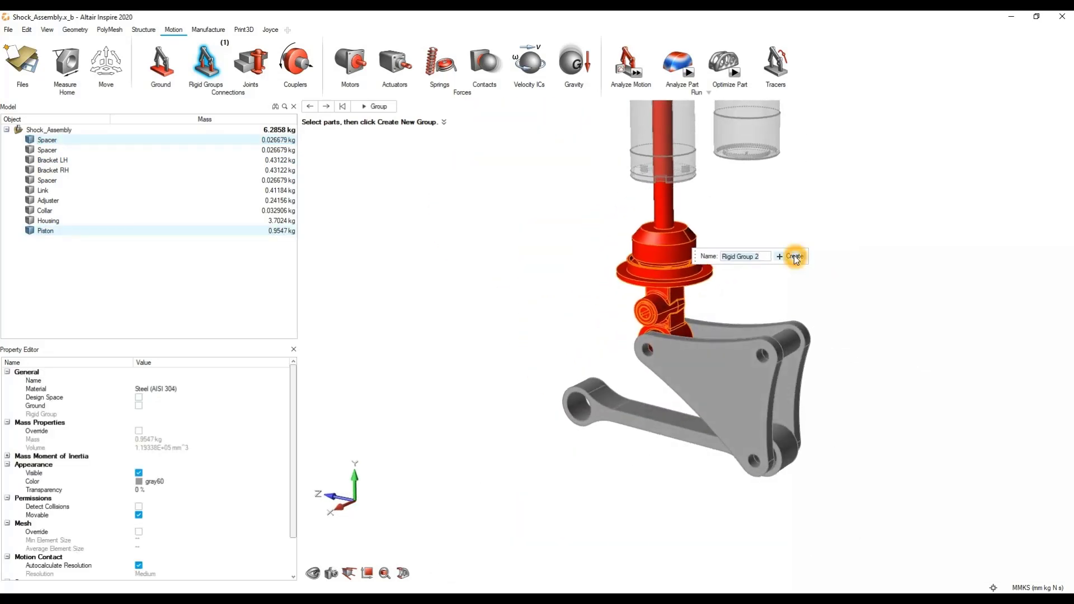
{"action": "left_click", "coordinate": [796, 254]}
Create a rigid group from the Link and the Spacer inside its bracket-side bore.
{"action": "middle_click_drag", "start_coordinate": [917, 304], "coordinate": [870, 383]}
{"action": "scroll", "coordinate": [827, 517], "scroll_direction": "up", "scroll_amount": 3}
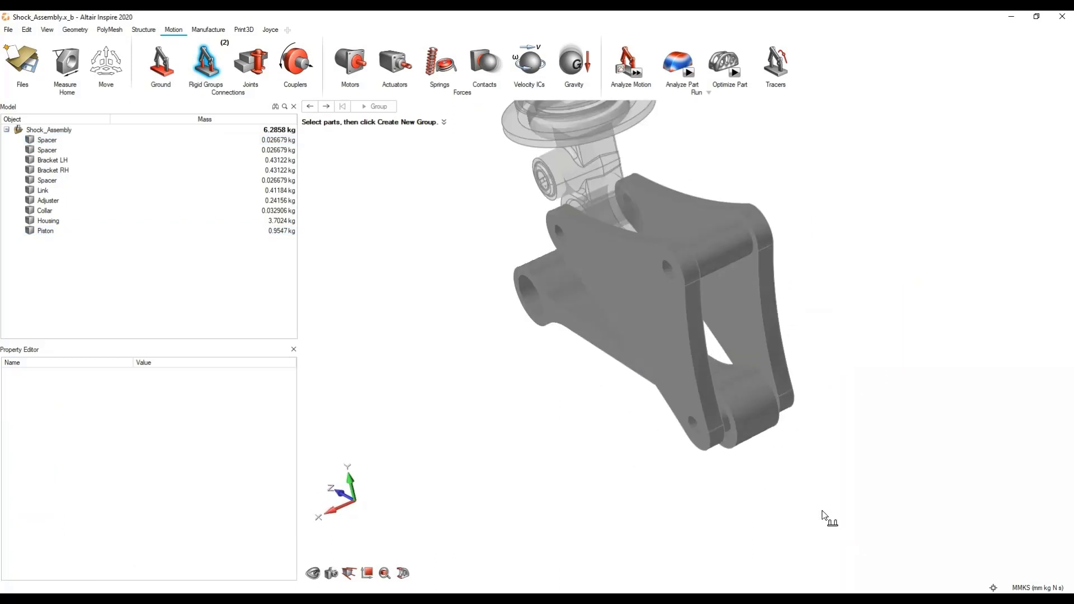
{"action": "left_click", "coordinate": [740, 396]}
{"action": "scroll", "coordinate": [732, 426], "scroll_direction": "up", "scroll_amount": 5}
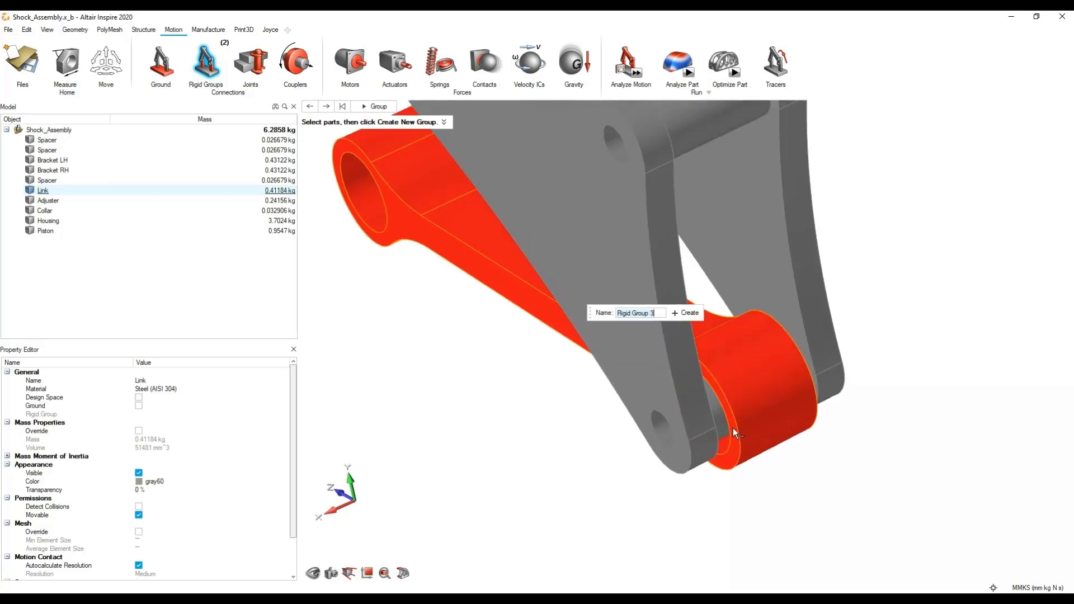
{"action": "middle_click_drag", "start_coordinate": [697, 420], "coordinate": [684, 413]}
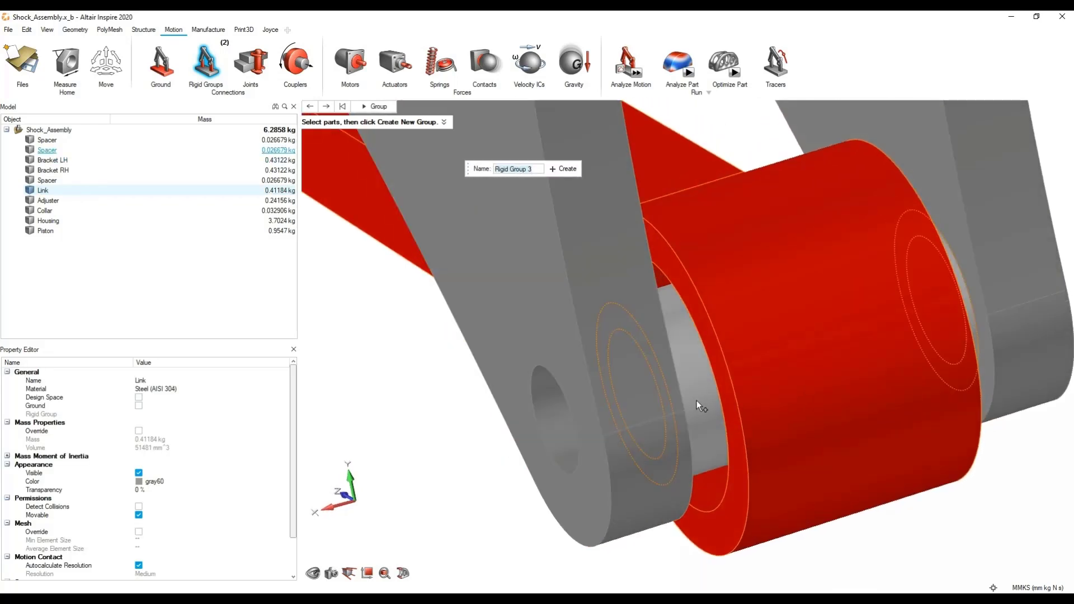
{"action": "left_click", "coordinate": [697, 401]}
{"action": "left_click", "coordinate": [910, 382]}
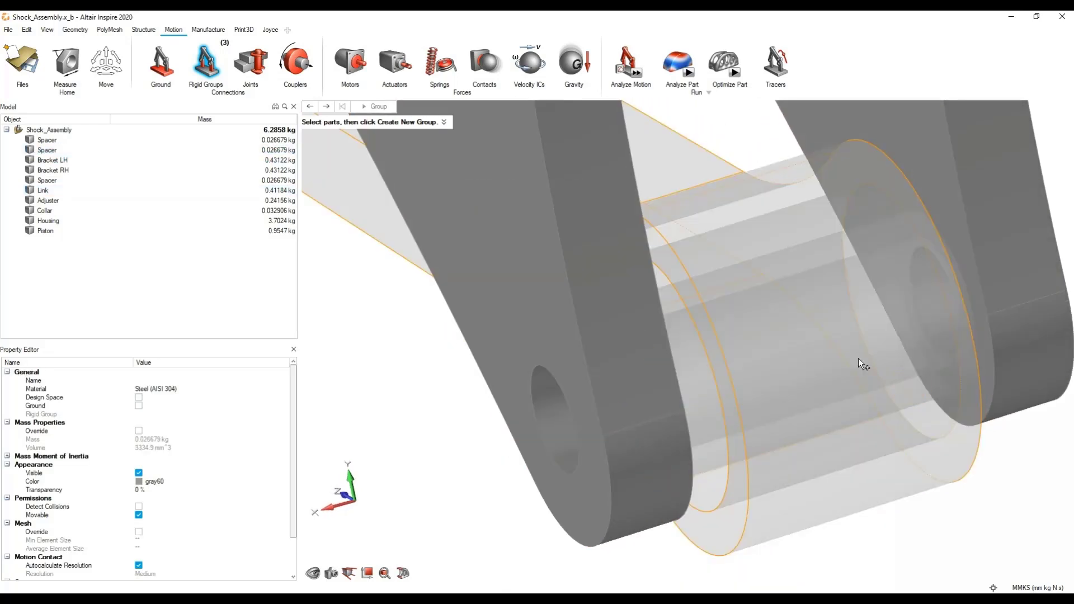
List the rigid groups and highlight Rigid Group 1, Rigid Group 2 and Rigid Group 3 in turn to check their parts.
{"action": "scroll", "coordinate": [787, 304], "scroll_direction": "down", "scroll_amount": 10}
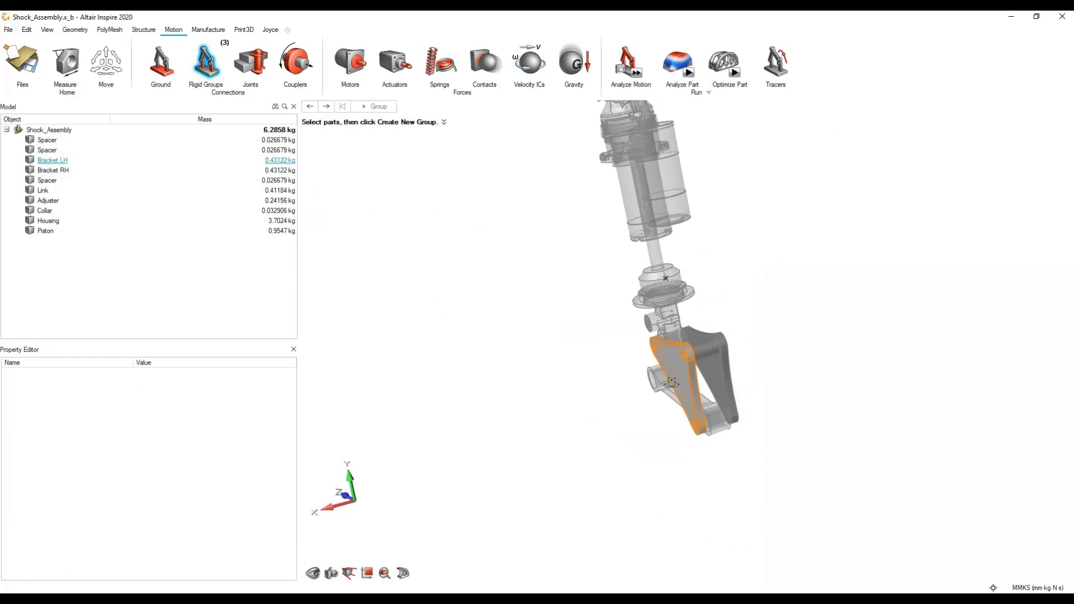
{"action": "middle_click_drag", "start_coordinate": [671, 382], "coordinate": [515, 296]}
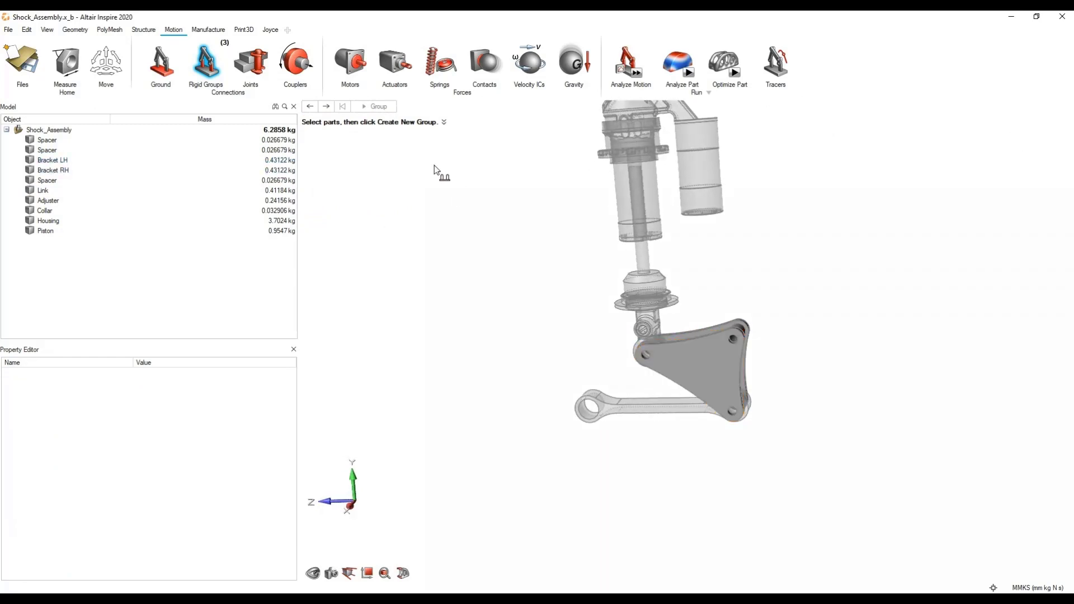
{"action": "right_click_drag", "start_coordinate": [548, 201], "coordinate": [554, 296]}
{"action": "middle_click_drag", "start_coordinate": [484, 309], "coordinate": [475, 293]}
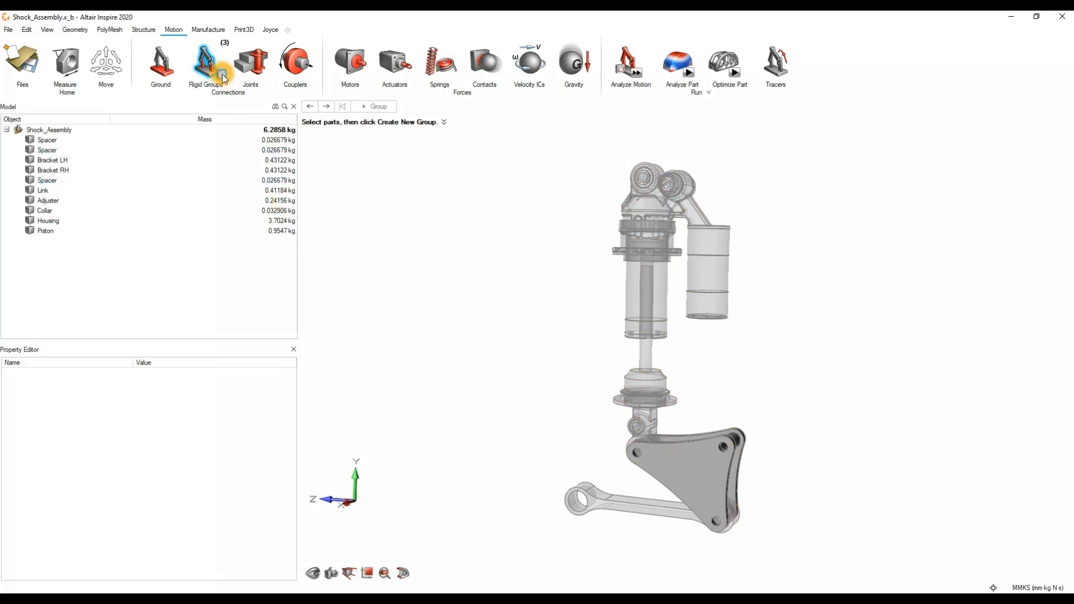
{"action": "left_click", "coordinate": [218, 78]}
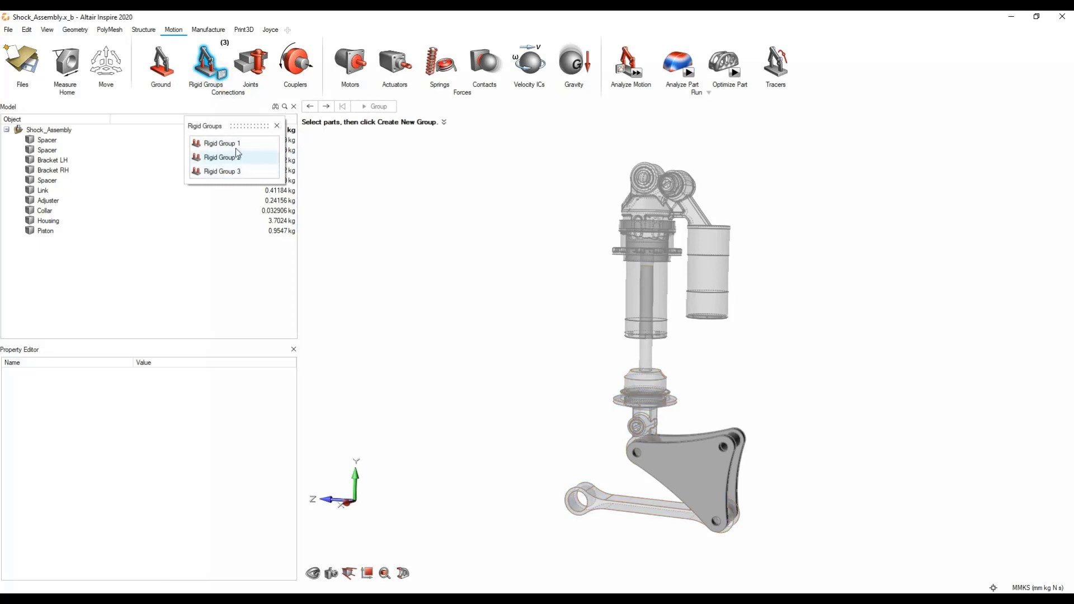
{"action": "left_click", "coordinate": [232, 143]}
{"action": "left_click", "coordinate": [238, 158]}
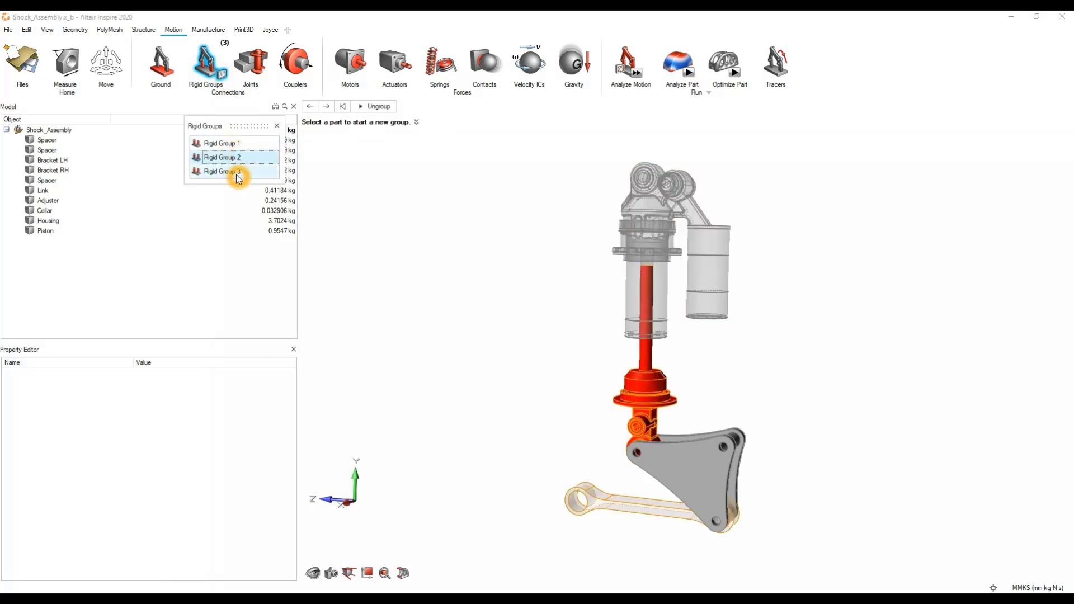
{"action": "left_click", "coordinate": [235, 172]}
Examine Rigid Group 3 around the Link, then leave the Rigid Groups tool and close the group list.
{"action": "middle_click_drag", "start_coordinate": [740, 442], "coordinate": [673, 413]}
{"action": "scroll", "coordinate": [696, 526], "scroll_direction": "up", "scroll_amount": 5}
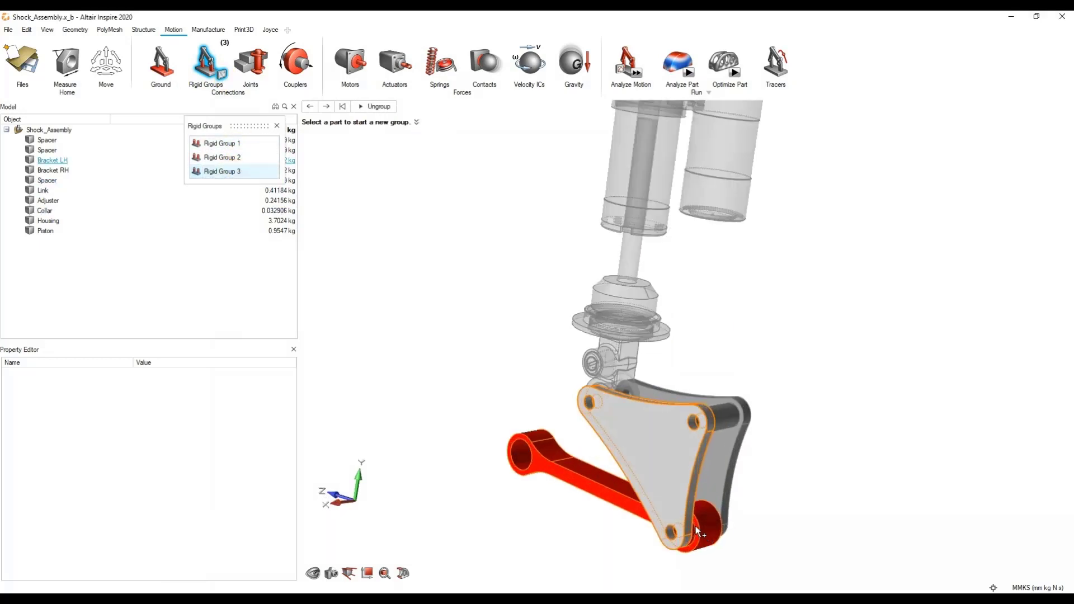
{"action": "middle_click_drag", "start_coordinate": [743, 428], "coordinate": [653, 416]}
{"action": "left_click_drag", "start_coordinate": [653, 416], "coordinate": [650, 439]}
{"action": "left_click", "coordinate": [237, 170]}
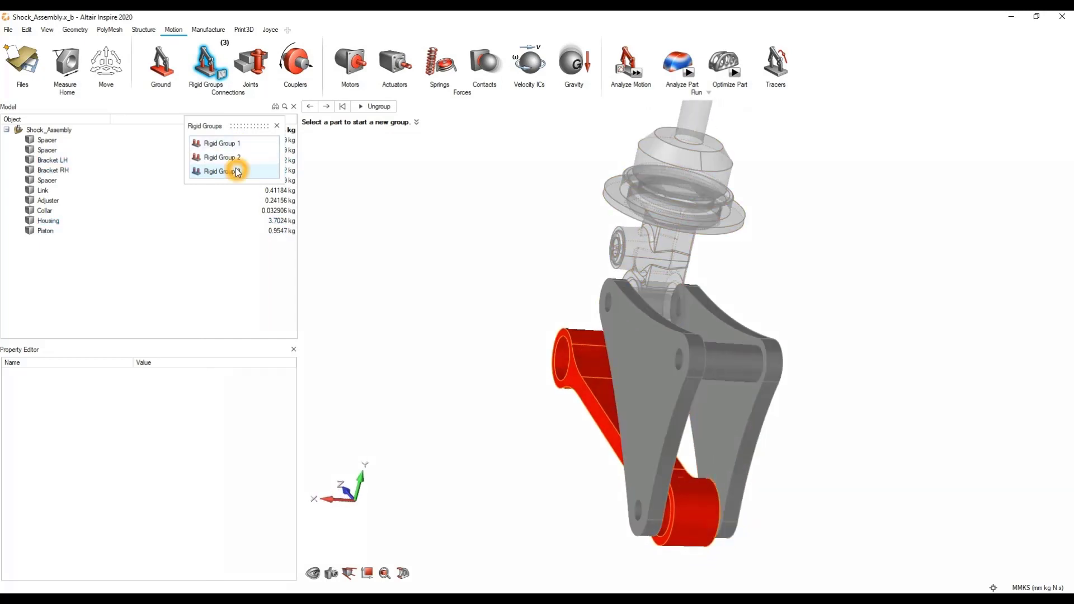
{"action": "left_click", "coordinate": [383, 103]}
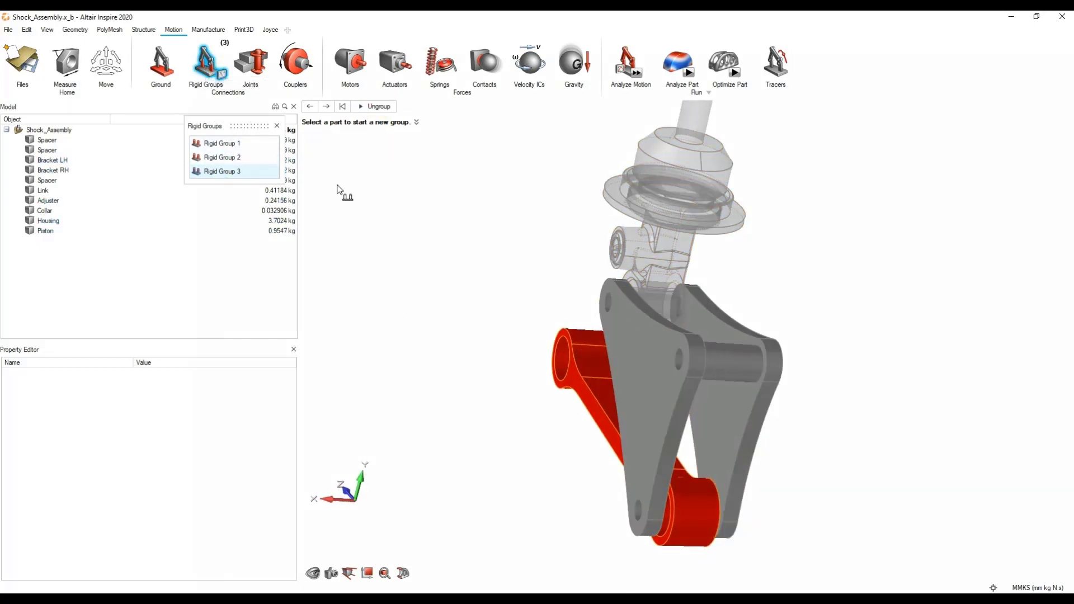
{"action": "right_click", "coordinate": [452, 223]}
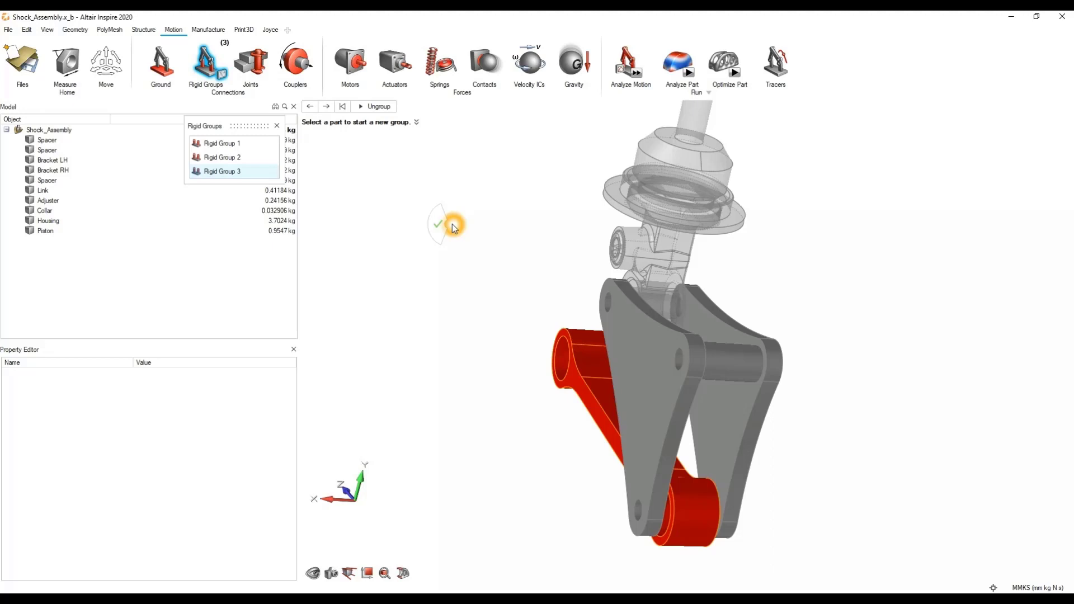
{"action": "right_click_drag", "start_coordinate": [453, 224], "coordinate": [367, 238]}
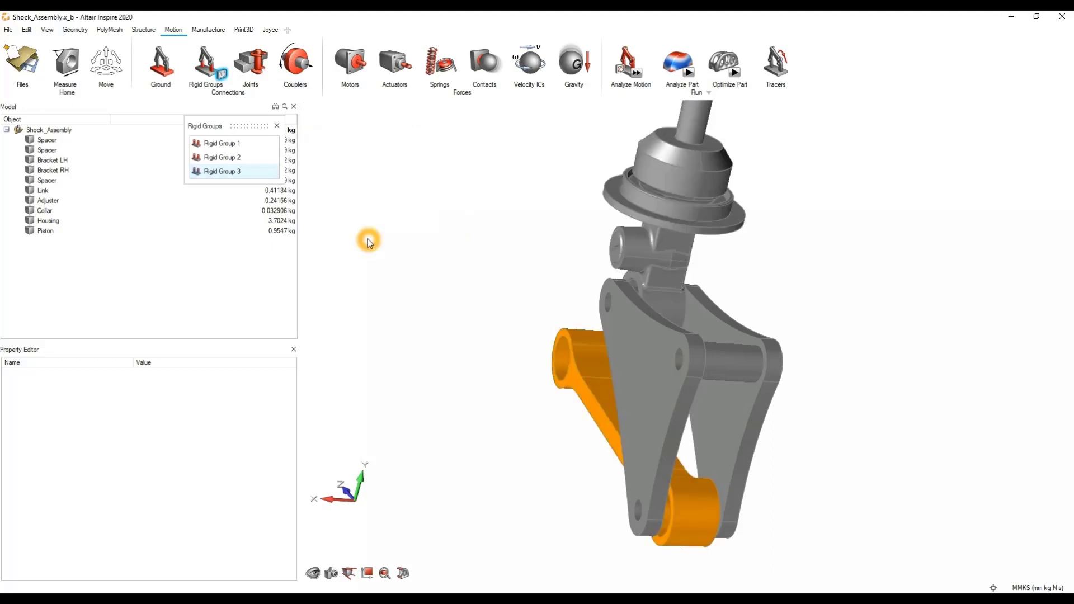
{"action": "left_click", "coordinate": [398, 257]}
{"action": "left_click", "coordinate": [280, 131]}
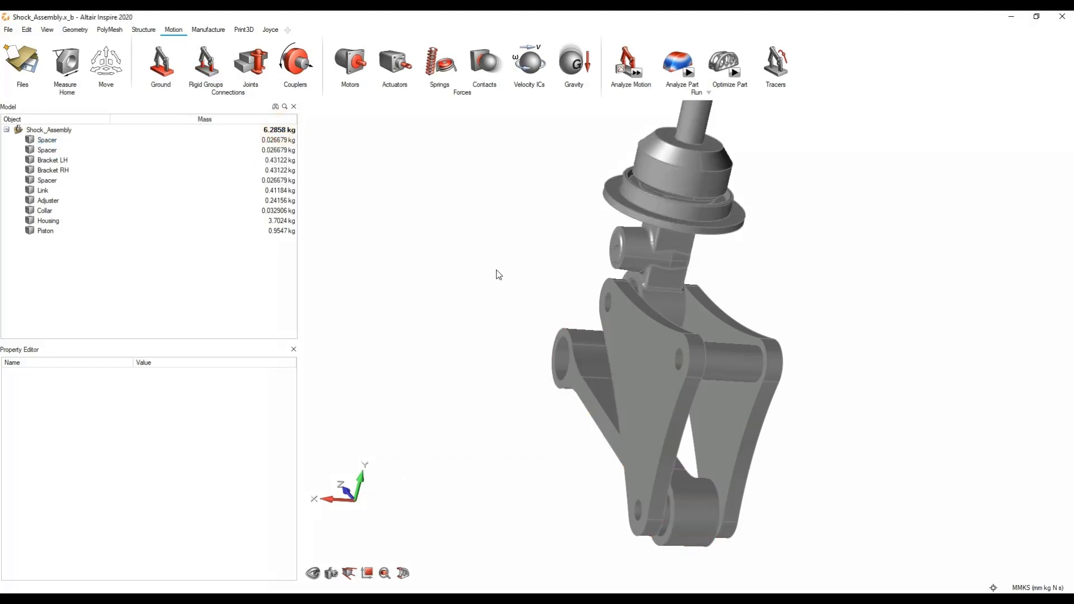
Find joint features on the assembly with the Joints tool, limiting the detection to Aligned Holes.
{"action": "right_click_drag", "start_coordinate": [496, 273], "coordinate": [532, 314]}
{"action": "scroll", "coordinate": [692, 321], "scroll_direction": "down", "scroll_amount": 2}
{"action": "mouse_move", "coordinate": [694, 321]}
{"action": "right_mouse_down"}
{"action": "mouse_move", "coordinate": [710, 329]}
{"action": "mouse_move", "coordinate": [690, 336]}
{"action": "right_mouse_up"}
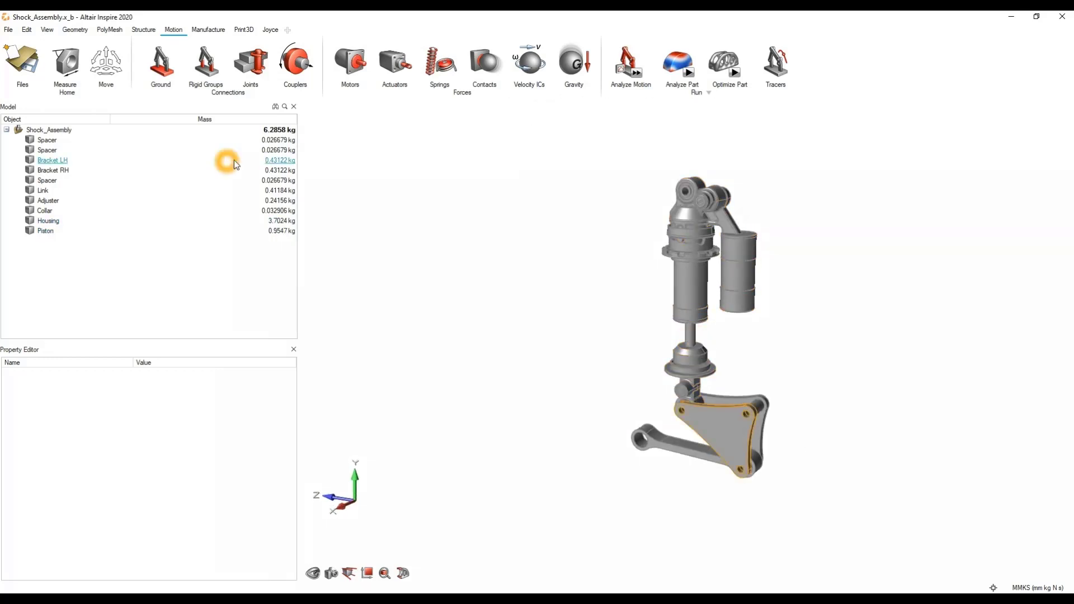
{"action": "left_click", "coordinate": [252, 69]}
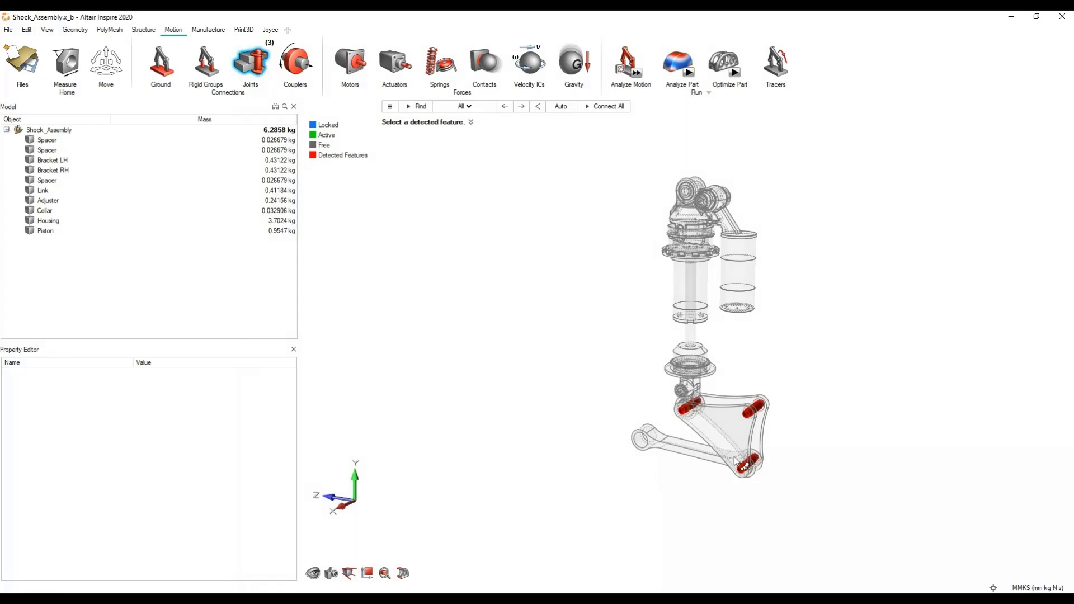
{"action": "scroll", "coordinate": [699, 422], "scroll_direction": "up", "scroll_amount": 4}
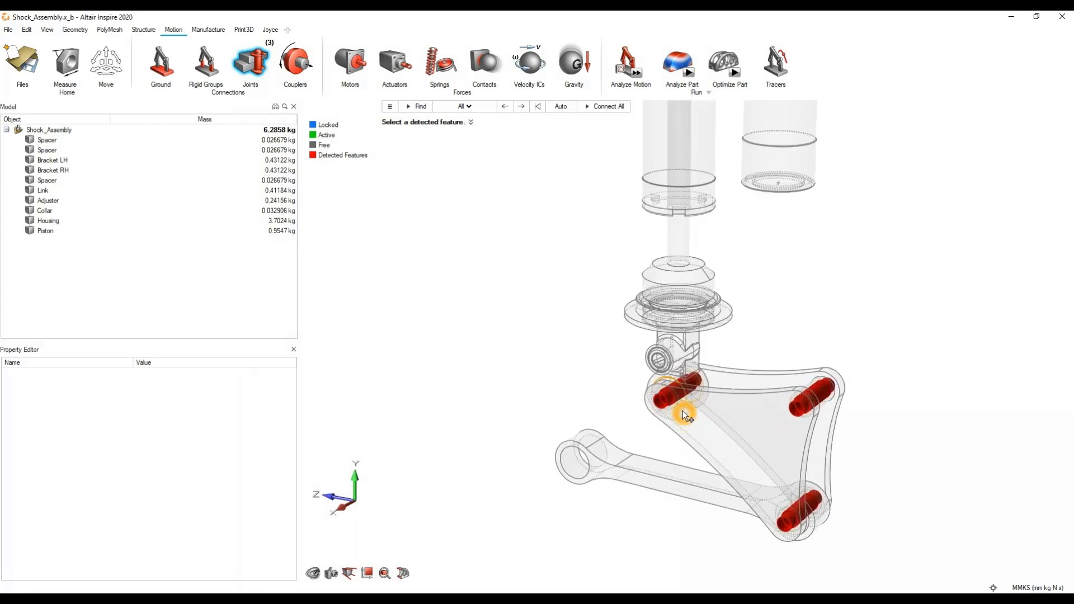
{"action": "scroll", "coordinate": [590, 381], "scroll_direction": "down", "scroll_amount": 3}
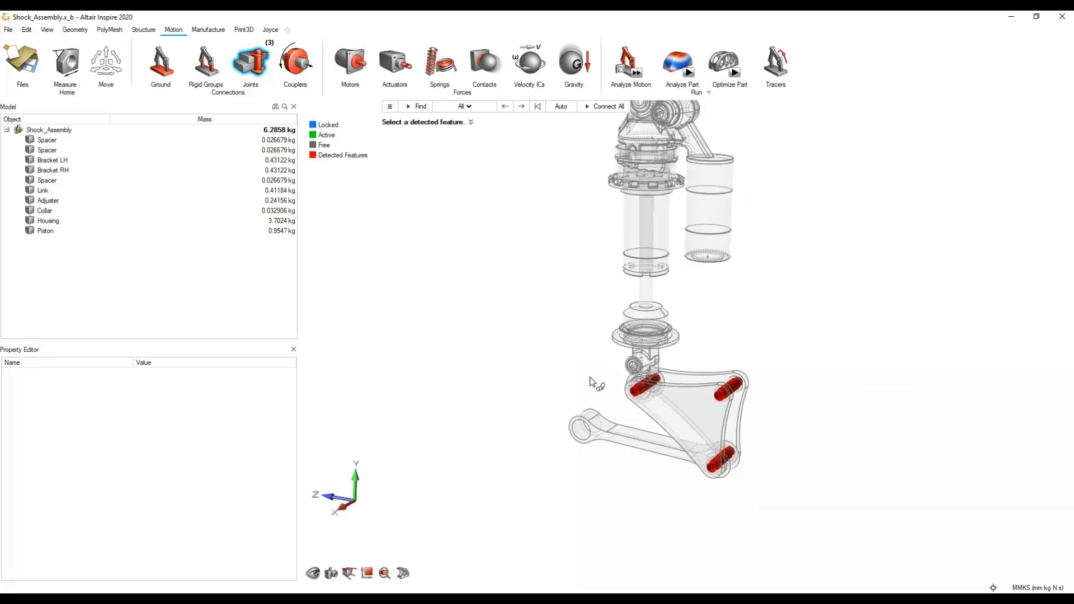
{"action": "left_click", "coordinate": [468, 107]}
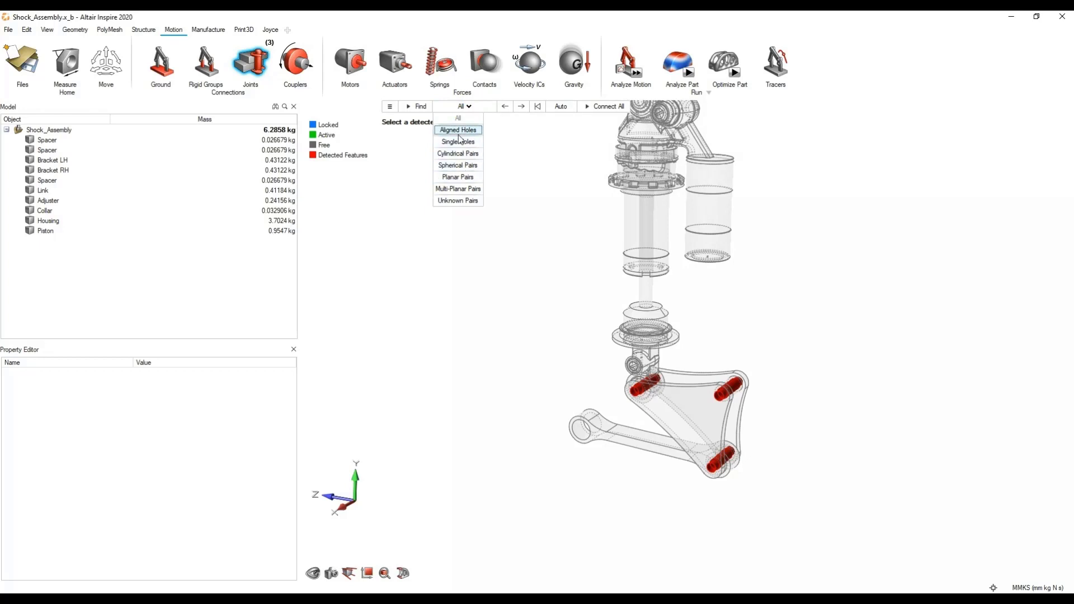
{"action": "left_click", "coordinate": [462, 165]}
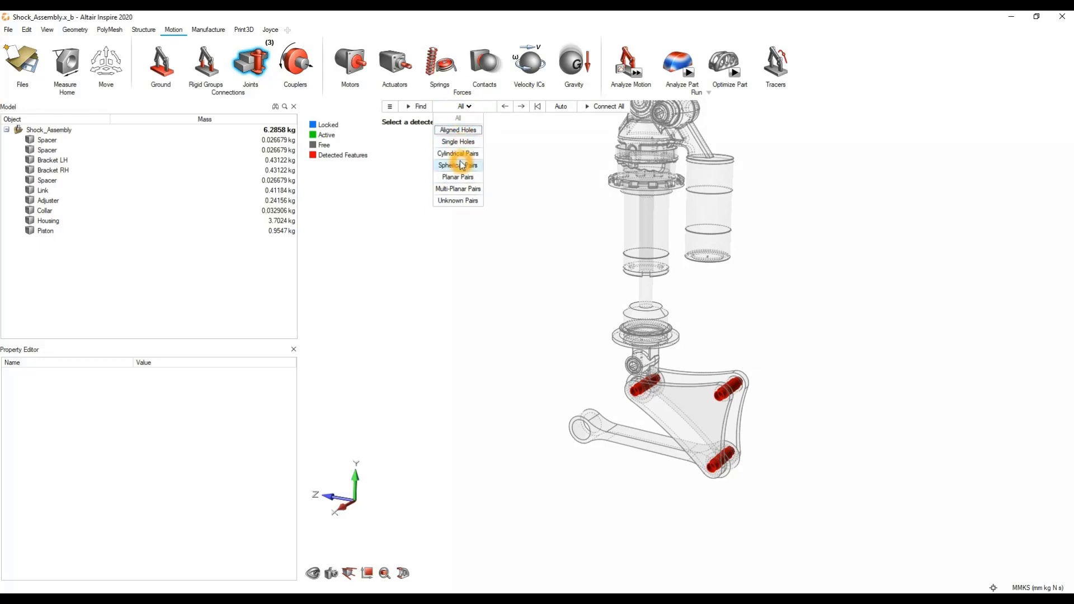
{"action": "left_click", "coordinate": [456, 130]}
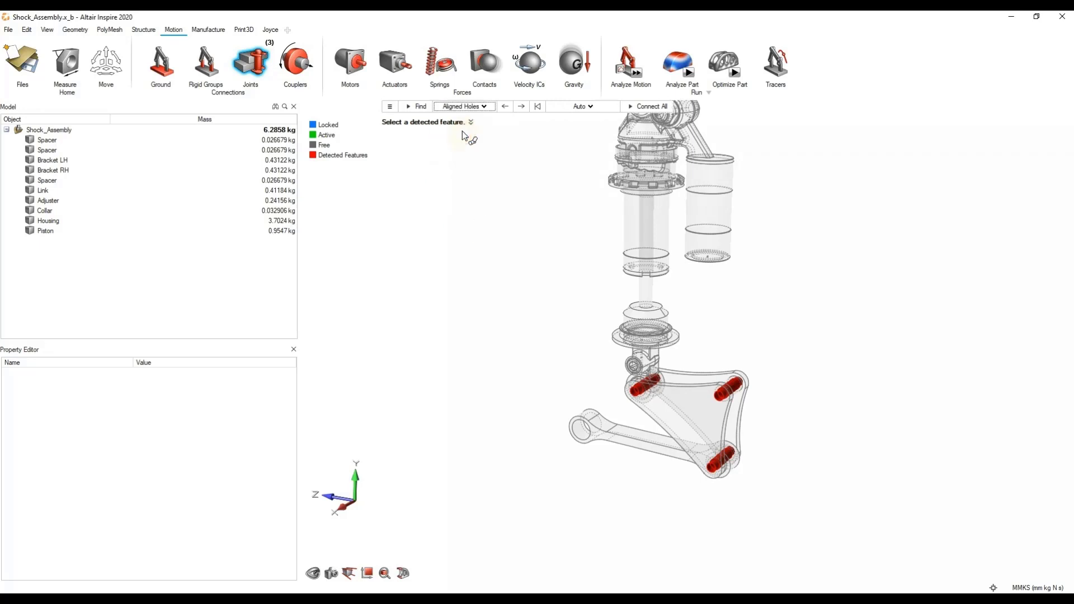
{"action": "left_click", "coordinate": [422, 108]}
Connect all detected aligned holes of the bracket assembly with joints of type Auto and inspect the created pins.
{"action": "left_click", "coordinate": [675, 385]}
{"action": "scroll", "coordinate": [641, 391], "scroll_direction": "up", "scroll_amount": 2}
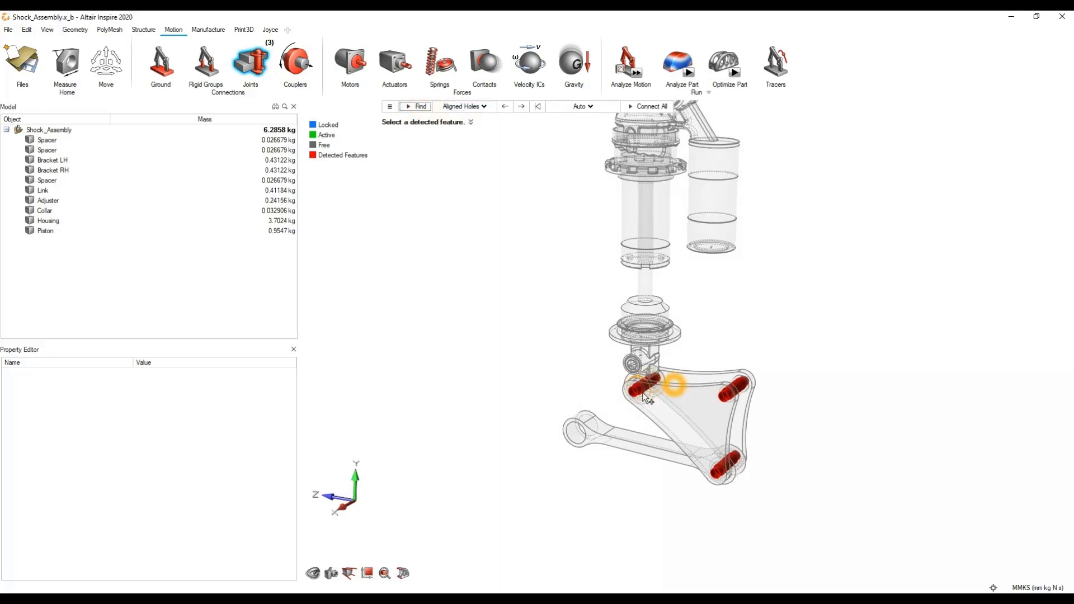
{"action": "scroll", "coordinate": [756, 392], "scroll_direction": "up", "scroll_amount": 5}
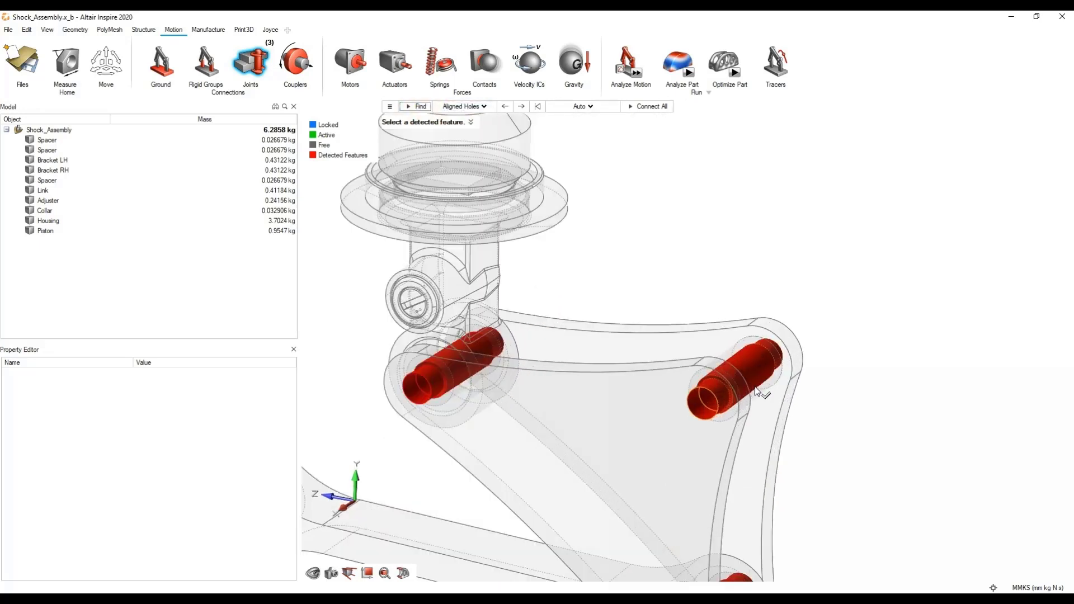
{"action": "middle_click_drag", "start_coordinate": [796, 384], "coordinate": [760, 388]}
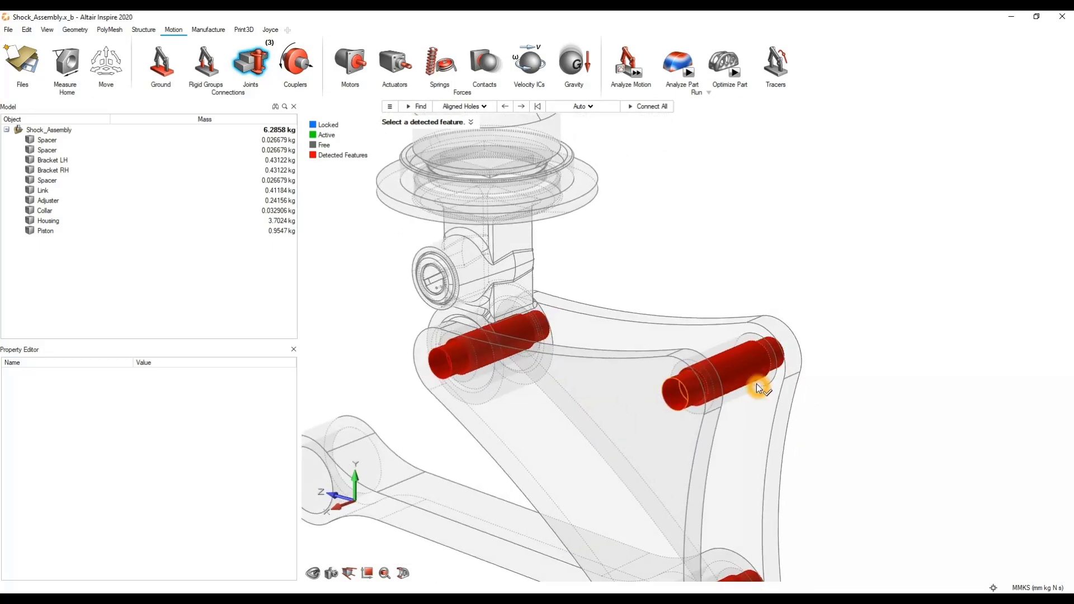
{"action": "scroll", "coordinate": [757, 388], "scroll_direction": "down", "scroll_amount": 5}
{"action": "left_click", "coordinate": [604, 378]}
{"action": "left_click", "coordinate": [656, 106]}
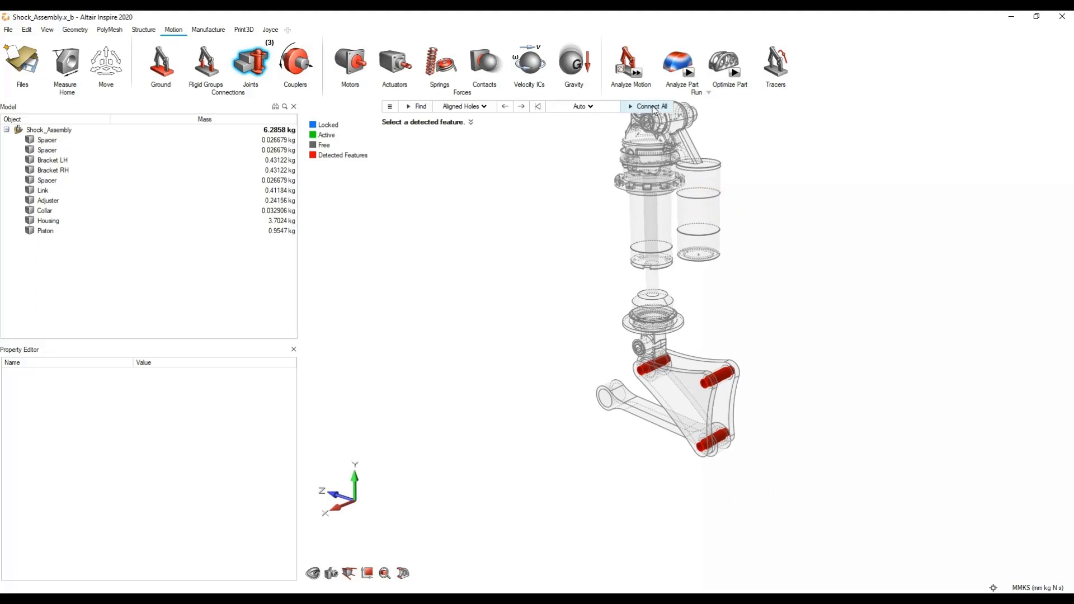
{"action": "scroll", "coordinate": [676, 396], "scroll_direction": "up", "scroll_amount": 4}
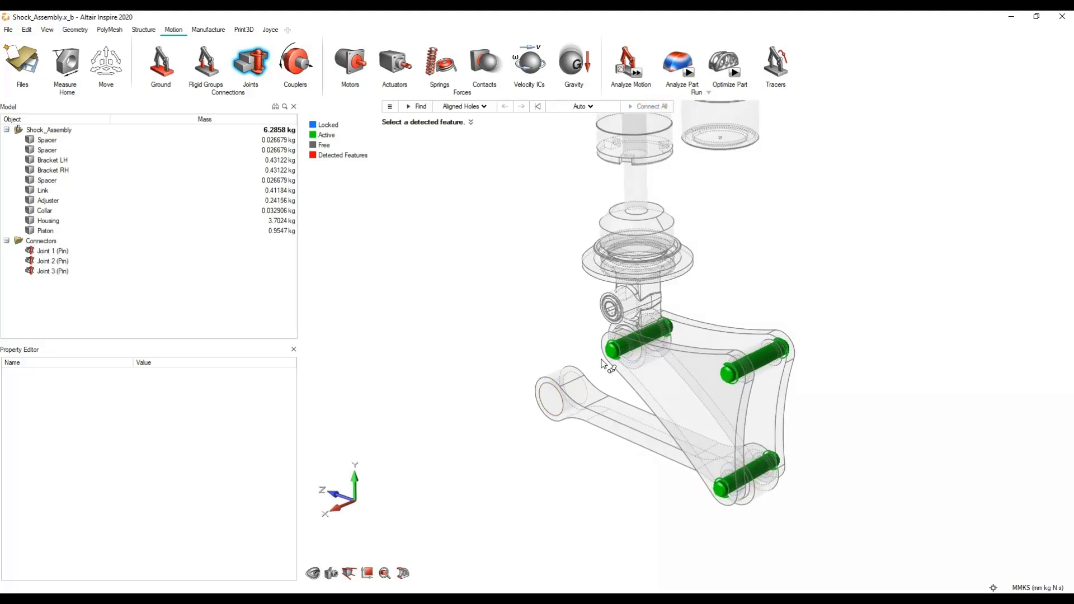
{"action": "left_click", "coordinate": [727, 491]}
{"action": "scroll", "coordinate": [709, 361], "scroll_direction": "up", "scroll_amount": 3}
{"action": "middle_click_drag", "start_coordinate": [786, 368], "coordinate": [744, 367]}
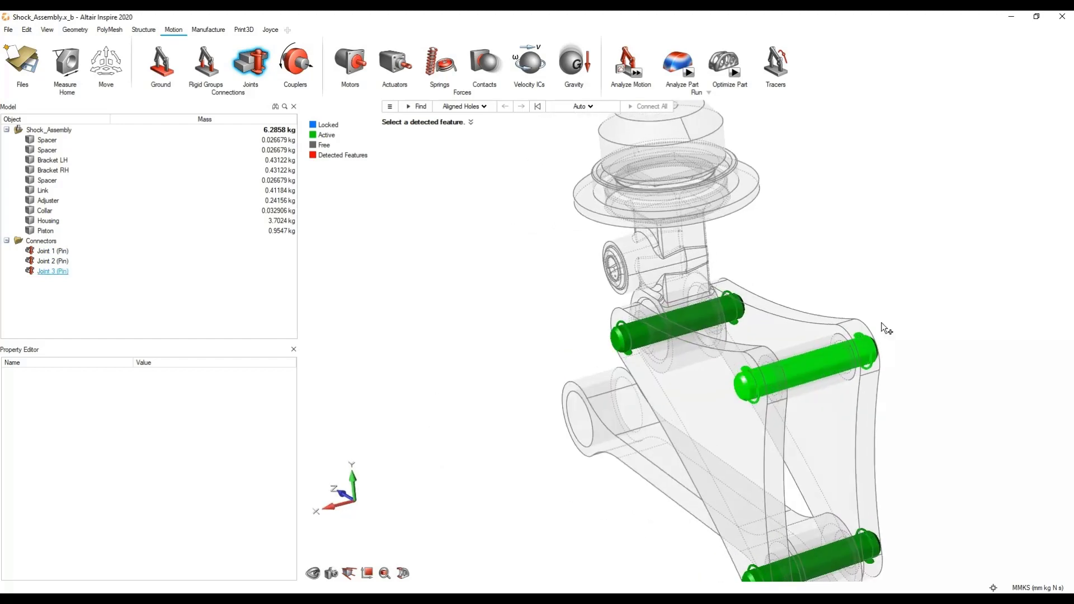
Limit the joint detection to Single Holes and show the detected features on the whole assembly.
{"action": "scroll", "coordinate": [673, 370], "scroll_direction": "down", "scroll_amount": 3}
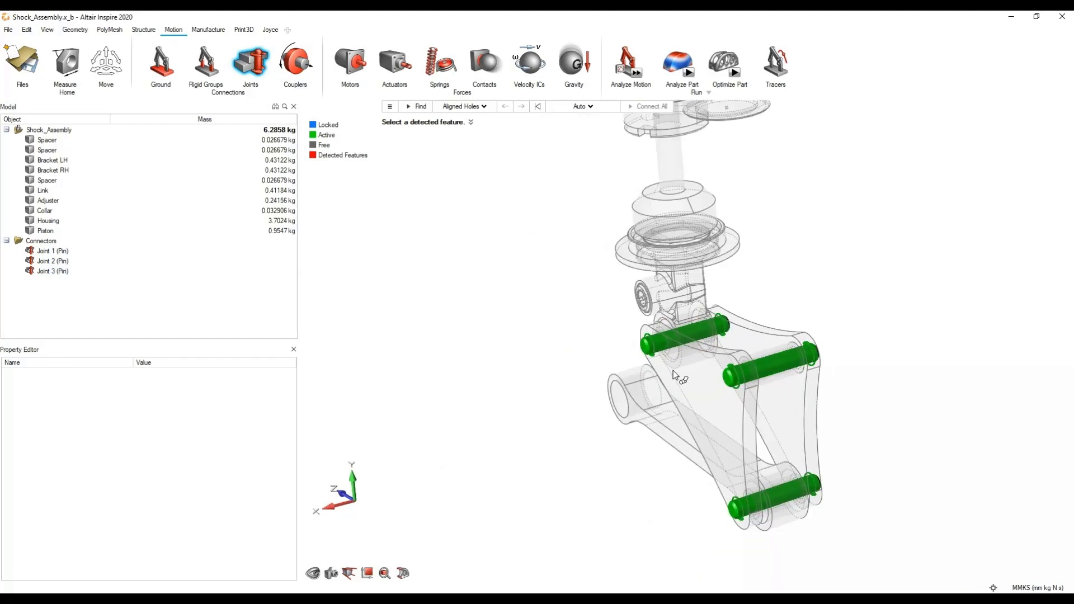
{"action": "middle_click_drag", "start_coordinate": [672, 370], "coordinate": [741, 375]}
{"action": "left_click", "coordinate": [480, 109]}
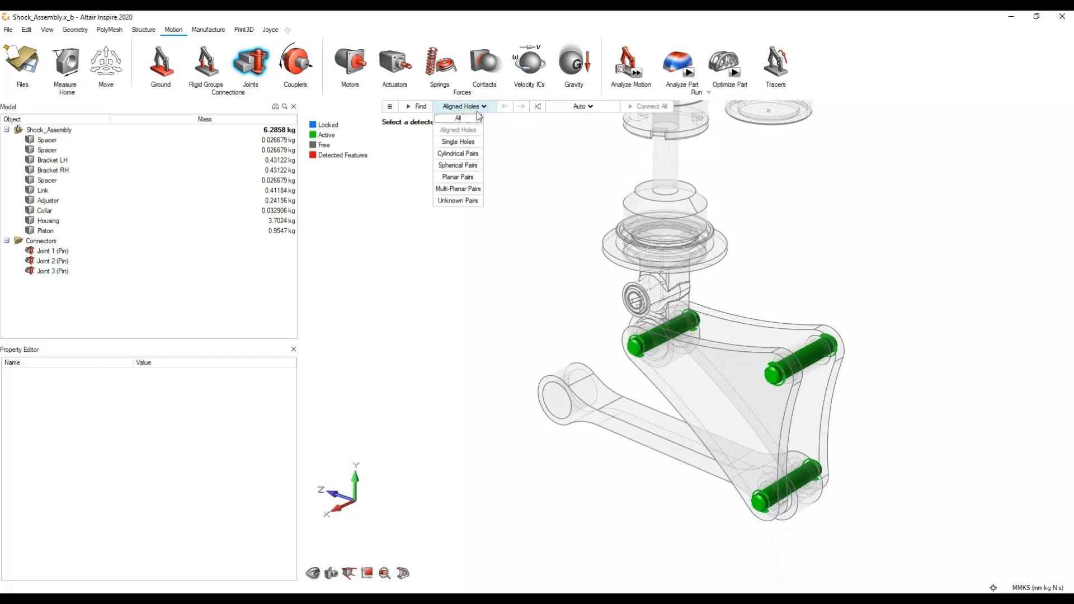
{"action": "left_click", "coordinate": [466, 145]}
{"action": "right_click_drag", "start_coordinate": [540, 232], "coordinate": [509, 387]}
{"action": "scroll", "coordinate": [510, 385], "scroll_direction": "down", "scroll_amount": 5}
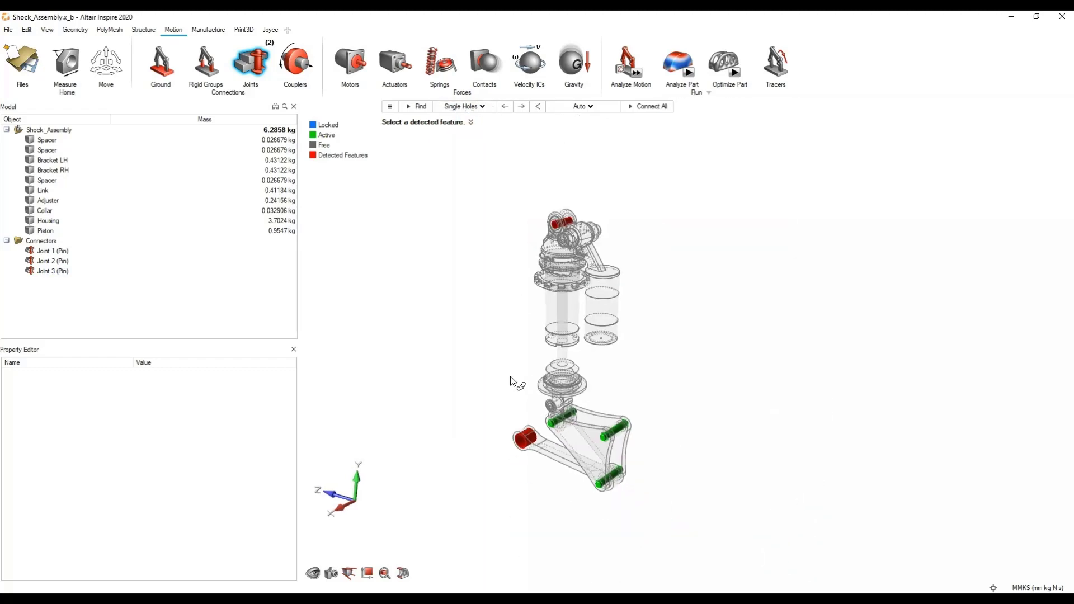
Connect all detected single holes at the top mount and the link end with Auto joints, and leave the Joints tool.
{"action": "mouse_move", "coordinate": [574, 373]}
{"action": "middle_mouse_down"}
{"action": "mouse_move", "coordinate": [638, 372]}
{"action": "mouse_move", "coordinate": [574, 384]}
{"action": "middle_mouse_up"}
{"action": "scroll", "coordinate": [518, 308], "scroll_direction": "up", "scroll_amount": 3}
{"action": "right_click_drag", "start_coordinate": [513, 316], "coordinate": [547, 290]}
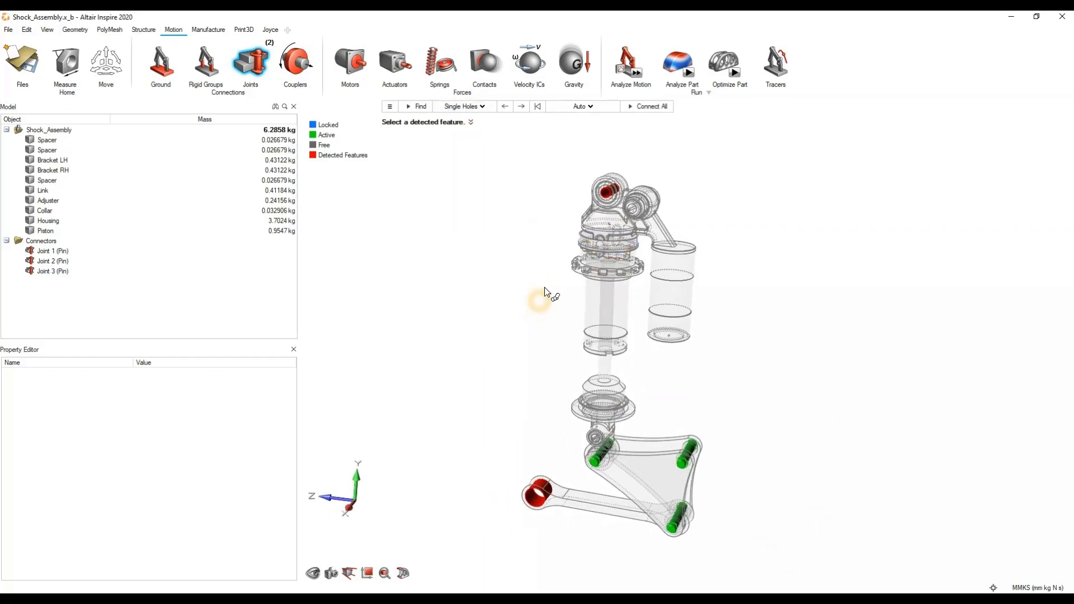
{"action": "middle_click_drag", "start_coordinate": [545, 290], "coordinate": [547, 287]}
{"action": "left_click", "coordinate": [646, 106]}
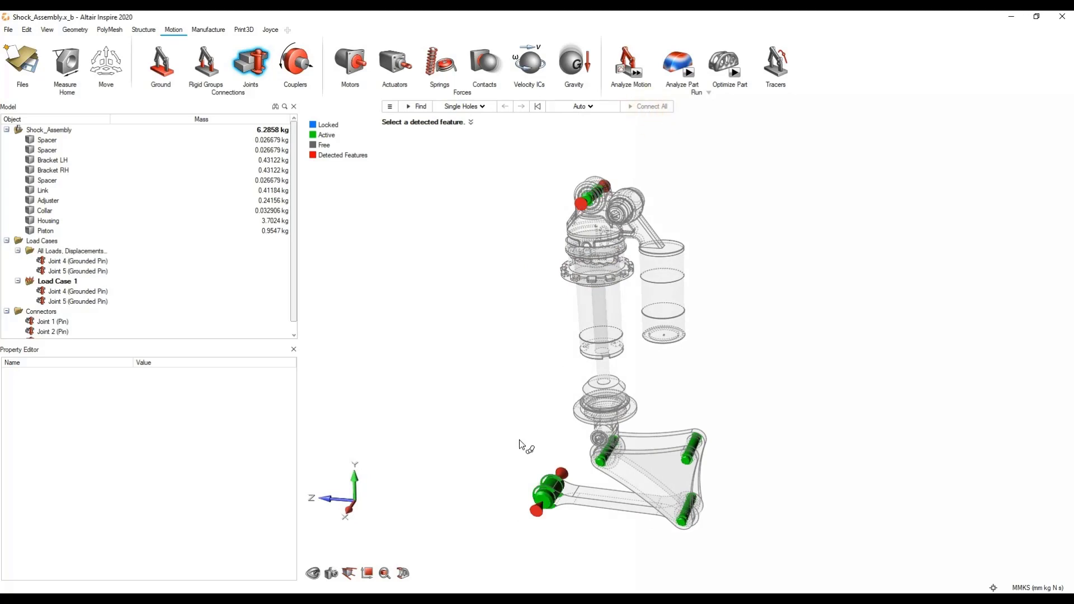
{"action": "mouse_move", "coordinate": [655, 449]}
{"action": "middle_mouse_down"}
{"action": "mouse_move", "coordinate": [658, 402]}
{"action": "mouse_move", "coordinate": [652, 430]}
{"action": "middle_mouse_up"}
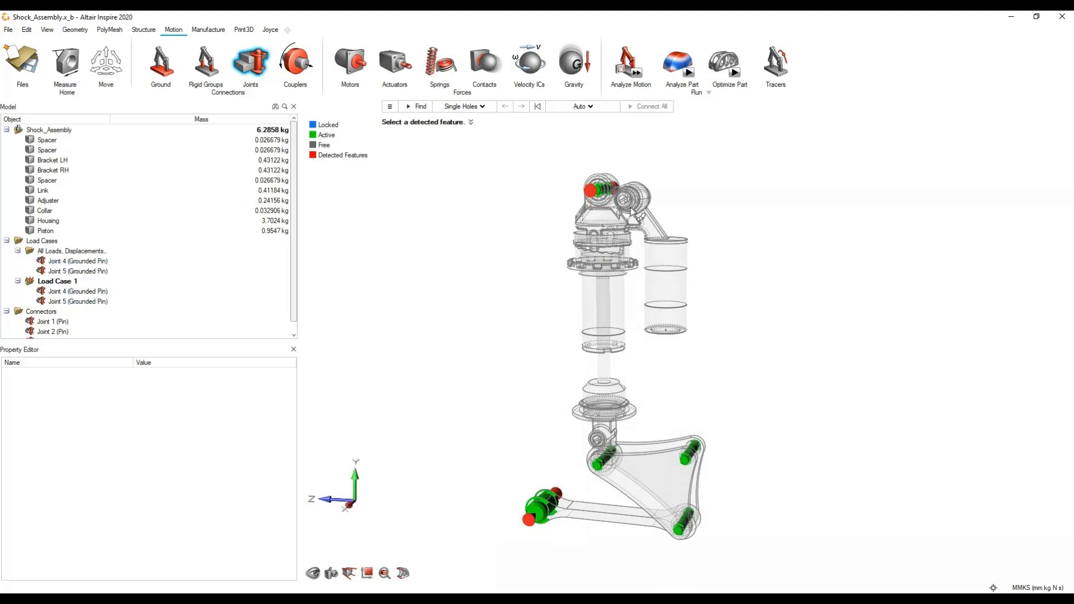
{"action": "left_click", "coordinate": [605, 186]}
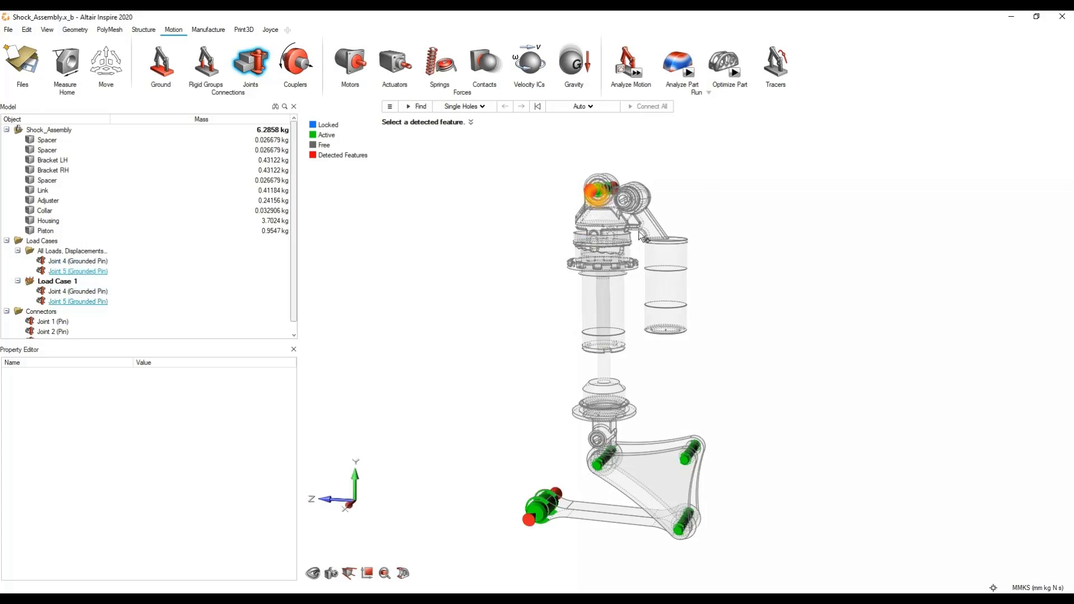
{"action": "key", "text": "Escape"}
{"action": "scroll", "coordinate": [800, 338], "scroll_direction": "down", "scroll_amount": 2}
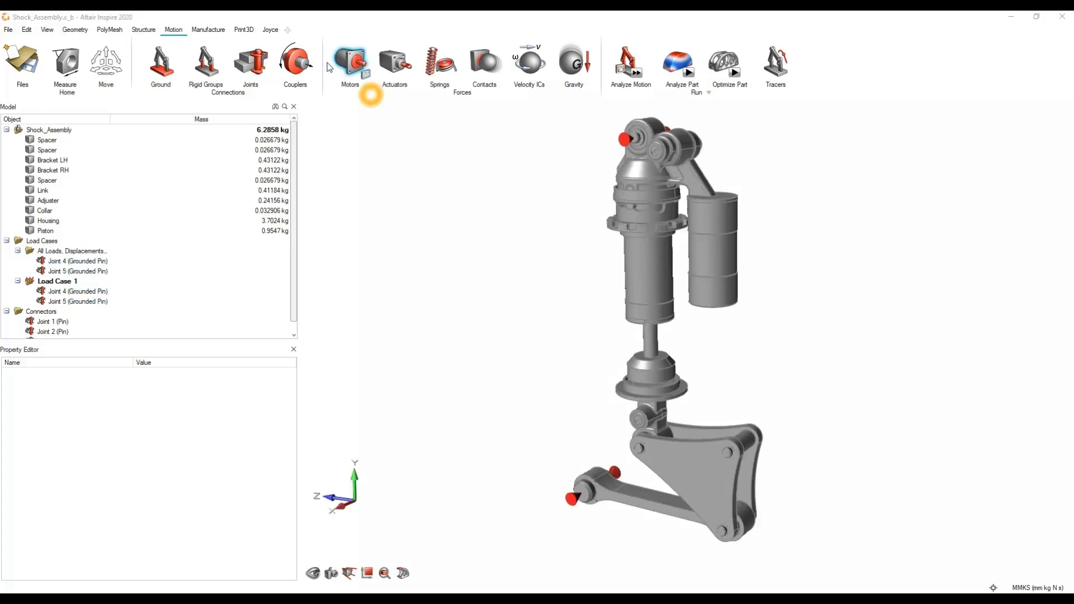
{"action": "left_click", "coordinate": [292, 54]}
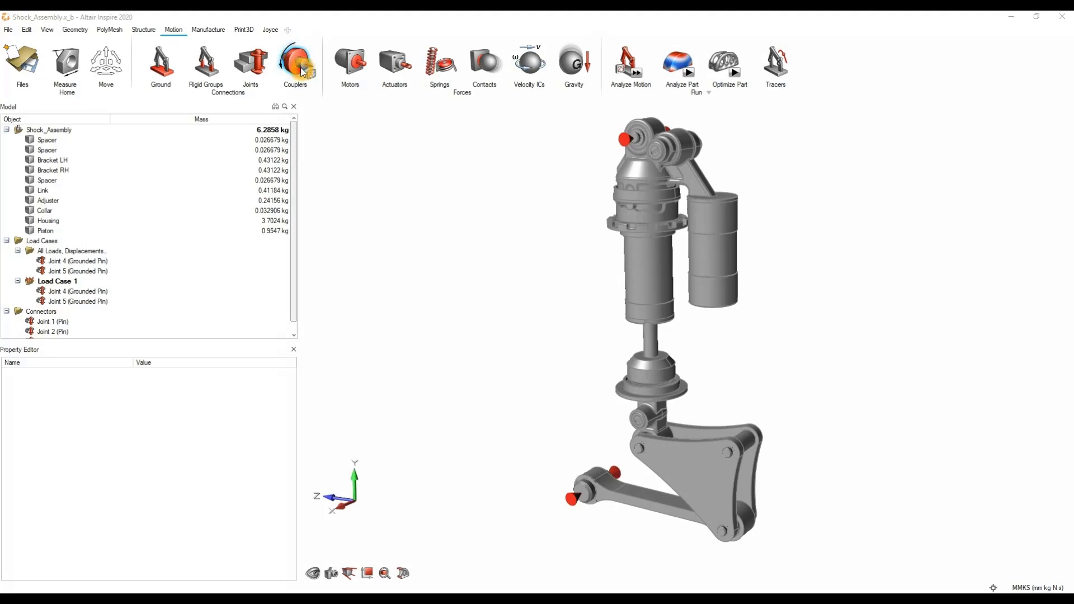
{"action": "left_click", "coordinate": [311, 88]}
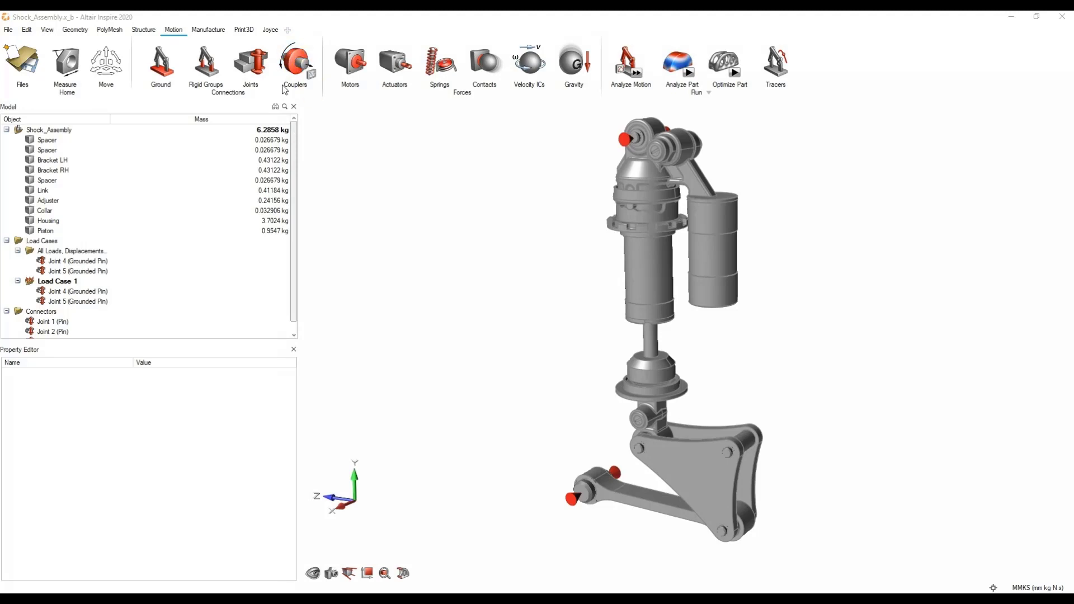
{"action": "left_click", "coordinate": [470, 273]}
{"action": "left_click", "coordinate": [341, 115]}
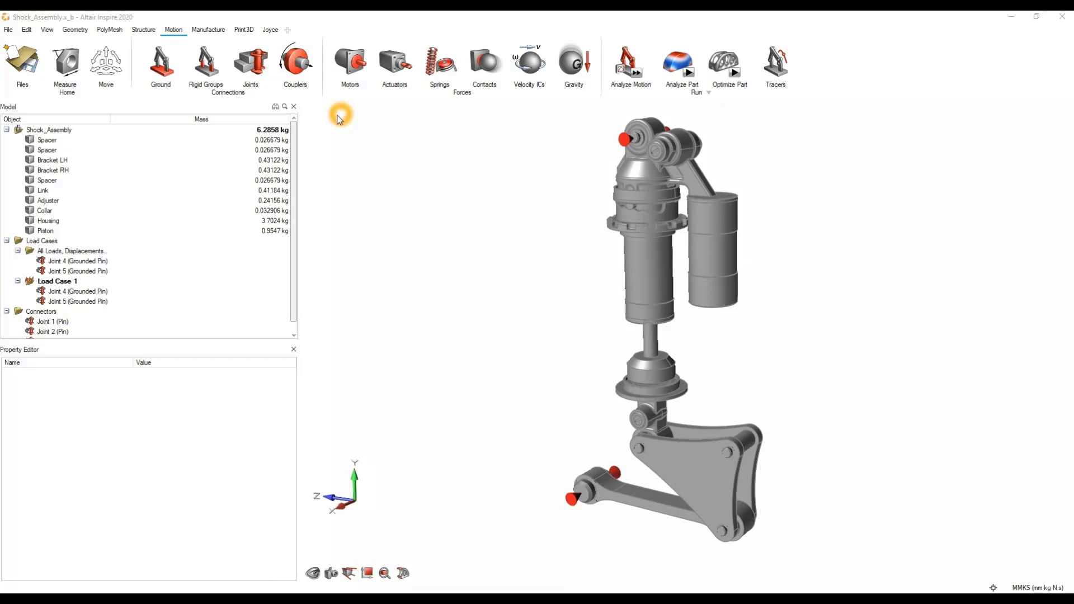
{"action": "left_click", "coordinate": [353, 70]}
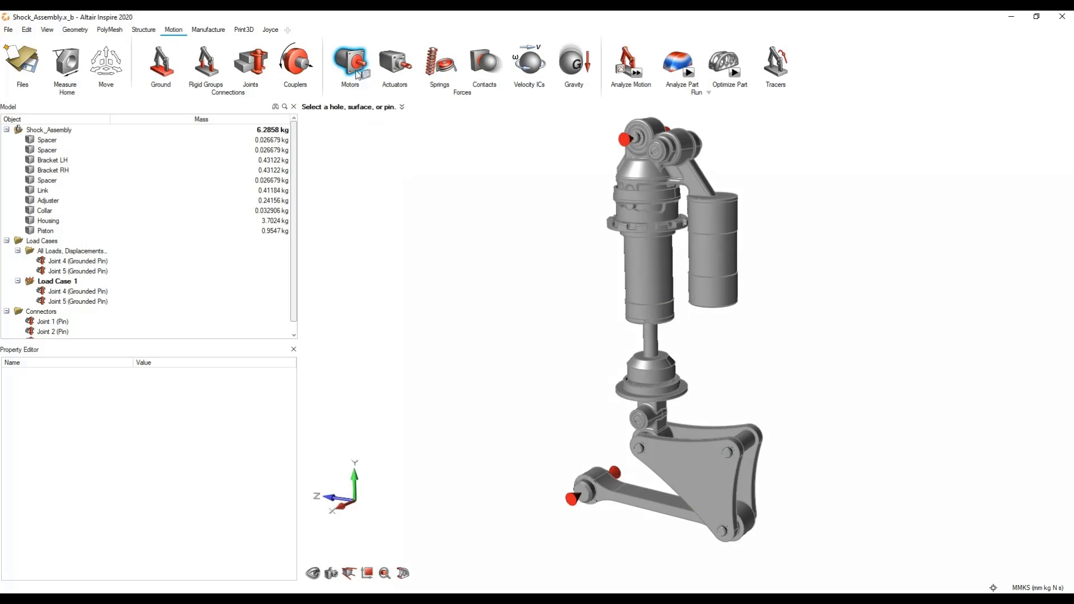
Create an actuator with its shaft and base positioned on the Spacer at the brackets' upper outer corner.
{"action": "left_click", "coordinate": [395, 65]}
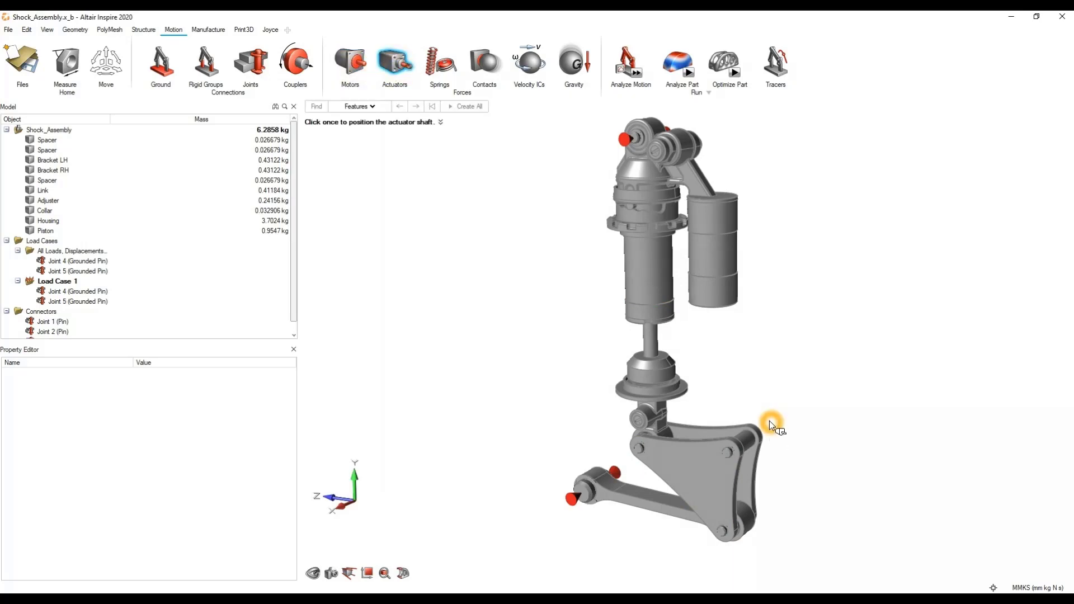
{"action": "right_click_drag", "start_coordinate": [777, 408], "coordinate": [774, 355]}
{"action": "scroll", "coordinate": [771, 345], "scroll_direction": "up", "scroll_amount": 2}
{"action": "scroll", "coordinate": [824, 293], "scroll_direction": "down", "scroll_amount": 1}
{"action": "scroll", "coordinate": [825, 297], "scroll_direction": "down", "scroll_amount": 1}
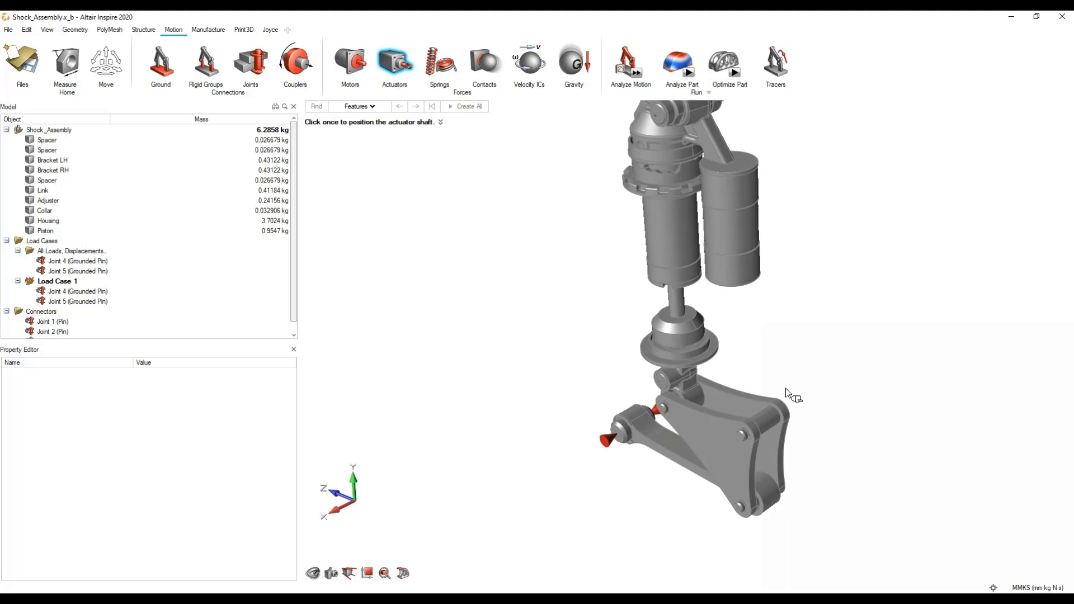
{"action": "scroll", "coordinate": [765, 425], "scroll_direction": "up", "scroll_amount": 5}
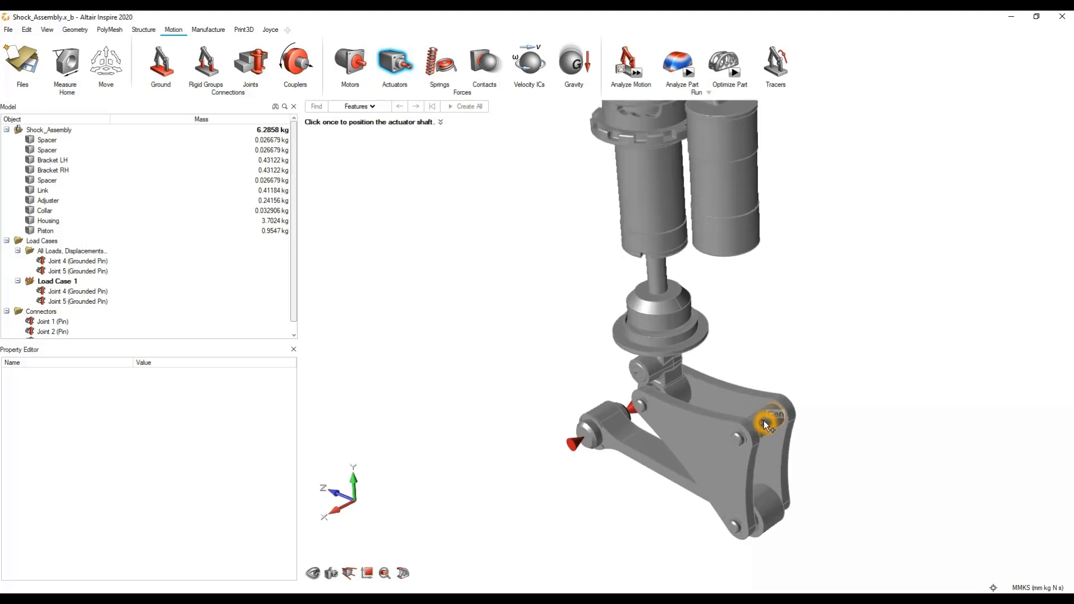
{"action": "middle_click_drag", "start_coordinate": [779, 420], "coordinate": [778, 424]}
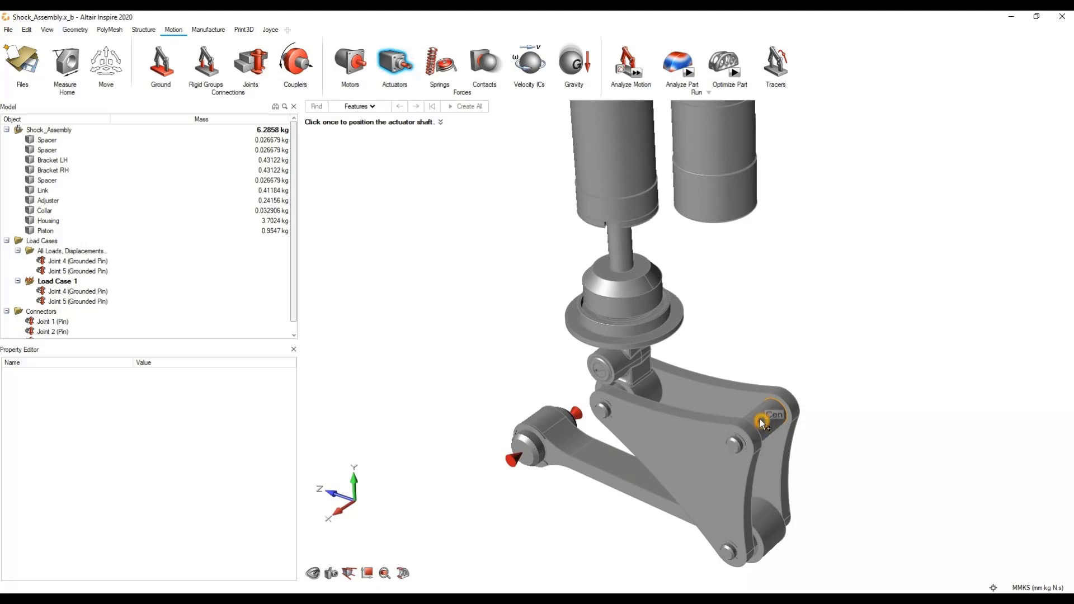
{"action": "left_click", "coordinate": [761, 420]}
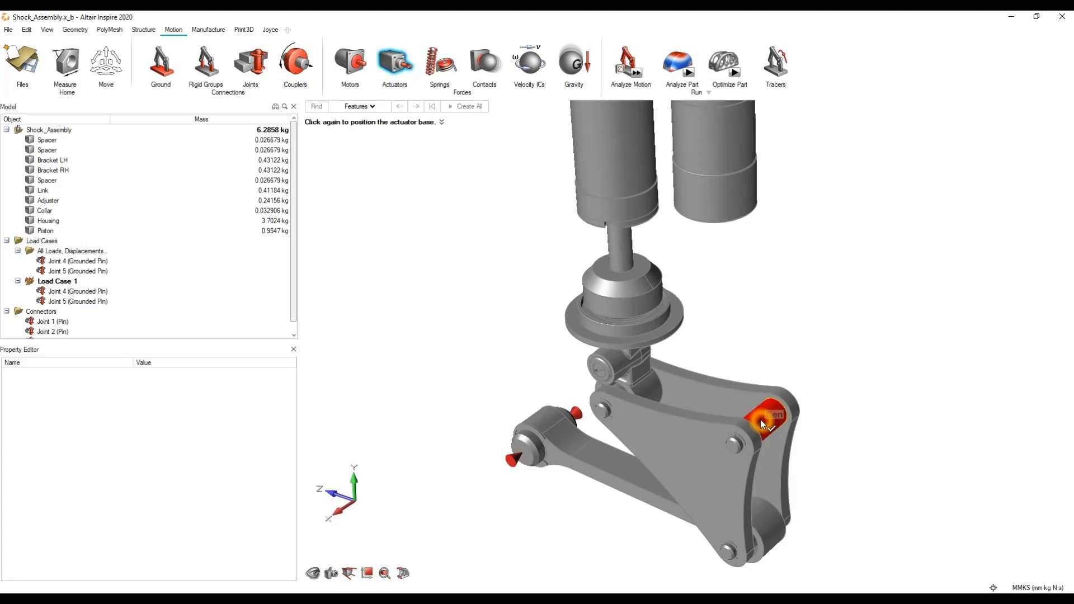
{"action": "left_click", "coordinate": [761, 420]}
{"action": "middle_click_drag", "start_coordinate": [755, 426], "coordinate": [810, 399]}
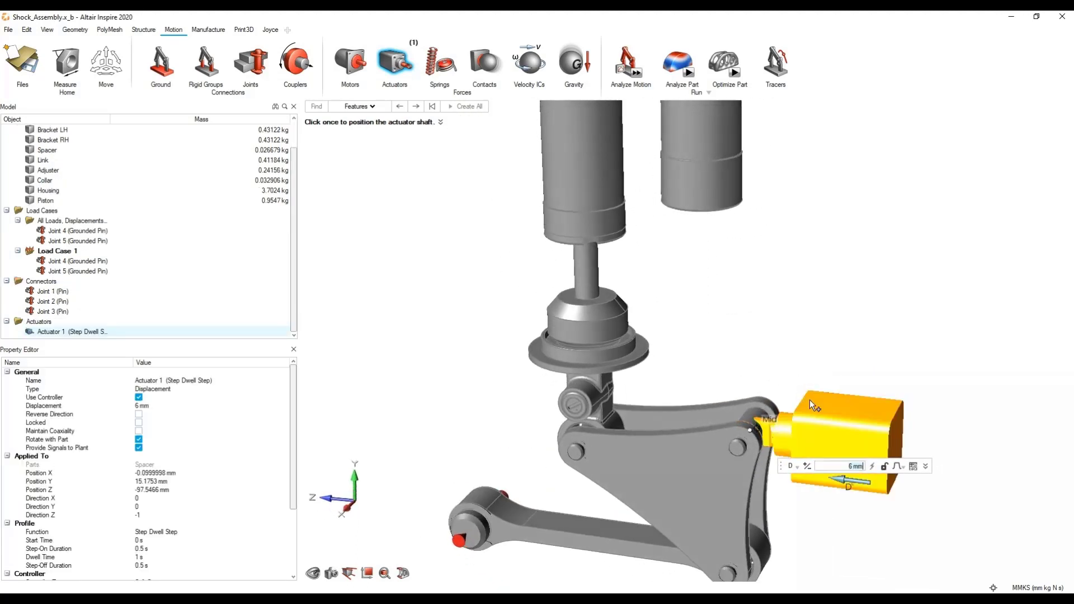
Rotate the new actuator by 60 degrees about X with the Move tool.
{"action": "scroll", "coordinate": [764, 402], "scroll_direction": "down", "scroll_amount": 2}
{"action": "left_click", "coordinate": [930, 461]}
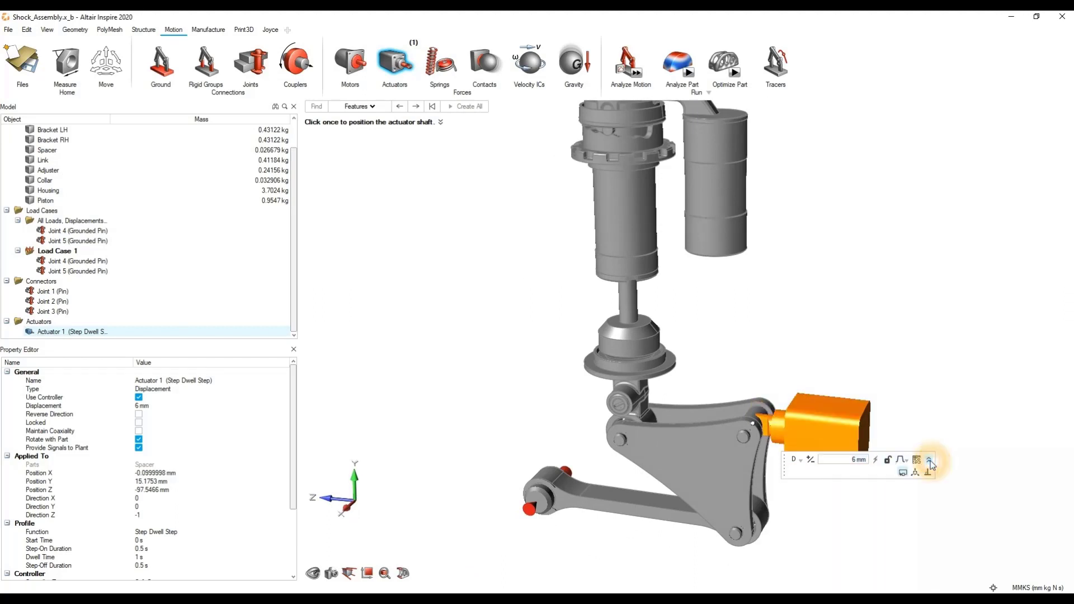
{"action": "left_click", "coordinate": [917, 471]}
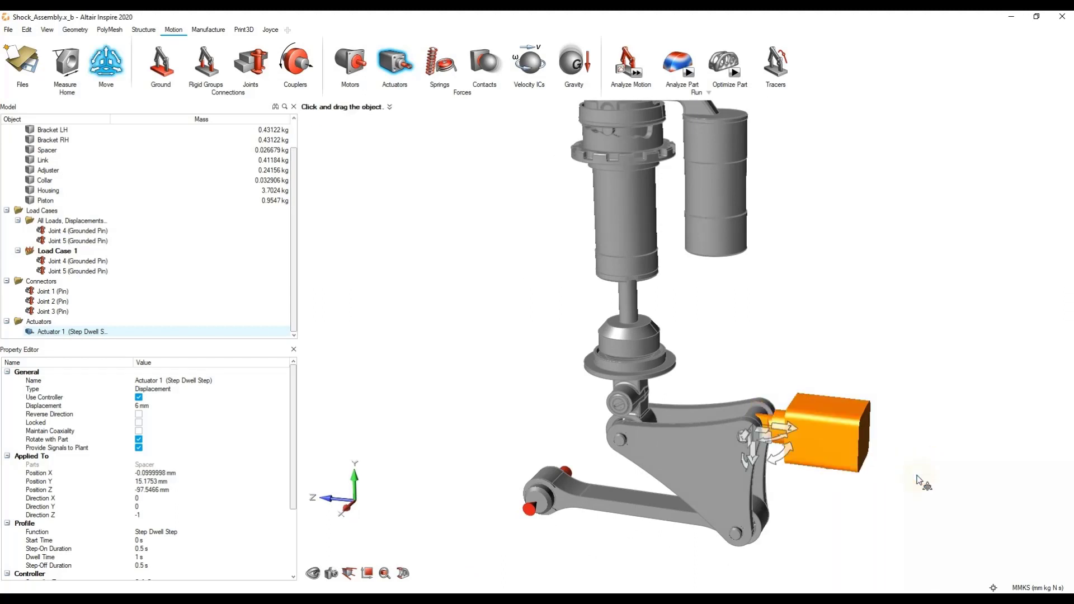
{"action": "left_click", "coordinate": [782, 459]}
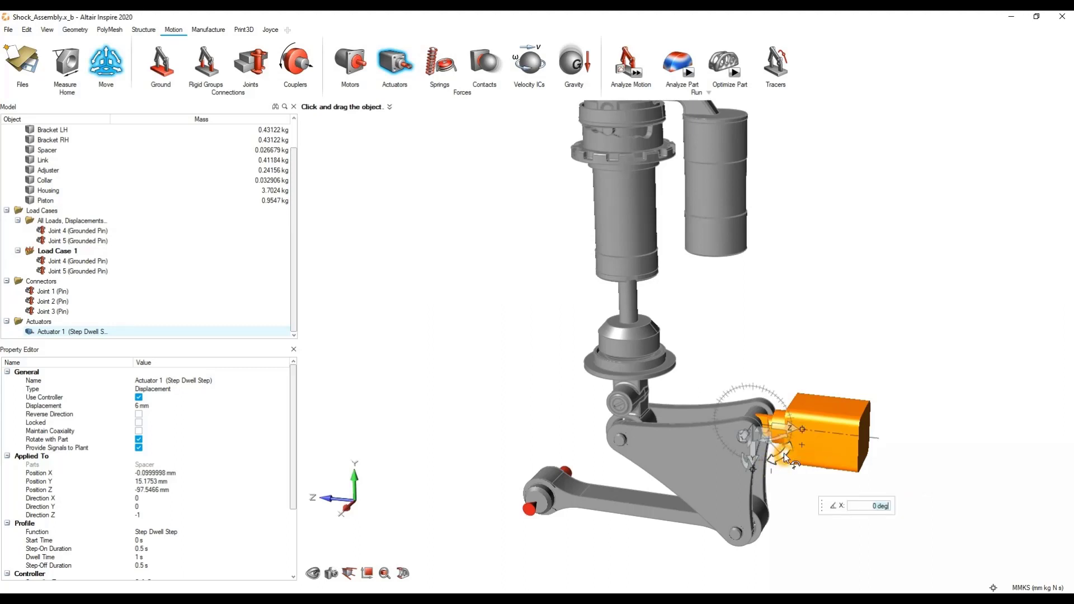
{"action": "mouse_move", "coordinate": [731, 485]}
{"action": "middle_mouse_down"}
{"action": "mouse_move", "coordinate": [751, 459]}
{"action": "mouse_move", "coordinate": [733, 489]}
{"action": "middle_mouse_up"}
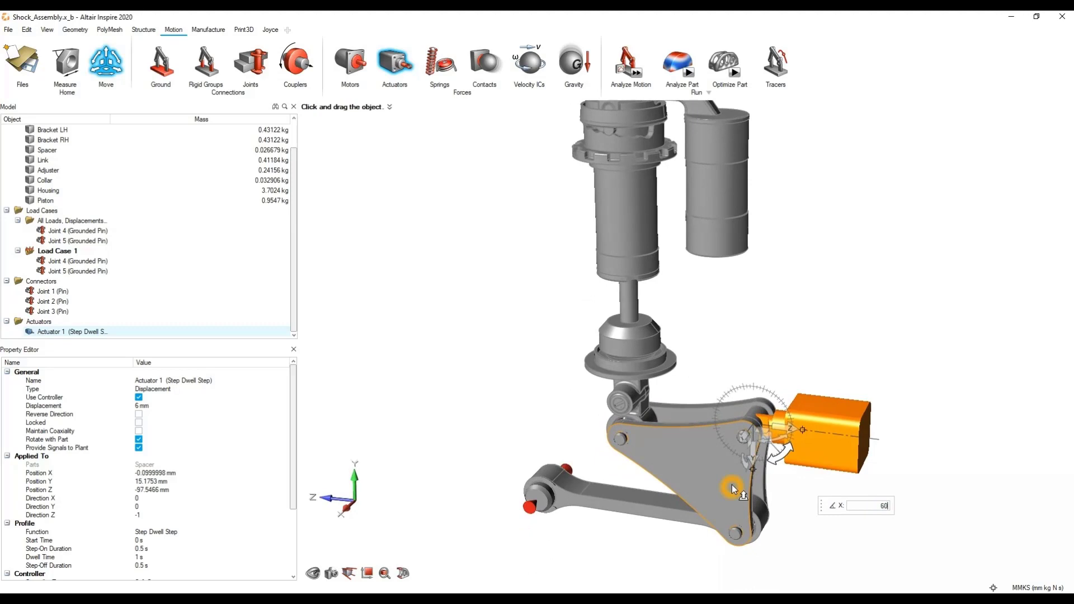
{"action": "key", "text": "Return"}
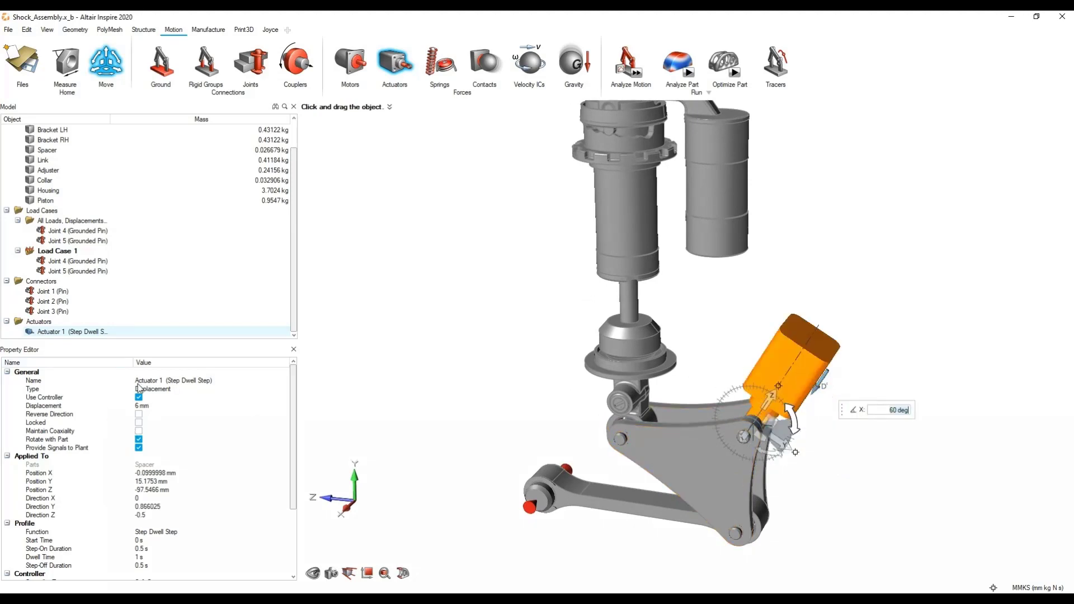
Enable Maintain Coaxiality for the actuator and leave the Move tool.
{"action": "left_click", "coordinate": [139, 431]}
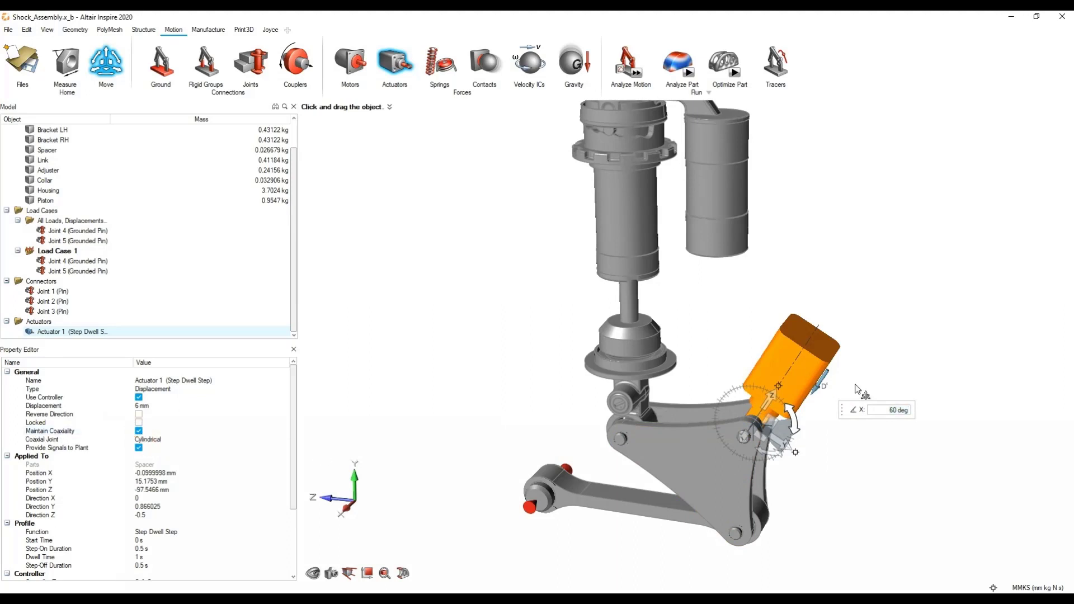
{"action": "left_click", "coordinate": [914, 439]}
{"action": "left_click", "coordinate": [836, 425]}
{"action": "left_click", "coordinate": [826, 420]}
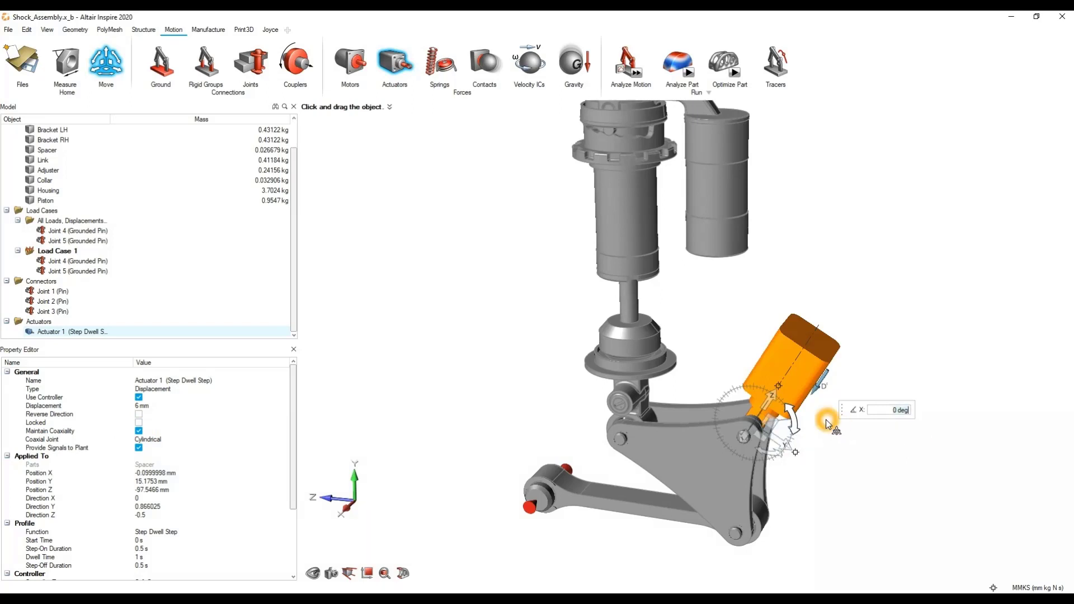
{"action": "right_click", "coordinate": [828, 423]}
{"action": "left_click", "coordinate": [868, 478]}
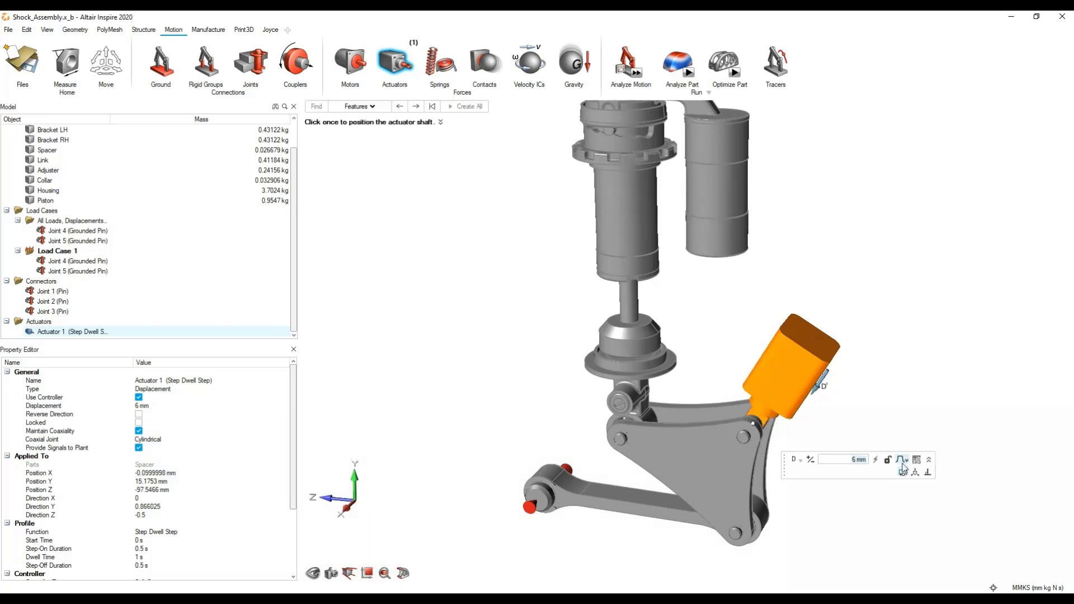
Examine the actuator's displacement setting and its attachment to the Spacer.
{"action": "left_click", "coordinate": [837, 464]}
{"action": "left_click", "coordinate": [834, 460]}
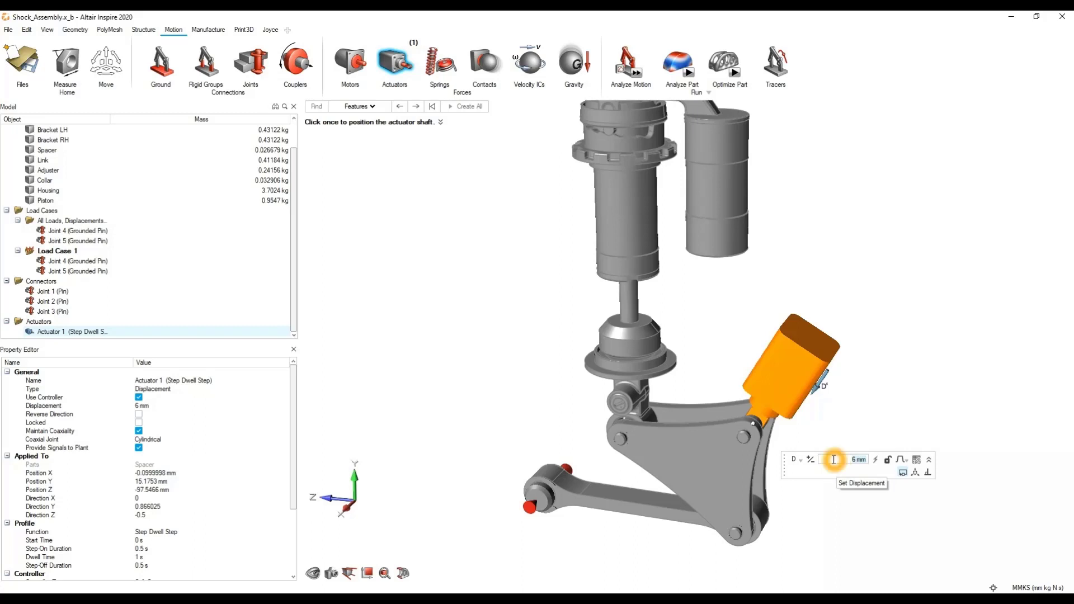
{"action": "left_click", "coordinate": [846, 468]}
{"action": "left_click", "coordinate": [837, 479]}
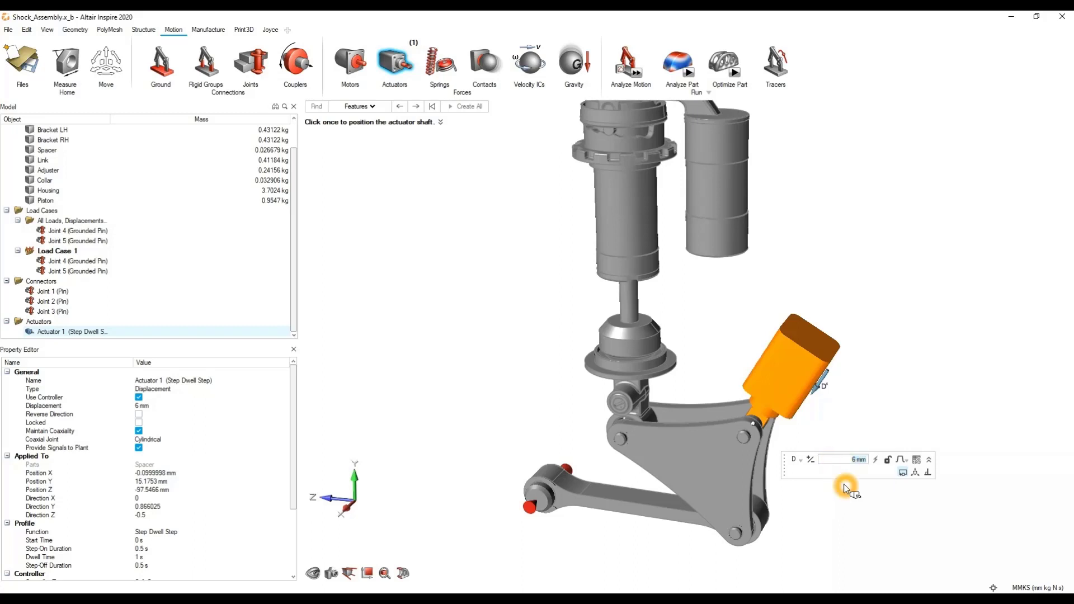
{"action": "left_click", "coordinate": [811, 427]}
{"action": "left_click", "coordinate": [782, 399]}
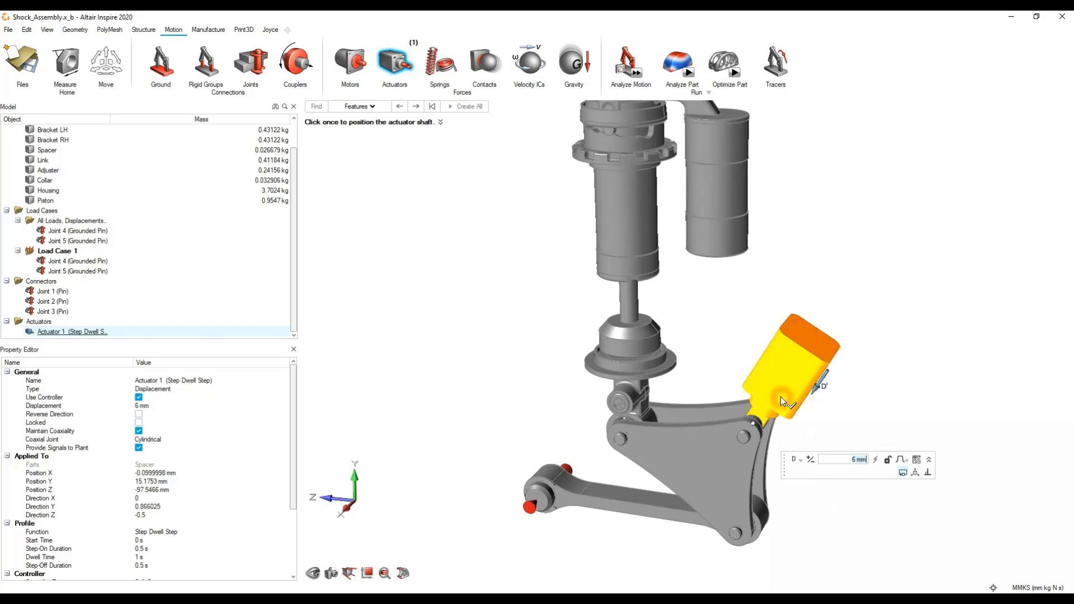
{"action": "scroll", "coordinate": [769, 417], "scroll_direction": "up", "scroll_amount": 2}
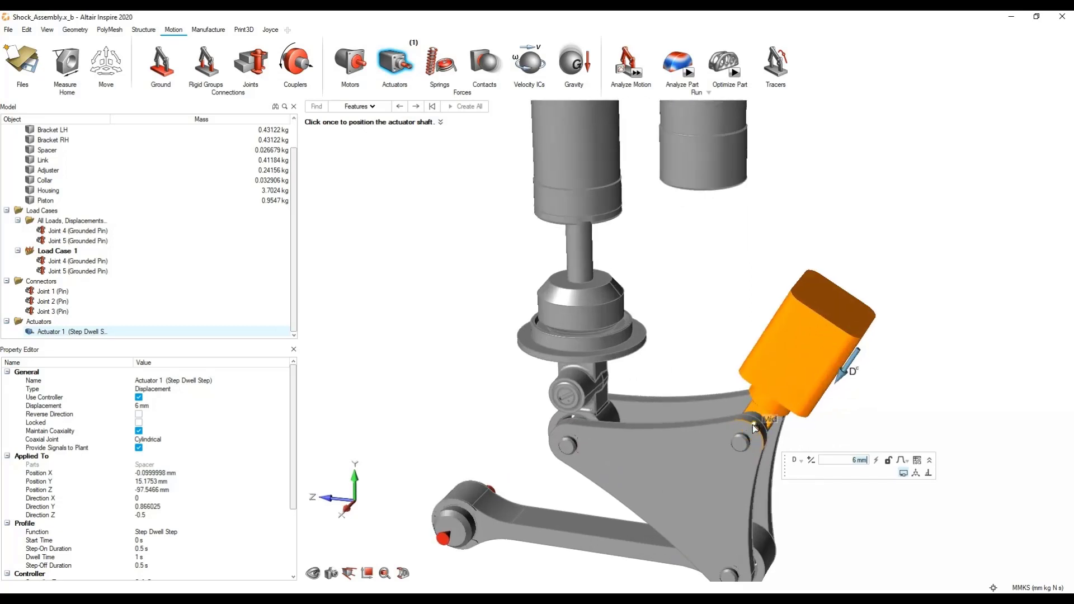
{"action": "left_click", "coordinate": [874, 464]}
{"action": "left_click", "coordinate": [871, 473]}
Open the actuator's profile editor and change the displacement function to Table.
{"action": "left_click", "coordinate": [917, 460]}
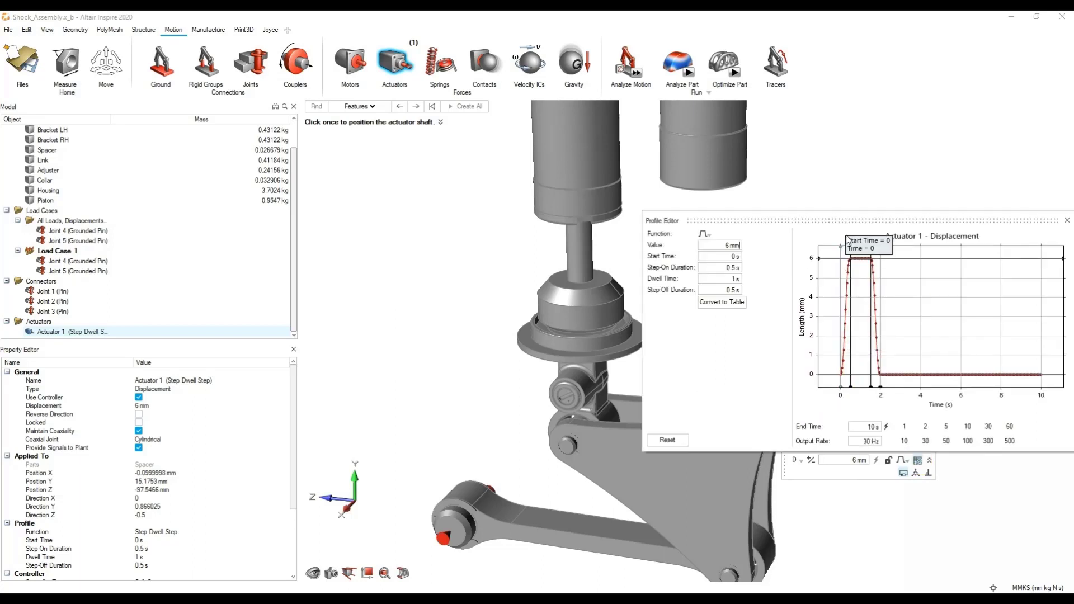
{"action": "left_click_drag", "start_coordinate": [852, 220], "coordinate": [681, 260]}
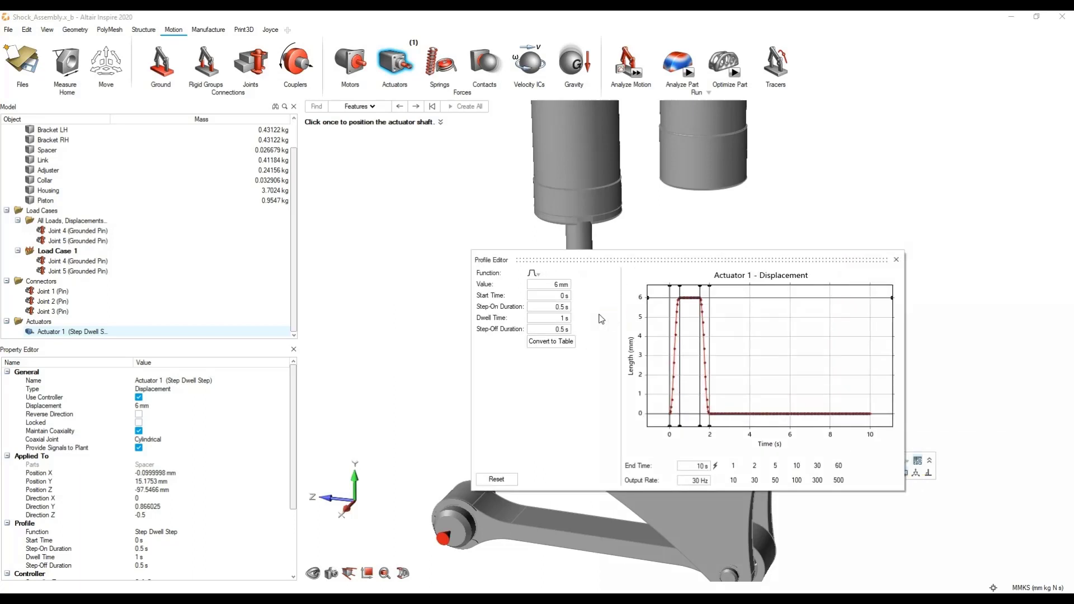
{"action": "left_click", "coordinate": [534, 279]}
{"action": "left_click", "coordinate": [533, 274]}
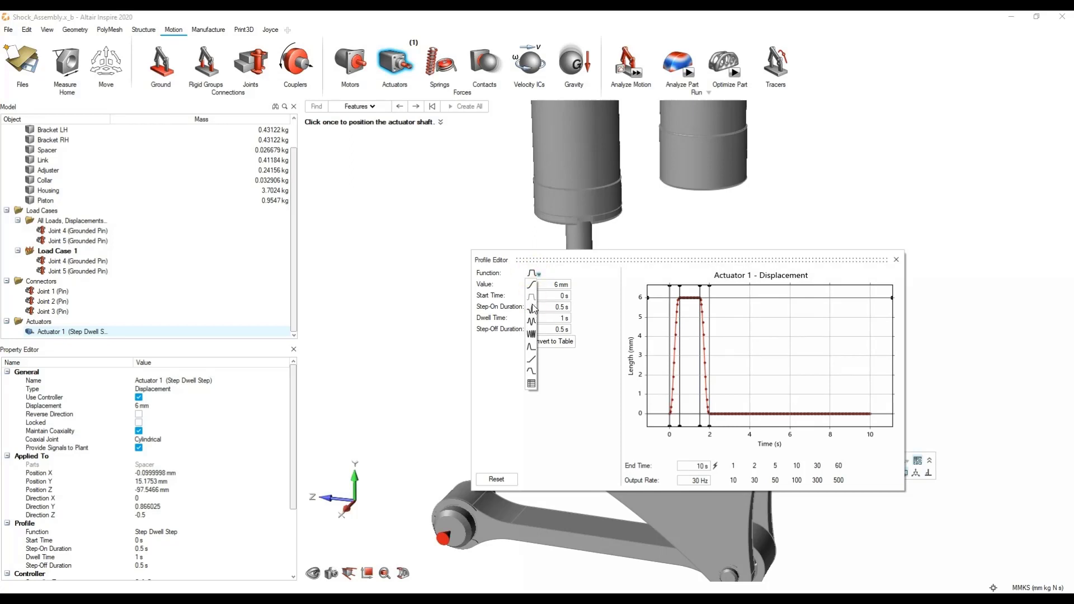
{"action": "left_click", "coordinate": [532, 385]}
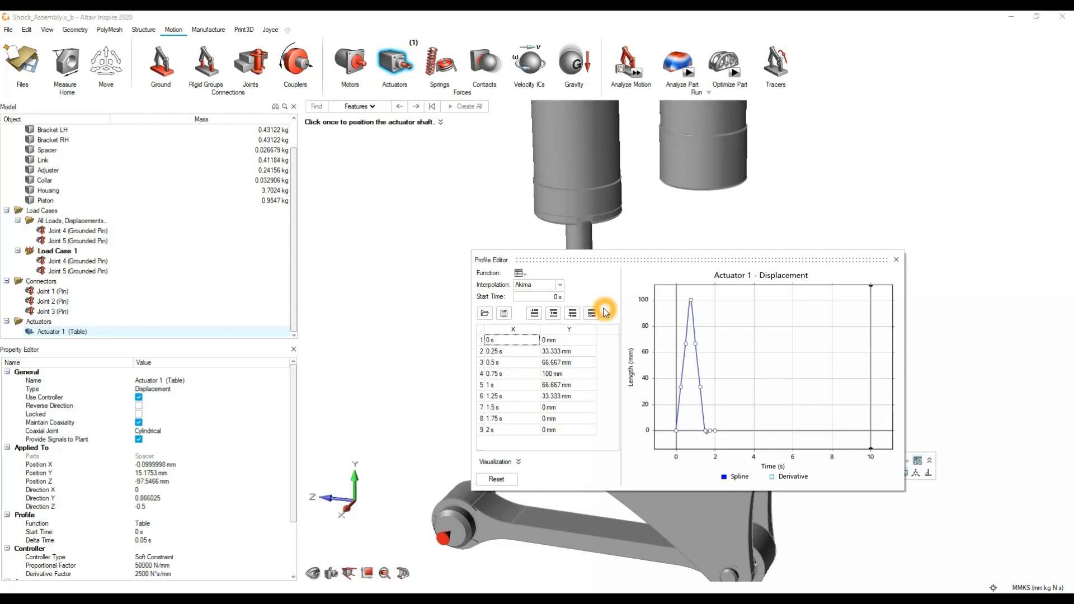
{"action": "left_click", "coordinate": [486, 320]}
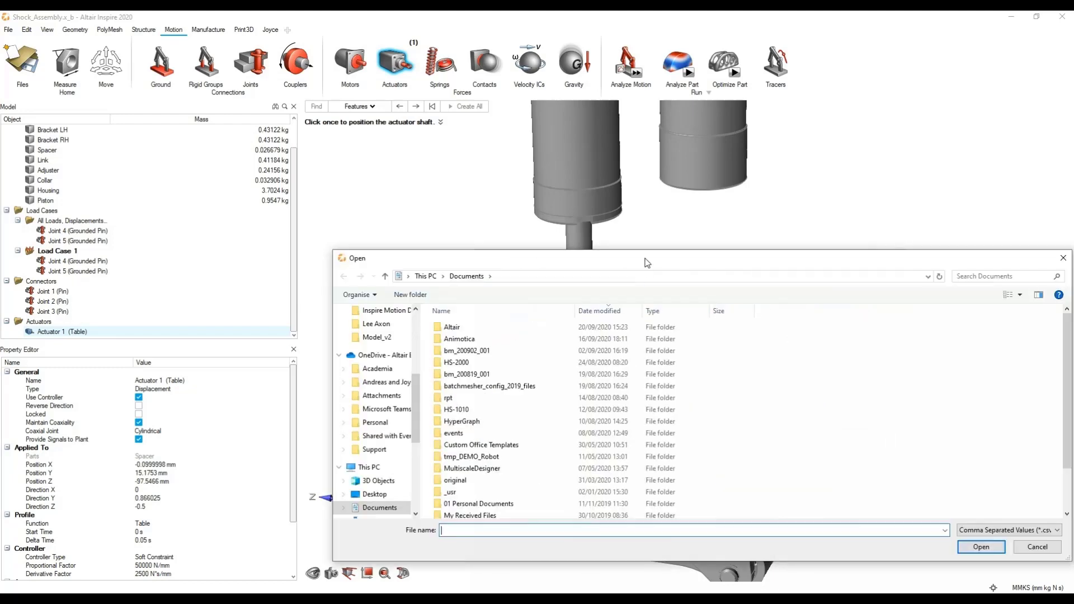
{"action": "scroll", "coordinate": [378, 332], "scroll_direction": "up", "scroll_amount": 5}
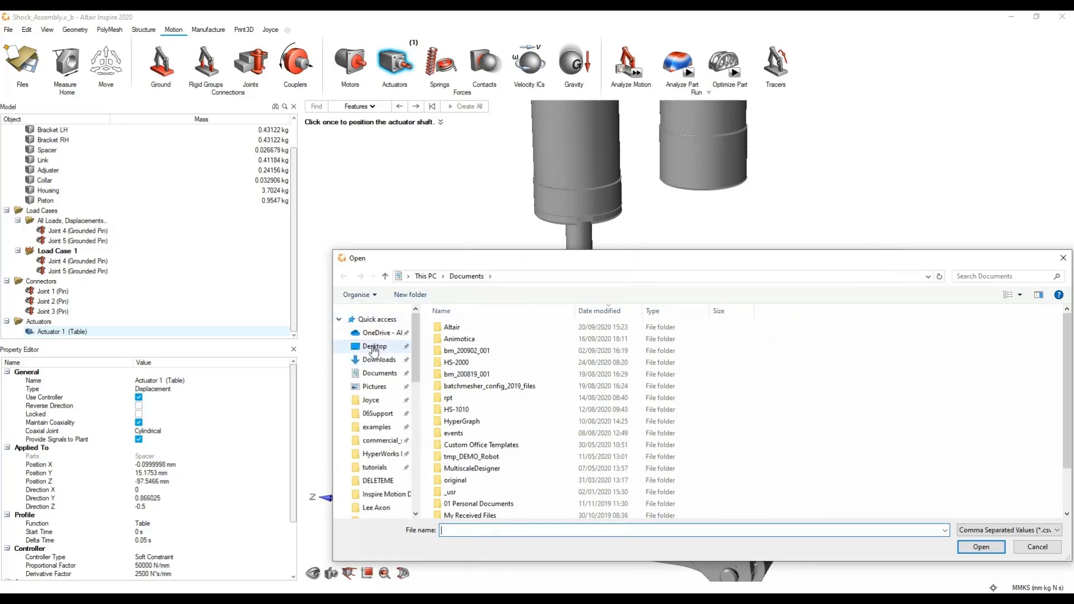
{"action": "left_click", "coordinate": [374, 346]}
{"action": "double_click", "coordinate": [469, 355]}
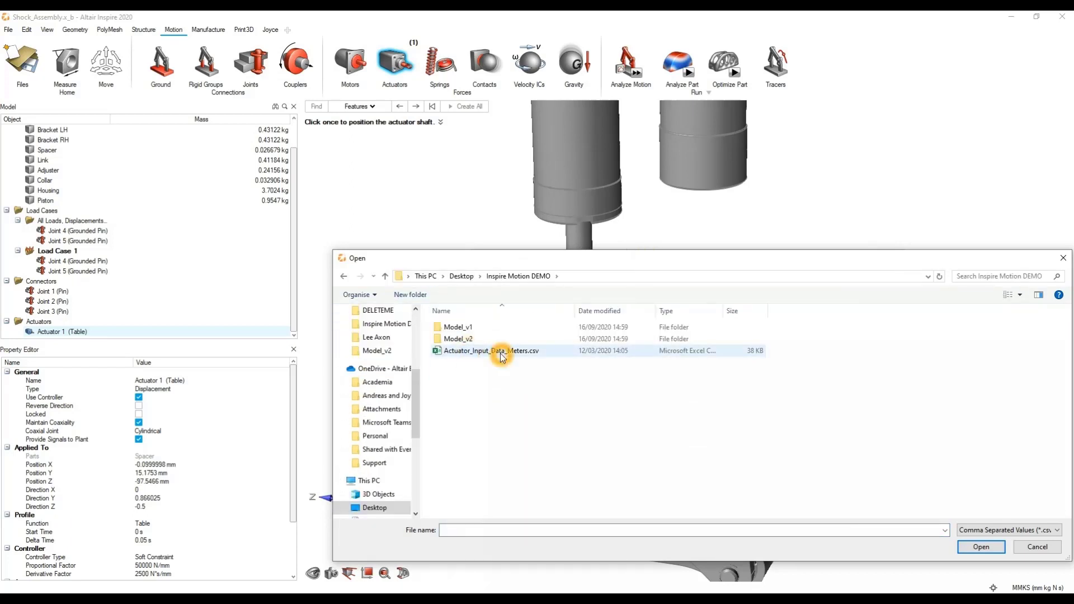
{"action": "left_click", "coordinate": [500, 352]}
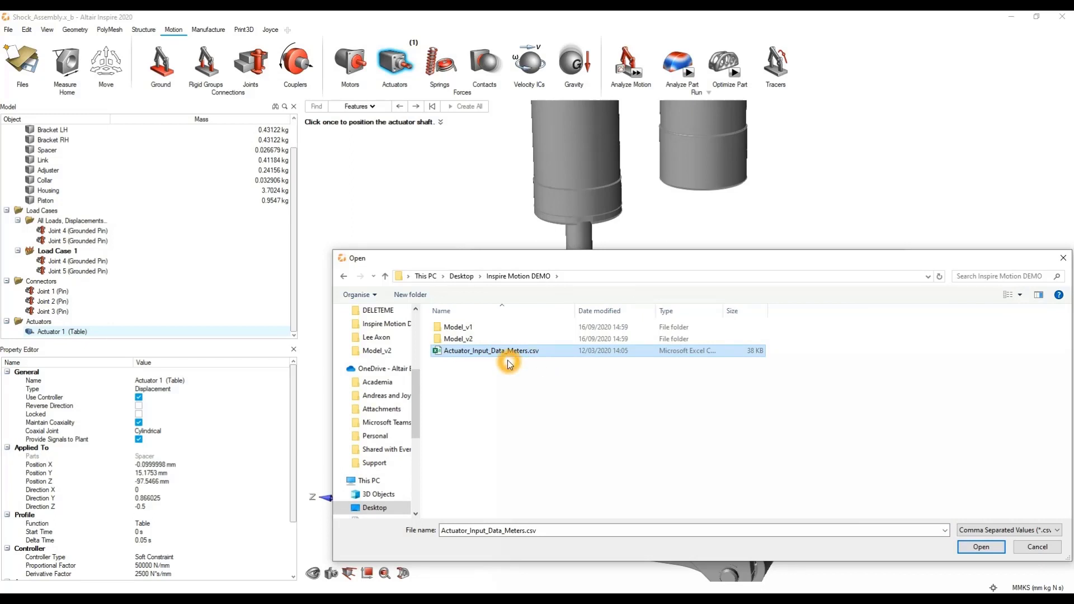
{"action": "left_click", "coordinate": [1047, 547]}
Switch the display units to MKS (m kg N s) and load Actuator_Input_Data_Meters.csv from the desktop's Inspire Motion DEMO folder into the profile table.
{"action": "left_click", "coordinate": [1051, 588]}
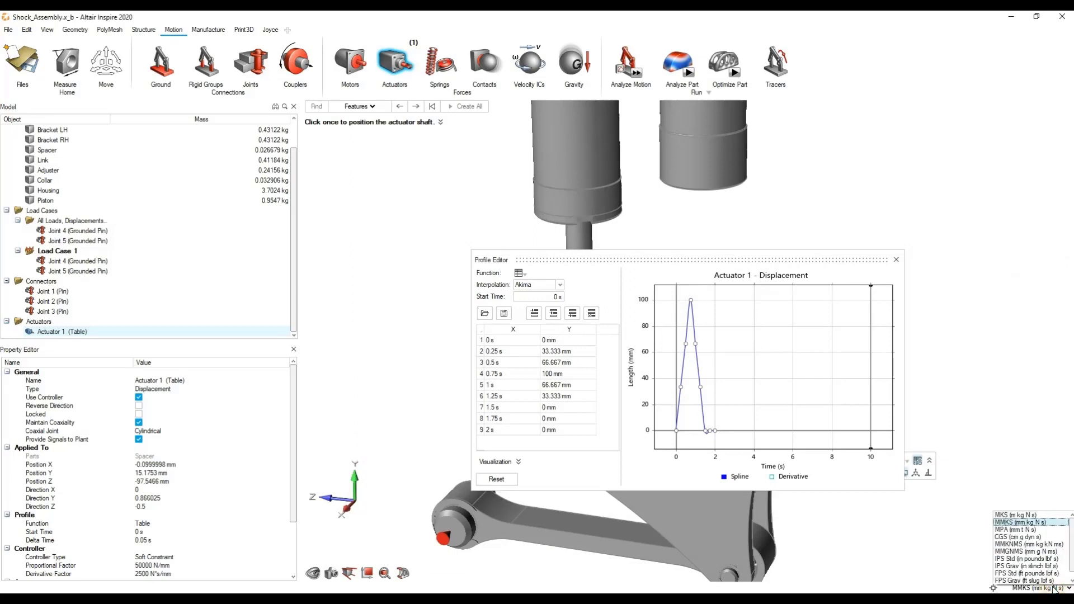
{"action": "left_click", "coordinate": [1031, 515]}
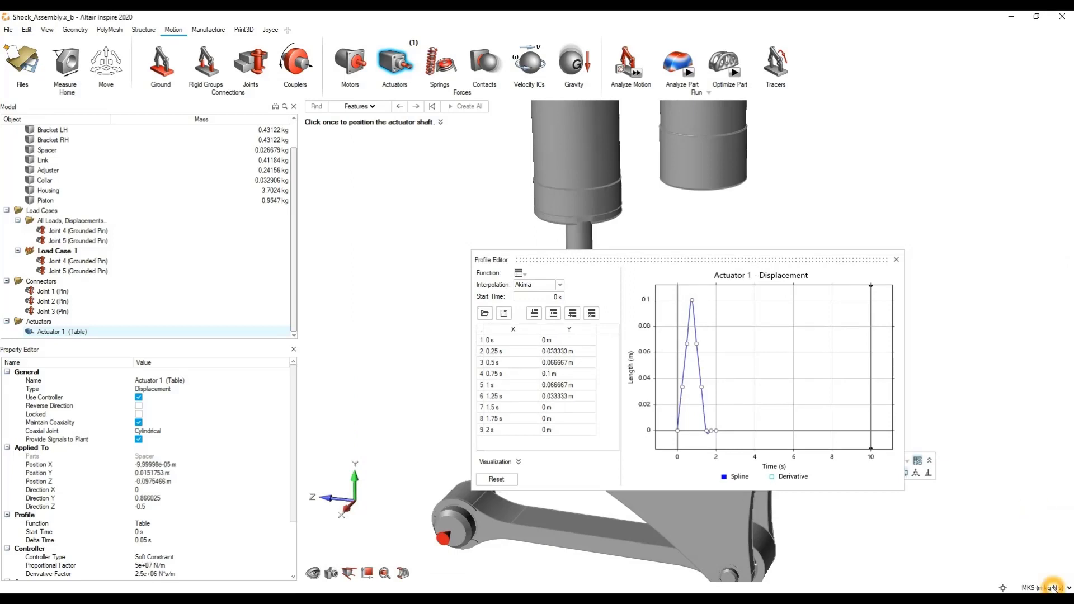
{"action": "left_click", "coordinate": [484, 313]}
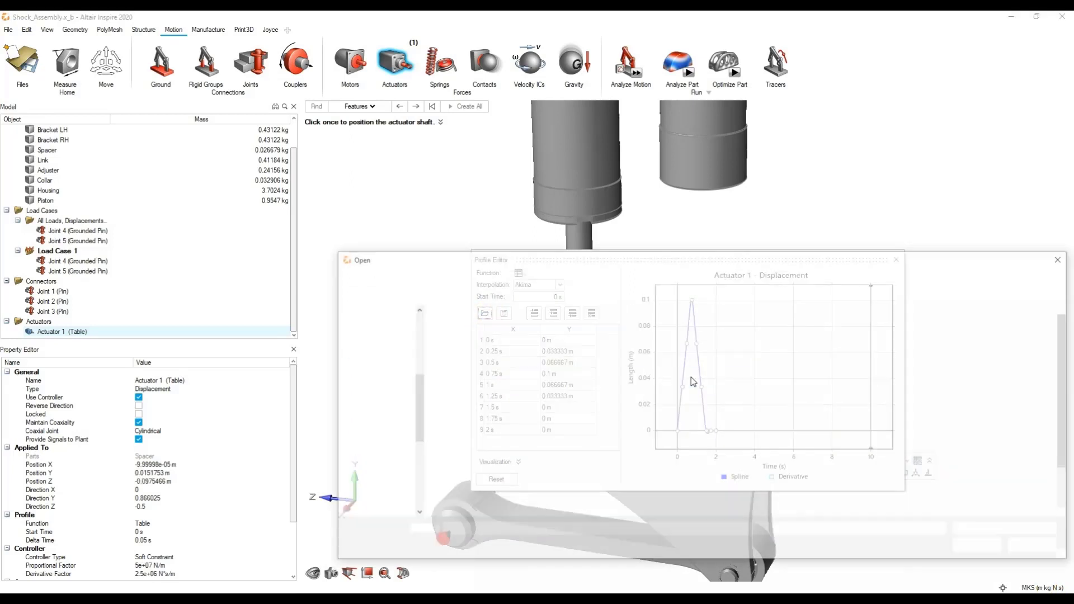
{"action": "scroll", "coordinate": [370, 341], "scroll_direction": "up", "scroll_amount": 5}
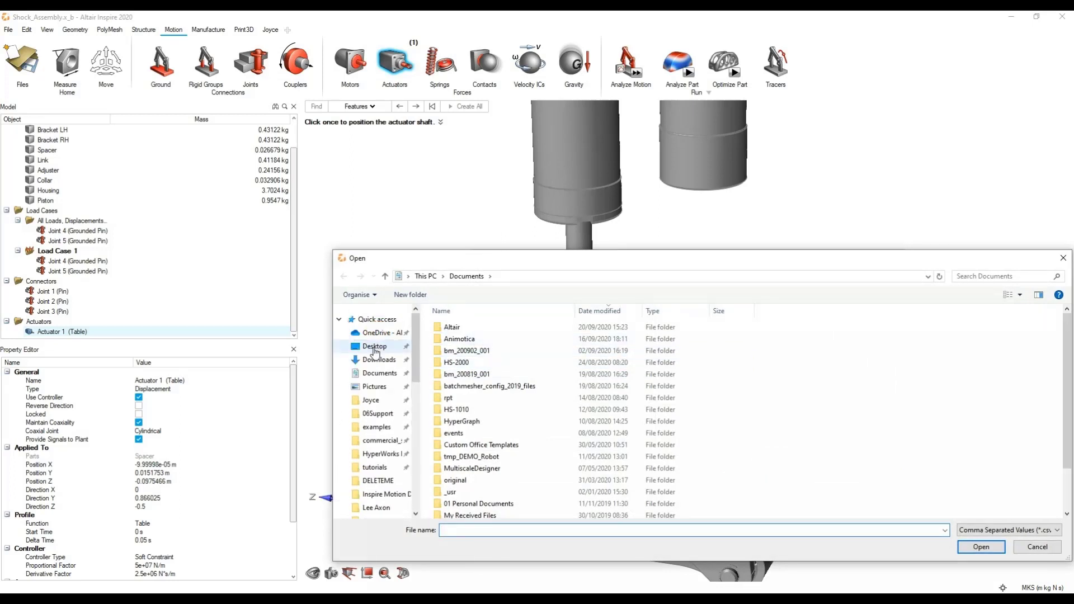
{"action": "left_click", "coordinate": [374, 346]}
{"action": "double_click", "coordinate": [476, 344]}
{"action": "double_click", "coordinate": [487, 351]}
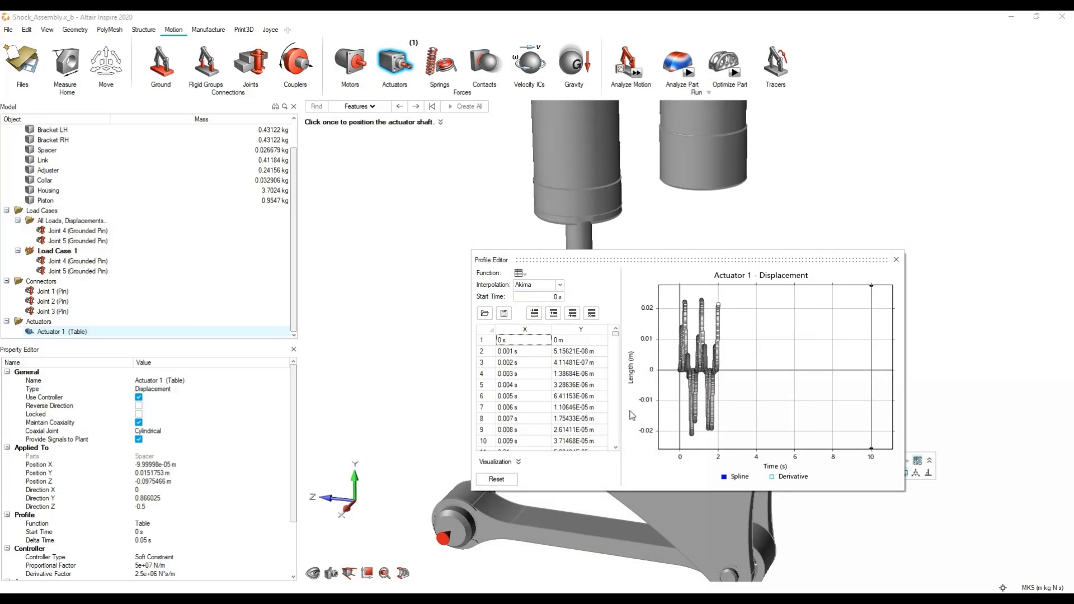
Look through the imported profile table and switch the display units back to MMKS (mm kg N s).
{"action": "scroll", "coordinate": [559, 375], "scroll_direction": "down", "scroll_amount": 12}
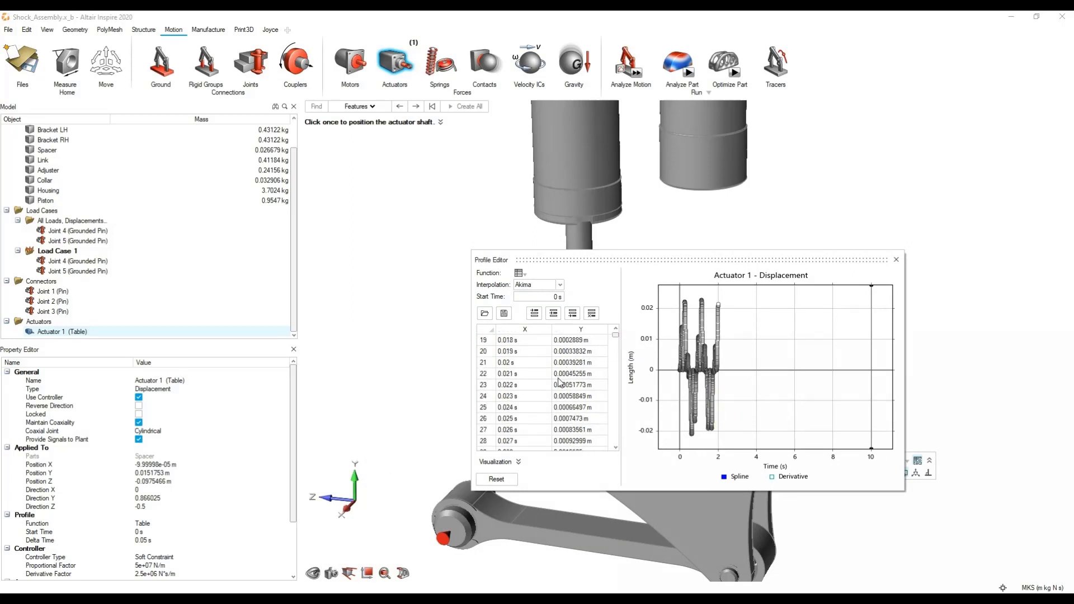
{"action": "scroll", "coordinate": [556, 386], "scroll_direction": "down", "scroll_amount": 20}
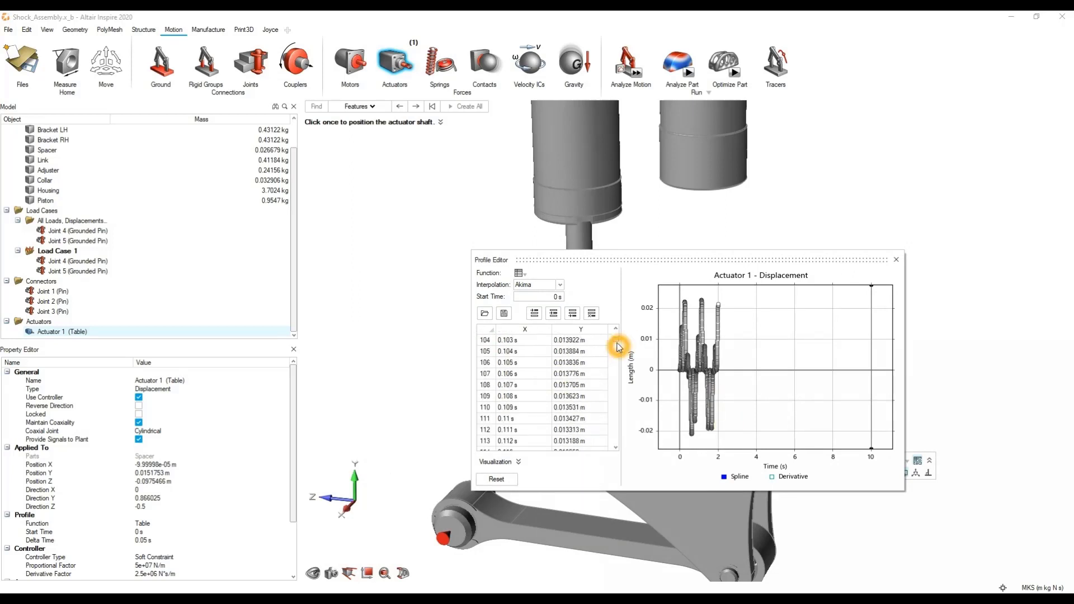
{"action": "left_click_drag", "start_coordinate": [615, 341], "coordinate": [604, 317]}
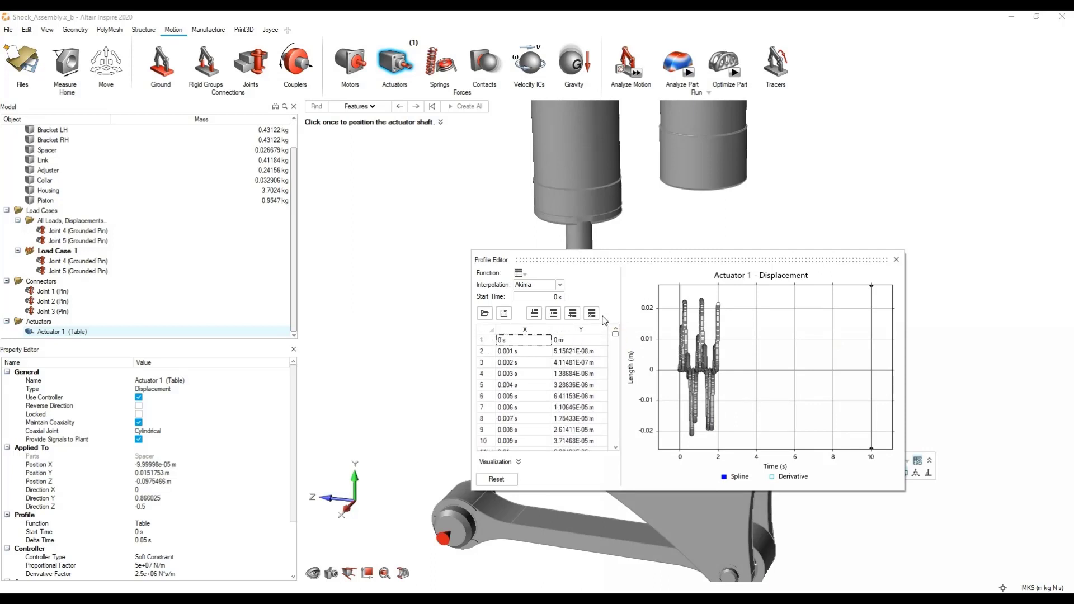
{"action": "left_click", "coordinate": [1041, 587]}
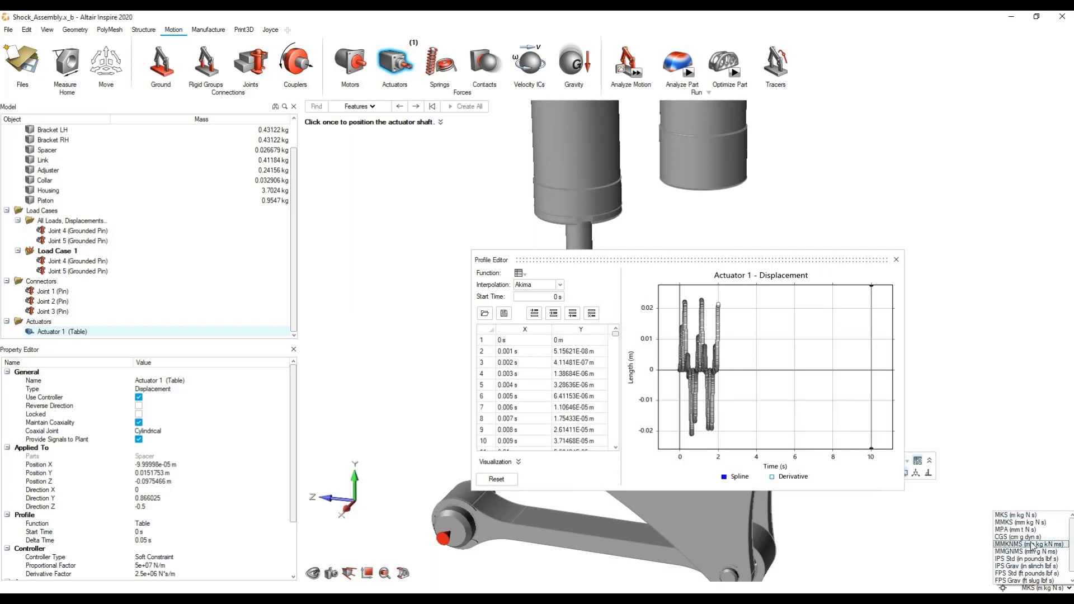
{"action": "left_click", "coordinate": [1030, 526]}
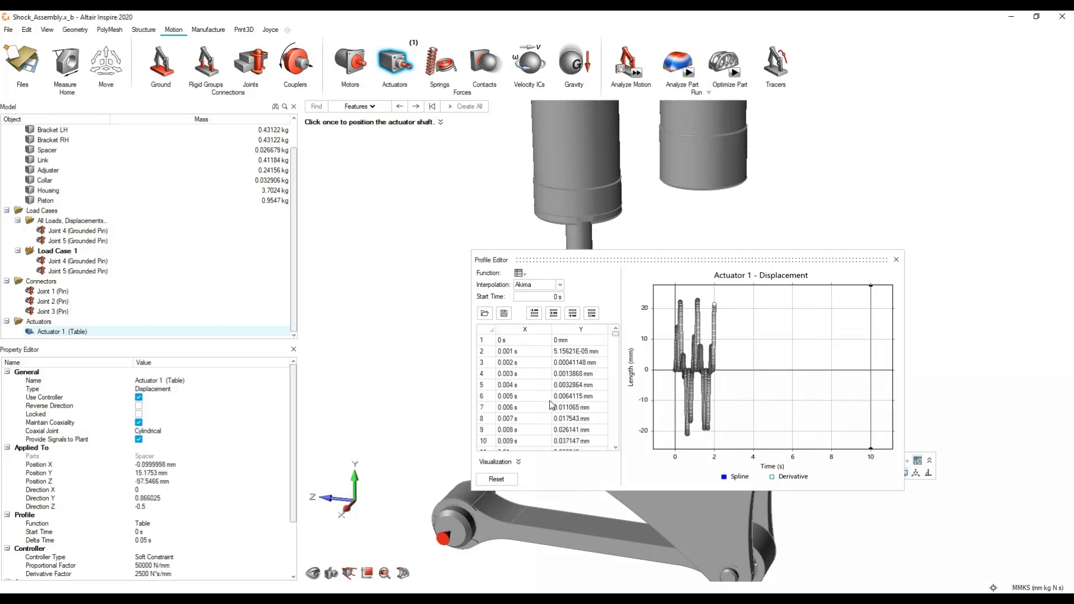
Review the imported displacement table and curve in millimetres and close the profile editor.
{"action": "scroll", "coordinate": [572, 382], "scroll_direction": "down", "scroll_amount": 20}
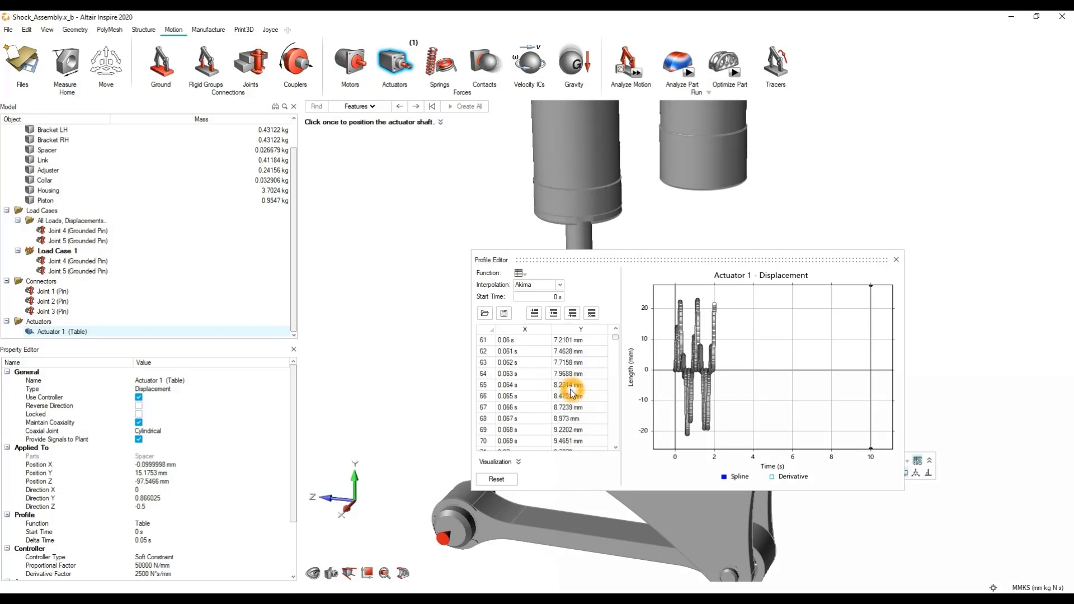
{"action": "scroll", "coordinate": [571, 395], "scroll_direction": "up", "scroll_amount": 4}
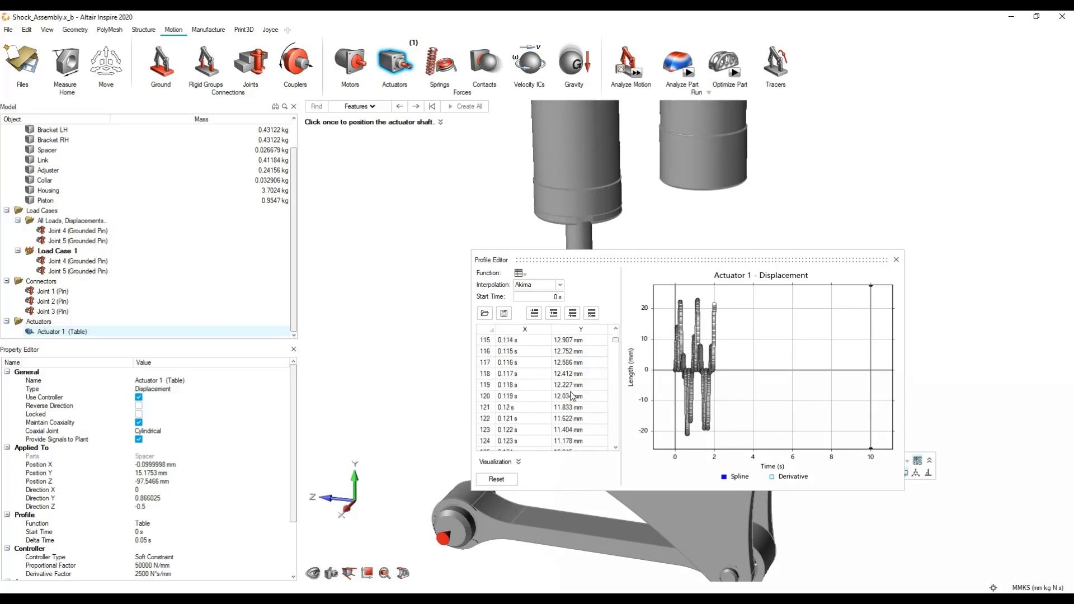
{"action": "scroll", "coordinate": [572, 394], "scroll_direction": "up", "scroll_amount": 20}
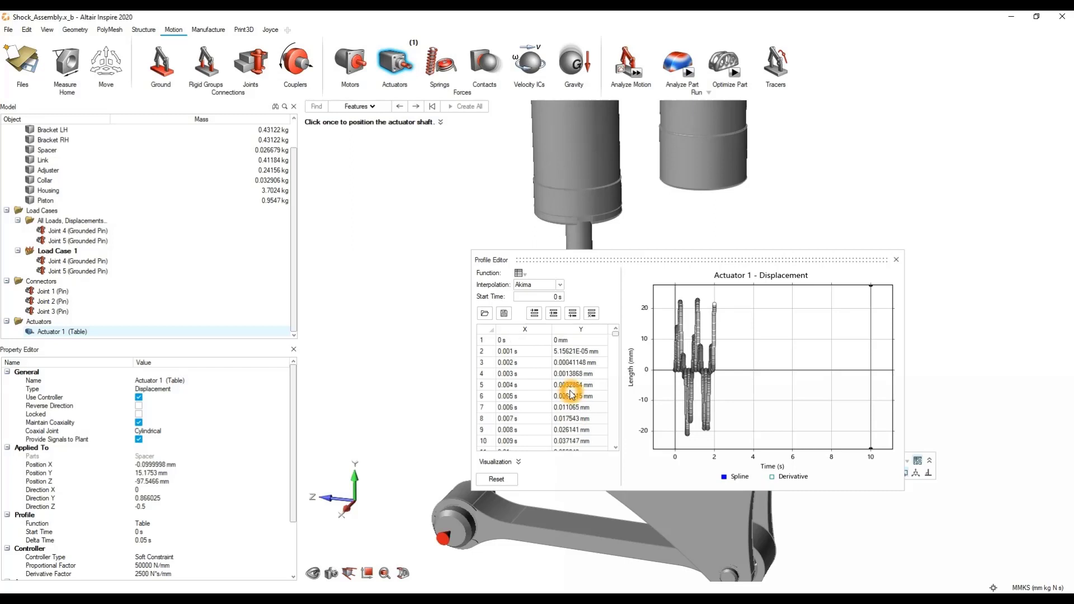
{"action": "left_click", "coordinate": [703, 369]}
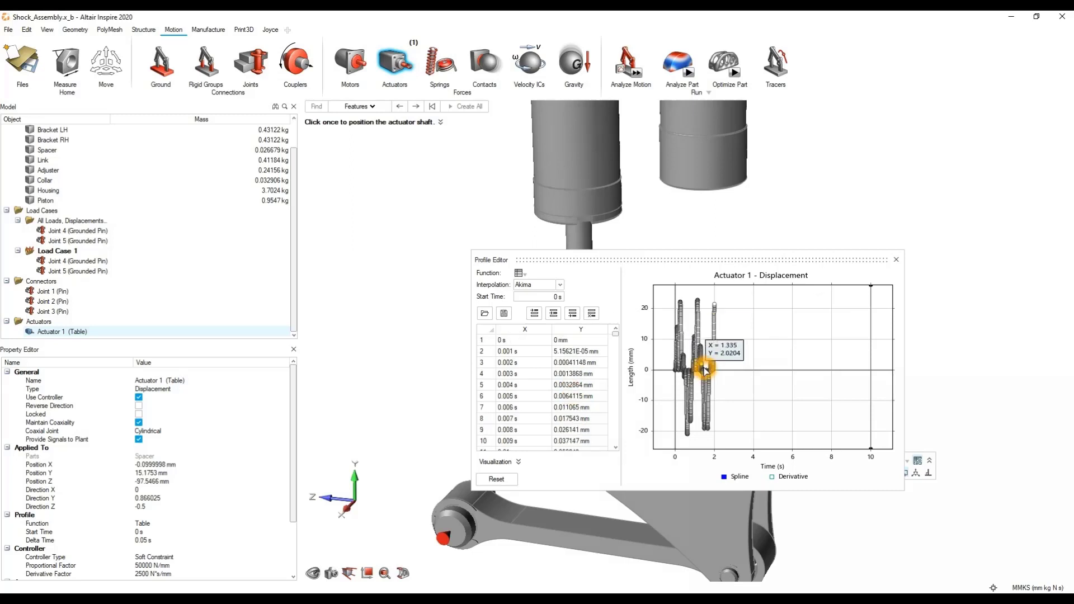
{"action": "left_click", "coordinate": [820, 318]}
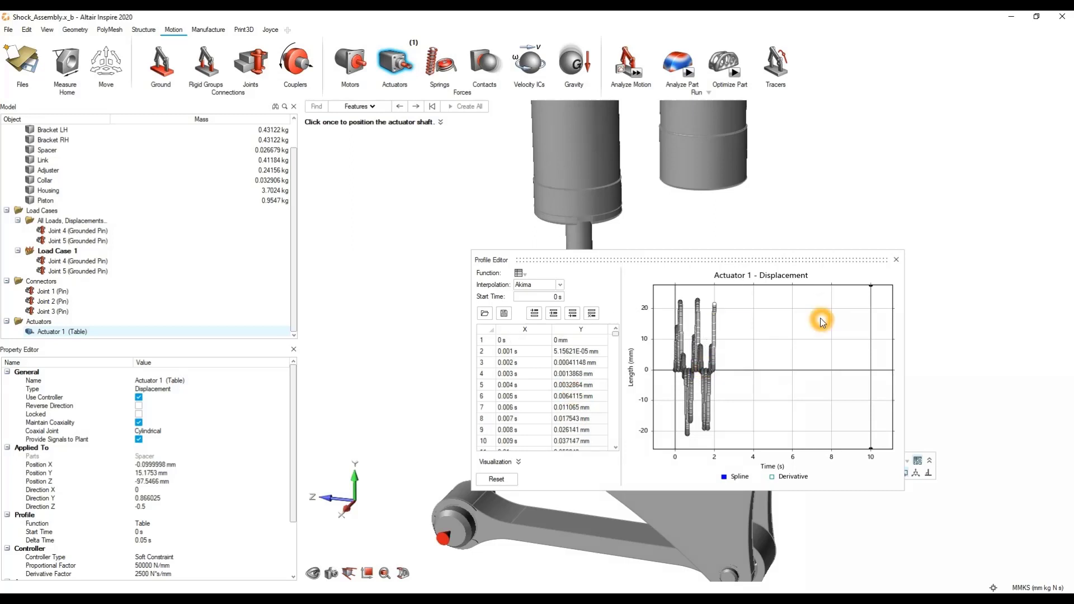
{"action": "left_click", "coordinate": [895, 260]}
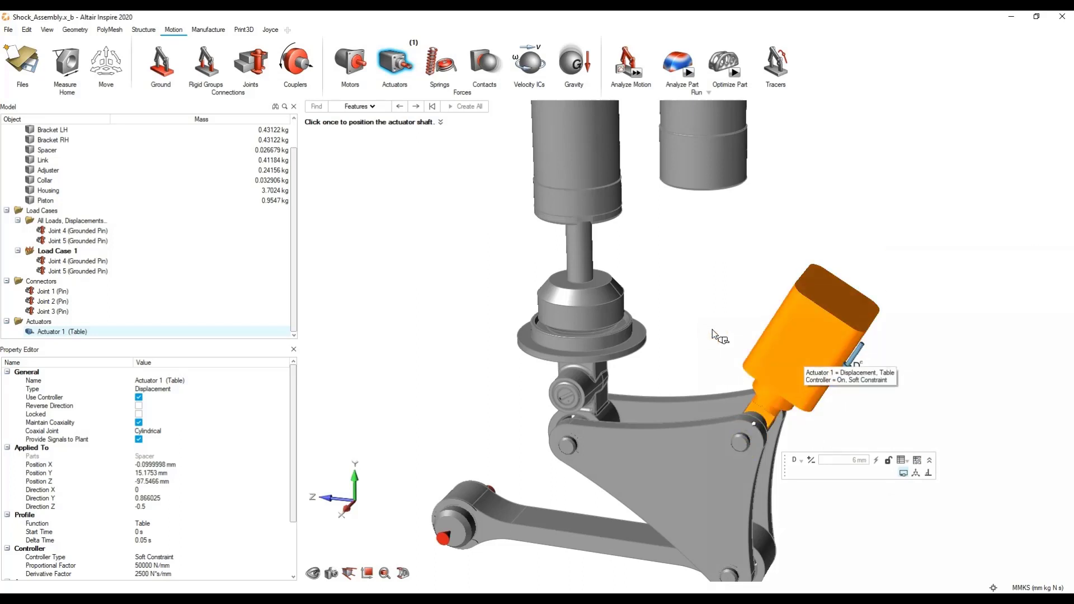
Leave the Actuators tool and run the motion analysis, stopping it before it completes.
{"action": "scroll", "coordinate": [710, 269], "scroll_direction": "down", "scroll_amount": 5}
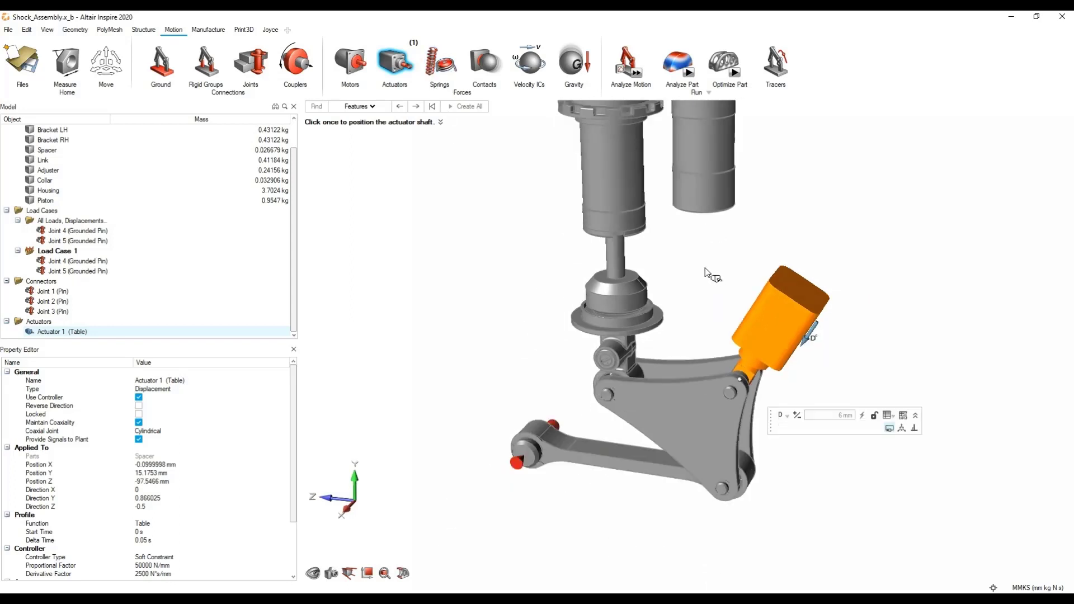
{"action": "right_click_drag", "start_coordinate": [706, 286], "coordinate": [683, 361]}
{"action": "middle_click_drag", "start_coordinate": [688, 341], "coordinate": [661, 323]}
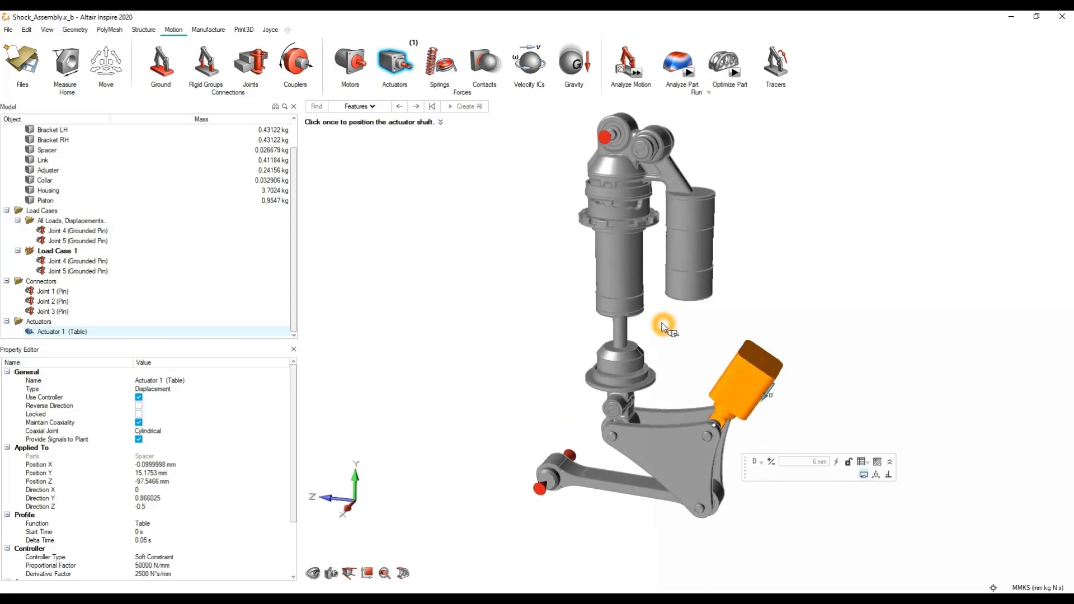
{"action": "scroll", "coordinate": [665, 322], "scroll_direction": "up", "scroll_amount": 2}
{"action": "right_click", "coordinate": [890, 378]}
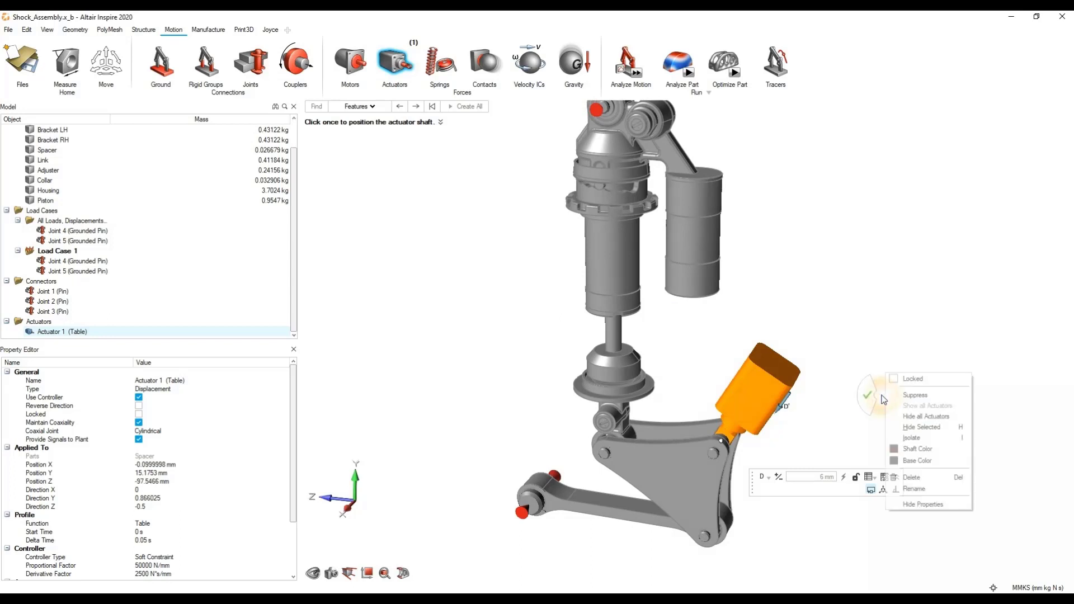
{"action": "left_click", "coordinate": [909, 381]}
{"action": "left_click", "coordinate": [636, 71]}
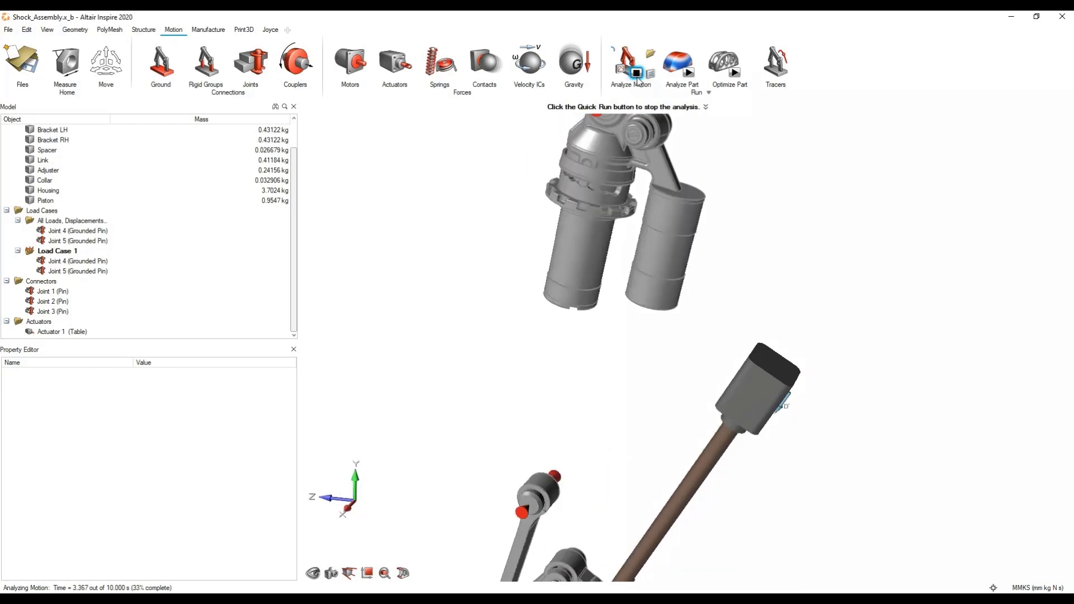
{"action": "scroll", "coordinate": [750, 391], "scroll_direction": "up", "scroll_amount": 3}
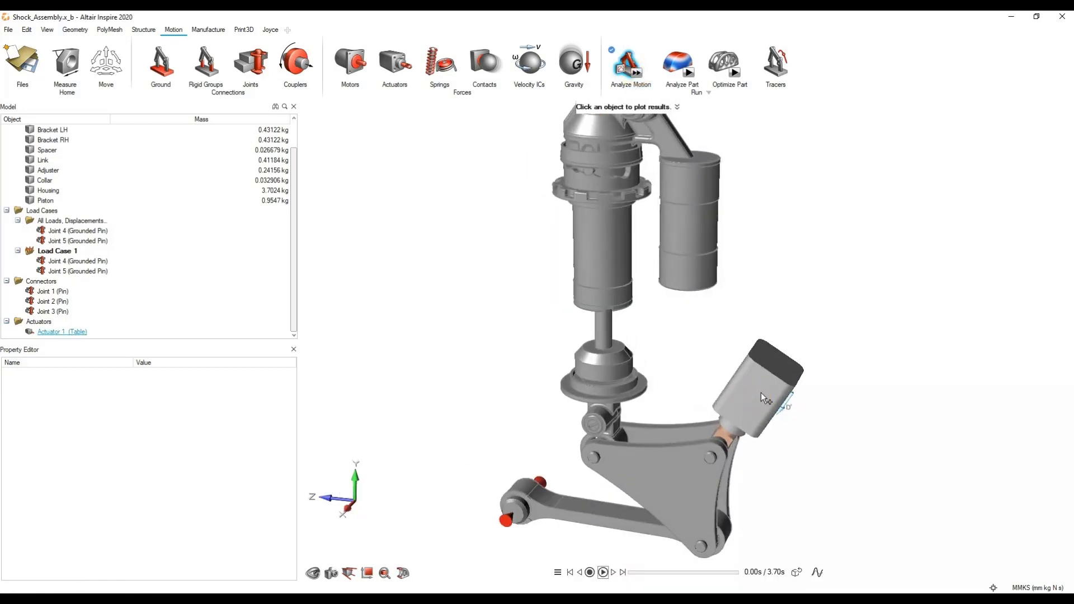
{"action": "scroll", "coordinate": [649, 344], "scroll_direction": "down", "scroll_amount": 2}
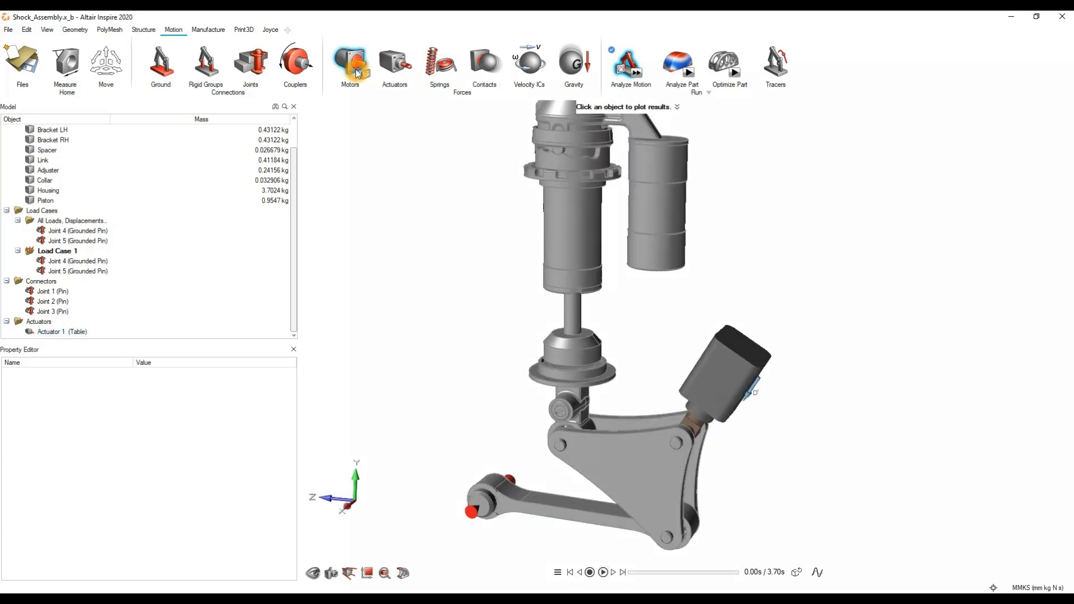
{"action": "left_click", "coordinate": [62, 332]}
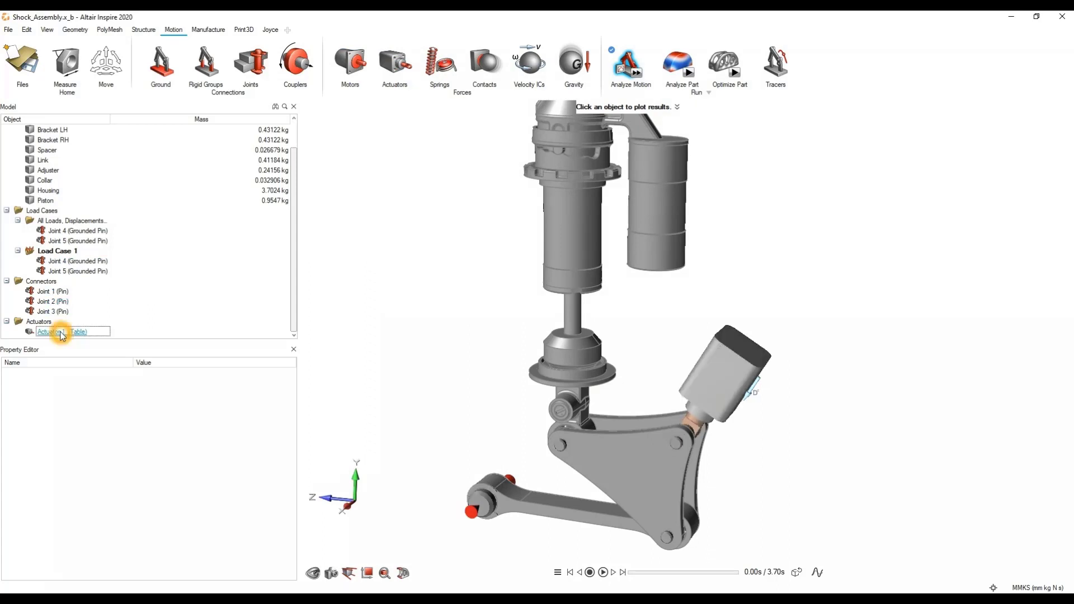
{"action": "left_click", "coordinate": [432, 67]}
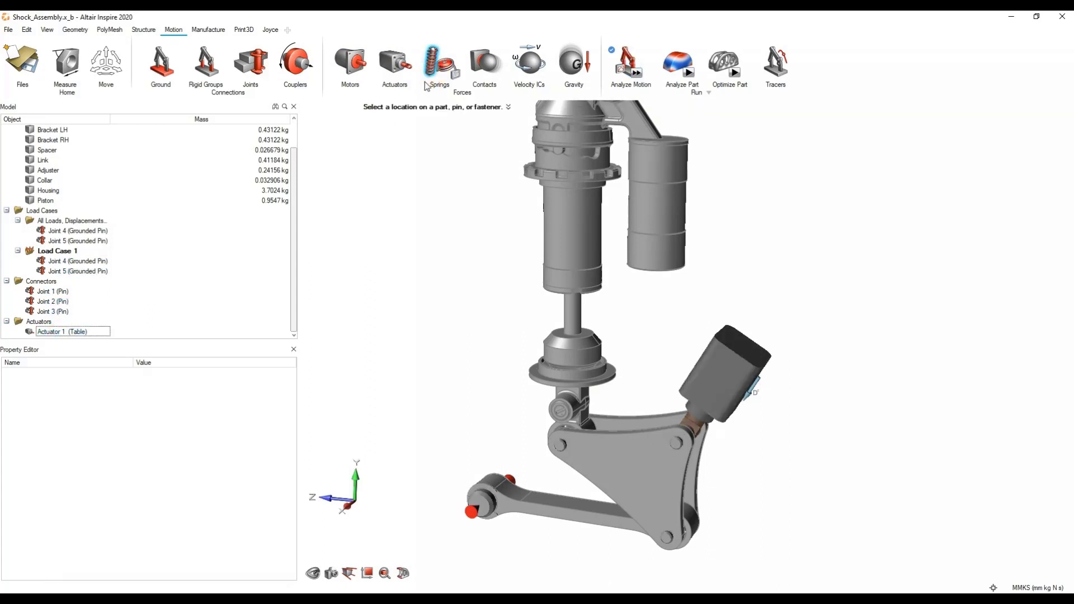
{"action": "scroll", "coordinate": [439, 199], "scroll_direction": "up", "scroll_amount": 3}
{"action": "right_click_drag", "start_coordinate": [512, 307], "coordinate": [535, 269]}
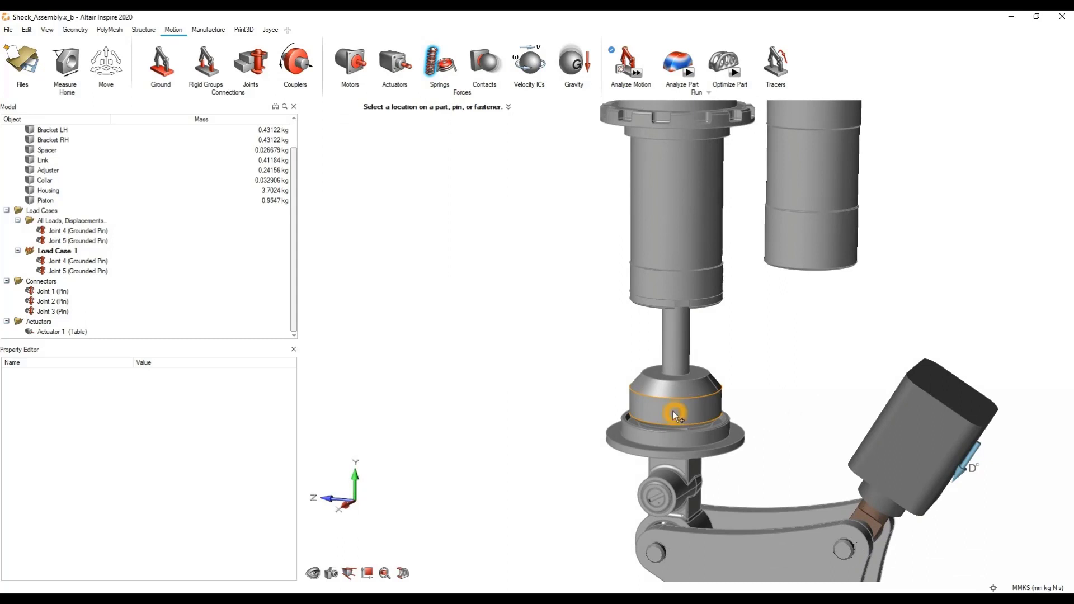
{"action": "right_click_drag", "start_coordinate": [527, 244], "coordinate": [349, 372]}
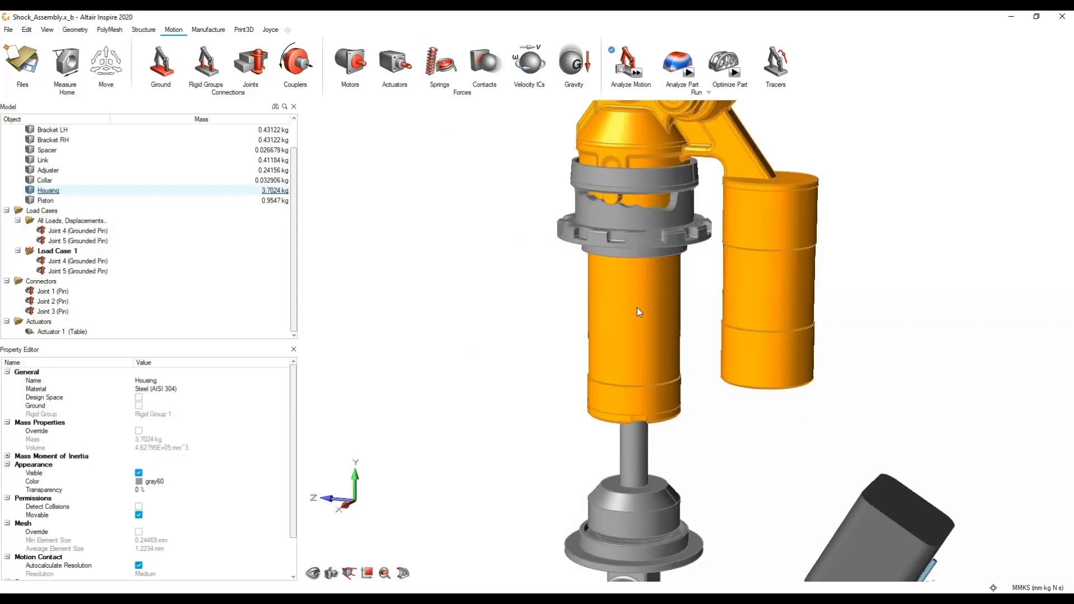
Hide the Housing to inspect the piston rod inside it, and show all parts again with the model fitted.
{"action": "key", "text": "h"}
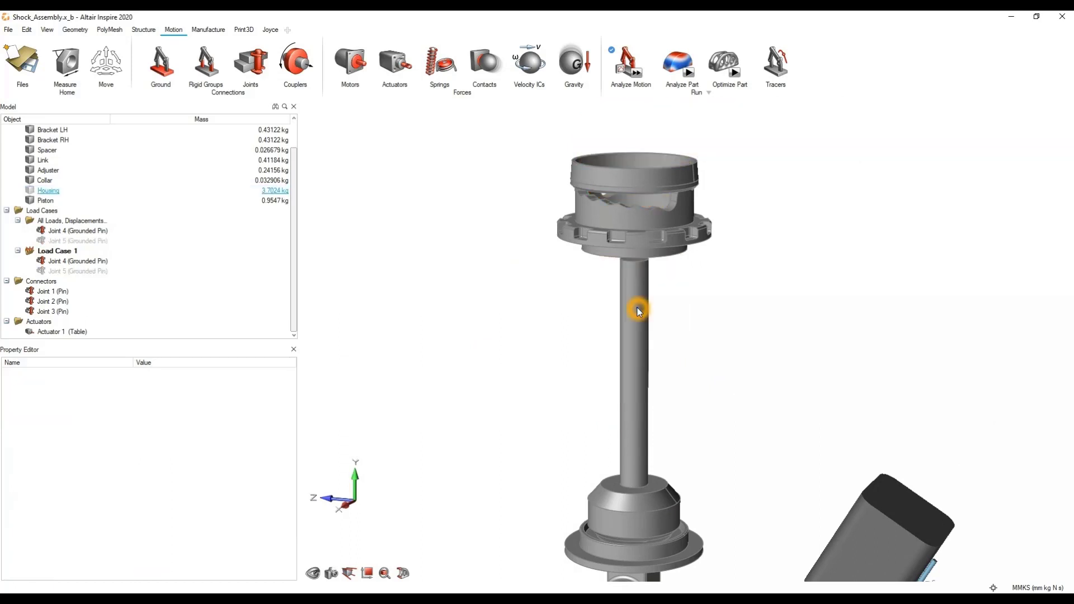
{"action": "mouse_move", "coordinate": [688, 340]}
{"action": "middle_mouse_down"}
{"action": "mouse_move", "coordinate": [700, 242]}
{"action": "mouse_move", "coordinate": [683, 285]}
{"action": "mouse_move", "coordinate": [684, 269]}
{"action": "middle_mouse_up"}
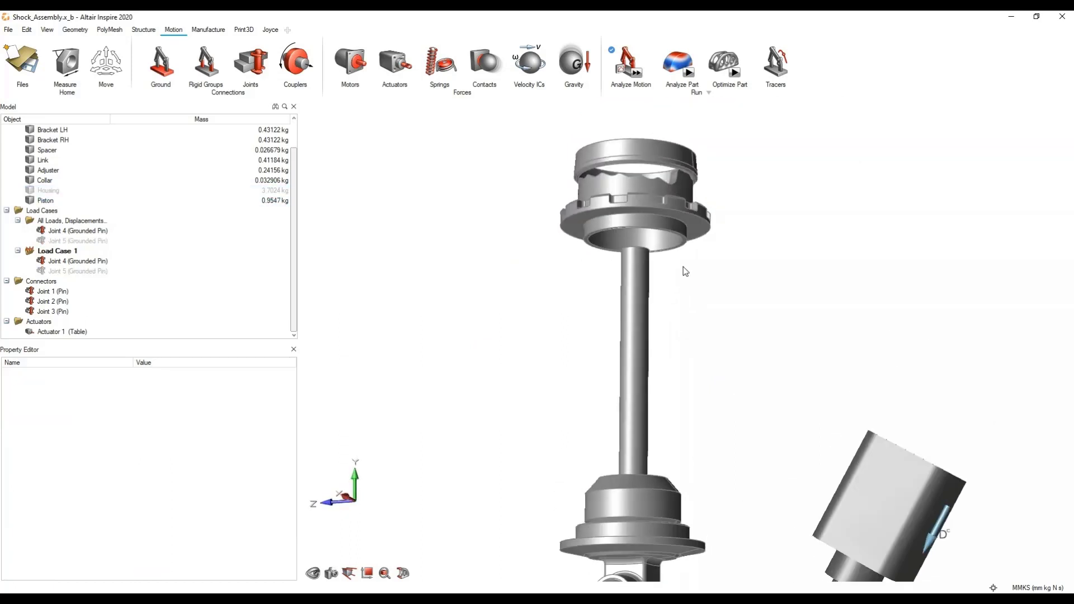
{"action": "scroll", "coordinate": [641, 272], "scroll_direction": "up", "scroll_amount": 3}
{"action": "right_click_drag", "start_coordinate": [573, 334], "coordinate": [520, 291]}
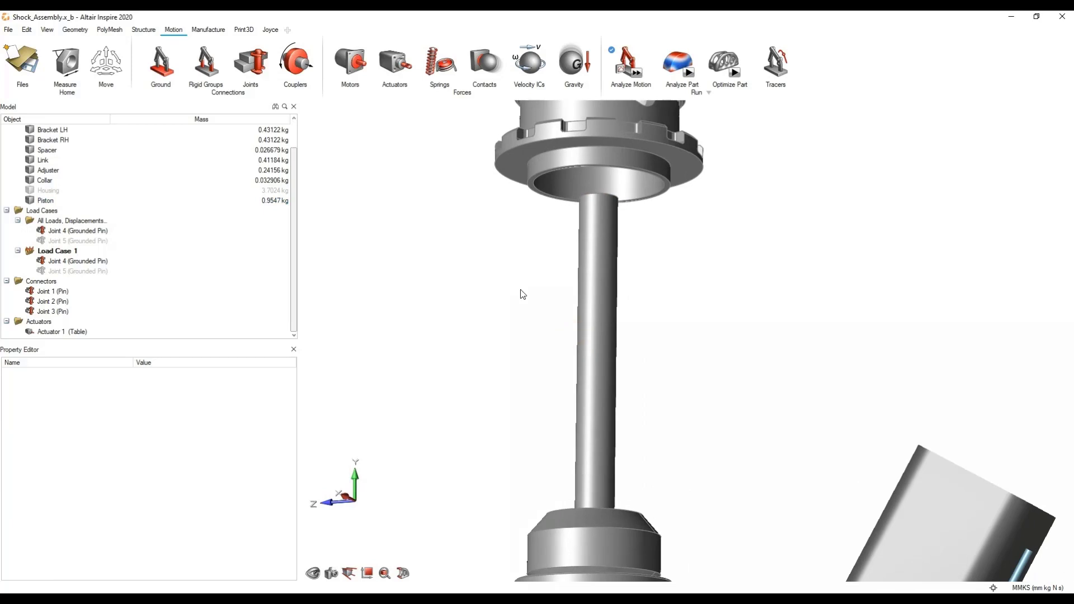
{"action": "left_click", "coordinate": [517, 287]}
{"action": "key", "text": "a"}
{"action": "key", "text": "f"}
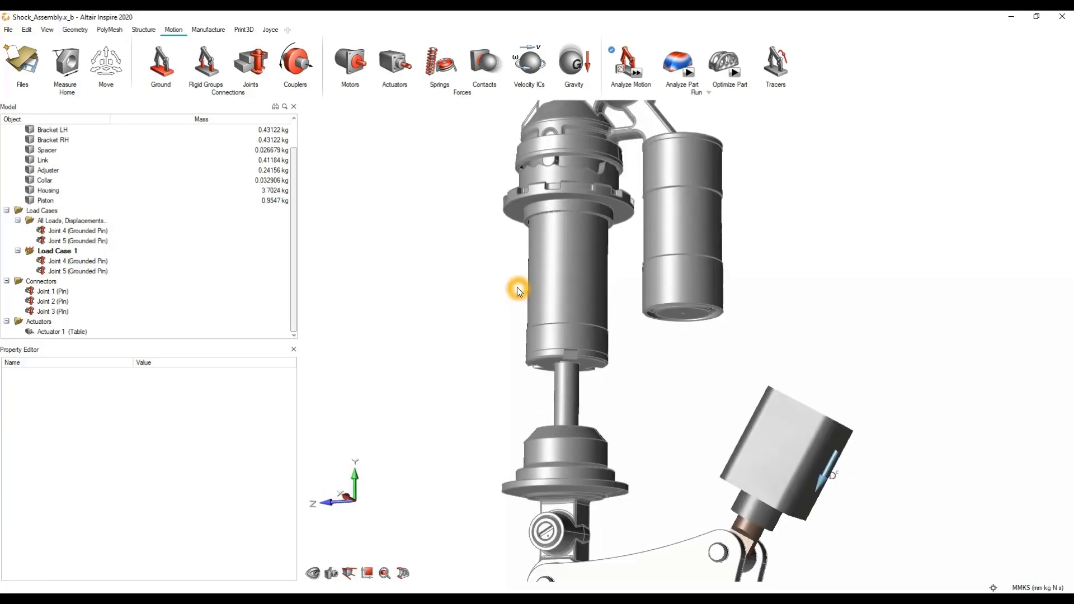
Hide the Housing to expose the piston rod and collar.
{"action": "left_click", "coordinate": [554, 294]}
{"action": "key", "text": "h"}
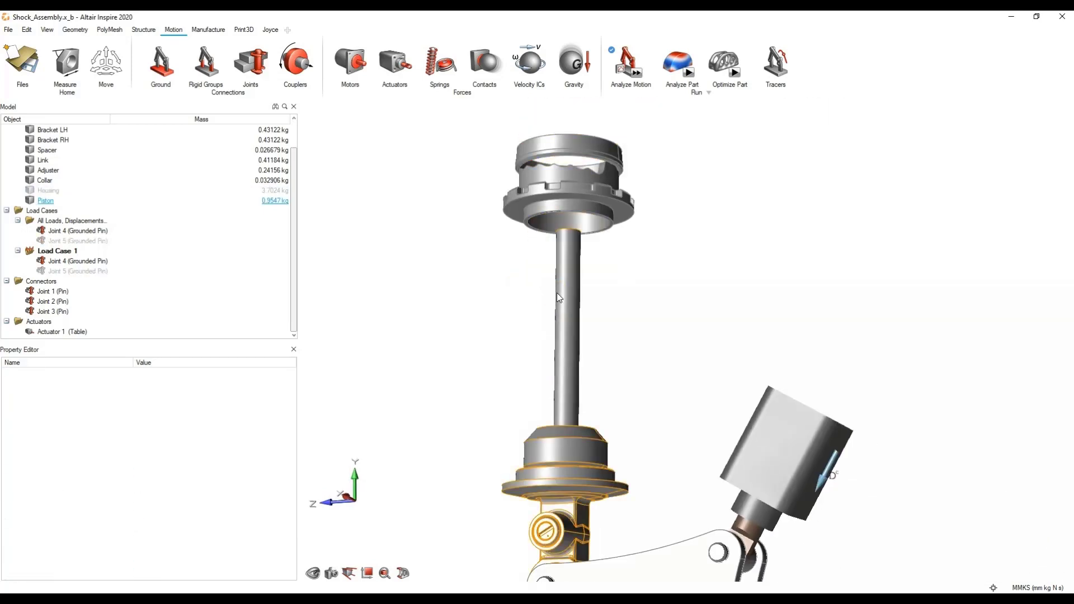
Create a coil spring between the Piston's lower cylindrical seat and the centre of the Adjuster's lower opening.
{"action": "key", "text": "f"}
{"action": "left_click", "coordinate": [442, 86]}
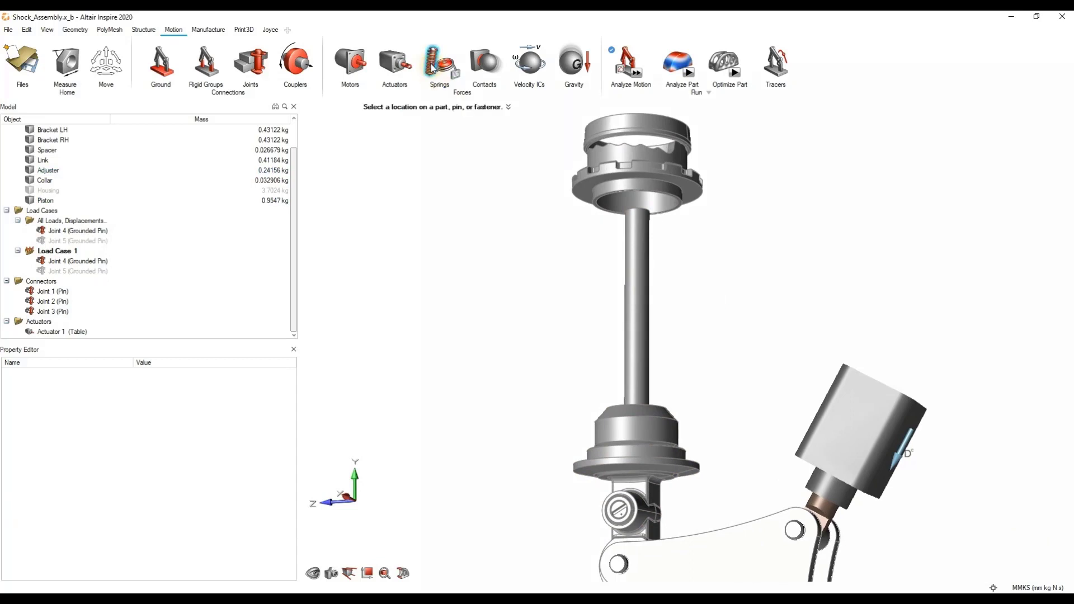
{"action": "scroll", "coordinate": [632, 426], "scroll_direction": "up", "scroll_amount": 5}
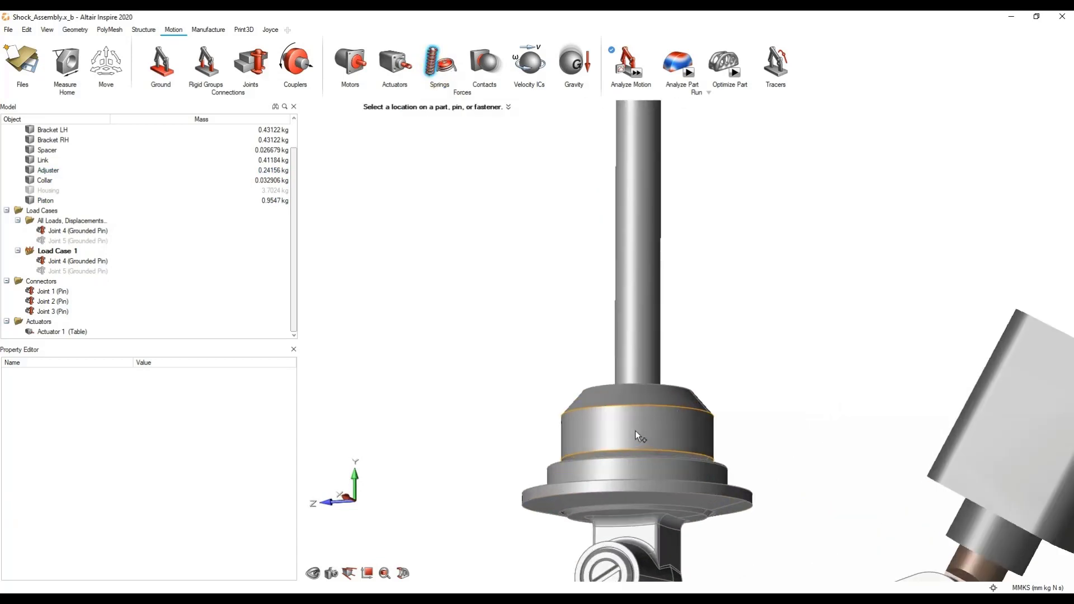
{"action": "middle_click_drag", "start_coordinate": [646, 423], "coordinate": [608, 457]}
{"action": "left_click", "coordinate": [621, 455]}
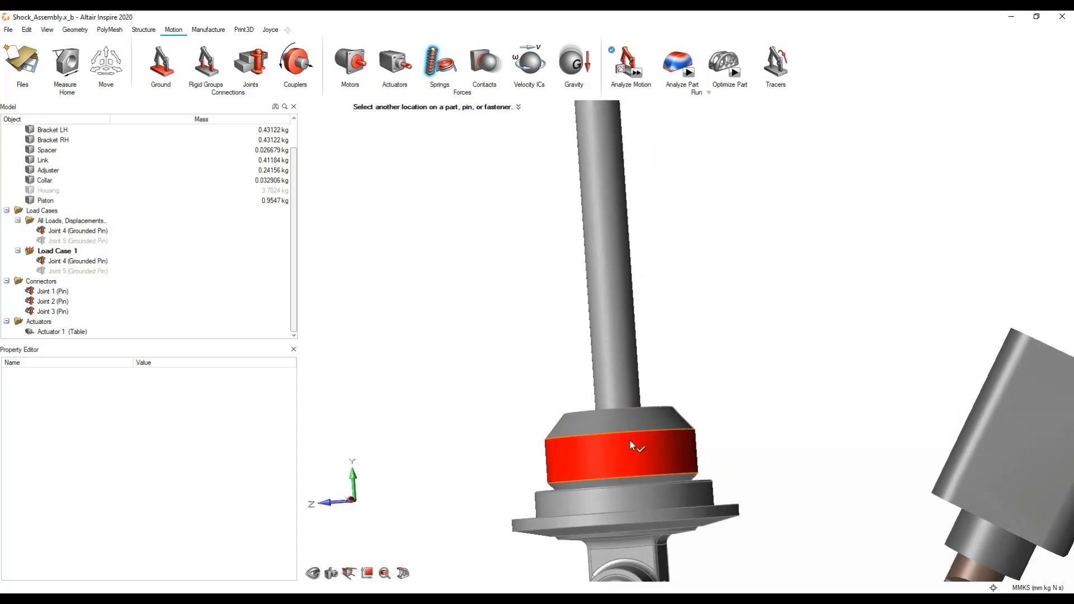
{"action": "scroll", "coordinate": [629, 438], "scroll_direction": "down", "scroll_amount": 5}
{"action": "scroll", "coordinate": [630, 333], "scroll_direction": "up", "scroll_amount": 6}
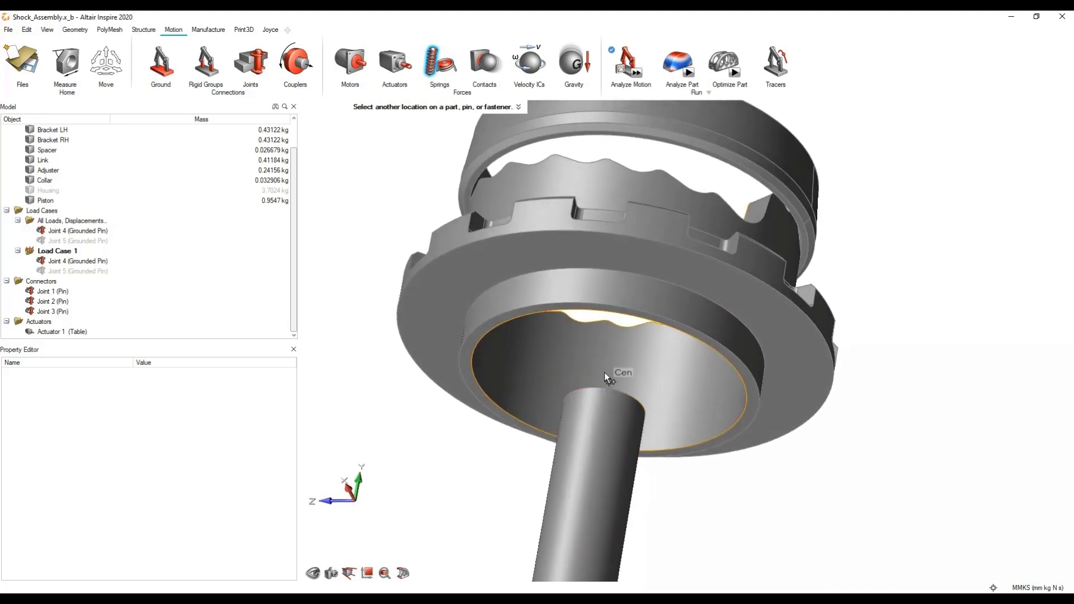
{"action": "middle_click_drag", "start_coordinate": [610, 377], "coordinate": [741, 351]}
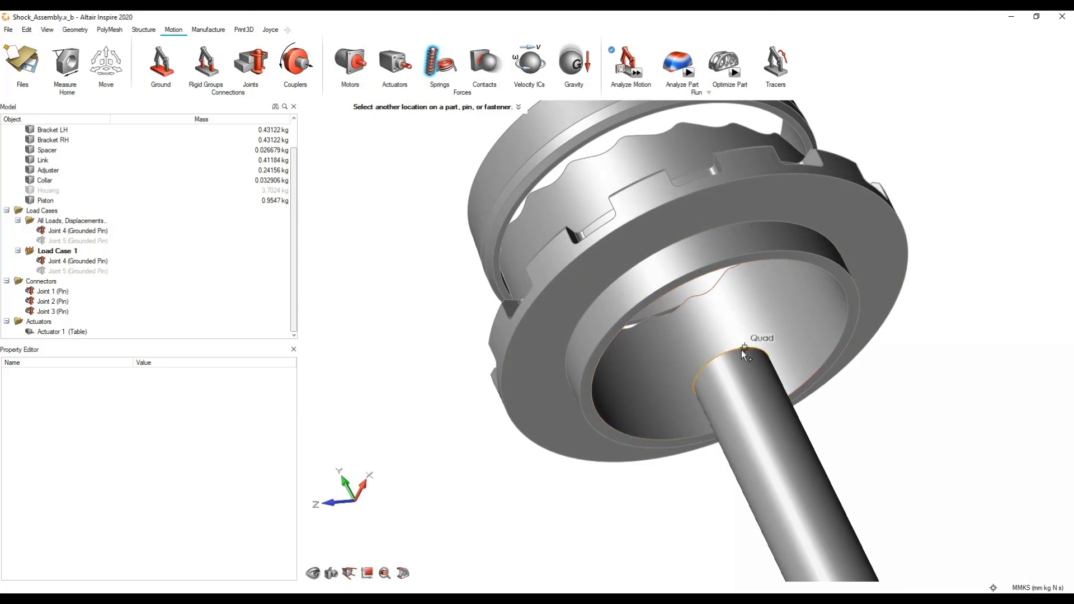
{"action": "left_click", "coordinate": [713, 336]}
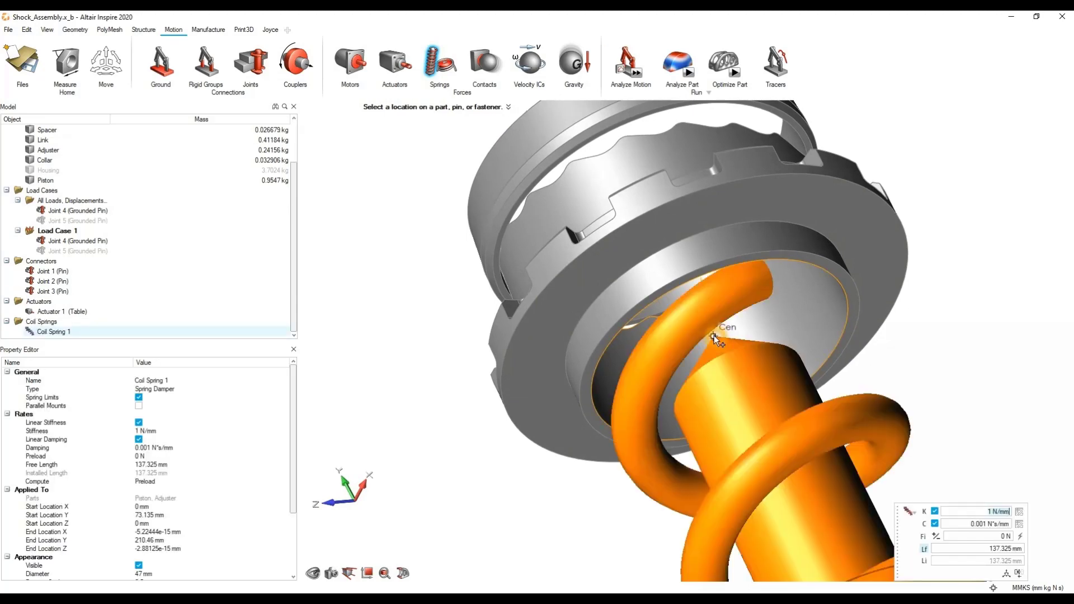
Set the coil spring's stiffness to 12 N/mm, damping to 2 N*s/mm and preload to 550 N, and finish the Springs tool.
{"action": "scroll", "coordinate": [713, 335], "scroll_direction": "down", "scroll_amount": 5}
{"action": "middle_click_drag", "start_coordinate": [716, 333], "coordinate": [580, 388]}
{"action": "scroll", "coordinate": [617, 355], "scroll_direction": "down", "scroll_amount": 5}
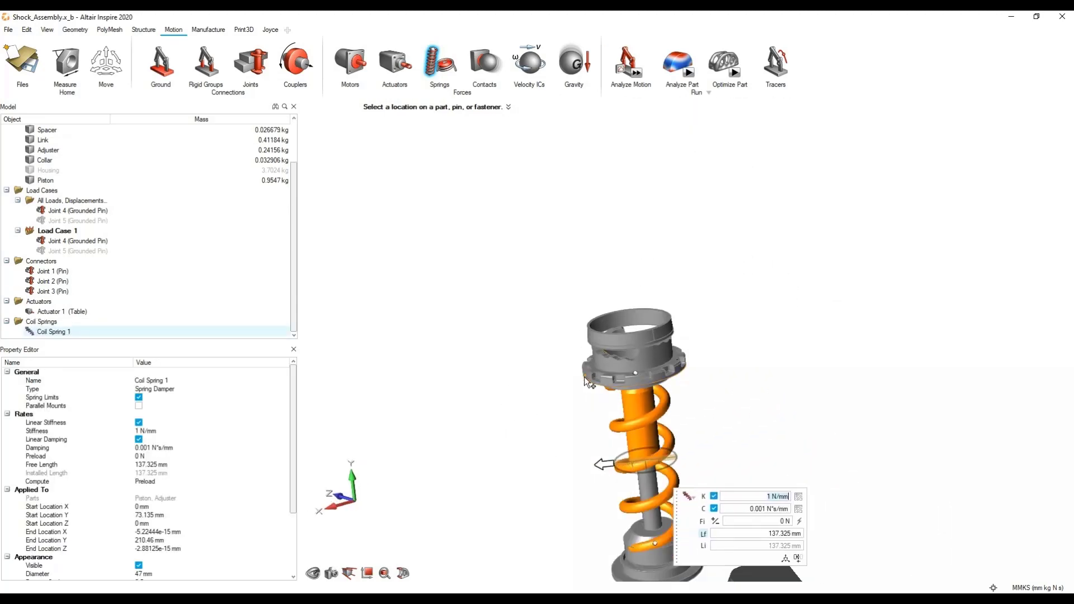
{"action": "scroll", "coordinate": [614, 346], "scroll_direction": "up", "scroll_amount": 5}
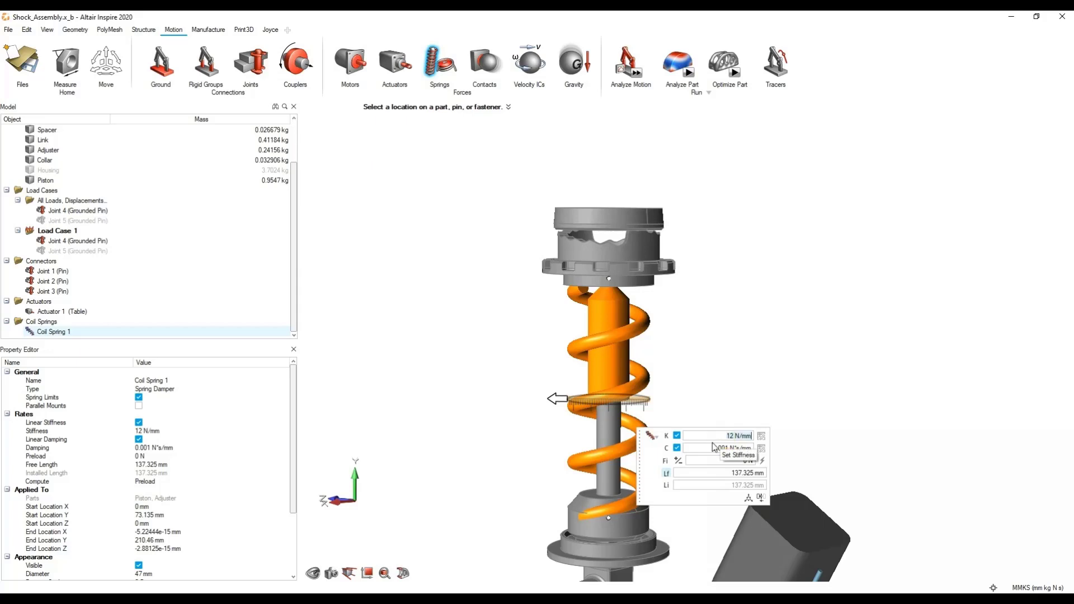
{"action": "left_click", "coordinate": [709, 448]}
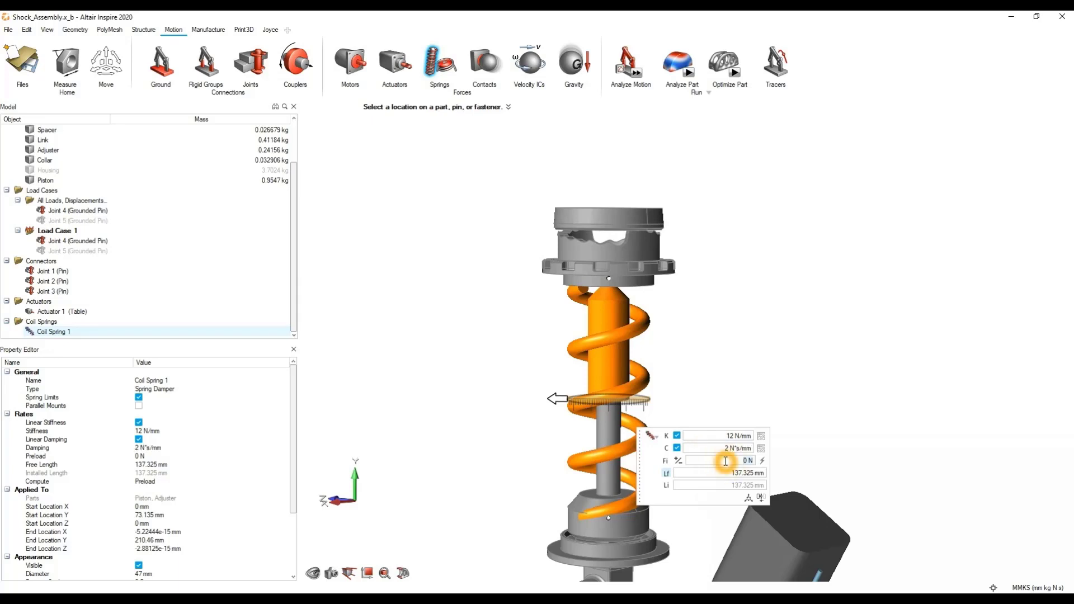
{"action": "key", "text": "Return"}
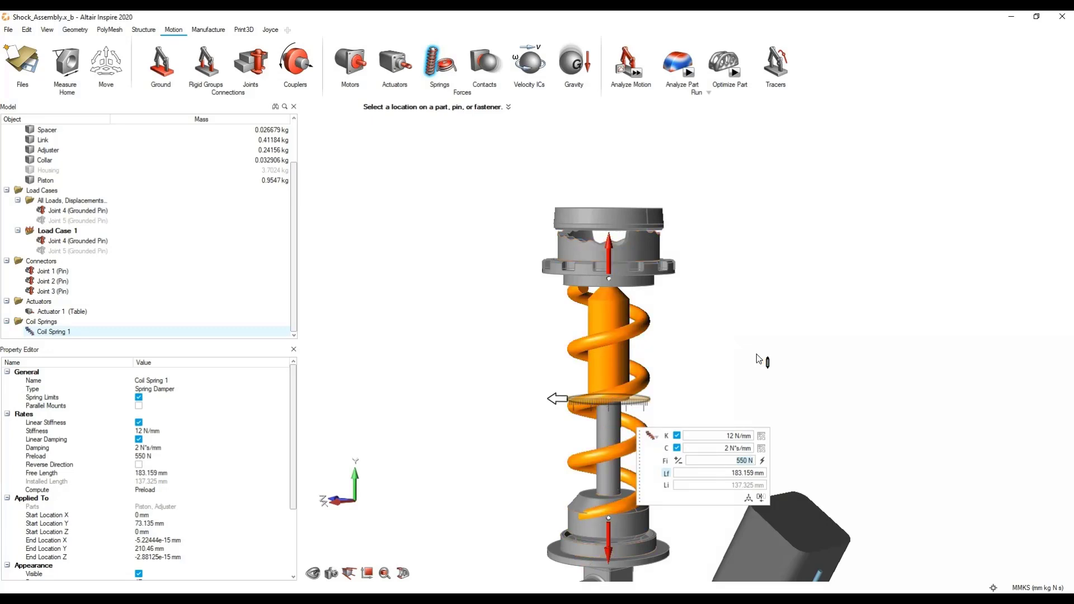
{"action": "right_click", "coordinate": [747, 331]}
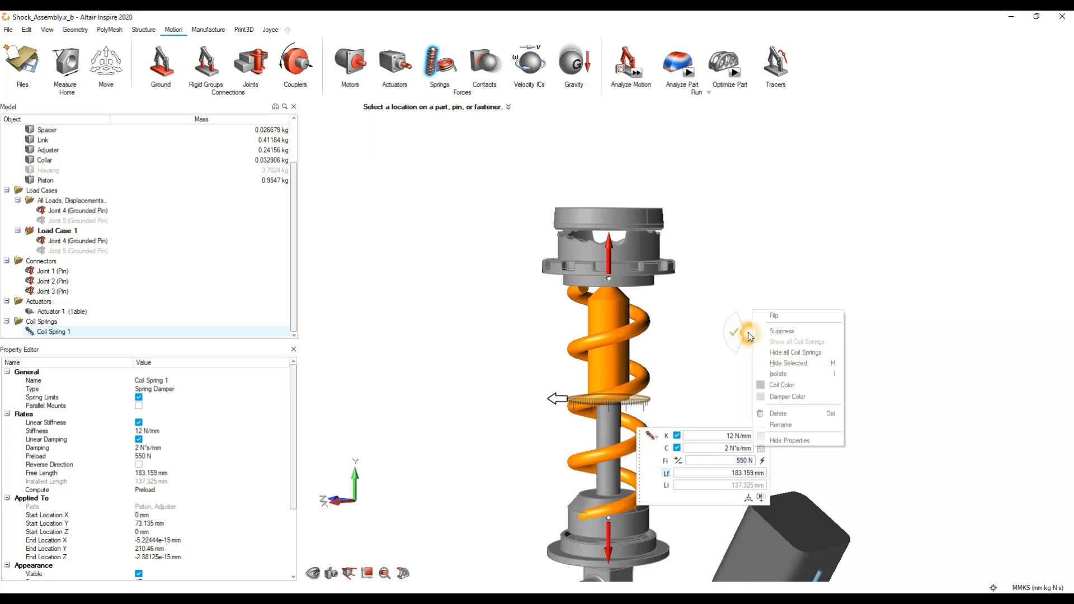
{"action": "left_click", "coordinate": [694, 340]}
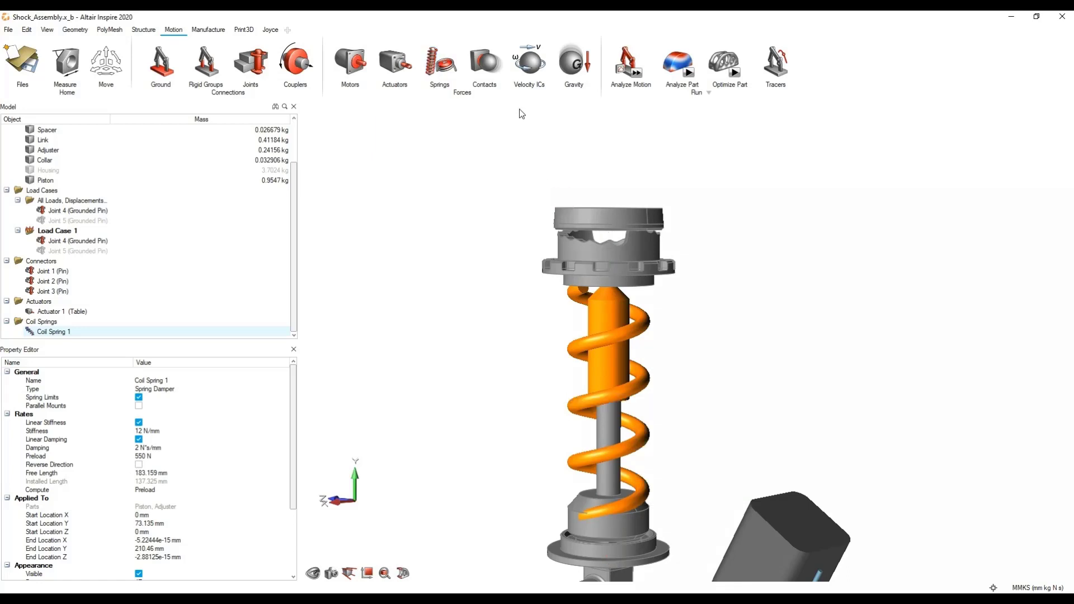
Check the gravity magnitude and direction for the motion model and leave the Gravity tool.
{"action": "left_click", "coordinate": [492, 77]}
{"action": "left_click", "coordinate": [577, 74]}
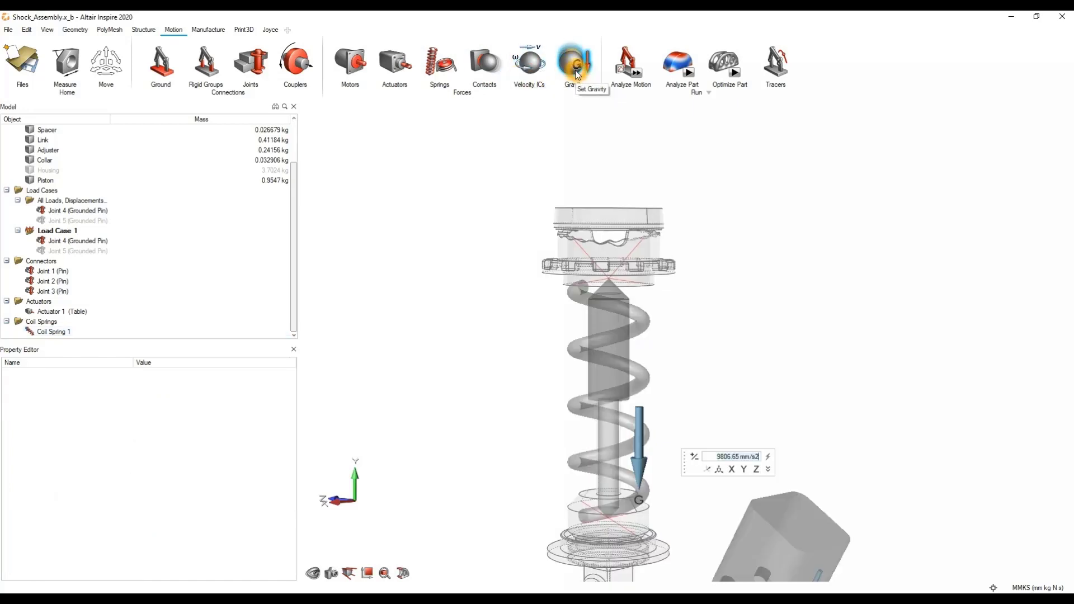
{"action": "right_click", "coordinate": [863, 296]}
{"action": "right_click", "coordinate": [863, 296]}
Show all hidden parts, bringing the Housing back into the full assembly.
{"action": "scroll", "coordinate": [863, 296], "scroll_direction": "down", "scroll_amount": 4}
{"action": "right_click_drag", "start_coordinate": [844, 252], "coordinate": [708, 291]}
{"action": "key", "text": "a"}
{"action": "middle_click_drag", "start_coordinate": [708, 290], "coordinate": [768, 285]}
{"action": "scroll", "coordinate": [697, 266], "scroll_direction": "up", "scroll_amount": 2}
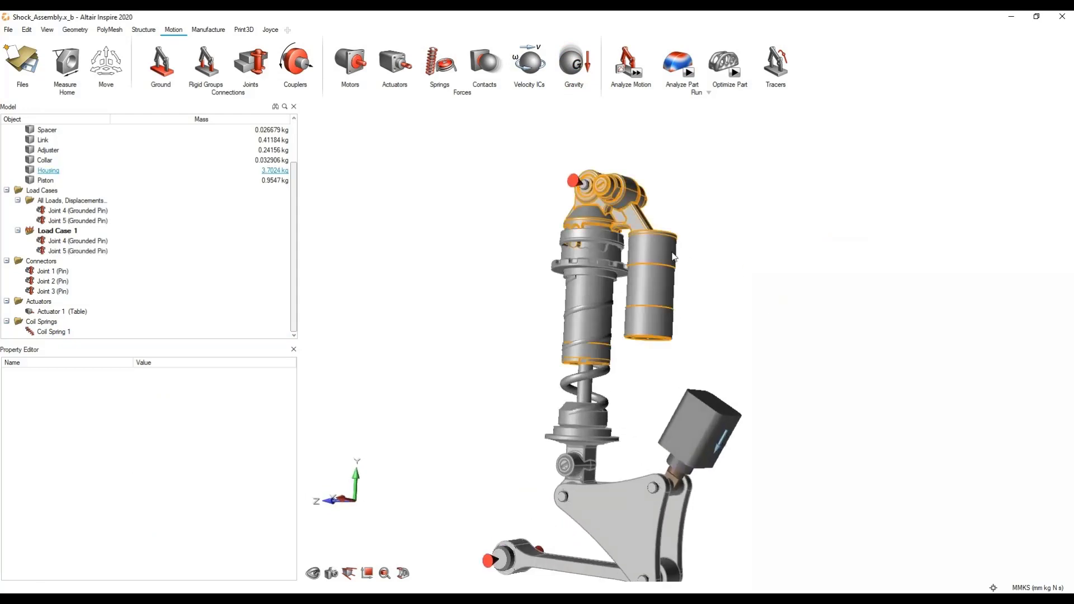
{"action": "middle_click_drag", "start_coordinate": [673, 257], "coordinate": [676, 301]}
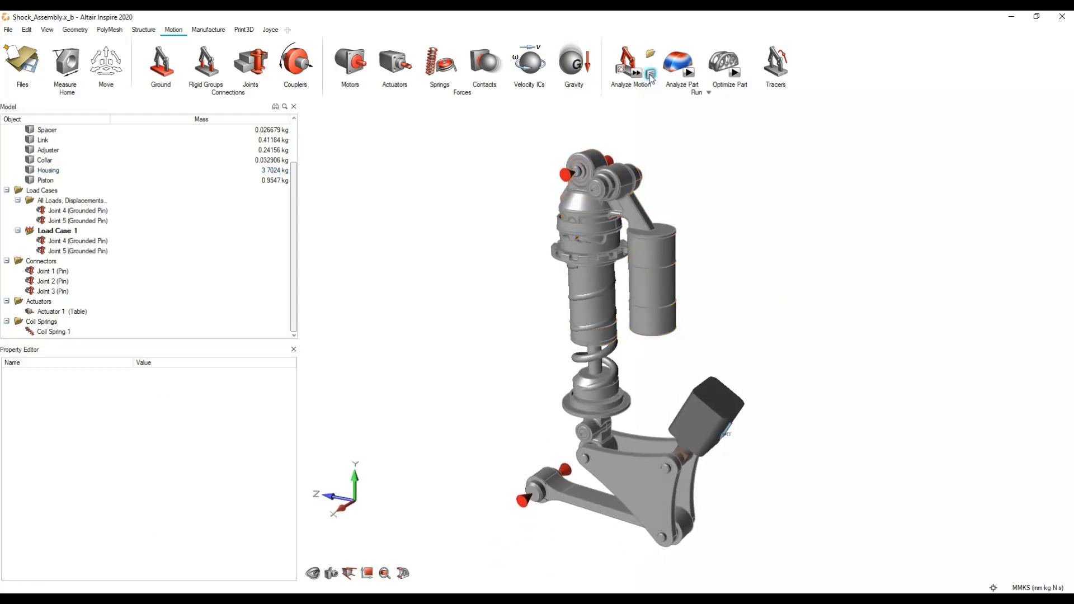
Run a transient motion analysis with a 5 s end time, 30 Hz output rate and animation while solving, and close its settings.
{"action": "left_click", "coordinate": [651, 75]}
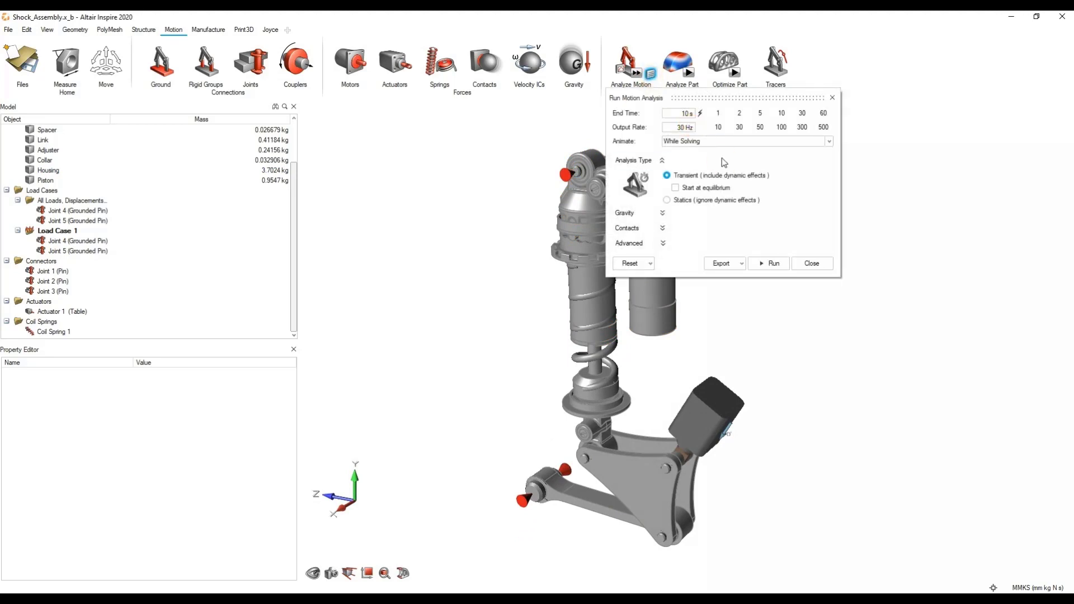
{"action": "left_click", "coordinate": [761, 113]}
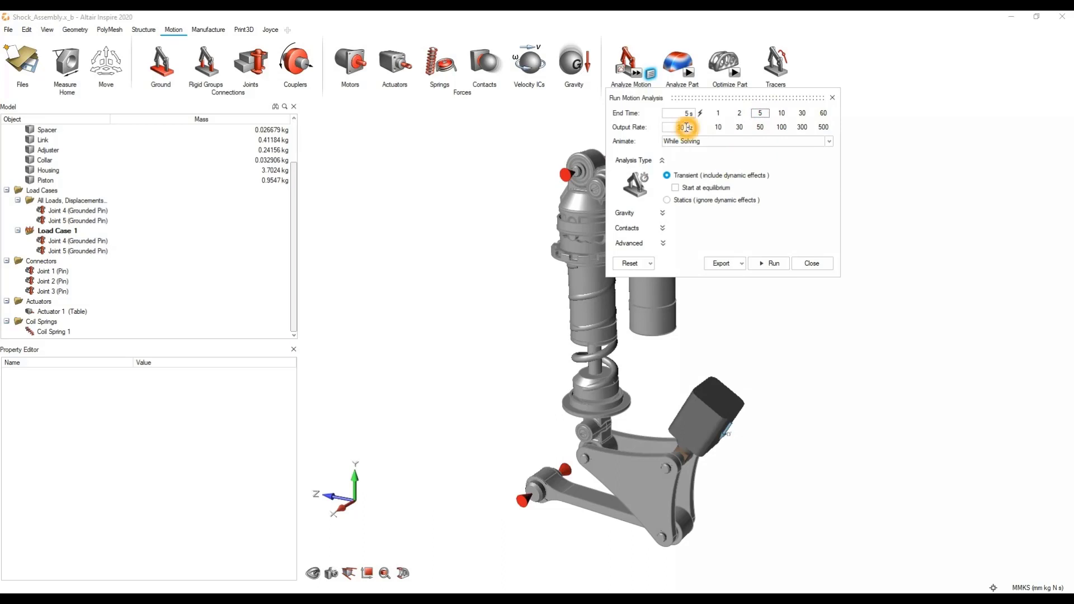
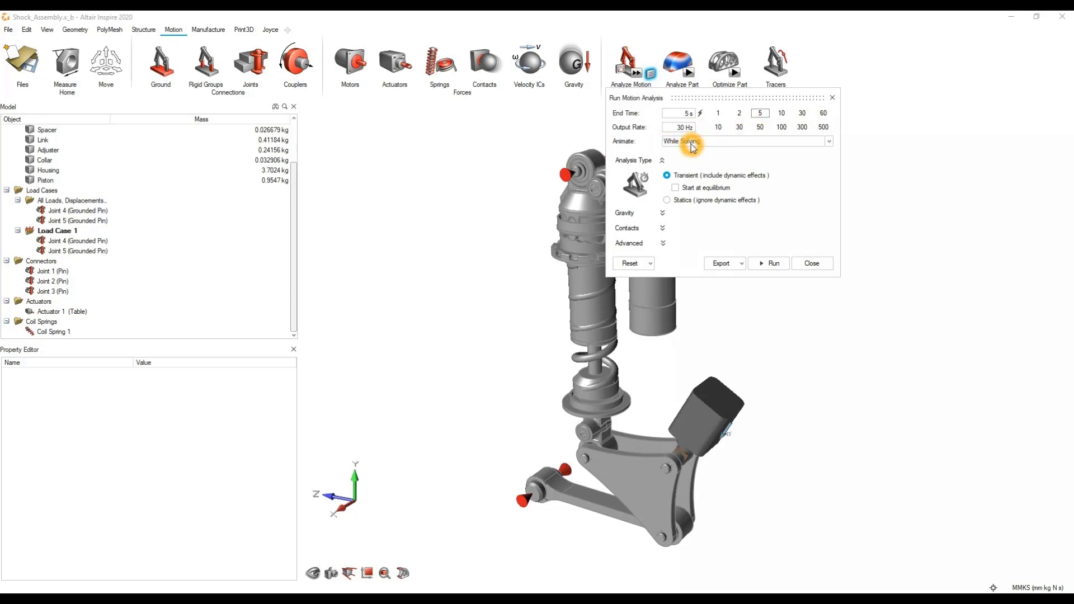
{"action": "left_click", "coordinate": [728, 142]}
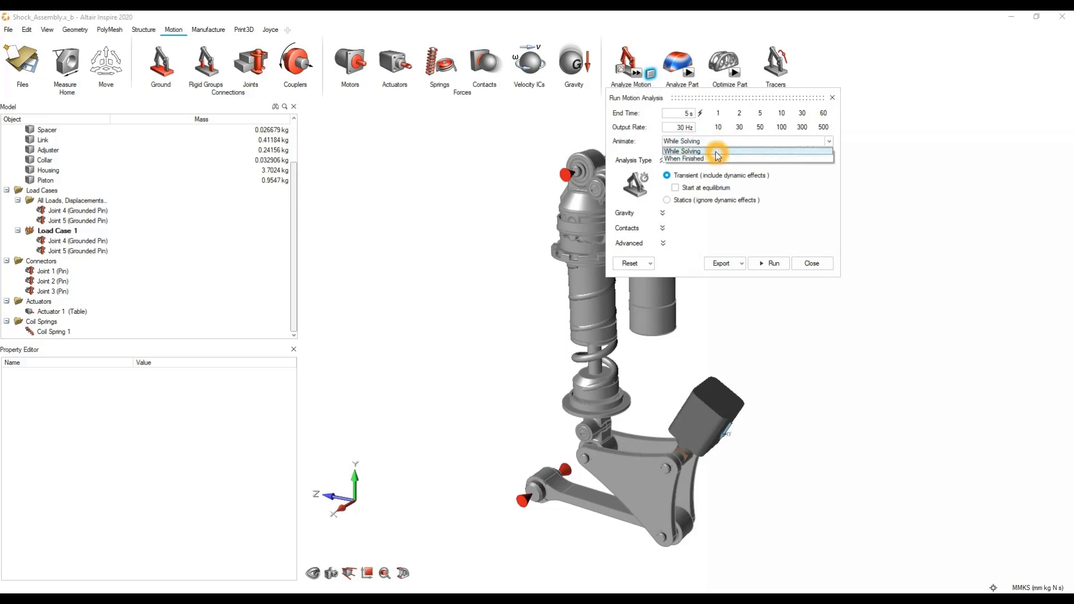
{"action": "left_click", "coordinate": [711, 151]}
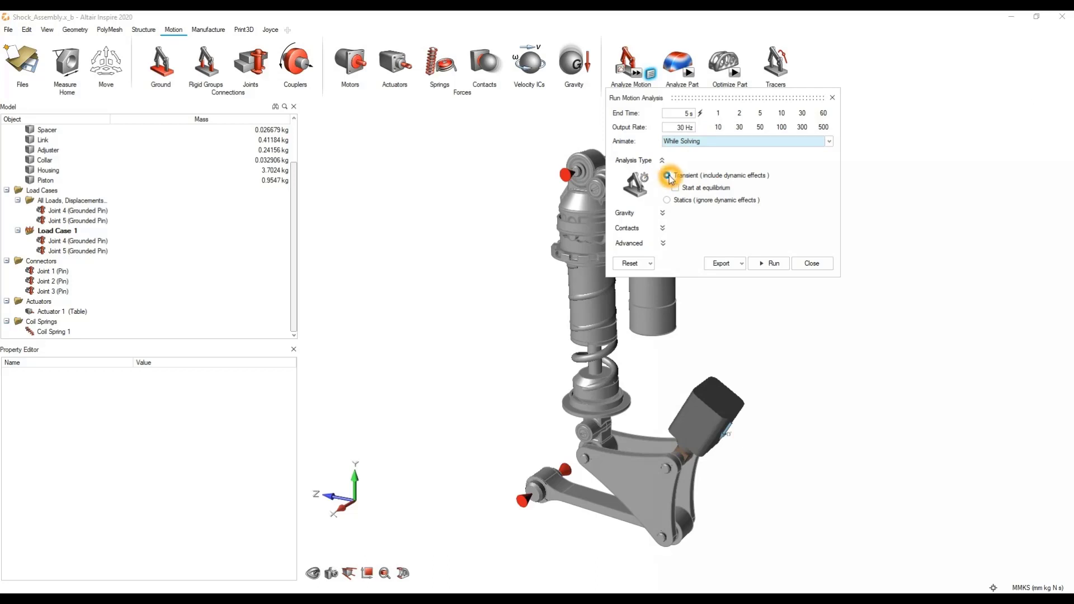
{"action": "left_click", "coordinate": [778, 263]}
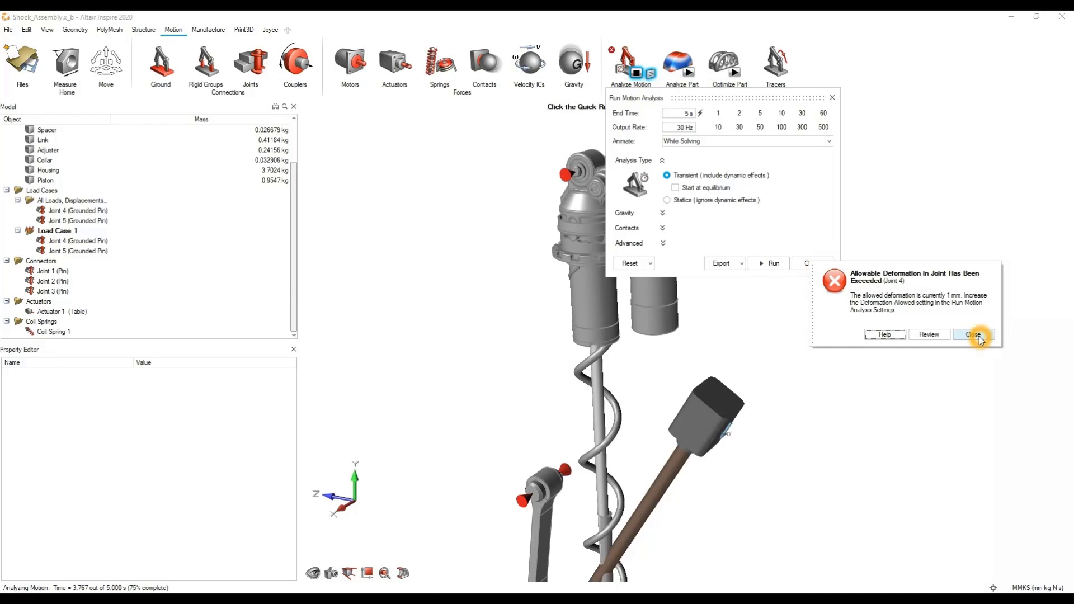
{"action": "left_click", "coordinate": [979, 337]}
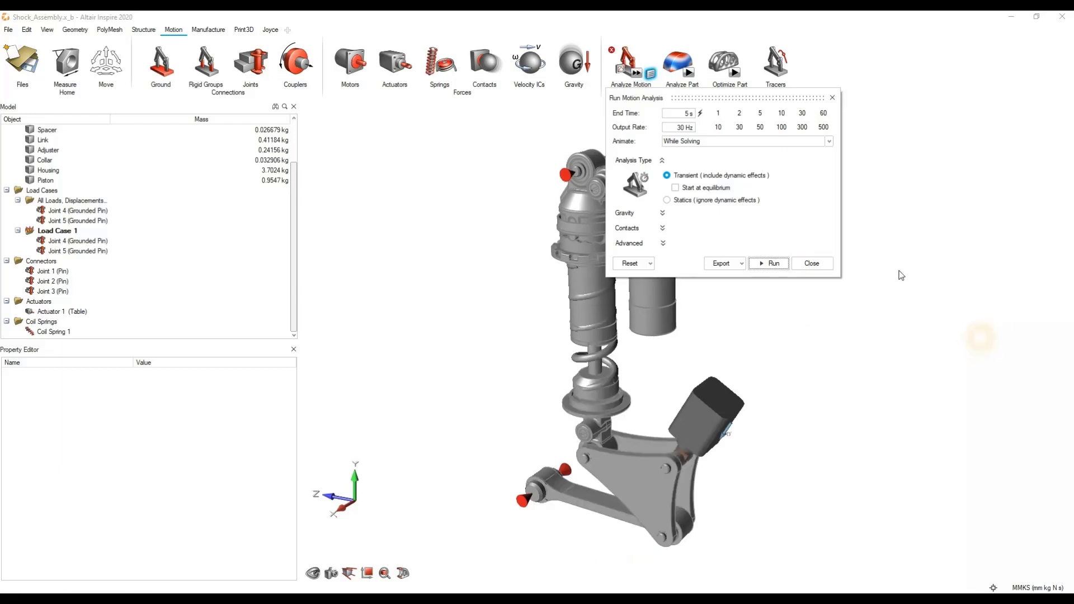
{"action": "left_click", "coordinate": [825, 266]}
Play the motion results, plot the Housing's displacement, and leave the results review.
{"action": "right_click_drag", "start_coordinate": [629, 353], "coordinate": [594, 354]}
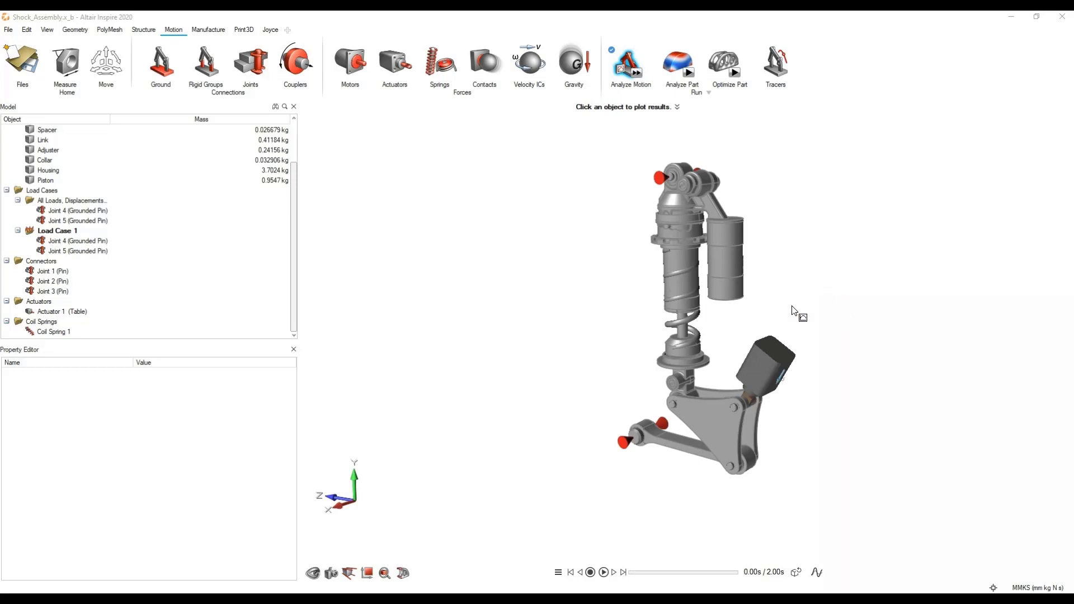
{"action": "left_click", "coordinate": [603, 572]}
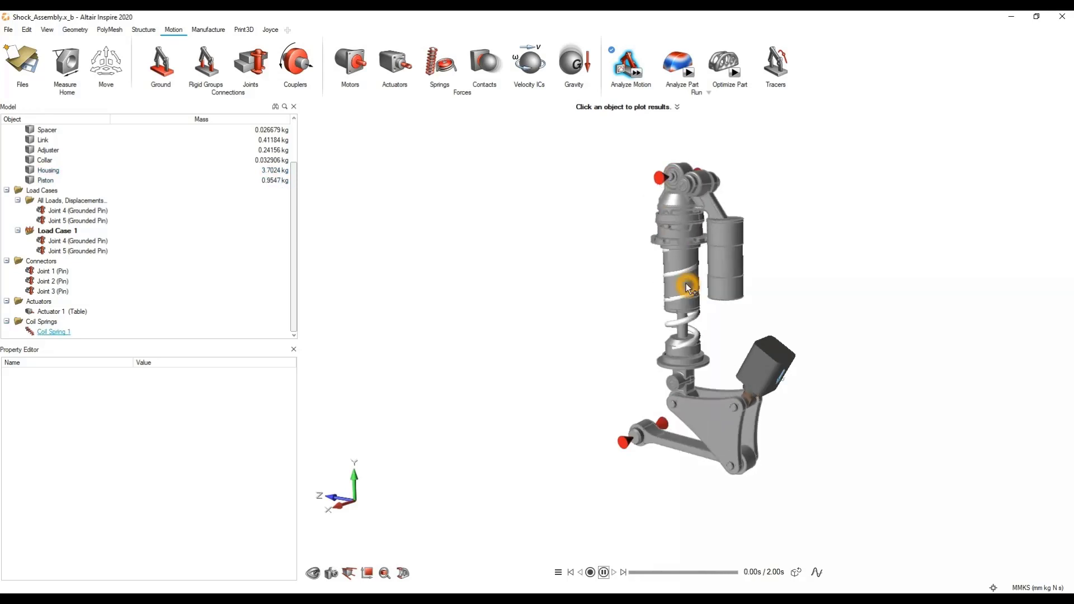
{"action": "left_click", "coordinate": [603, 572]}
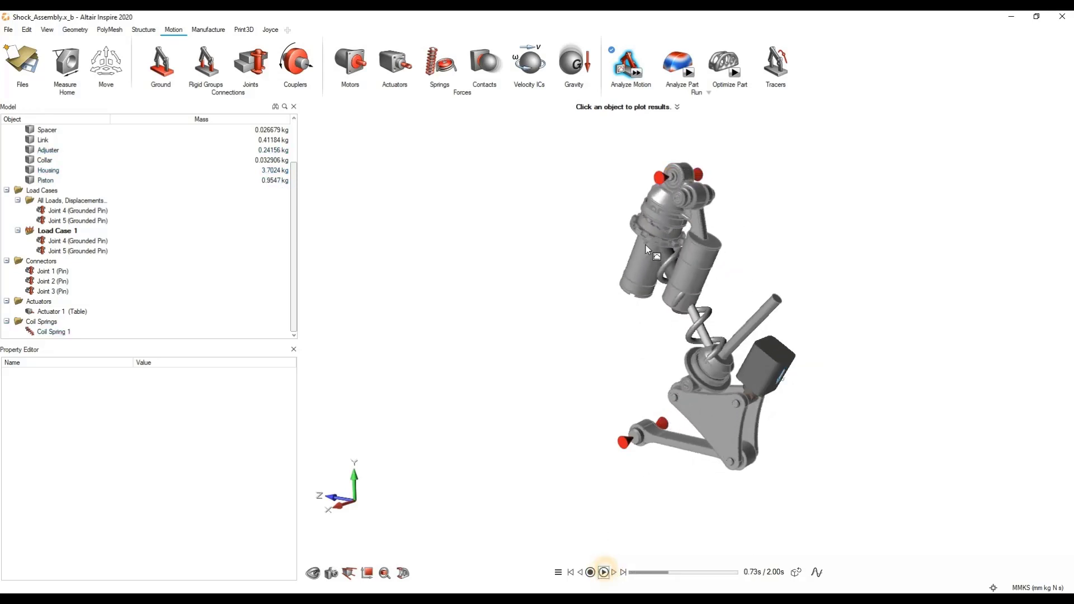
{"action": "left_click", "coordinate": [696, 272]}
{"action": "right_click", "coordinate": [840, 234]}
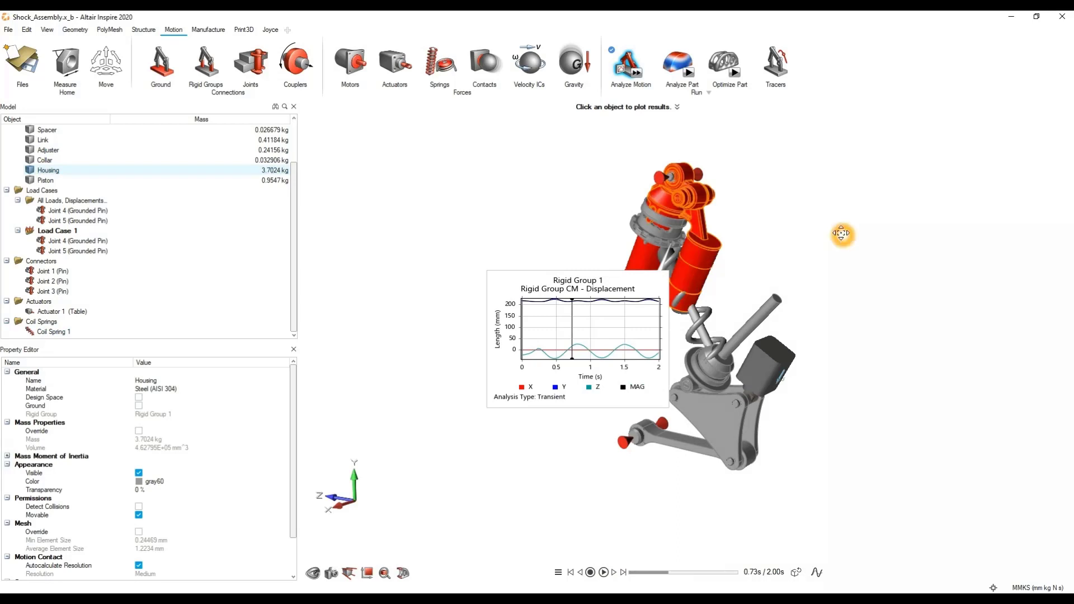
{"action": "left_click", "coordinate": [565, 150]}
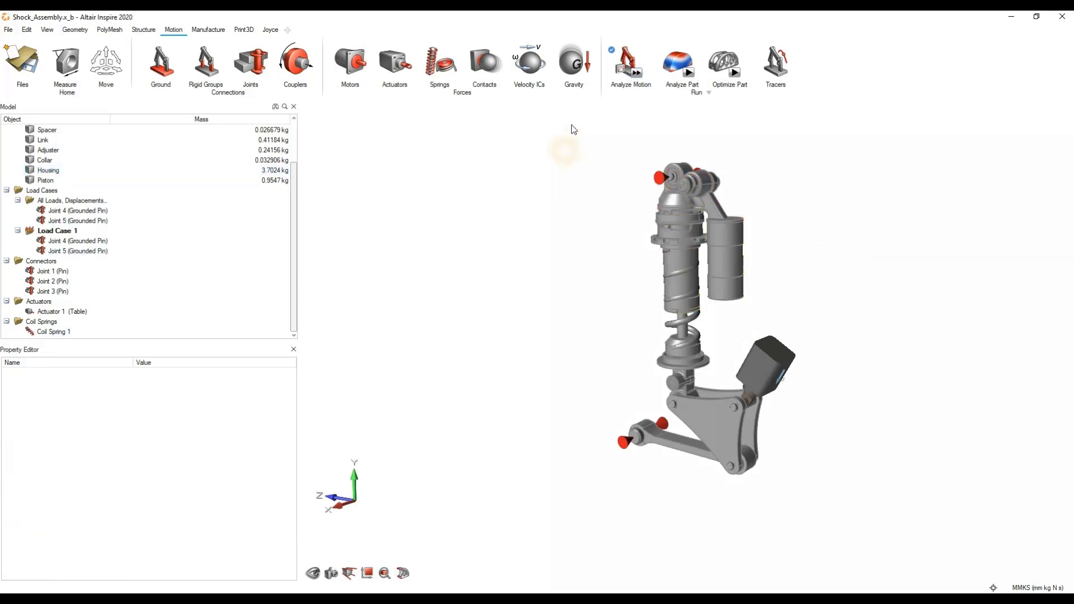
Open the Joints tool and review the existing joints with the feature type kept at Cylindrical Pairs.
{"action": "left_click", "coordinate": [251, 62]}
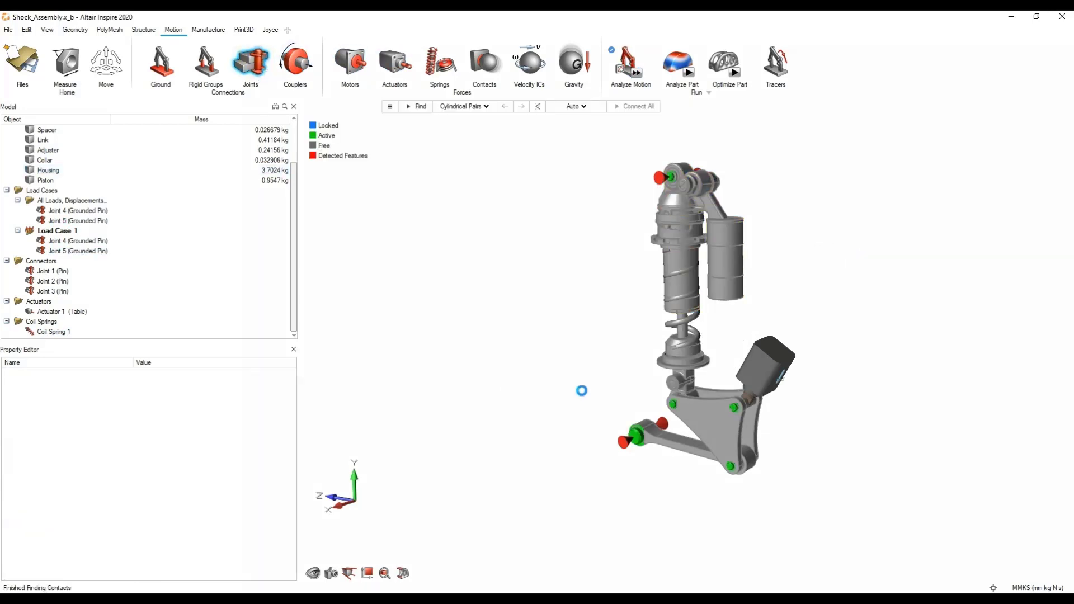
{"action": "middle_click_drag", "start_coordinate": [618, 321], "coordinate": [605, 242]}
{"action": "scroll", "coordinate": [700, 306], "scroll_direction": "up", "scroll_amount": 3}
{"action": "left_click", "coordinate": [538, 106]}
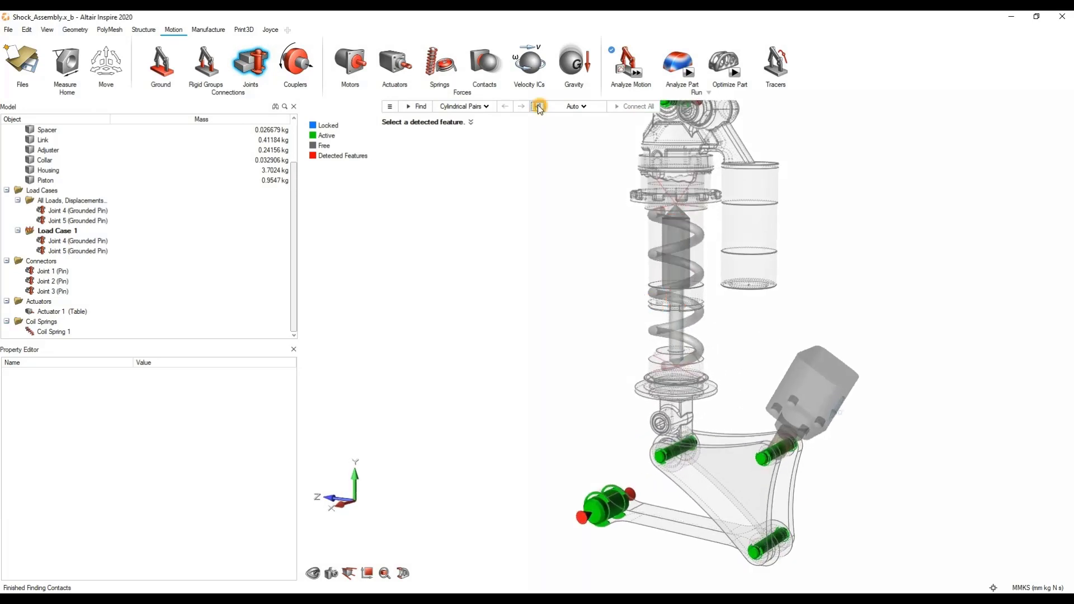
{"action": "left_click", "coordinate": [469, 107]}
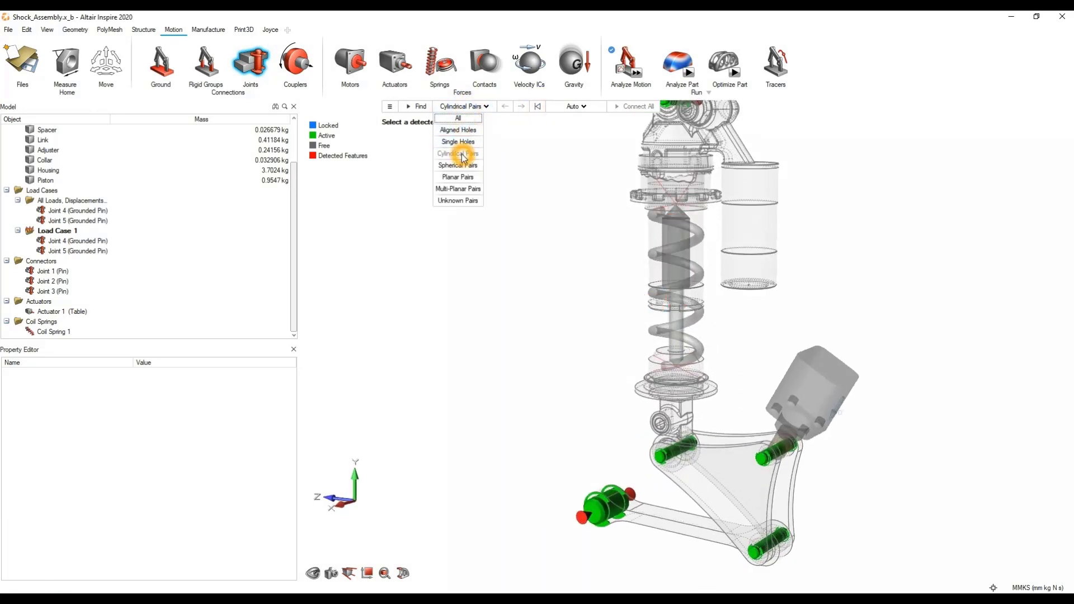
{"action": "left_click", "coordinate": [492, 139]}
Turn off the automatic search distance, leaving it at 2 mm, and find cylindrical pairs between the Piston and the Housing.
{"action": "left_click", "coordinate": [390, 106]}
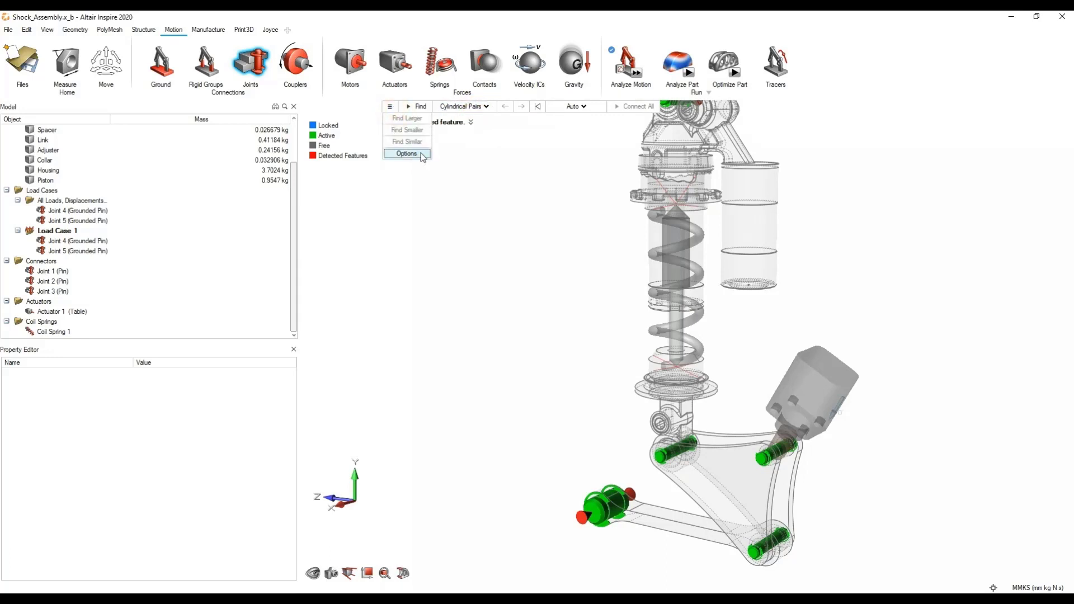
{"action": "left_click", "coordinate": [407, 154]}
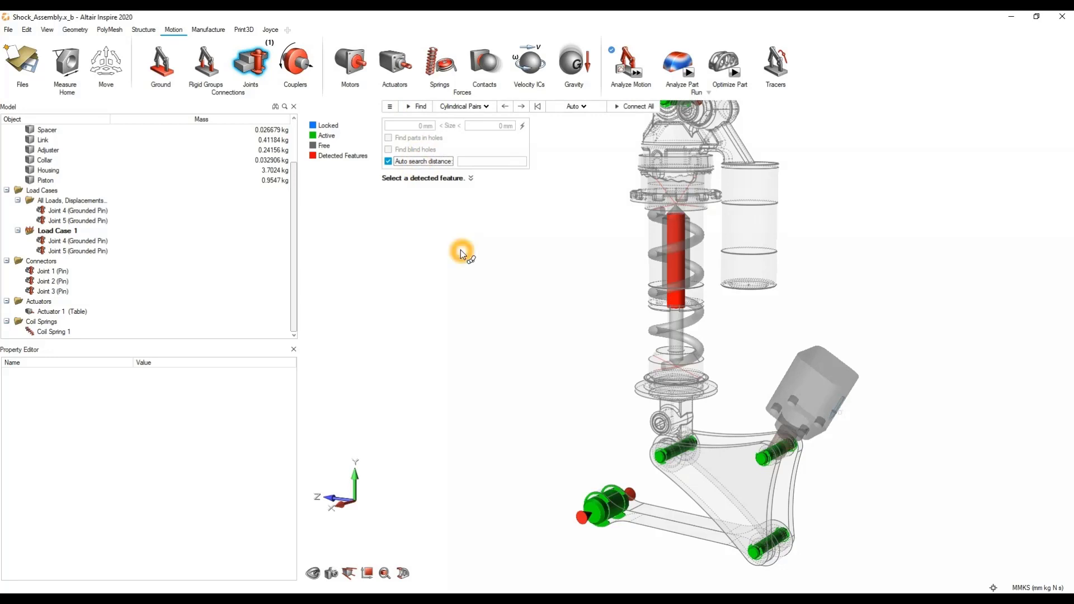
{"action": "left_click", "coordinate": [417, 165]}
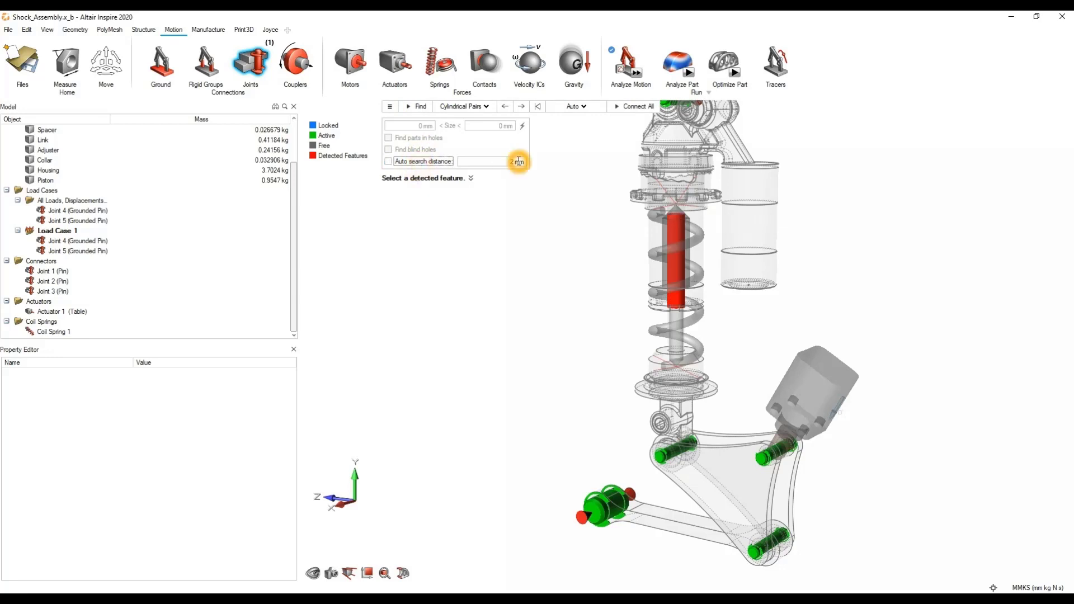
{"action": "left_click", "coordinate": [423, 106]}
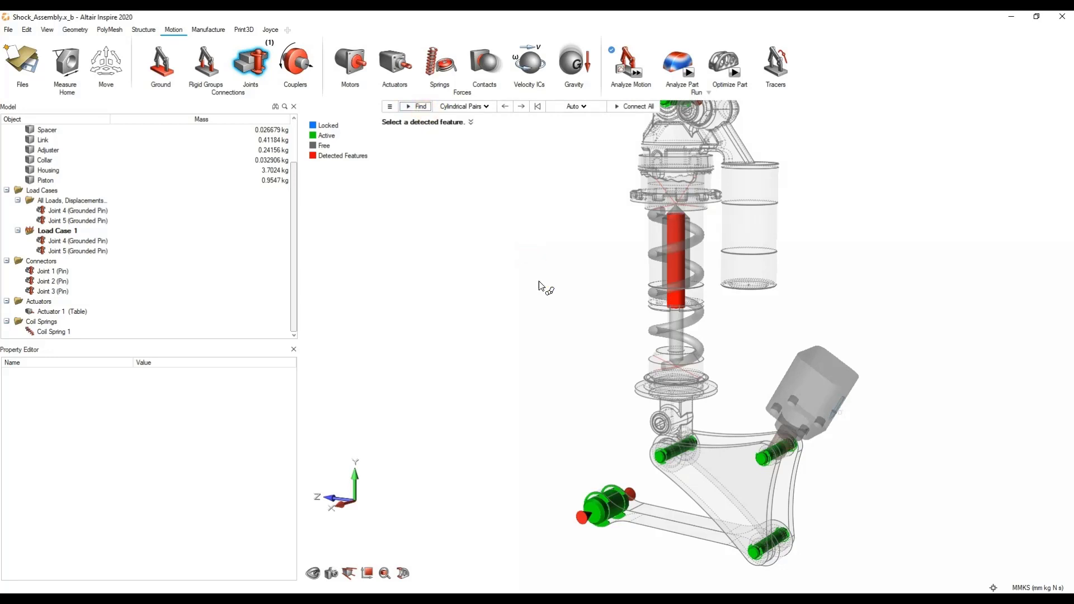
{"action": "scroll", "coordinate": [608, 291], "scroll_direction": "down", "scroll_amount": 4}
{"action": "right_click_drag", "start_coordinate": [607, 290], "coordinate": [592, 349]}
{"action": "middle_click_drag", "start_coordinate": [591, 349], "coordinate": [625, 340]}
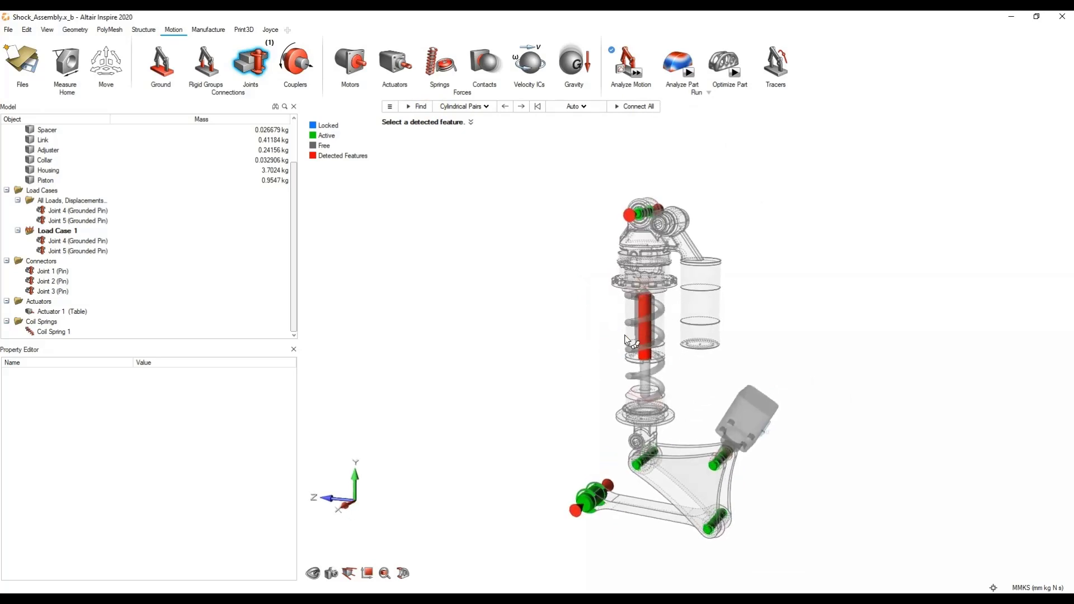
Create a cylindrical joint on the detected feature between the Piston and Housing, and leave the Joints tool.
{"action": "scroll", "coordinate": [625, 336], "scroll_direction": "up", "scroll_amount": 5}
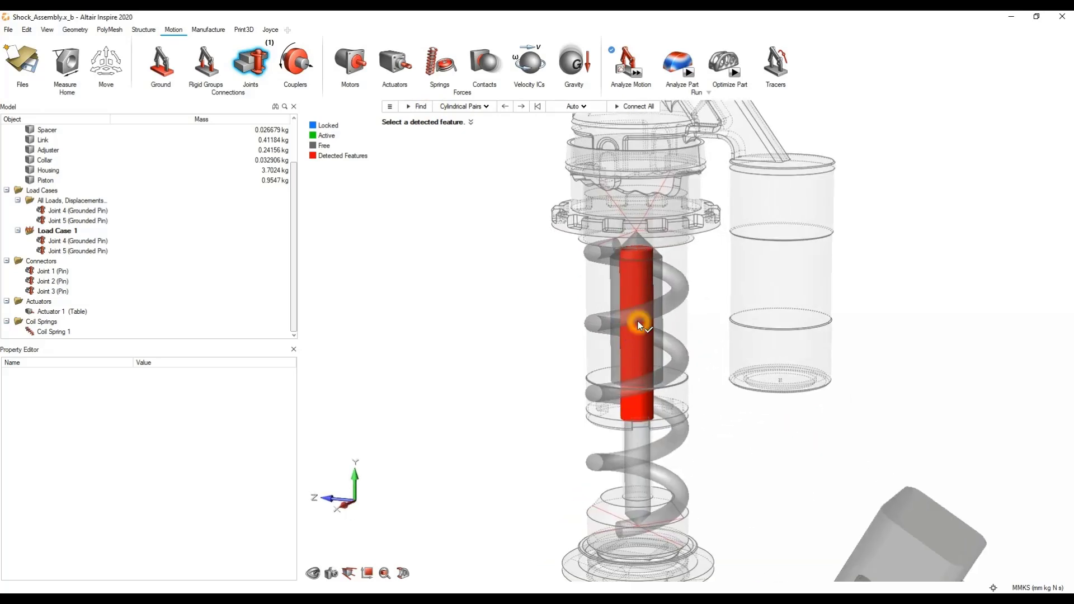
{"action": "scroll", "coordinate": [640, 324], "scroll_direction": "down", "scroll_amount": 3}
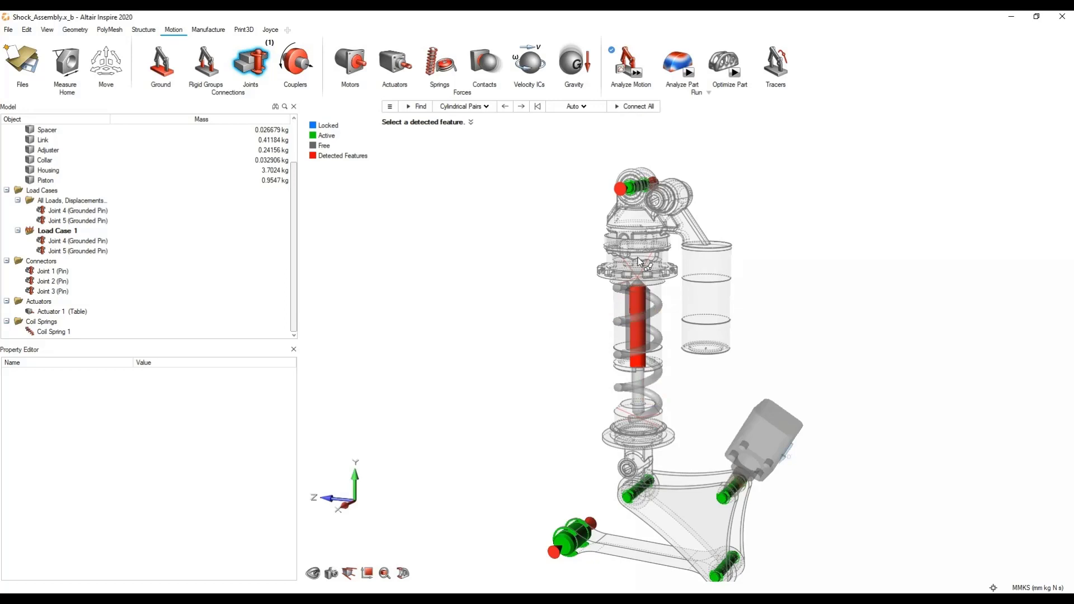
{"action": "left_click", "coordinate": [639, 343]}
{"action": "left_click", "coordinate": [640, 334]}
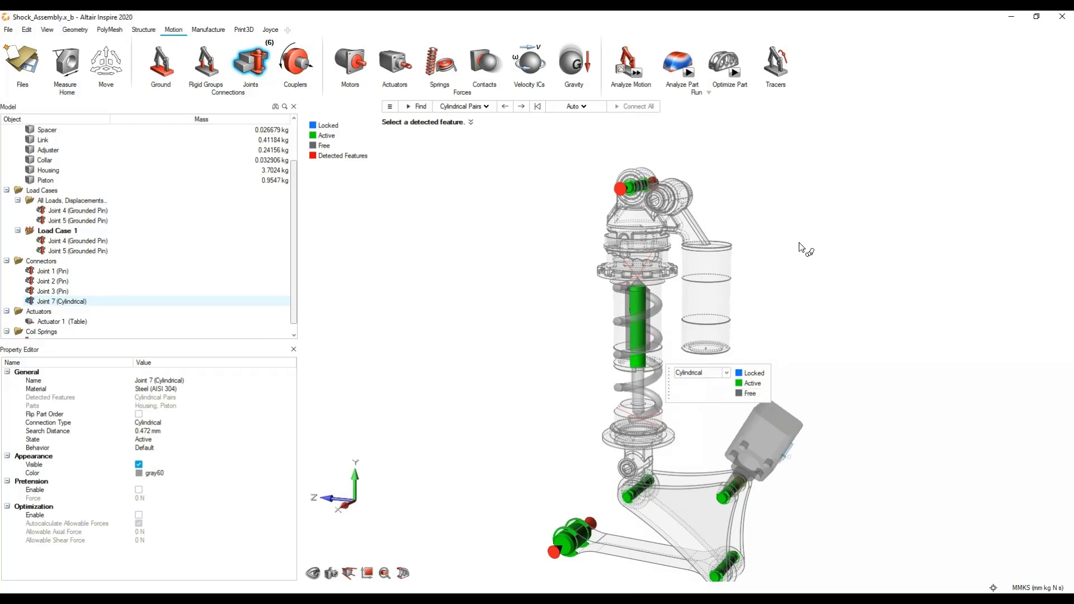
{"action": "key", "text": "Escape"}
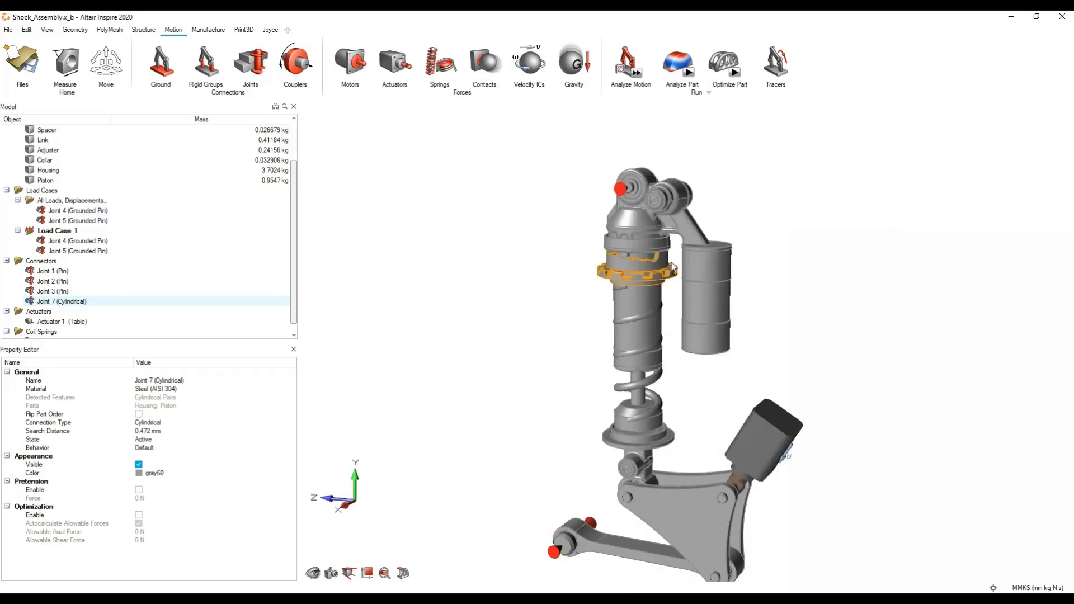
Rerun the motion analysis with the added cylindrical joint, and close the analysis settings.
{"action": "left_click", "coordinate": [638, 76]}
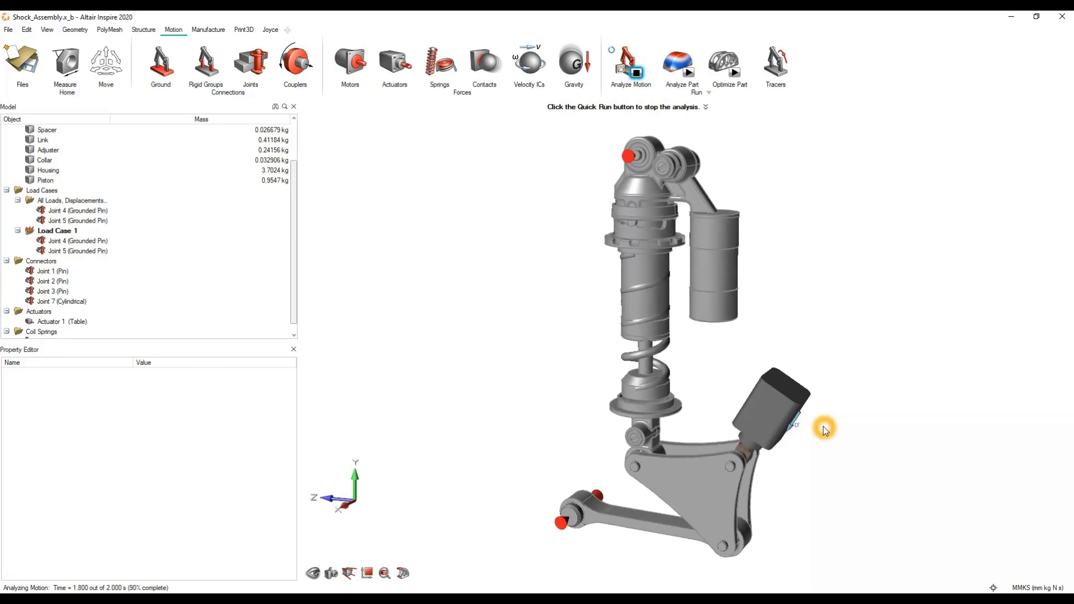
{"action": "left_click", "coordinate": [636, 72]}
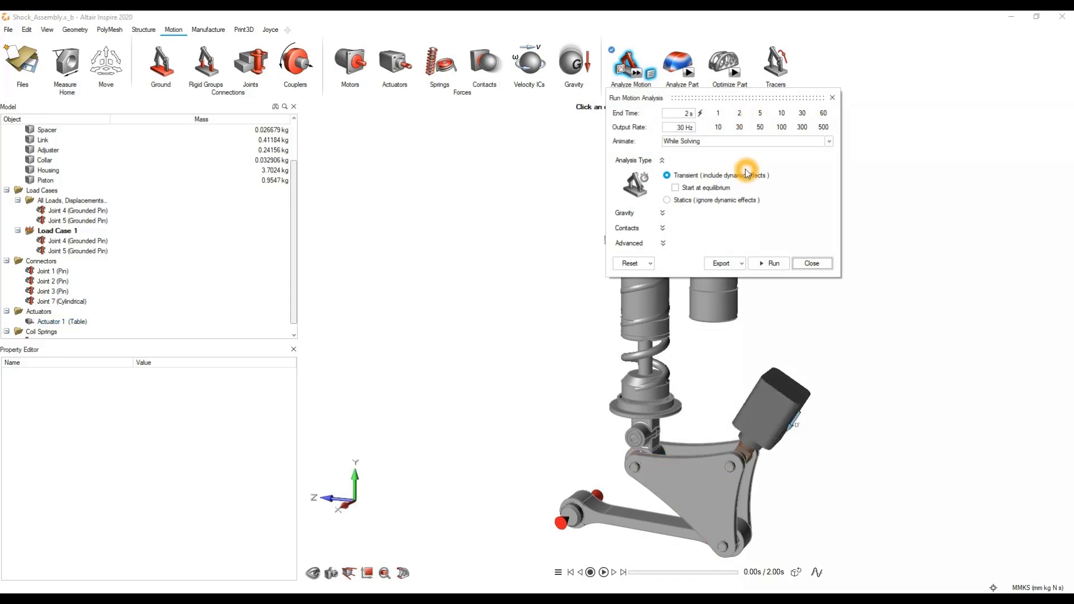
{"action": "left_click", "coordinate": [810, 264]}
Play back the new motion results, pausing and resuming the animation to check the shock absorber's movement.
{"action": "left_click", "coordinate": [608, 572]}
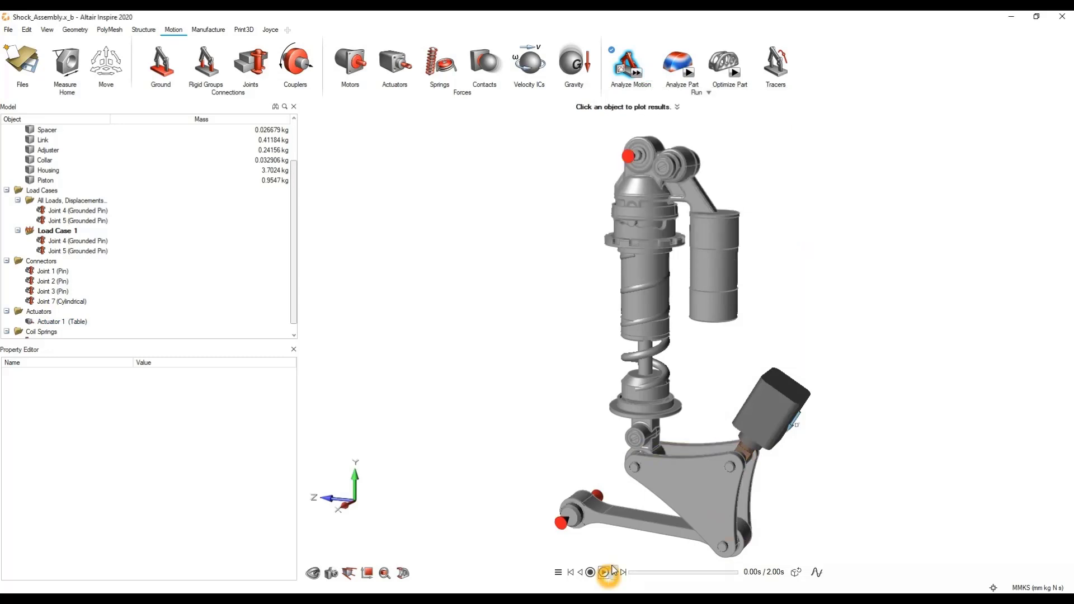
{"action": "left_click", "coordinate": [832, 389]}
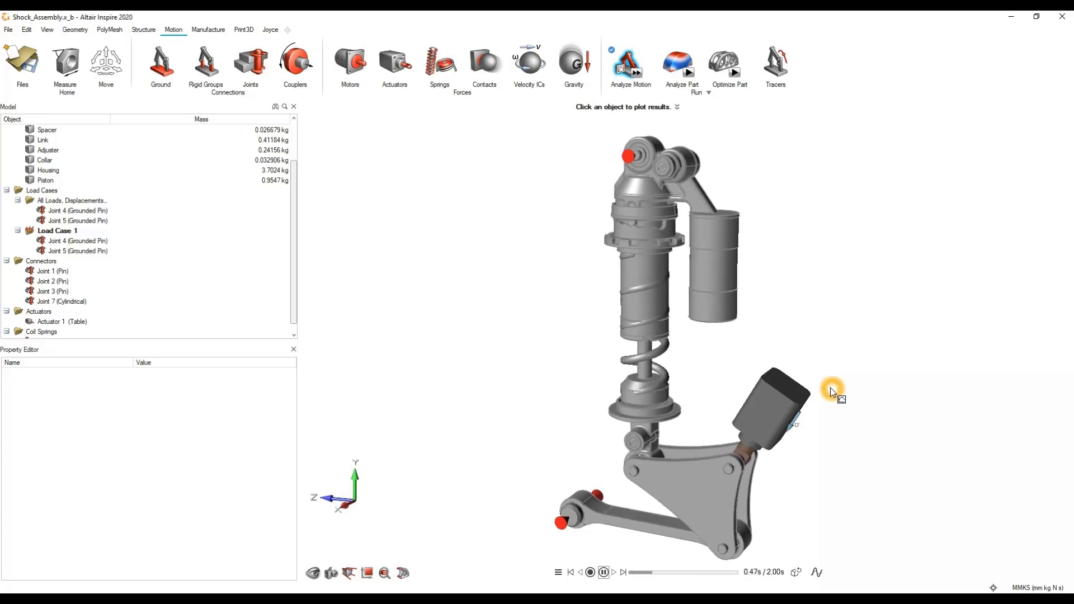
{"action": "left_click", "coordinate": [604, 573]}
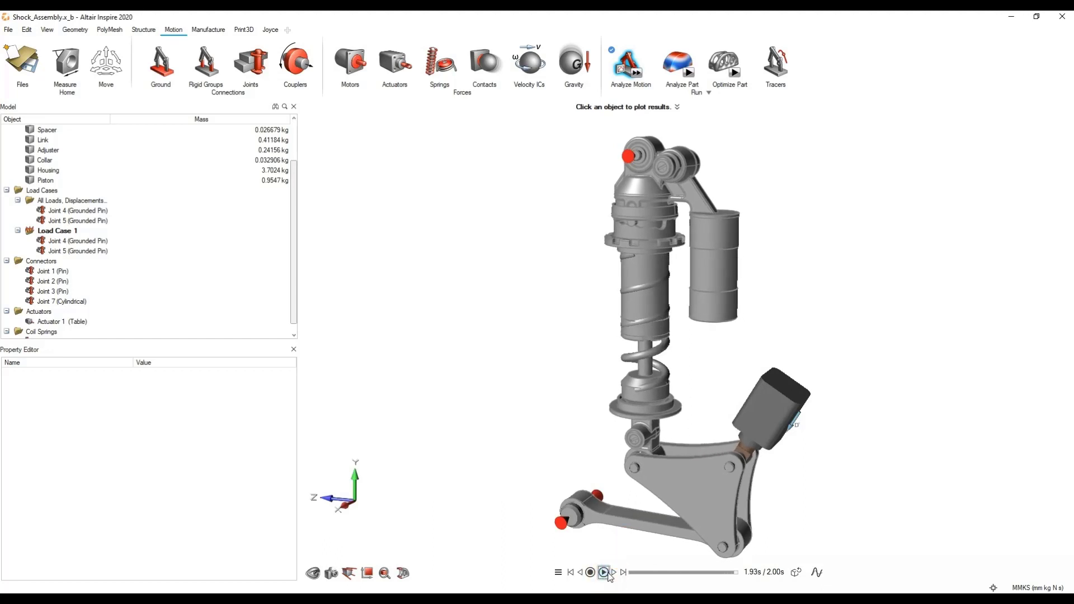
{"action": "left_click", "coordinate": [603, 572]}
{"action": "left_click", "coordinate": [669, 485]}
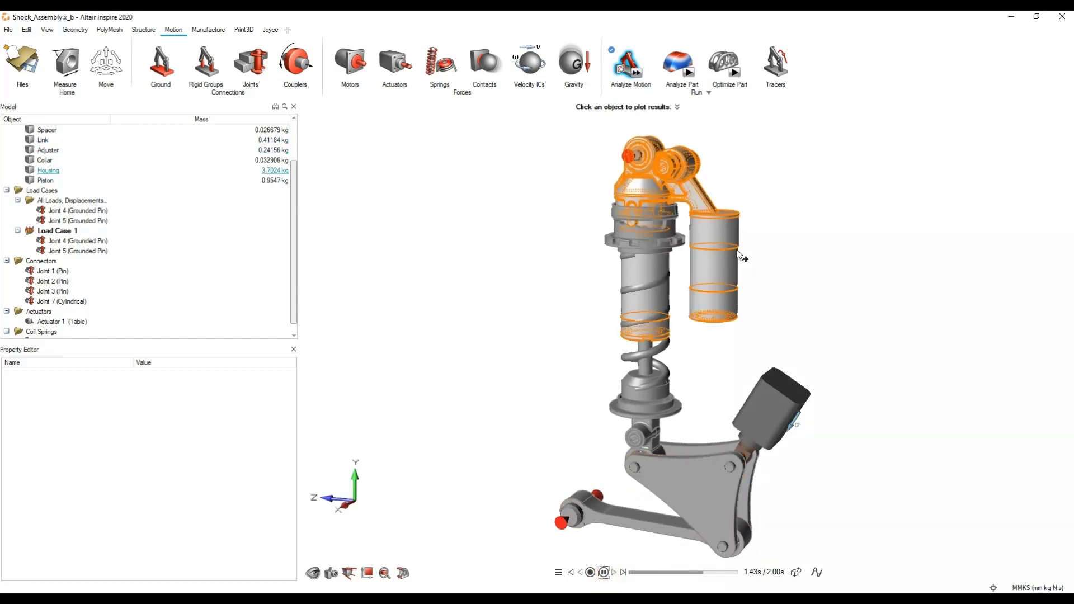
Plot the Housing's CM displacement, and switch the plot to CM Velocity and CM Acceleration.
{"action": "left_click", "coordinate": [724, 261]}
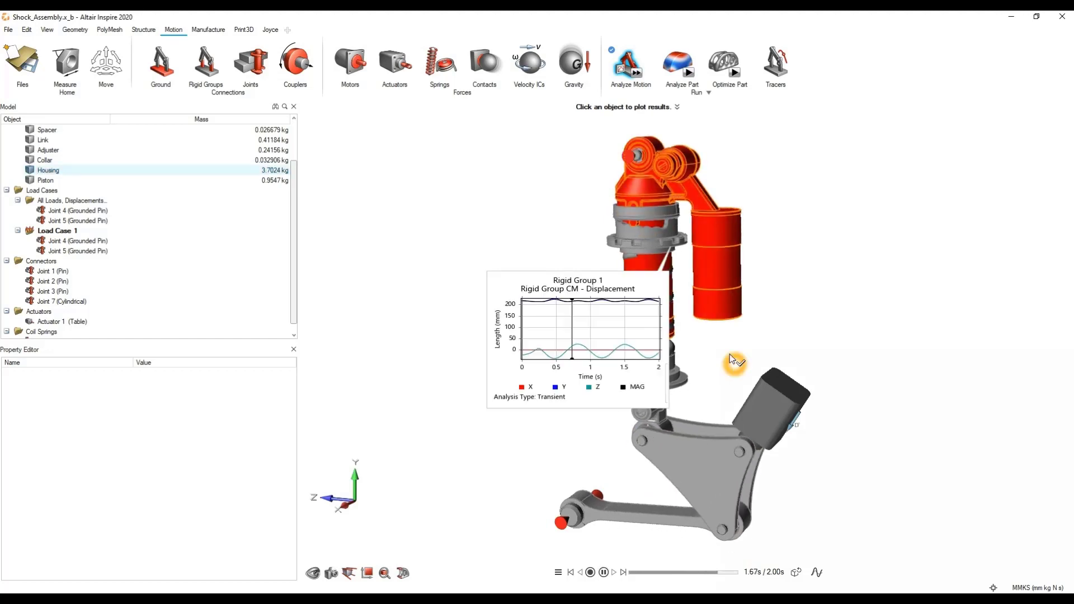
{"action": "left_click", "coordinate": [562, 334]}
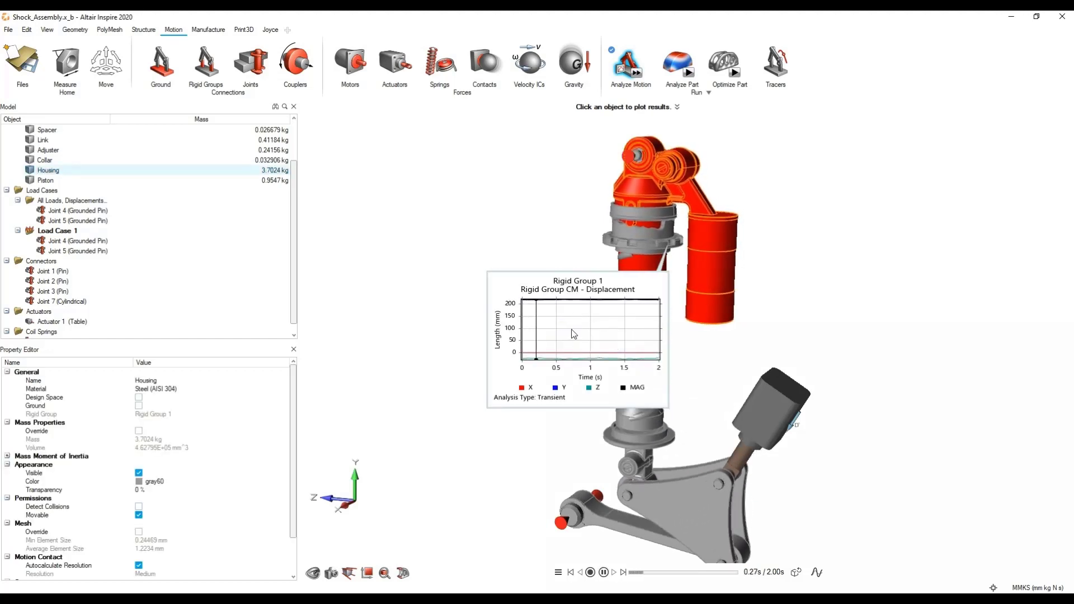
{"action": "left_click", "coordinate": [572, 332]}
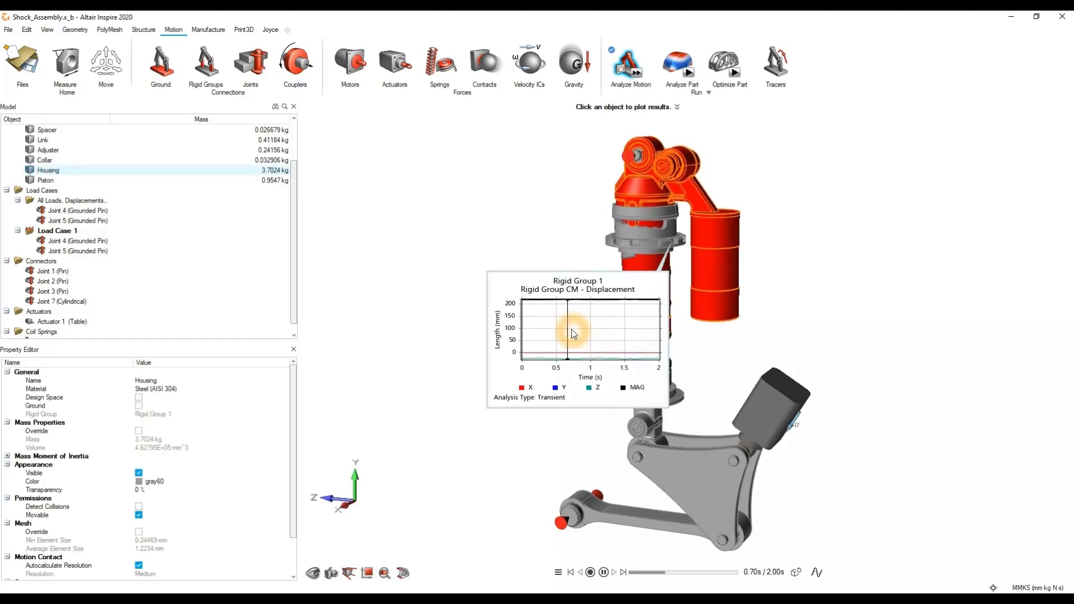
{"action": "right_click", "coordinate": [571, 330]}
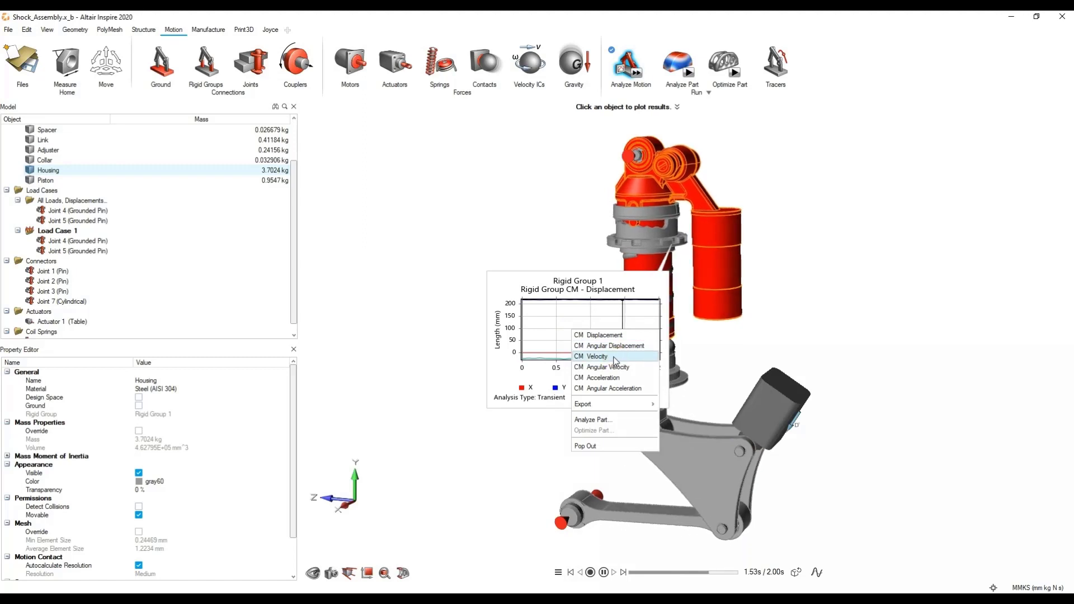
{"action": "left_click", "coordinate": [615, 357]}
{"action": "right_click", "coordinate": [575, 342]}
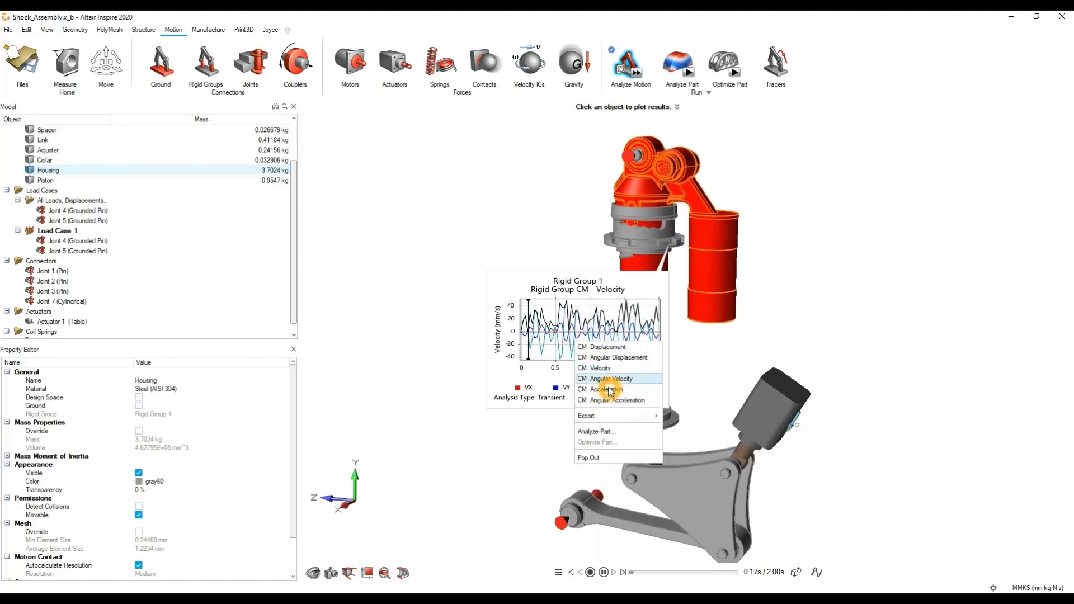
{"action": "left_click", "coordinate": [610, 390]}
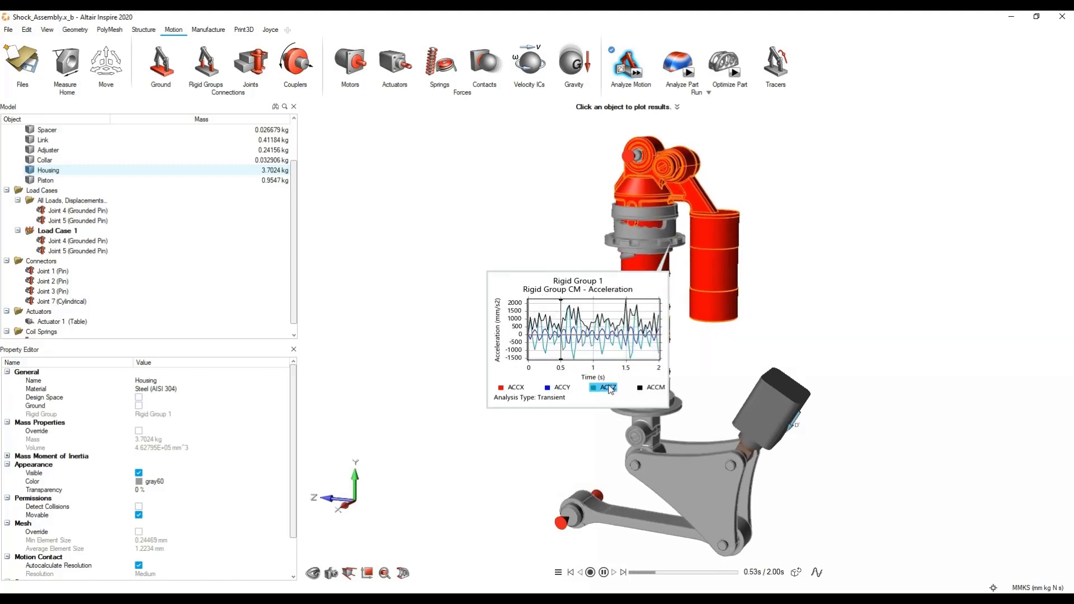
Review the export options of the Housing's acceleration plot without exporting anything.
{"action": "right_click", "coordinate": [571, 344]}
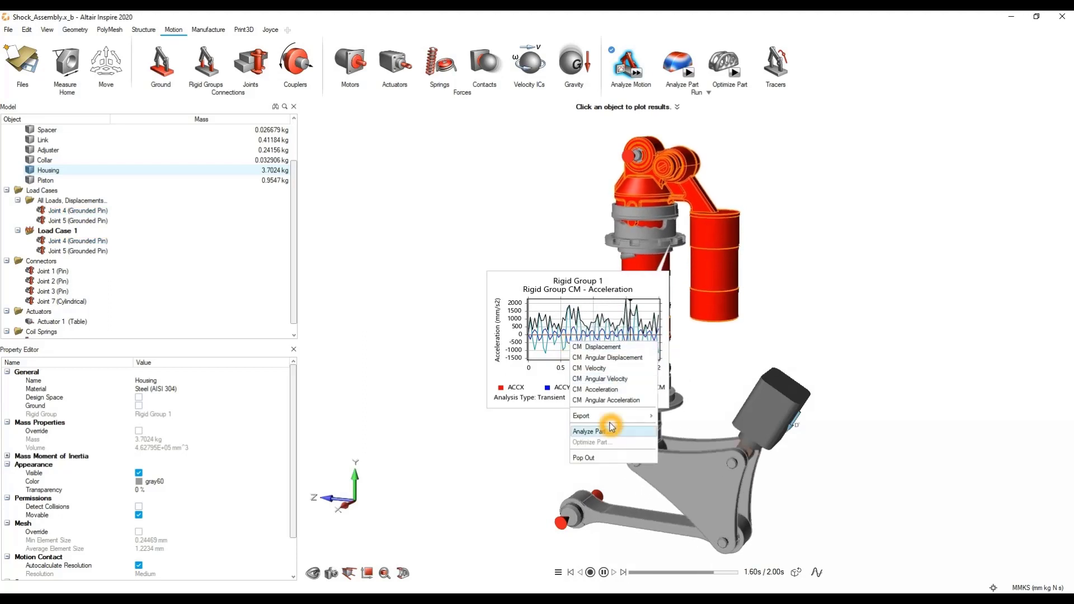
{"action": "mouse_move", "coordinate": [613, 421]}
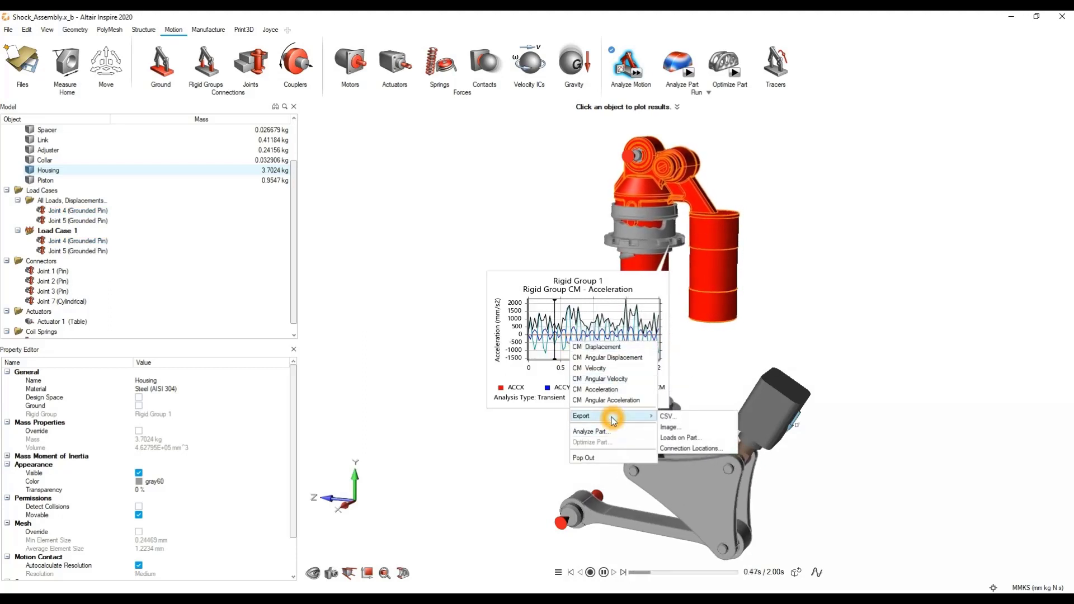
{"action": "left_click", "coordinate": [685, 442]}
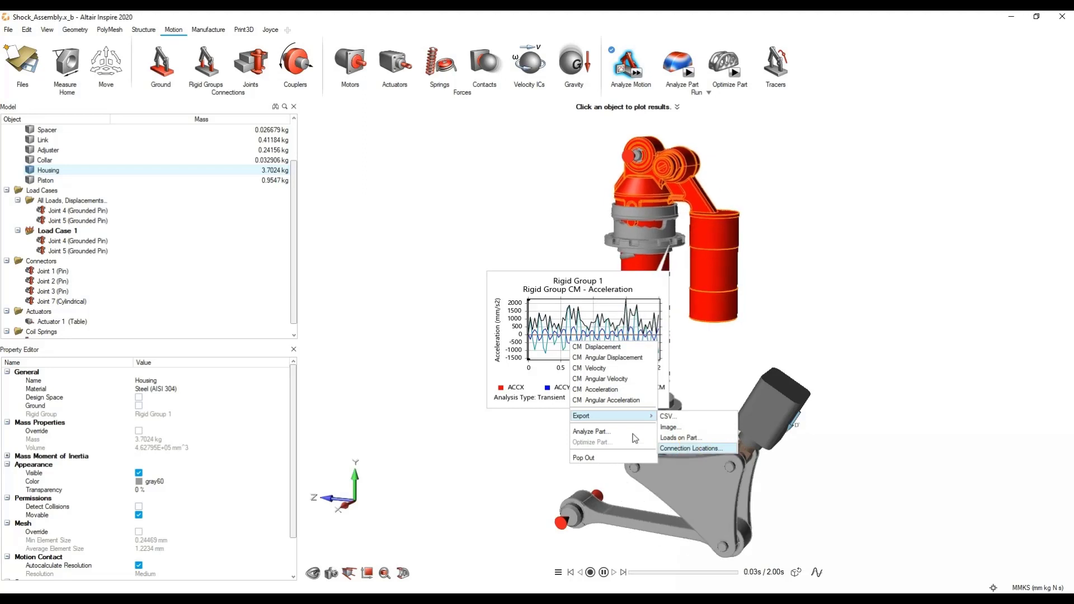
{"action": "left_click", "coordinate": [829, 304]}
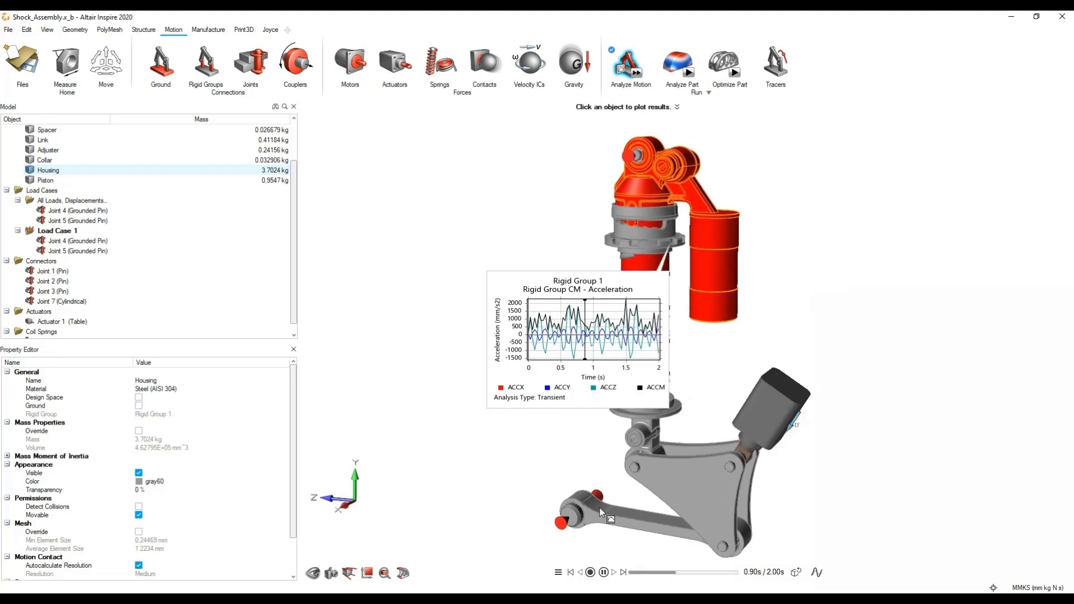
Pause the animation, and reopen and dismiss the Housing's acceleration plot.
{"action": "left_click", "coordinate": [604, 572]}
{"action": "left_click", "coordinate": [759, 334]}
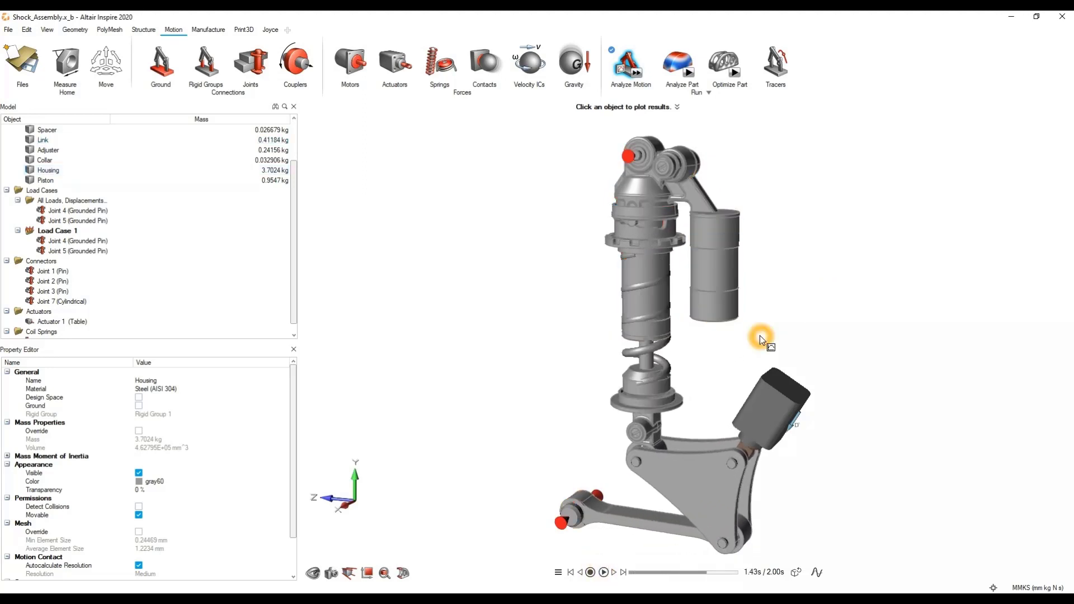
{"action": "left_click", "coordinate": [717, 273]}
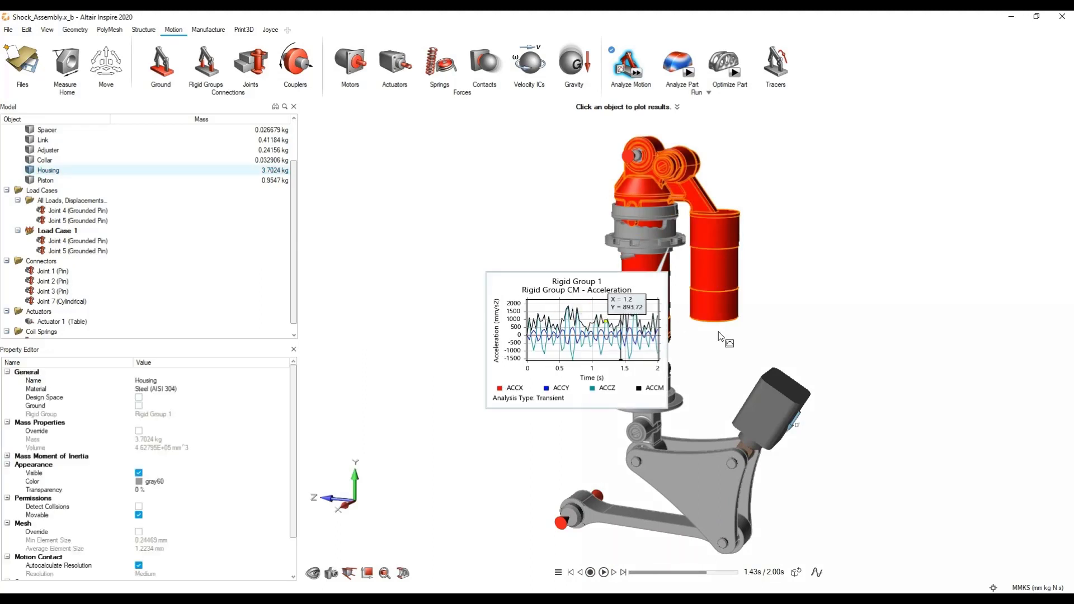
{"action": "left_click", "coordinate": [742, 335]}
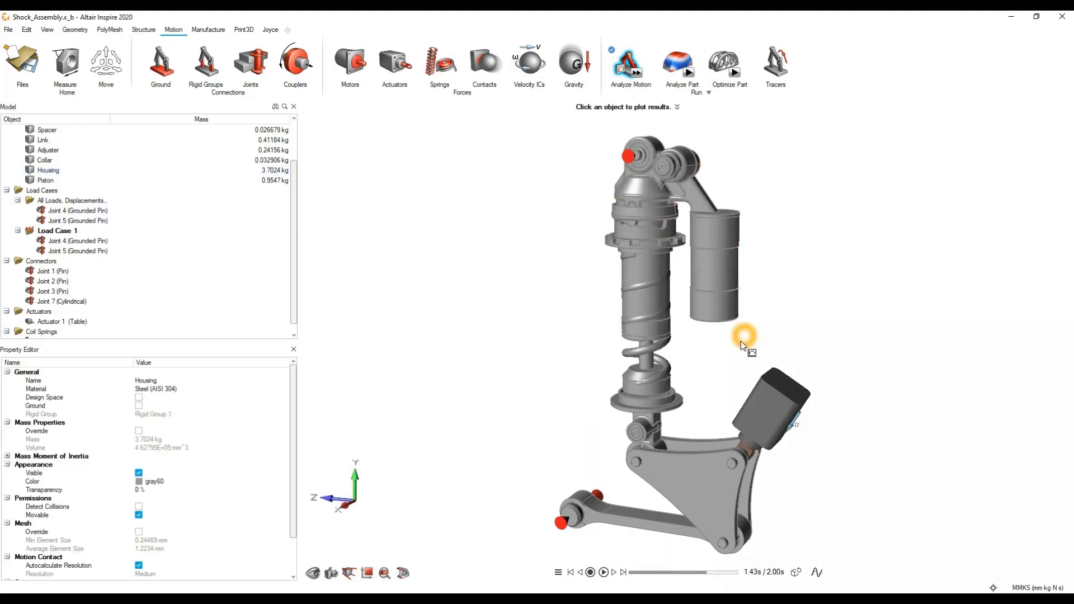
Plot the force in Joint 1, the pin between the brackets and the Spacer, and set the animation time to 0.5 s on the plot.
{"action": "left_click", "coordinate": [635, 463]}
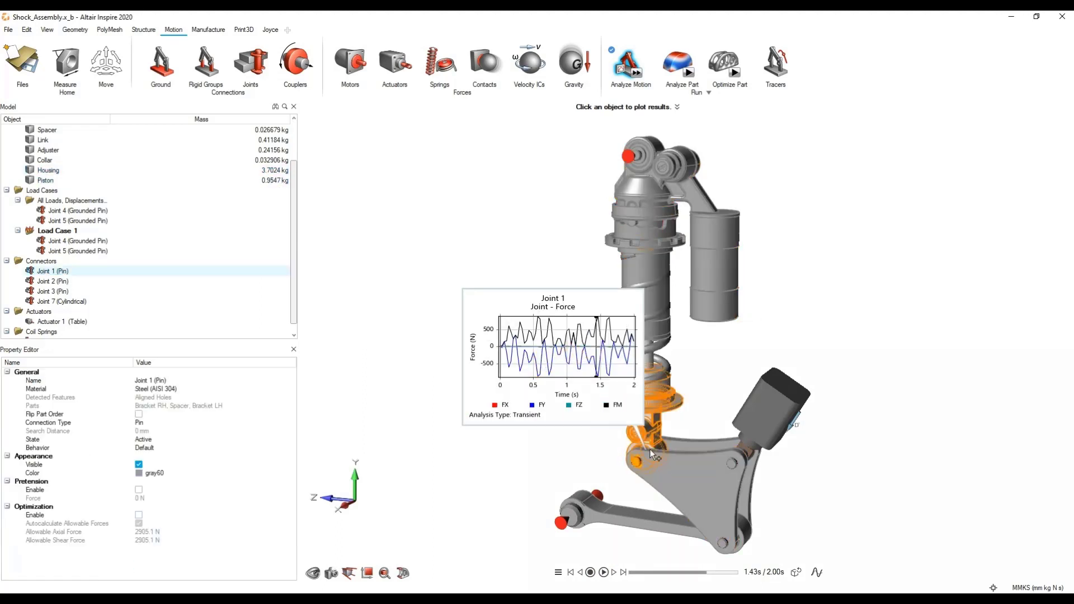
{"action": "scroll", "coordinate": [649, 453], "scroll_direction": "up", "scroll_amount": 6}
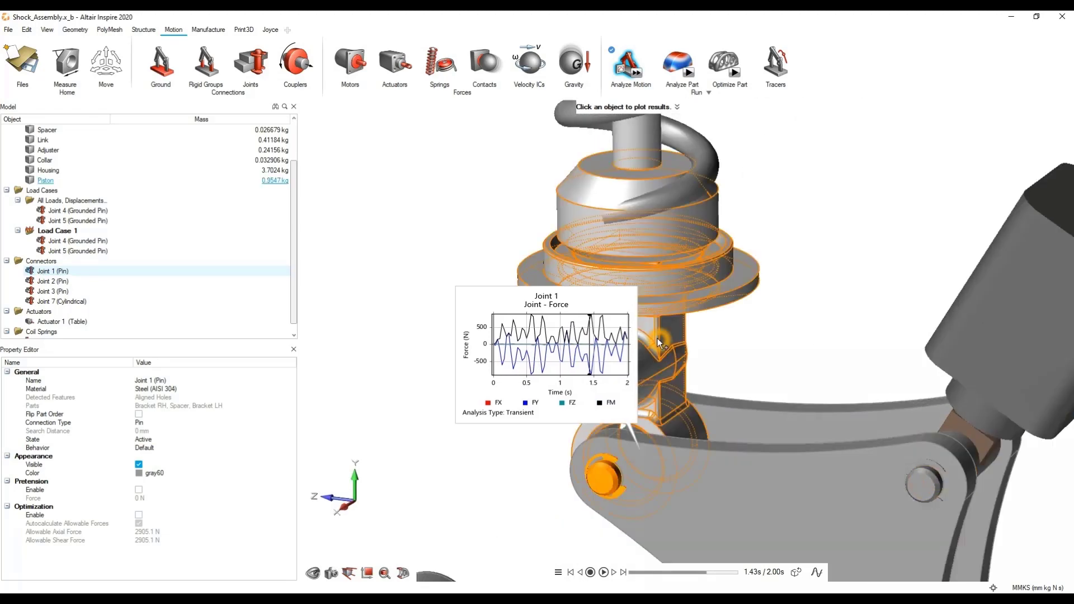
{"action": "scroll", "coordinate": [705, 368], "scroll_direction": "down", "scroll_amount": 5}
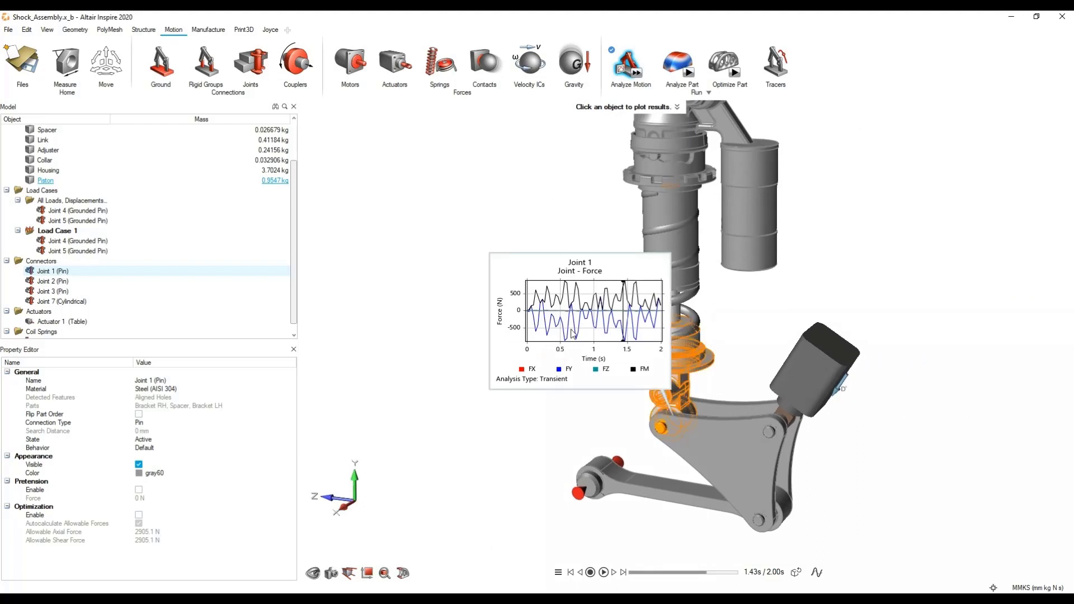
{"action": "right_click", "coordinate": [562, 312]}
{"action": "left_click", "coordinate": [560, 308]}
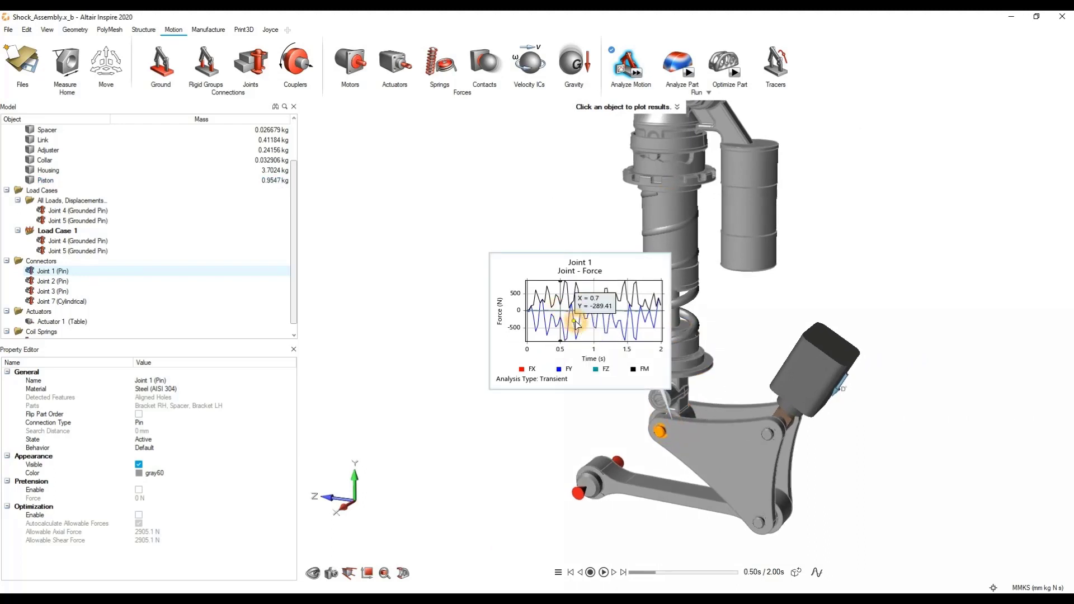
Switch the Joint 1 plot to torque and to displacement, and close the plot.
{"action": "right_click", "coordinate": [575, 320]}
{"action": "mouse_move", "coordinate": [587, 326]}
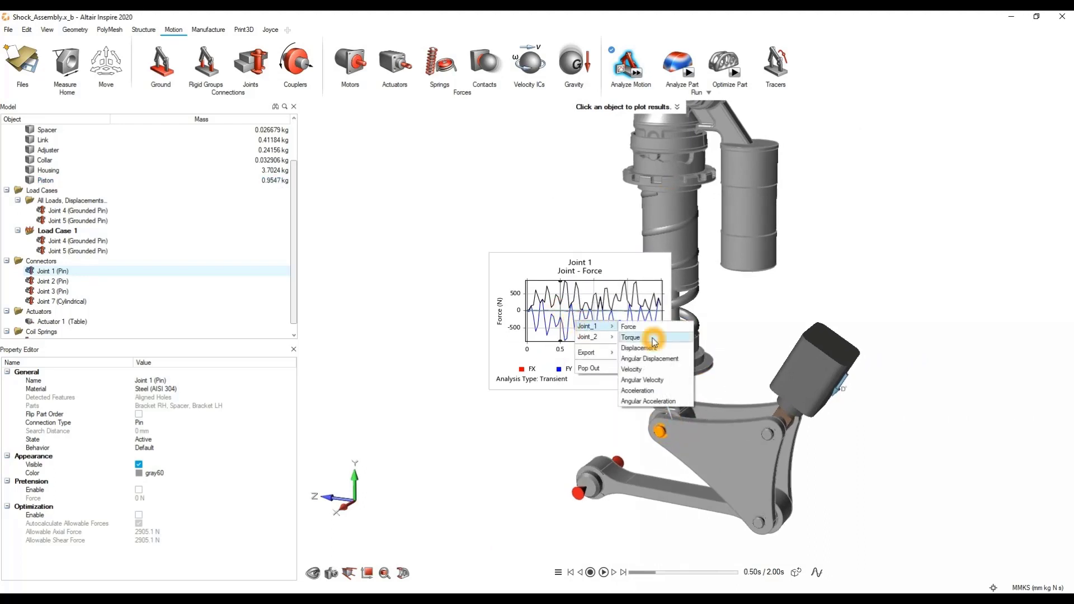
{"action": "left_click", "coordinate": [630, 337]}
{"action": "right_click", "coordinate": [582, 327]}
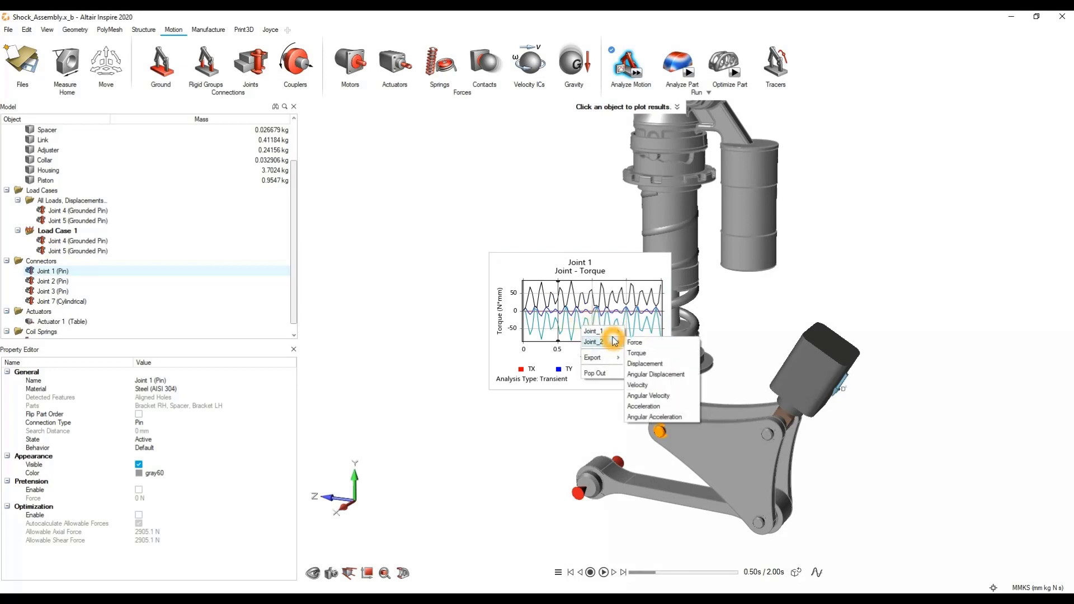
{"action": "mouse_move", "coordinate": [619, 335]}
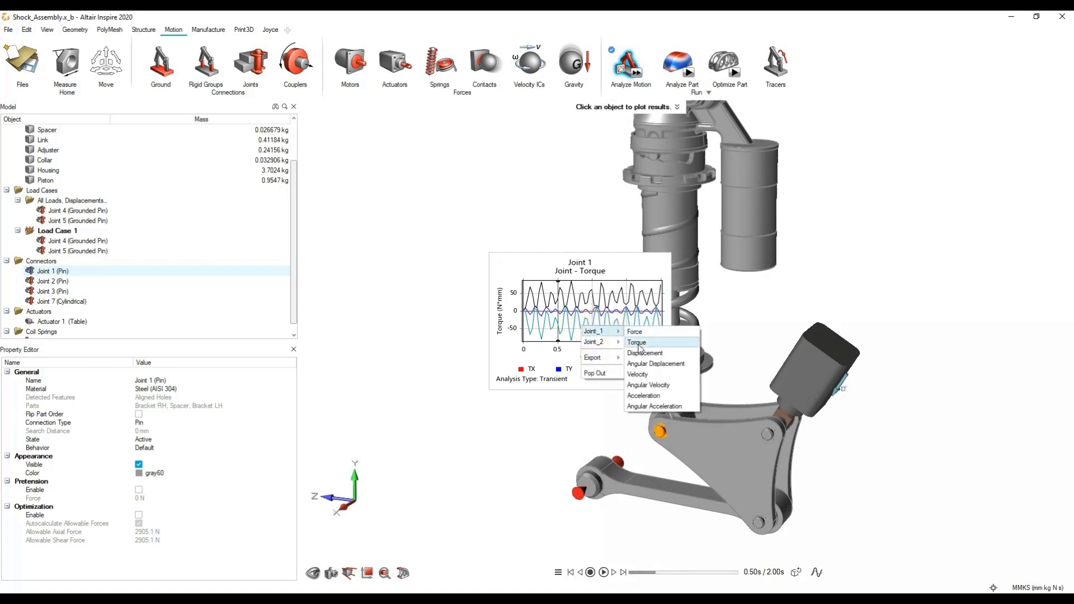
{"action": "left_click", "coordinate": [646, 353]}
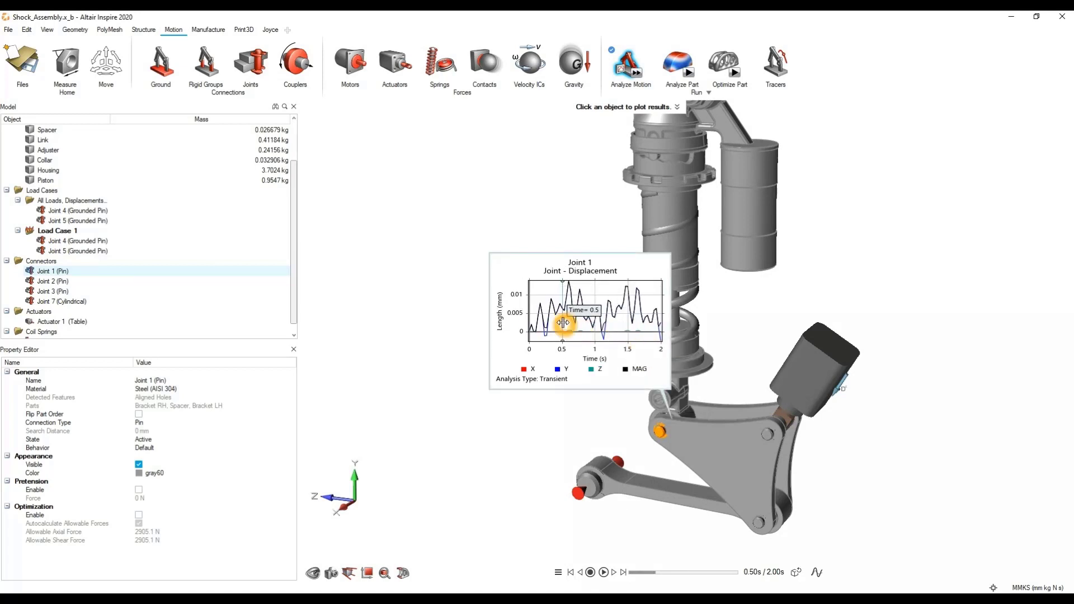
{"action": "left_click", "coordinate": [861, 287]}
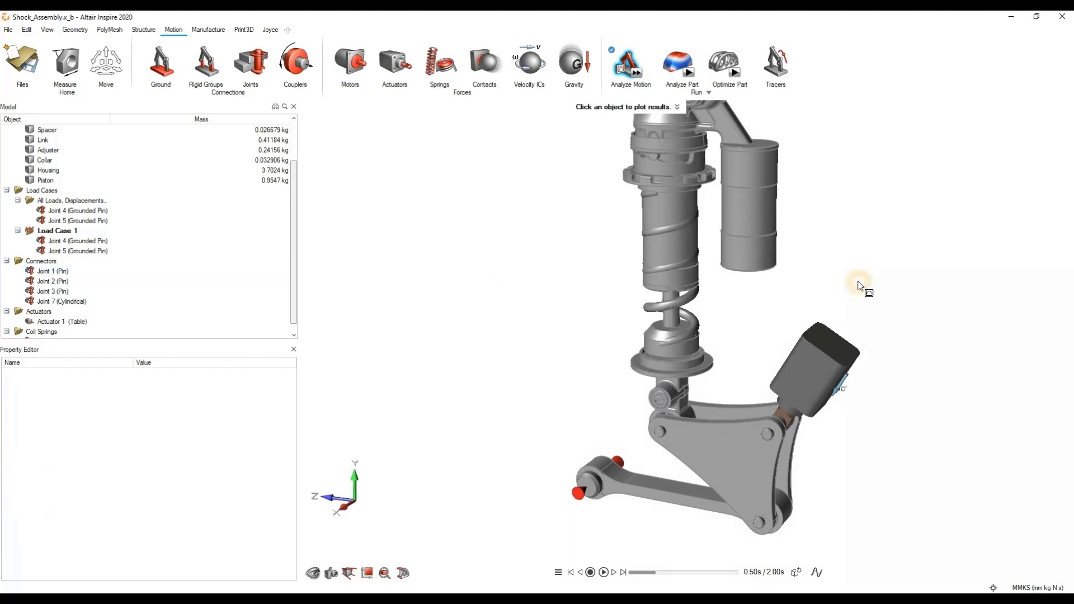
Open the Force Explorer, replay the motion, and display the joint forces together with the actuator and spring forces.
{"action": "key", "text": "f"}
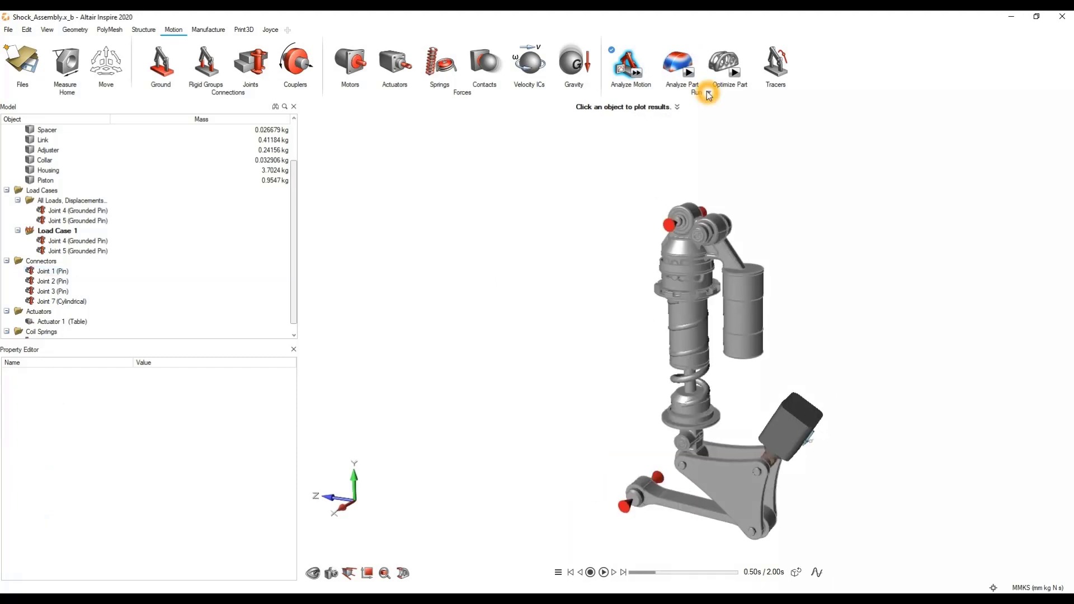
{"action": "left_click", "coordinate": [708, 93]}
{"action": "left_click", "coordinate": [714, 106]}
{"action": "middle_click_drag", "start_coordinate": [822, 347], "coordinate": [738, 312]}
{"action": "left_click", "coordinate": [523, 572]}
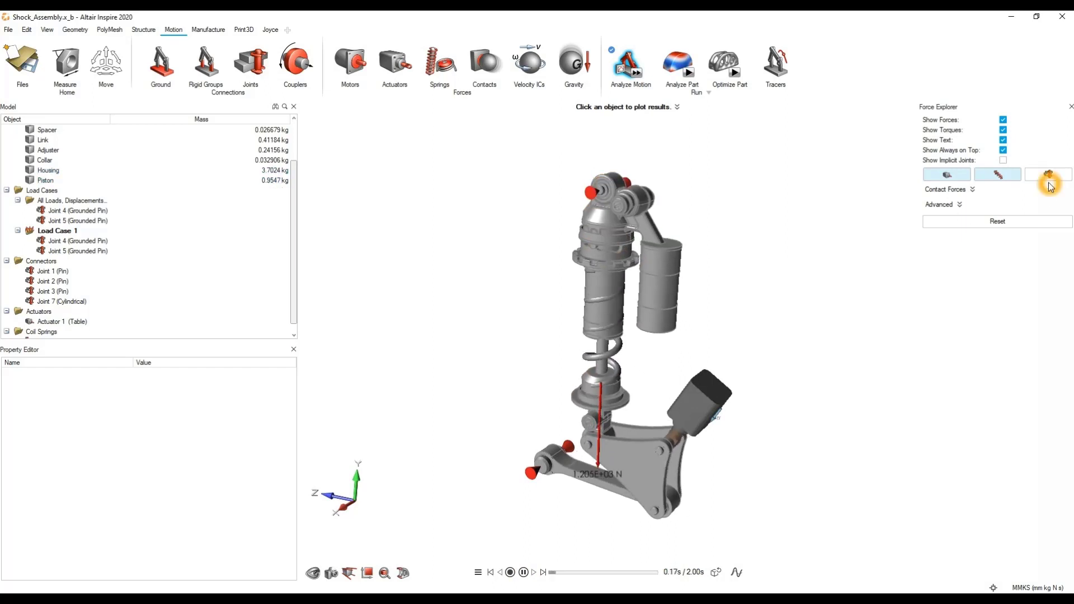
{"action": "left_click", "coordinate": [984, 177]}
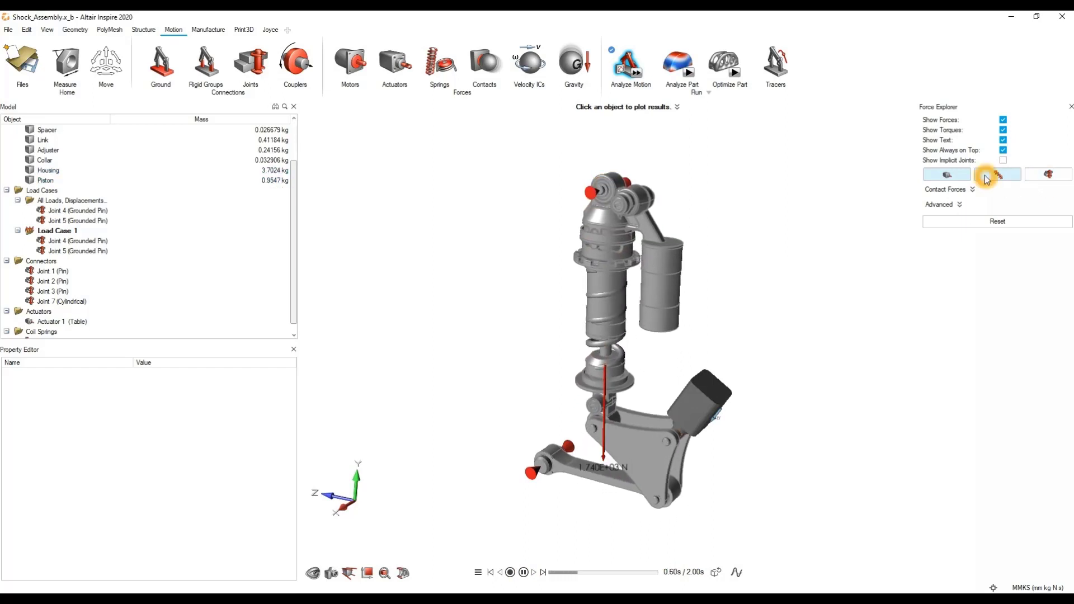
{"action": "left_click", "coordinate": [1042, 177]}
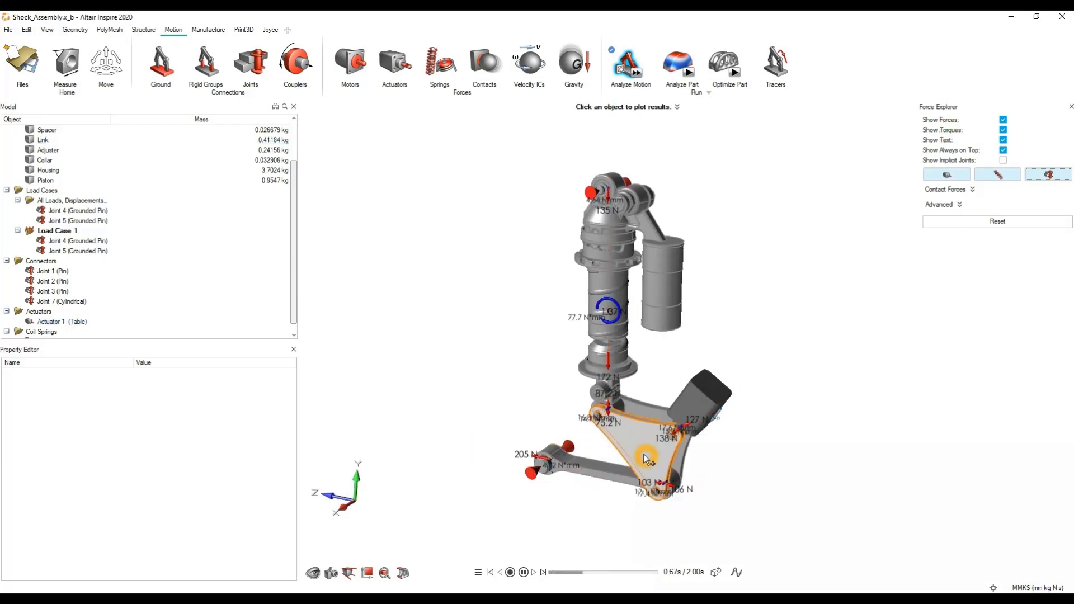
Hide the torques in the Force Explorer, keep the forces shown, and examine the force vectors around the brackets.
{"action": "left_click", "coordinate": [1003, 120]}
{"action": "left_click", "coordinate": [1003, 120]}
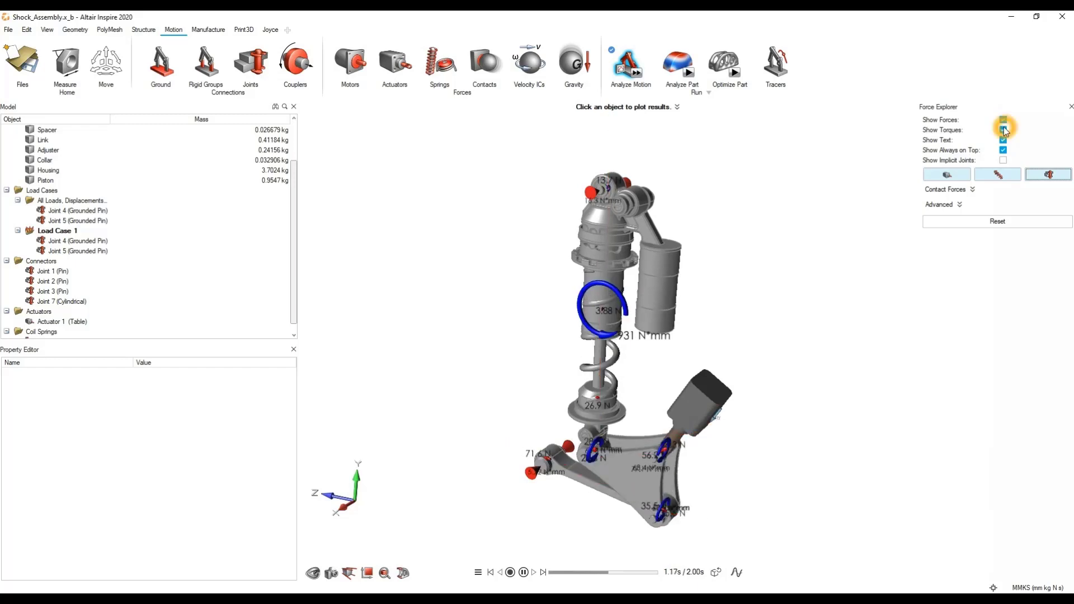
{"action": "left_click", "coordinate": [1003, 129]}
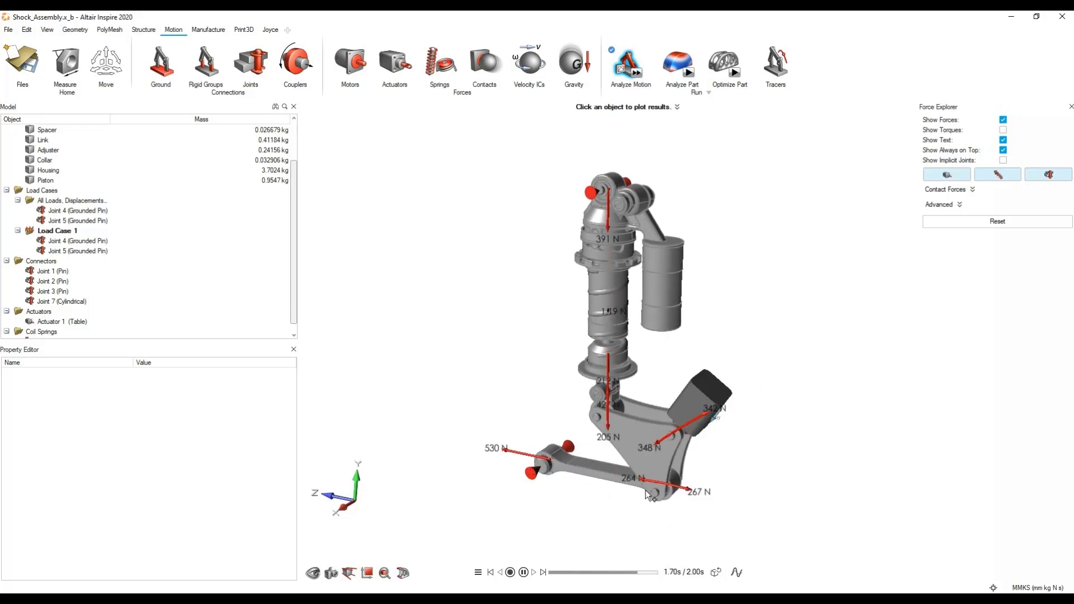
{"action": "scroll", "coordinate": [629, 460], "scroll_direction": "up", "scroll_amount": 5}
{"action": "scroll", "coordinate": [694, 426], "scroll_direction": "down", "scroll_amount": 3}
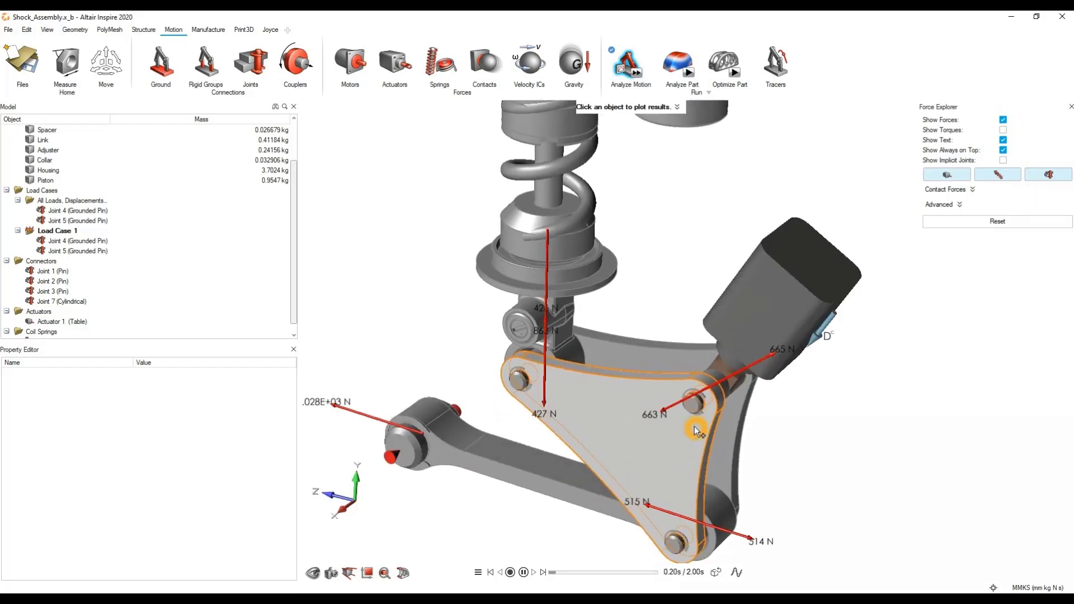
{"action": "scroll", "coordinate": [660, 437], "scroll_direction": "down", "scroll_amount": 2}
{"action": "scroll", "coordinate": [660, 440], "scroll_direction": "down", "scroll_amount": 2}
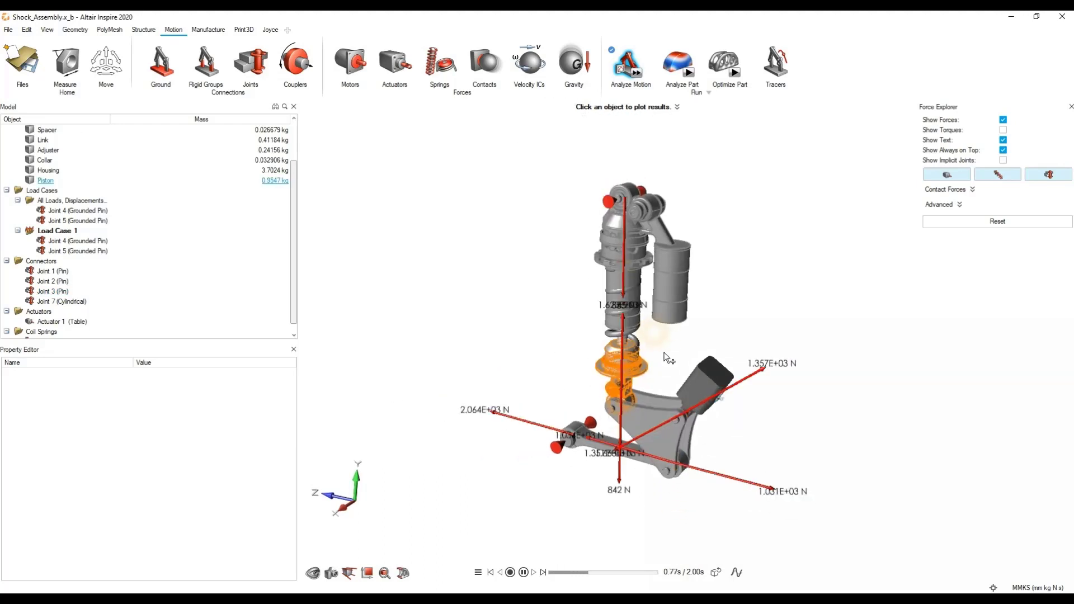
Stop the animation, close the Force Explorer, and reopen the motion results and play them.
{"action": "left_click", "coordinate": [511, 572]}
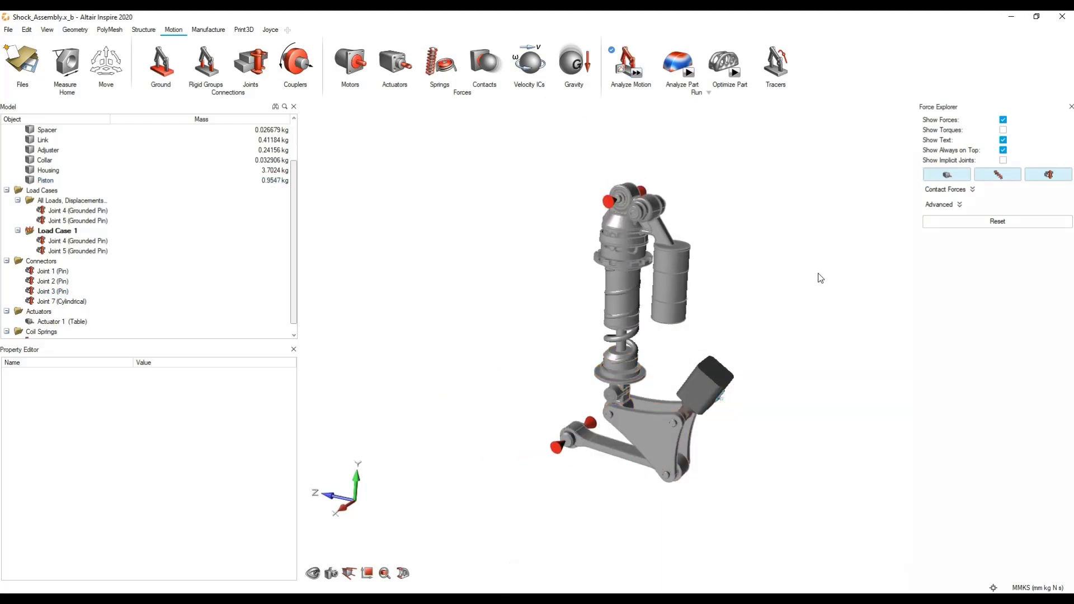
{"action": "left_click", "coordinate": [713, 106]}
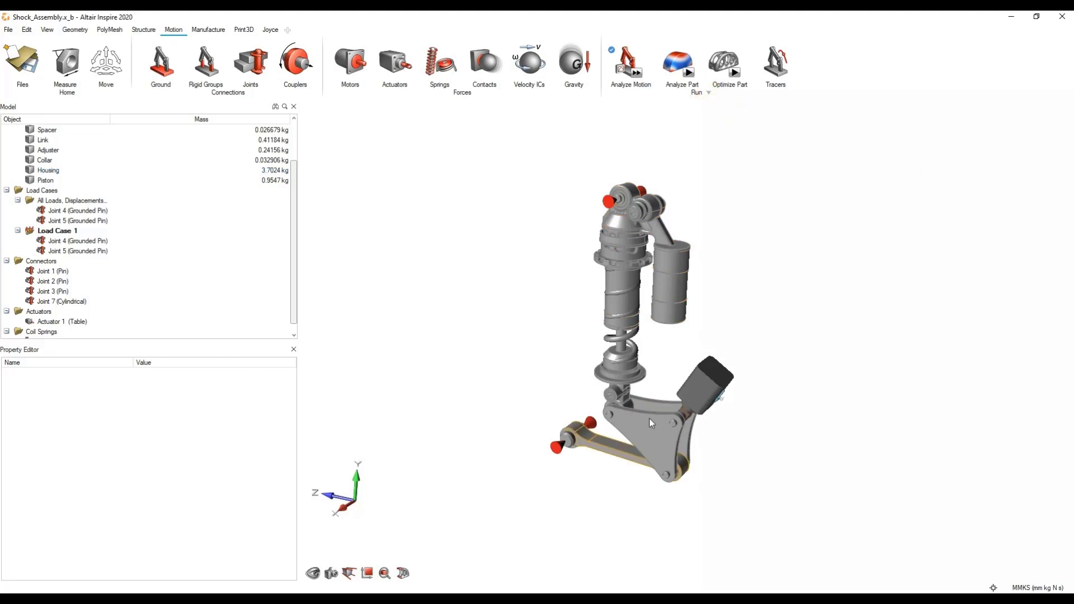
{"action": "left_click", "coordinate": [624, 72]}
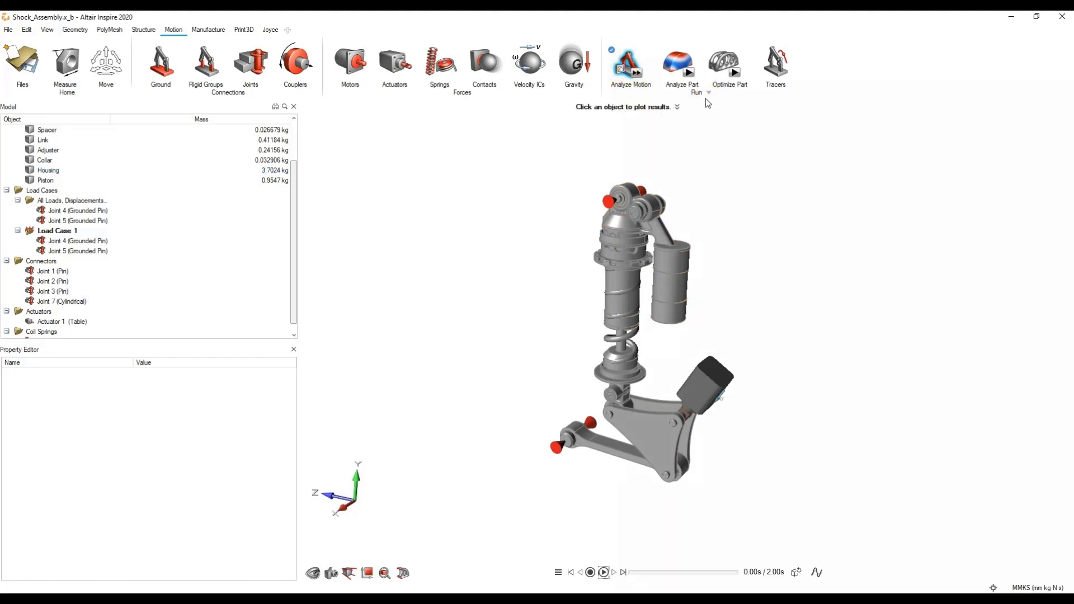
{"action": "left_click", "coordinate": [603, 572]}
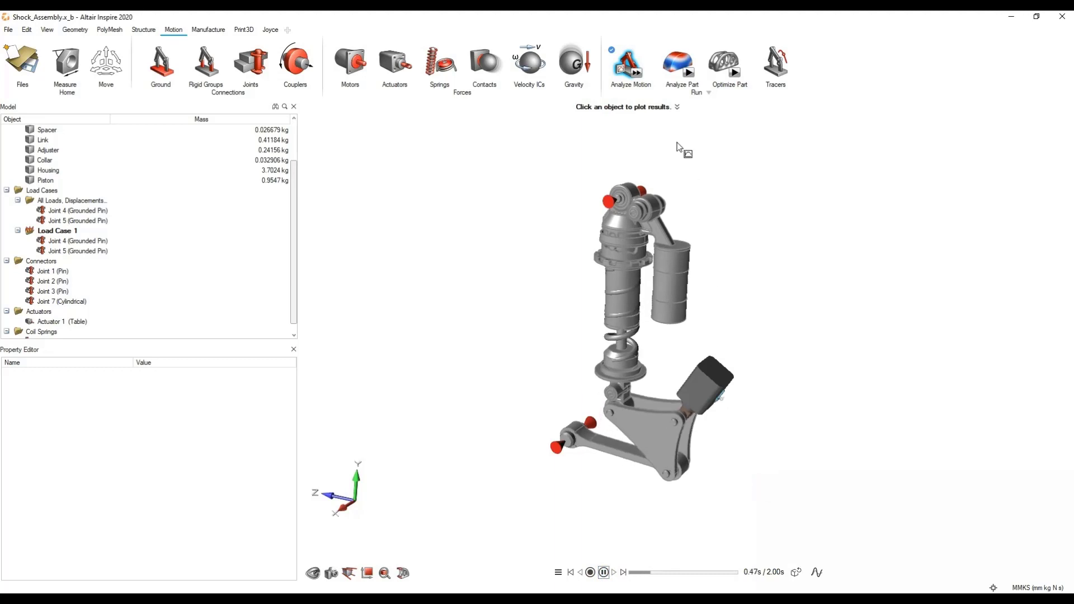
Reopen the Force Explorer during playback, pause the animation at 0.20 s, and close the explorer.
{"action": "left_click", "coordinate": [707, 93]}
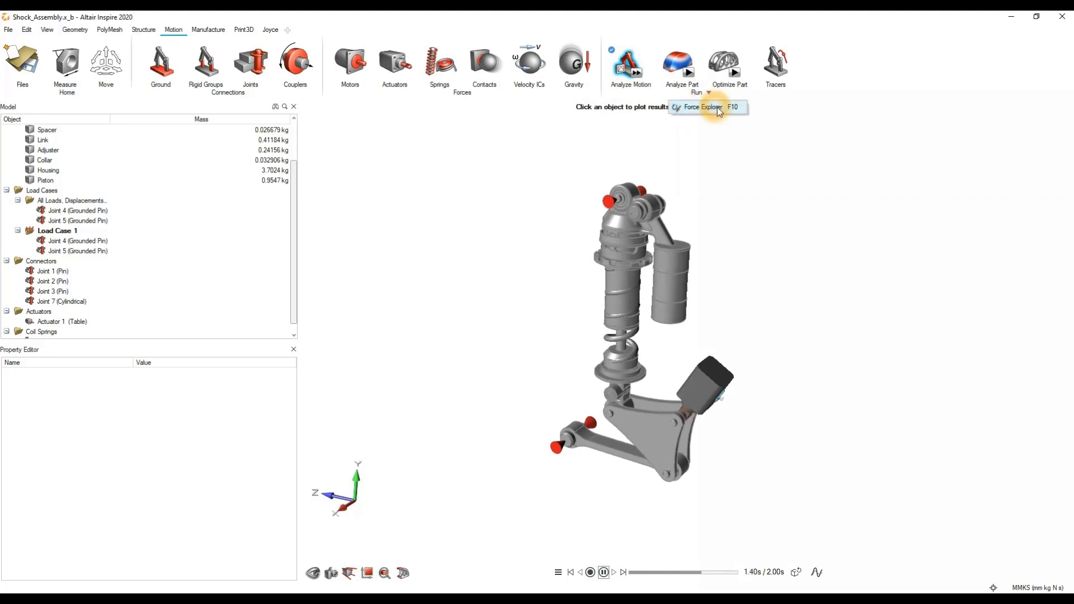
{"action": "left_click", "coordinate": [715, 106]}
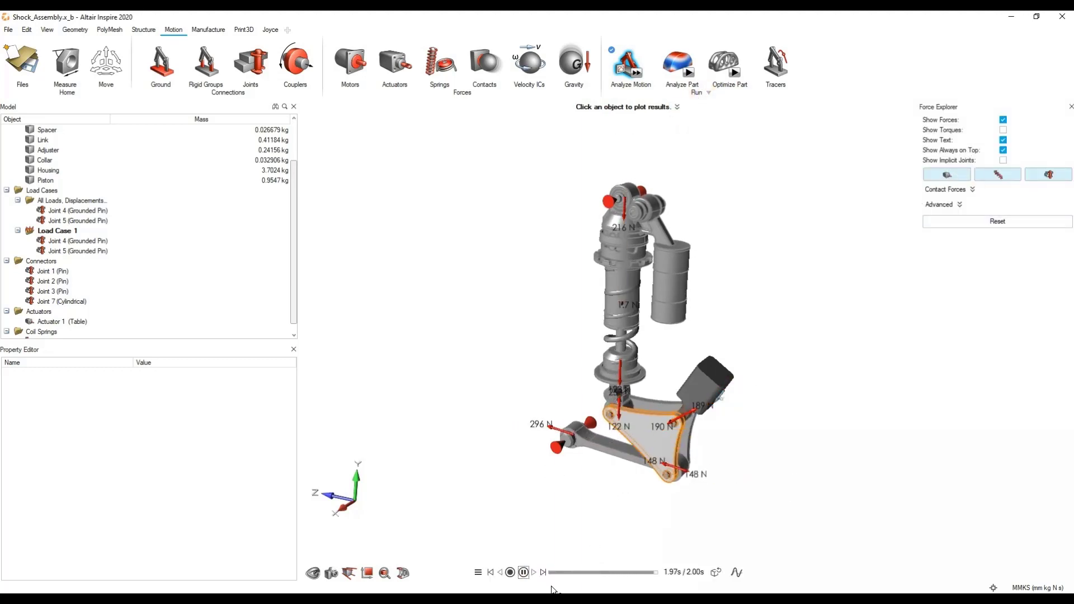
{"action": "left_click", "coordinate": [524, 575]}
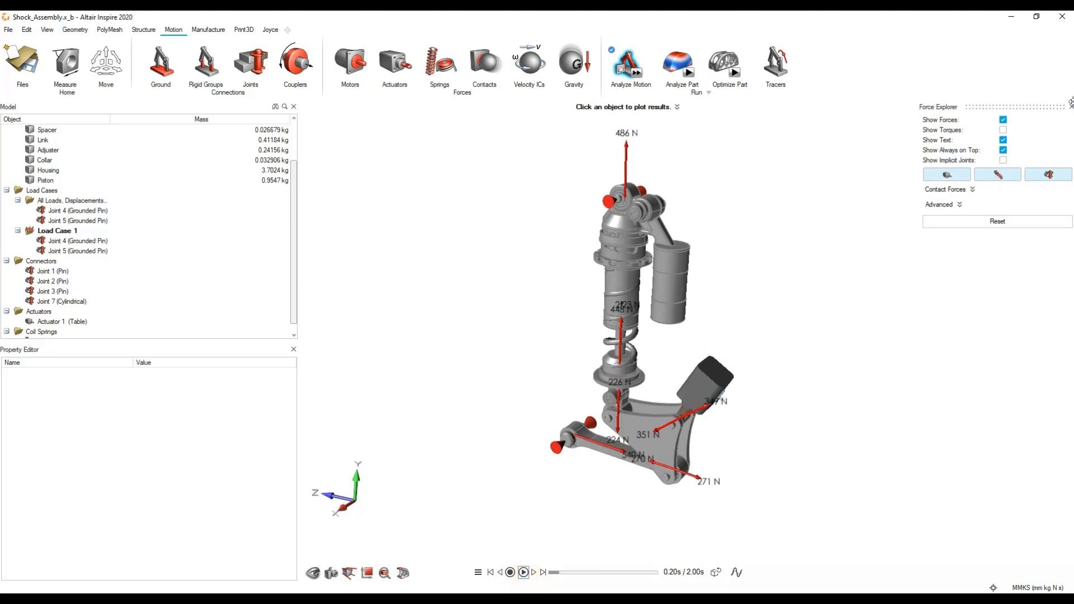
{"action": "left_click", "coordinate": [1070, 107]}
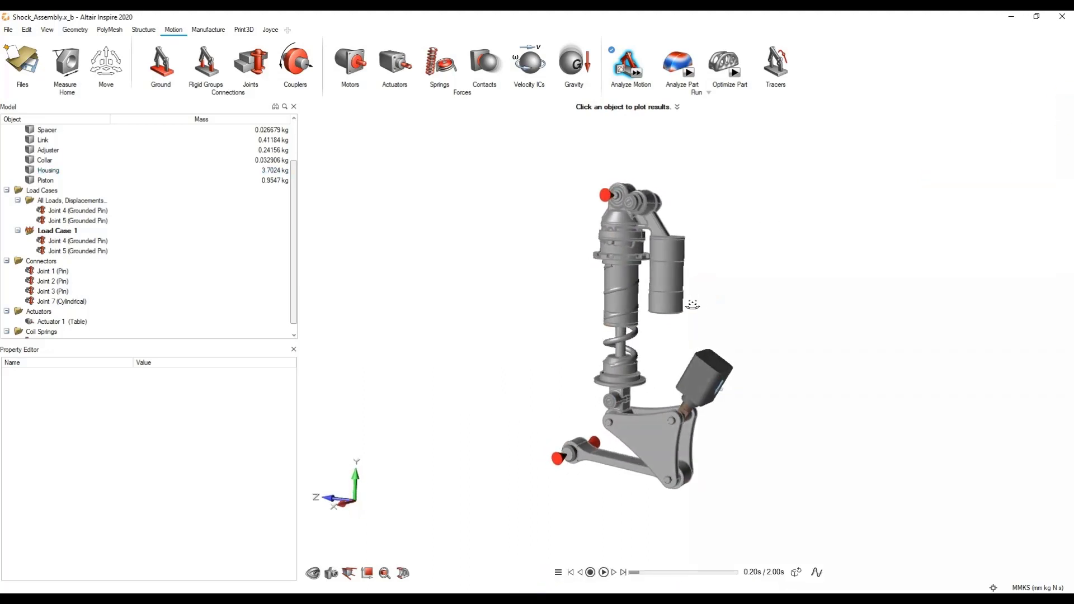
Plot the acceleration of Bracket LH and open the part analysis settings for that bracket.
{"action": "scroll", "coordinate": [659, 356], "scroll_direction": "up", "scroll_amount": 2}
{"action": "mouse_move", "coordinate": [659, 356]}
{"action": "middle_mouse_down"}
{"action": "mouse_move", "coordinate": [698, 302]}
{"action": "mouse_move", "coordinate": [706, 313]}
{"action": "mouse_move", "coordinate": [664, 321]}
{"action": "mouse_move", "coordinate": [661, 334]}
{"action": "middle_mouse_up"}
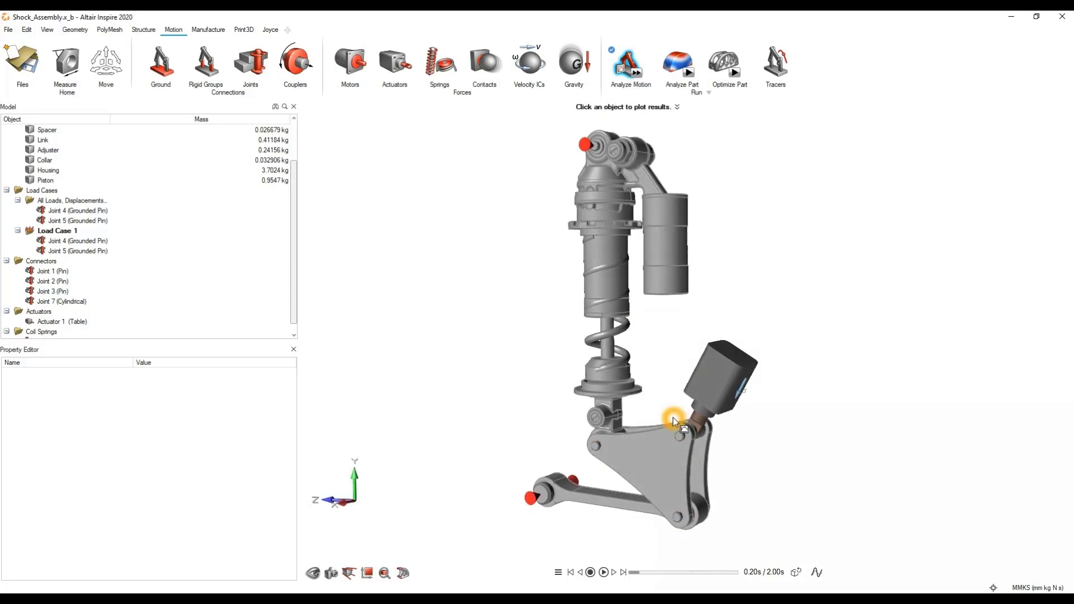
{"action": "right_click_drag", "start_coordinate": [668, 335], "coordinate": [688, 336]}
{"action": "left_click", "coordinate": [664, 449]}
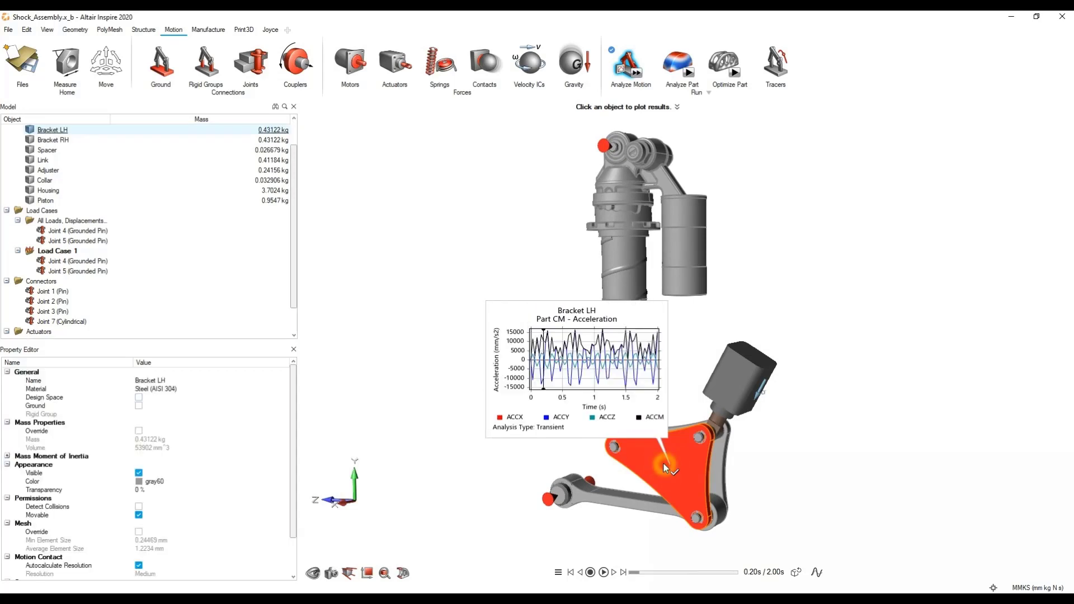
{"action": "right_click", "coordinate": [579, 376]}
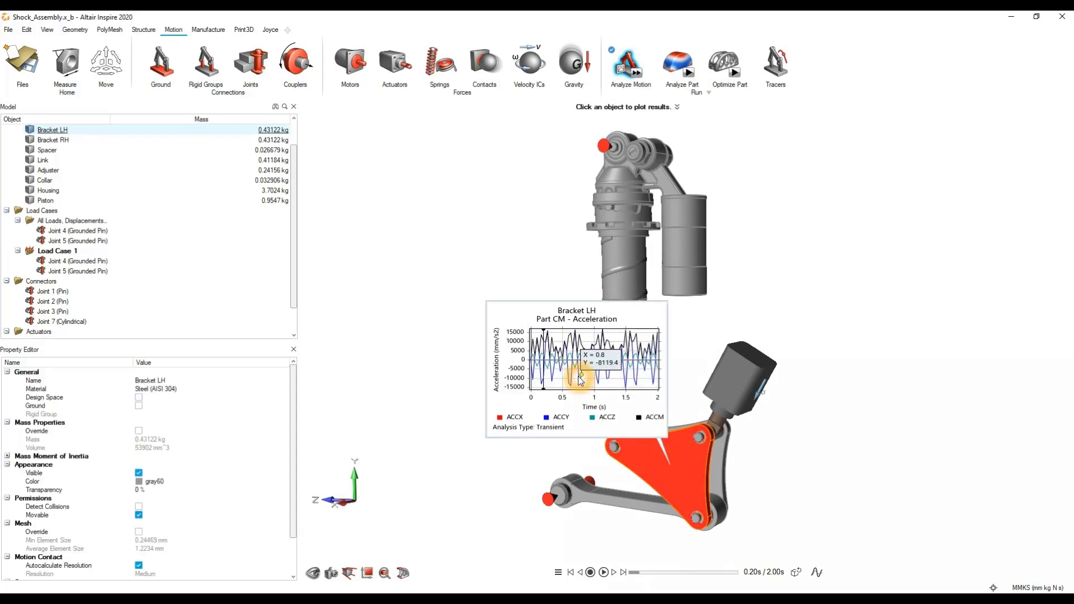
{"action": "left_click", "coordinate": [614, 467]}
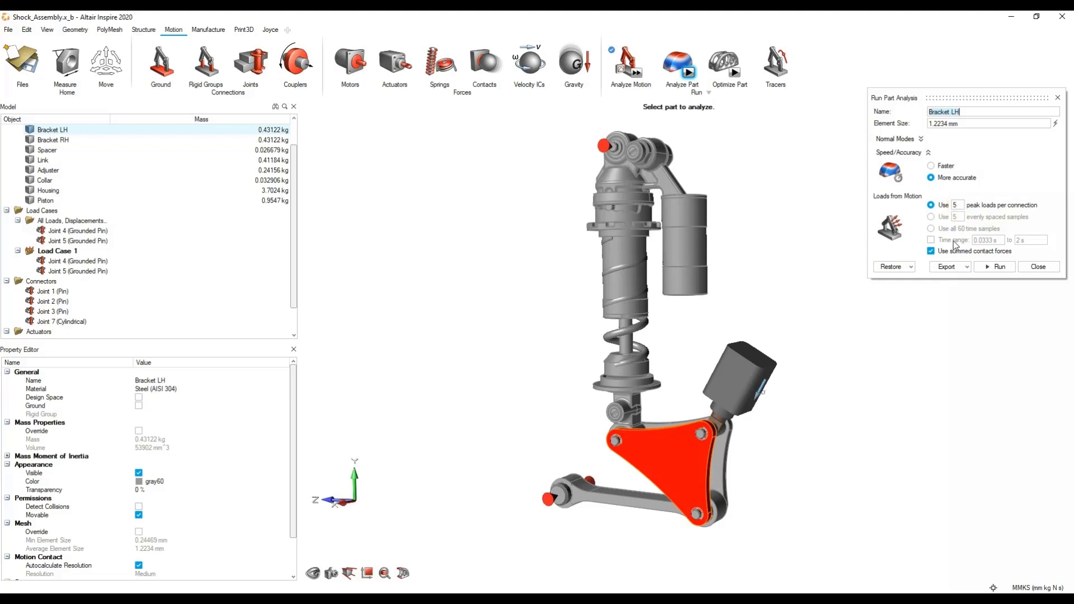
Set the Bracket LH part analysis to use all 60 time samples, check the normal modes options, and open the element size for editing.
{"action": "left_click", "coordinate": [935, 231]}
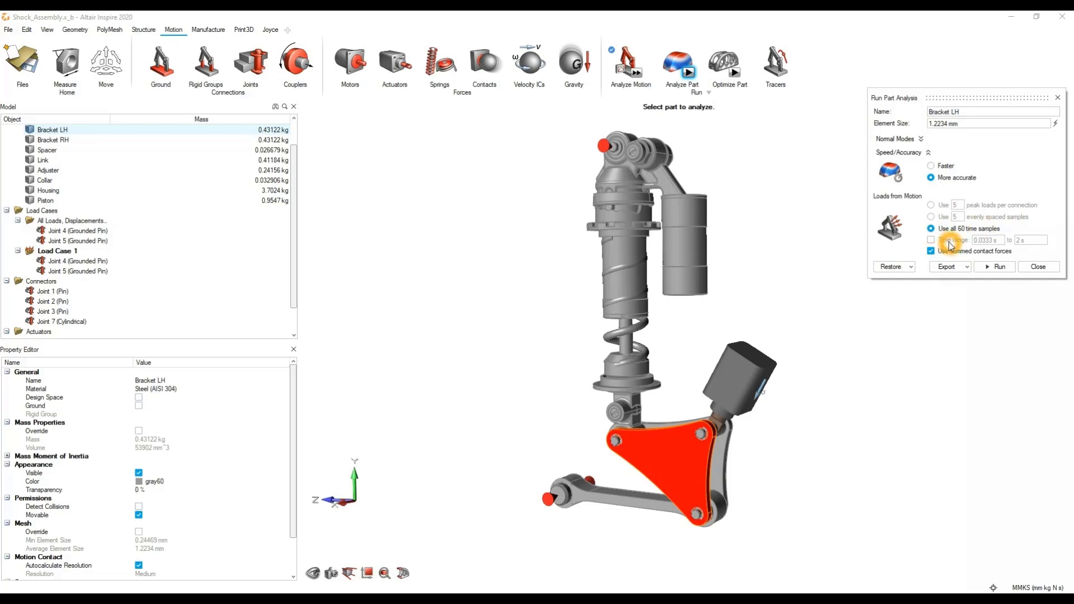
{"action": "left_click", "coordinate": [921, 141]}
{"action": "left_click", "coordinate": [914, 139]}
{"action": "left_click", "coordinate": [962, 125]}
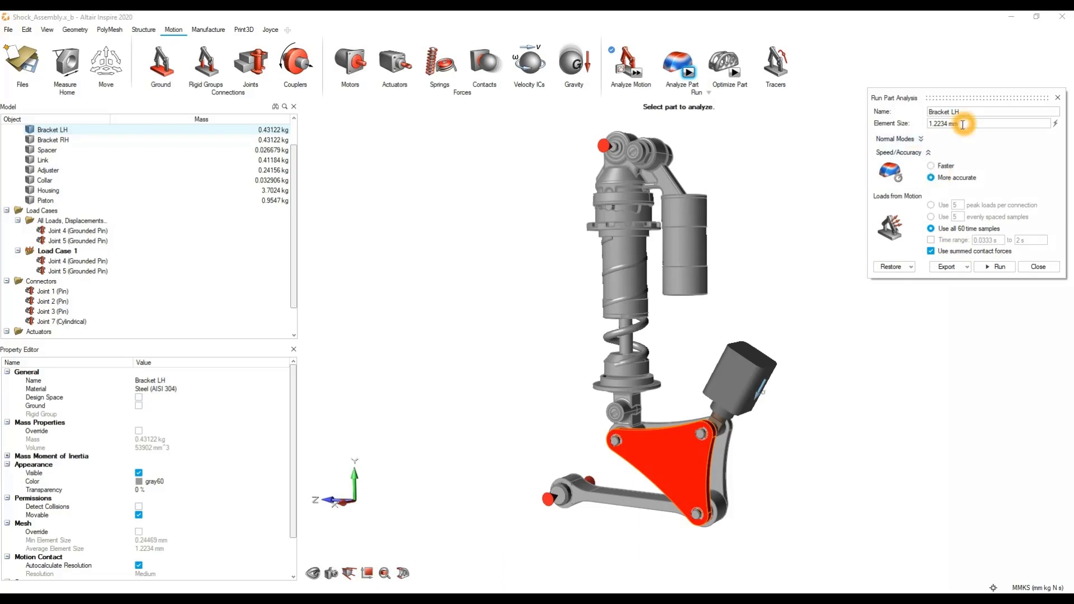
Check the normal modes options and run the part analysis on Bracket LH.
{"action": "left_click", "coordinate": [917, 139]}
{"action": "left_click", "coordinate": [917, 139]}
{"action": "left_click", "coordinate": [917, 139]}
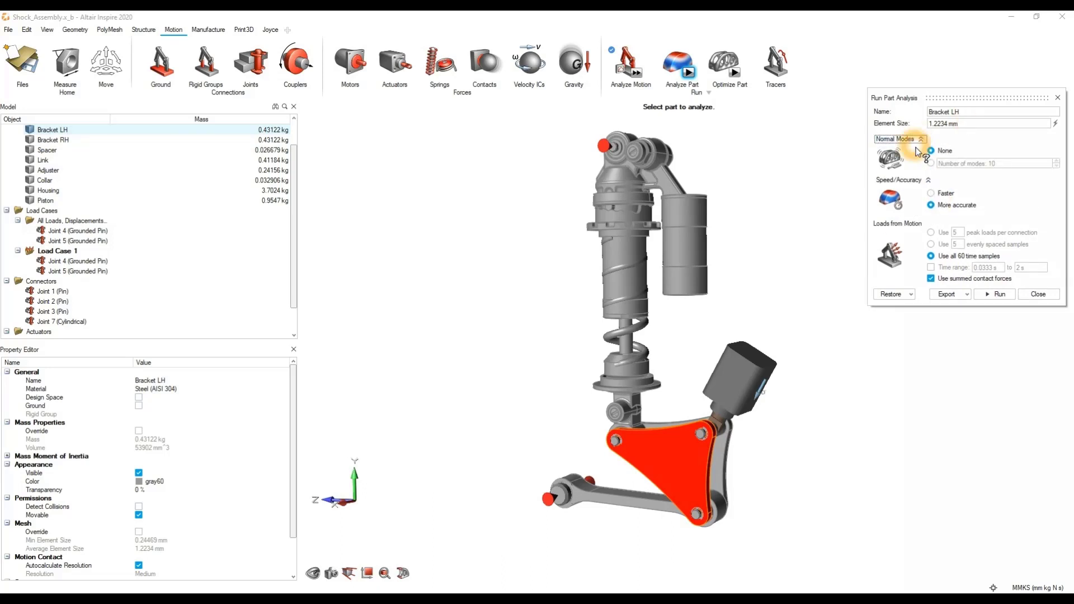
{"action": "left_click", "coordinate": [917, 140]}
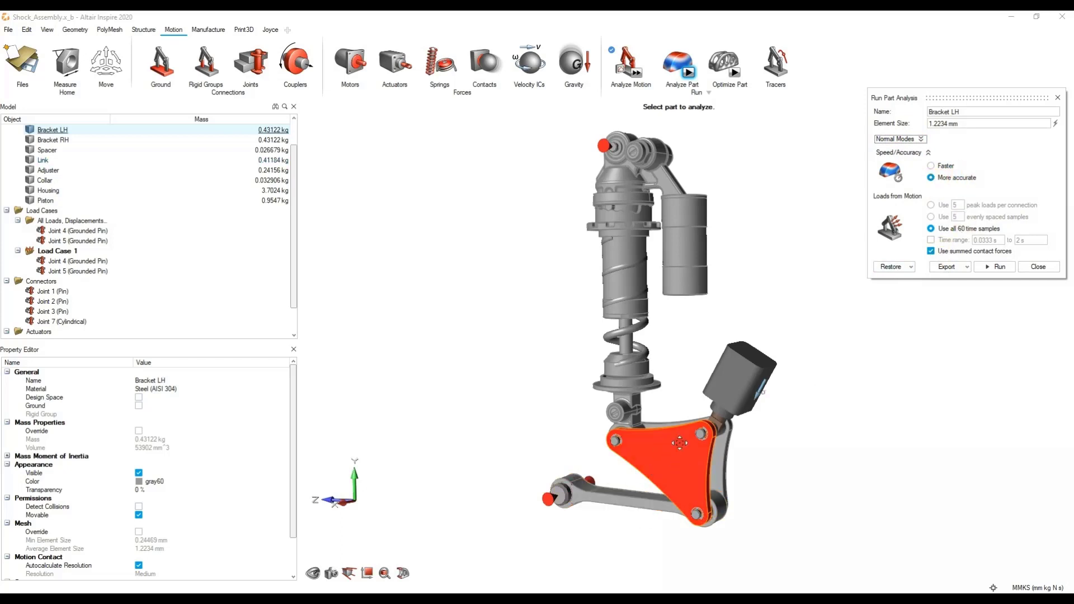
{"action": "scroll", "coordinate": [688, 384], "scroll_direction": "up", "scroll_amount": 6}
{"action": "right_click_drag", "start_coordinate": [680, 442], "coordinate": [668, 353]}
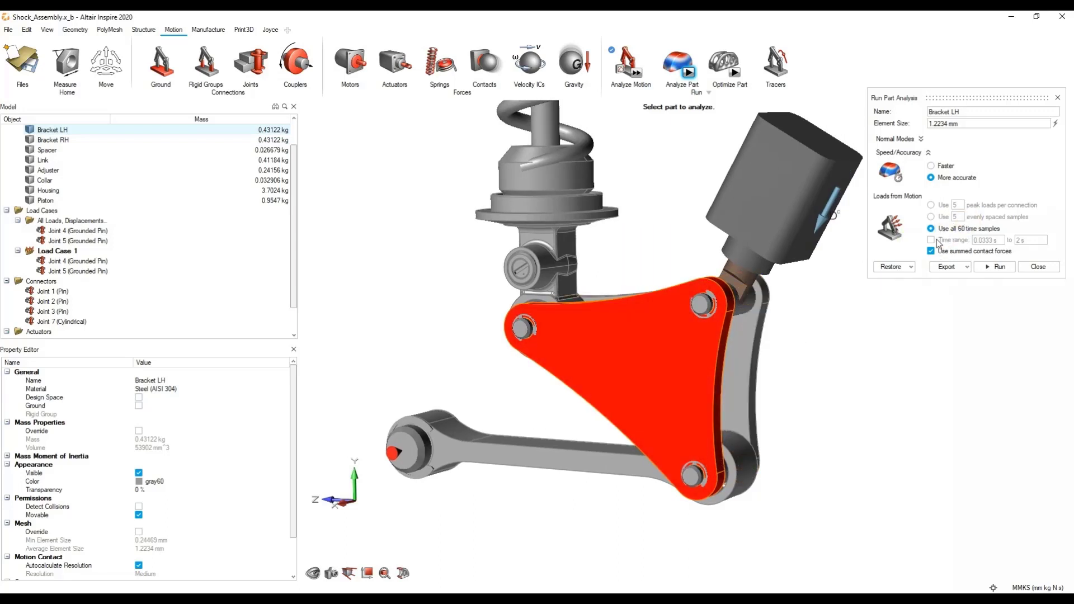
{"action": "left_click", "coordinate": [999, 268]}
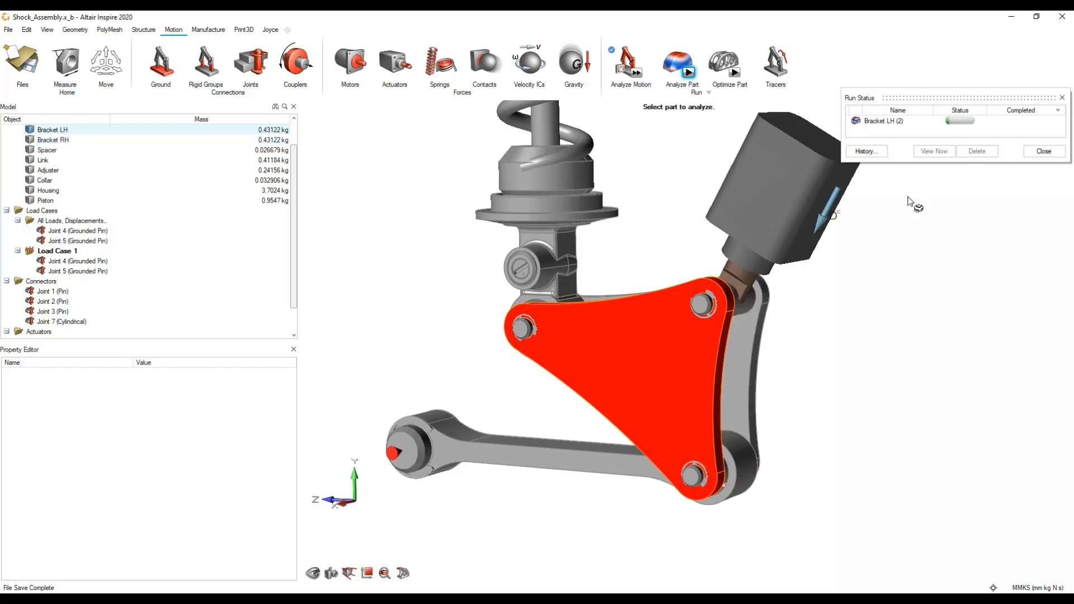
Switch to the Shock_Assembly_completed_FEAnalysis.stmod window and play its results animation.
{"action": "left_click", "coordinate": [590, 598]}
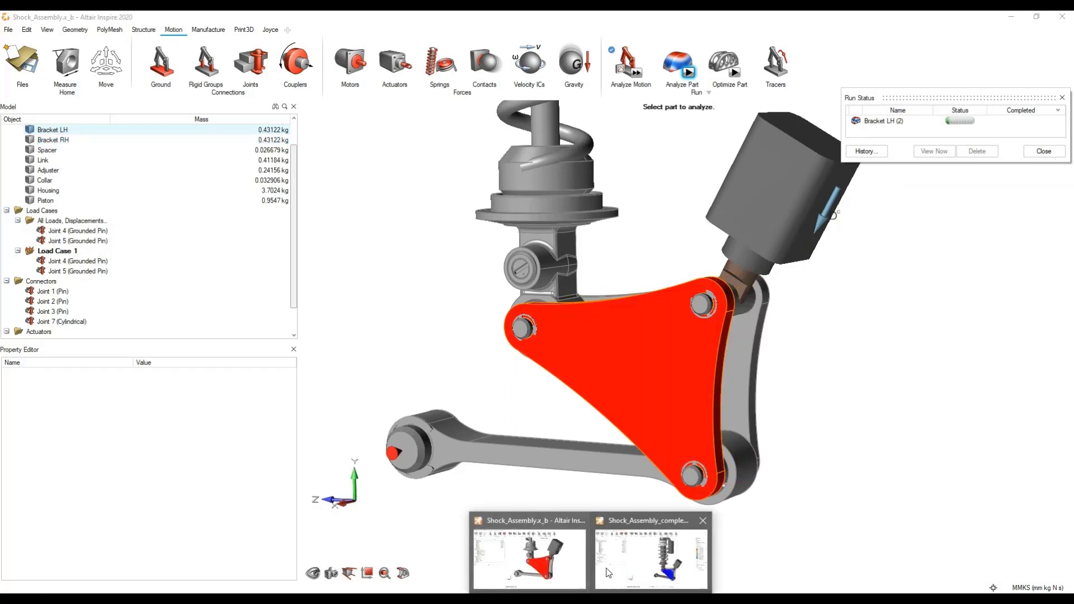
{"action": "left_click", "coordinate": [652, 556]}
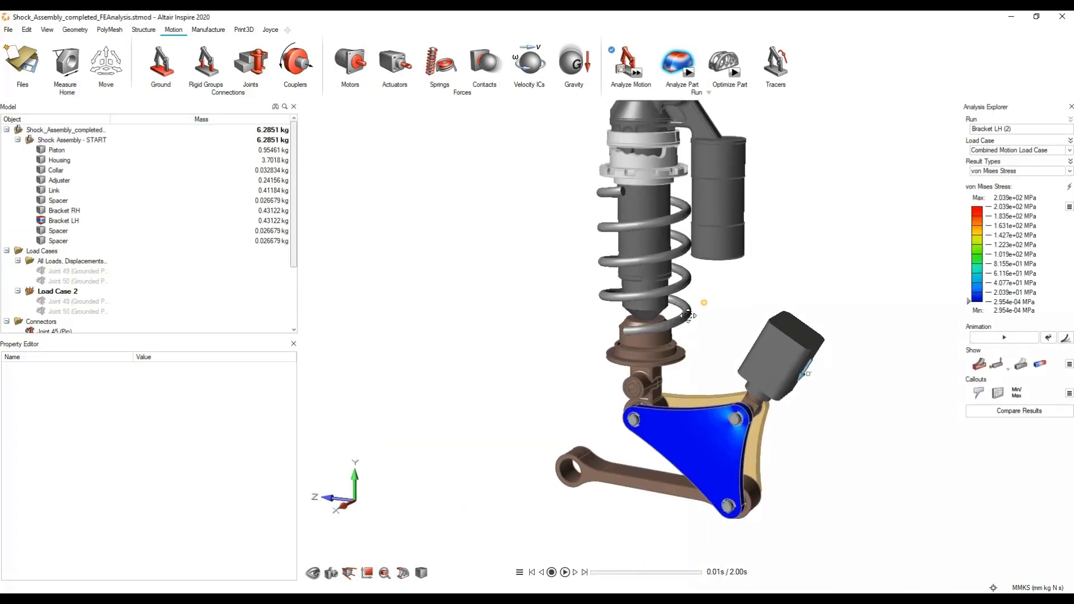
{"action": "left_click", "coordinate": [565, 573]}
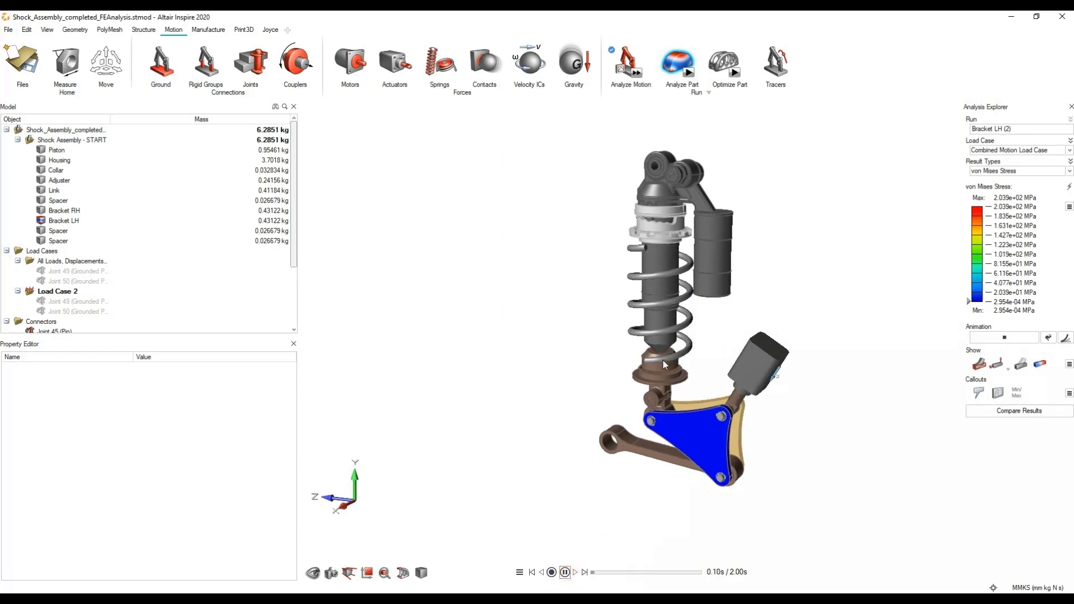
Set the animation's frame increment to 2 and close the animation settings.
{"action": "left_click", "coordinate": [519, 572]}
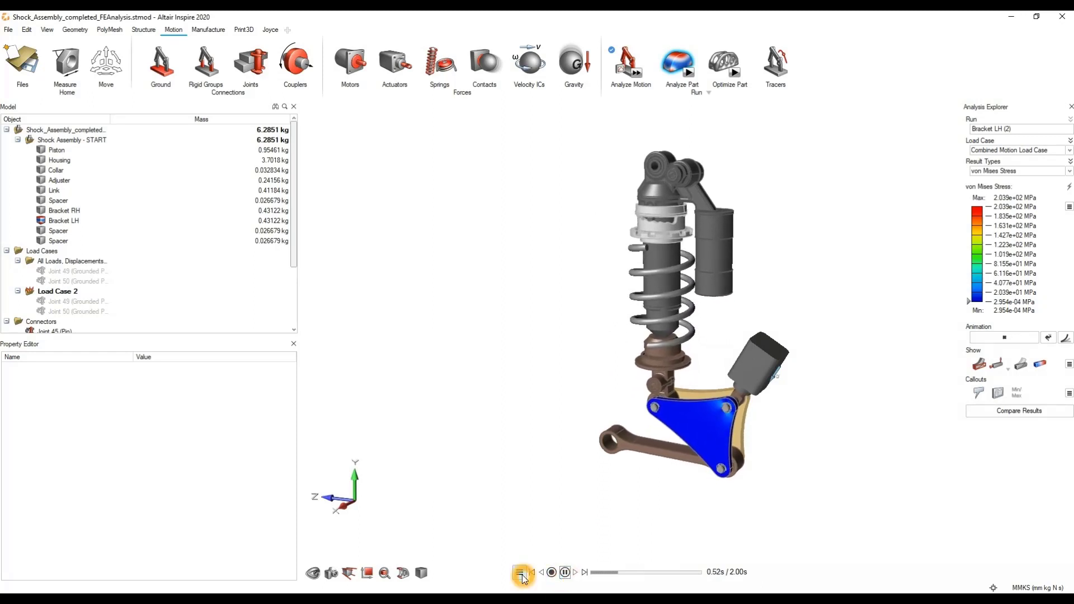
{"action": "left_click", "coordinate": [547, 446]}
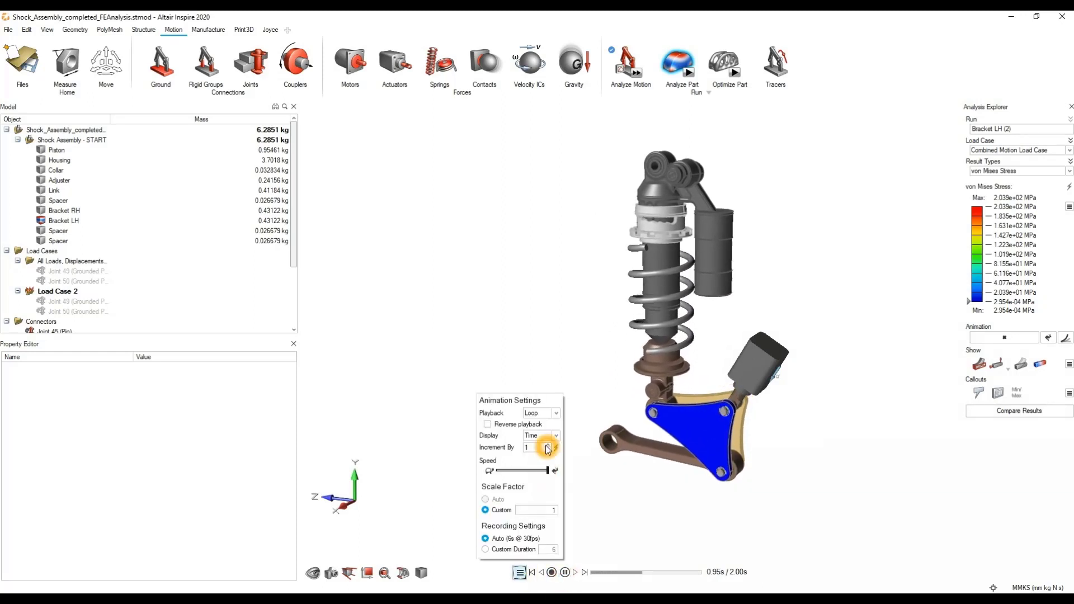
{"action": "left_click", "coordinate": [547, 445]}
{"action": "left_click", "coordinate": [548, 446]}
{"action": "left_click", "coordinate": [548, 447]}
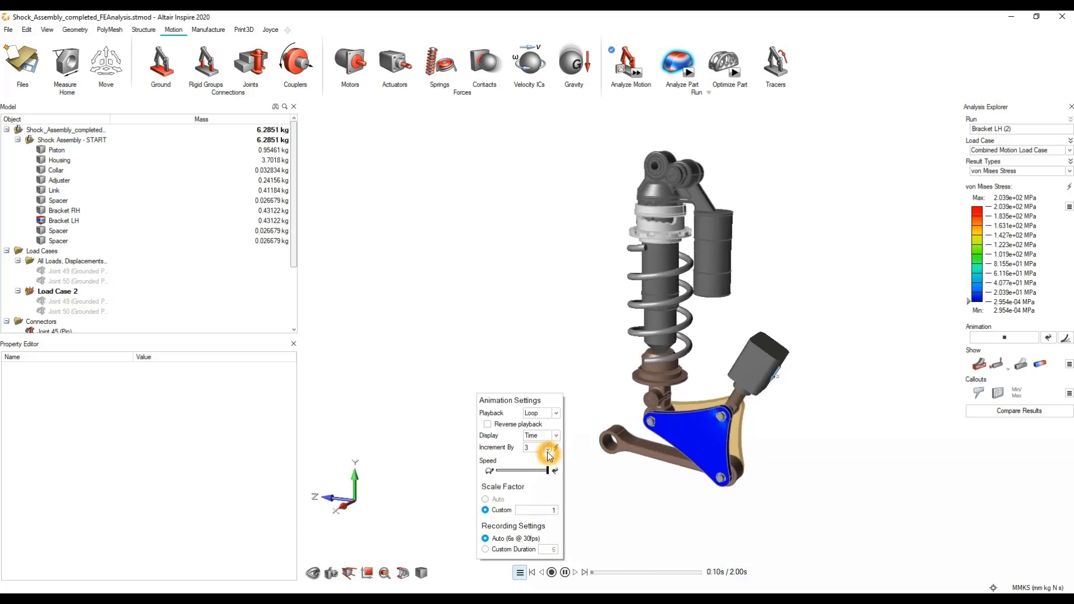
{"action": "left_click", "coordinate": [548, 447]}
{"action": "left_click", "coordinate": [711, 566]}
{"action": "scroll", "coordinate": [699, 518], "scroll_direction": "up", "scroll_amount": 5}
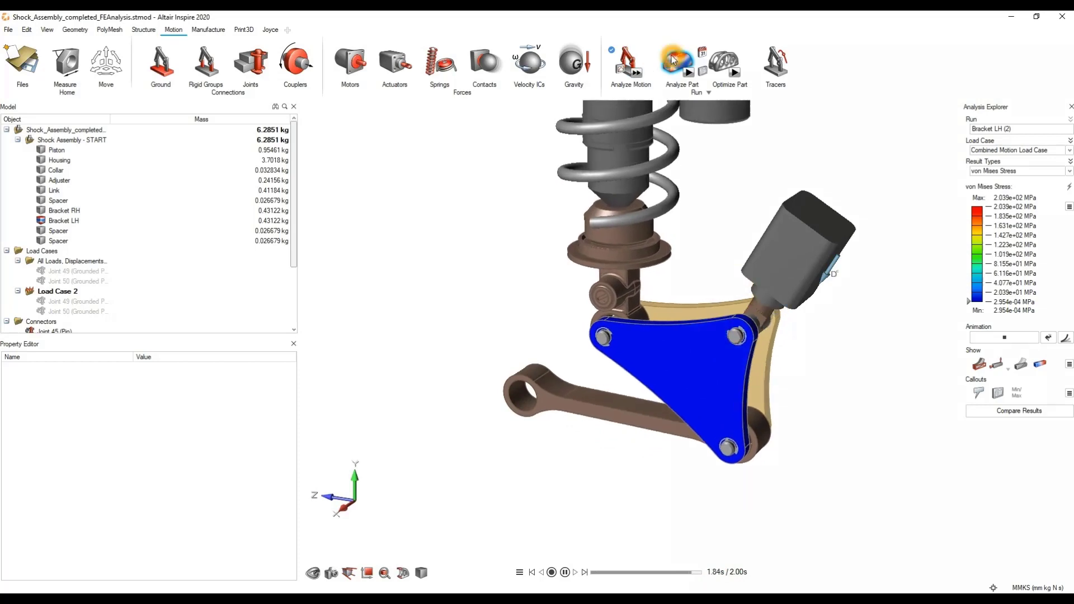
Check the load case choices and play the von Mises stress animation for the Combined Motion Load Case.
{"action": "left_click", "coordinate": [1070, 107]}
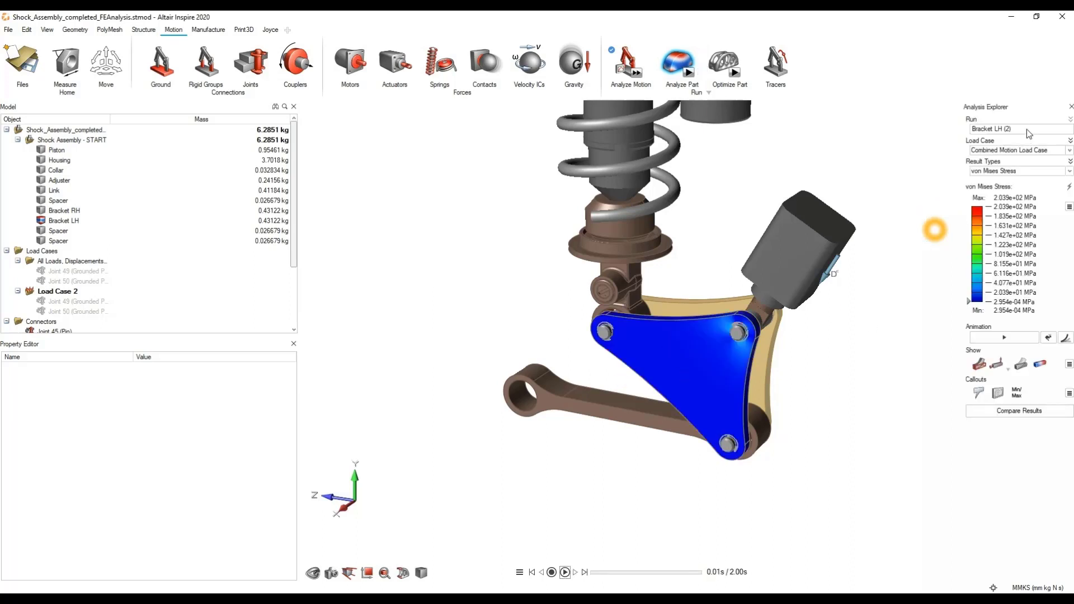
{"action": "left_click", "coordinate": [1026, 153]}
{"action": "left_click", "coordinate": [1024, 156]}
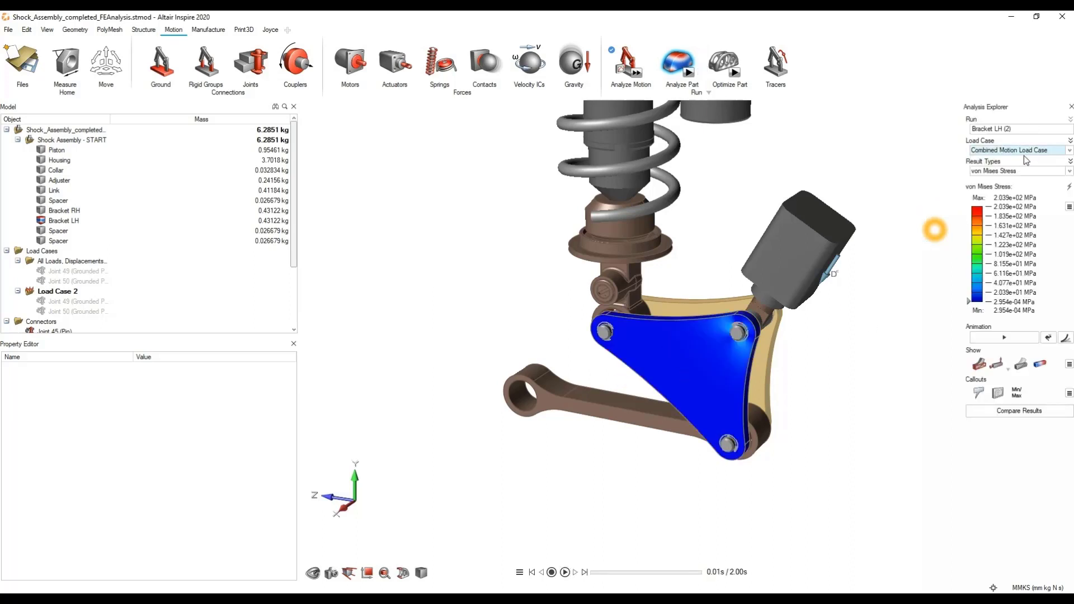
{"action": "left_click", "coordinate": [1003, 337]}
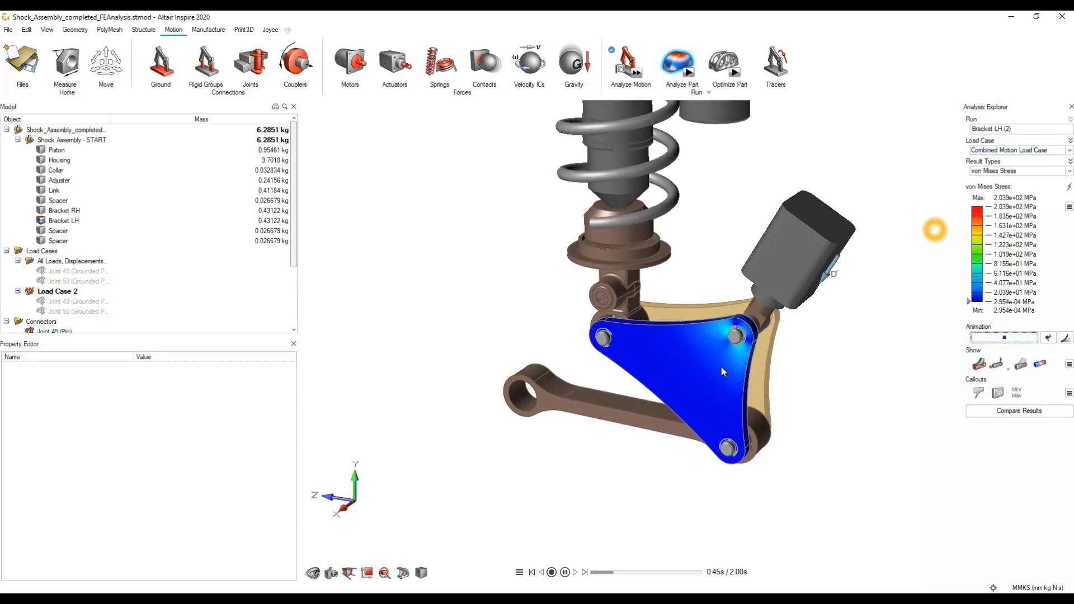
{"action": "left_click", "coordinate": [522, 573]}
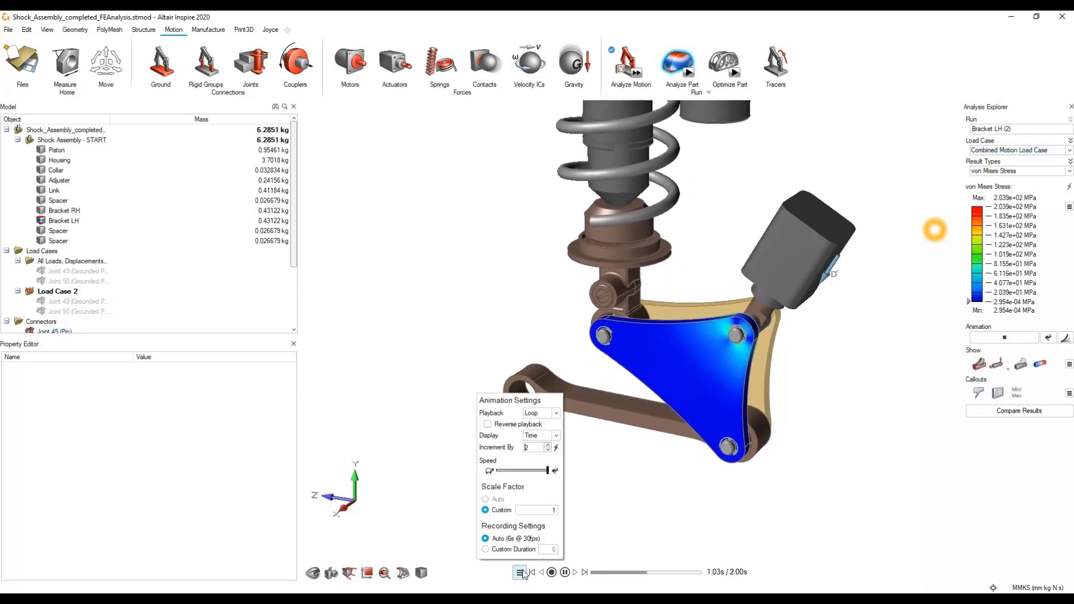
{"action": "left_click", "coordinate": [817, 494]}
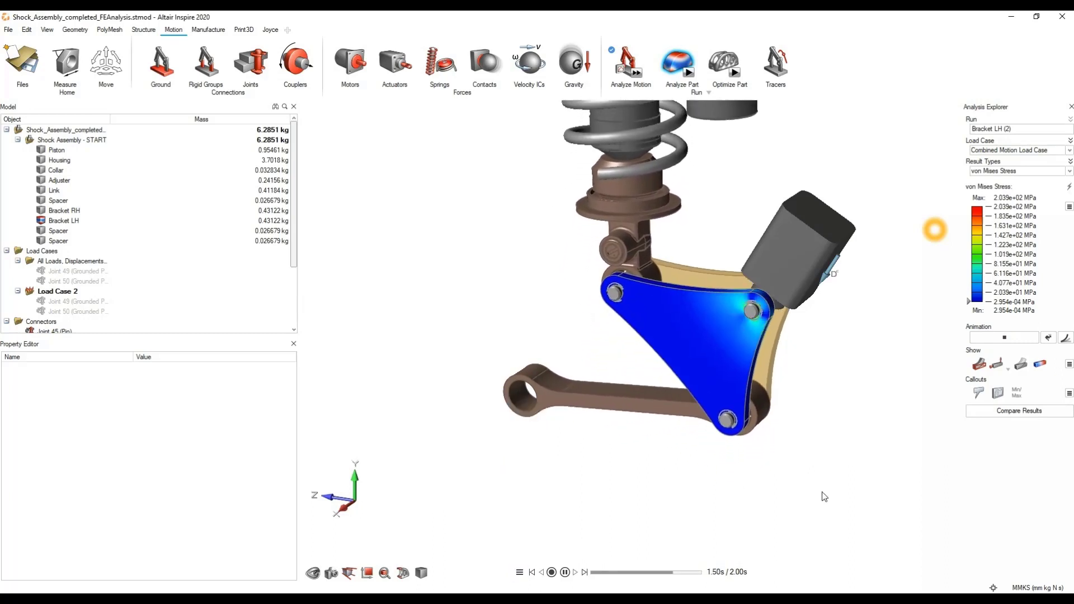
{"action": "left_click", "coordinate": [566, 572]}
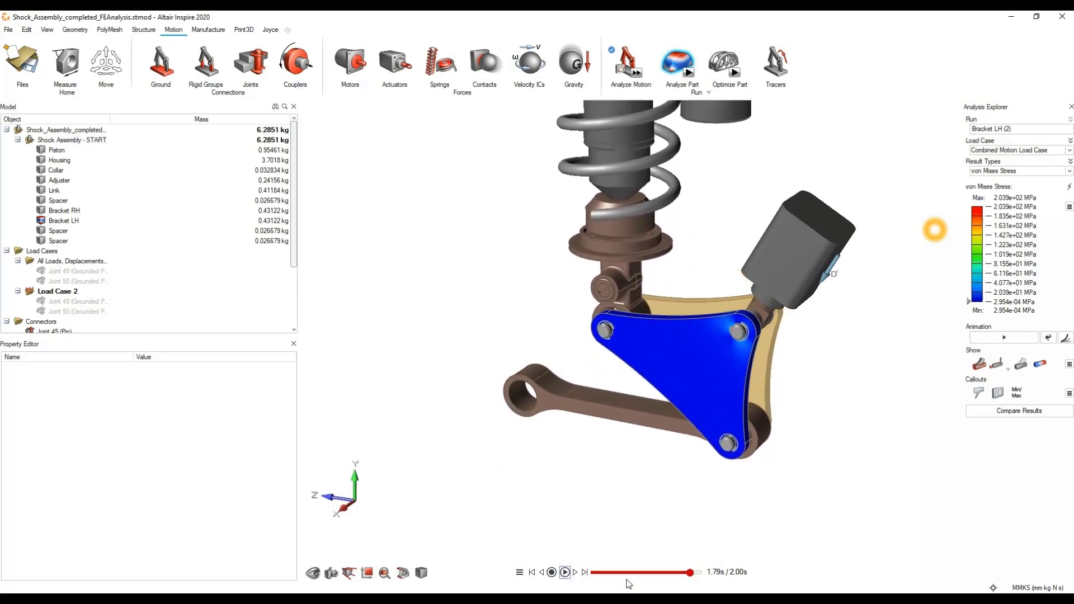
Jump the animation to its last frame, return it to the first frame and restart playback.
{"action": "left_click", "coordinate": [564, 572]}
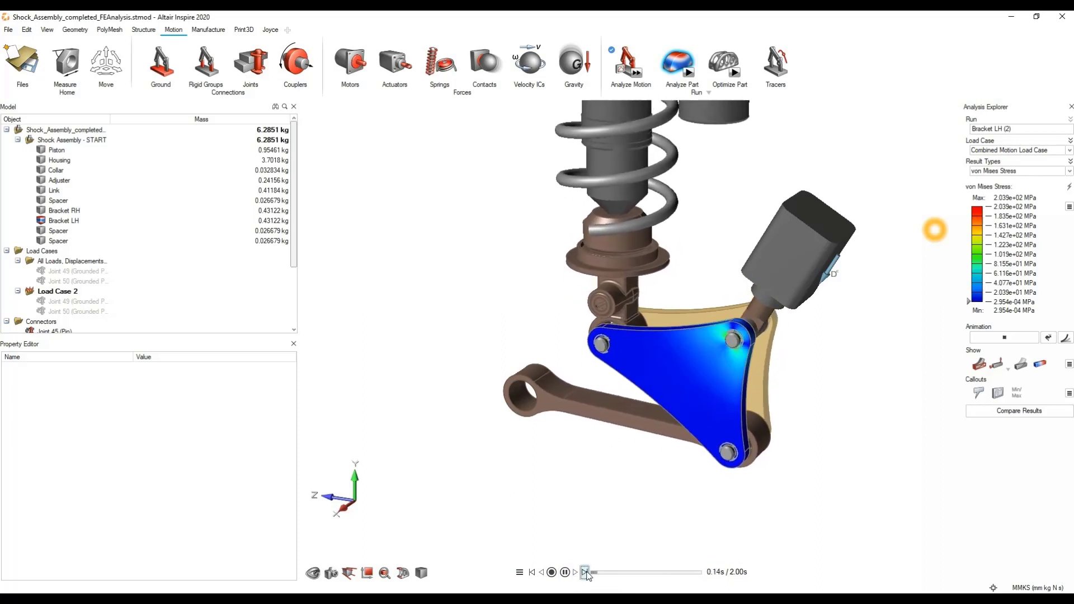
{"action": "left_click", "coordinate": [566, 573]}
{"action": "left_click", "coordinate": [585, 574]}
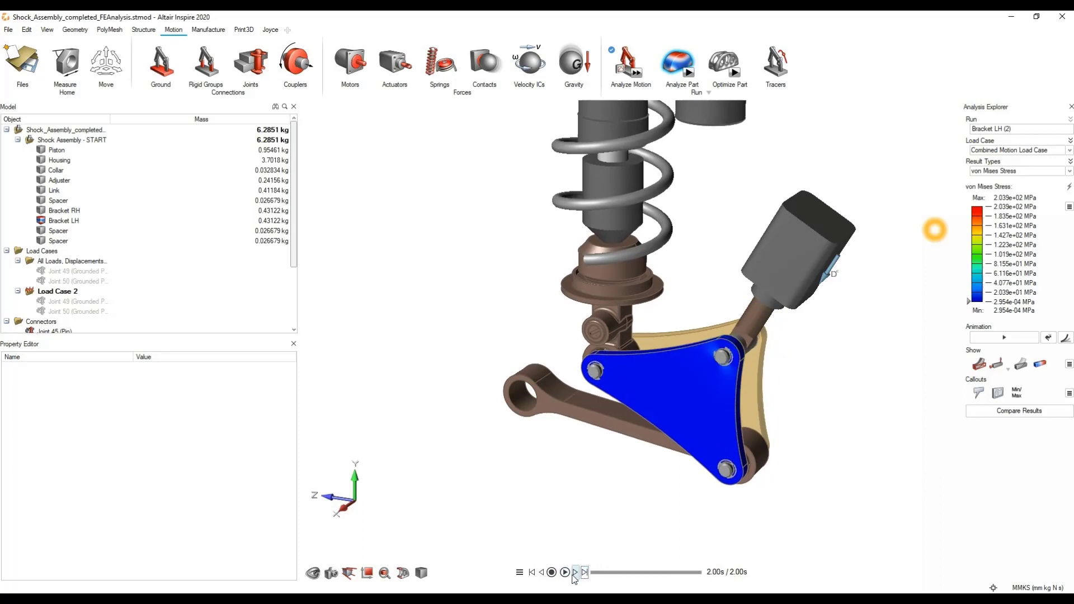
{"action": "left_click", "coordinate": [532, 572]}
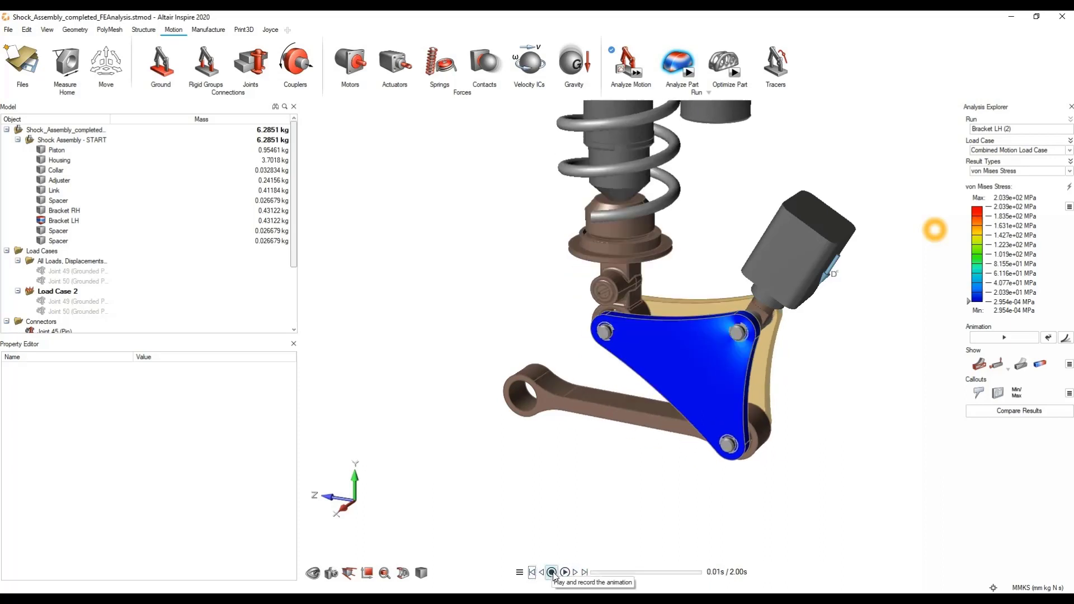
{"action": "left_click", "coordinate": [519, 572]}
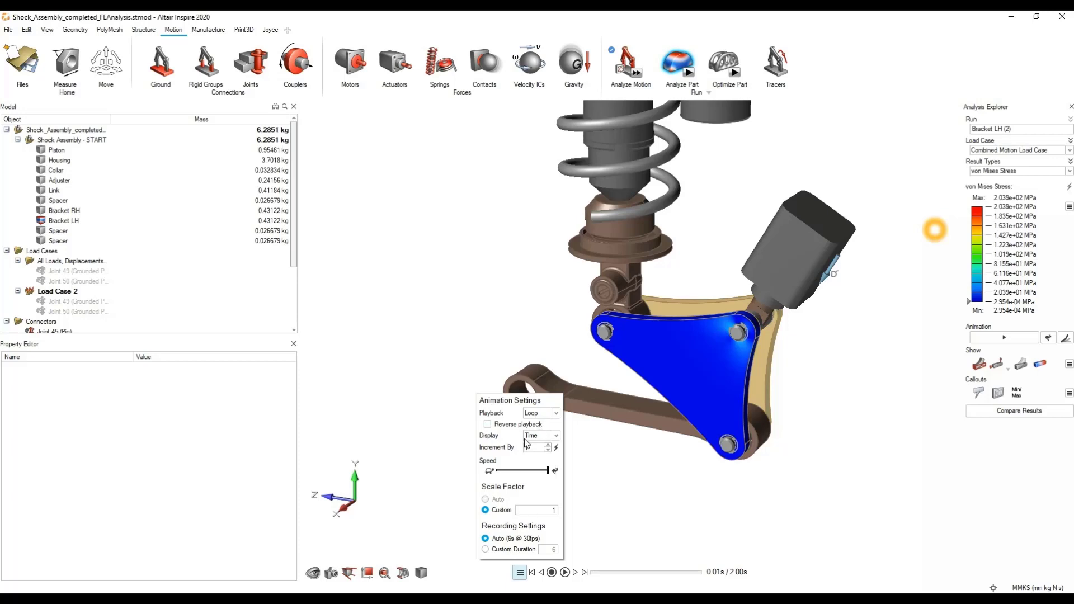
{"action": "left_click", "coordinate": [565, 573]}
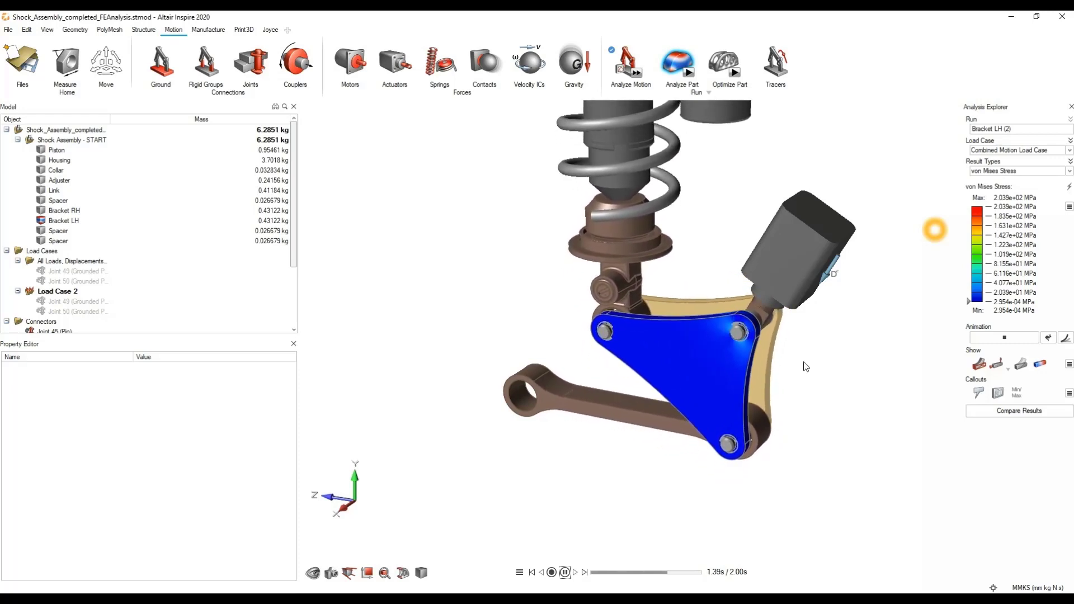
Filter the bracket contour to stresses above about 81.55 MPa with the legend threshold, and restore the full stress range.
{"action": "left_click_drag", "start_coordinate": [970, 302], "coordinate": [971, 263]}
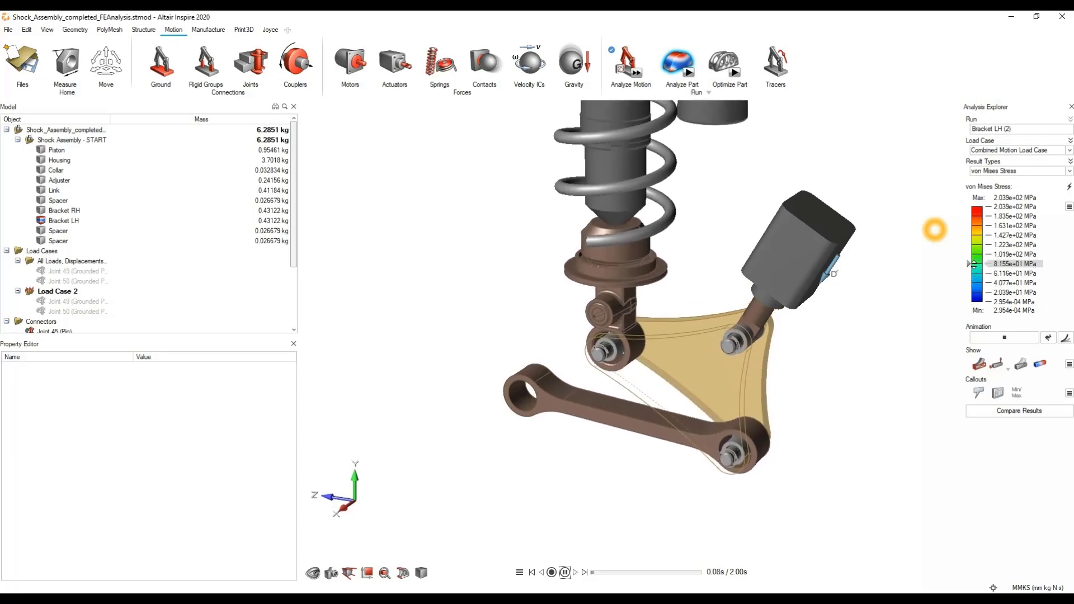
{"action": "scroll", "coordinate": [710, 358], "scroll_direction": "up", "scroll_amount": 4}
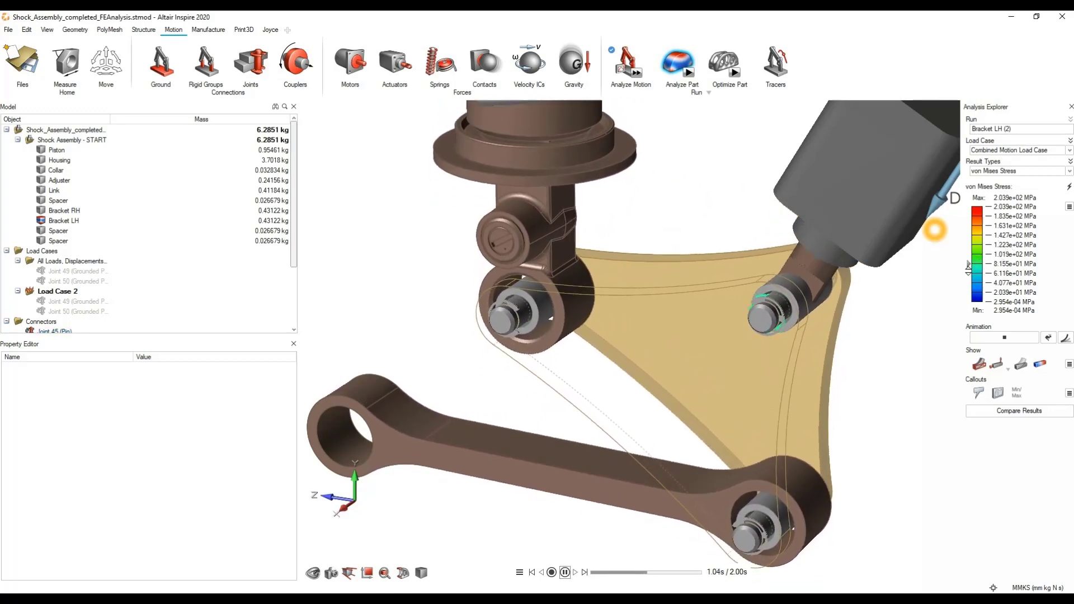
{"action": "left_click_drag", "start_coordinate": [968, 264], "coordinate": [968, 302]}
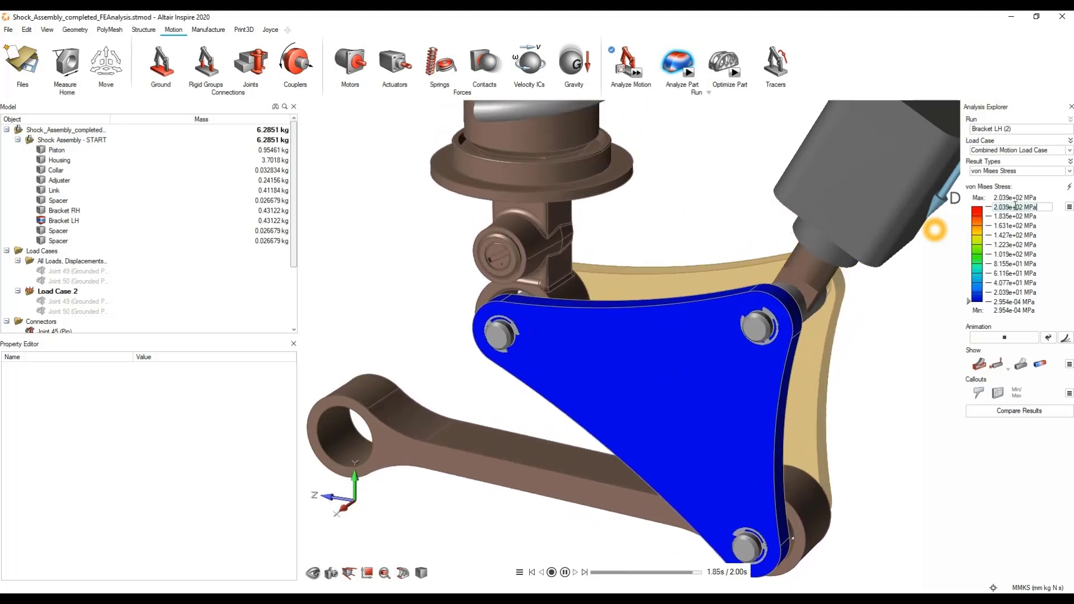
Set the von Mises stress legend's upper limit to 70 MPa and inspect the bracket contour in a paused frame.
{"action": "type", "text": "100"}
{"action": "key", "text": "Return"}
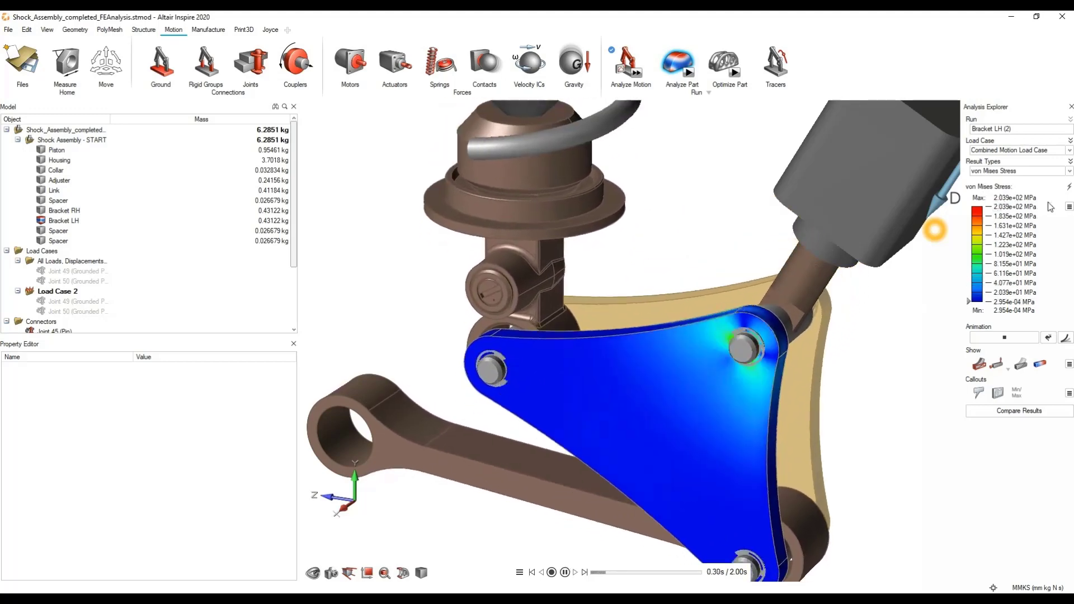
{"action": "left_click", "coordinate": [1011, 206]}
{"action": "type", "text": "70"}
{"action": "key", "text": "Return"}
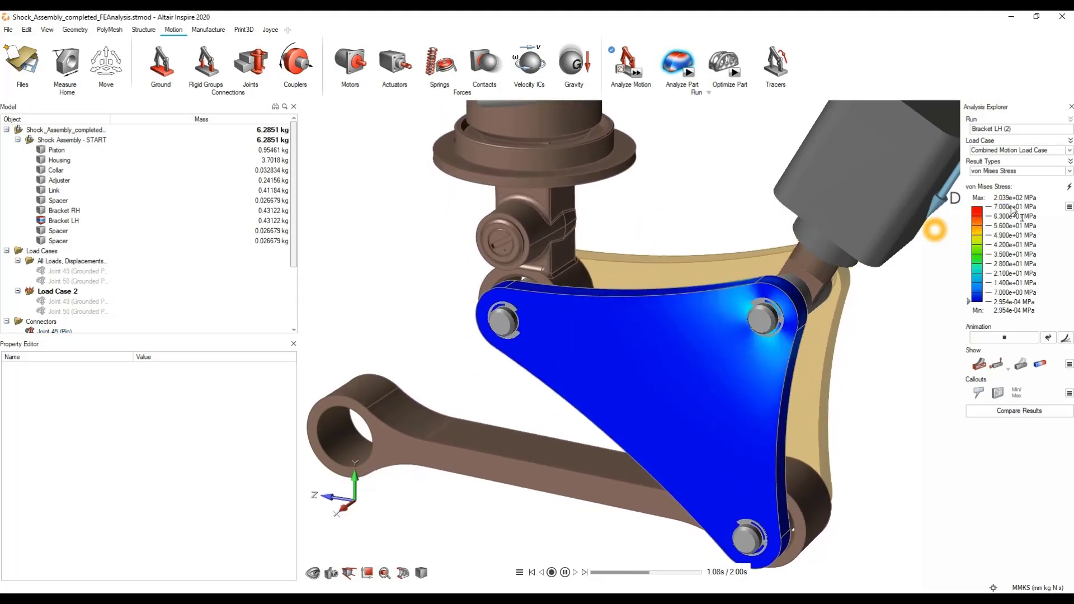
{"action": "left_click", "coordinate": [565, 573]}
{"action": "scroll", "coordinate": [783, 321], "scroll_direction": "down", "scroll_amount": 5}
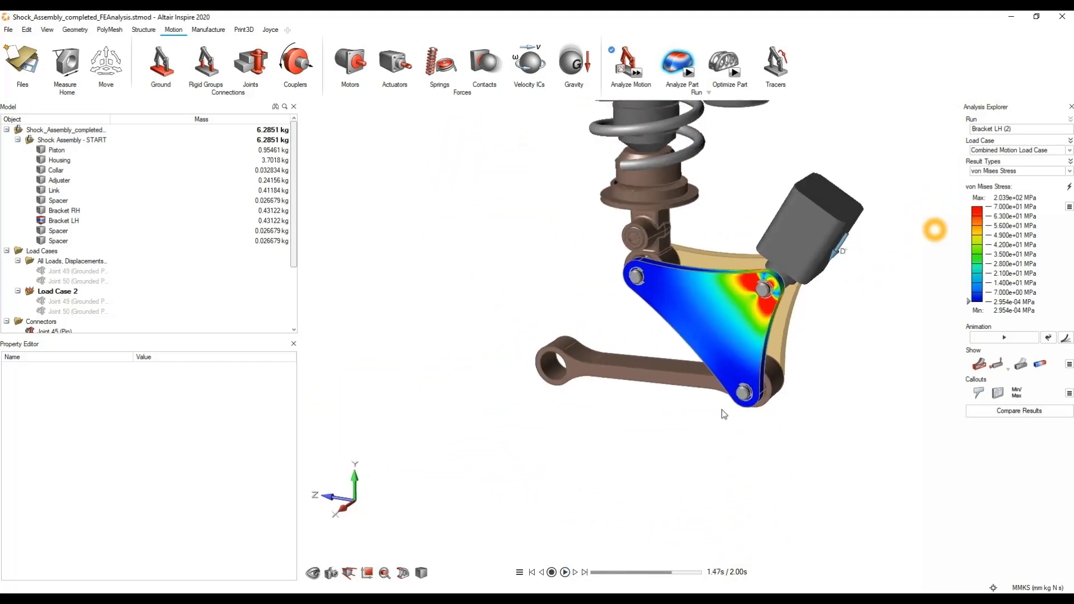
{"action": "left_click", "coordinate": [566, 573]}
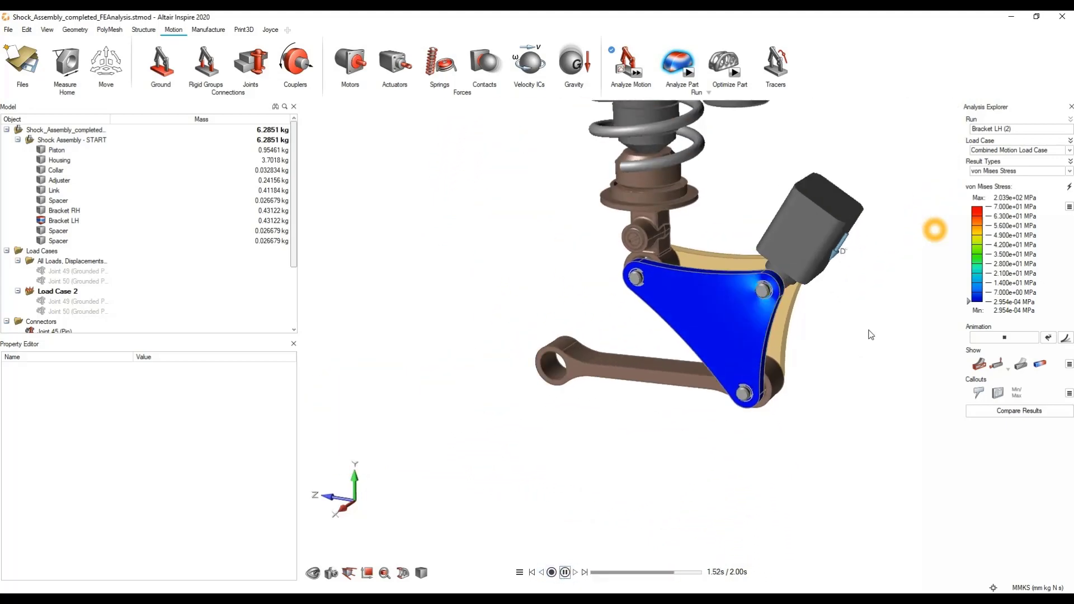
Add two von Mises stress callouts to Bracket LH, on its upper edge and on its face below the actuator pin, and pause the animation.
{"action": "left_click", "coordinate": [984, 393]}
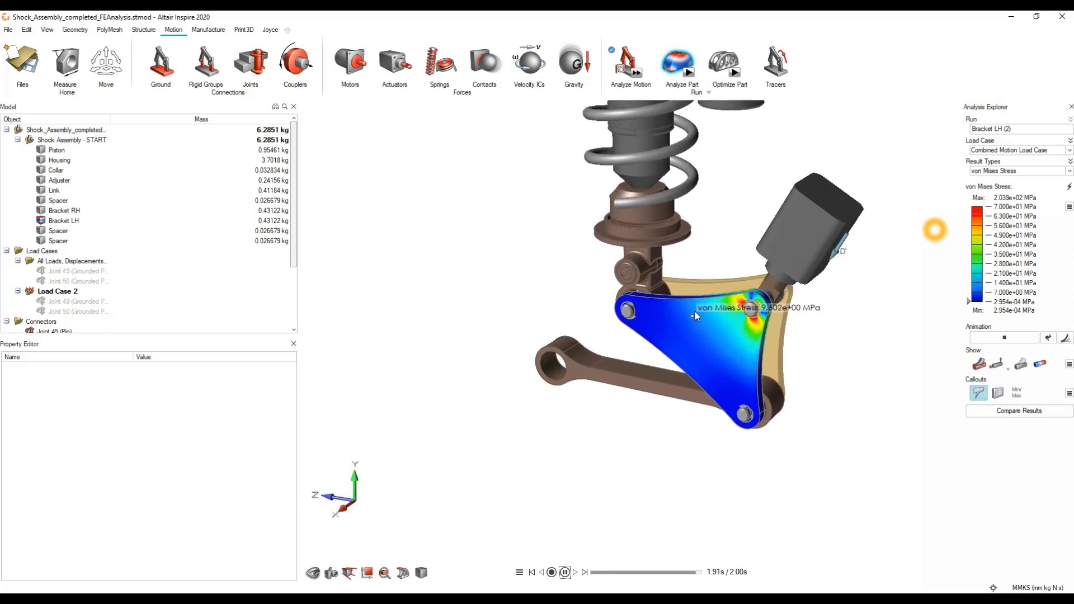
{"action": "left_click", "coordinate": [694, 311]}
{"action": "left_click", "coordinate": [730, 369]}
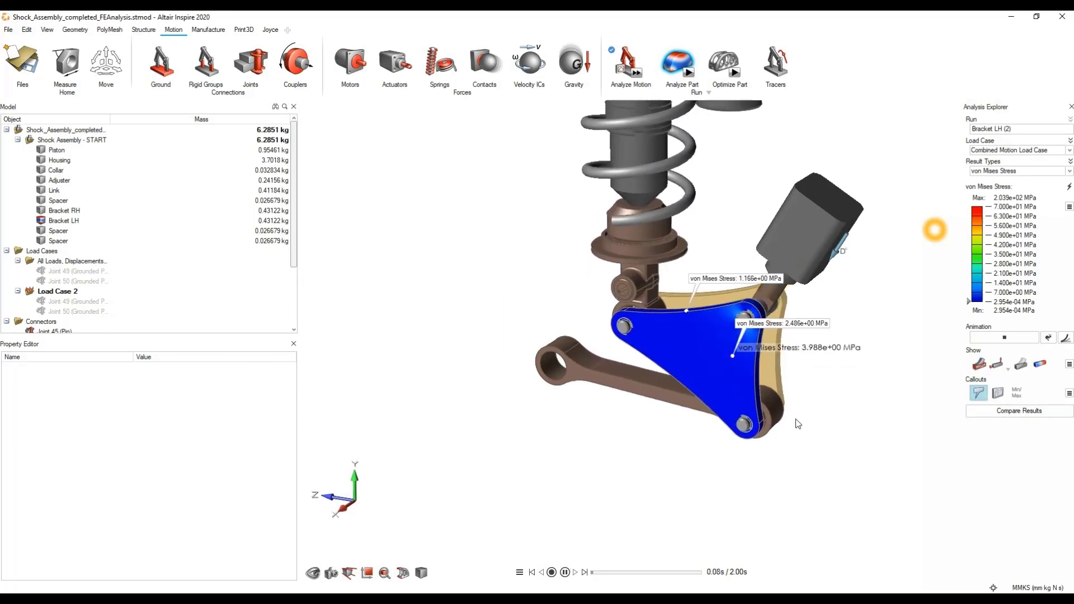
{"action": "left_click", "coordinate": [565, 572]}
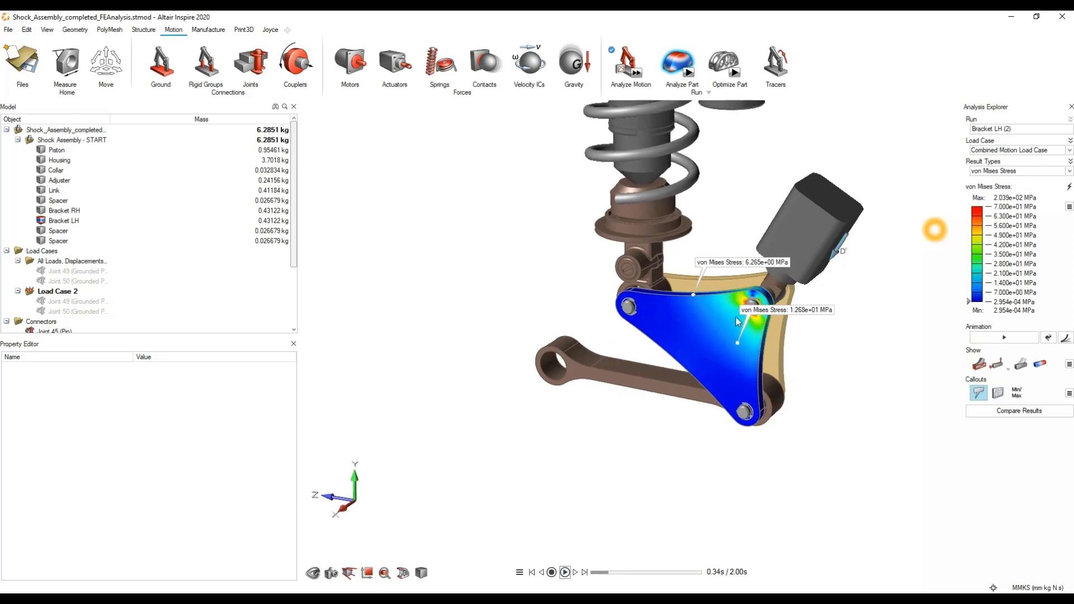
Show the minimum and maximum von Mises stress callouts on the bracket and advance the animation to 0.53 s.
{"action": "left_click", "coordinate": [1016, 393]}
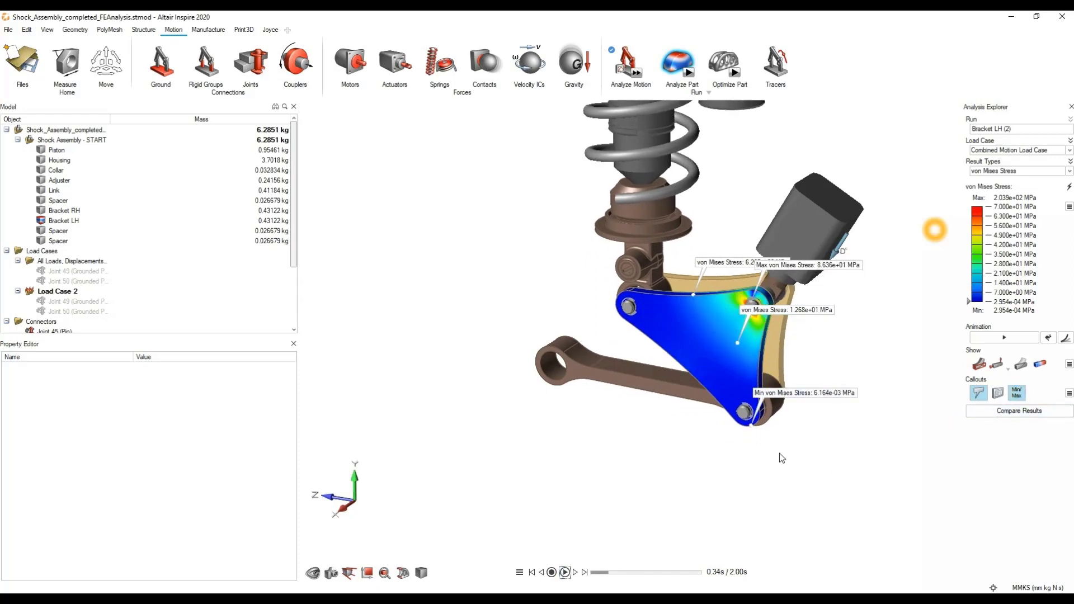
{"action": "left_click", "coordinate": [565, 572]}
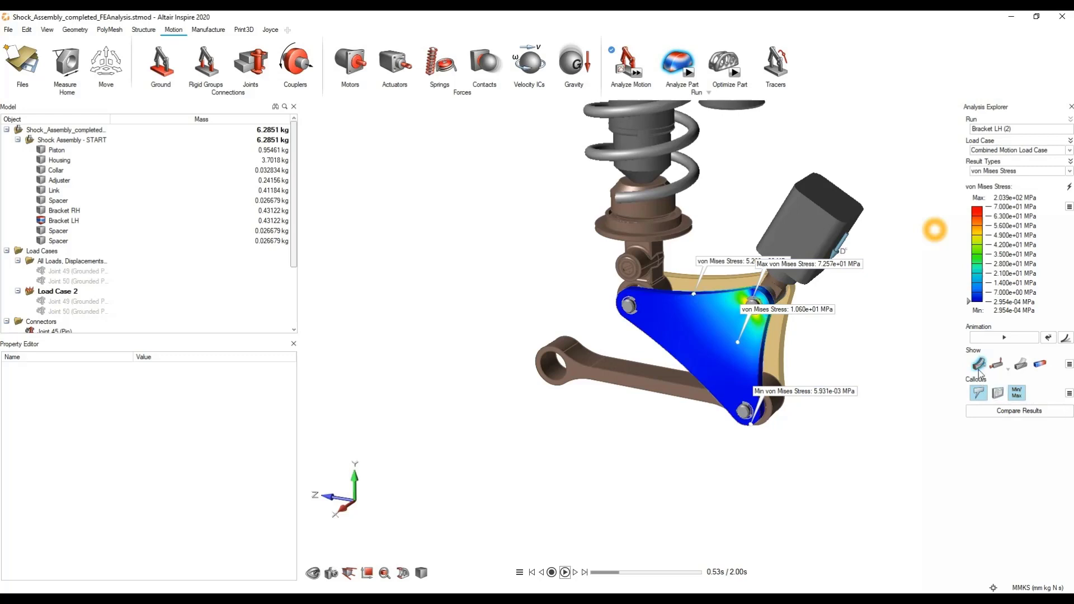
{"action": "scroll", "coordinate": [853, 351], "scroll_direction": "up", "scroll_amount": 5}
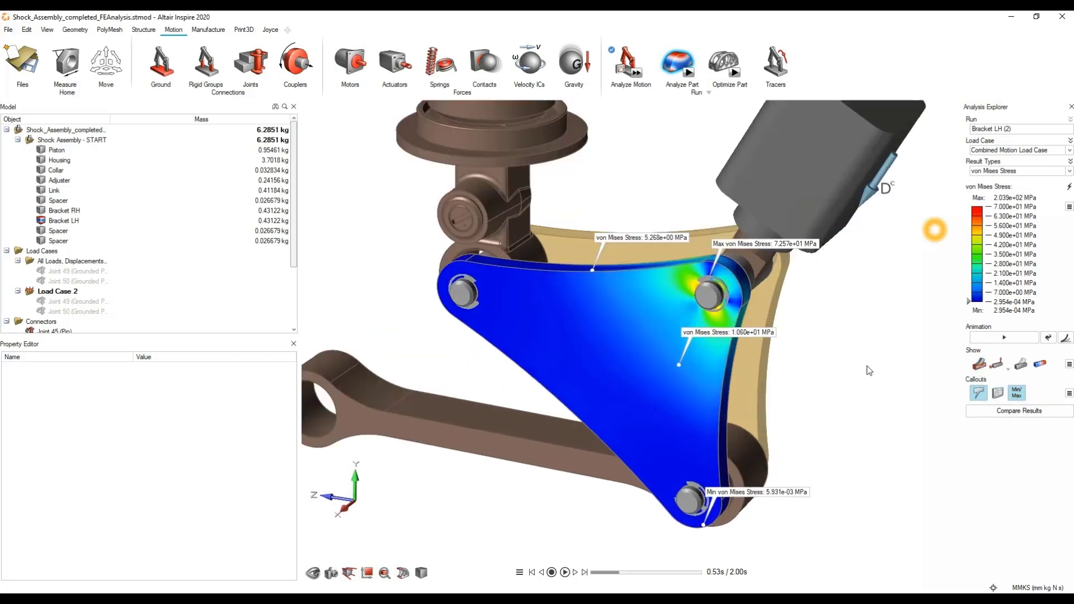
Hide the placed and the minimum/maximum stress callouts on Bracket LH, leaving its outline edges displayed.
{"action": "left_click", "coordinate": [978, 394]}
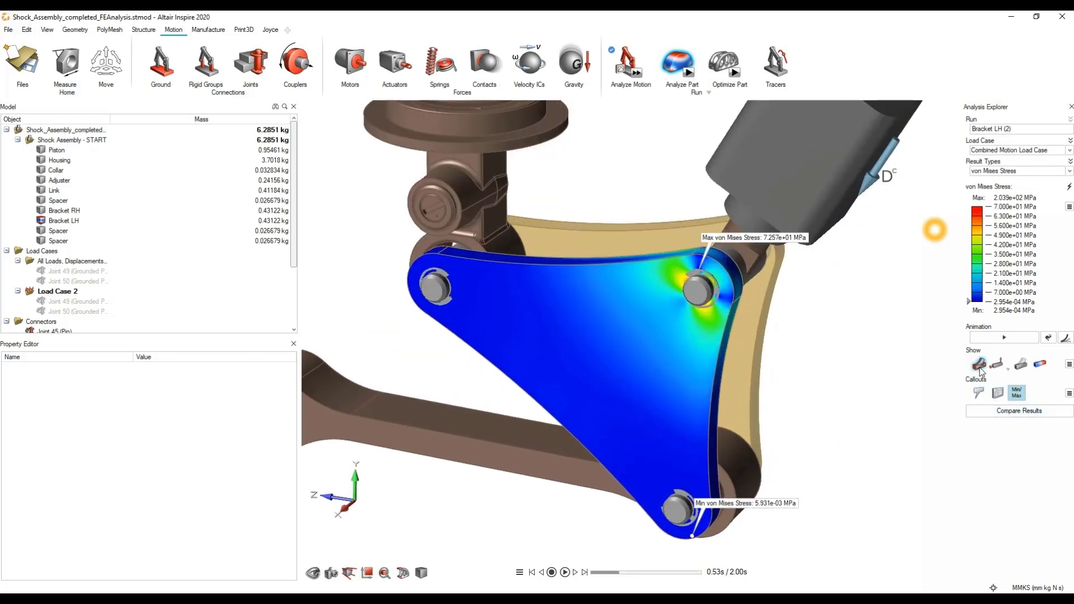
{"action": "left_click", "coordinate": [1017, 395]}
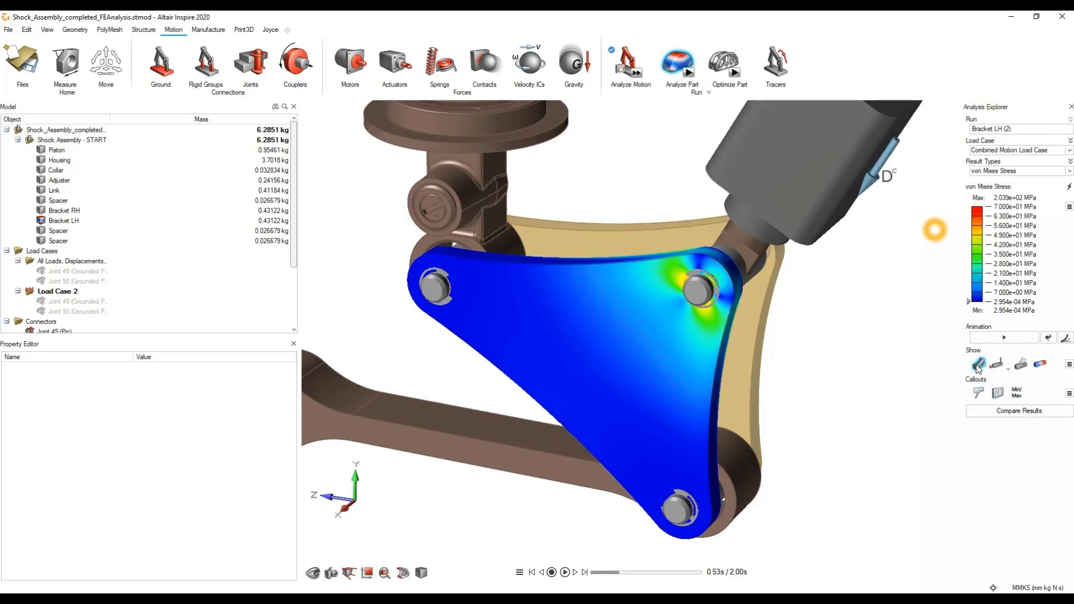
{"action": "left_click", "coordinate": [978, 365]}
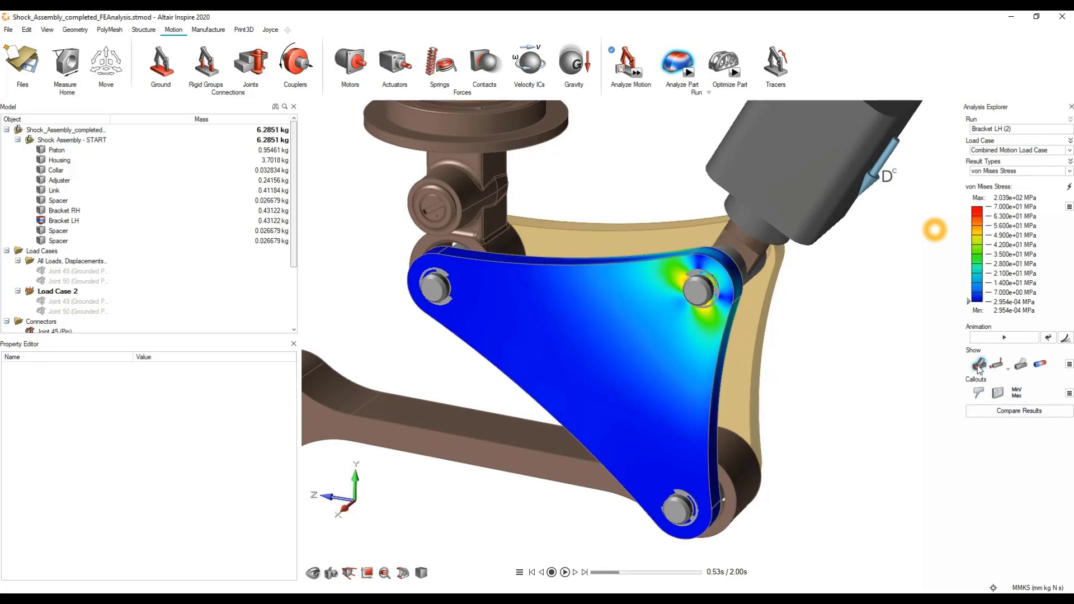
Show the bracket's deformed state and replay the von Mises stress contour over the shock assembly's full motion.
{"action": "left_click", "coordinate": [564, 573]}
{"action": "left_click", "coordinate": [564, 573]}
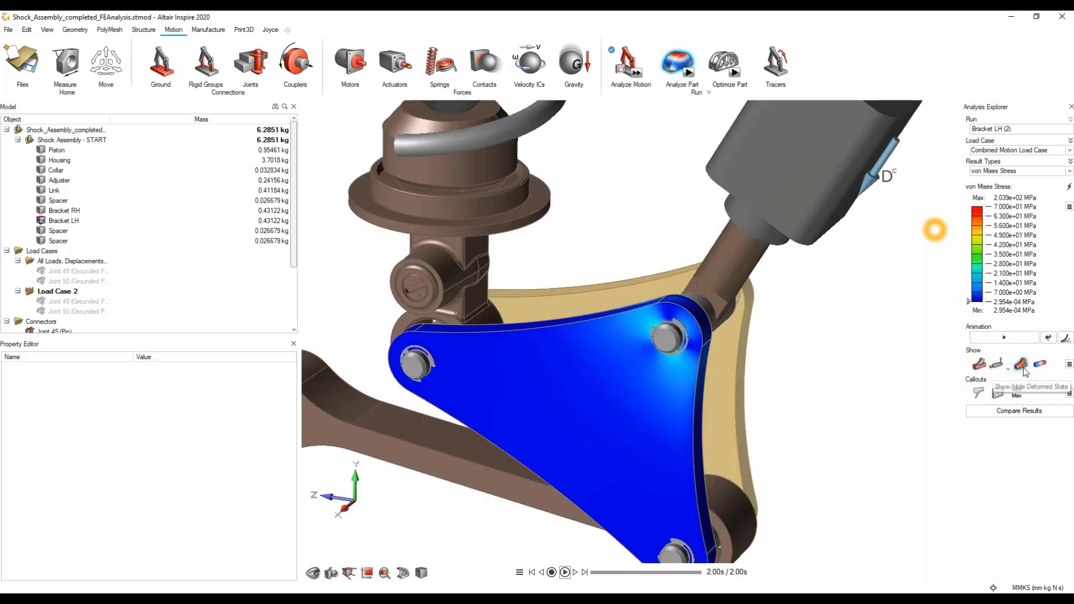
{"action": "scroll", "coordinate": [760, 417], "scroll_direction": "down", "scroll_amount": 2}
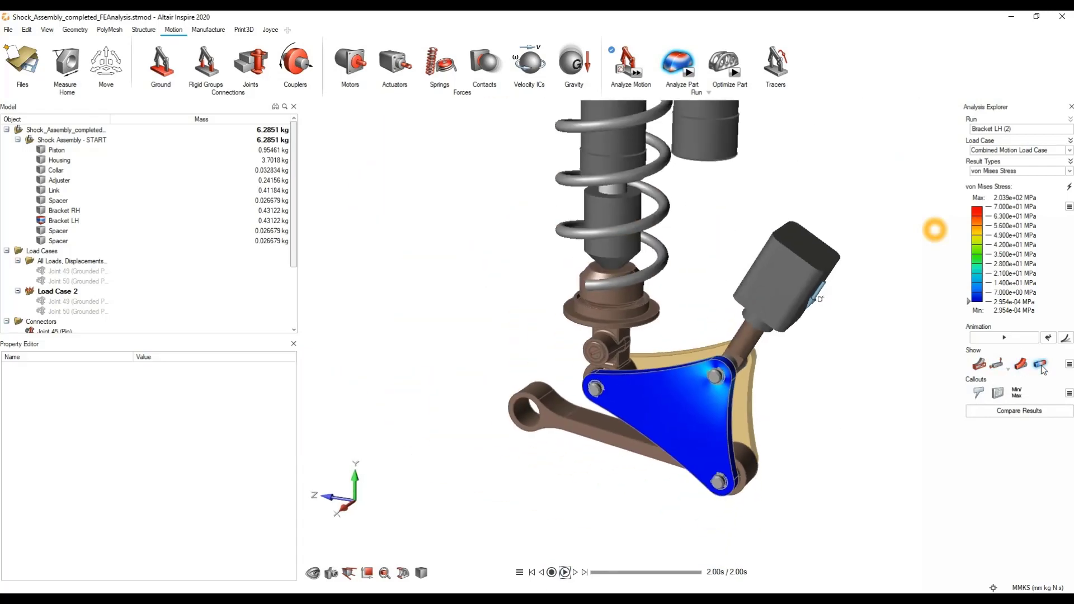
{"action": "left_click", "coordinate": [565, 572]}
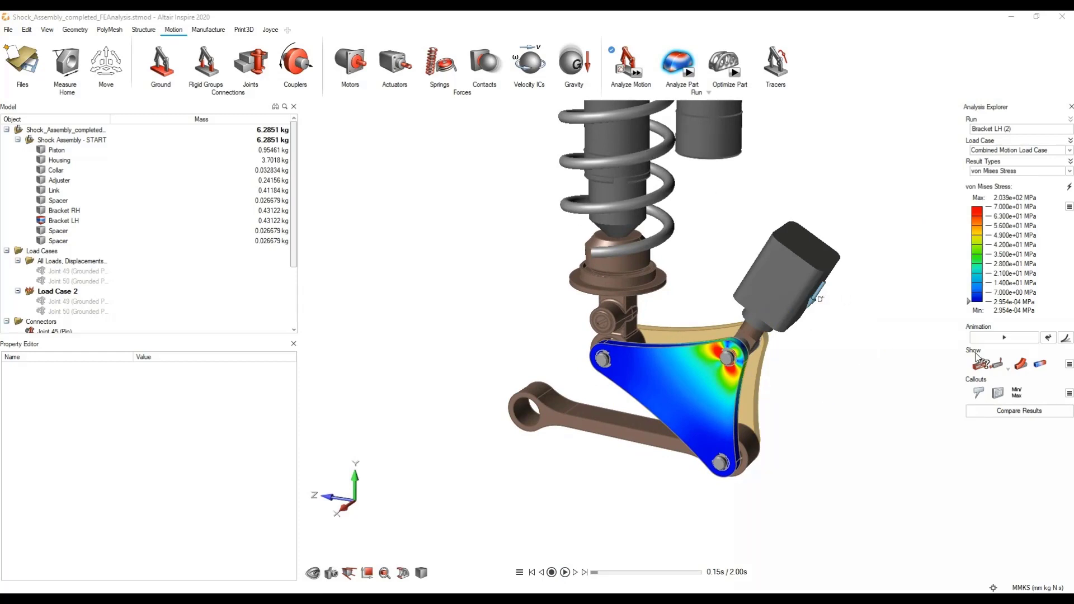
{"action": "left_click", "coordinate": [993, 341]}
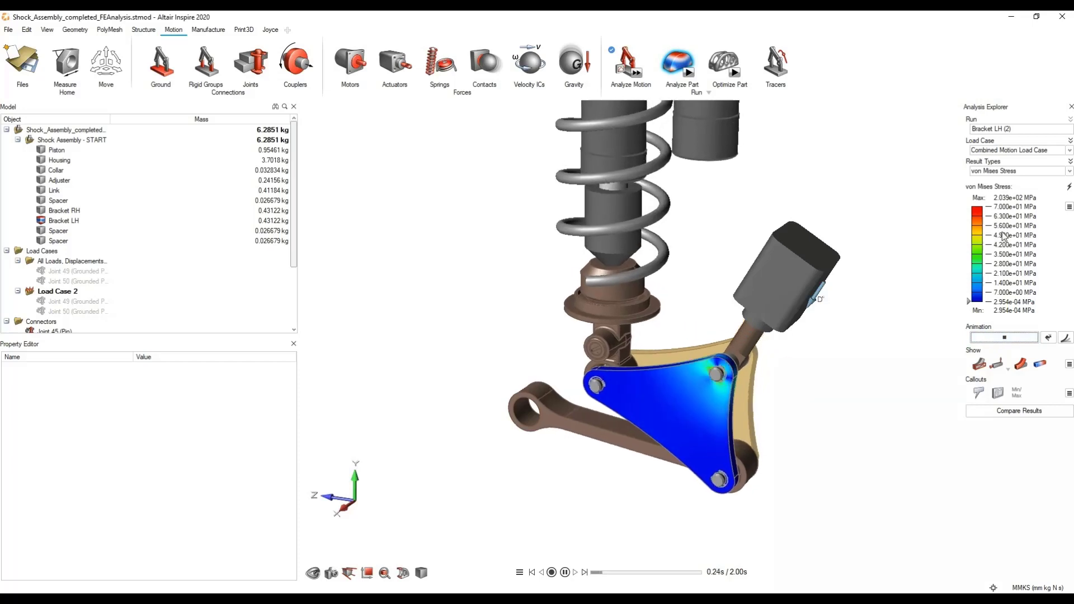
Switch the contour to Displacement results, play the motion, and stop the animation at 1.04 s.
{"action": "left_click", "coordinate": [1017, 172]}
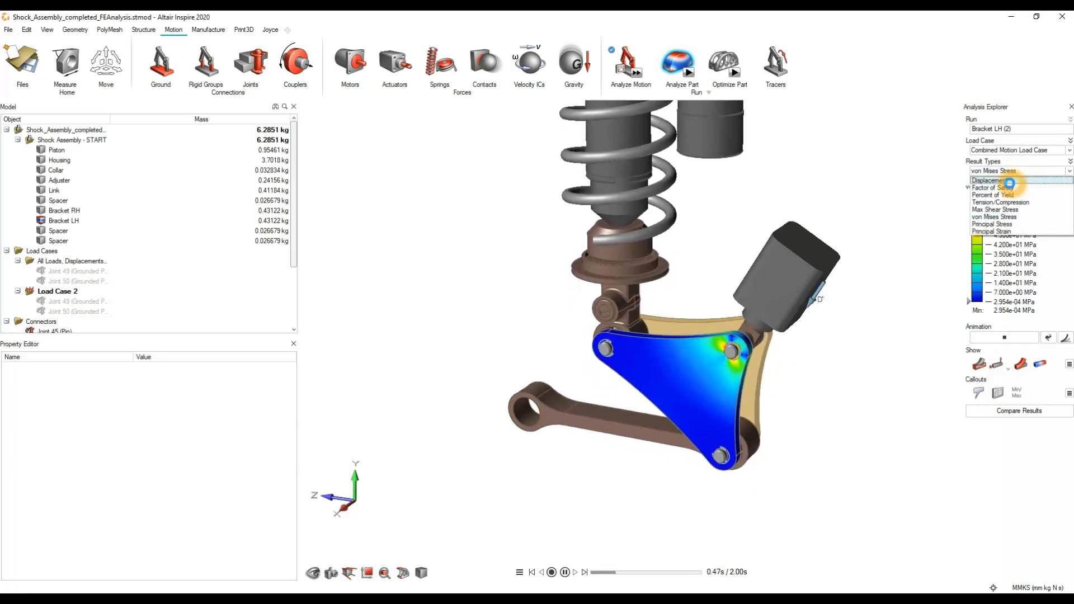
{"action": "left_click", "coordinate": [1008, 183]}
{"action": "left_click", "coordinate": [822, 404]}
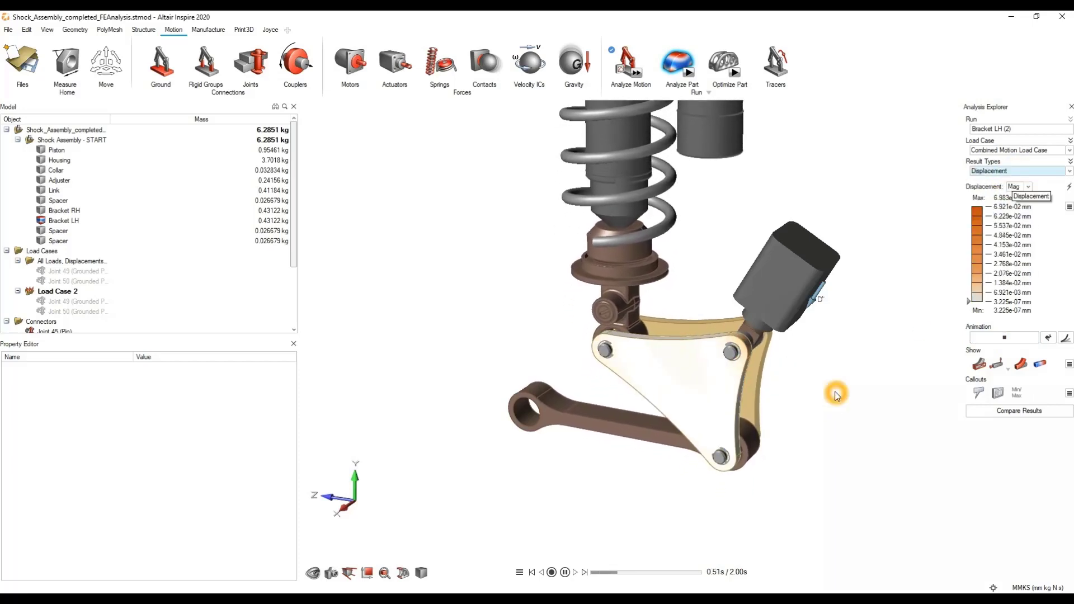
{"action": "left_click", "coordinate": [993, 340]}
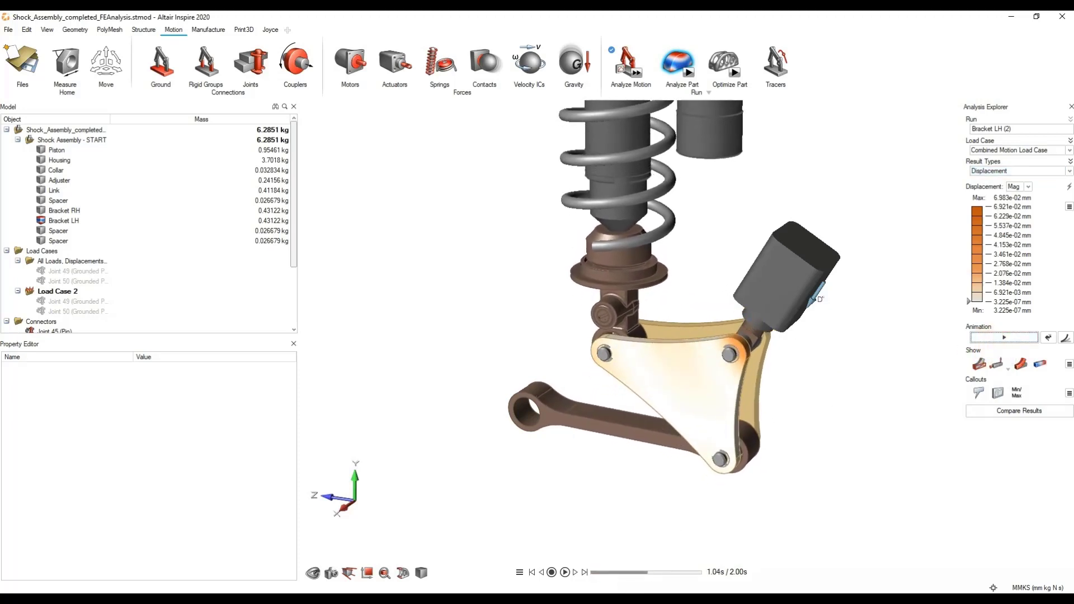
Switch to the Shock_Assembly.x_b model and check the part analysis and optimization options on Bracket LH's results plot.
{"action": "left_click", "coordinate": [479, 571]}
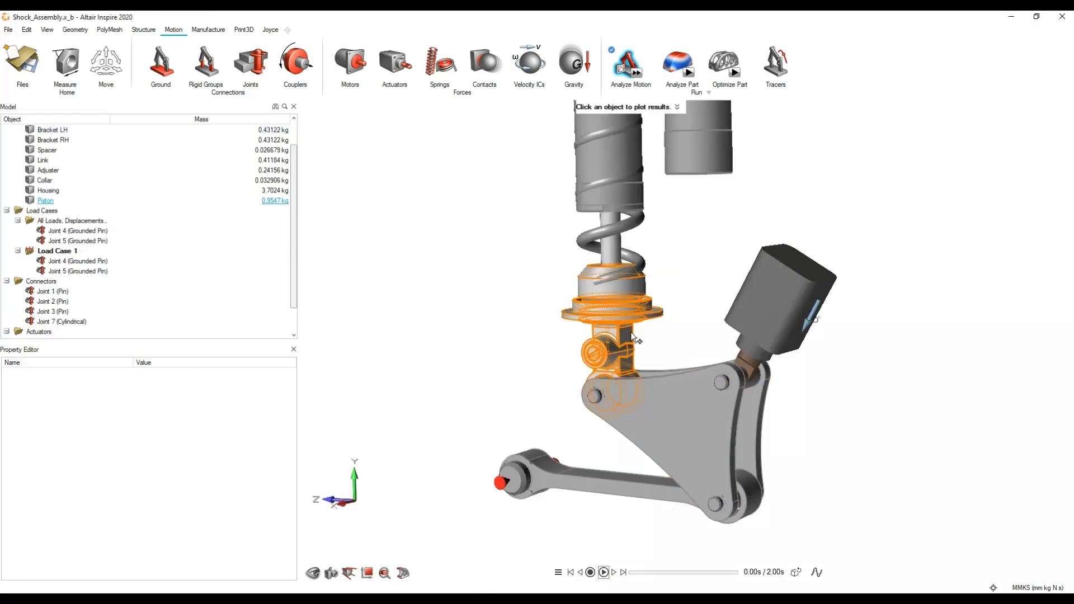
{"action": "right_click_drag", "start_coordinate": [831, 373], "coordinate": [852, 319]}
{"action": "middle_click_drag", "start_coordinate": [852, 319], "coordinate": [827, 331]}
{"action": "left_click", "coordinate": [705, 357]}
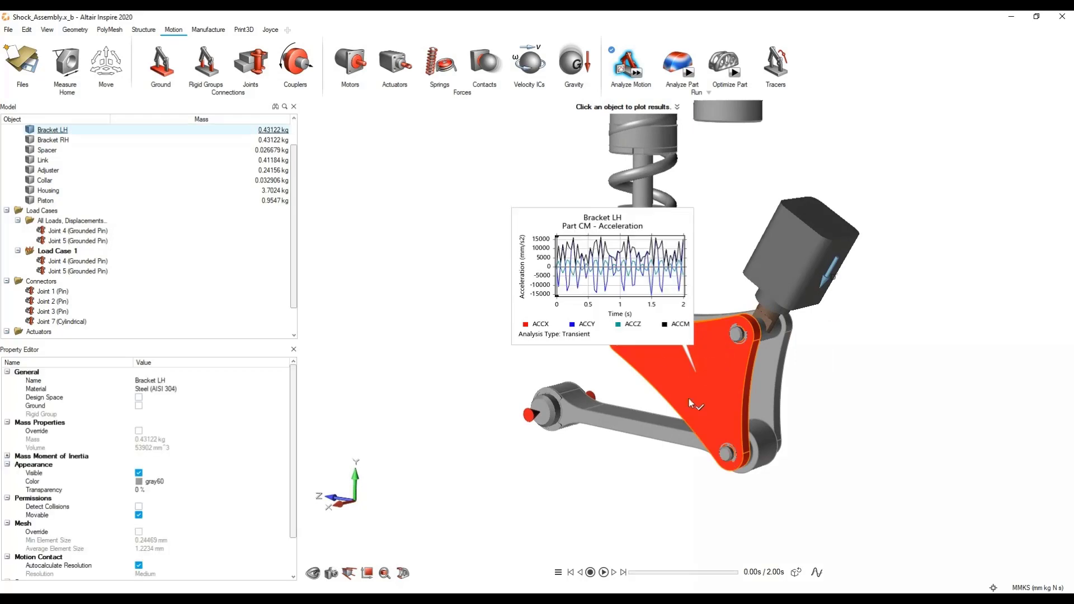
{"action": "right_click", "coordinate": [578, 289]}
{"action": "left_click", "coordinate": [624, 380]}
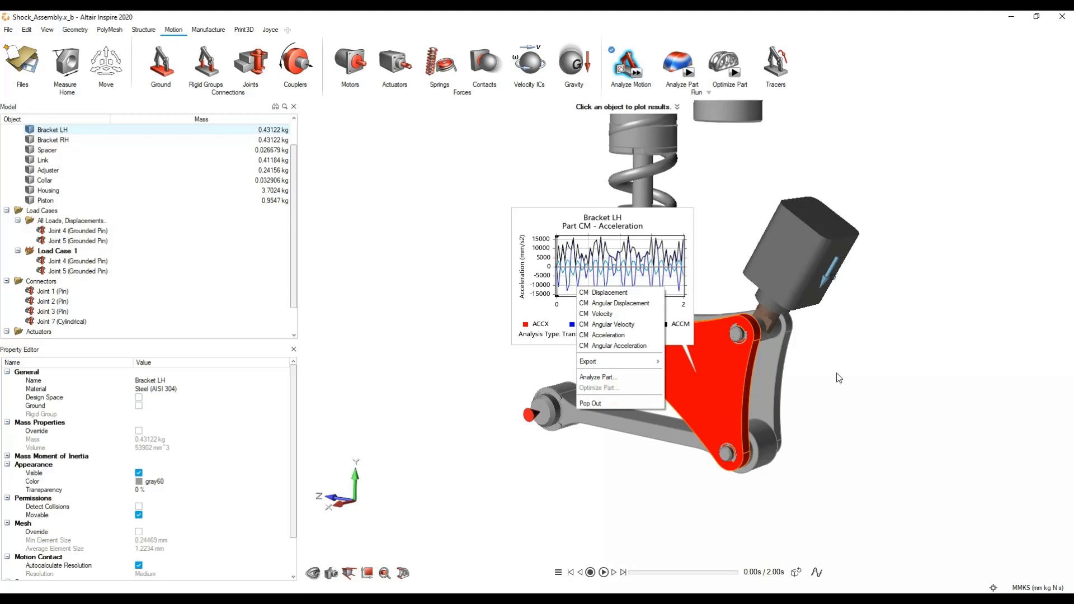
{"action": "left_click", "coordinate": [910, 377]}
Define Bracket LH as a design space and clear the selection.
{"action": "left_click", "coordinate": [682, 367]}
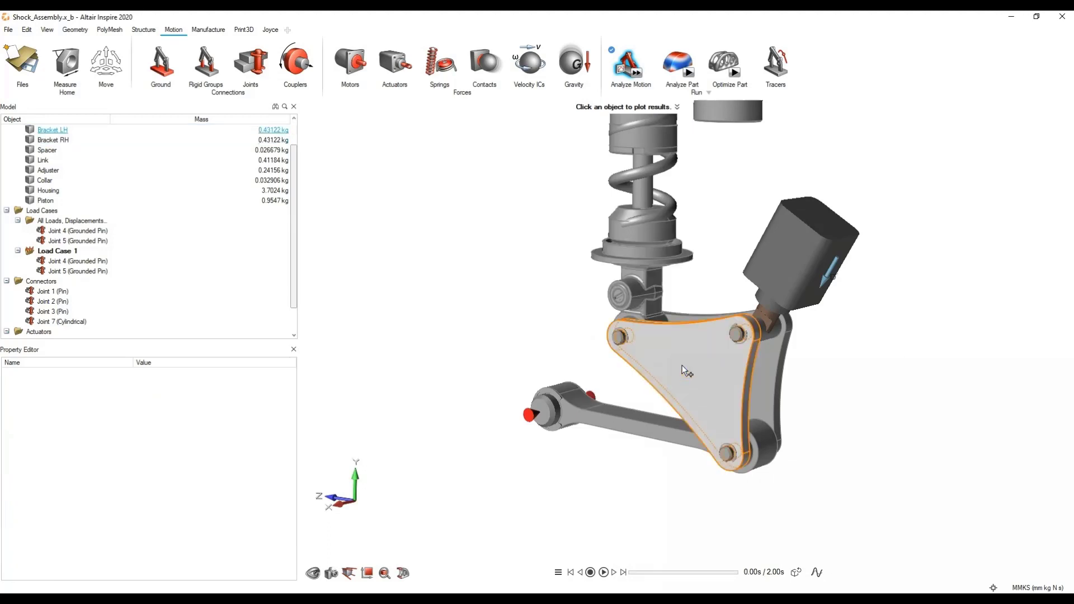
{"action": "left_click", "coordinate": [682, 365]}
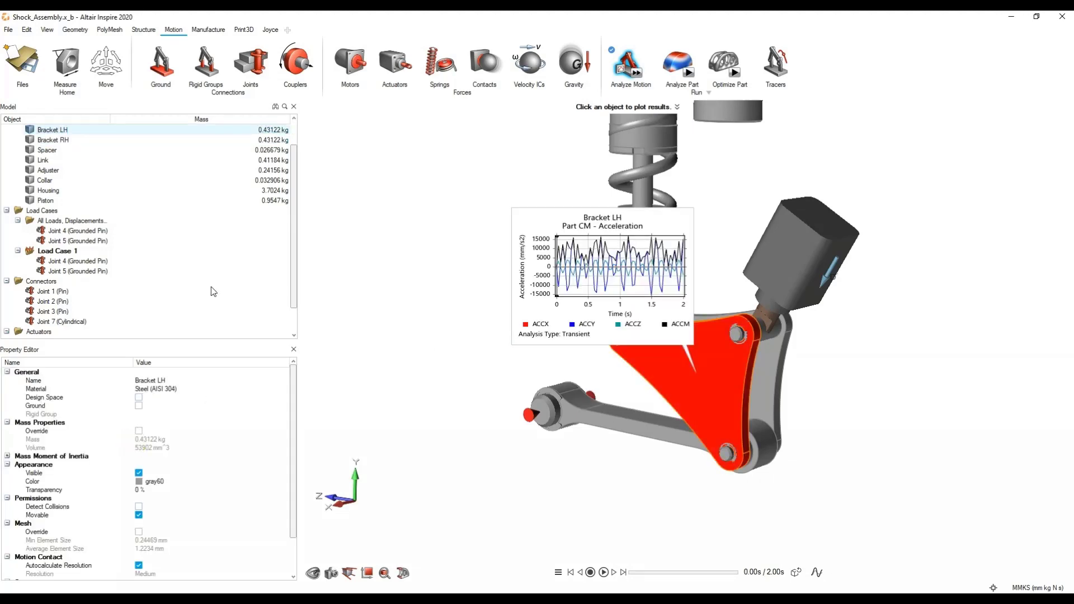
{"action": "scroll", "coordinate": [119, 150], "scroll_direction": "up", "scroll_amount": 1}
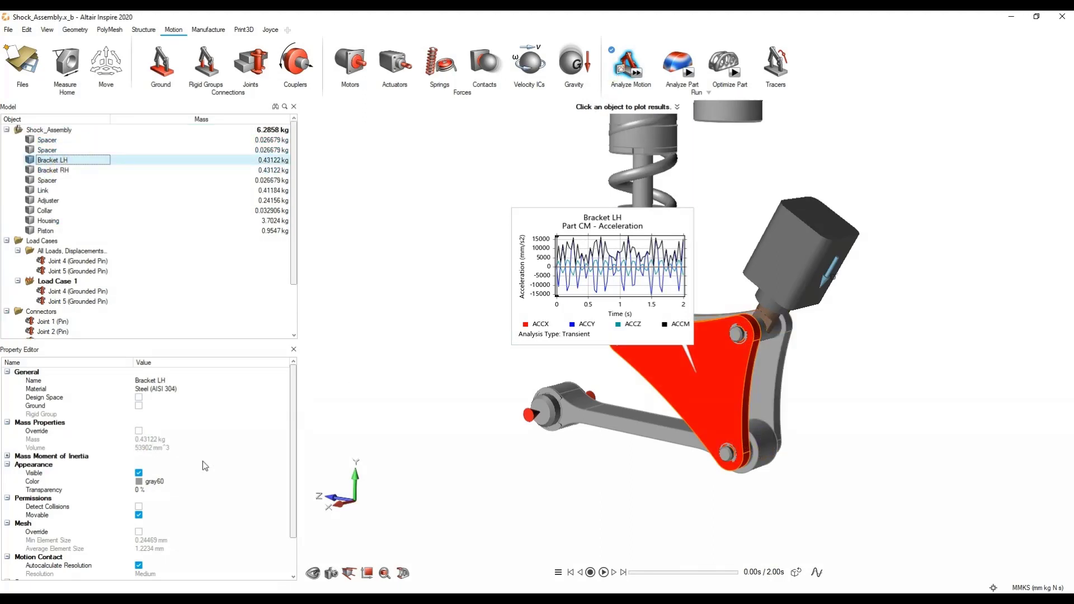
{"action": "left_click", "coordinate": [139, 397]}
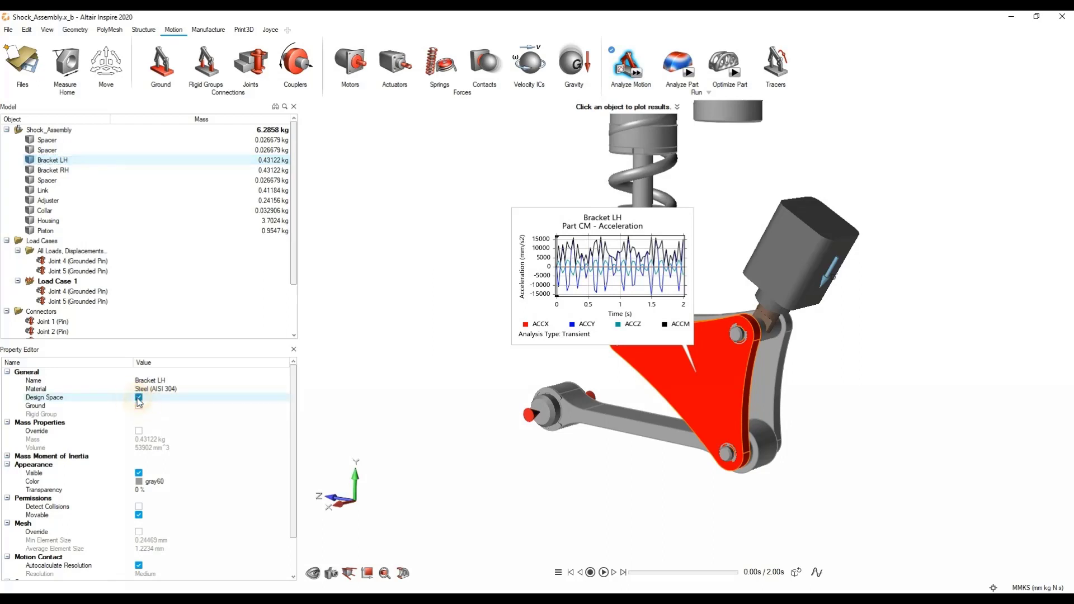
{"action": "left_click", "coordinate": [425, 371]}
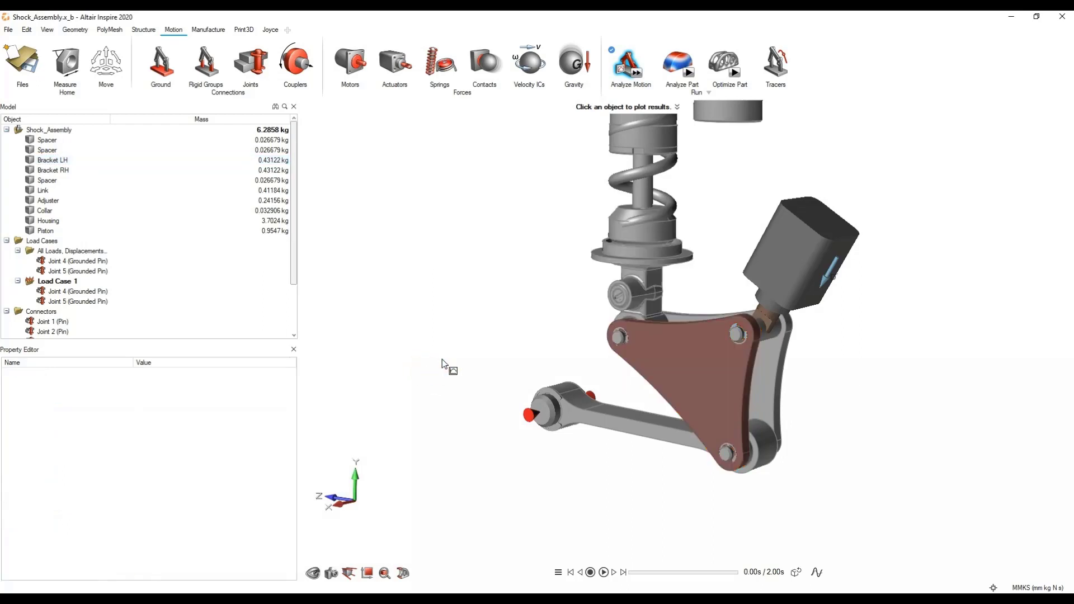
Open the part optimization setup from Bracket LH's results plot and move its dialog closer to the bracket.
{"action": "left_click", "coordinate": [695, 368]}
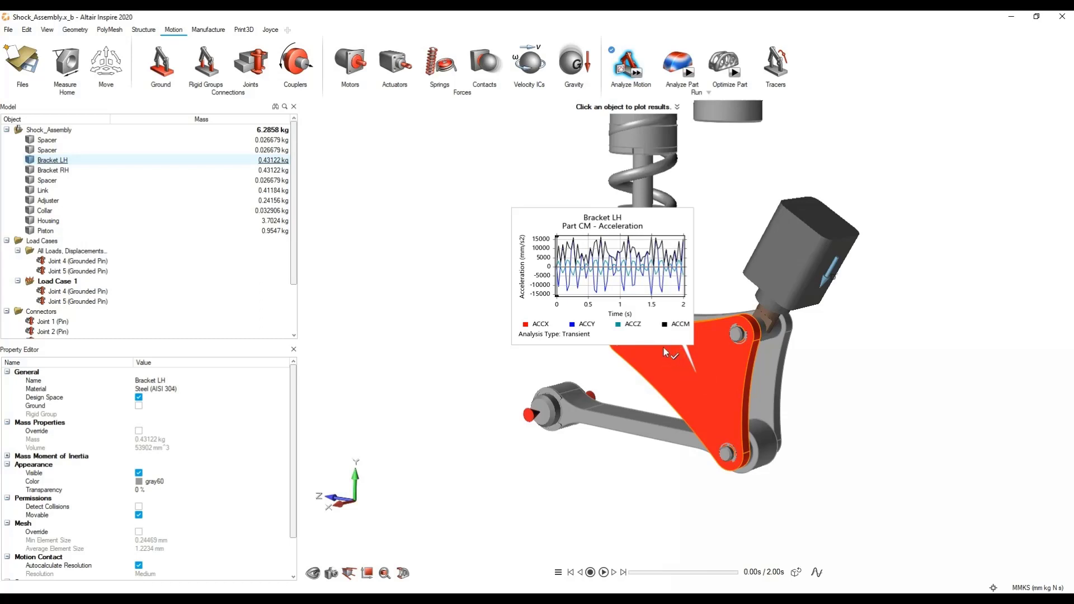
{"action": "right_click", "coordinate": [576, 270]}
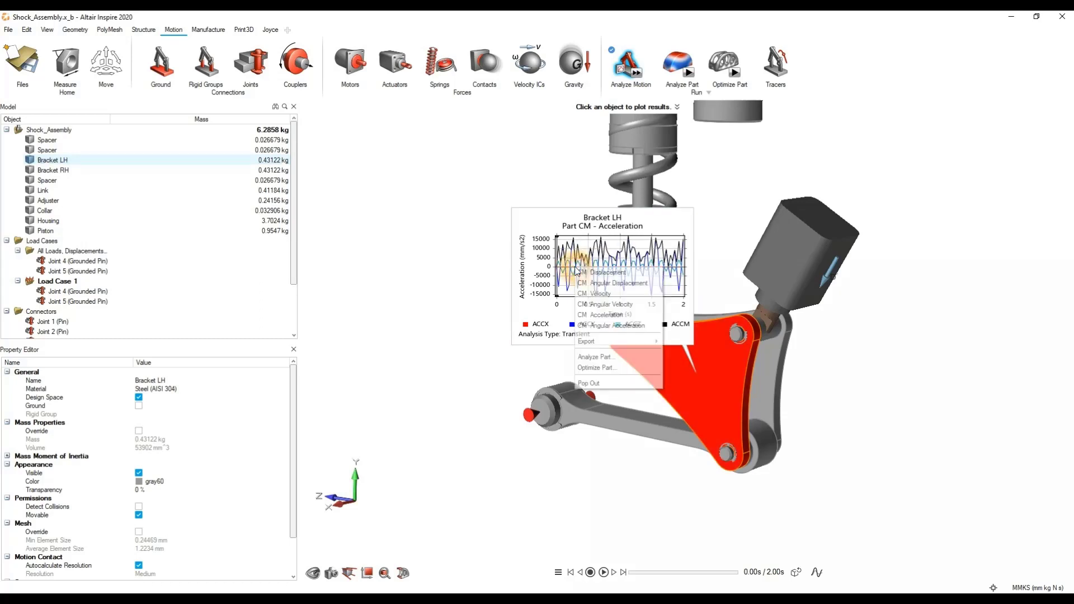
{"action": "left_click", "coordinate": [610, 368]}
{"action": "left_click", "coordinate": [968, 100]}
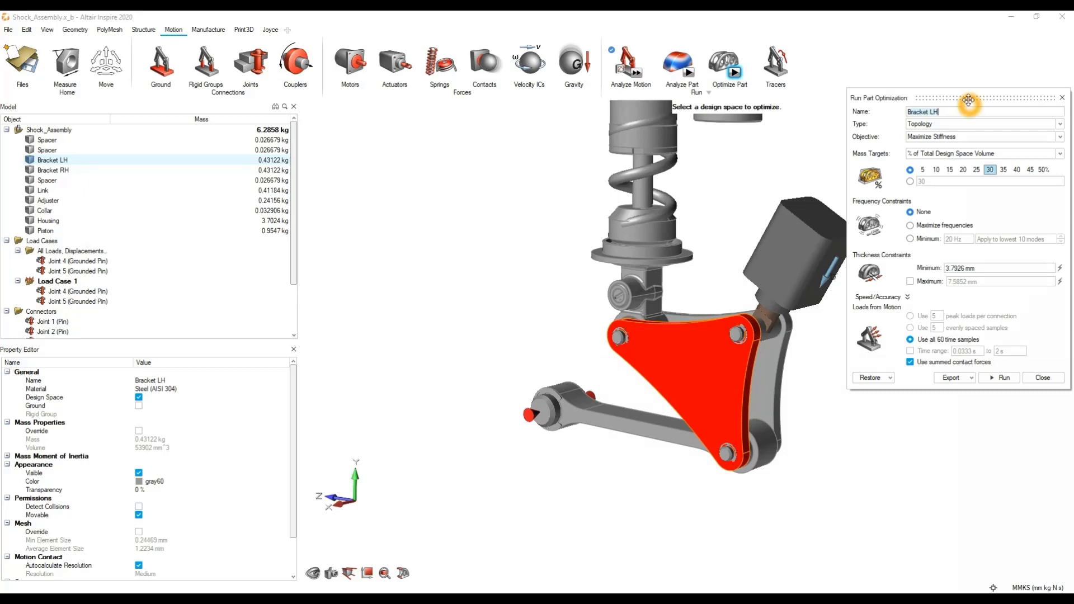
{"action": "left_click_drag", "start_coordinate": [968, 101], "coordinate": [901, 176]}
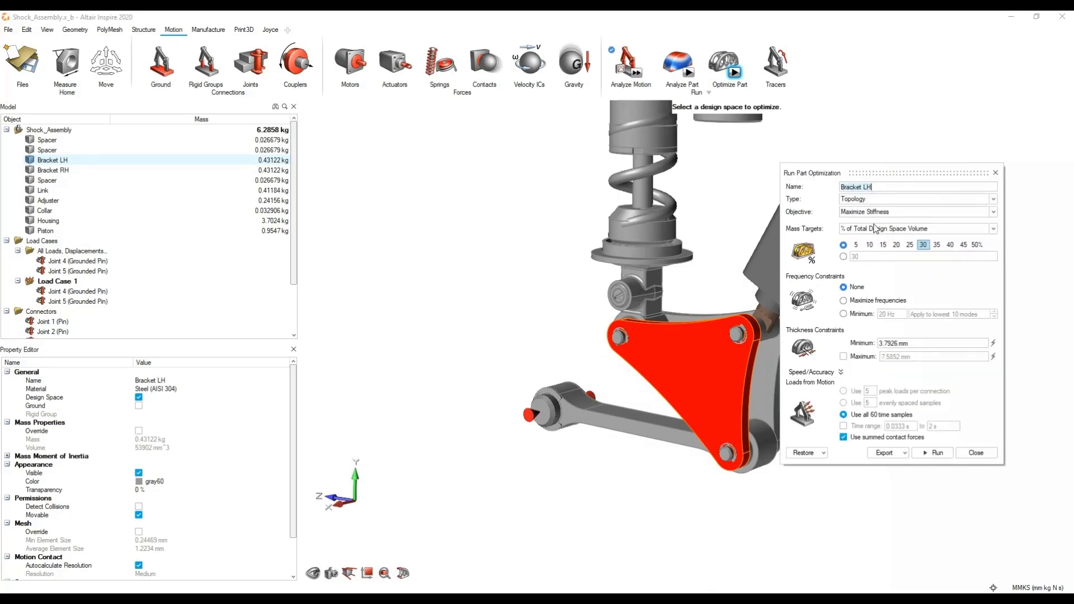
Set the optimization type to Topology and the objective to Maximize Stiffness.
{"action": "left_click", "coordinate": [878, 318]}
{"action": "left_click", "coordinate": [886, 202]}
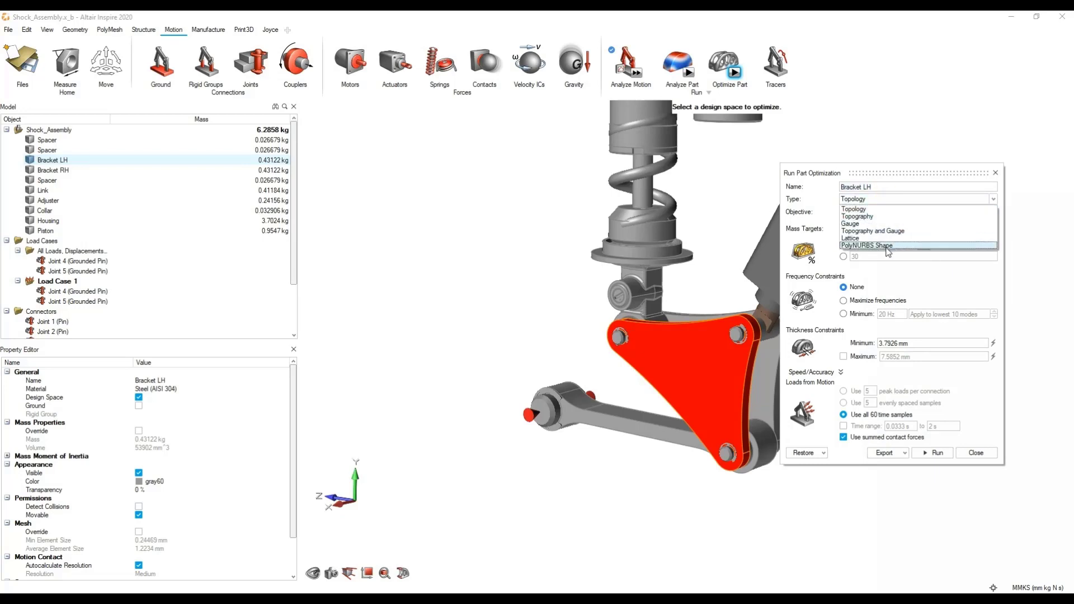
{"action": "left_click", "coordinate": [882, 209]}
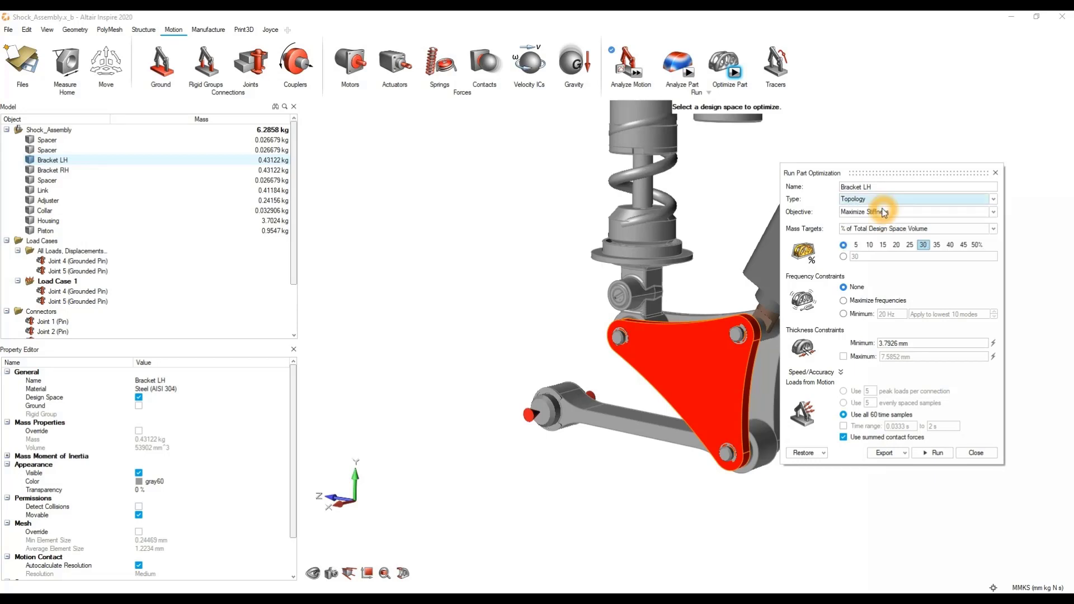
{"action": "left_click", "coordinate": [919, 218]}
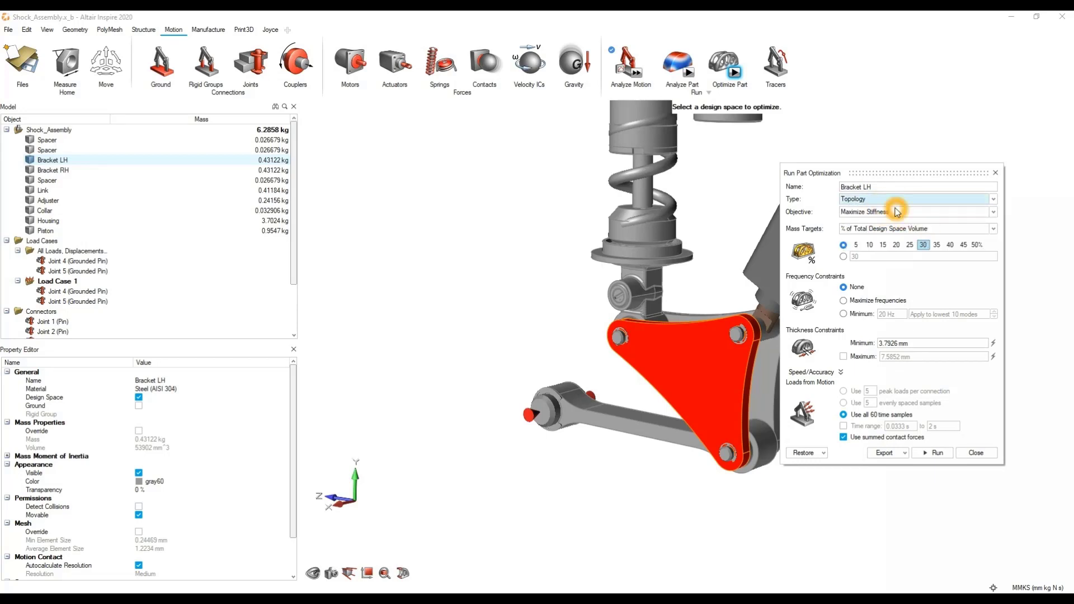
{"action": "left_click", "coordinate": [901, 216]}
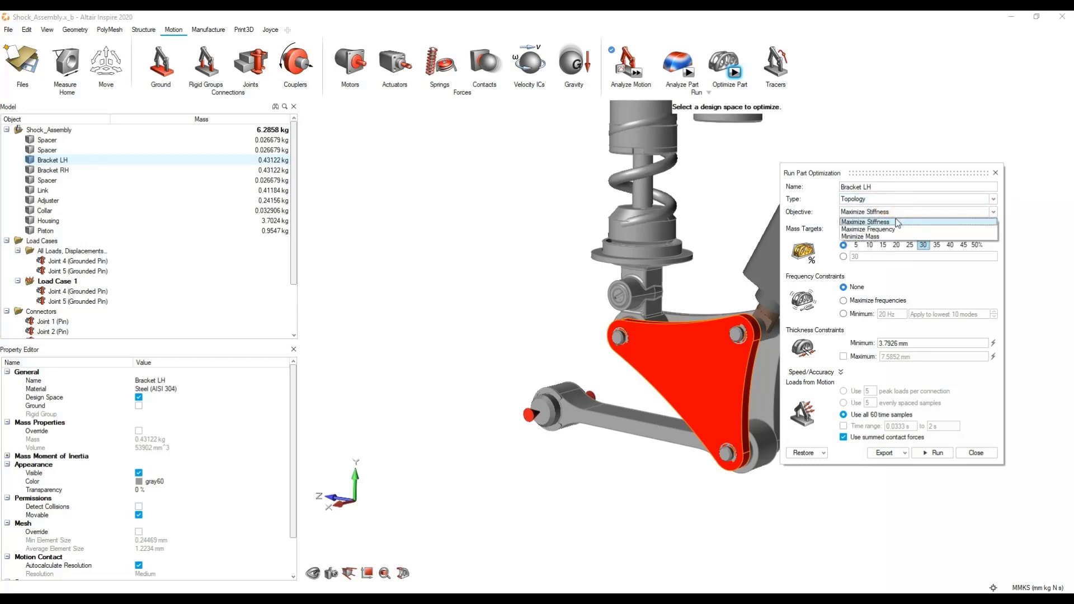
{"action": "left_click", "coordinate": [896, 223]}
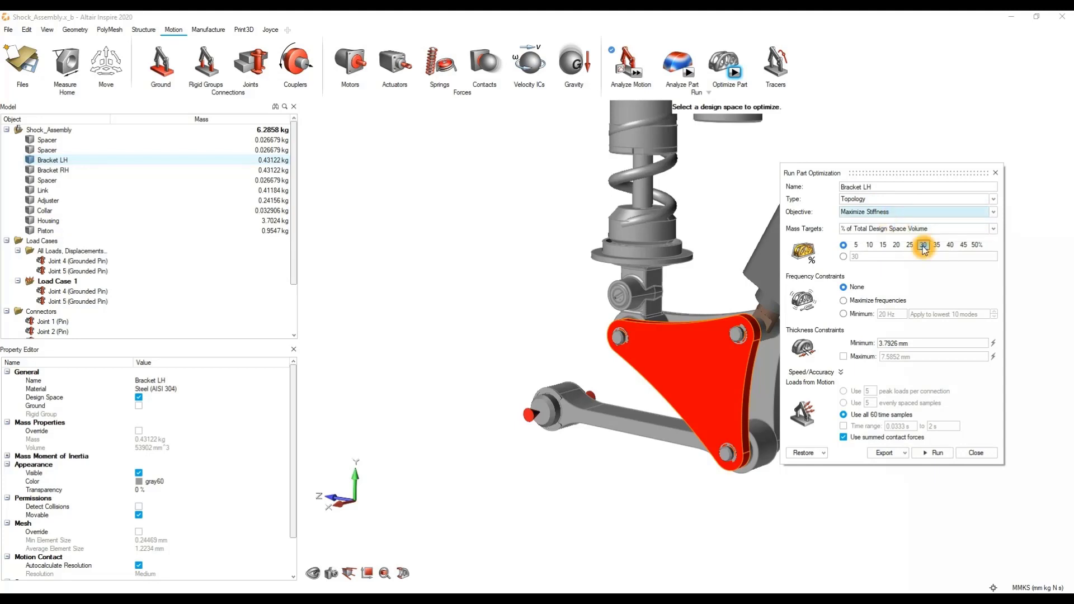
Set the mass target to 30% of the total design space volume with no frequency constraints.
{"action": "left_click", "coordinate": [923, 246]}
{"action": "left_click", "coordinate": [949, 285]}
{"action": "left_click", "coordinate": [944, 283]}
{"action": "left_click", "coordinate": [944, 290]}
{"action": "left_click", "coordinate": [850, 292]}
{"action": "left_click", "coordinate": [873, 359]}
Review the optimization's speed/accuracy and motion load sampling options, and close the setup without running it.
{"action": "left_click", "coordinate": [839, 372]}
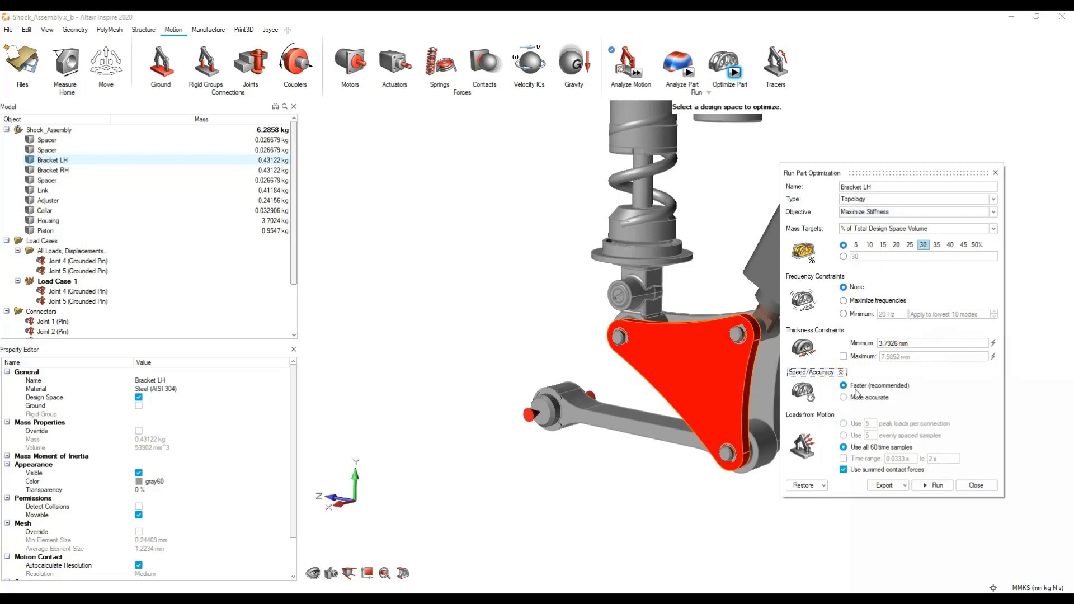
{"action": "left_click", "coordinate": [833, 373]}
{"action": "left_click", "coordinate": [842, 373]}
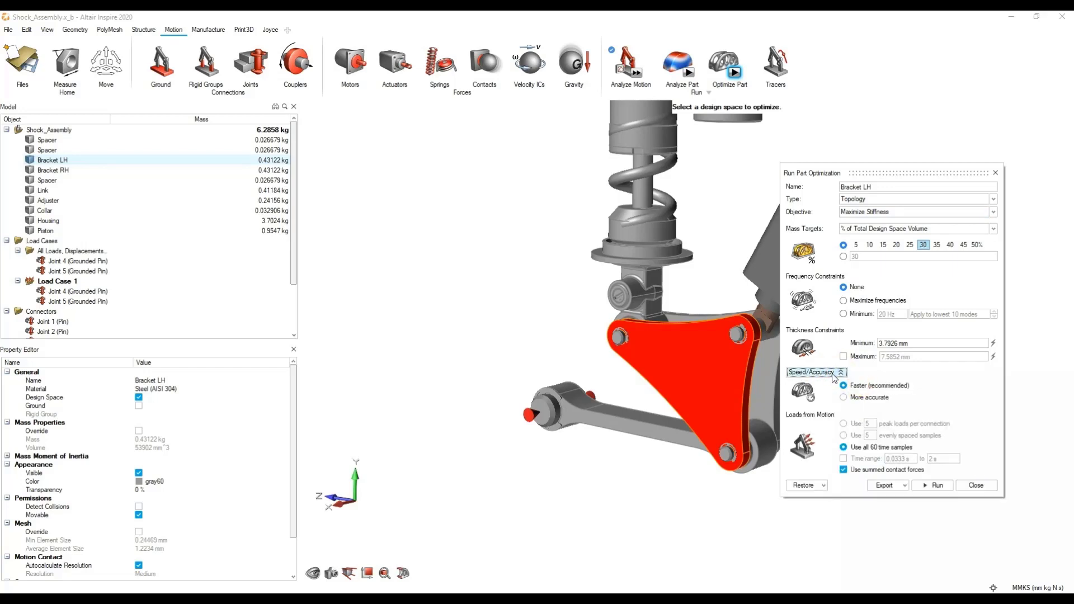
{"action": "left_click", "coordinate": [839, 373]}
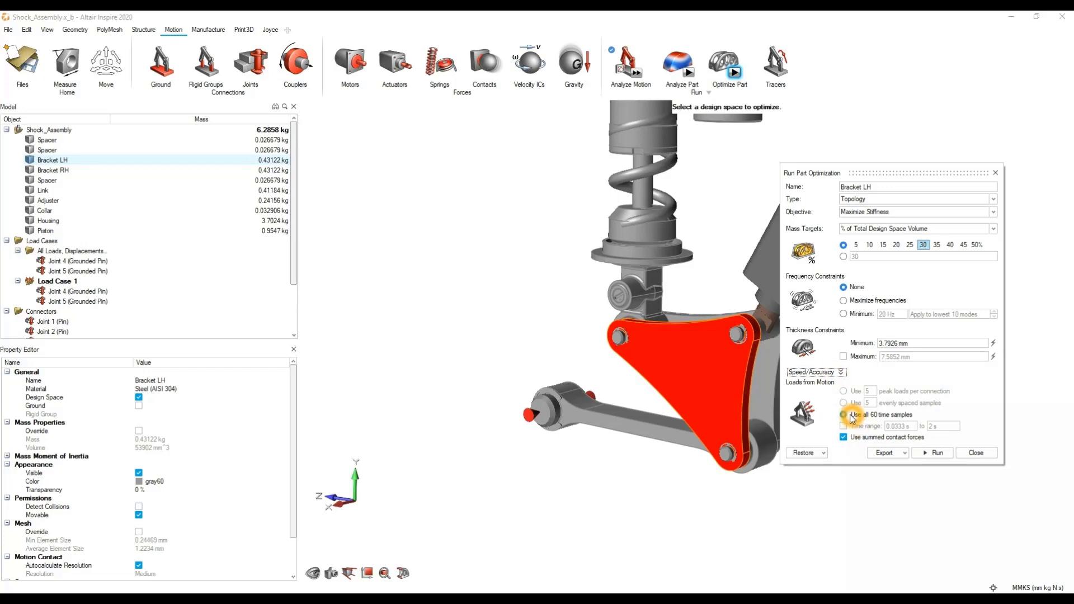
{"action": "left_click", "coordinate": [848, 393]}
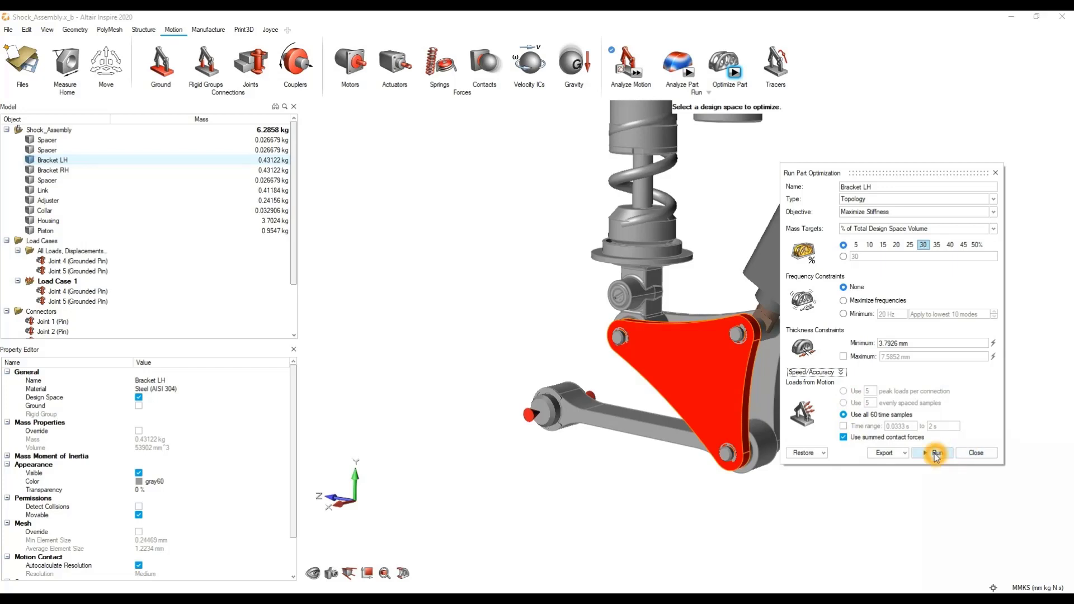
{"action": "left_click", "coordinate": [985, 454]}
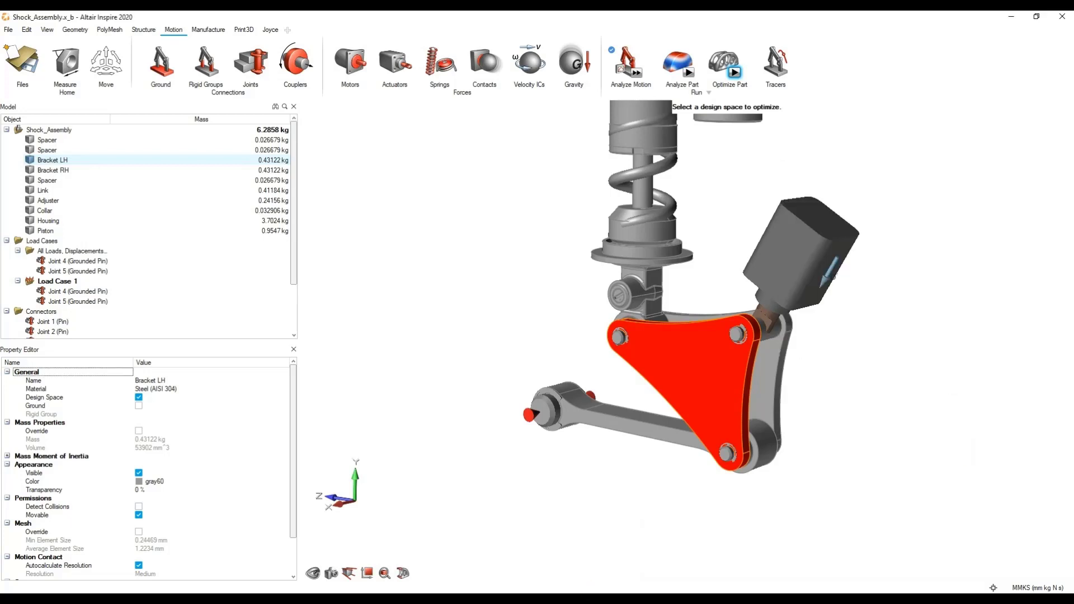
Switch to the Shock_Assembly_completed_Optimised.stmod model and display the optimized shape of Bracket LH.
{"action": "left_click", "coordinate": [714, 564]}
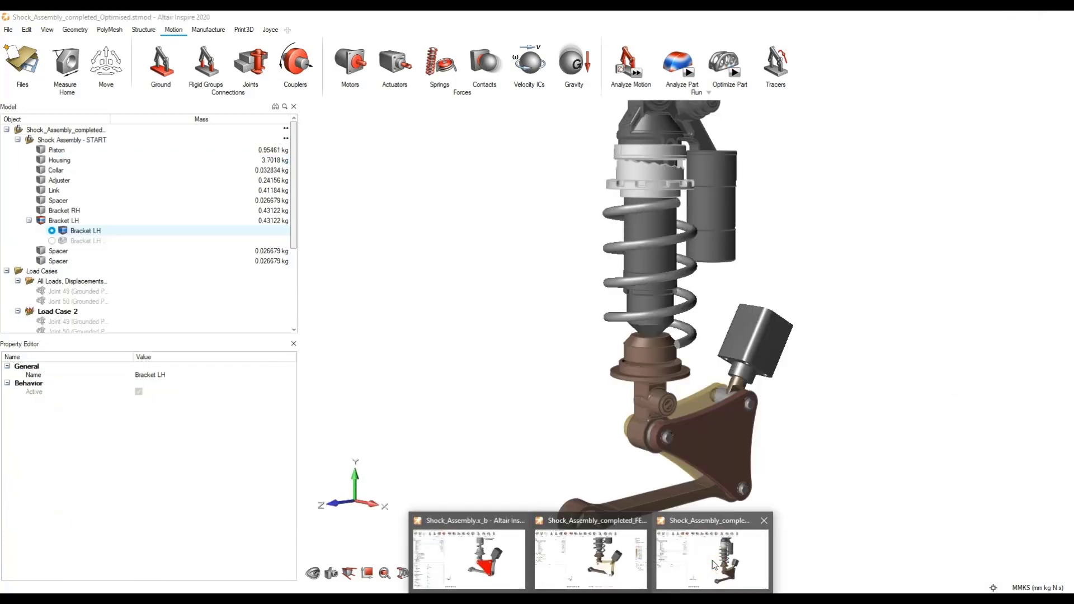
{"action": "left_click", "coordinate": [713, 561]}
{"action": "right_click_drag", "start_coordinate": [832, 347], "coordinate": [727, 382]}
{"action": "scroll", "coordinate": [706, 362], "scroll_direction": "up", "scroll_amount": 4}
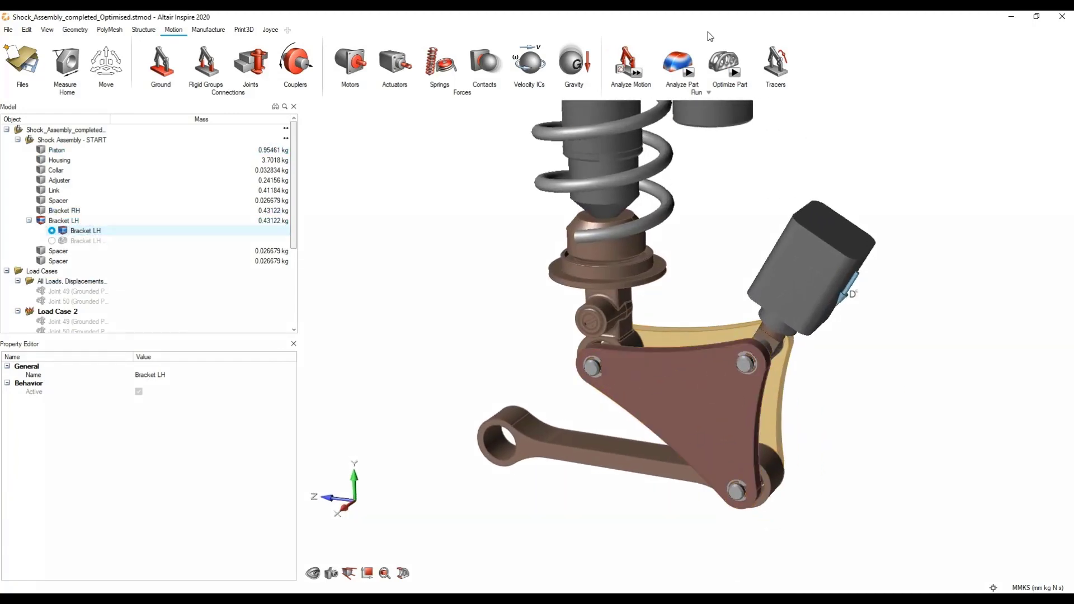
{"action": "left_click", "coordinate": [722, 58]}
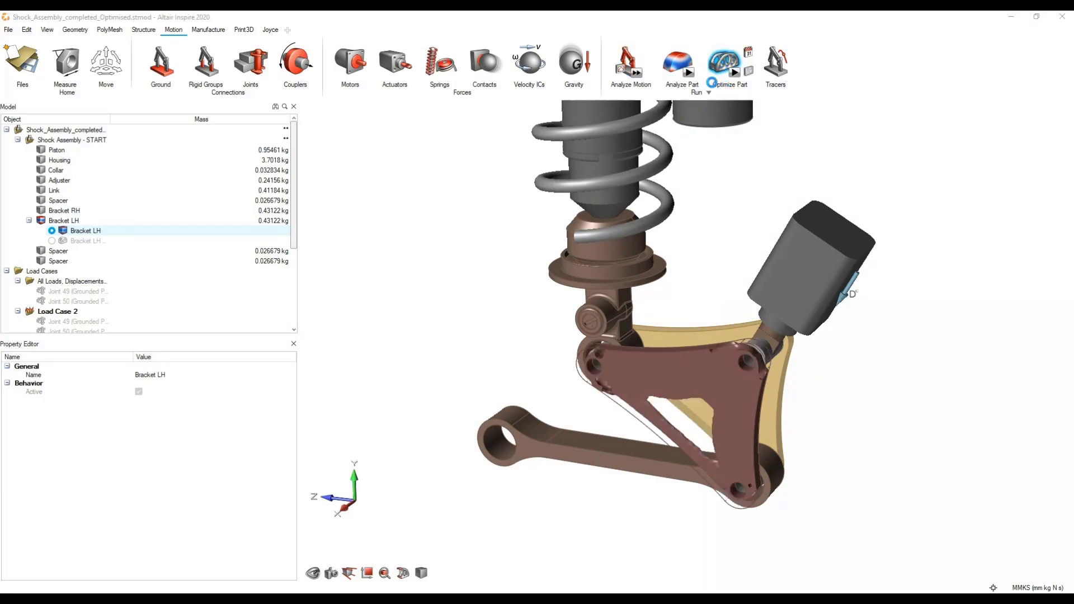
Examine the optimized Bracket LH shape in the assembly from the front and from below.
{"action": "middle_click_drag", "start_coordinate": [715, 385], "coordinate": [676, 414]}
{"action": "scroll", "coordinate": [697, 387], "scroll_direction": "up", "scroll_amount": 3}
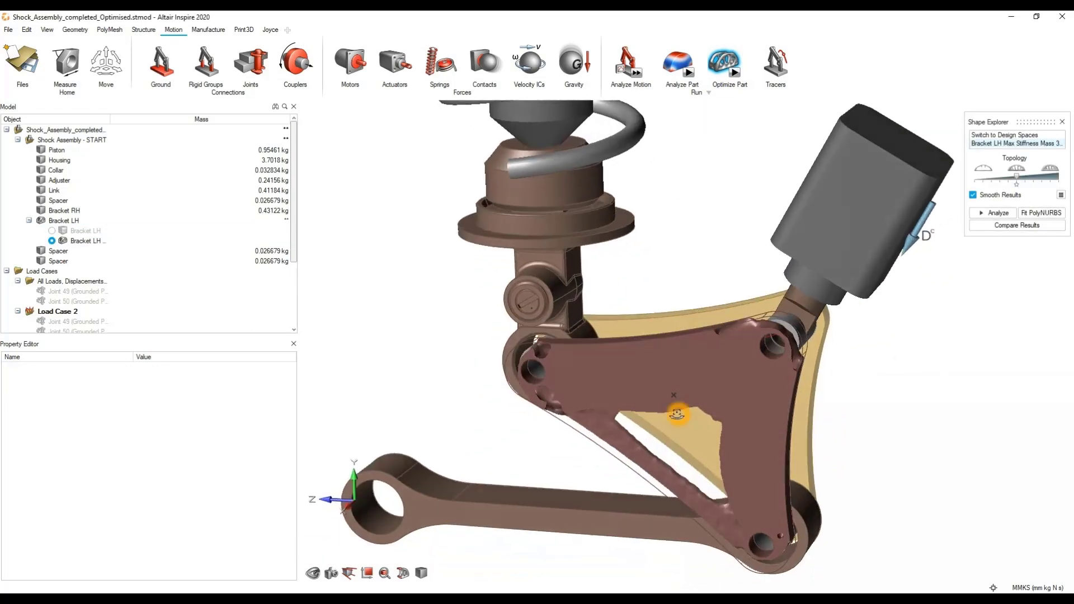
{"action": "left_click", "coordinate": [144, 30]}
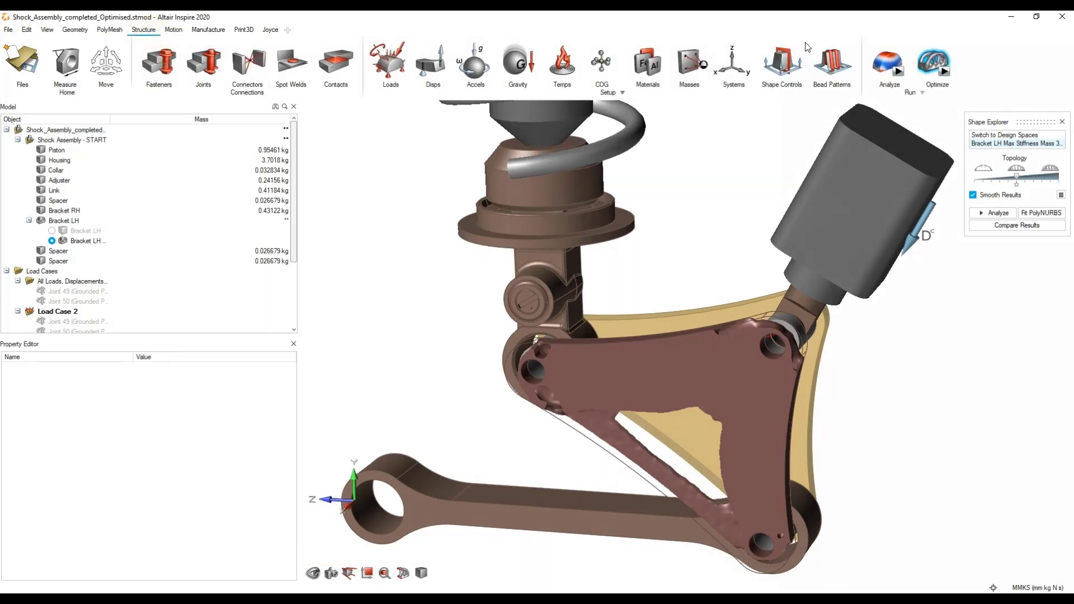
{"action": "left_click", "coordinate": [695, 396]}
{"action": "middle_click_drag", "start_coordinate": [722, 303], "coordinate": [683, 379]}
{"action": "scroll", "coordinate": [682, 379], "scroll_direction": "up", "scroll_amount": 3}
{"action": "mouse_move", "coordinate": [690, 372]}
{"action": "right_mouse_down"}
{"action": "mouse_move", "coordinate": [695, 278]}
{"action": "mouse_move", "coordinate": [704, 294]}
{"action": "right_mouse_up"}
{"action": "scroll", "coordinate": [699, 279], "scroll_direction": "down", "scroll_amount": 3}
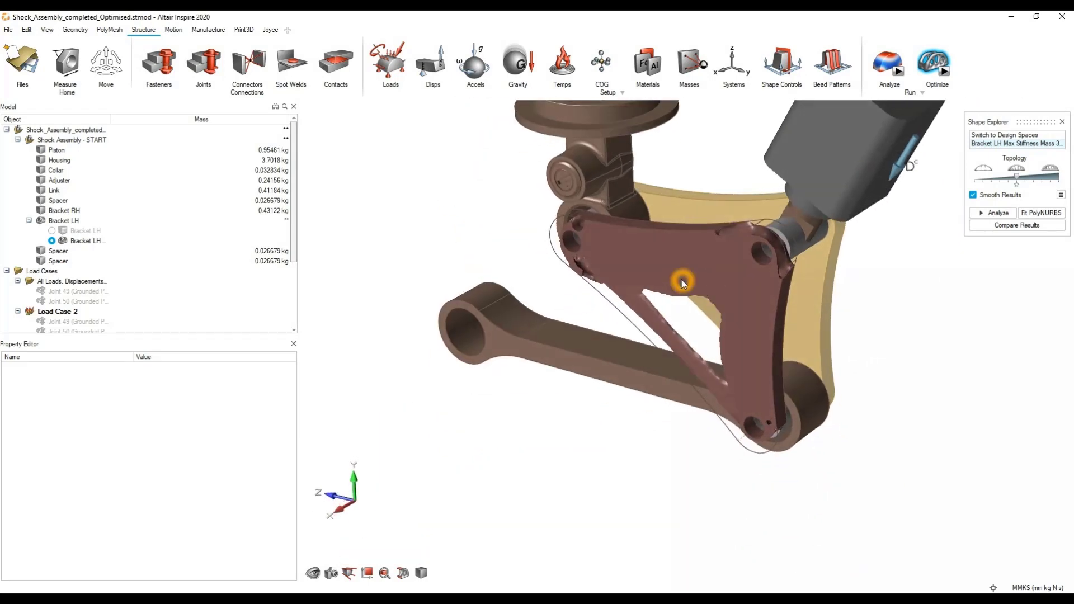
{"action": "left_click", "coordinate": [174, 30]}
{"action": "right_click_drag", "start_coordinate": [682, 313], "coordinate": [654, 274]}
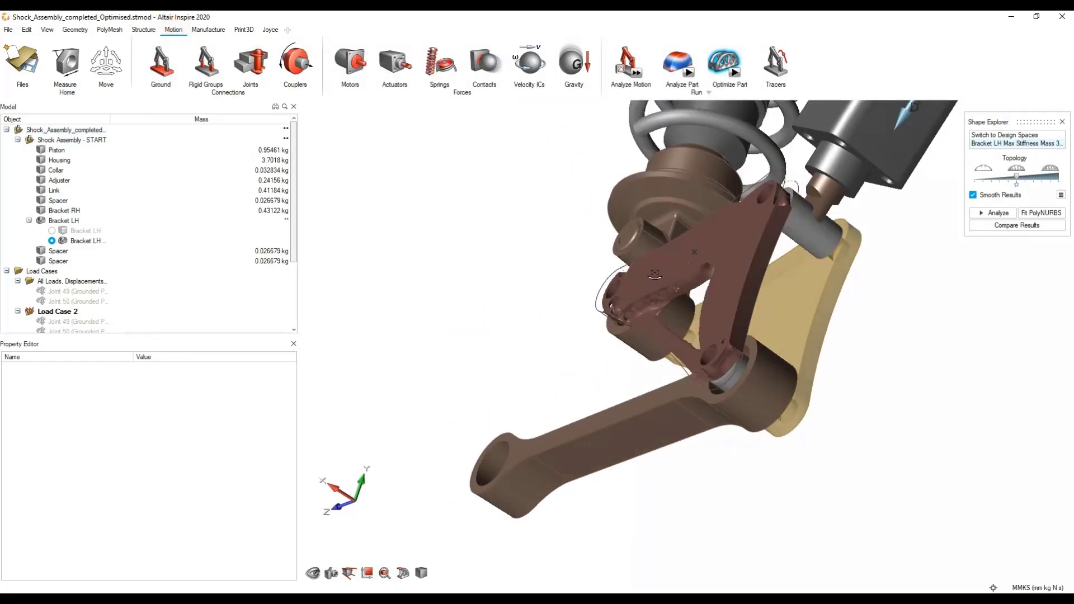
{"action": "middle_click_drag", "start_coordinate": [654, 274], "coordinate": [652, 272]}
{"action": "right_click_drag", "start_coordinate": [748, 245], "coordinate": [685, 304]}
Vary the amount of material kept in Bracket LH's optimized topology and inspect the resulting shape.
{"action": "left_click", "coordinate": [1018, 177]}
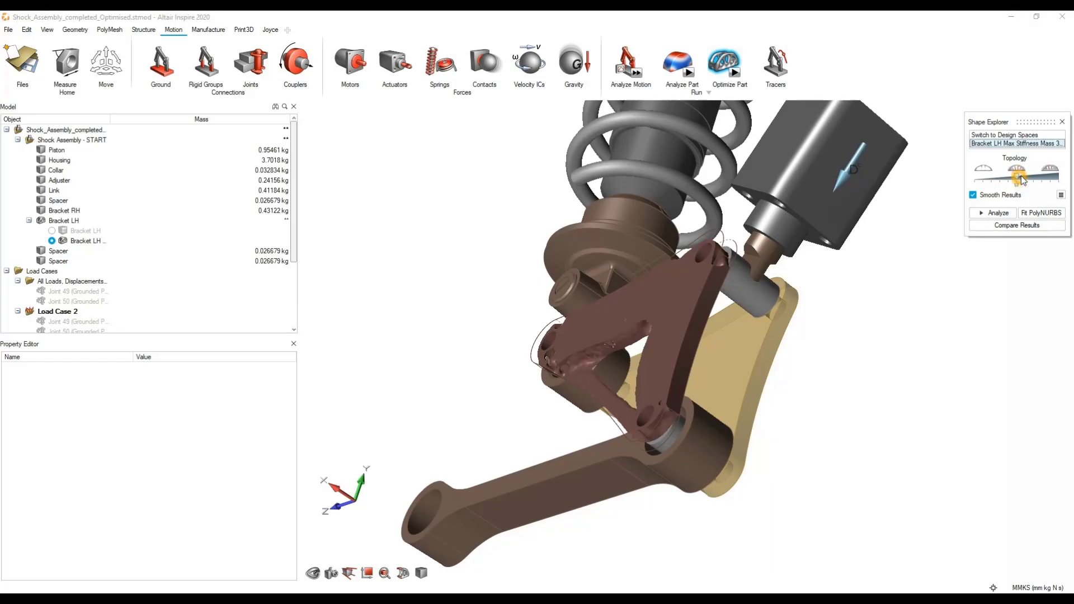
{"action": "mouse_move", "coordinate": [1037, 179]}
{"action": "left_mouse_down"}
{"action": "mouse_move", "coordinate": [1063, 183]}
{"action": "mouse_move", "coordinate": [1016, 180]}
{"action": "left_mouse_up"}
{"action": "right_click_drag", "start_coordinate": [571, 334], "coordinate": [635, 390]}
Section the assembly with Section Plane 3, moving it to about -151 mm along X so it cuts through both brackets.
{"action": "left_click", "coordinate": [403, 573]}
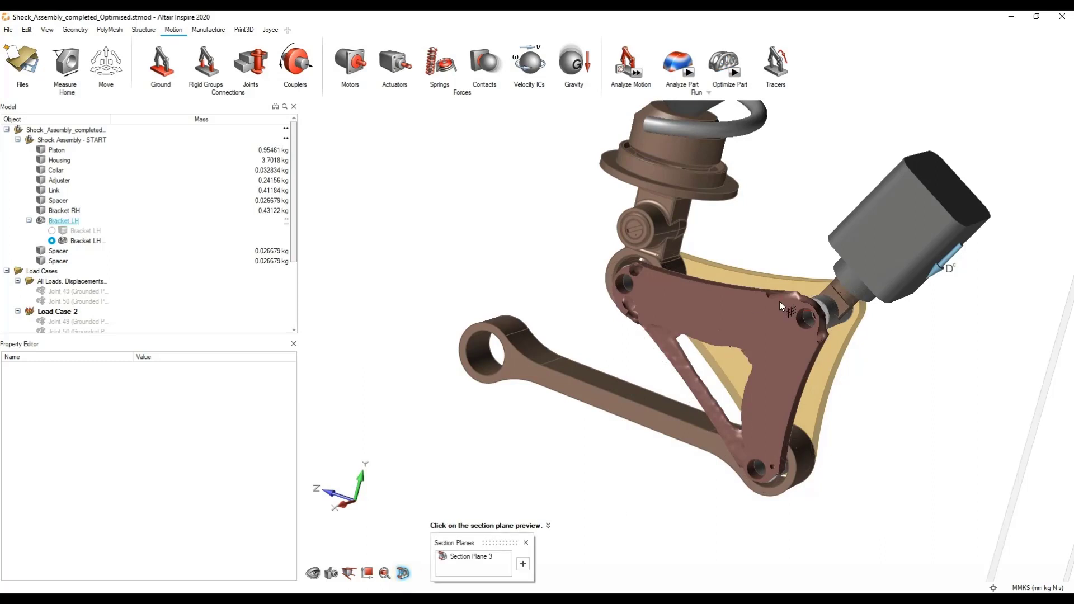
{"action": "scroll", "coordinate": [628, 391], "scroll_direction": "down", "scroll_amount": 6}
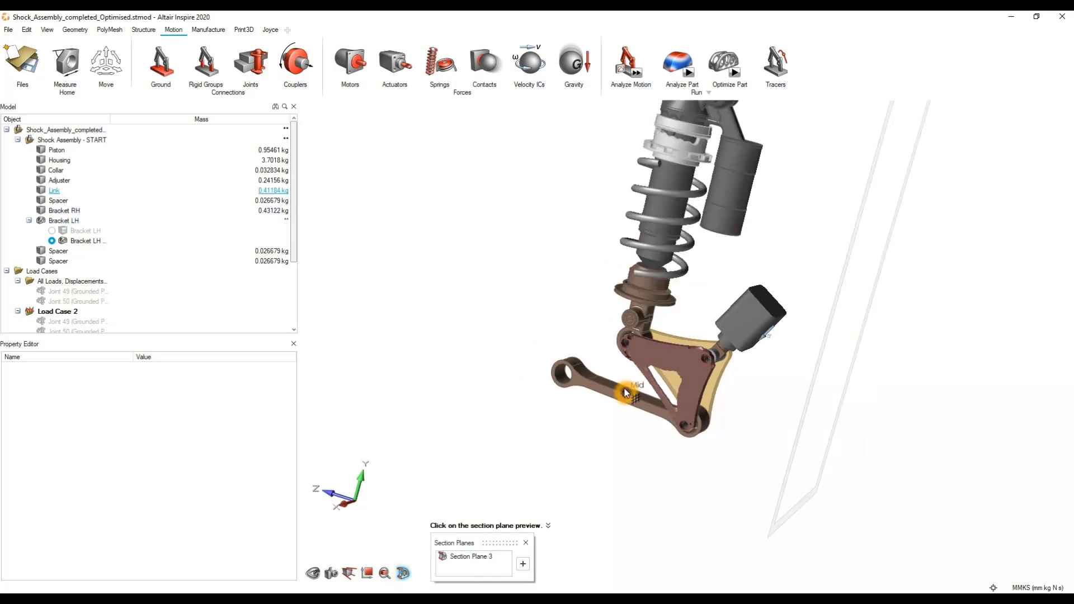
{"action": "middle_click_drag", "start_coordinate": [628, 390], "coordinate": [643, 375]}
{"action": "left_click", "coordinate": [855, 146]}
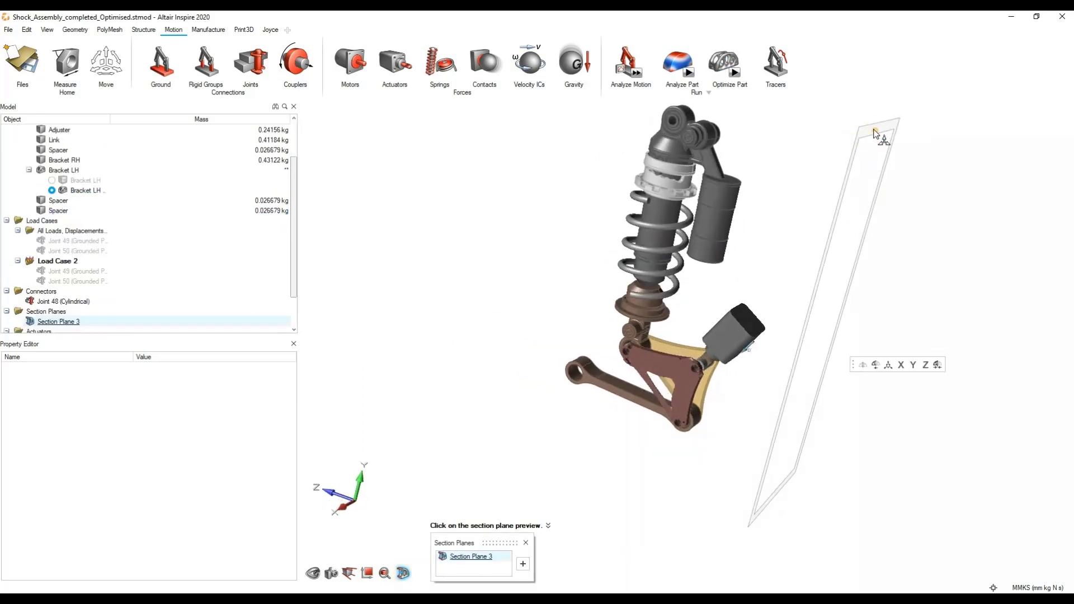
{"action": "left_click", "coordinate": [889, 370]}
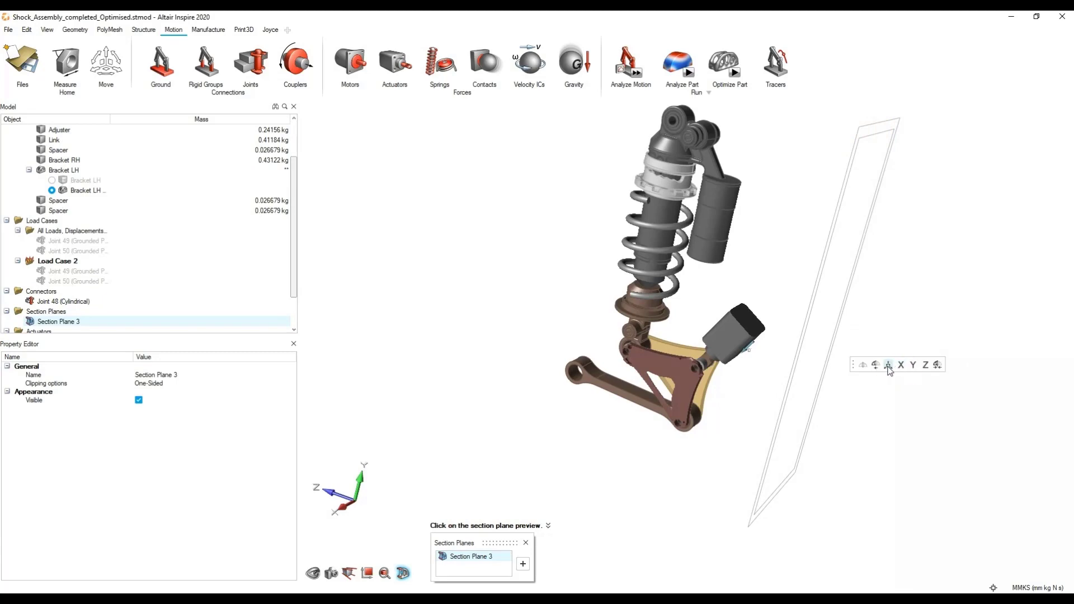
{"action": "left_click", "coordinate": [889, 370]}
{"action": "left_click_drag", "start_coordinate": [852, 336], "coordinate": [737, 291]}
{"action": "scroll", "coordinate": [681, 377], "scroll_direction": "up", "scroll_amount": 6}
{"action": "middle_click_drag", "start_coordinate": [652, 376], "coordinate": [622, 313]}
{"action": "scroll", "coordinate": [635, 219], "scroll_direction": "up", "scroll_amount": 2}
{"action": "scroll", "coordinate": [691, 180], "scroll_direction": "down", "scroll_amount": 2}
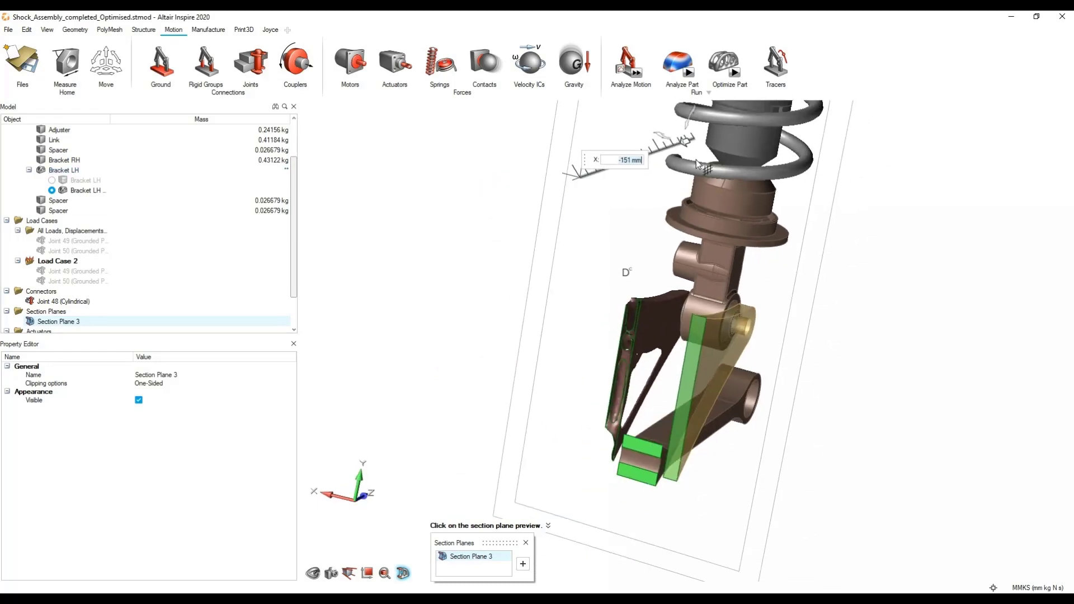
Shift Section Plane 3 to about -180 mm along X and inspect the cut through the optimized bracket.
{"action": "mouse_move", "coordinate": [689, 143]}
{"action": "left_mouse_down"}
{"action": "mouse_move", "coordinate": [655, 159]}
{"action": "mouse_move", "coordinate": [725, 146]}
{"action": "mouse_move", "coordinate": [705, 155]}
{"action": "left_mouse_up"}
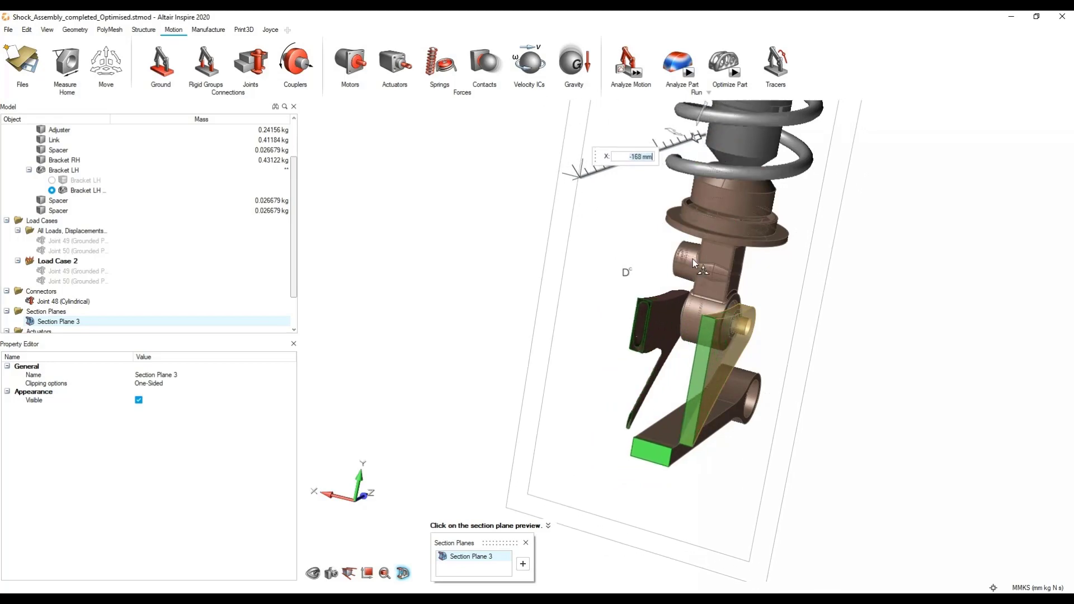
{"action": "middle_click_drag", "start_coordinate": [693, 260], "coordinate": [693, 358]}
{"action": "left_click_drag", "start_coordinate": [800, 170], "coordinate": [851, 229]}
{"action": "middle_click_drag", "start_coordinate": [655, 249], "coordinate": [632, 241]}
{"action": "left_click_drag", "start_coordinate": [647, 147], "coordinate": [571, 131]}
{"action": "scroll", "coordinate": [545, 325], "scroll_direction": "up", "scroll_amount": 5}
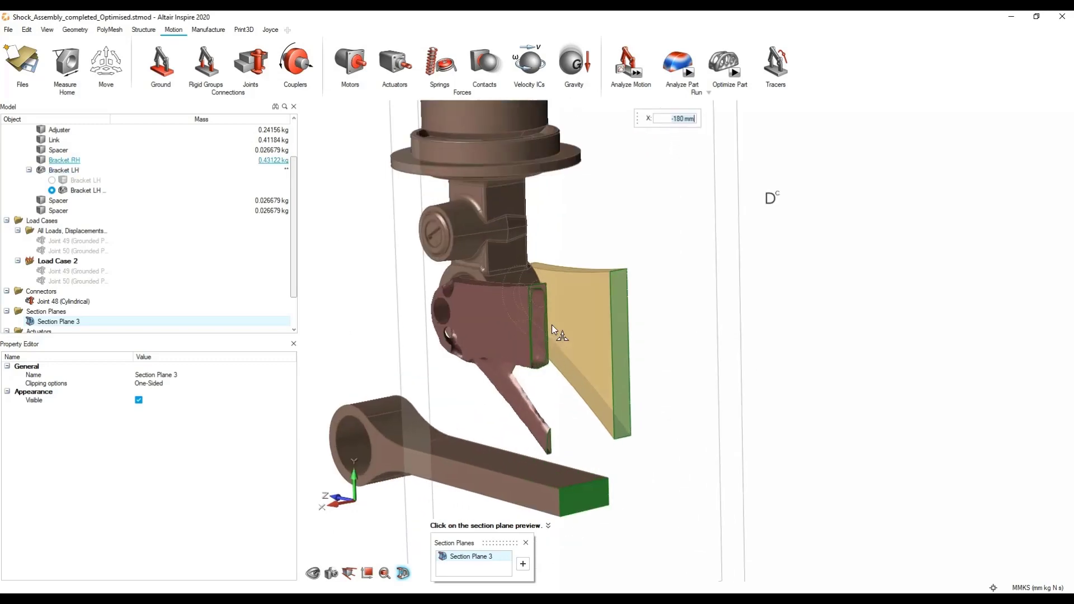
Move Section Plane 3 back out of the assembly to about -71 mm along X.
{"action": "middle_click_drag", "start_coordinate": [552, 324], "coordinate": [539, 300]}
{"action": "scroll", "coordinate": [466, 249], "scroll_direction": "down", "scroll_amount": 5}
{"action": "scroll", "coordinate": [537, 252], "scroll_direction": "down", "scroll_amount": 2}
{"action": "right_click_drag", "start_coordinate": [538, 212], "coordinate": [572, 328]}
{"action": "left_click_drag", "start_coordinate": [570, 253], "coordinate": [671, 267]}
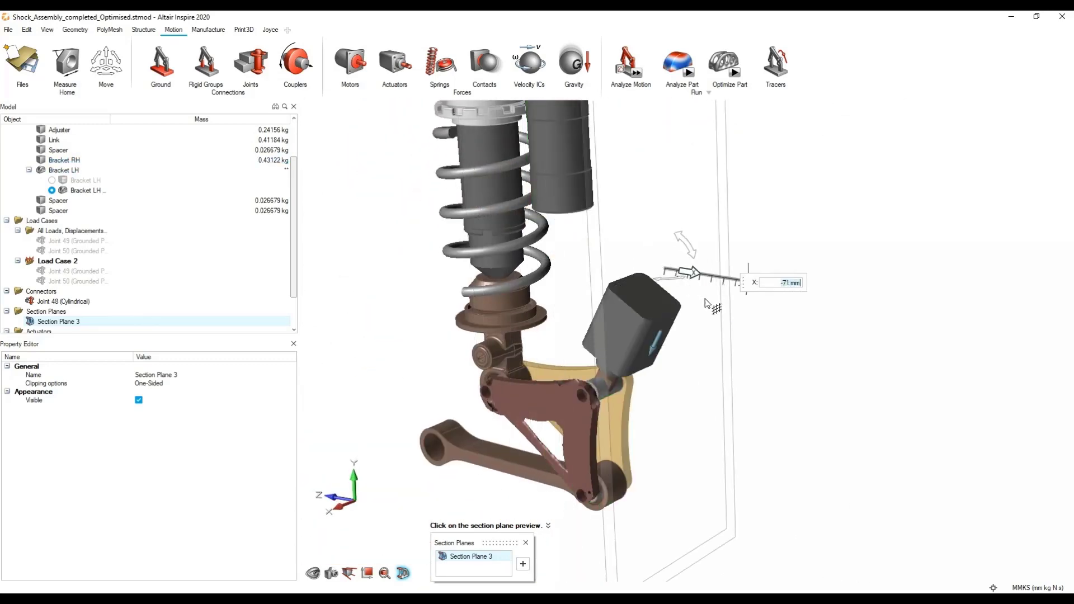
{"action": "middle_click_drag", "start_coordinate": [458, 245], "coordinate": [524, 250]}
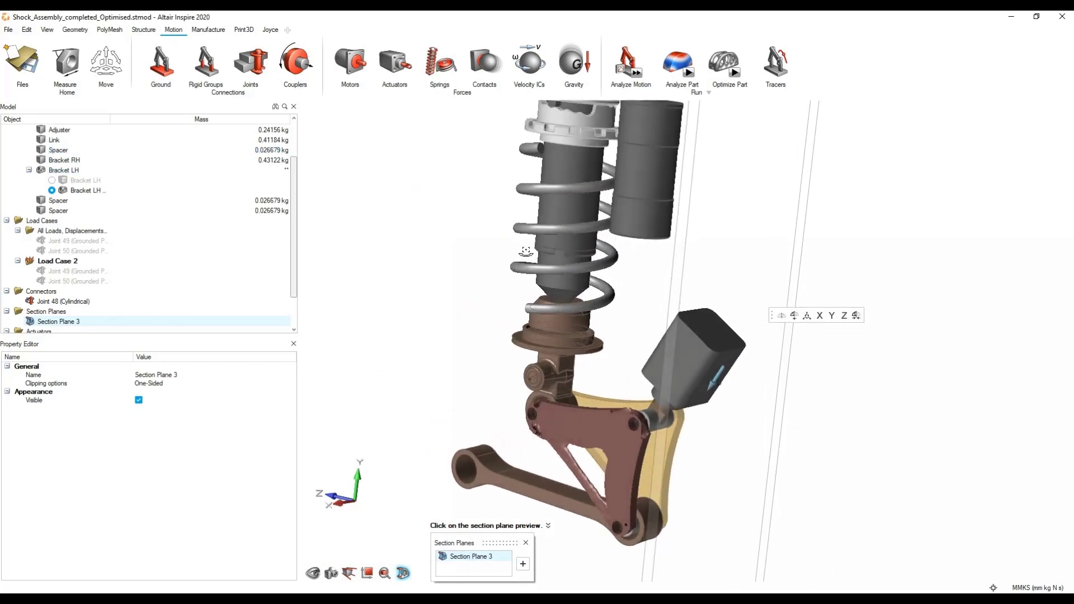
Reopen the Shape Explorer for the optimized Bracket LH, check its Analyze option, and close it.
{"action": "left_click", "coordinate": [725, 62]}
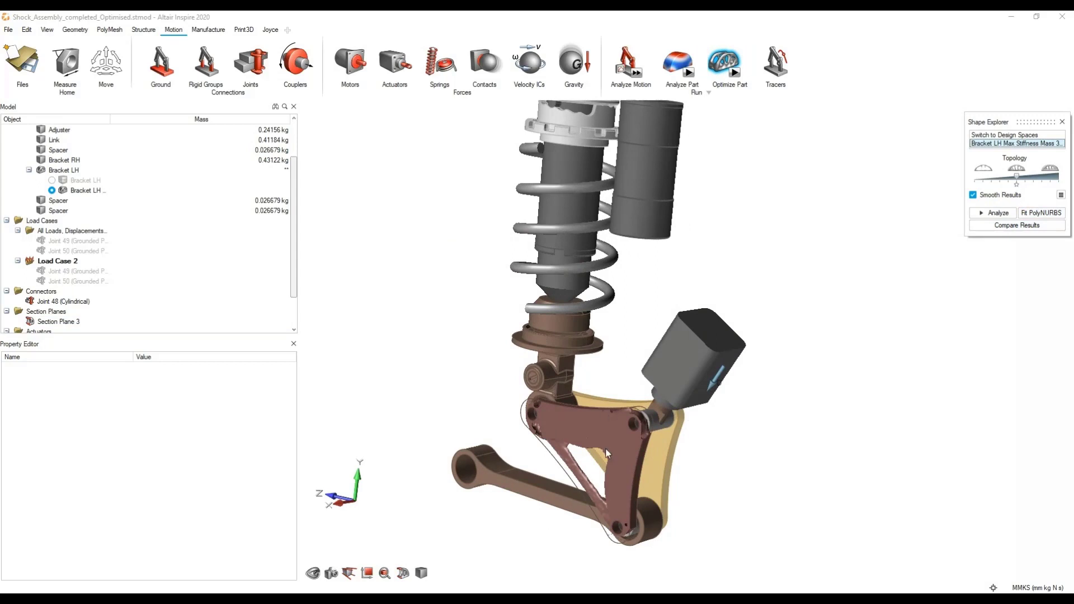
{"action": "left_click", "coordinate": [998, 215]}
{"action": "scroll", "coordinate": [602, 454], "scroll_direction": "up", "scroll_amount": 3}
{"action": "right_click_drag", "start_coordinate": [606, 452], "coordinate": [639, 371]}
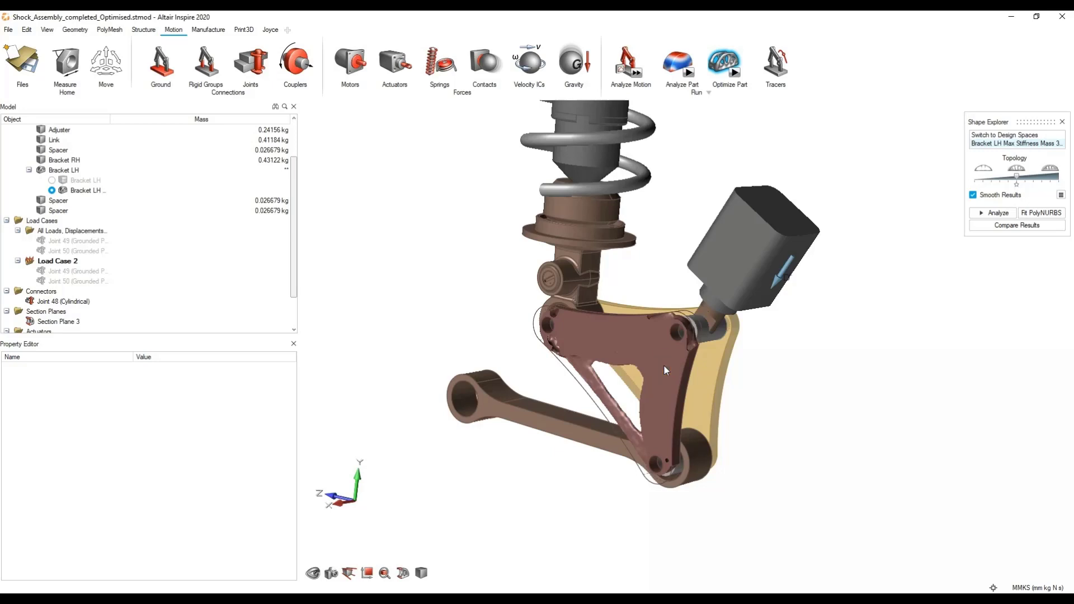
{"action": "left_click", "coordinate": [1061, 122]}
{"action": "scroll", "coordinate": [132, 285], "scroll_direction": "up", "scroll_amount": 3}
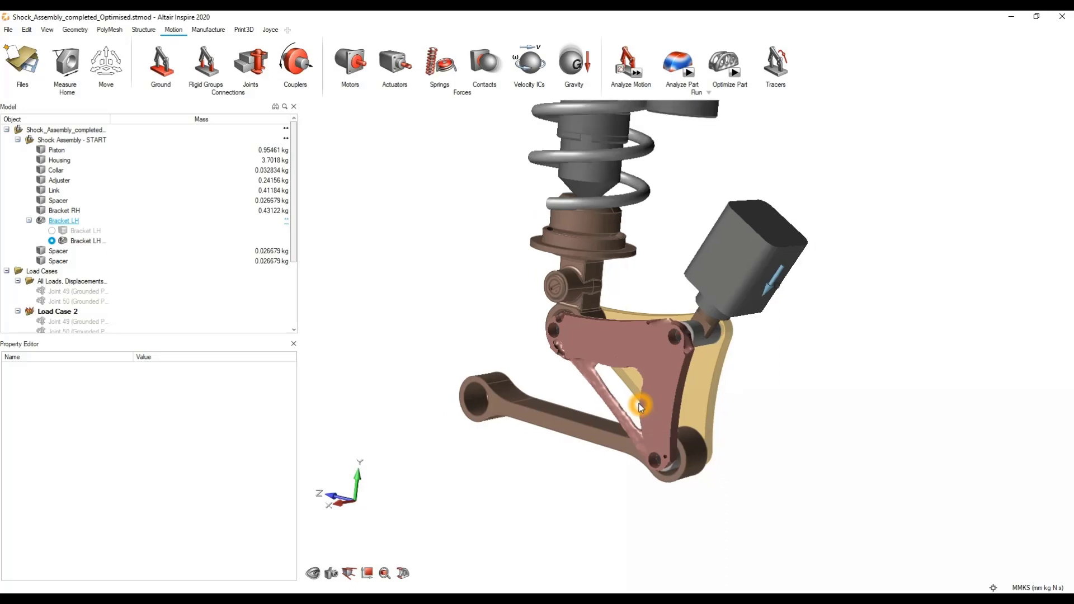
Switch to the Shock_Assembly.x_b model, play its motion animation, and deselect Bracket LH to hide its acceleration plot.
{"action": "scroll", "coordinate": [615, 334], "scroll_direction": "down", "scroll_amount": 3}
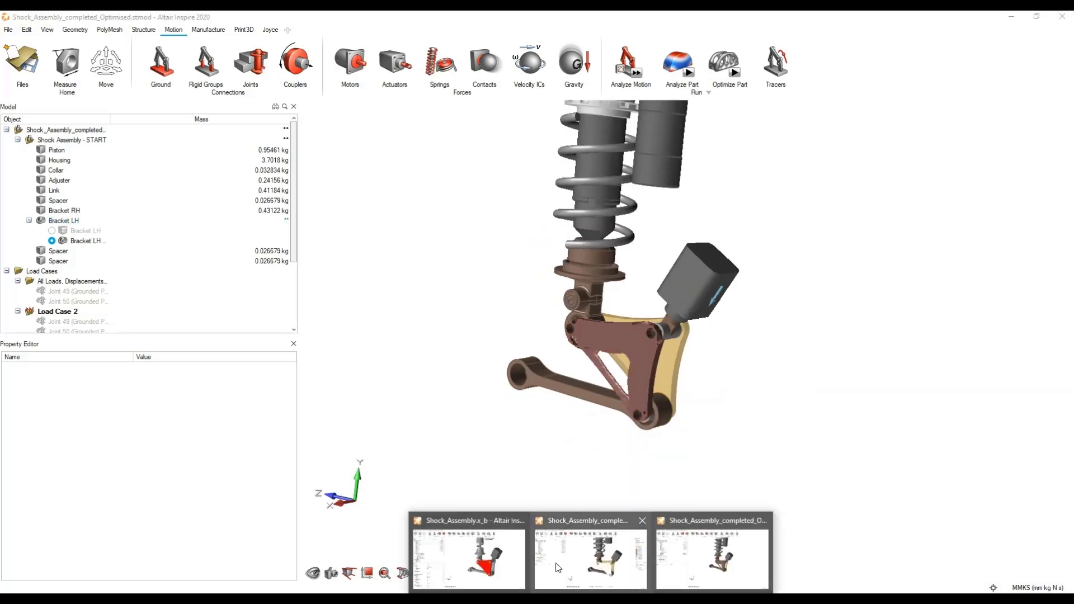
{"action": "left_click", "coordinate": [511, 558]}
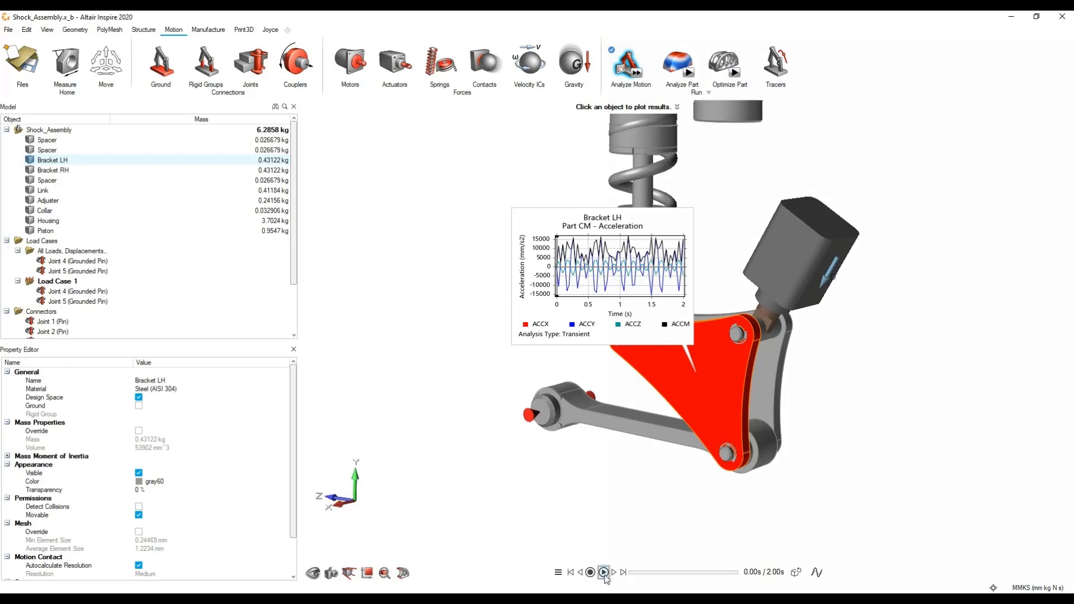
{"action": "left_click", "coordinate": [604, 572]}
{"action": "left_click", "coordinate": [873, 376]}
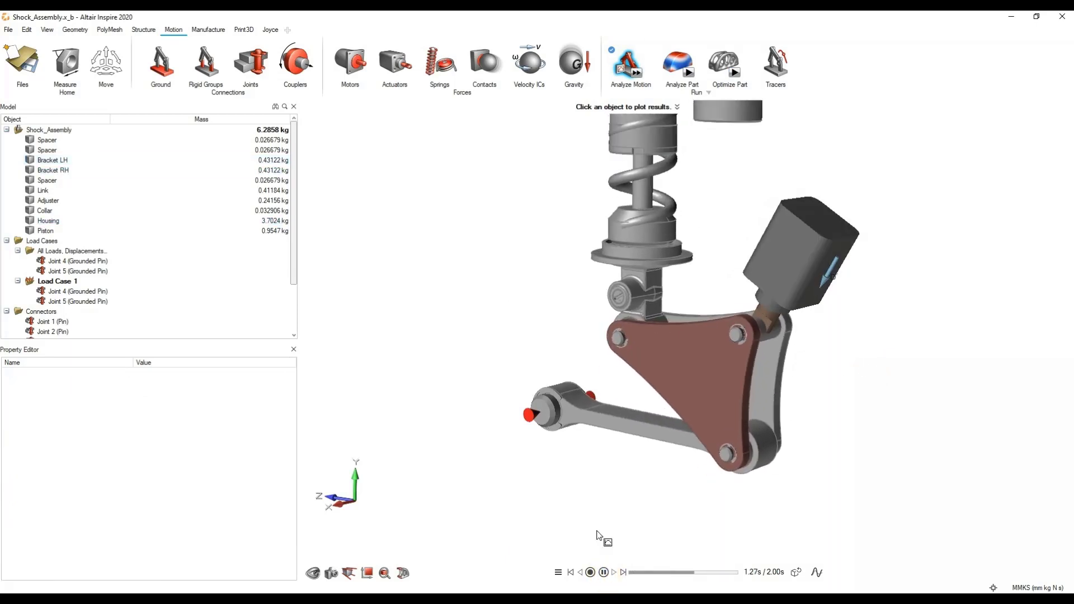
Slow the motion animation's playback speed to near its minimum and pause the animation.
{"action": "left_click", "coordinate": [558, 572]}
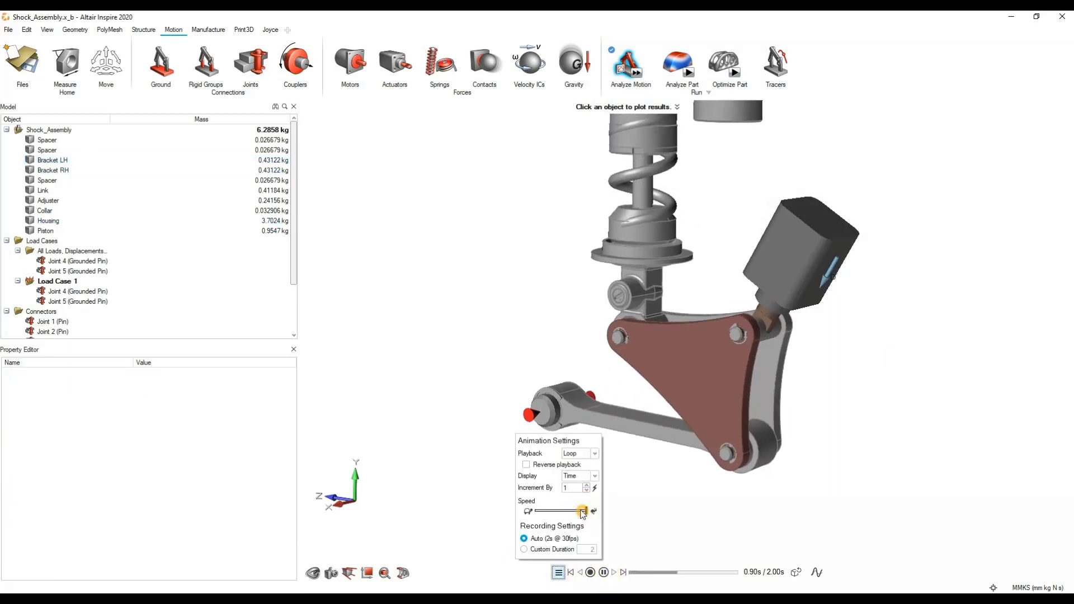
{"action": "left_click_drag", "start_coordinate": [582, 511], "coordinate": [543, 511]}
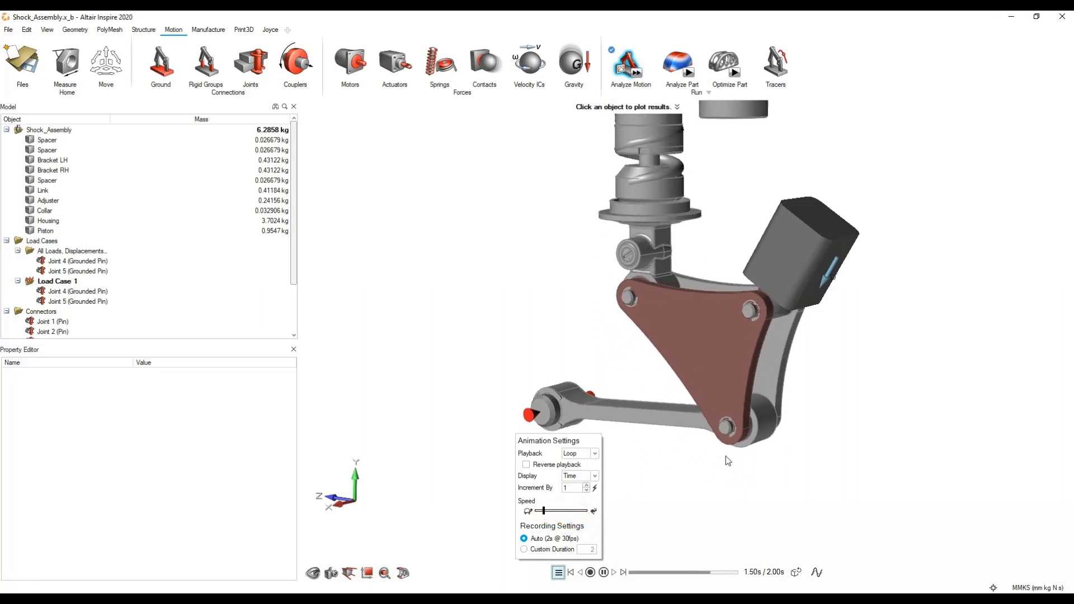
{"action": "left_click", "coordinate": [736, 491]}
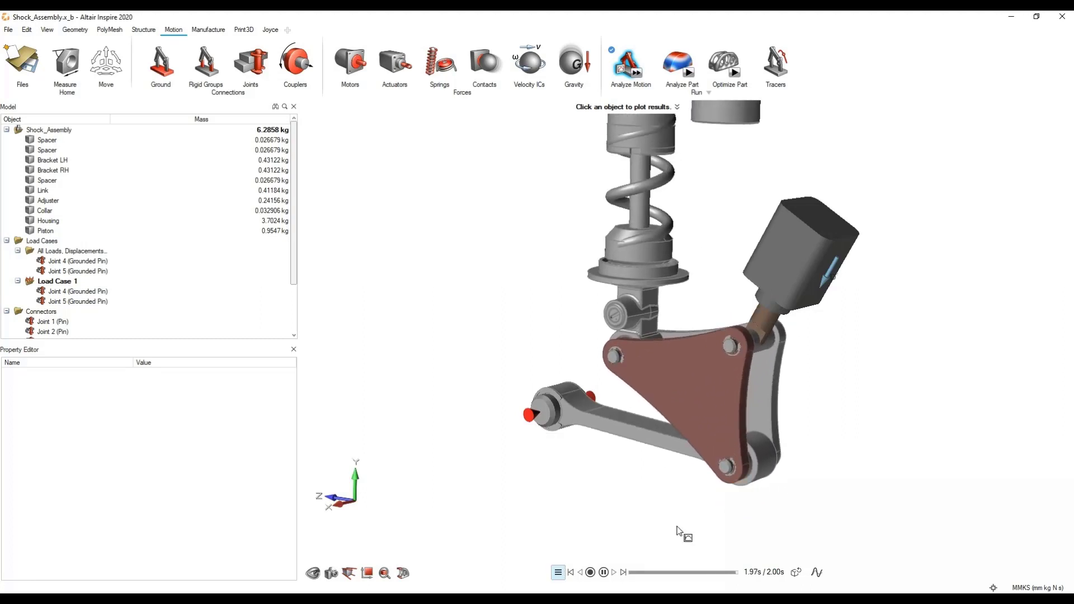
{"action": "left_click", "coordinate": [603, 572]}
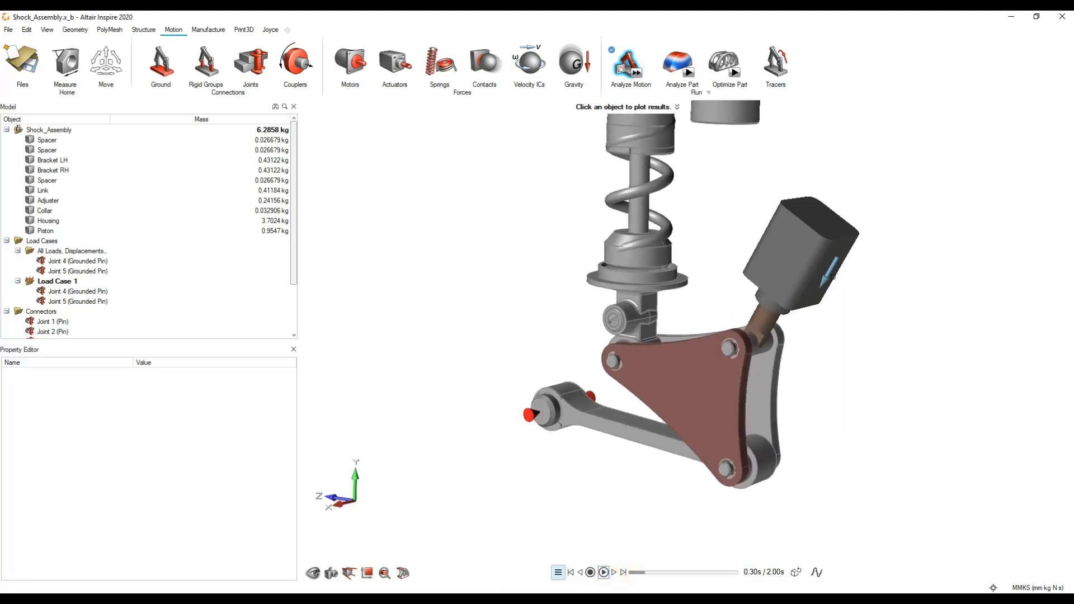
Switch to the Shock_Assembly_completed_FEAnalysis.stmod model and display Bracket LH's von Mises stress.
{"action": "left_click", "coordinate": [582, 599]}
{"action": "left_click", "coordinate": [577, 563]}
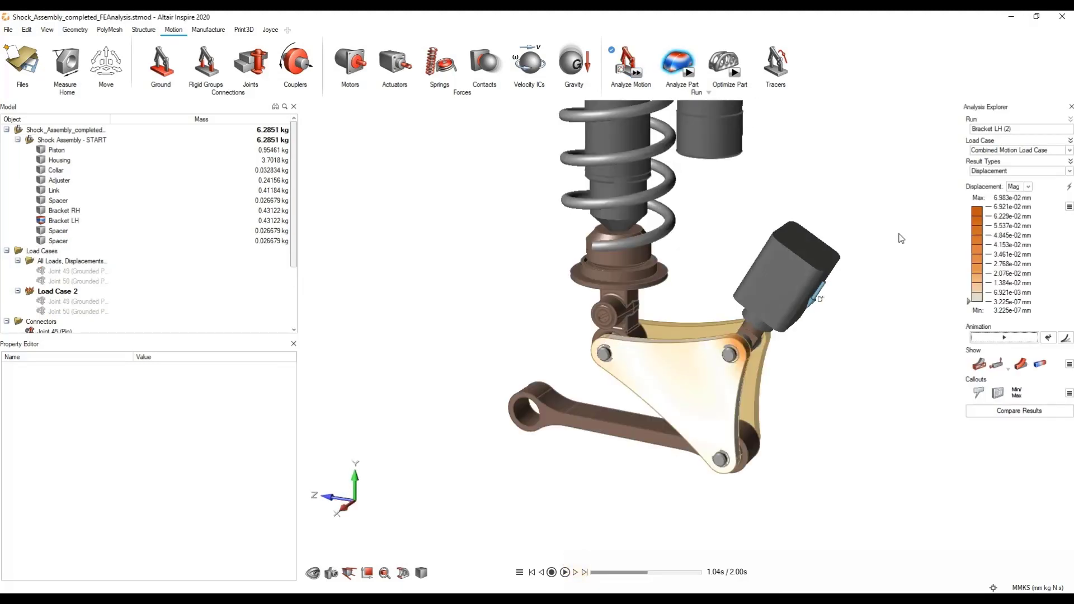
{"action": "left_click", "coordinate": [1006, 173]}
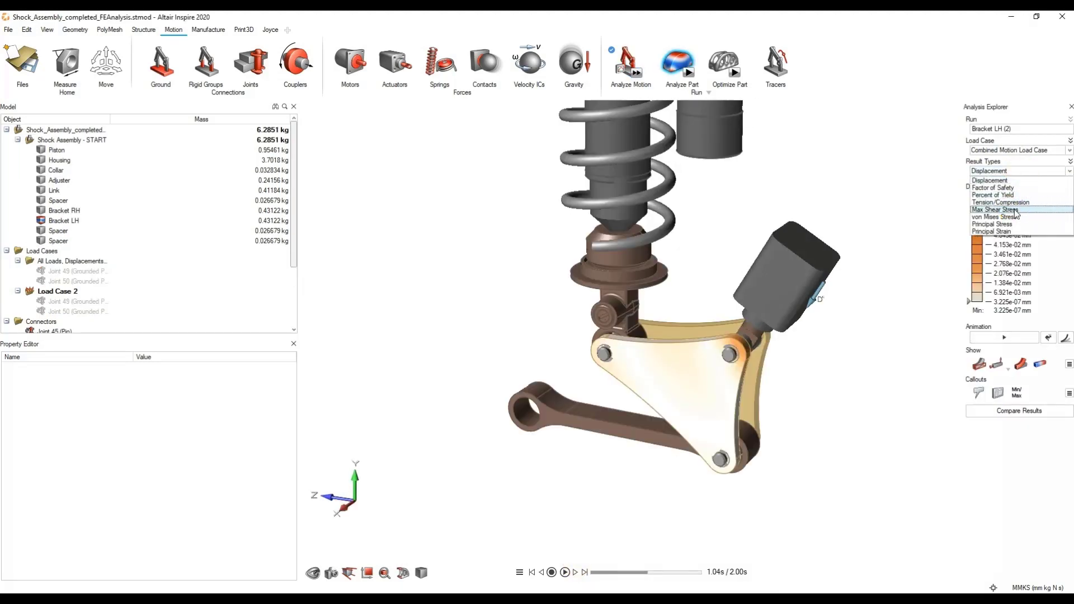
{"action": "left_click", "coordinate": [1014, 217]}
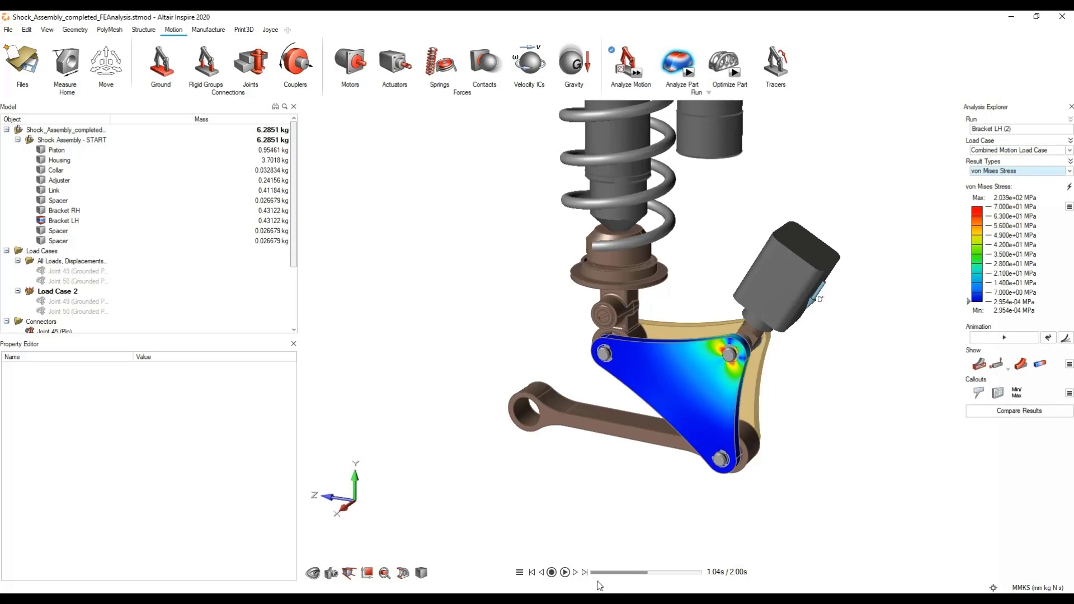
Return to the Shock_Assembly_completed_Optimised.stmod model and inspect the optimized bracket within the whole shock assembly.
{"action": "left_click", "coordinate": [583, 599]}
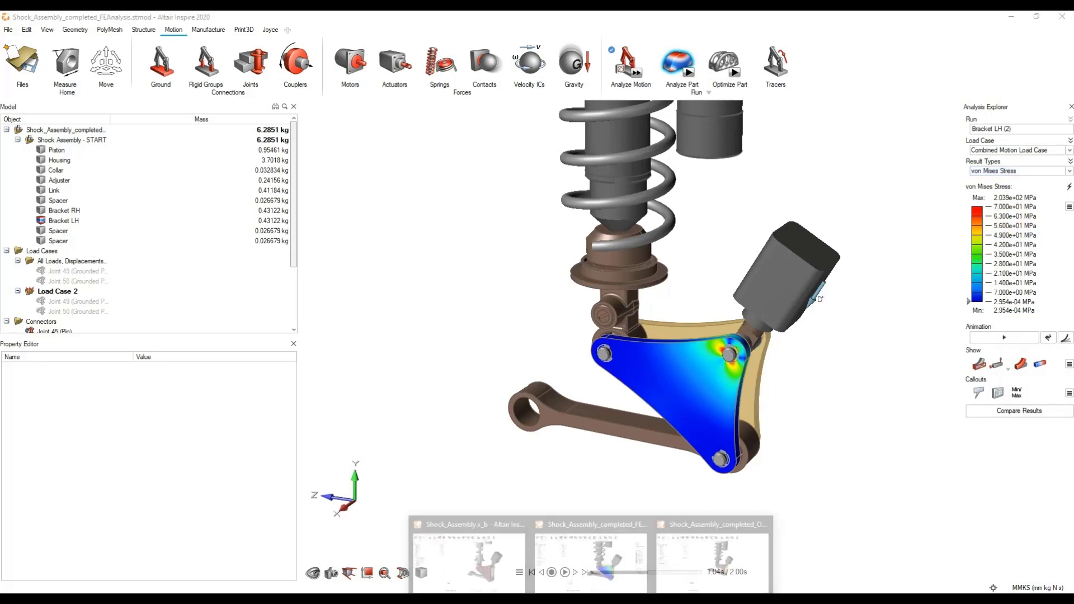
{"action": "left_click", "coordinate": [717, 554]}
{"action": "right_click_drag", "start_coordinate": [676, 363], "coordinate": [711, 403]}
{"action": "scroll", "coordinate": [680, 414], "scroll_direction": "up", "scroll_amount": 3}
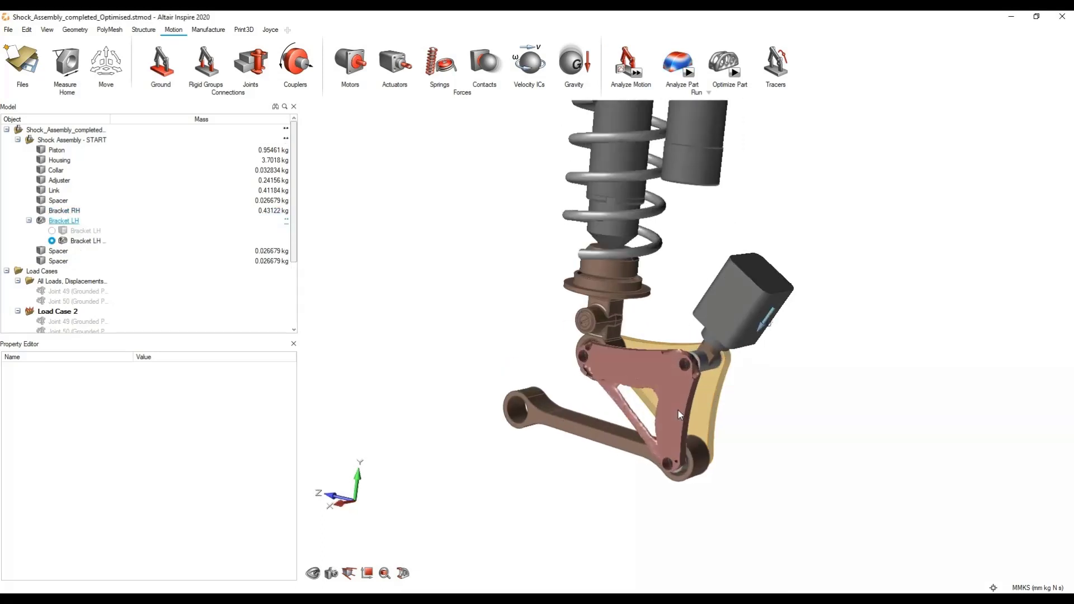
{"action": "middle_click_drag", "start_coordinate": [678, 412], "coordinate": [664, 432]}
{"action": "scroll", "coordinate": [680, 386], "scroll_direction": "up", "scroll_amount": 2}
{"action": "scroll", "coordinate": [662, 431], "scroll_direction": "down", "scroll_amount": 3}
{"action": "scroll", "coordinate": [660, 428], "scroll_direction": "down", "scroll_amount": 3}
{"action": "right_click_drag", "start_coordinate": [644, 402], "coordinate": [660, 442]}
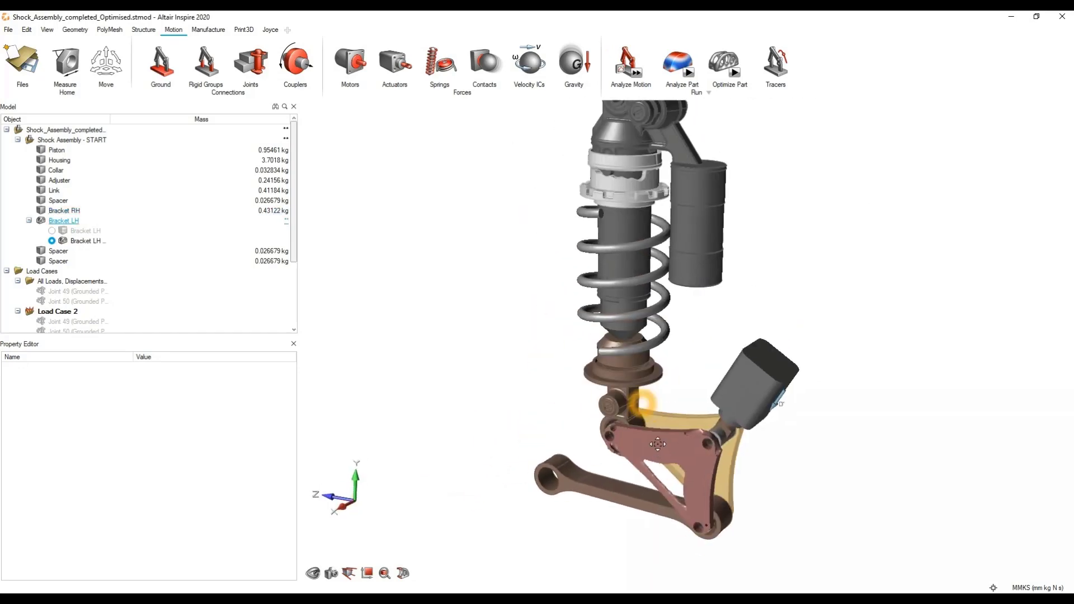
{"action": "middle_click_drag", "start_coordinate": [659, 442], "coordinate": [649, 416]}
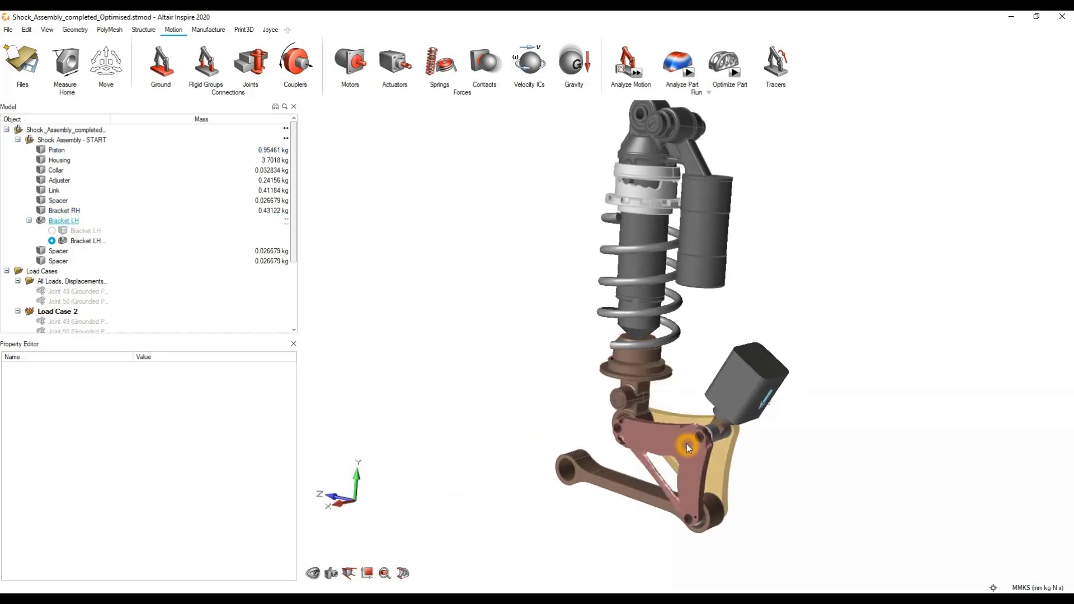
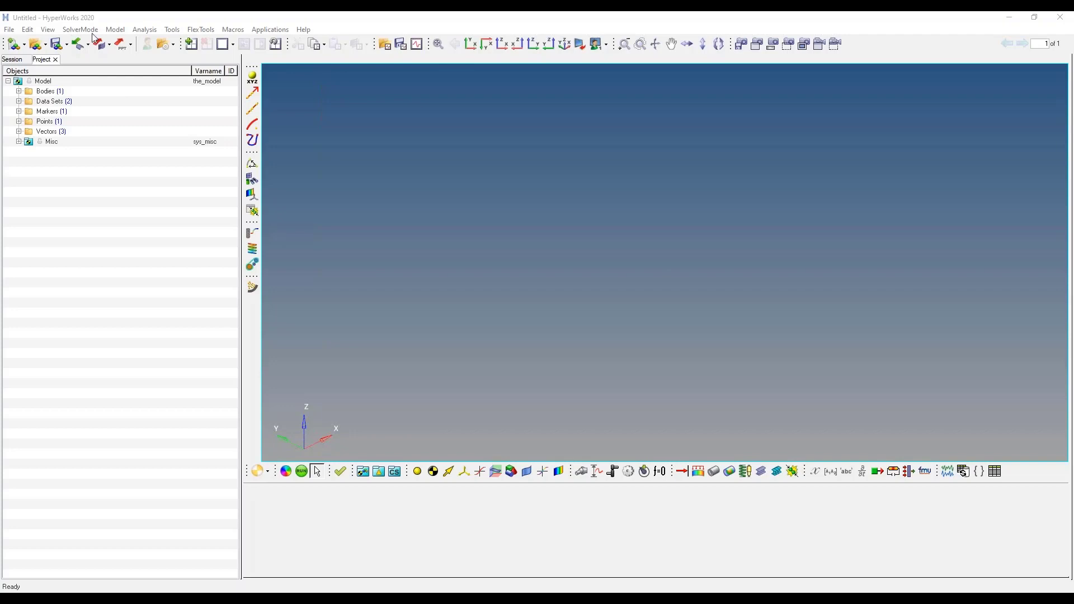
Load the MBD-Vehicle Dynamics Tools preference file and check the vehicle tools it adds.
{"action": "left_click", "coordinate": [10, 31]}
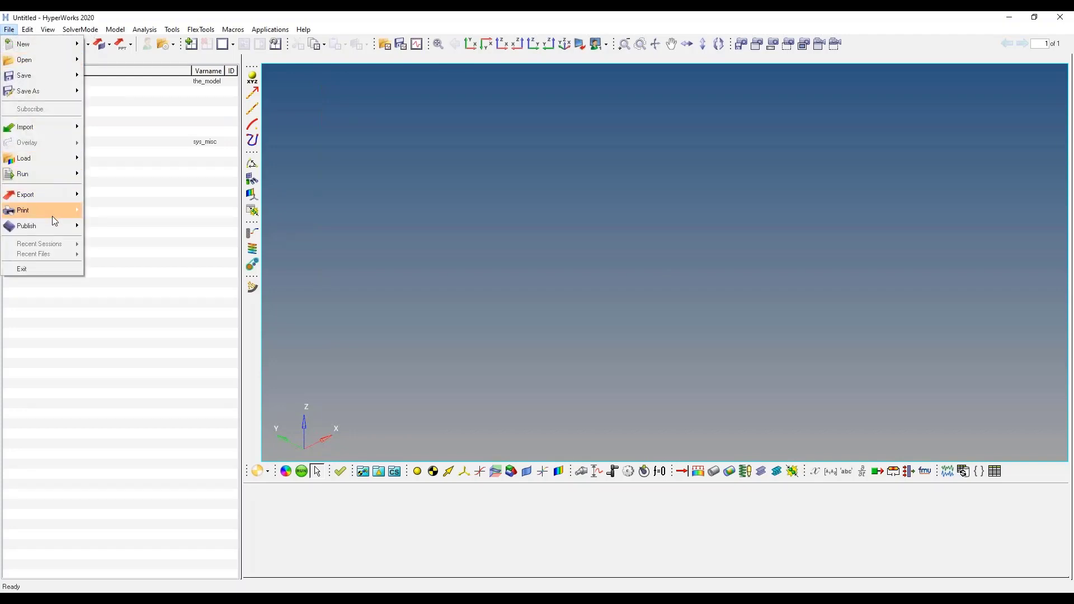
{"action": "mouse_move", "coordinate": [59, 158]}
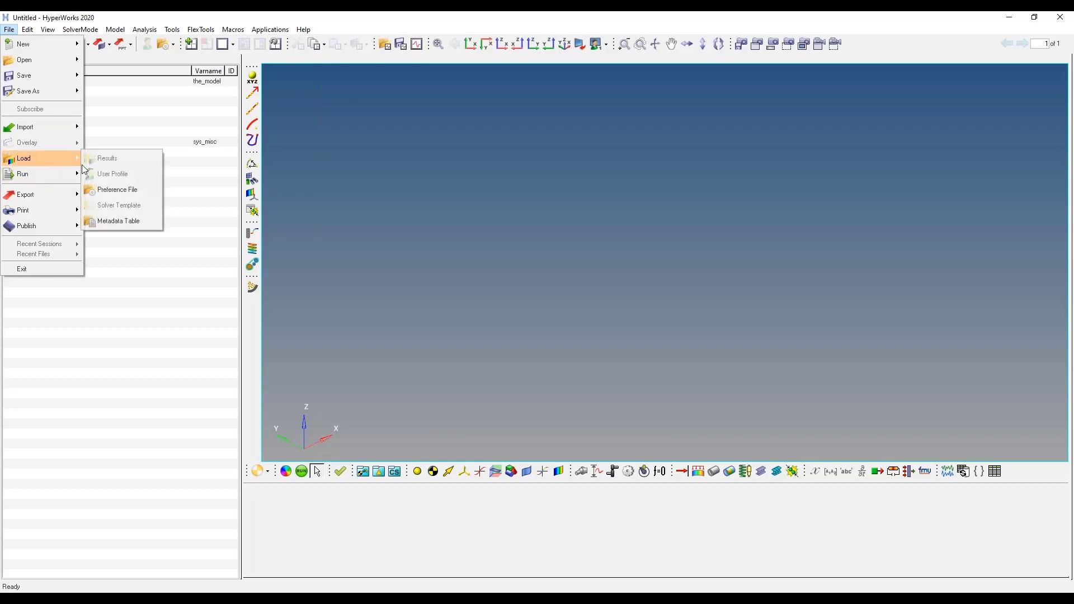
{"action": "left_click", "coordinate": [139, 189]}
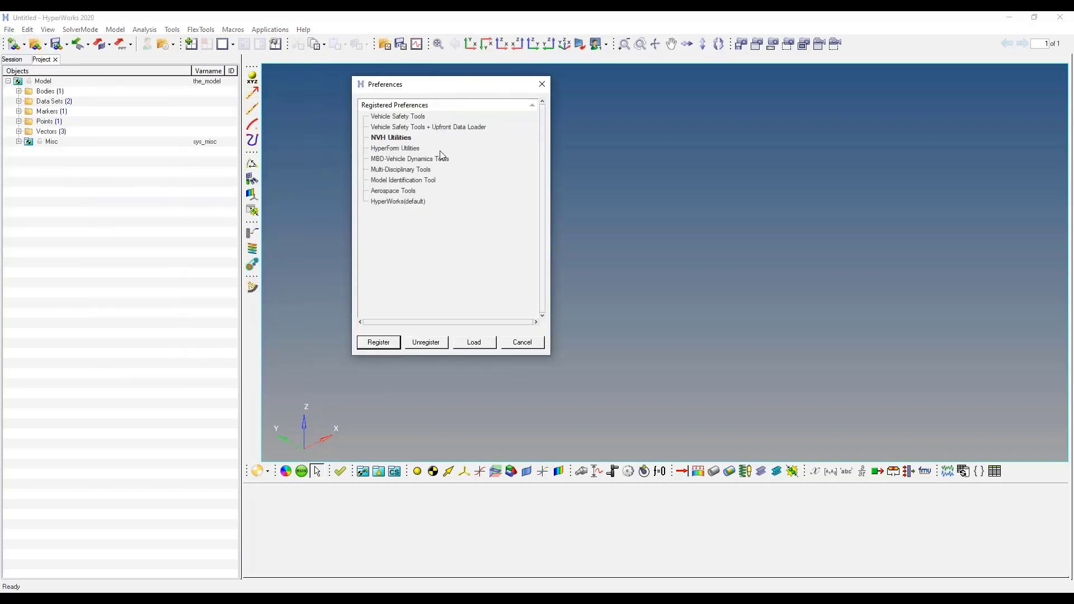
{"action": "left_click", "coordinate": [398, 162]}
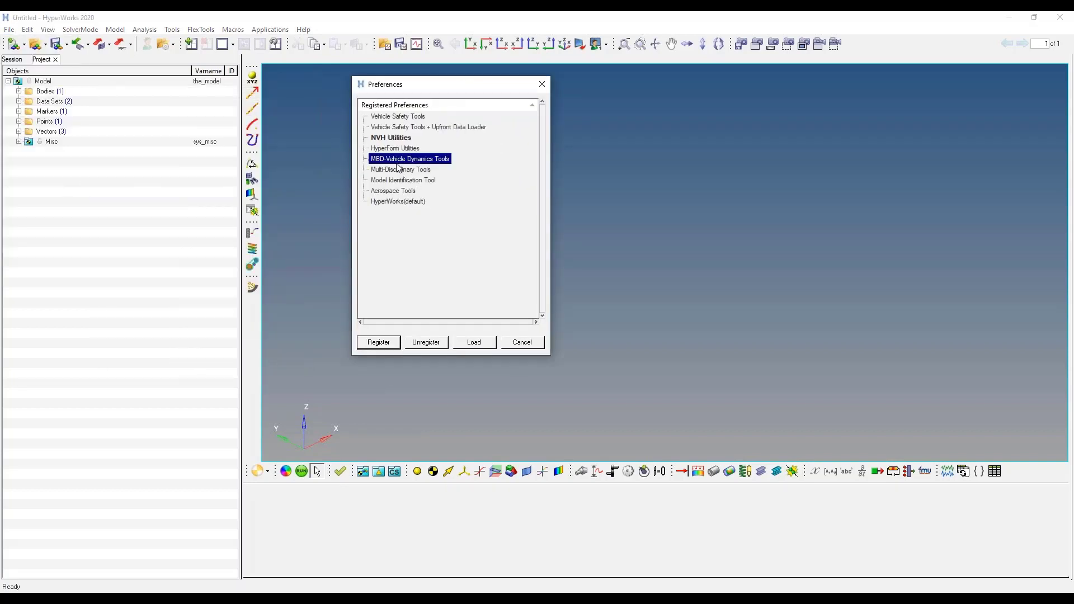
{"action": "left_click", "coordinate": [467, 345]}
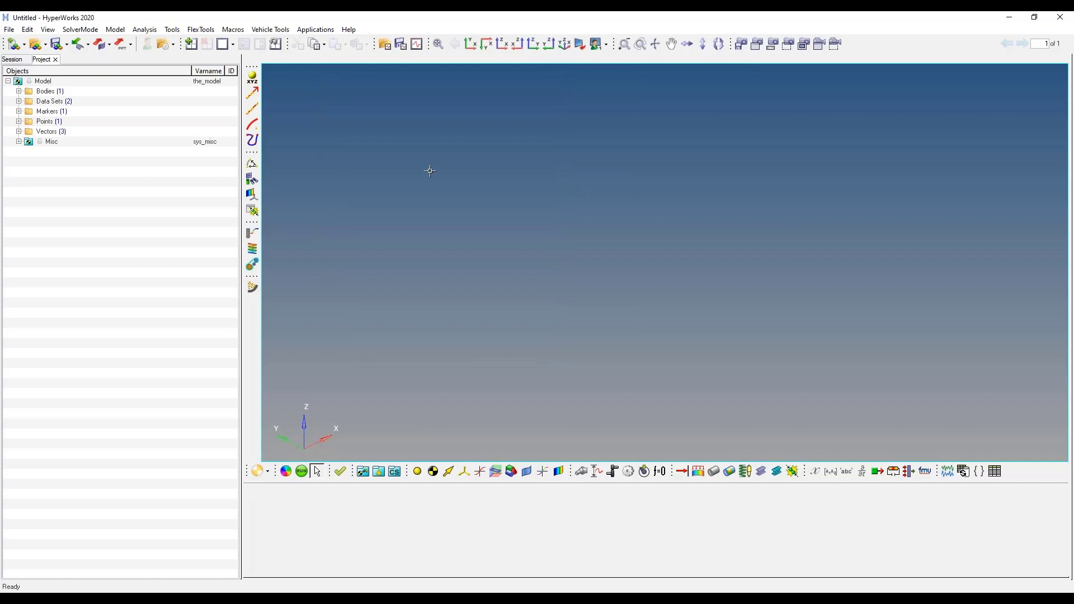
{"action": "left_click", "coordinate": [265, 30]}
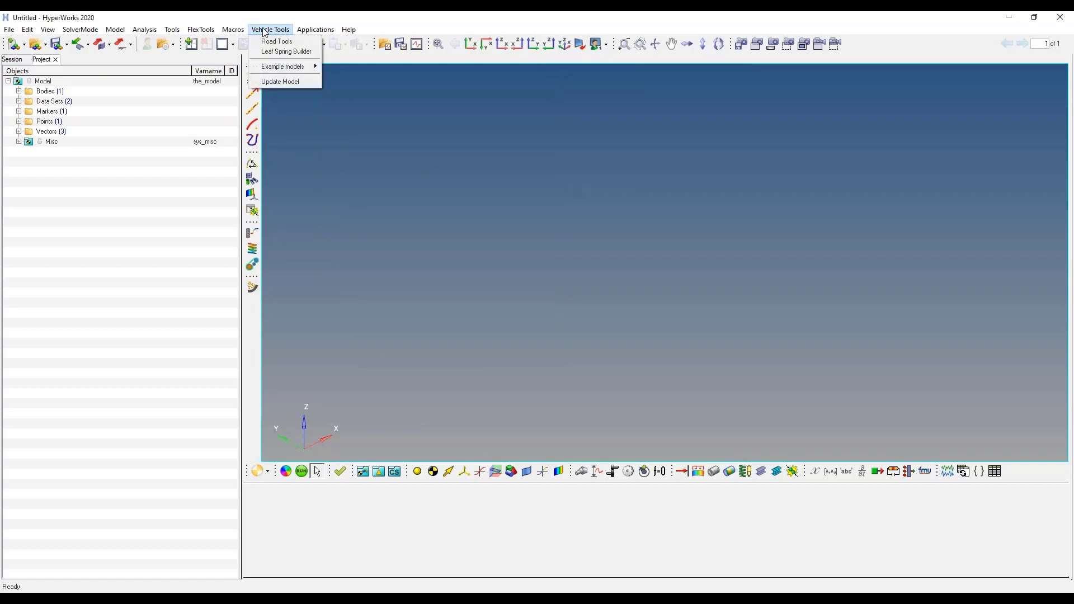
Start the assembly wizard for a car/small truck with model type Front end of vehicle and Front wheel drive as driveline configuration.
{"action": "left_click", "coordinate": [115, 30]}
{"action": "left_click", "coordinate": [122, 42]}
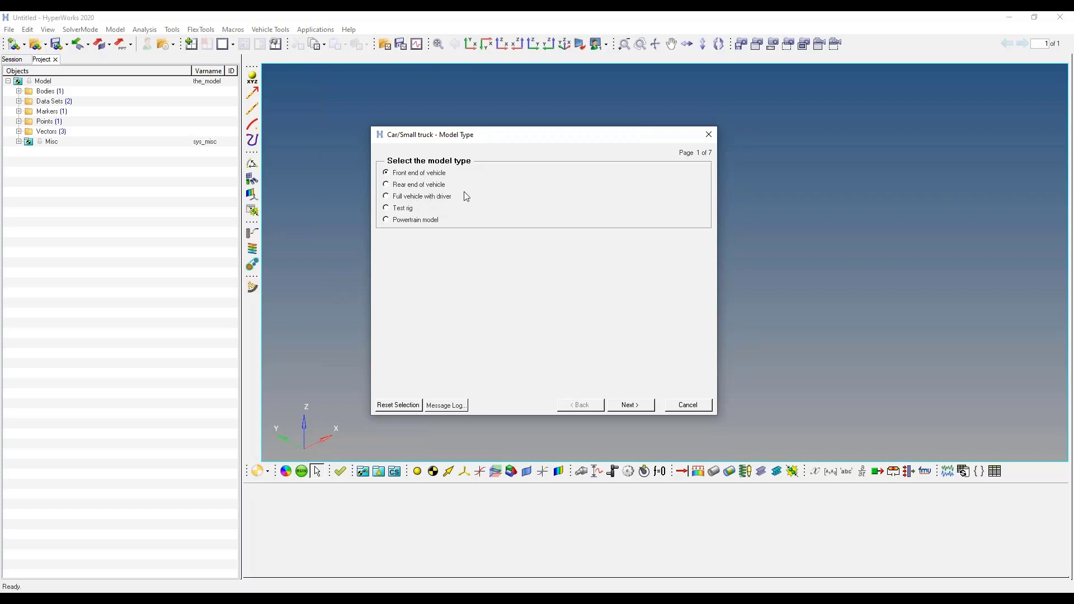
{"action": "left_click", "coordinate": [630, 405]}
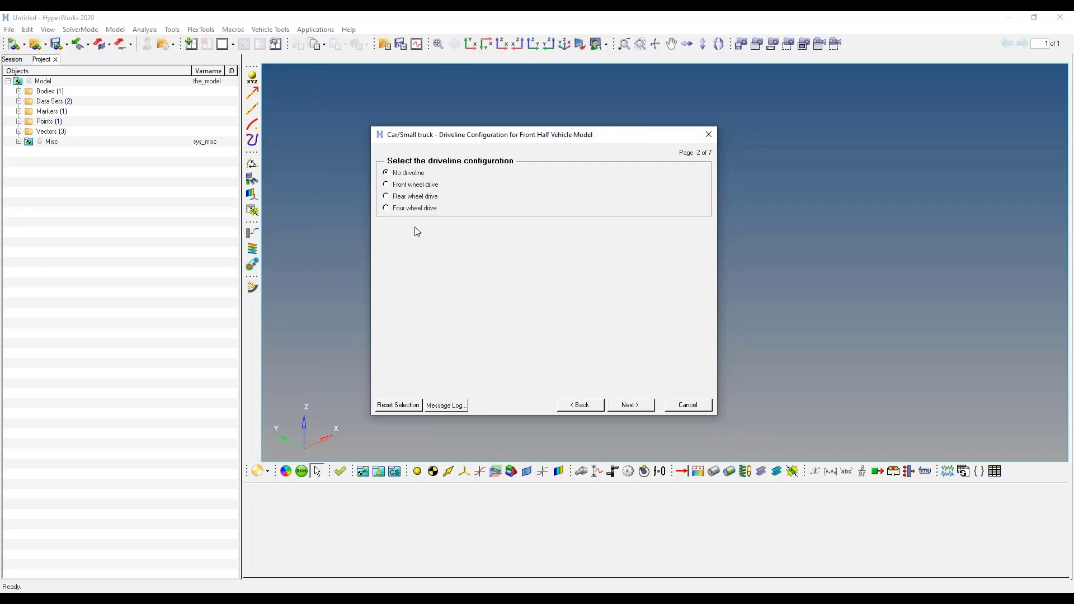
{"action": "left_click", "coordinate": [415, 185]}
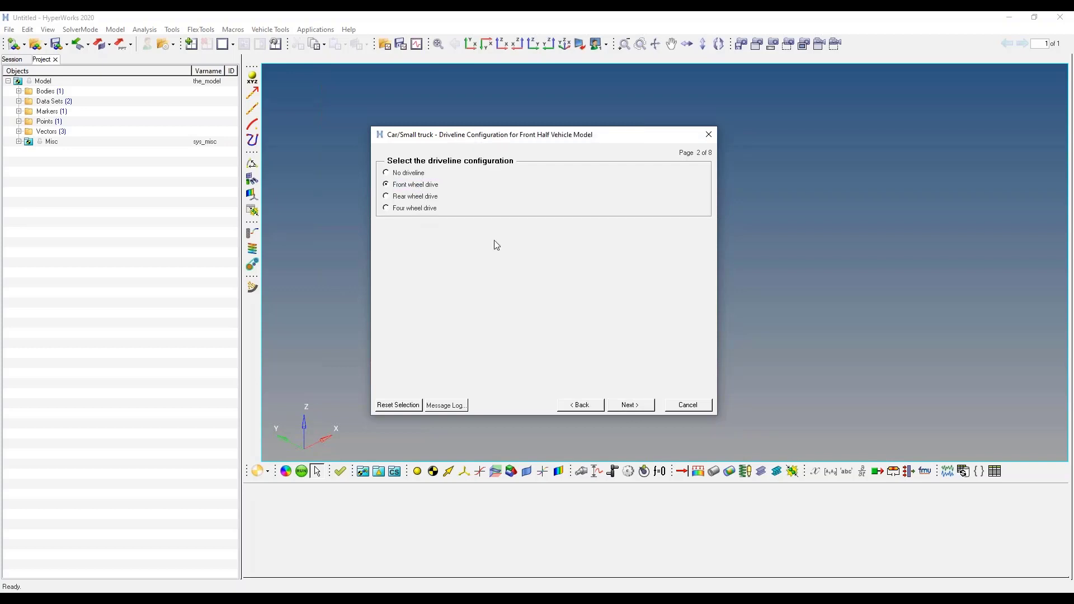
{"action": "left_click", "coordinate": [630, 405]}
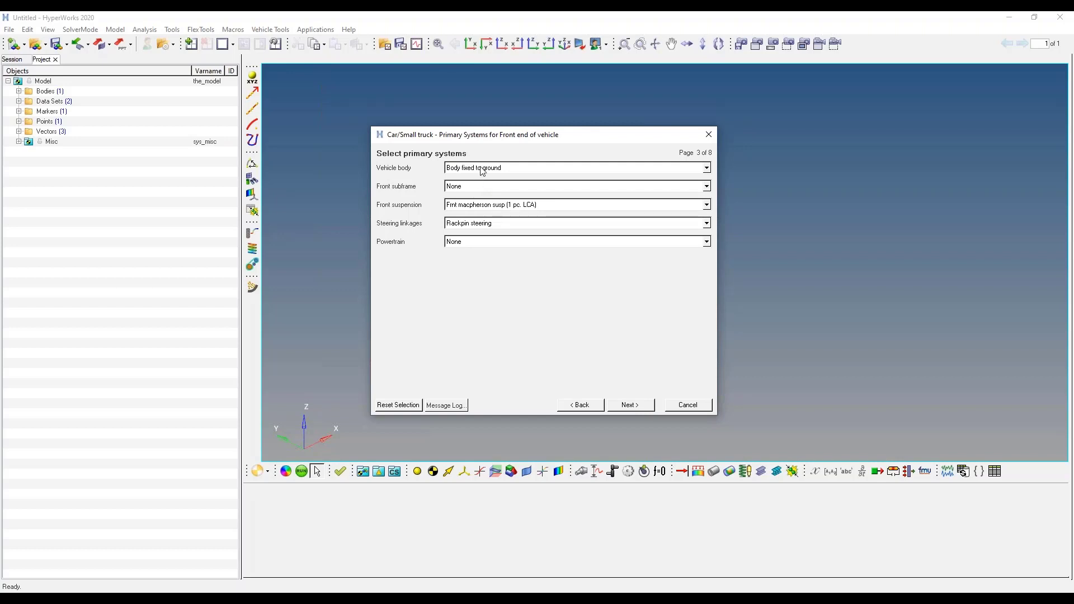
Accept the primary systems: body fixed to ground, no subframe, Frnt macpherson susp (1 pc. LCA), Rackpin steering and no powertrain.
{"action": "left_click", "coordinate": [481, 168]}
{"action": "left_click", "coordinate": [481, 169]}
{"action": "left_click", "coordinate": [484, 207]}
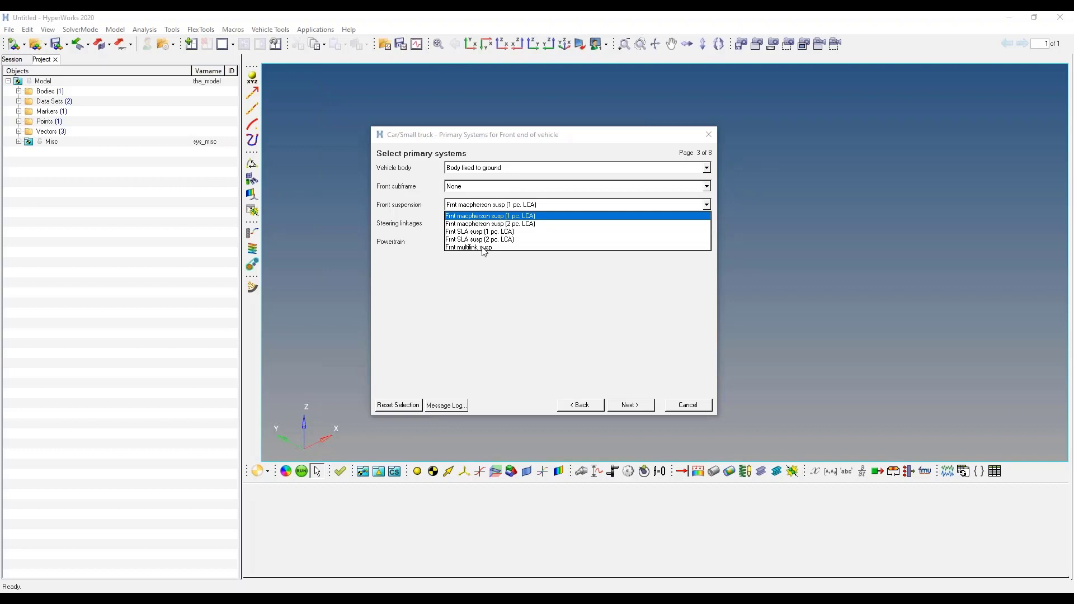
{"action": "left_click", "coordinate": [519, 216]}
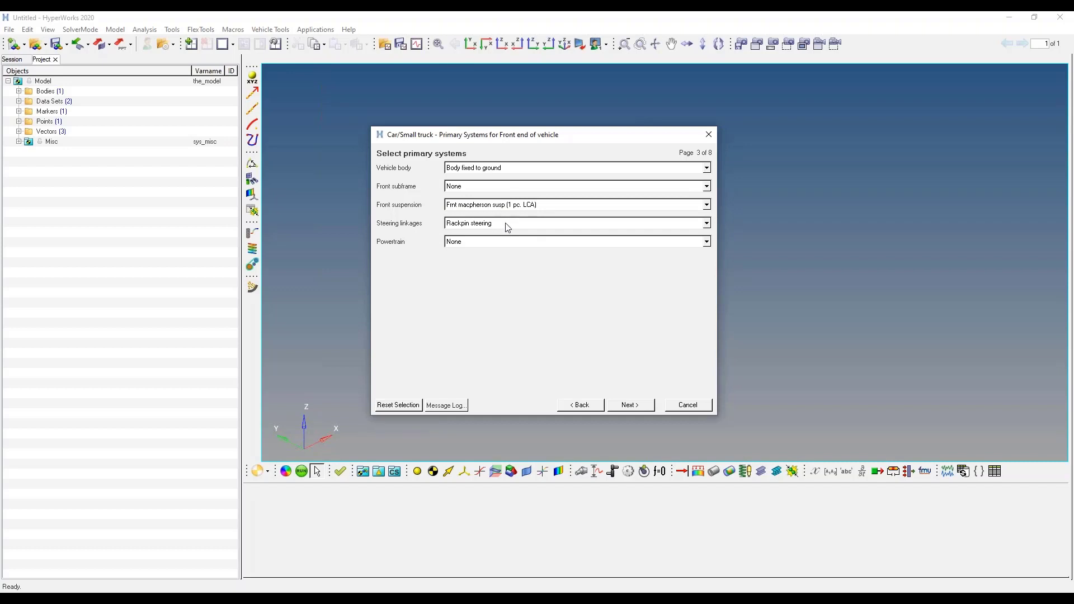
{"action": "left_click", "coordinate": [507, 224]}
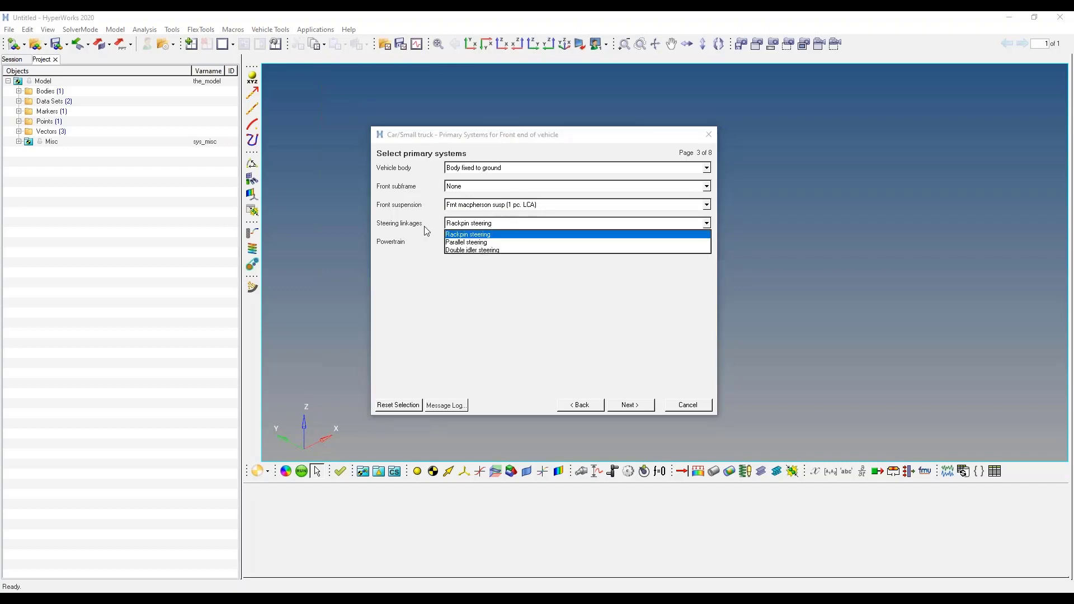
{"action": "left_click", "coordinate": [506, 234]}
{"action": "left_click", "coordinate": [475, 242]}
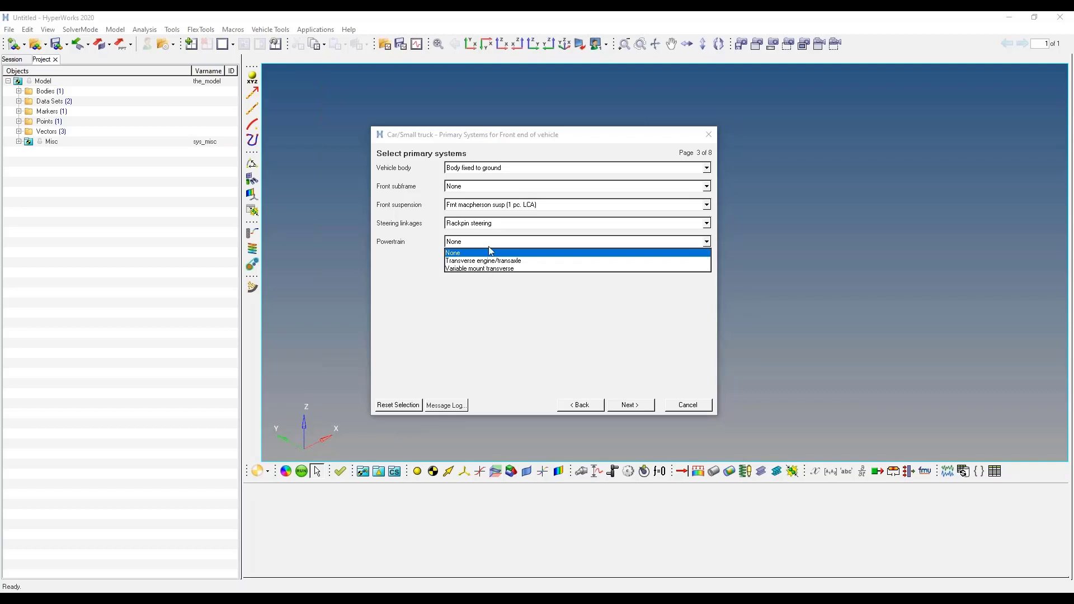
{"action": "left_click", "coordinate": [483, 243]}
{"action": "left_click", "coordinate": [633, 404]}
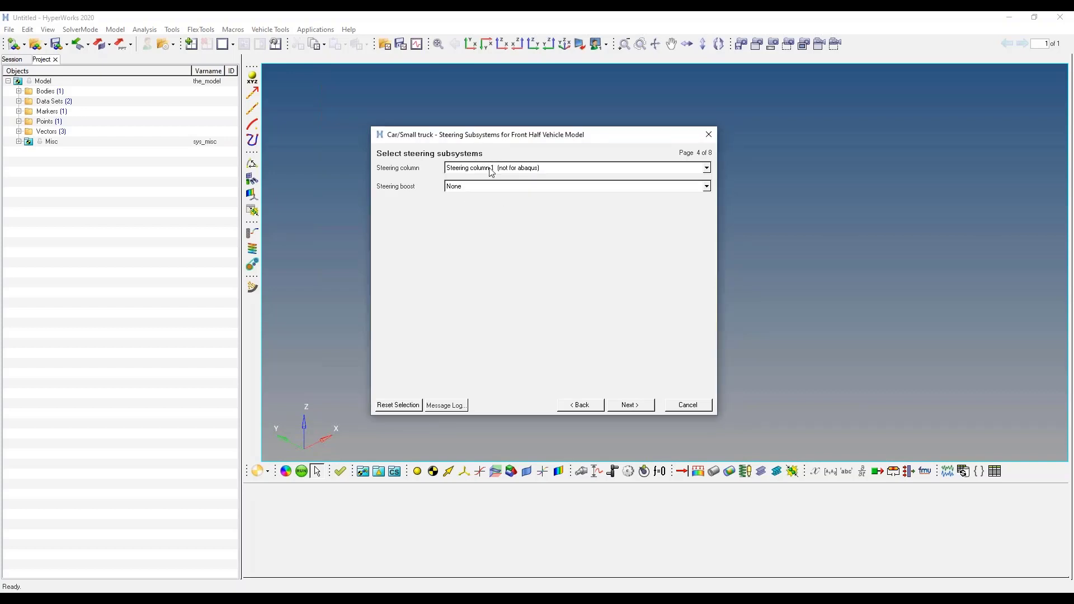
Accept Steering column 1 (not for abaqus) with no steering boost as the steering subsystems.
{"action": "left_click", "coordinate": [485, 186]}
{"action": "left_click", "coordinate": [500, 194]}
{"action": "left_click", "coordinate": [631, 405]}
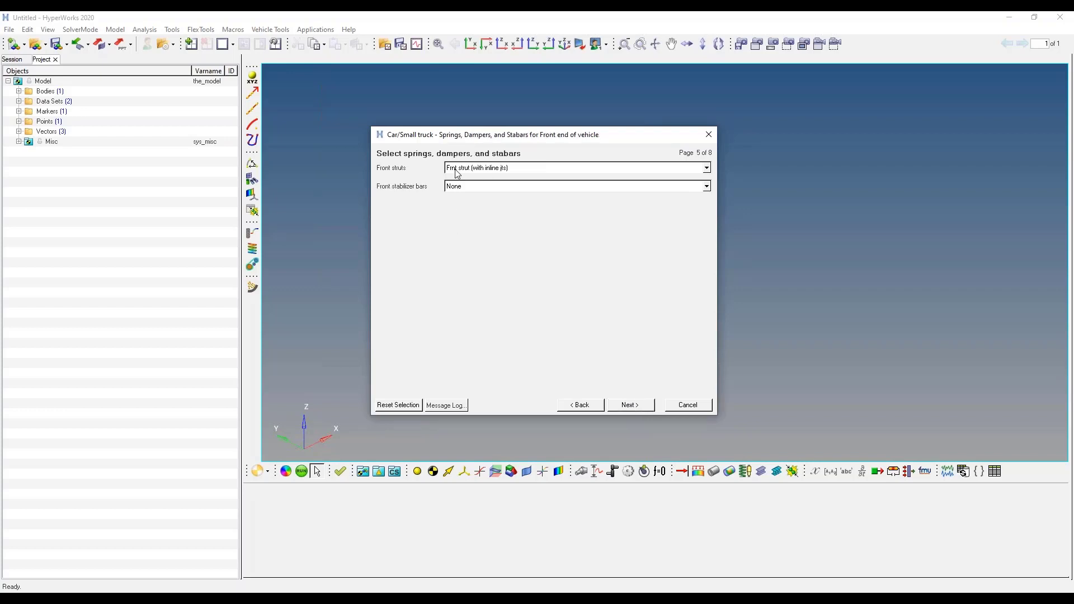
Choose Frnt strut (with inline jts) for the front struts and leave the front stabilizer bars at None.
{"action": "left_click", "coordinate": [510, 171]}
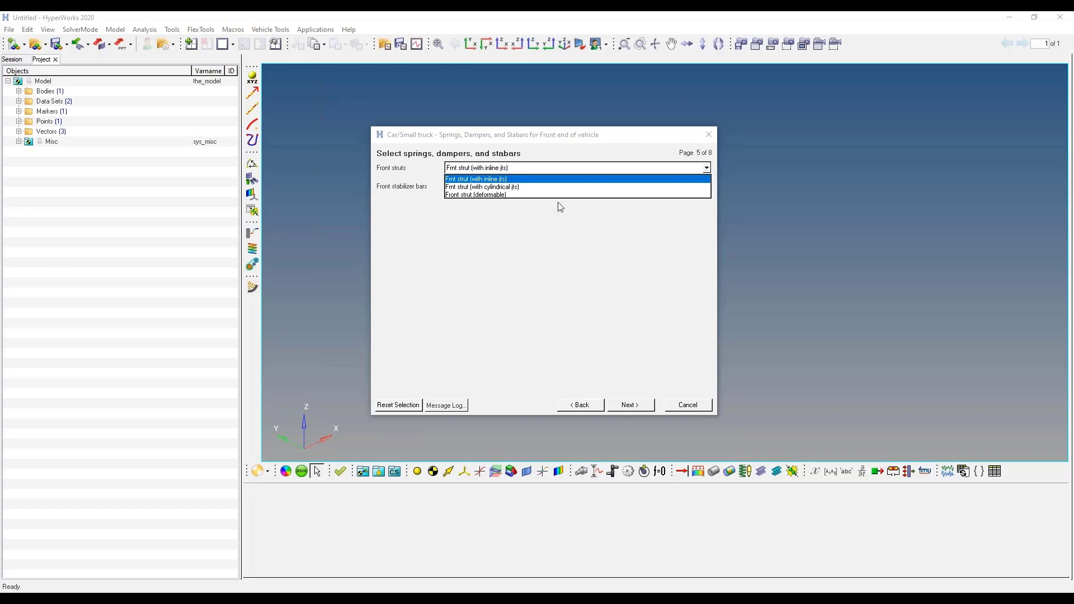
{"action": "left_click", "coordinate": [506, 179]}
{"action": "left_click", "coordinate": [510, 186]}
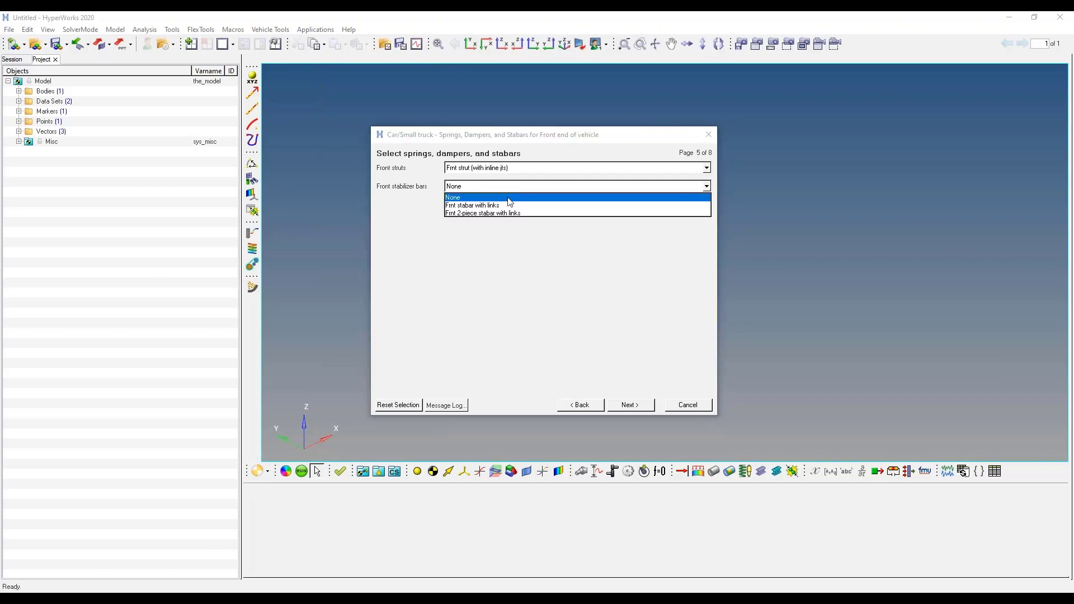
{"action": "left_click", "coordinate": [508, 269]}
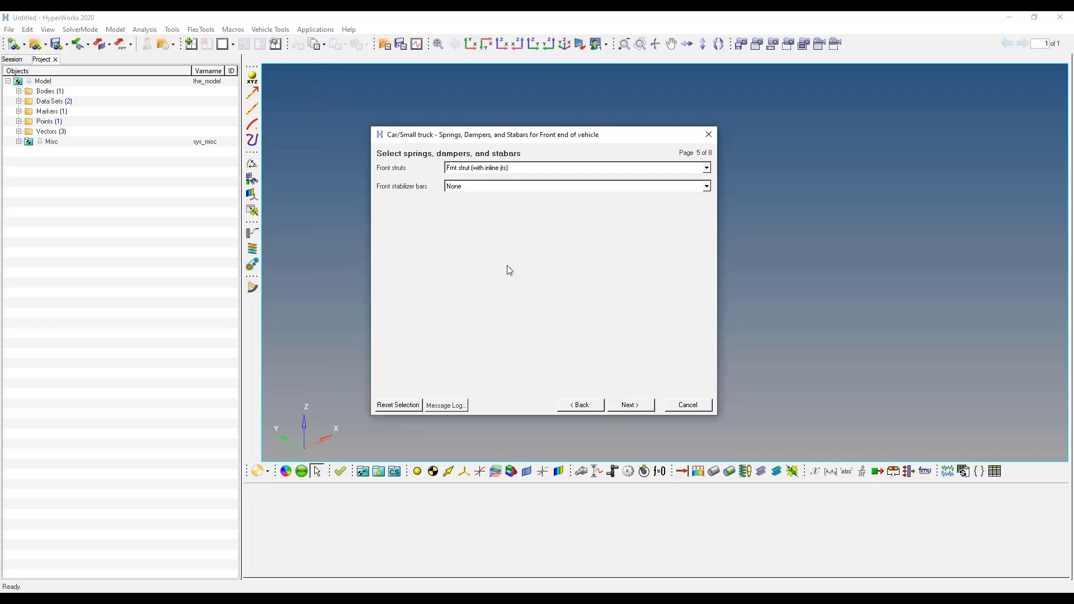
{"action": "left_click", "coordinate": [646, 407]}
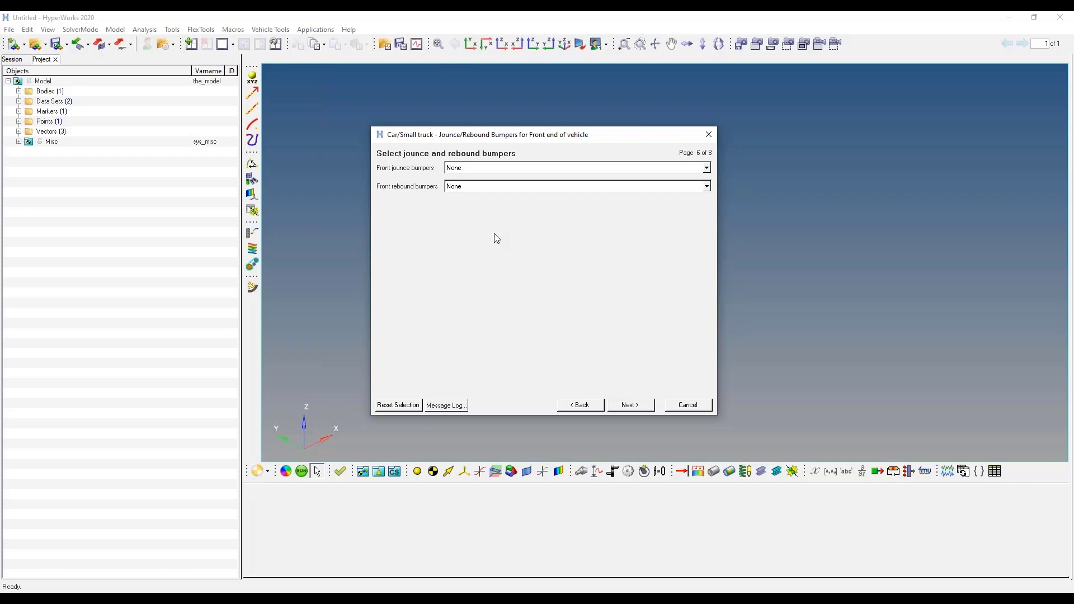
Leave the jounce and rebound bumpers at None, accept the Independent fwd front driveline, and finish assembling the model.
{"action": "left_click", "coordinate": [477, 168]}
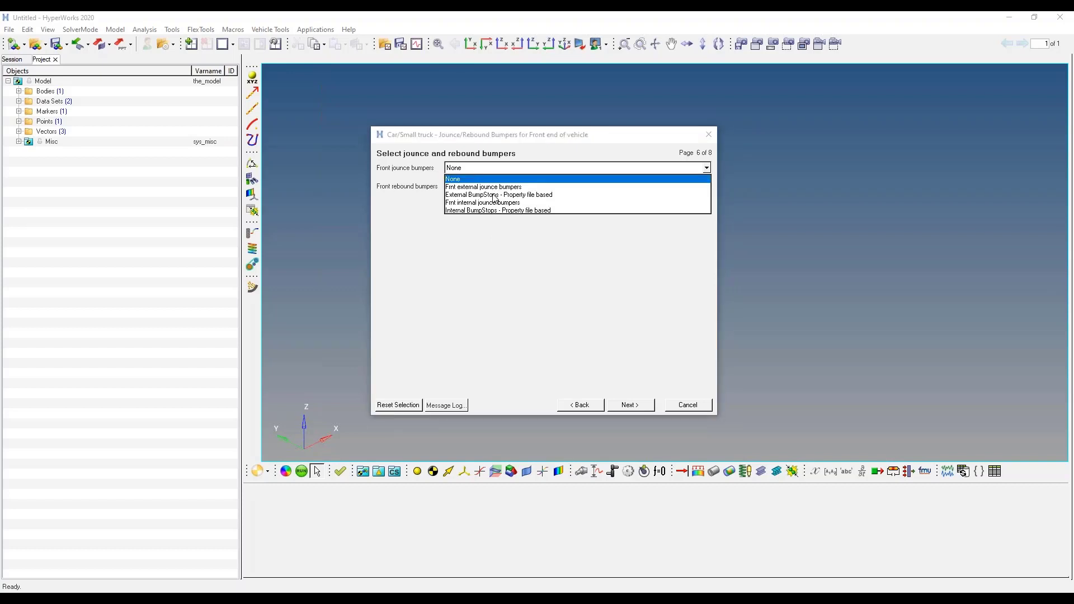
{"action": "left_click", "coordinate": [466, 235]}
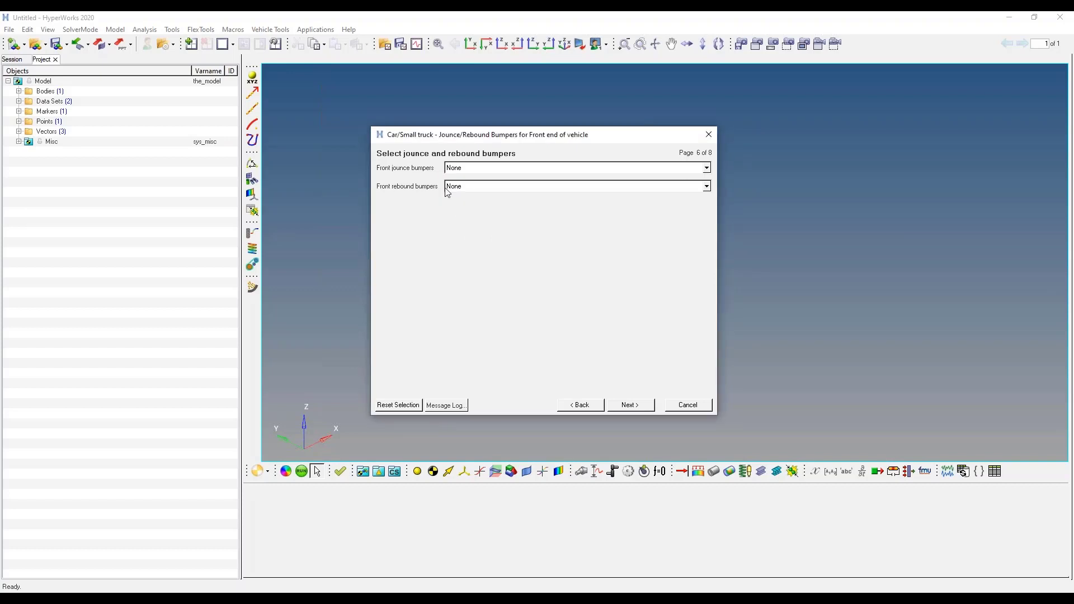
{"action": "left_click", "coordinate": [632, 404]}
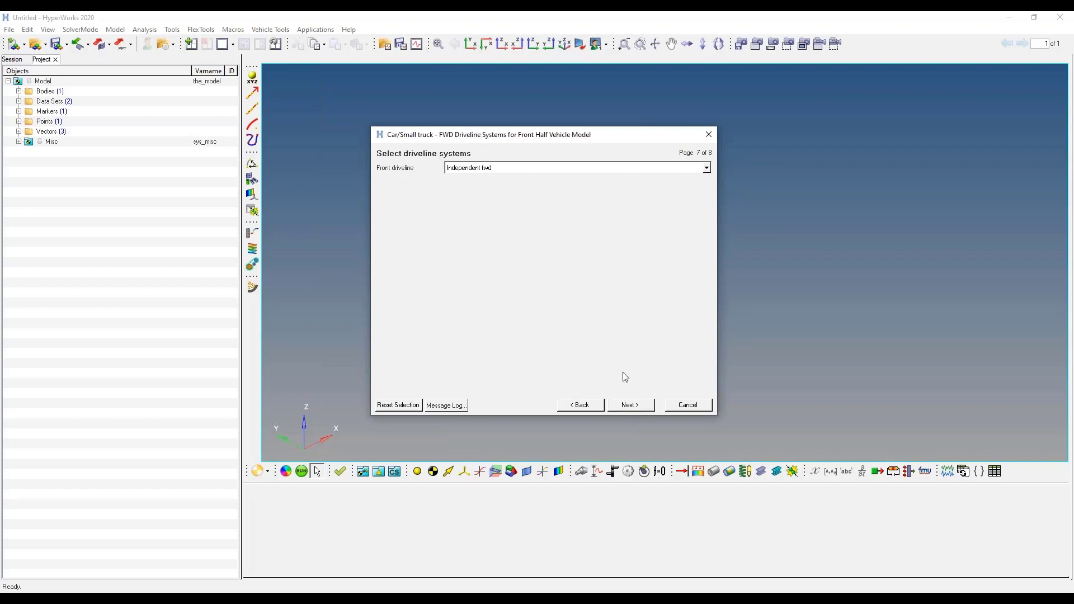
{"action": "left_click", "coordinate": [644, 408]}
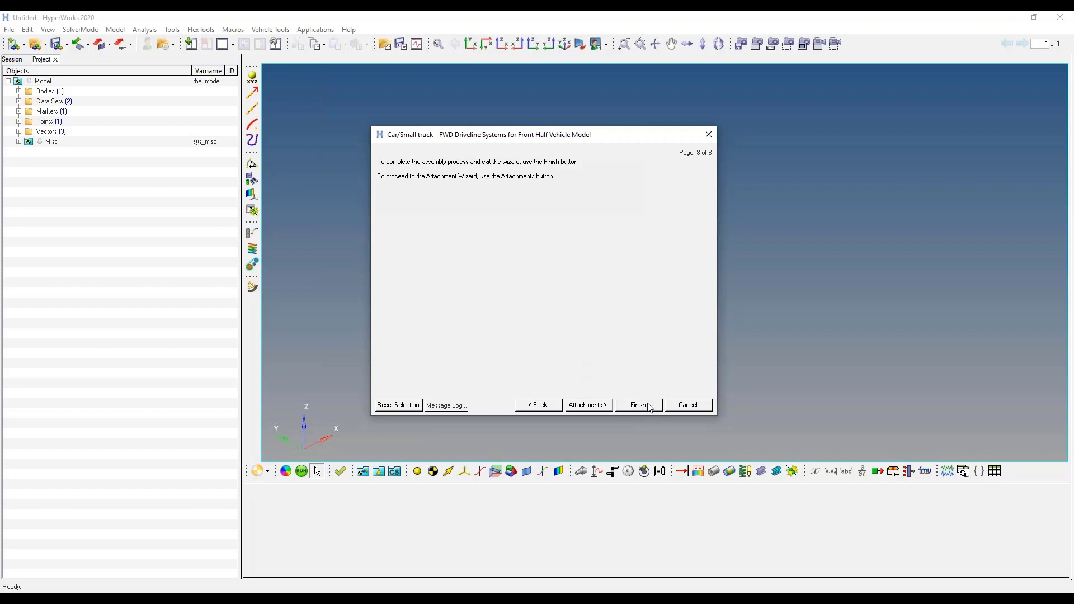
{"action": "left_click", "coordinate": [643, 407]}
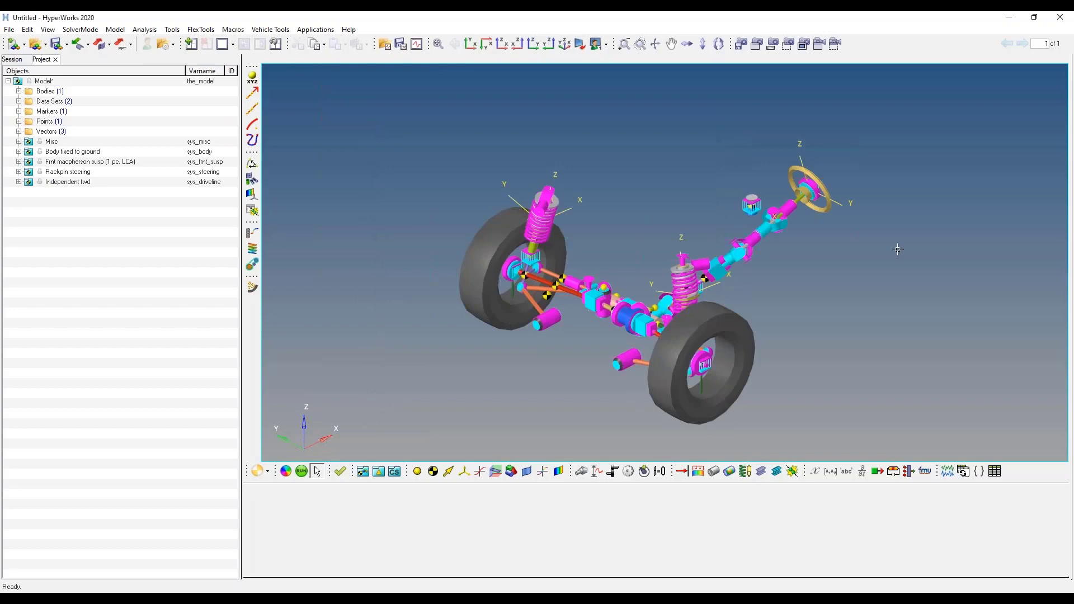
Inspect the front suspension linkage up close and display the properties of the lower control arm body.
{"action": "left_click_drag", "start_coordinate": [912, 350], "coordinate": [638, 322], "text": "ctrl"}
{"action": "scroll", "coordinate": [542, 293], "scroll_direction": "up", "scroll_amount": 5, "text": "ctrl"}
{"action": "scroll", "coordinate": [542, 294], "scroll_direction": "up", "scroll_amount": 4, "text": "ctrl"}
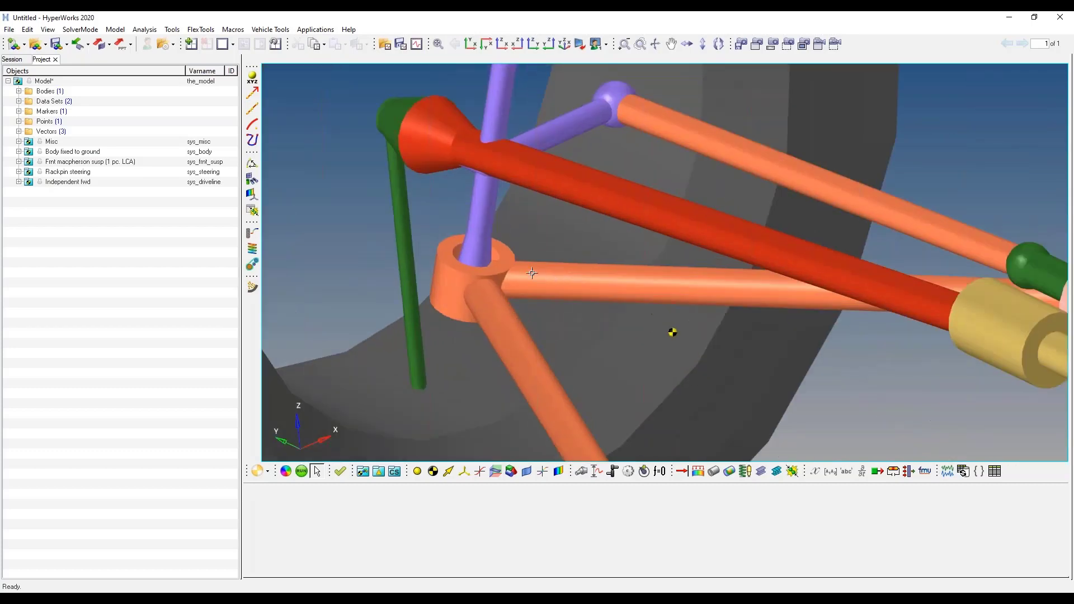
{"action": "scroll", "coordinate": [532, 274], "scroll_direction": "down", "scroll_amount": 5, "text": "ctrl"}
{"action": "left_click_drag", "start_coordinate": [533, 274], "coordinate": [563, 283], "text": "ctrl"}
{"action": "scroll", "coordinate": [524, 246], "scroll_direction": "down", "scroll_amount": 5, "text": "ctrl"}
{"action": "scroll", "coordinate": [563, 284], "scroll_direction": "up", "scroll_amount": 3, "text": "ctrl"}
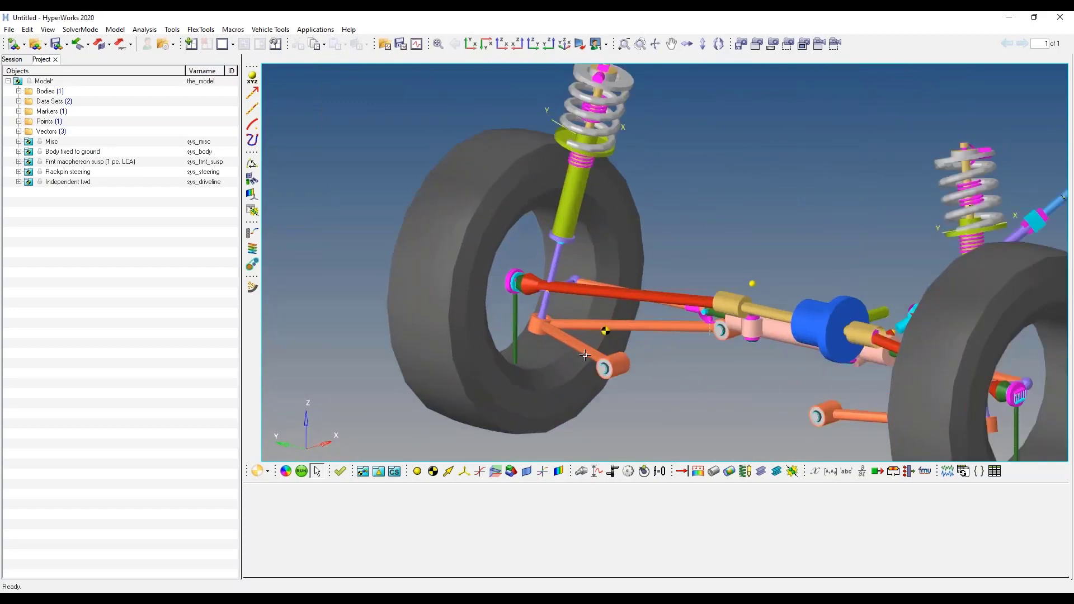
{"action": "left_click", "coordinate": [568, 343]}
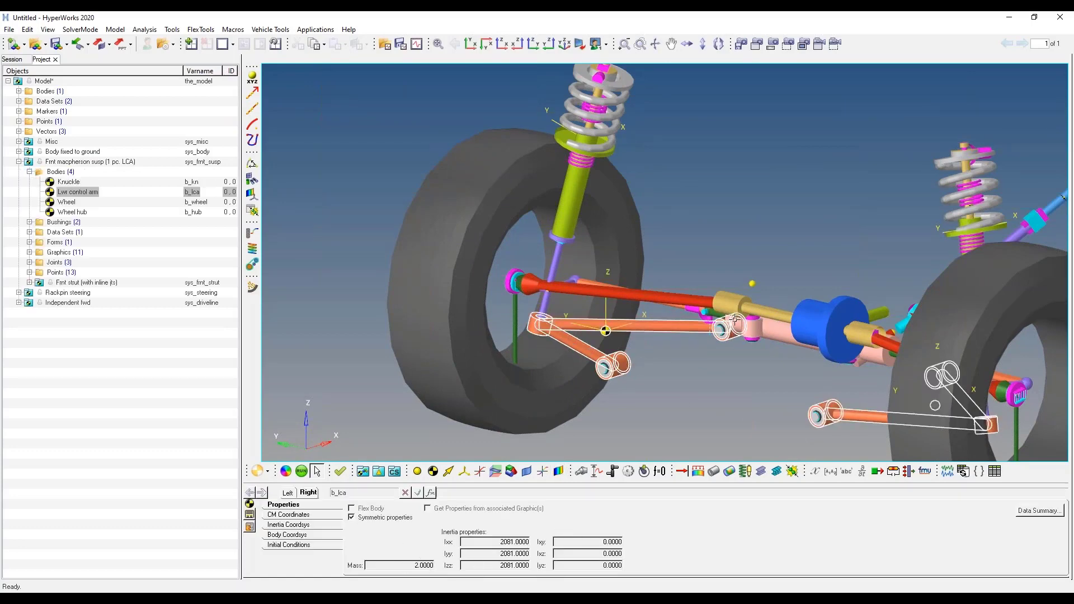
{"action": "scroll", "coordinate": [643, 267], "scroll_direction": "down", "scroll_amount": 5}
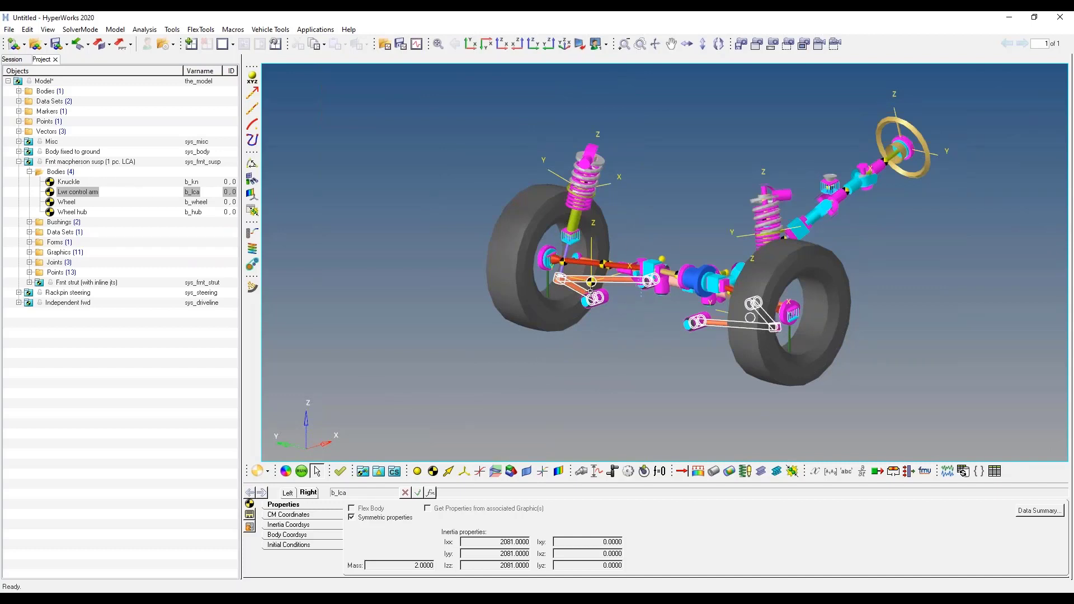
Expand the MacPherson suspension's graphics list and review the commands available for the lower control arm.
{"action": "left_click", "coordinate": [30, 253]}
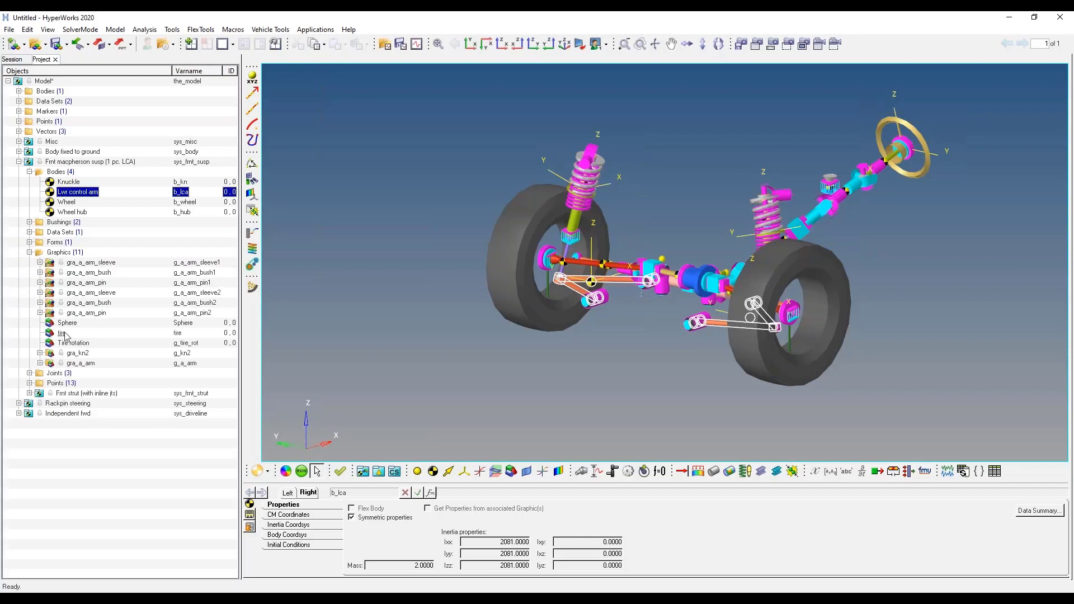
{"action": "right_click", "coordinate": [65, 196]}
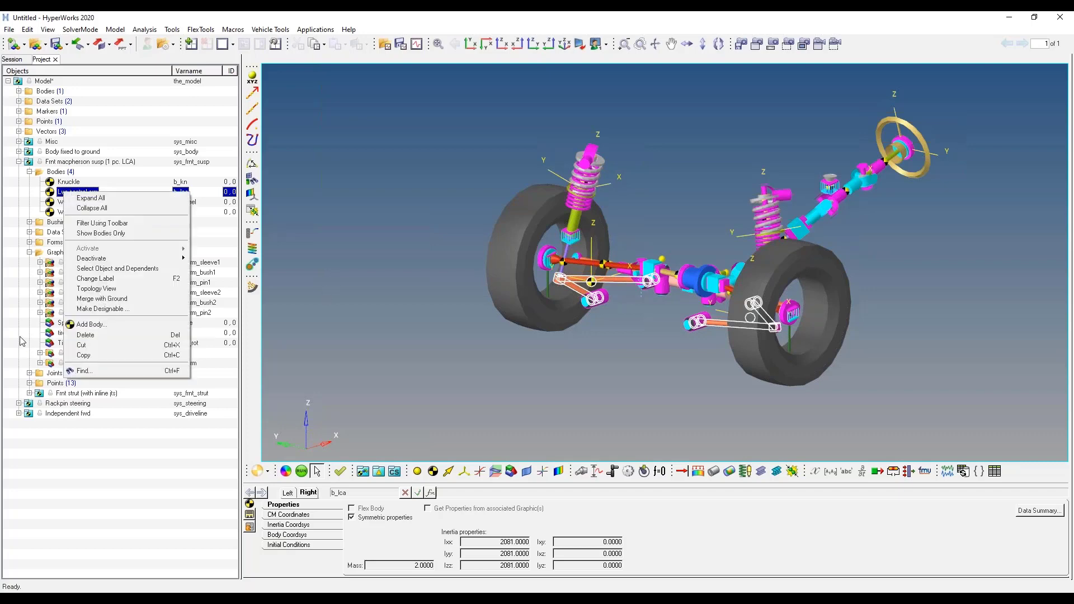
{"action": "left_click", "coordinate": [437, 324]}
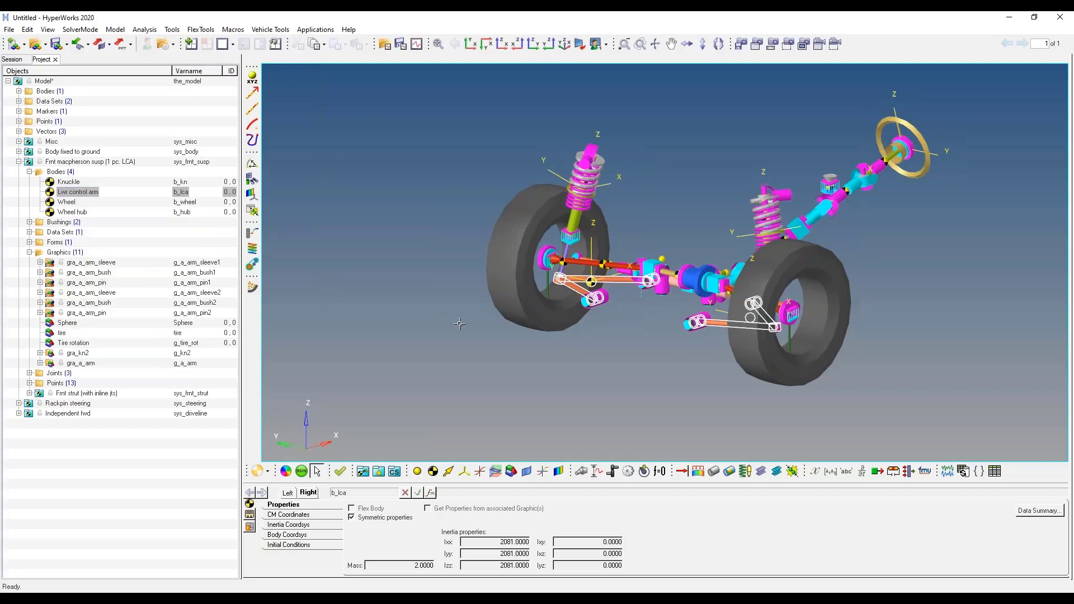
{"action": "scroll", "coordinate": [599, 296], "scroll_direction": "up", "scroll_amount": 6, "text": "ctrl"}
{"action": "scroll", "coordinate": [622, 278], "scroll_direction": "down", "scroll_amount": 4, "text": "ctrl"}
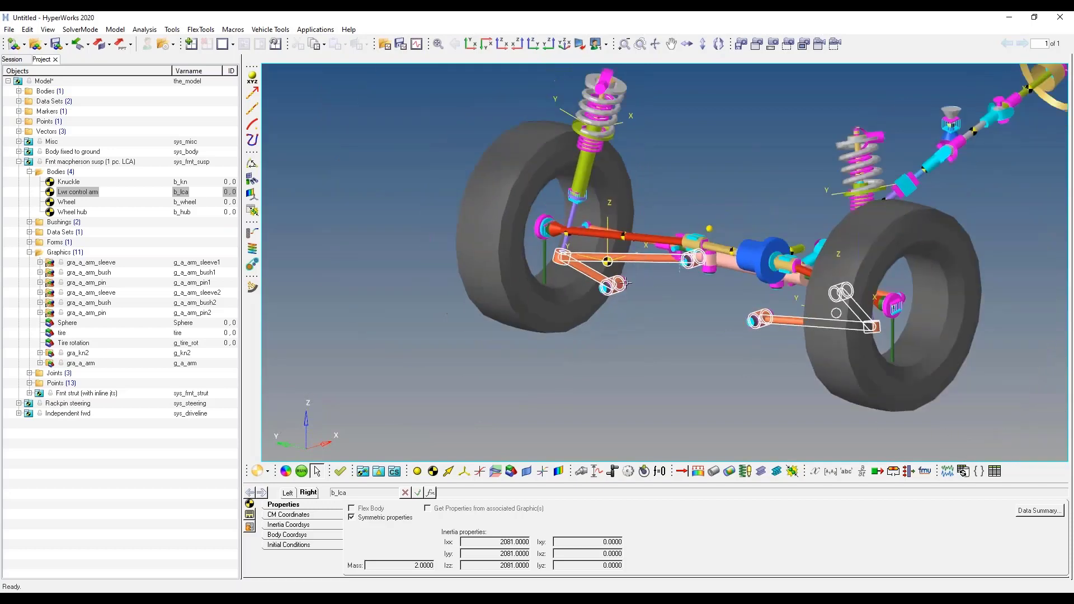
{"action": "right_click_drag", "start_coordinate": [622, 278], "coordinate": [546, 292], "text": "ctrl"}
{"action": "scroll", "coordinate": [546, 292], "scroll_direction": "down", "scroll_amount": 2, "text": "ctrl"}
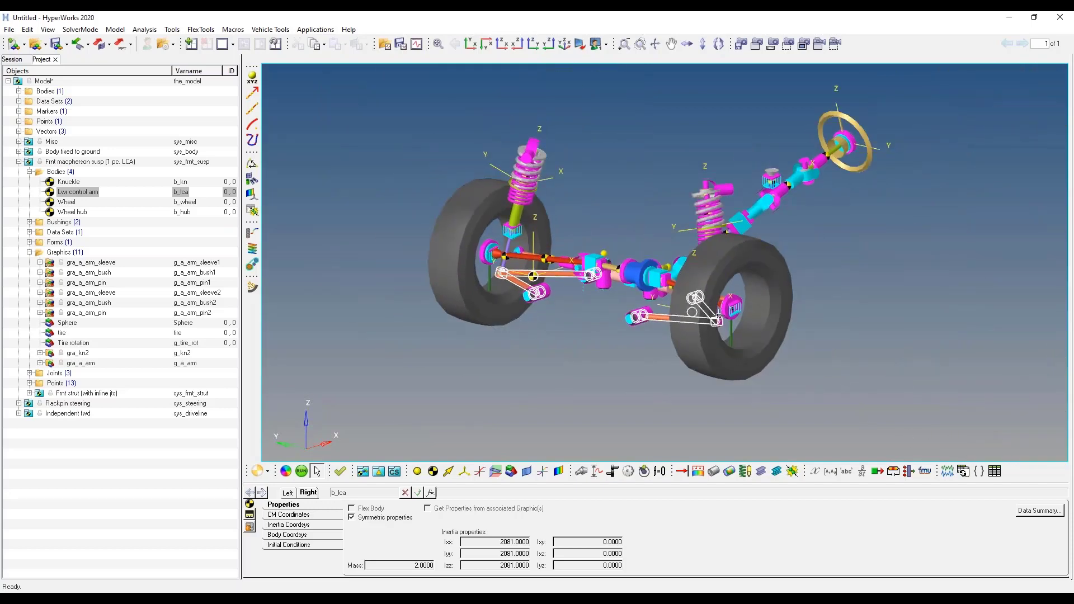
{"action": "right_click_drag", "start_coordinate": [589, 266], "coordinate": [591, 292], "text": "ctrl"}
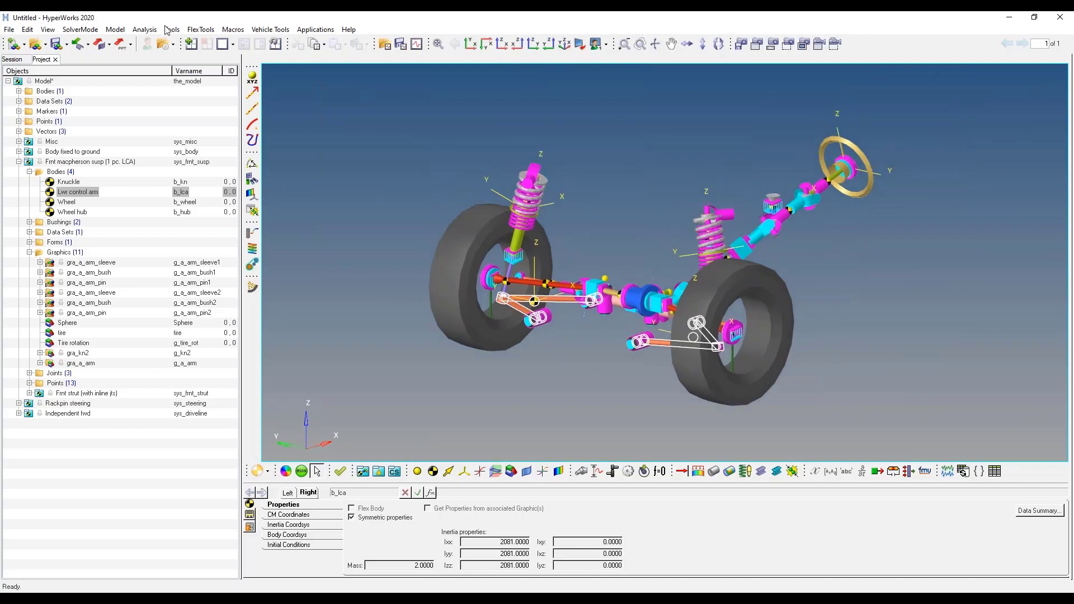
Start the front-end task wizard and add the Kinematics and Compliance Analysis task to the model.
{"action": "left_click", "coordinate": [146, 30]}
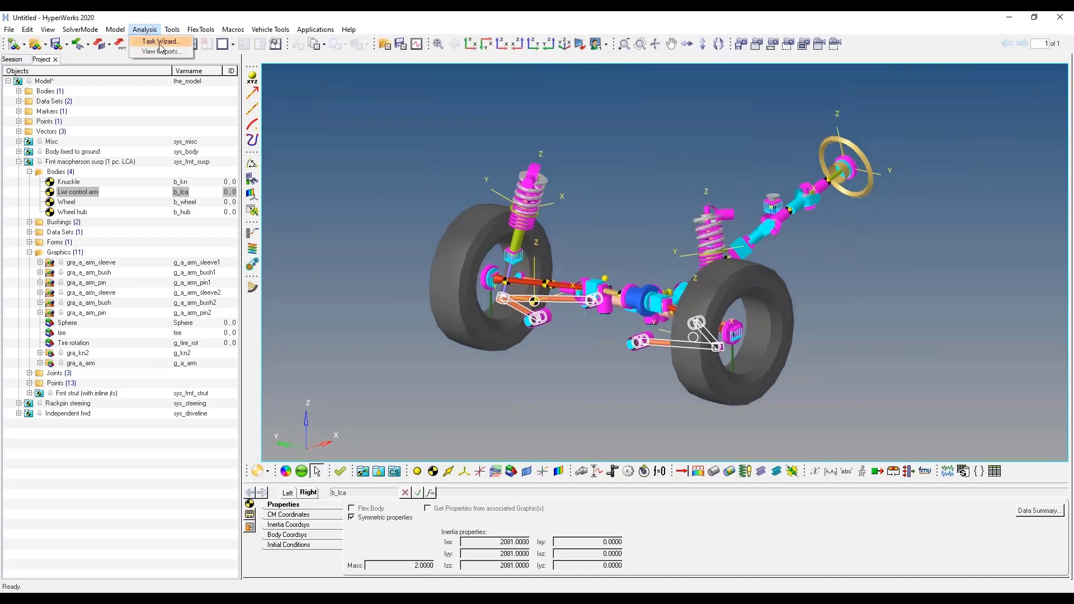
{"action": "left_click", "coordinate": [160, 43]}
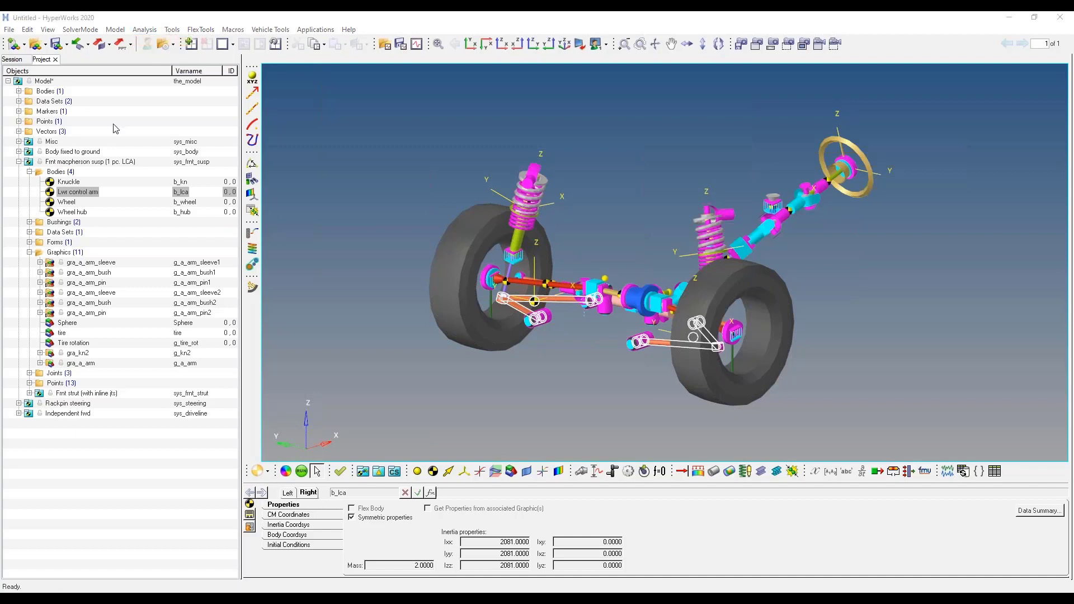
{"action": "left_click_drag", "start_coordinate": [568, 155], "coordinate": [493, 156]}
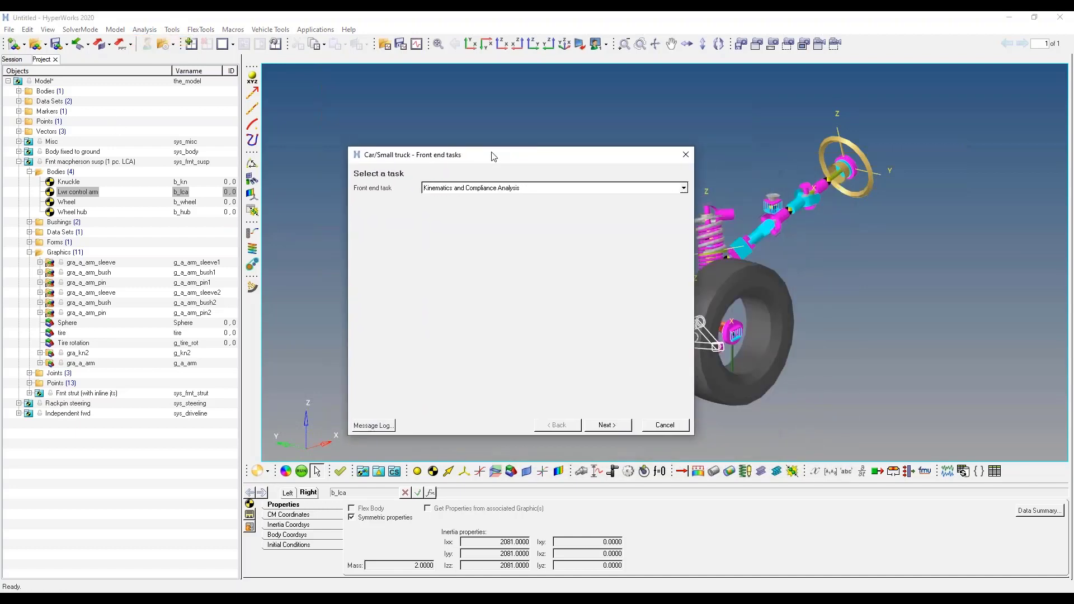
{"action": "left_click", "coordinate": [515, 188]}
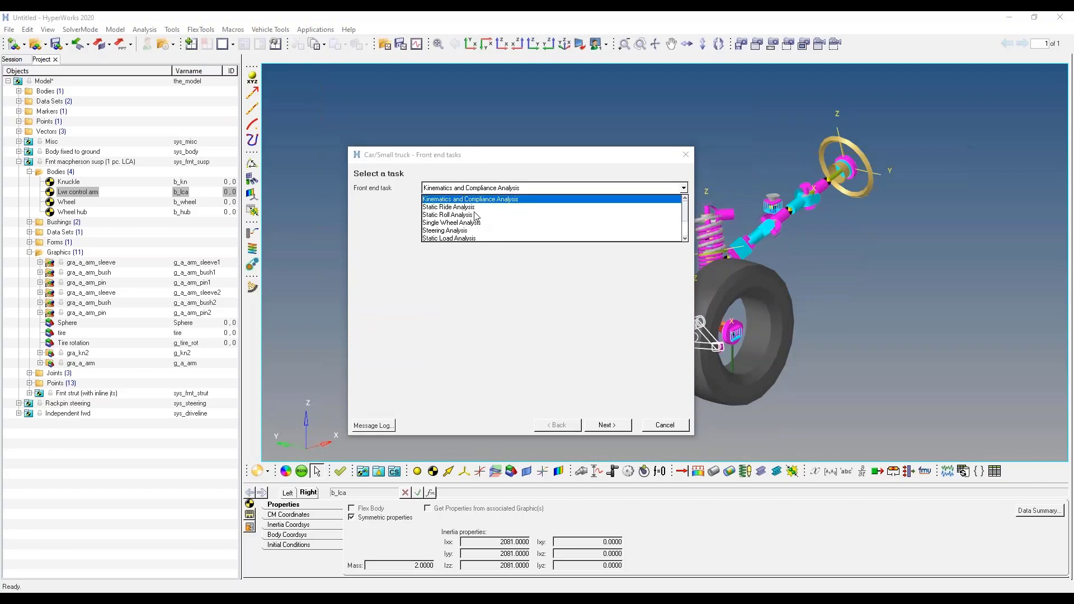
{"action": "scroll", "coordinate": [472, 218], "scroll_direction": "down", "scroll_amount": 2}
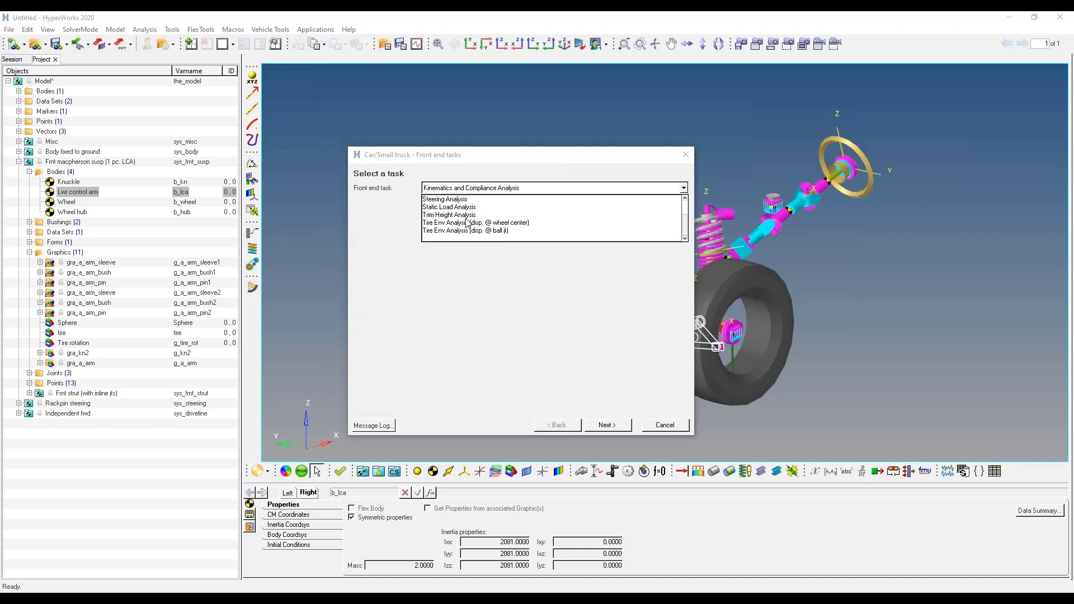
{"action": "scroll", "coordinate": [454, 208], "scroll_direction": "up", "scroll_amount": 2}
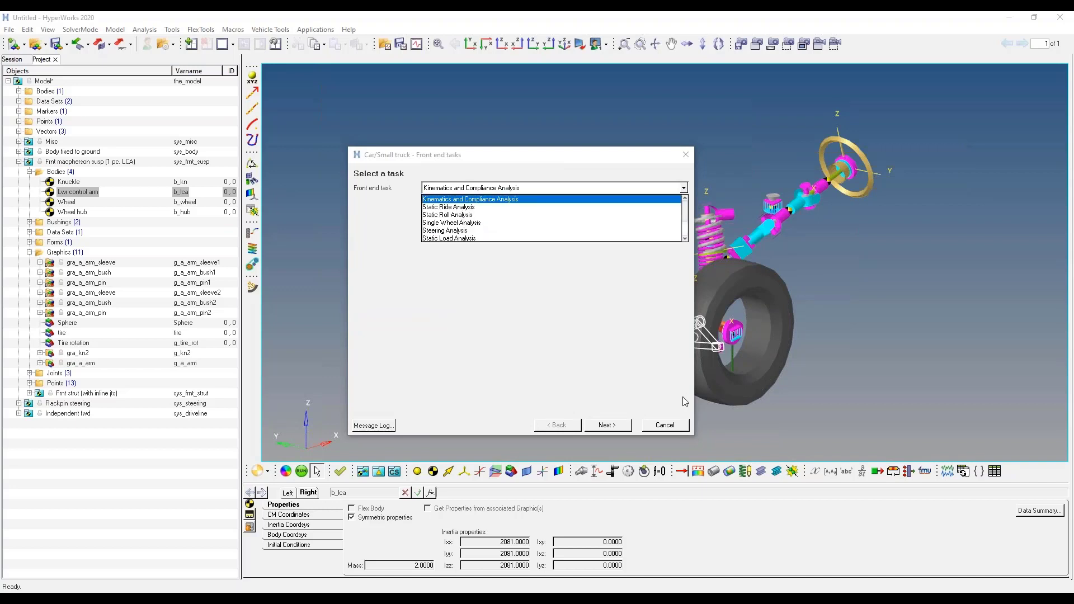
{"action": "left_click", "coordinate": [617, 426]}
{"action": "left_click", "coordinate": [616, 428]}
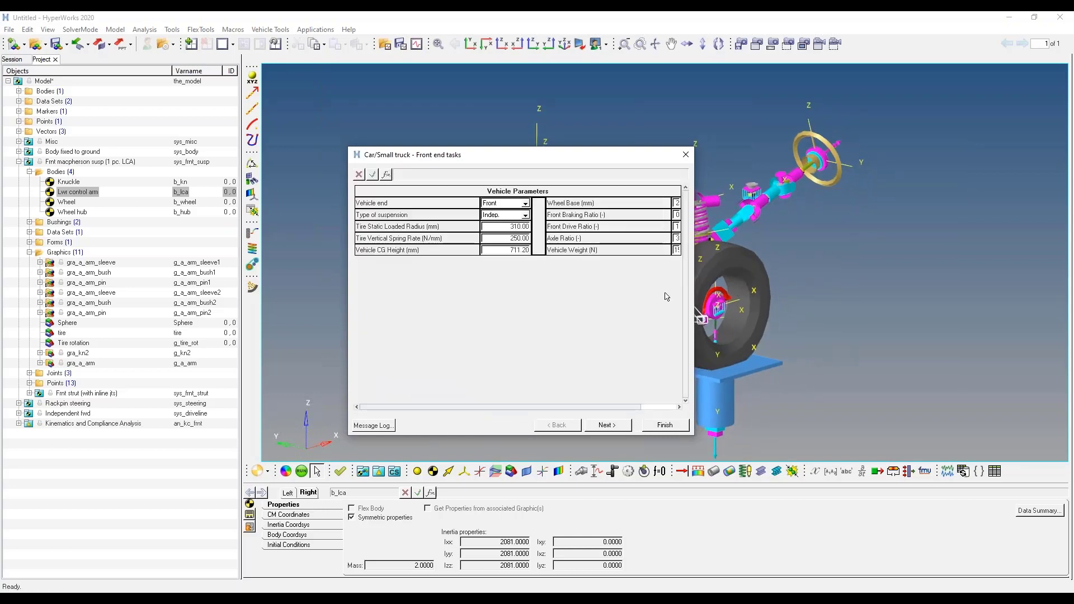
Review the vehicle parameters, accept them with the default kinematic and compliance parameters, and finish the task wizard.
{"action": "left_click_drag", "start_coordinate": [695, 279], "coordinate": [893, 279]}
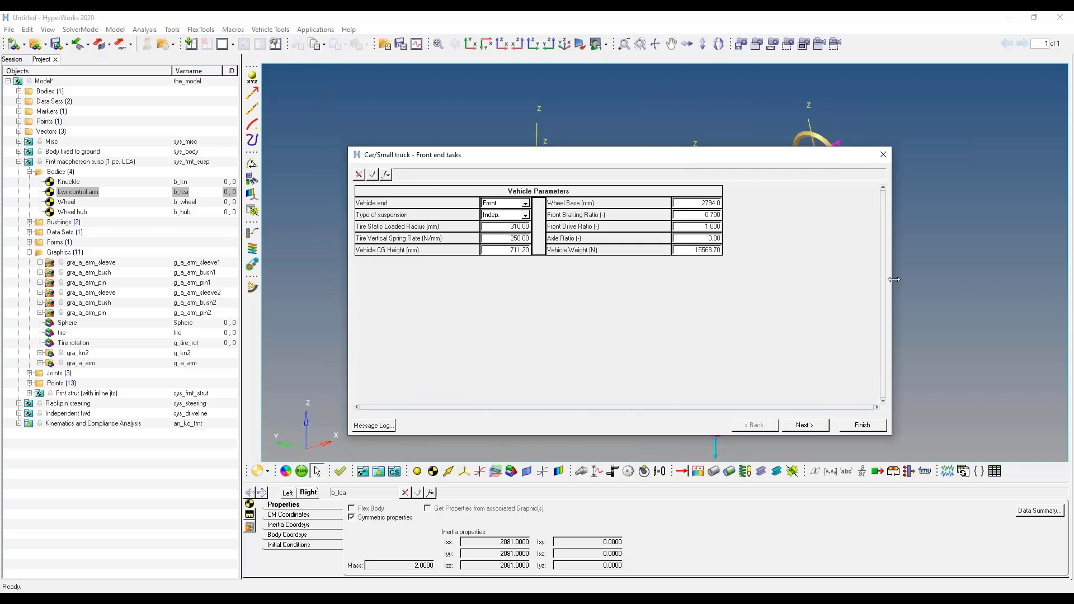
{"action": "left_click_drag", "start_coordinate": [668, 159], "coordinate": [600, 140]}
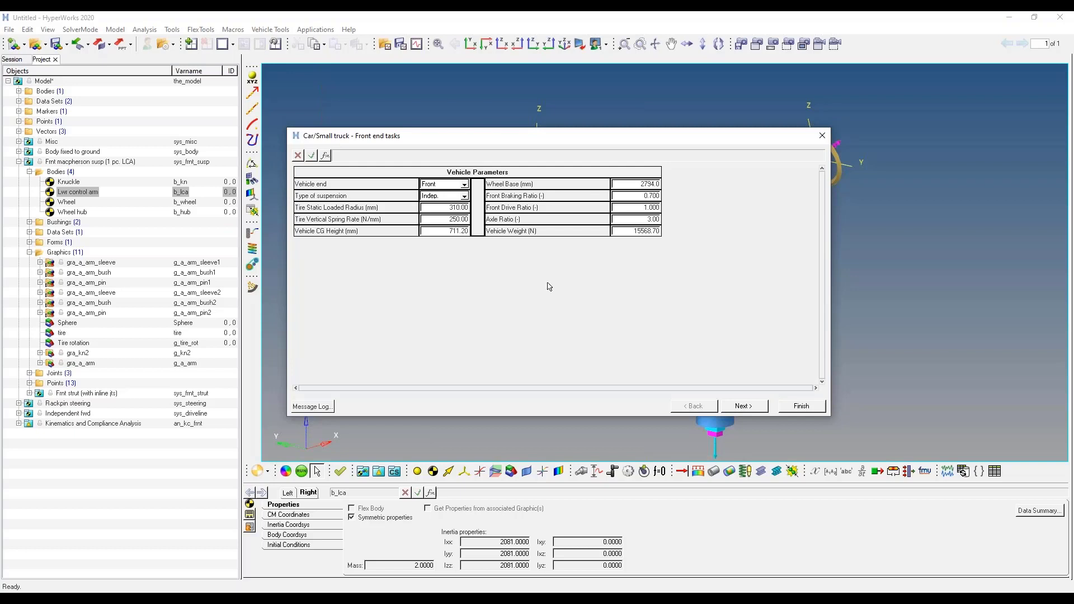
{"action": "left_click", "coordinate": [754, 407]}
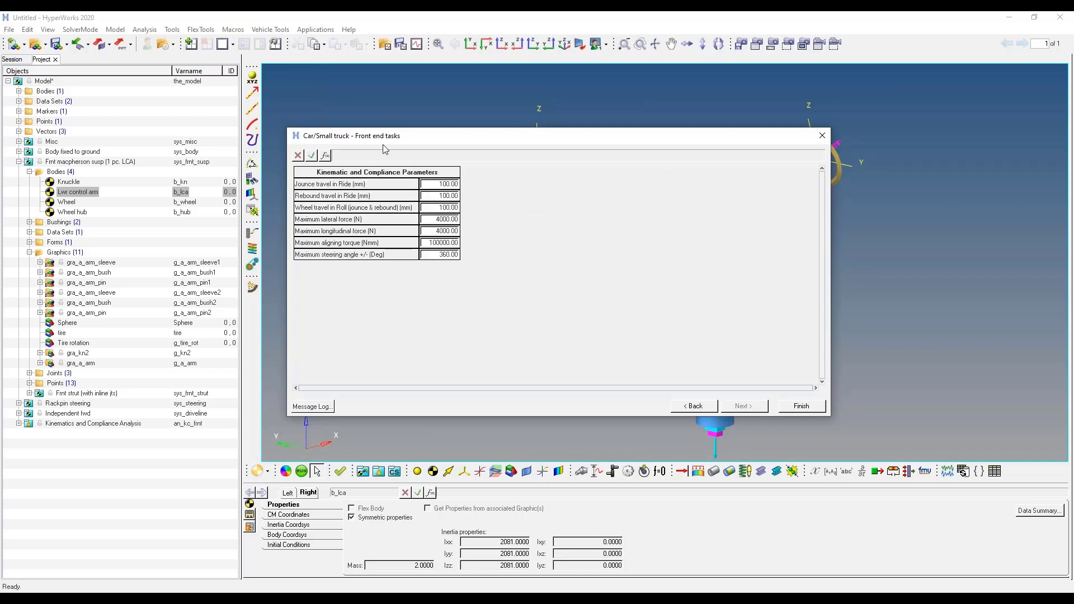
{"action": "left_click", "coordinate": [801, 407]}
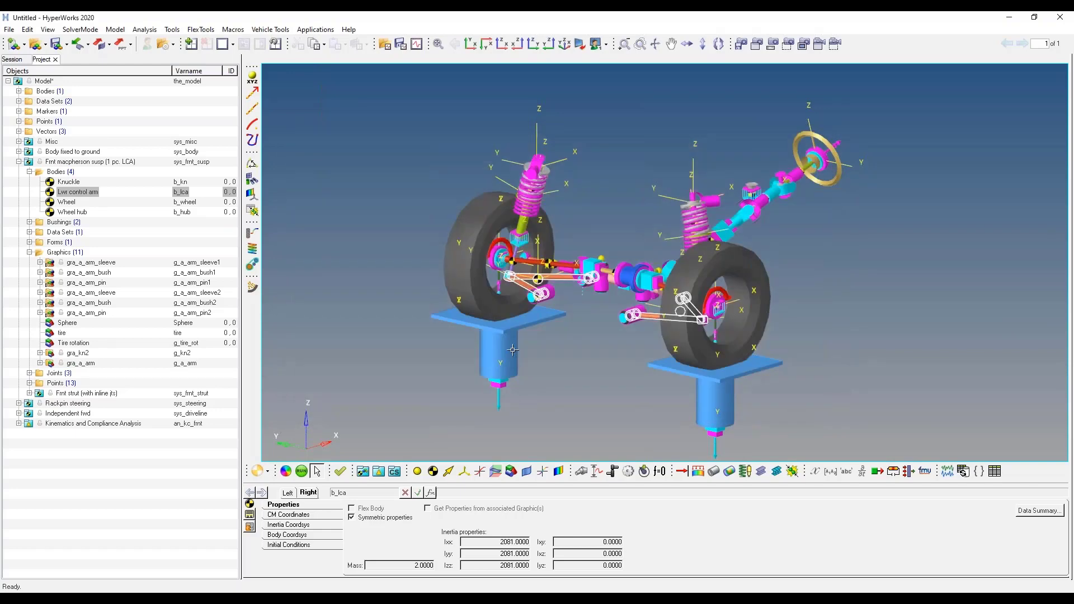
Examine the Kinematics and Compliance Analysis attachments, options, initial conditions, system translation and import/export settings.
{"action": "left_click", "coordinate": [89, 424]}
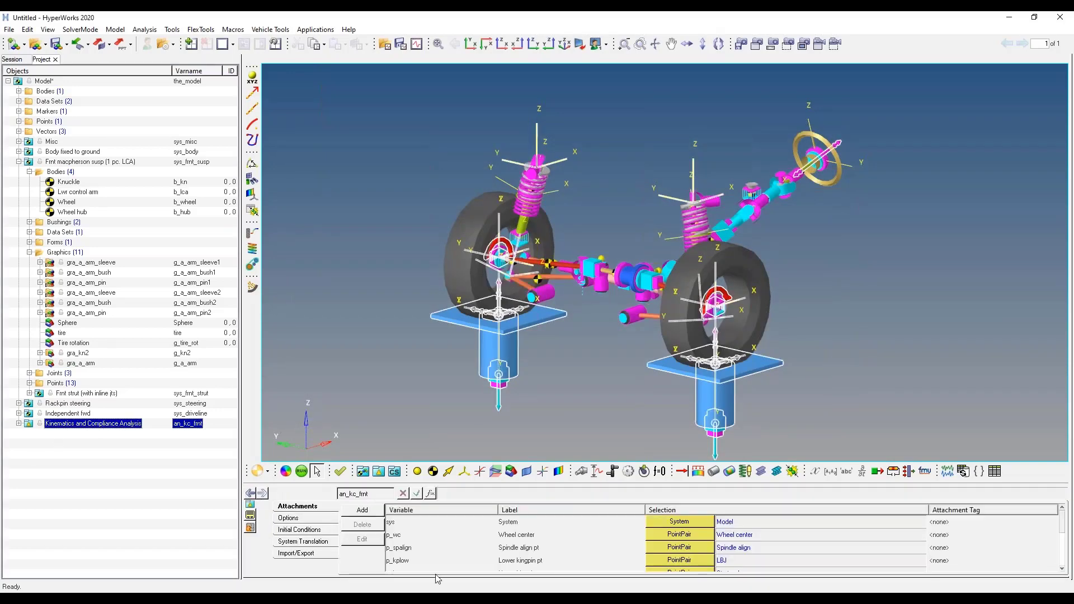
{"action": "left_click", "coordinate": [306, 520]}
{"action": "left_click", "coordinate": [308, 530]}
{"action": "left_click", "coordinate": [313, 541]}
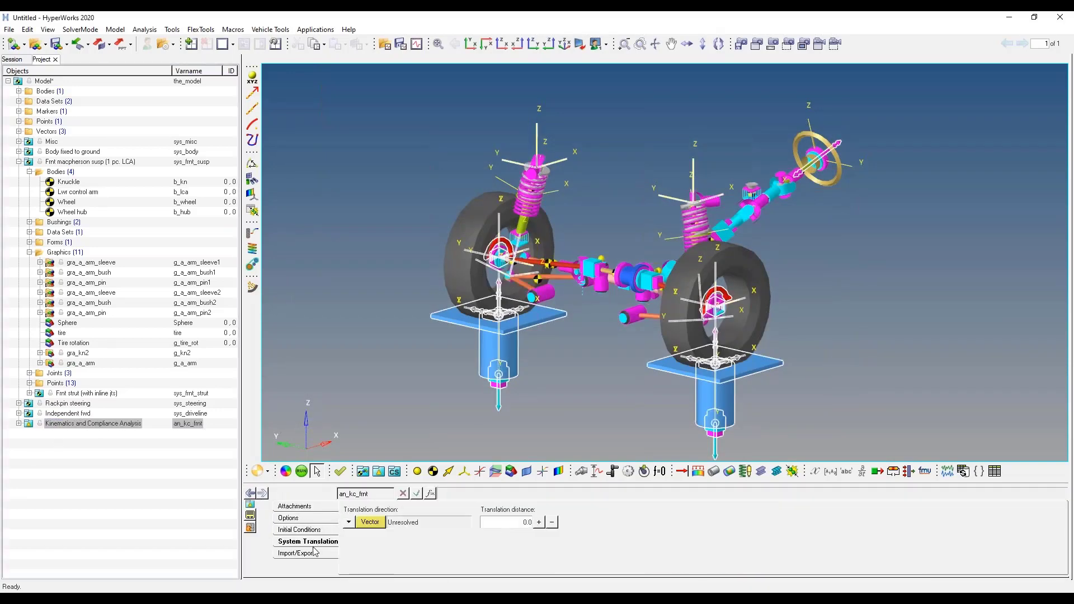
{"action": "left_click", "coordinate": [309, 554]}
{"action": "left_click", "coordinate": [295, 506]}
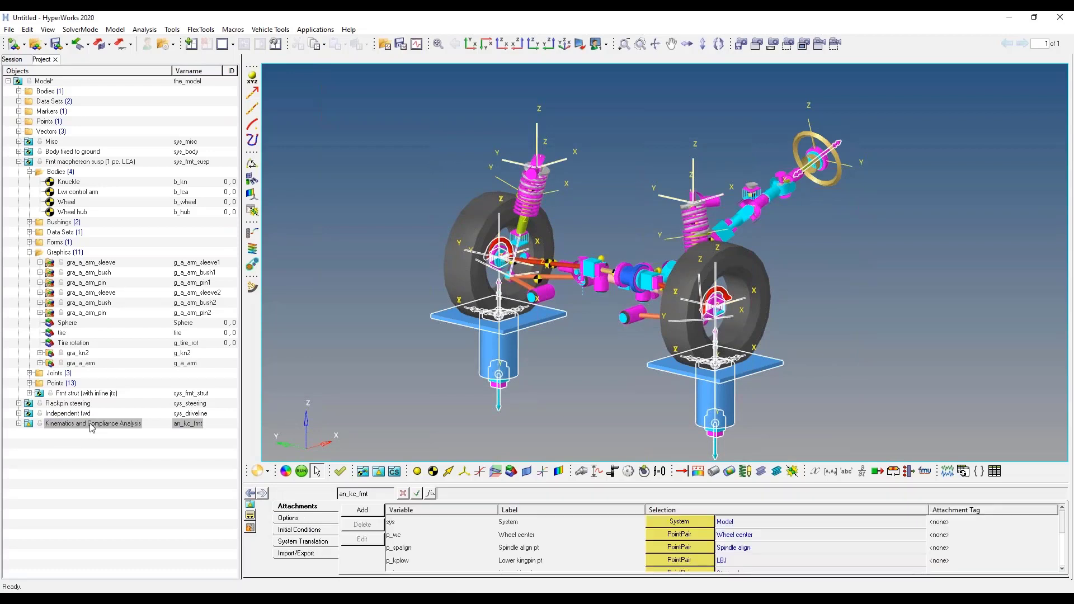
Save the model as Demo in the DELETEME folder on the desktop and run the quasi-static Kinematics and Compliance simulation.
{"action": "left_click", "coordinate": [301, 471]}
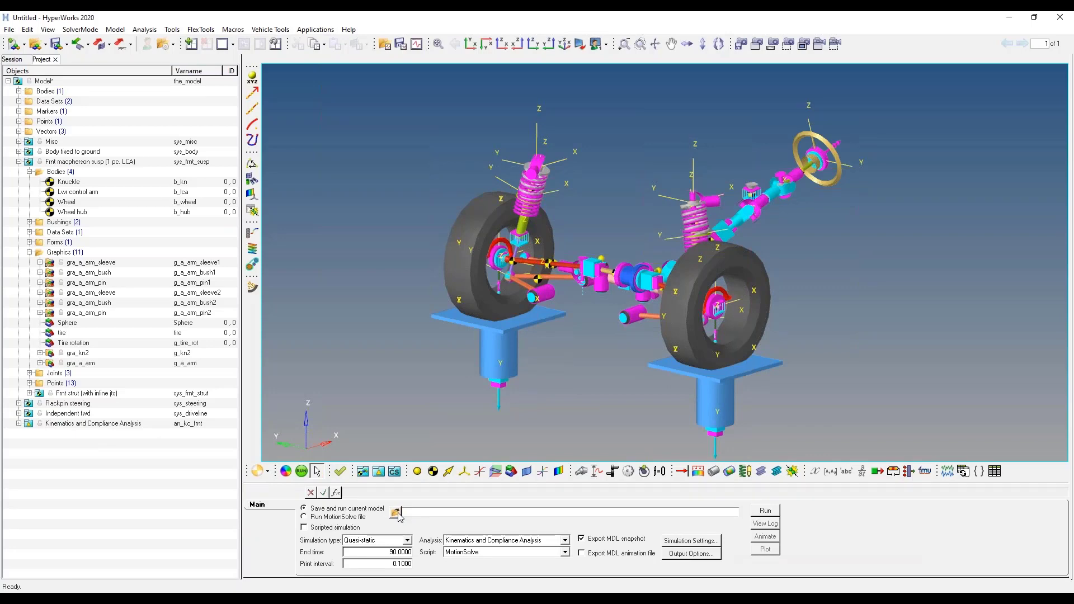
{"action": "left_click", "coordinate": [396, 512]}
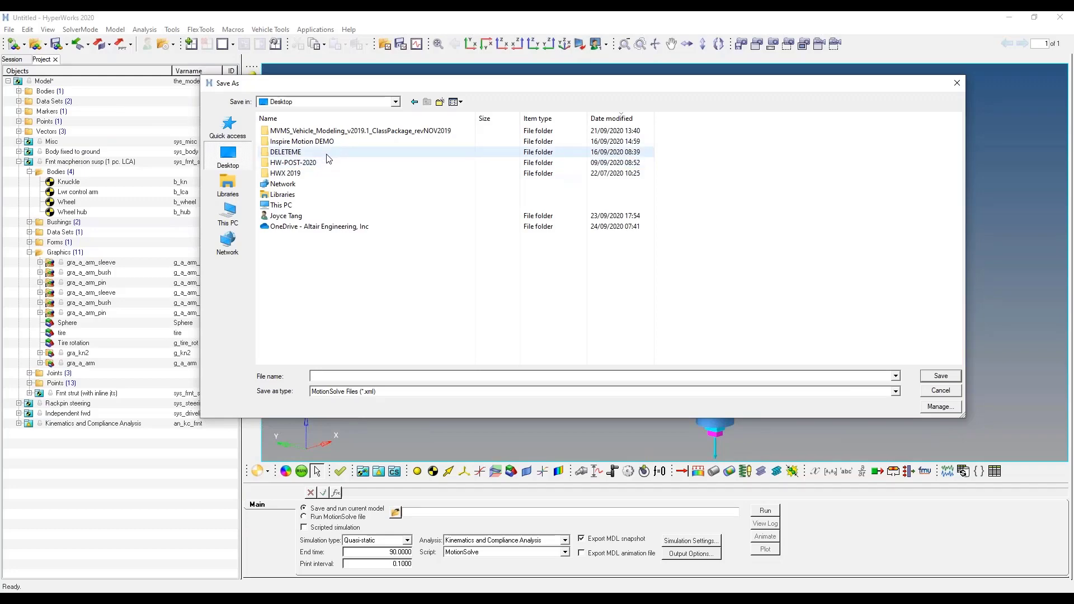
{"action": "double_click", "coordinate": [327, 155]}
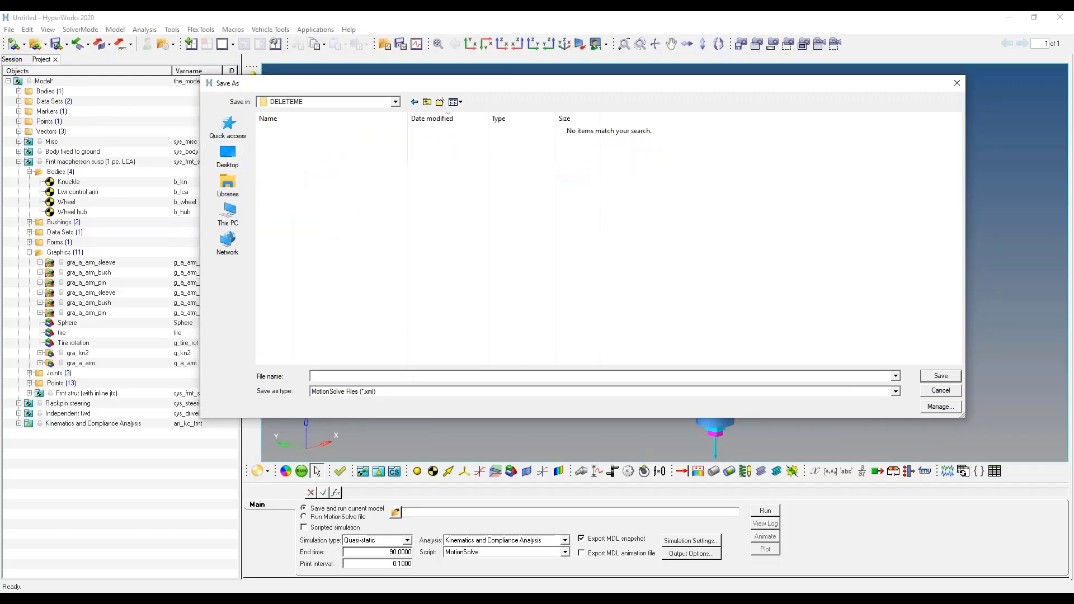
{"action": "type", "text": "Demo"}
{"action": "key", "text": "Return"}
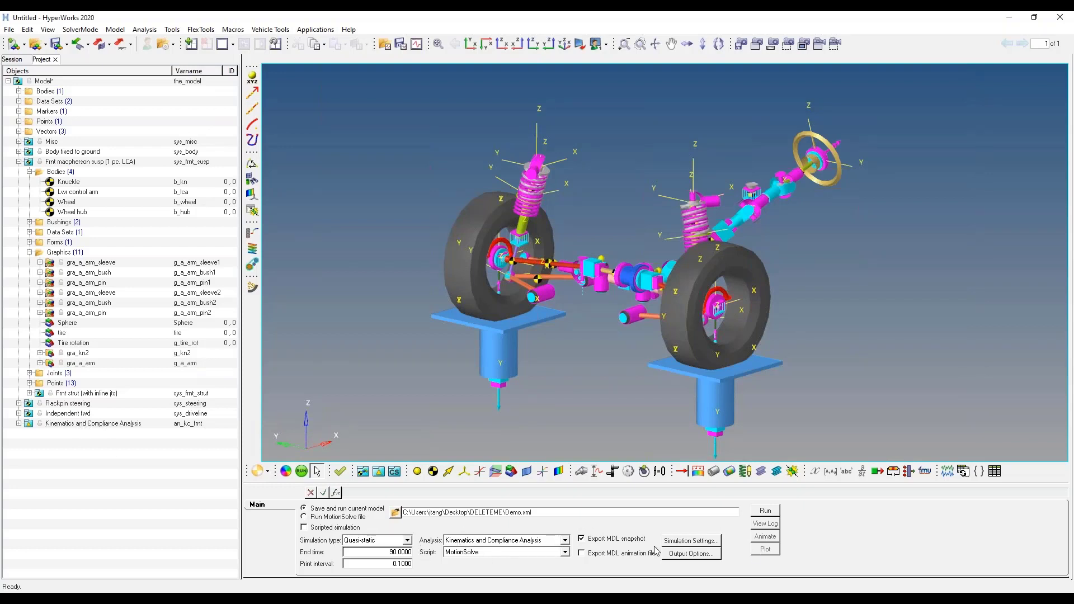
{"action": "left_click", "coordinate": [765, 510]}
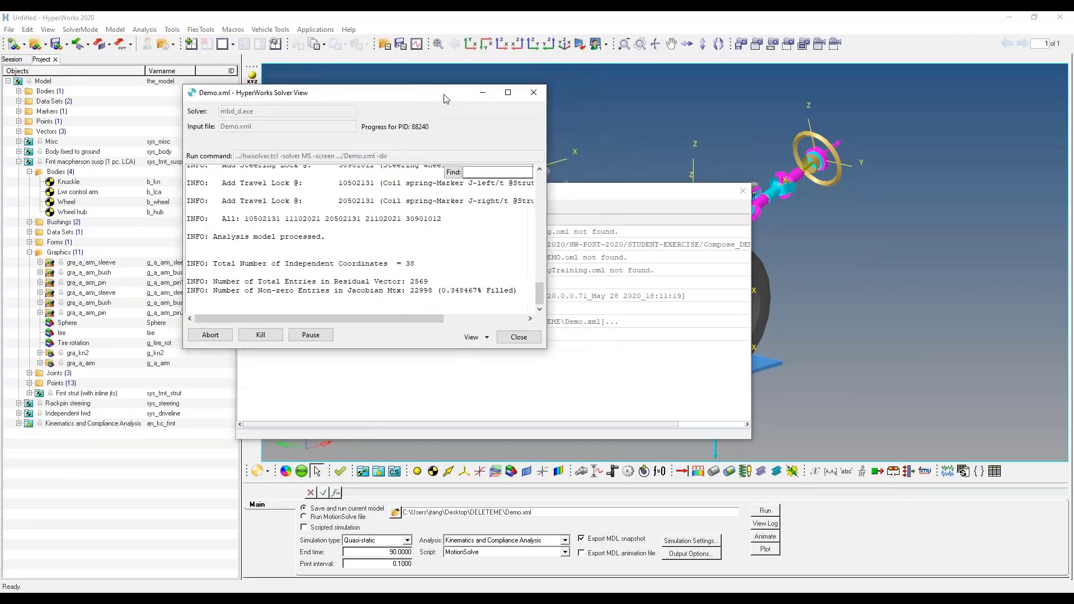
Follow the MotionSolve output through the run, dismiss the message log, and load the Demo results beside the model.
{"action": "left_click_drag", "start_coordinate": [568, 347], "coordinate": [702, 515]}
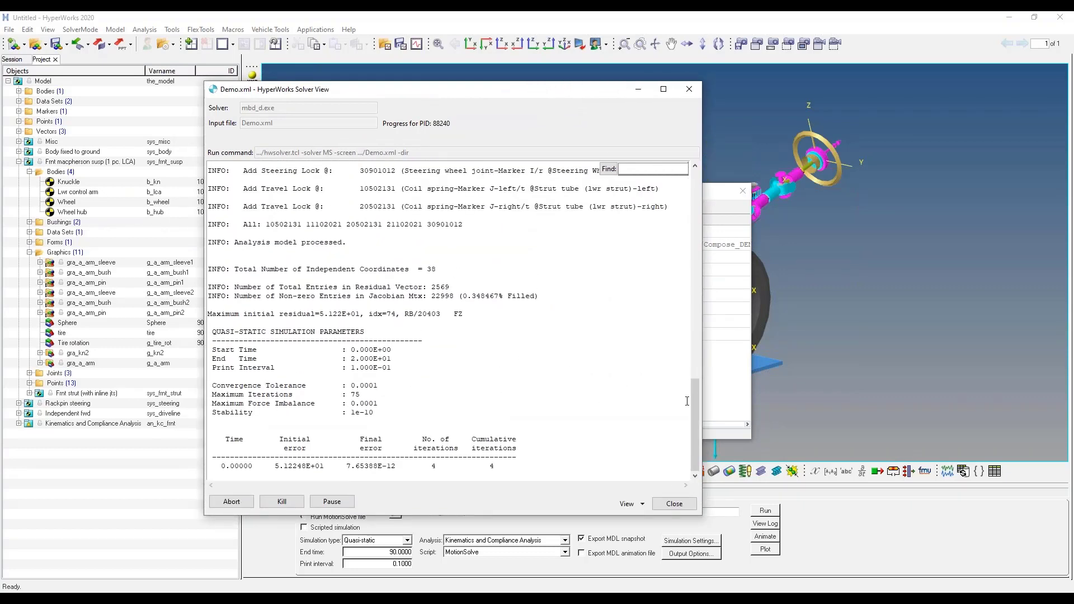
{"action": "left_click_drag", "start_coordinate": [693, 383], "coordinate": [726, 425]}
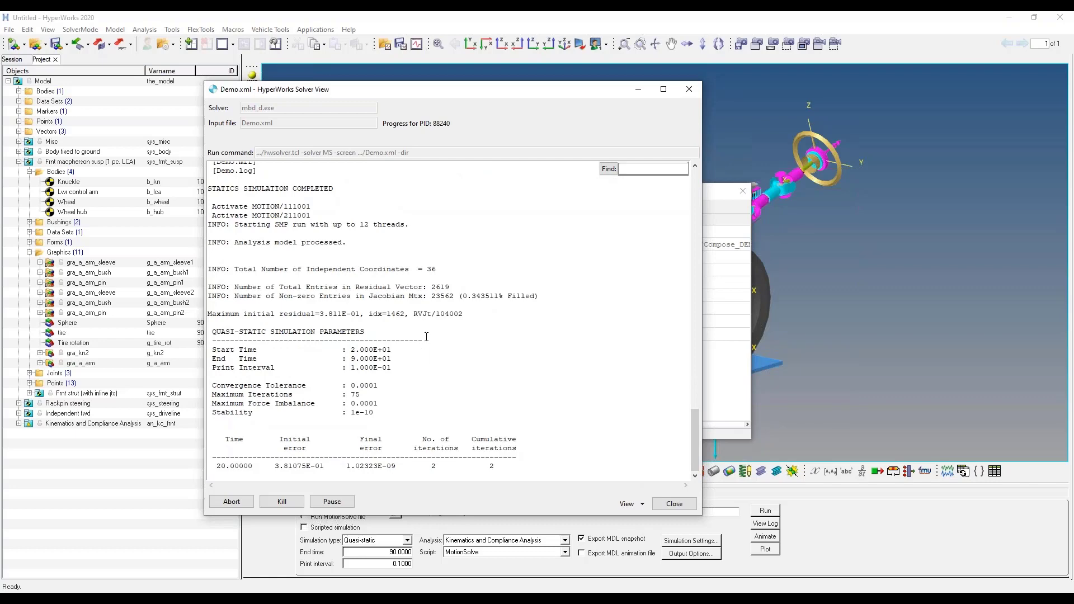
{"action": "left_click_drag", "start_coordinate": [699, 428], "coordinate": [729, 452]}
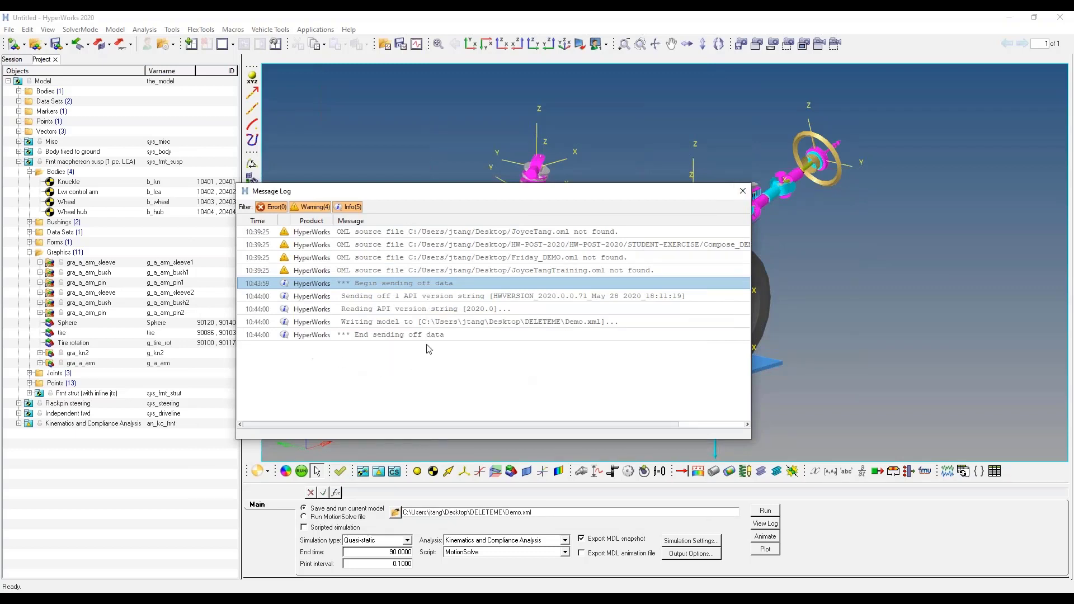
{"action": "left_click", "coordinate": [742, 190]}
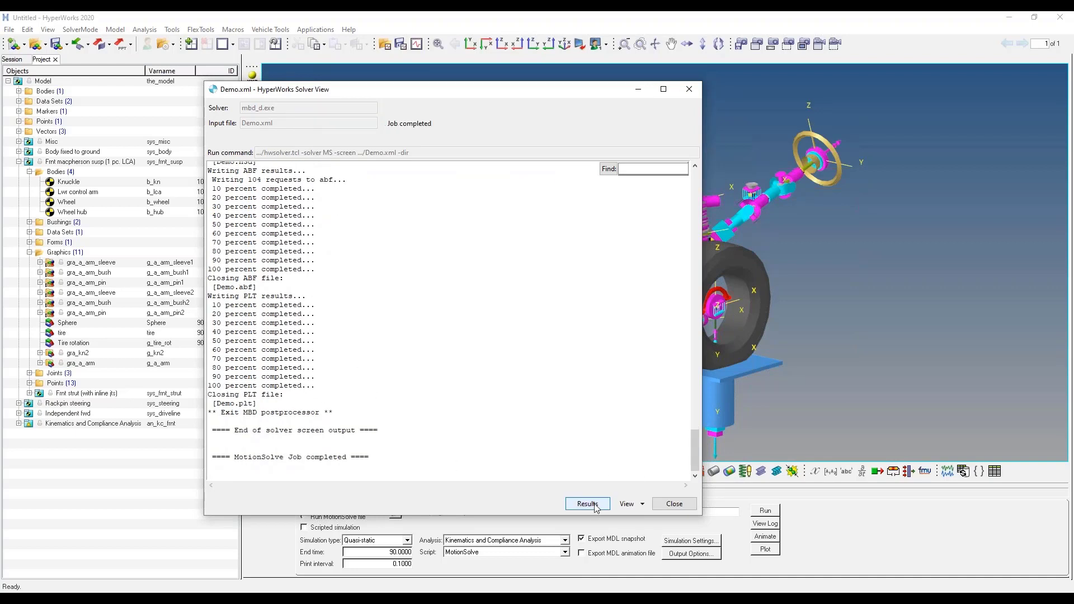
{"action": "left_click", "coordinate": [638, 90]}
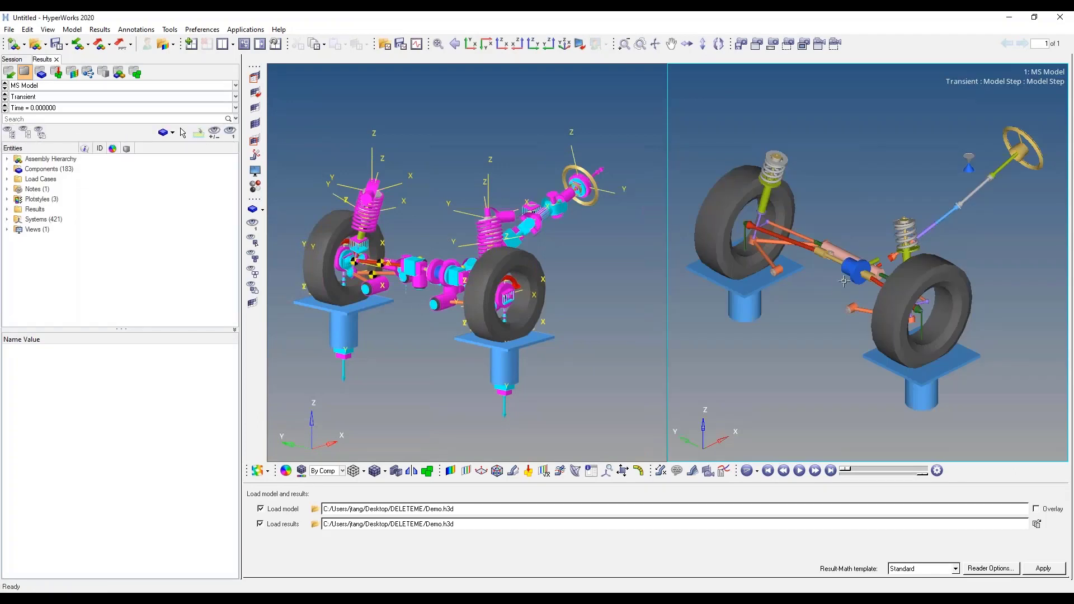
Play the front-end results animation, watch the wheel and suspension motion up close, and pause it.
{"action": "left_click", "coordinate": [799, 470]}
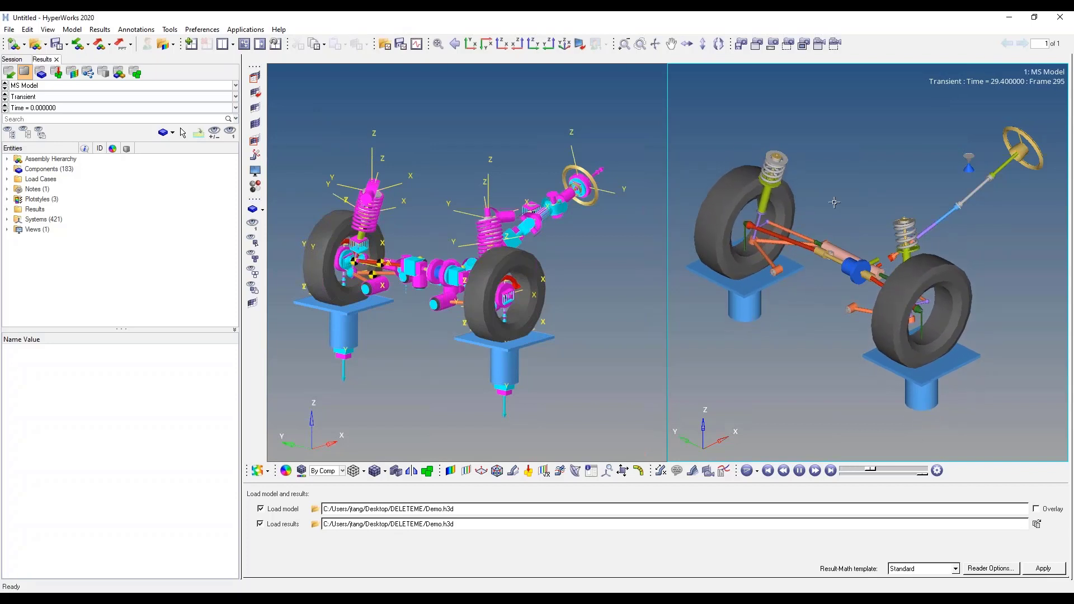
{"action": "scroll", "coordinate": [920, 334], "scroll_direction": "up", "scroll_amount": 3}
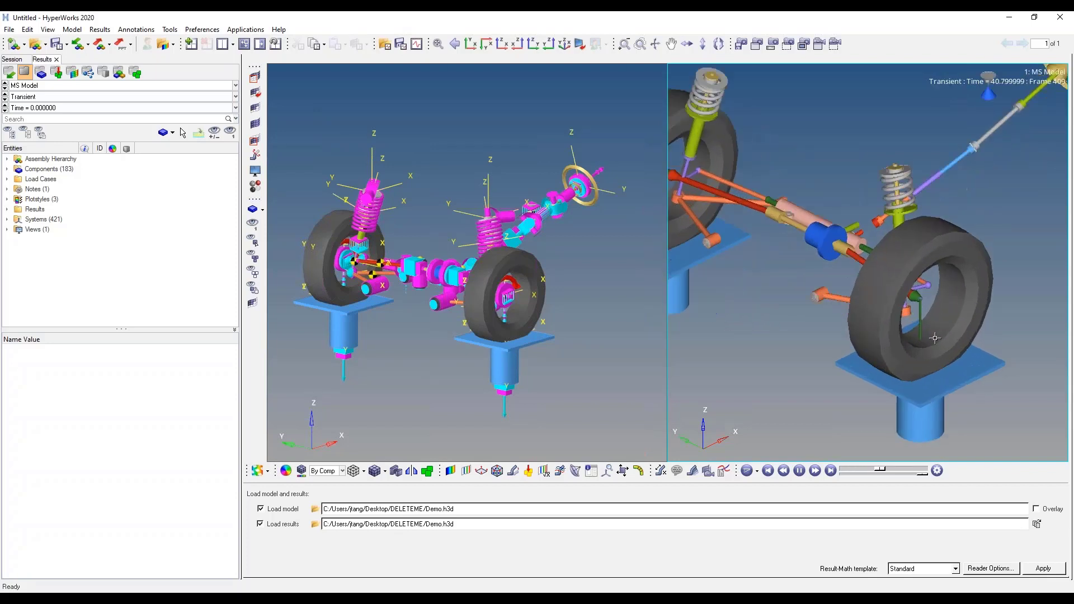
{"action": "scroll", "coordinate": [919, 333], "scroll_direction": "down", "scroll_amount": 1}
{"action": "scroll", "coordinate": [920, 334], "scroll_direction": "down", "scroll_amount": 1}
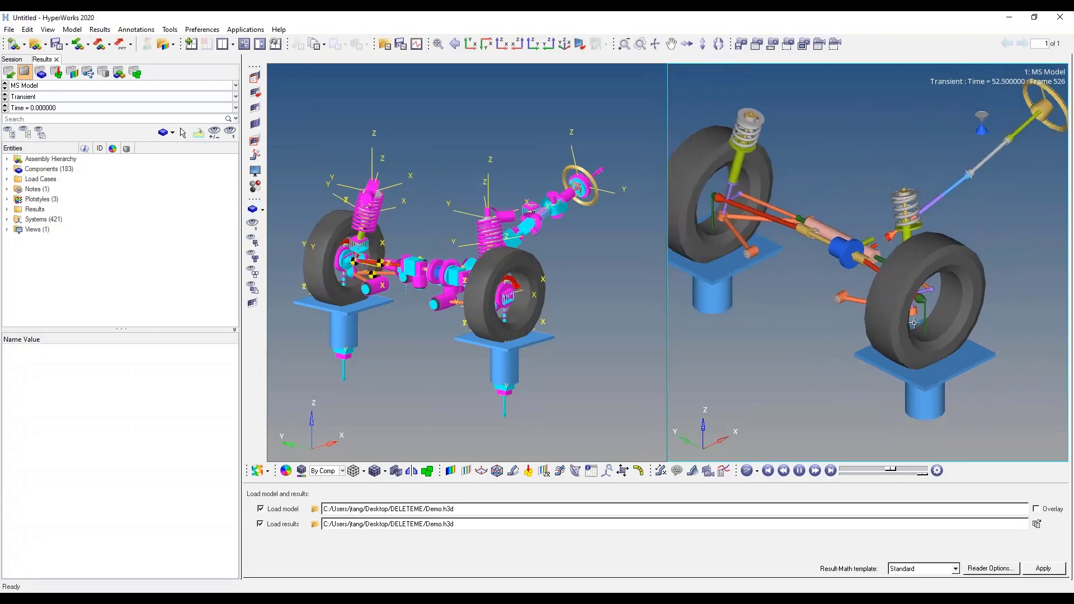
{"action": "right_click_drag", "start_coordinate": [842, 318], "coordinate": [878, 326], "text": "ctrl"}
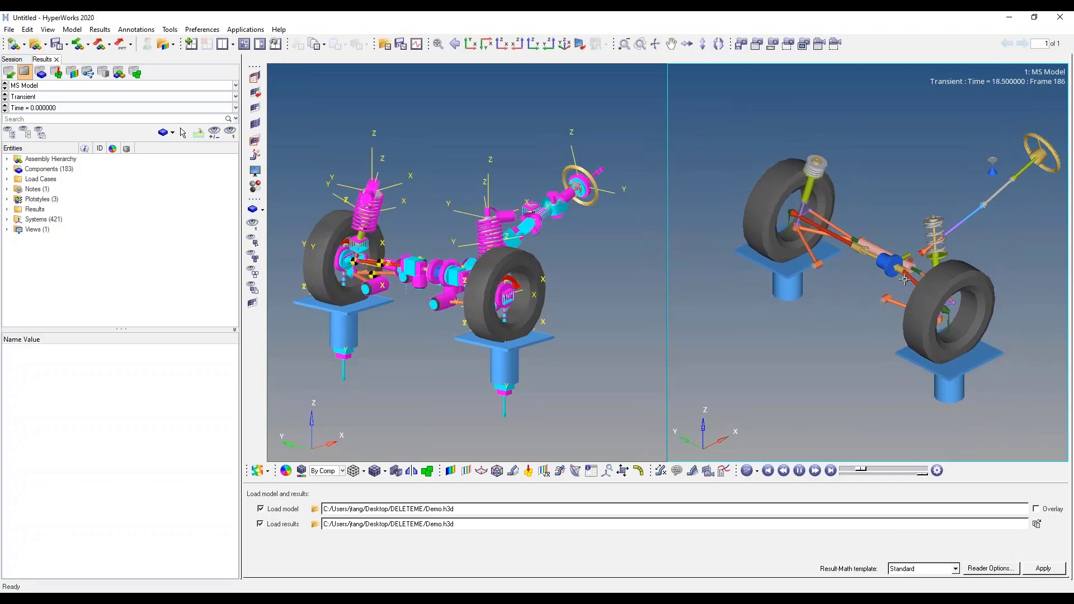
{"action": "left_click", "coordinate": [800, 471]}
Return to the model window and load the latest Front KC - MSolve SDF based report in Overlay mode.
{"action": "left_click", "coordinate": [190, 43]}
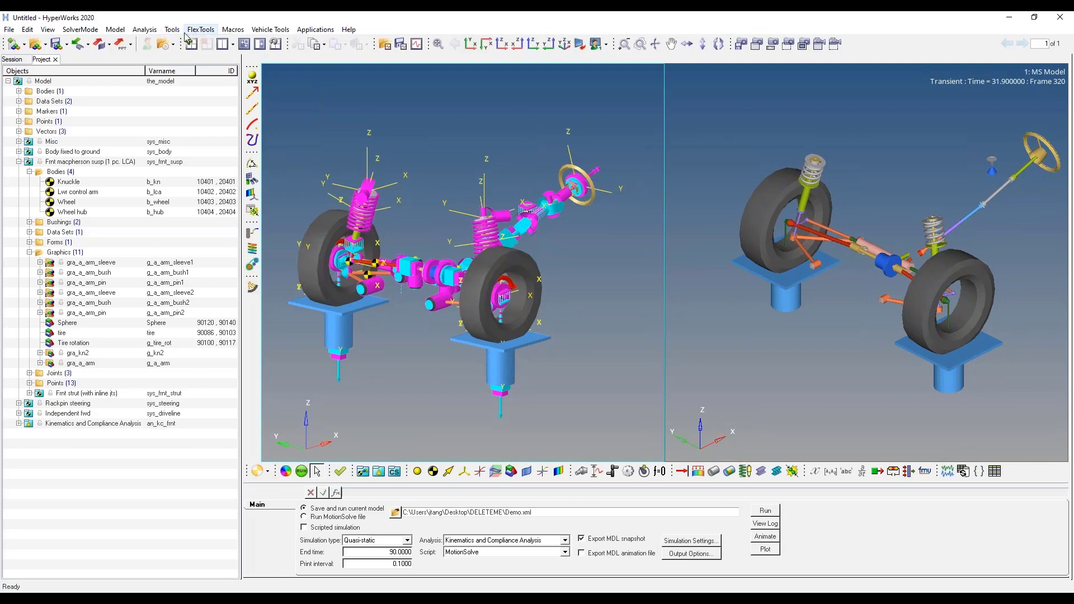
{"action": "left_click", "coordinate": [172, 30]}
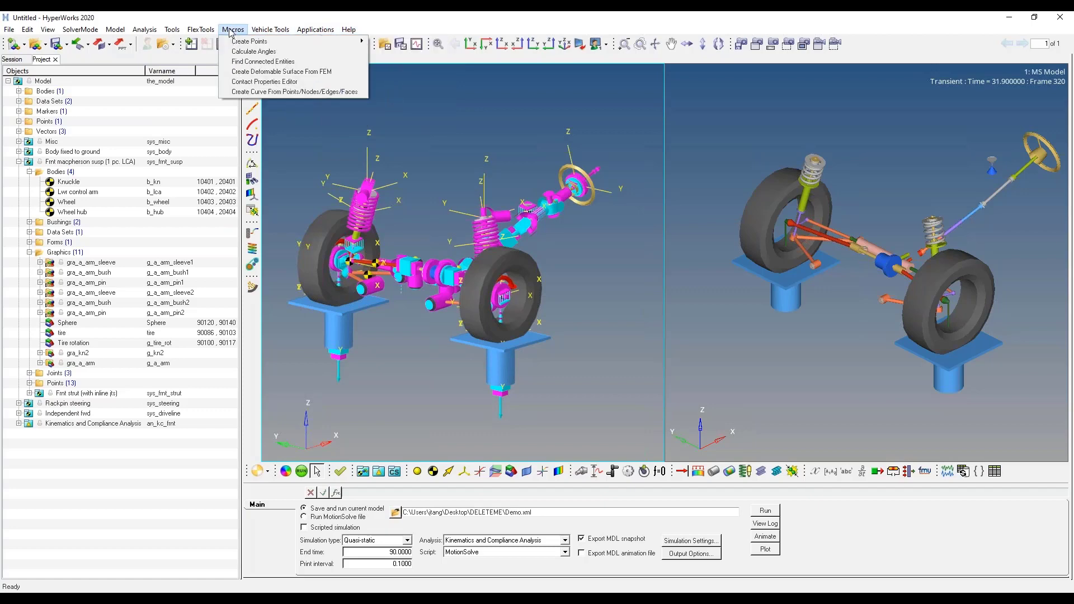
{"action": "mouse_move", "coordinate": [146, 31]}
{"action": "left_click", "coordinate": [157, 51]}
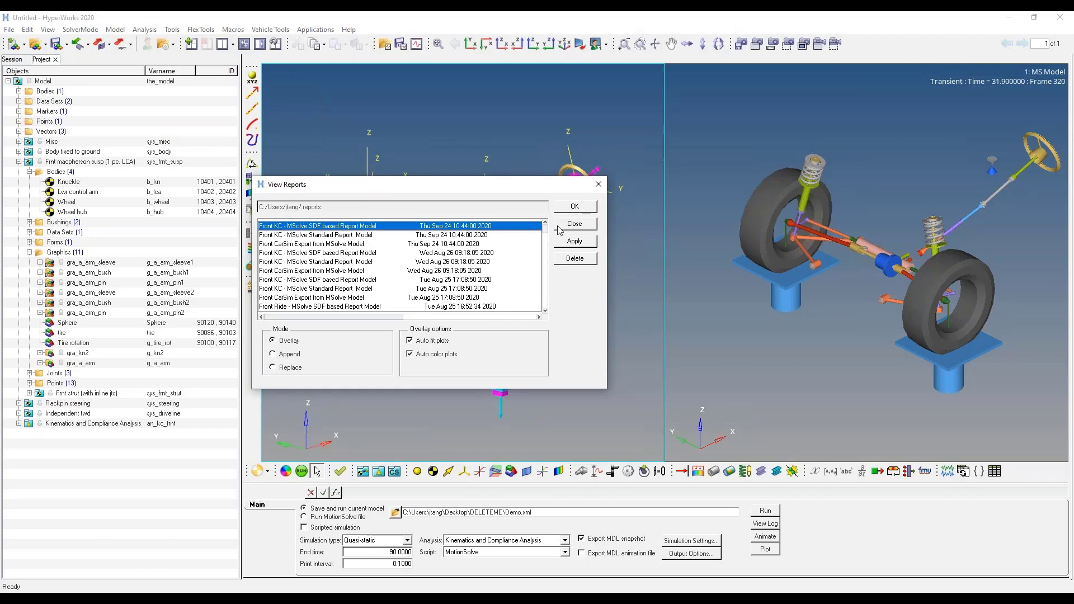
{"action": "left_click", "coordinate": [574, 208]}
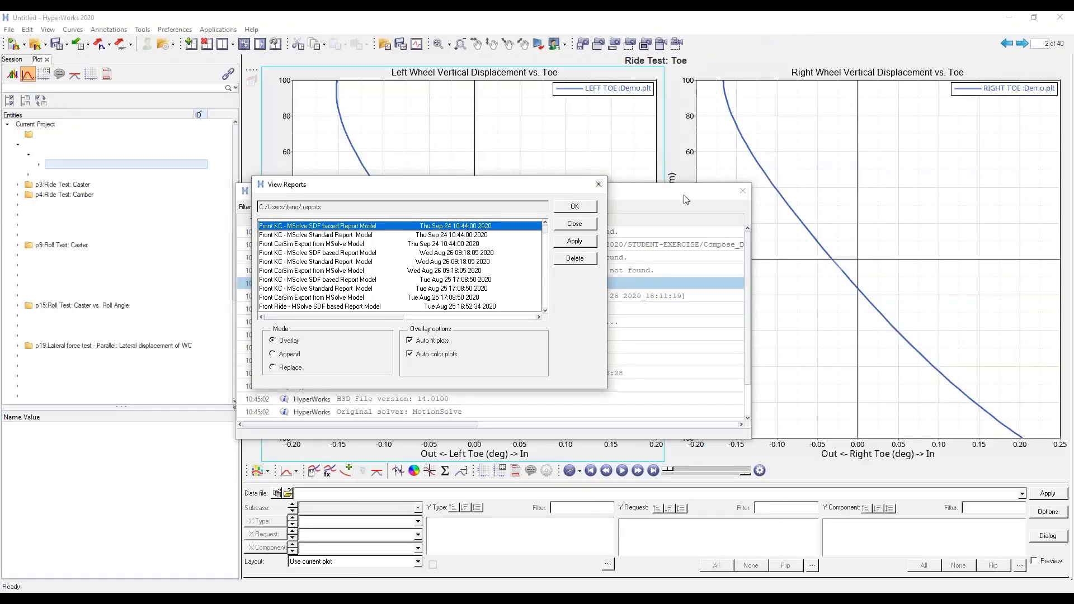
Dismiss the message log and page through the report from the Ride Test toe plots to the caster and camber plots.
{"action": "left_click", "coordinate": [743, 191]}
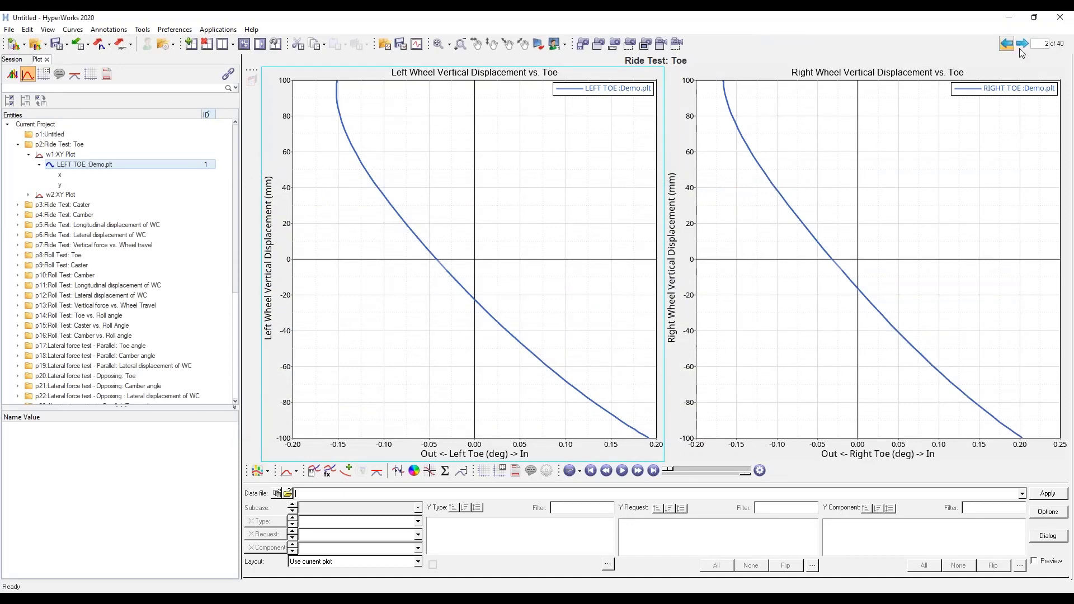
{"action": "left_click", "coordinate": [1021, 43]}
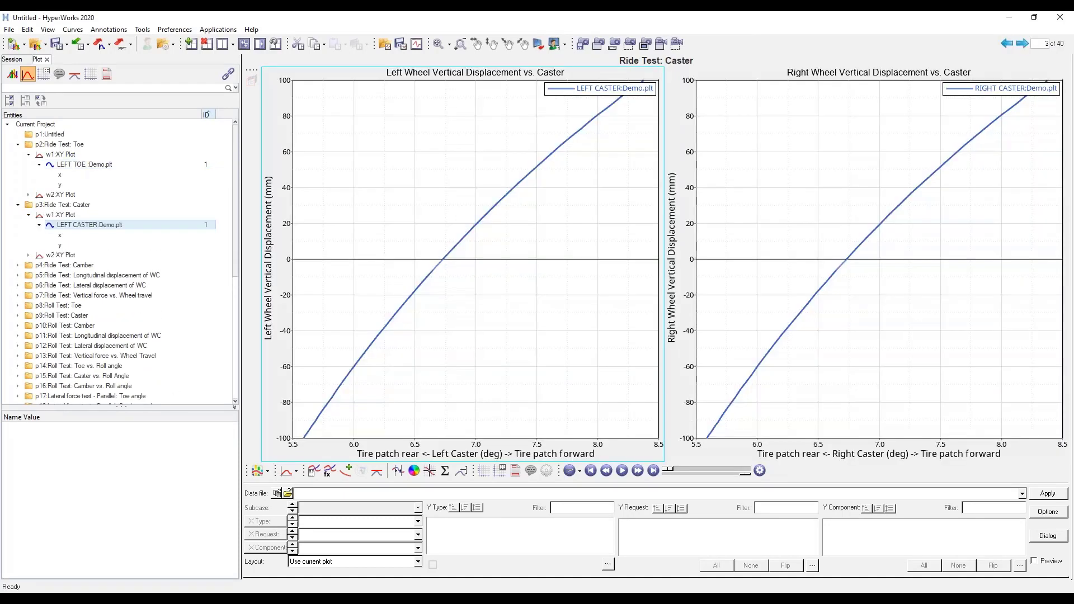
{"action": "left_click", "coordinate": [1022, 44]}
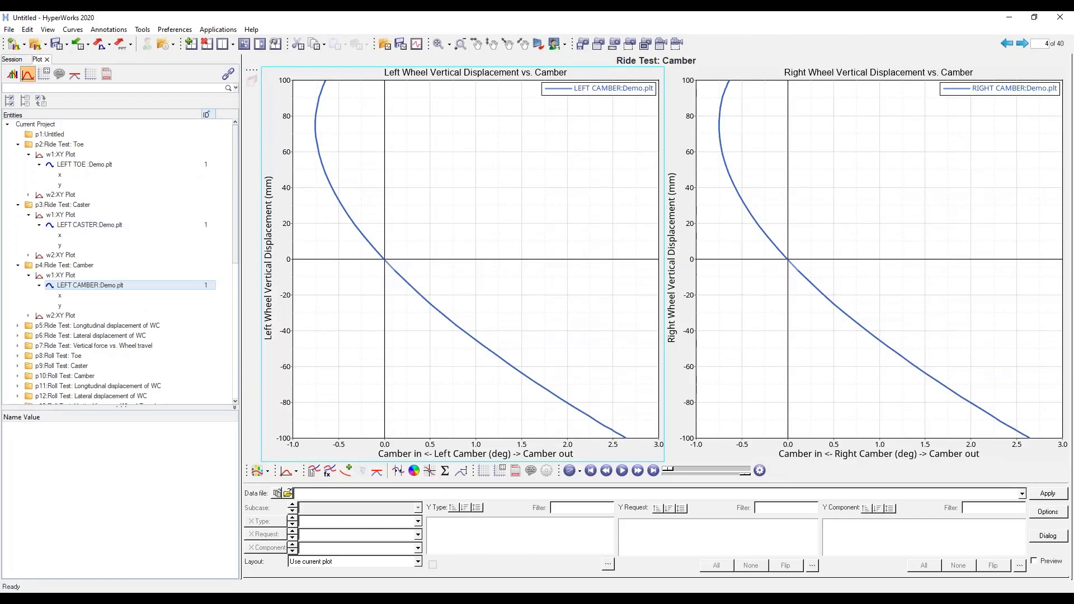
Page through the remaining Ride Test plots and on to the Roll Test longitudinal wheel-center displacement plots.
{"action": "left_click", "coordinate": [1022, 43]}
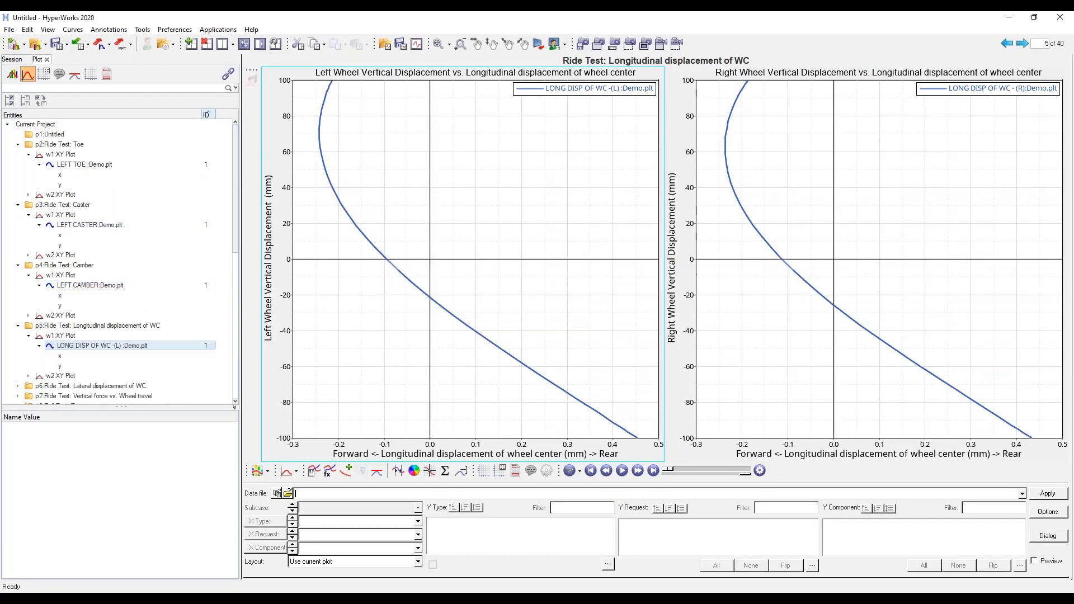
{"action": "left_click", "coordinate": [1022, 44]}
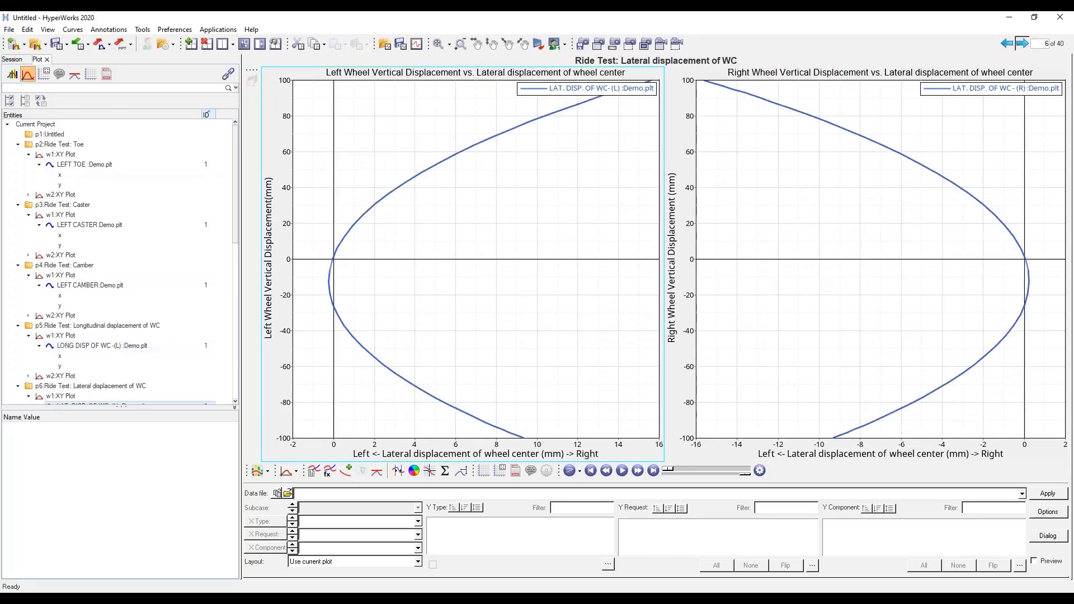
{"action": "left_click", "coordinate": [1021, 44]}
{"action": "left_click", "coordinate": [1021, 44]}
{"action": "left_click", "coordinate": [1021, 44]}
{"action": "left_click", "coordinate": [1021, 44]}
{"action": "left_click", "coordinate": [1022, 44]}
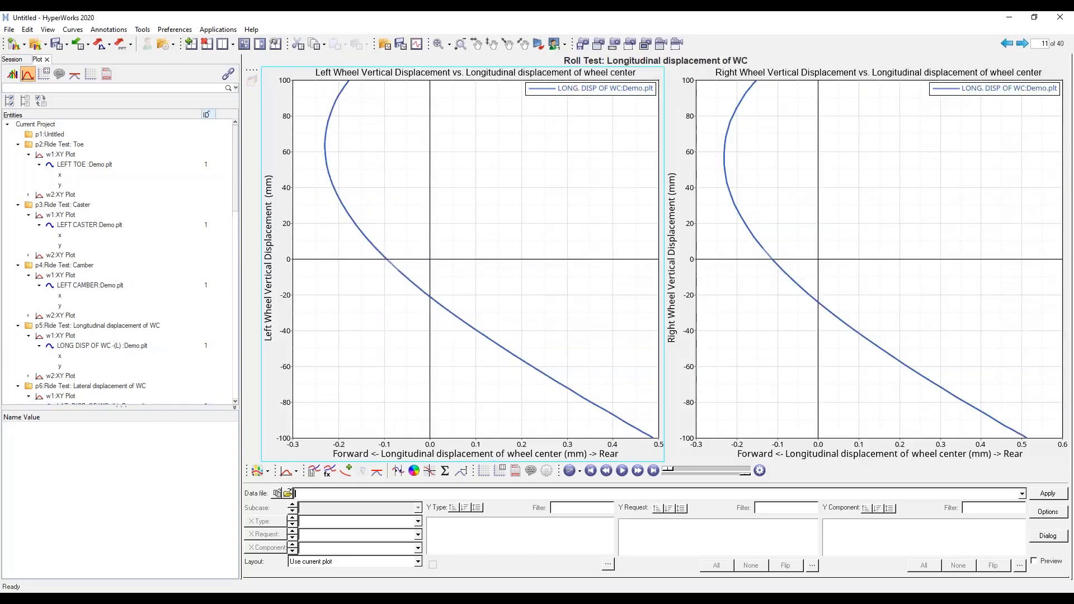
Review the rest of the Roll Test plots and the parallel lateral force plots, up to the opposing lateral force toe plots.
{"action": "left_click", "coordinate": [1022, 43]}
{"action": "left_click", "coordinate": [1022, 44]}
{"action": "left_click", "coordinate": [1022, 43]}
{"action": "left_click", "coordinate": [1022, 44]}
{"action": "left_click", "coordinate": [1022, 43]}
{"action": "left_click", "coordinate": [1022, 44]}
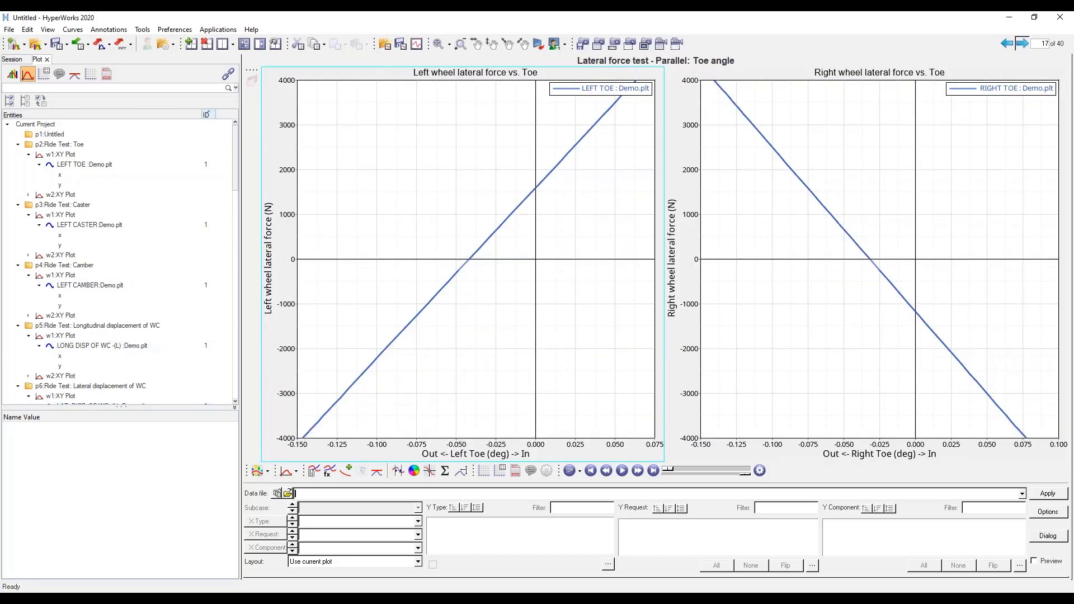
{"action": "left_click", "coordinate": [1021, 44]}
{"action": "left_click", "coordinate": [1022, 43]}
{"action": "left_click", "coordinate": [1021, 44]}
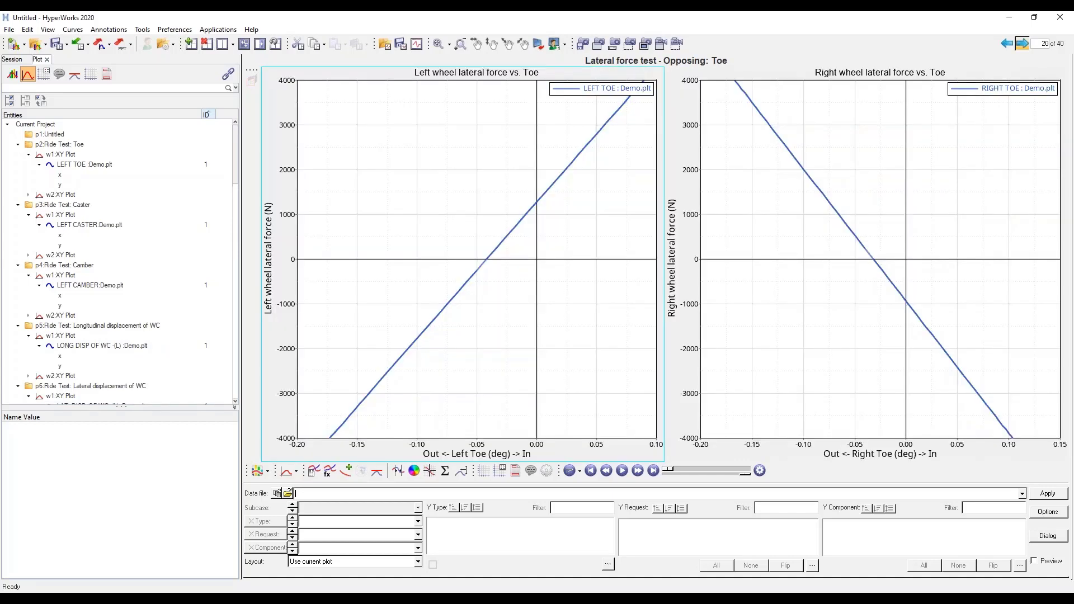
Page through the opposing lateral force and aligning torque plots to the Longitudinal braking test camber plots.
{"action": "left_click", "coordinate": [1022, 44]}
{"action": "left_click", "coordinate": [1022, 43]}
{"action": "left_click", "coordinate": [1022, 44]}
{"action": "left_click", "coordinate": [1021, 44]}
{"action": "left_click", "coordinate": [1021, 44]}
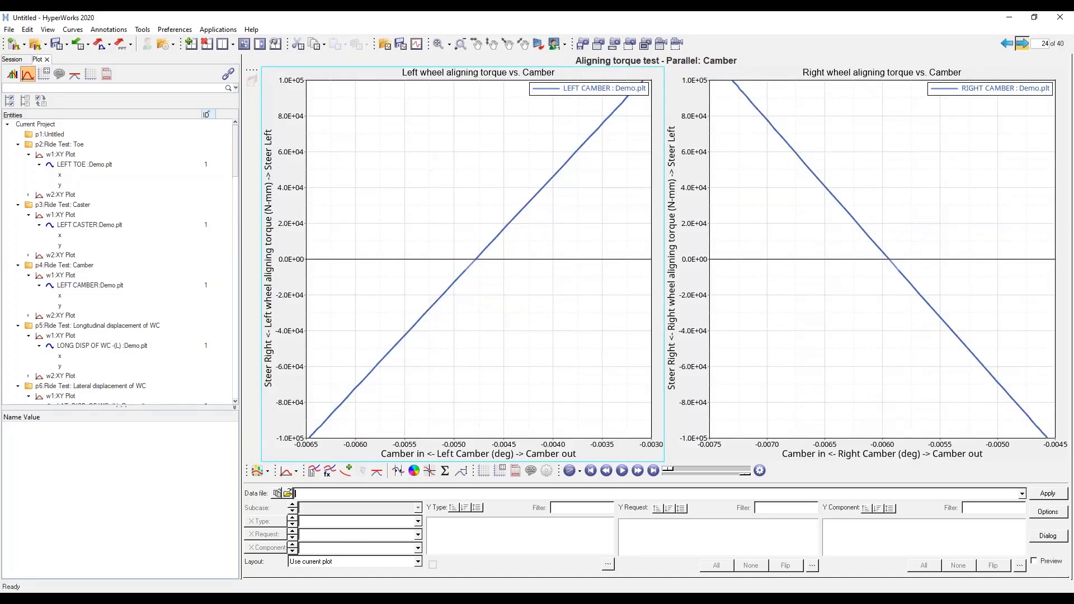
{"action": "left_click", "coordinate": [1022, 43]}
{"action": "left_click", "coordinate": [1021, 43]}
{"action": "left_click", "coordinate": [1022, 44]}
{"action": "left_click", "coordinate": [1022, 44]}
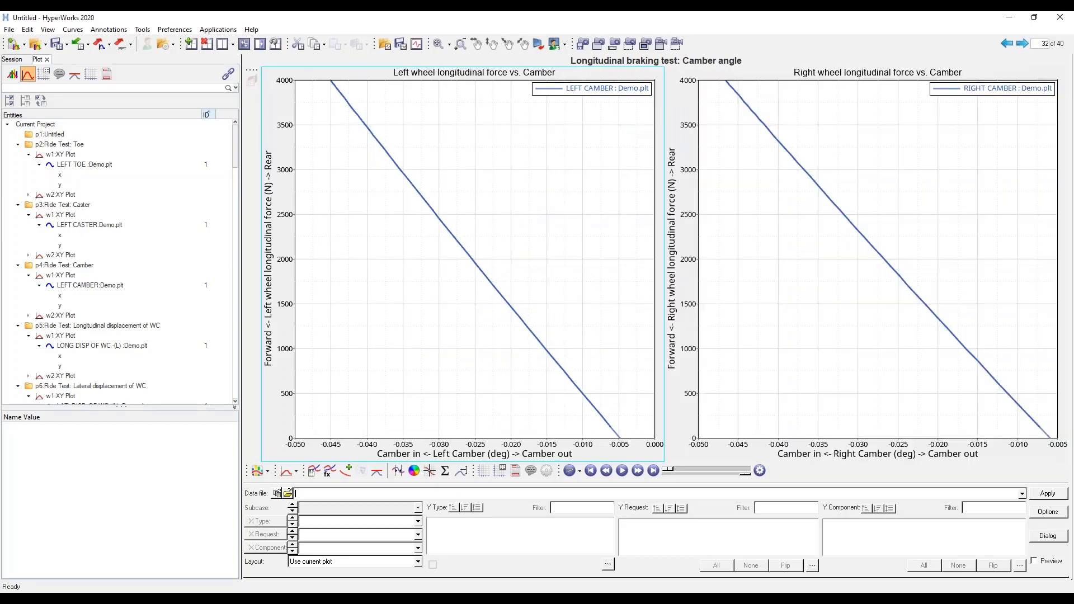
Review the braking, longitudinal acceleration and steering test plots and continue to the K and C - Animation page.
{"action": "left_click", "coordinate": [1022, 44]}
{"action": "left_click", "coordinate": [1022, 44]}
{"action": "left_click", "coordinate": [1022, 44]}
{"action": "left_click", "coordinate": [1021, 44]}
{"action": "left_click", "coordinate": [1022, 44]}
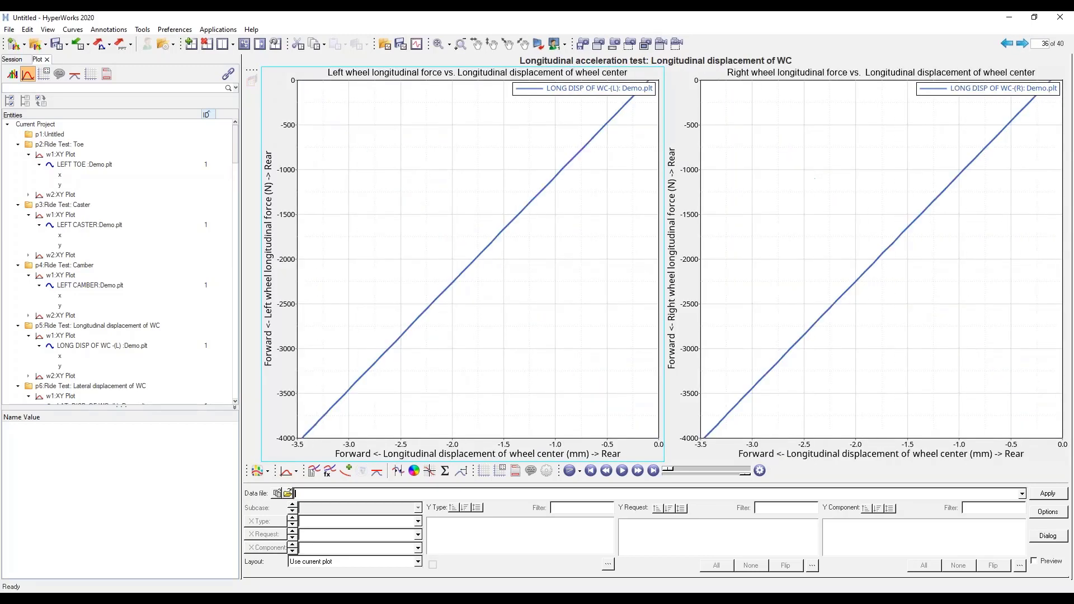
{"action": "left_click", "coordinate": [1022, 44]}
{"action": "left_click", "coordinate": [1022, 44]}
{"action": "left_click", "coordinate": [1022, 44]}
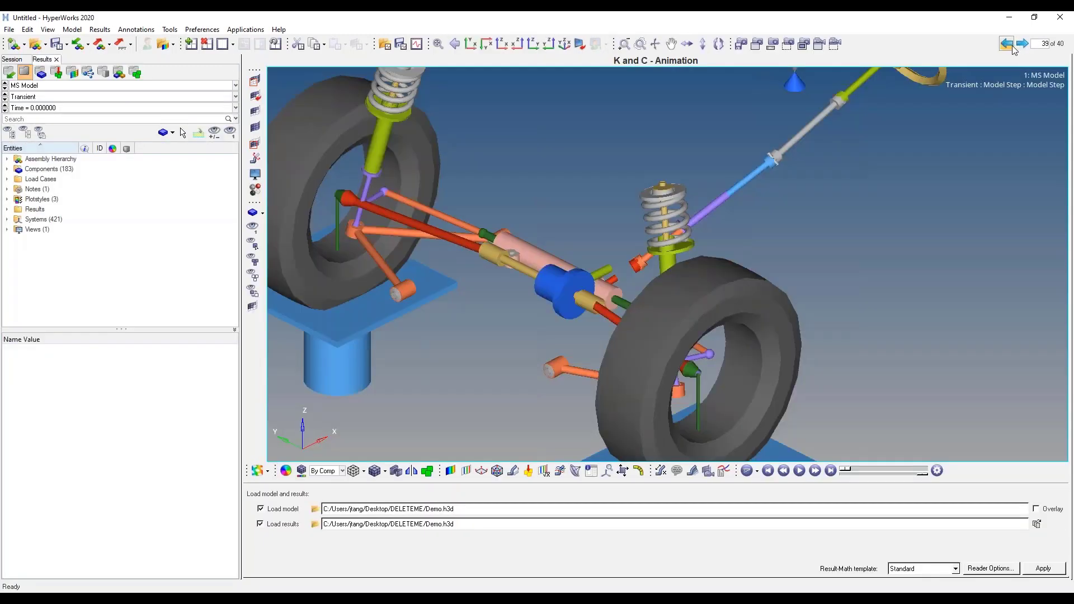
Look back at the Steering test camber plots, then return to the K and C - Animation page and play the animation.
{"action": "left_click", "coordinate": [1007, 44]}
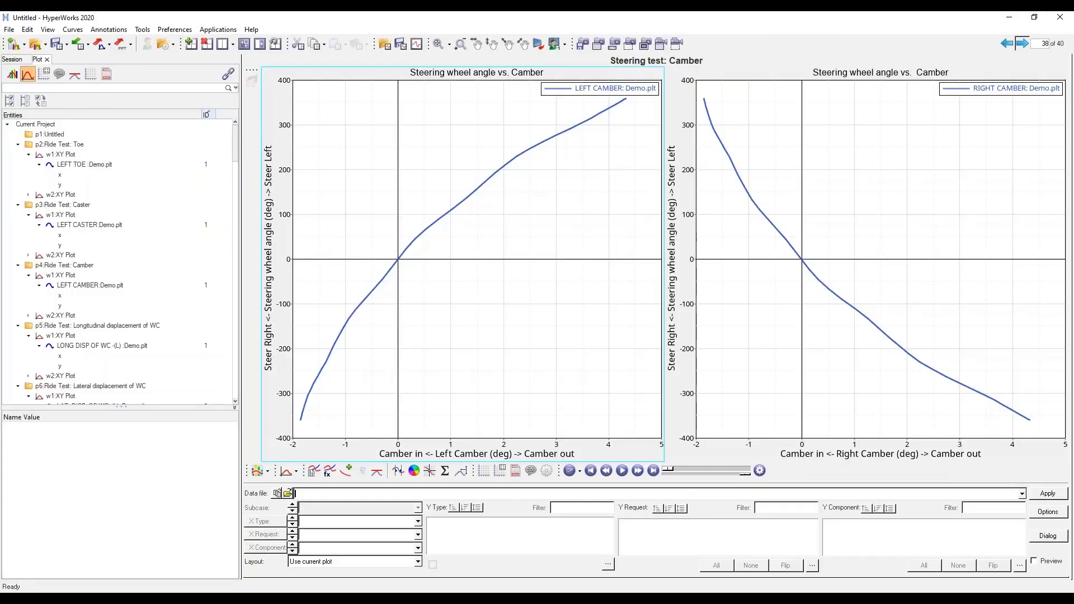
{"action": "left_click", "coordinate": [1021, 44]}
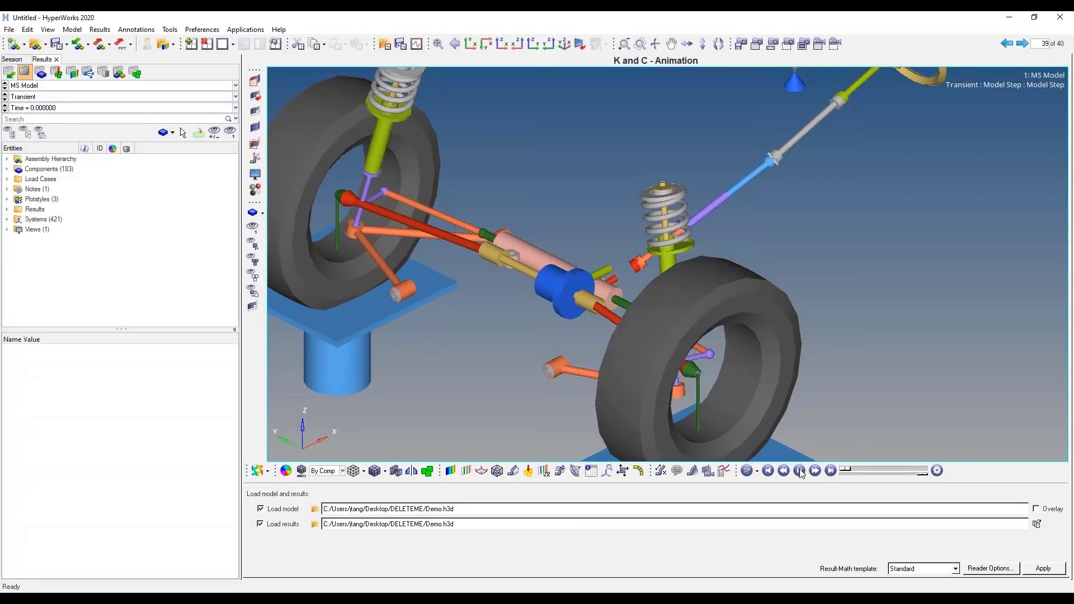
{"action": "left_click", "coordinate": [799, 471]}
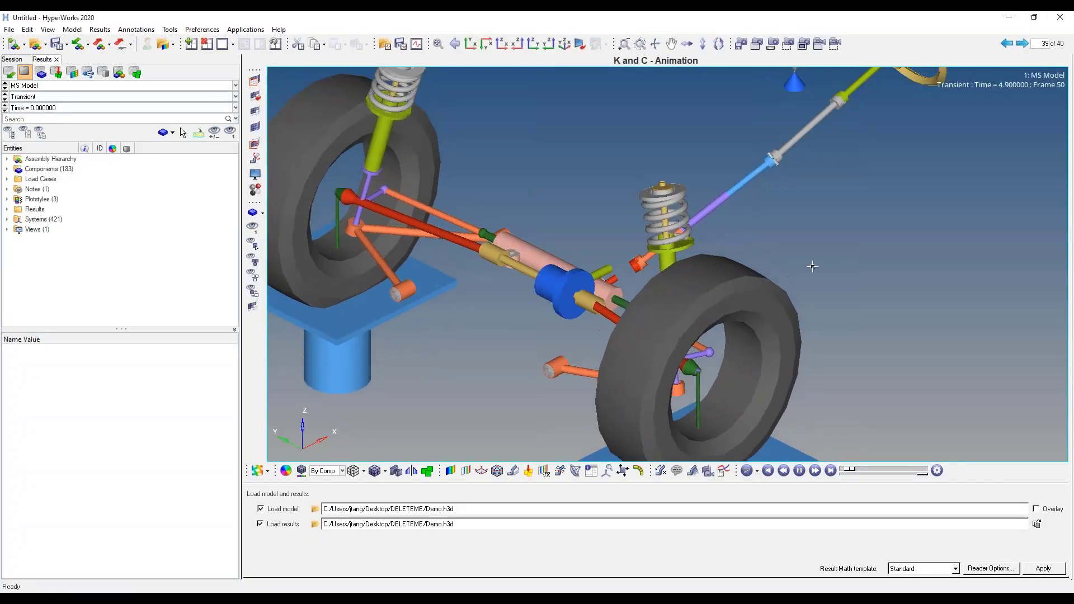
Read through the front-axle SDF factor tables in the K & C: Report and return to the model on the first page.
{"action": "left_click", "coordinate": [1022, 43]}
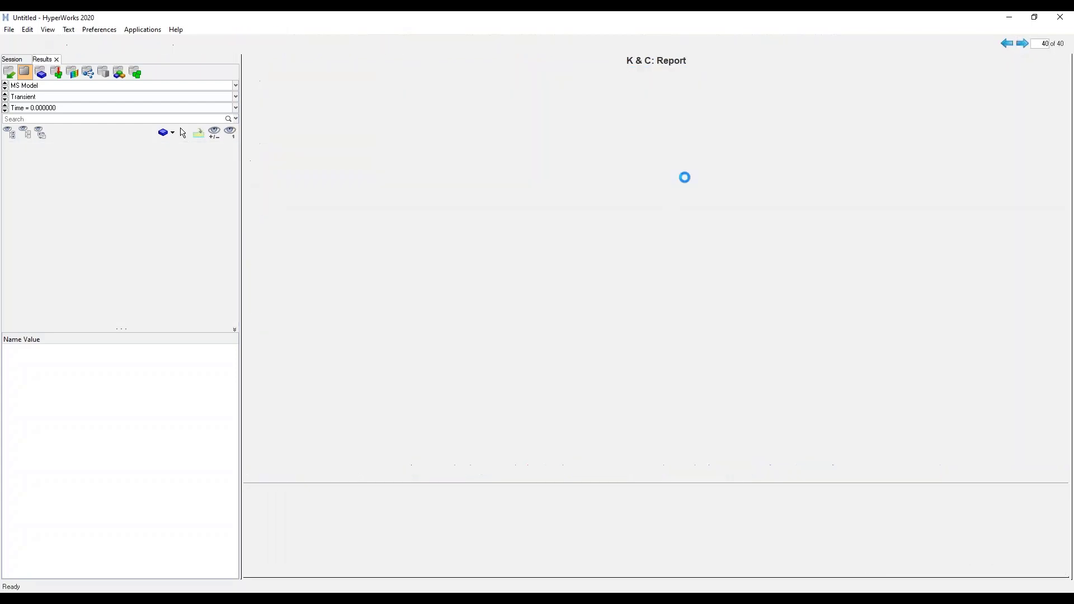
{"action": "scroll", "coordinate": [598, 272], "scroll_direction": "down", "scroll_amount": 20}
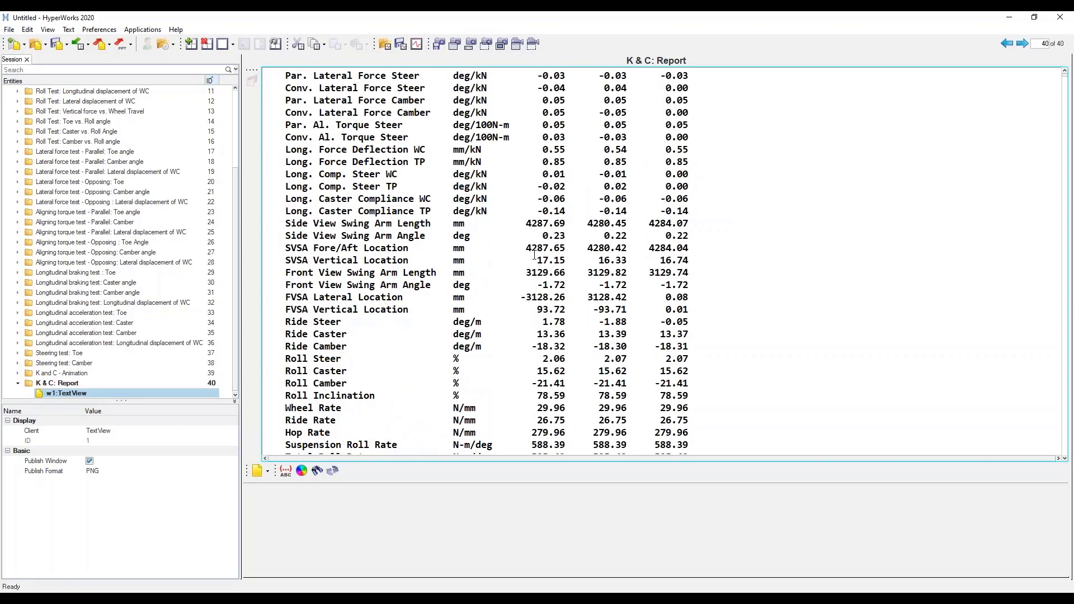
{"action": "scroll", "coordinate": [538, 248], "scroll_direction": "down", "scroll_amount": 11}
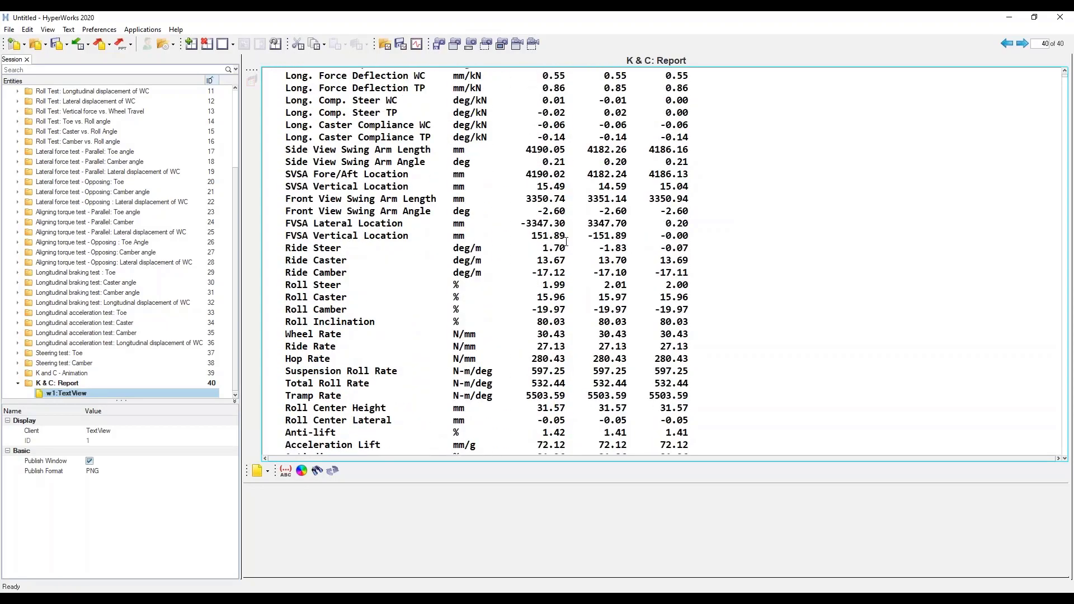
{"action": "scroll", "coordinate": [566, 242], "scroll_direction": "up", "scroll_amount": 20}
{"action": "scroll", "coordinate": [566, 243], "scroll_direction": "up", "scroll_amount": 15}
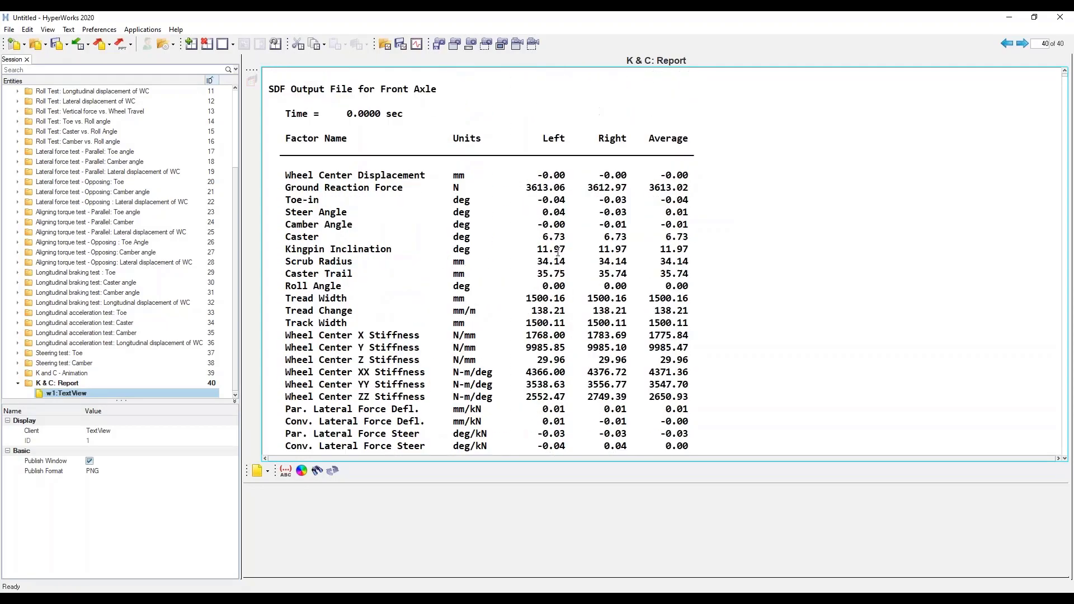
{"action": "left_click", "coordinate": [1021, 43]}
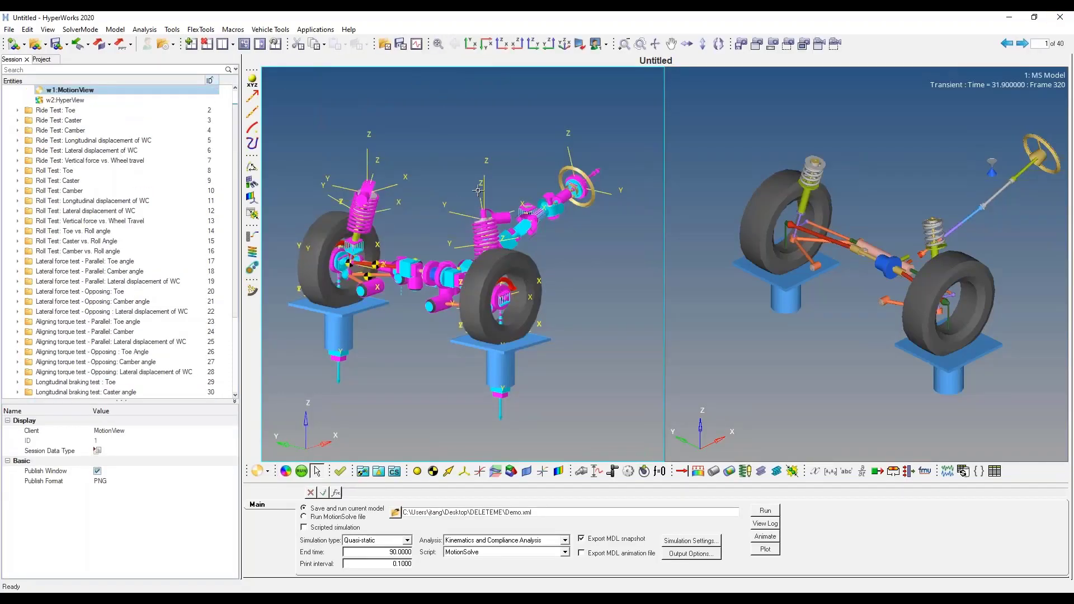
{"action": "right_click_drag", "start_coordinate": [457, 175], "coordinate": [441, 210], "text": "ctrl"}
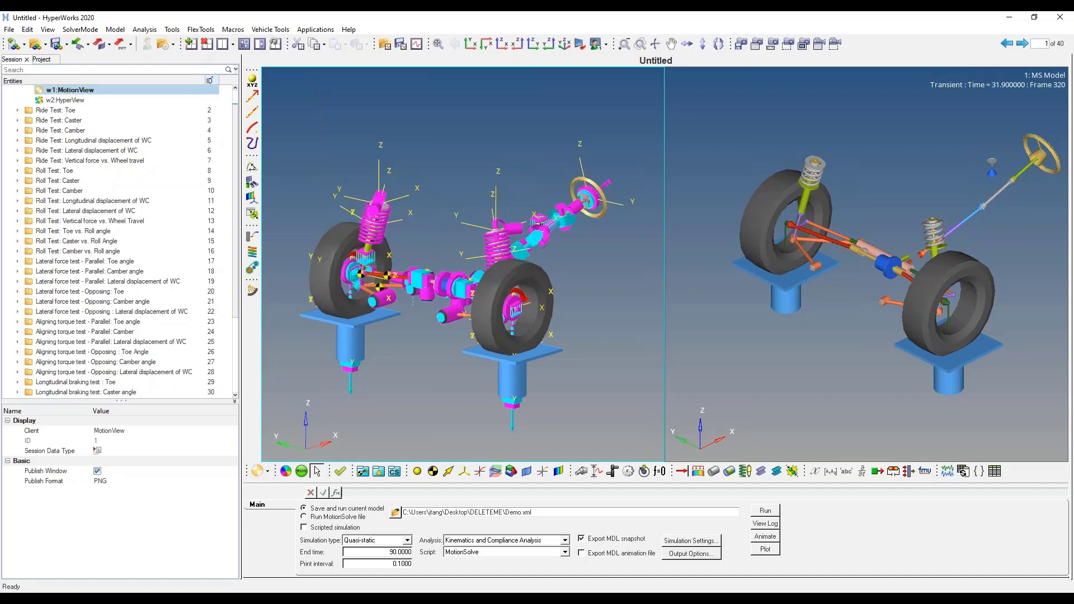
Add a new page after the K & C report, set its window to MotionView, and show the project browser.
{"action": "left_click", "coordinate": [1006, 43]}
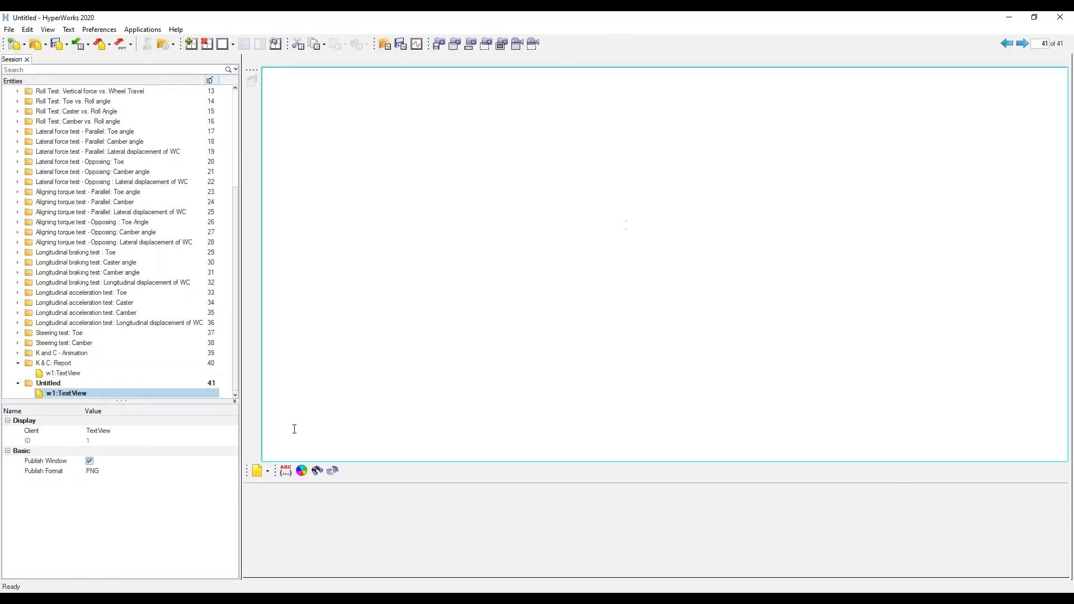
{"action": "left_click", "coordinate": [267, 474]}
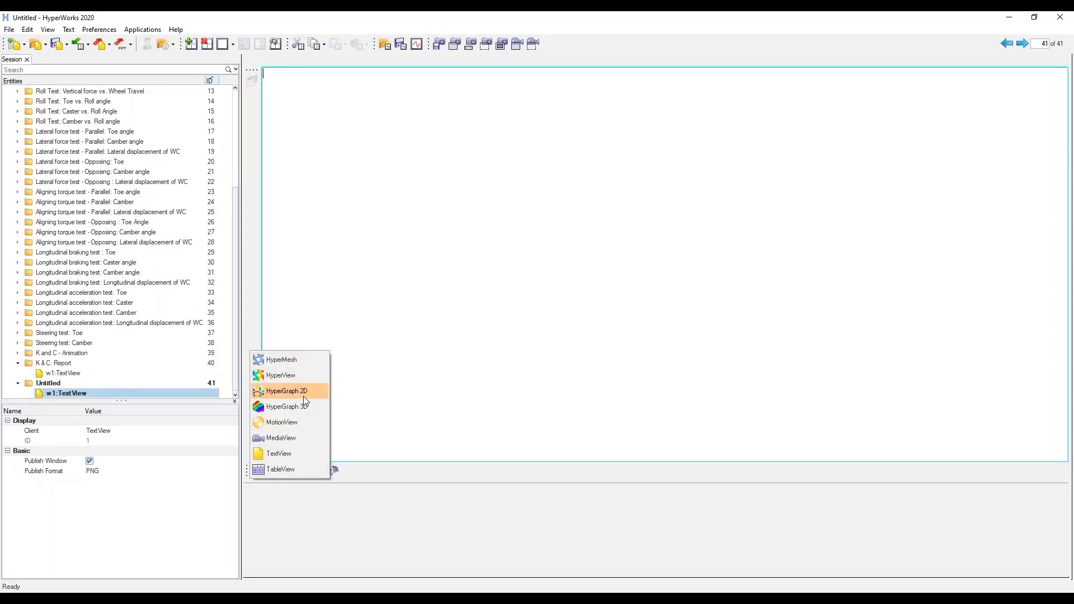
{"action": "left_click", "coordinate": [300, 422]}
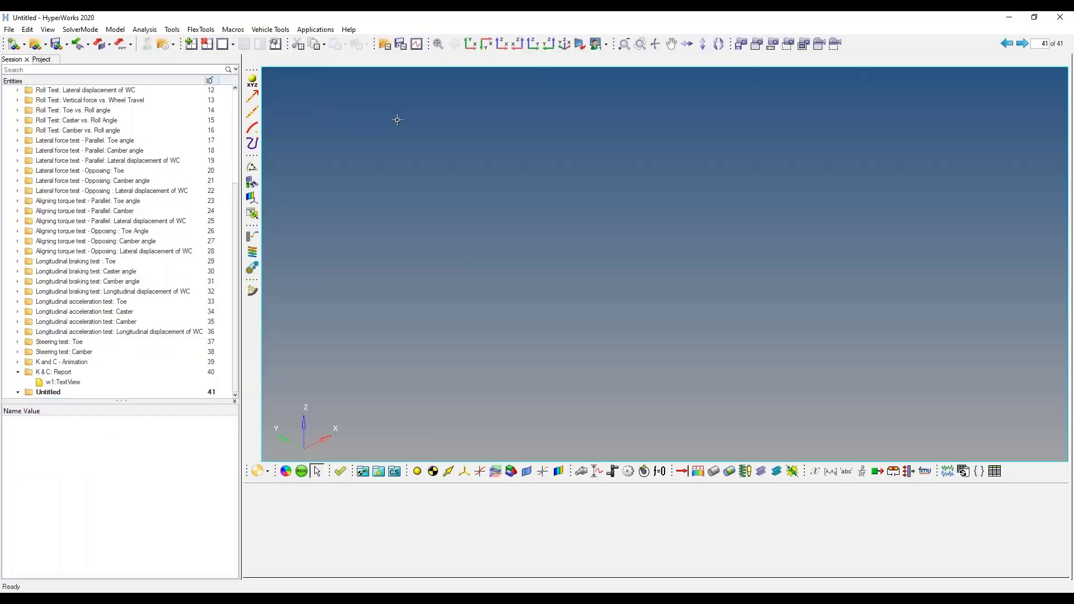
{"action": "left_click", "coordinate": [44, 60]}
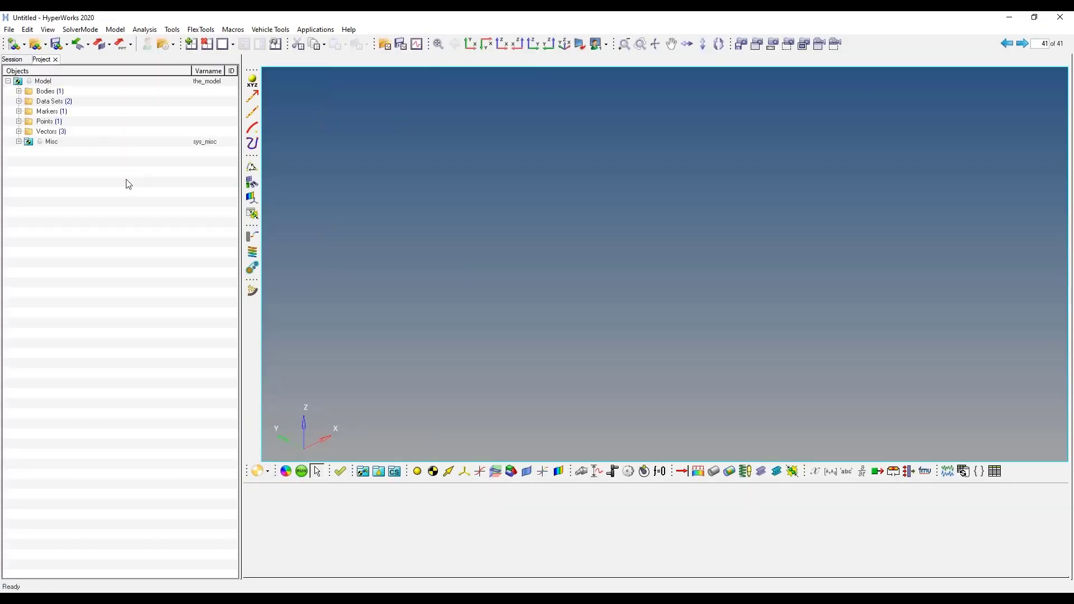
Start a Car/Small truck assembly of a full vehicle with driver, using the front wheel drive driveline configuration.
{"action": "left_click", "coordinate": [126, 35]}
{"action": "left_click", "coordinate": [127, 43]}
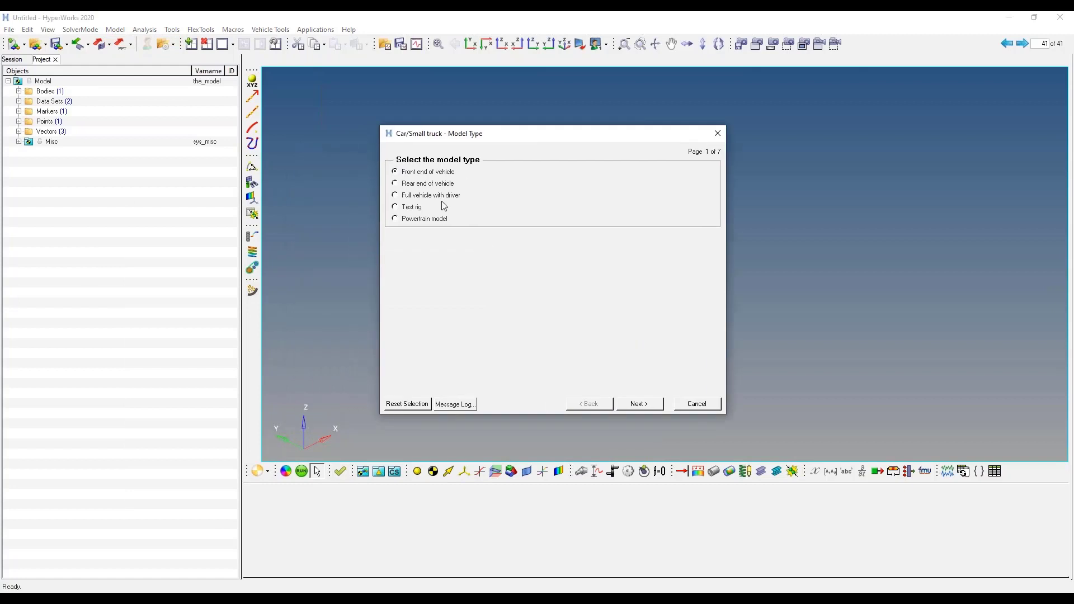
{"action": "left_click", "coordinate": [431, 196]}
{"action": "left_click", "coordinate": [646, 403]}
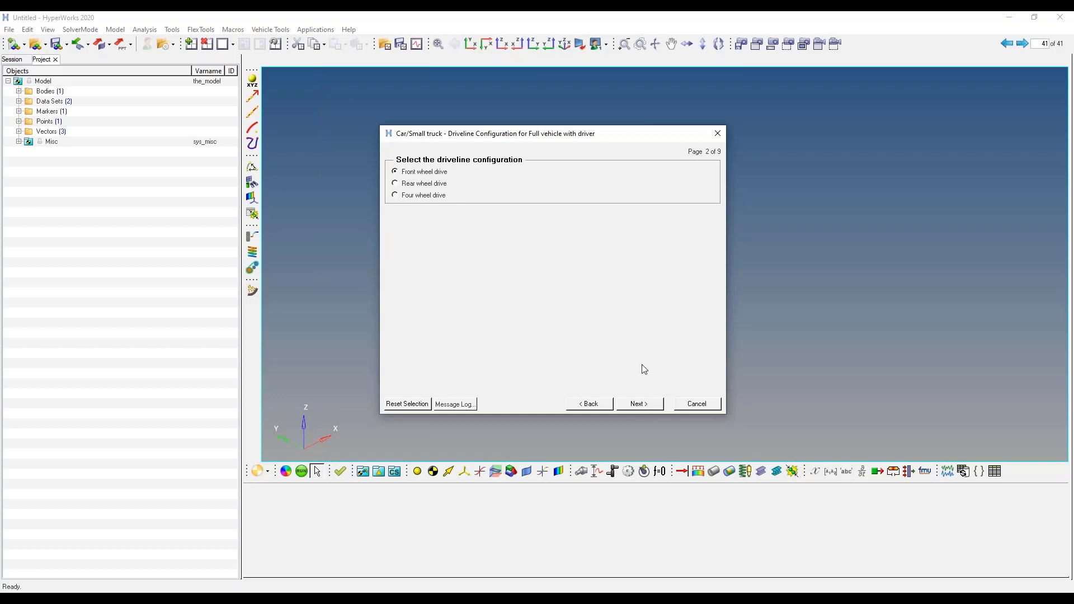
{"action": "left_click", "coordinate": [640, 406]}
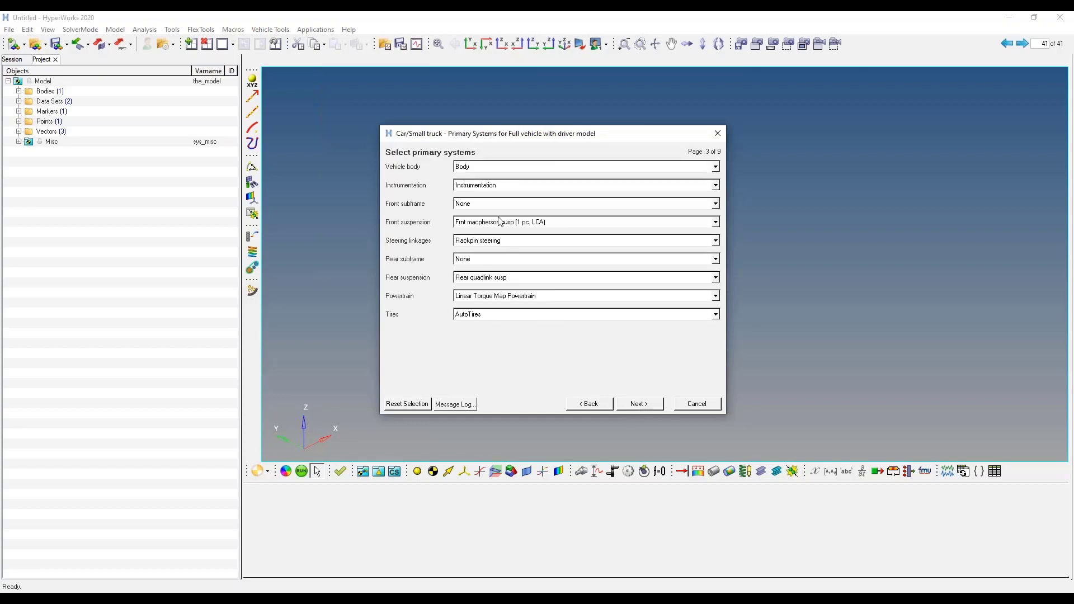
Accept the default primary systems, including Frnt macpherson and Rear quadlink suspensions, Steering column 1, and the other subsystem defaults up to the driver system.
{"action": "left_click", "coordinate": [645, 406]}
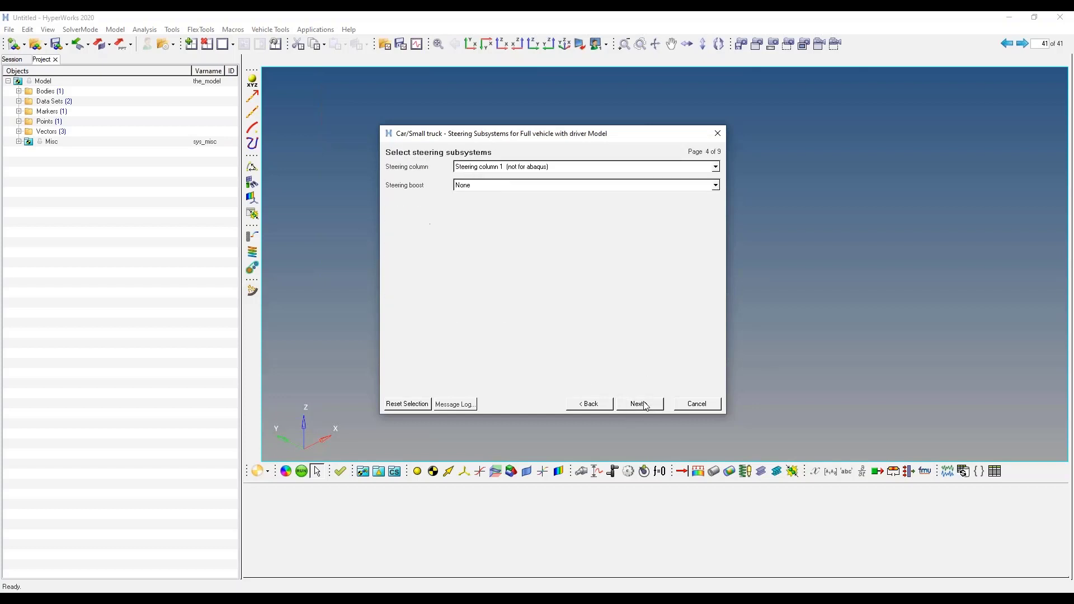
{"action": "left_click", "coordinate": [645, 406]}
{"action": "left_click", "coordinate": [644, 408]}
{"action": "left_click", "coordinate": [644, 407]}
{"action": "left_click", "coordinate": [644, 407]}
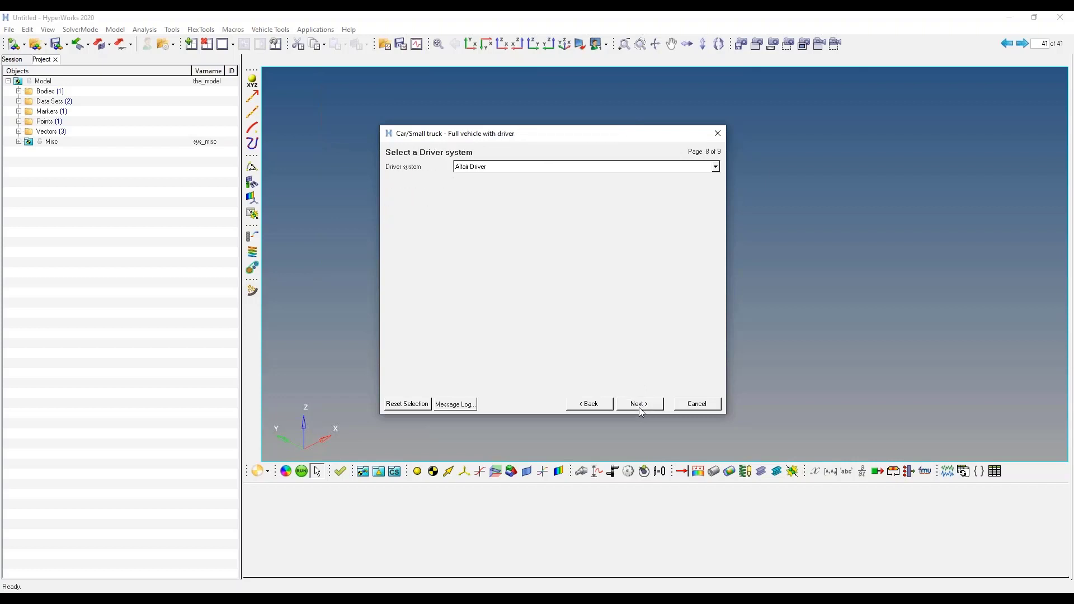
Recheck the driveline and jounce/rebound bumper selections, keep Altair Driver as the driver system, and finish assembling the full vehicle.
{"action": "left_click", "coordinate": [598, 407]}
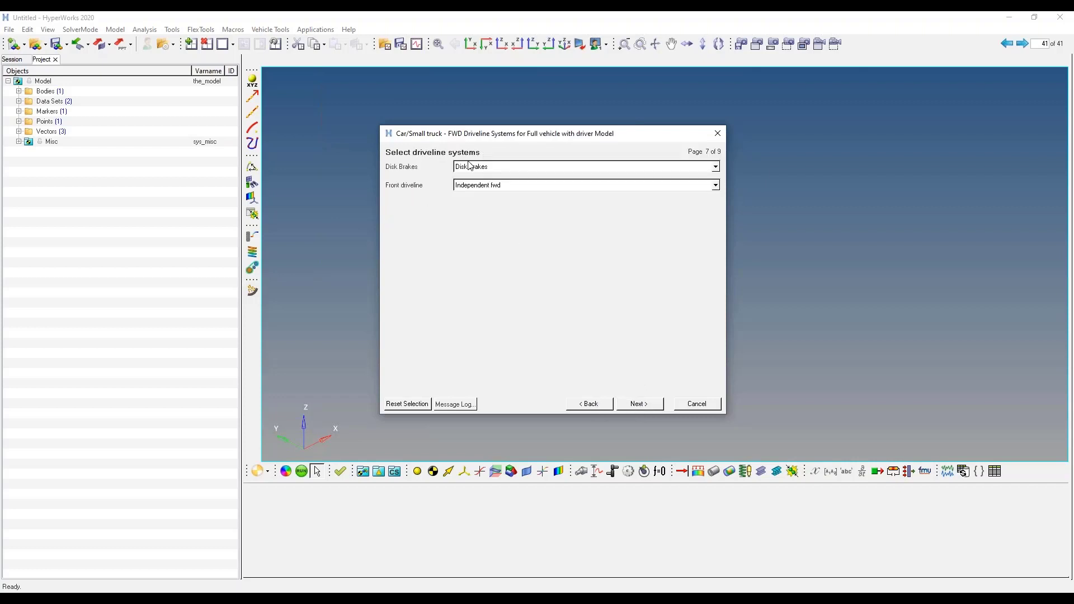
{"action": "left_click", "coordinate": [589, 404]}
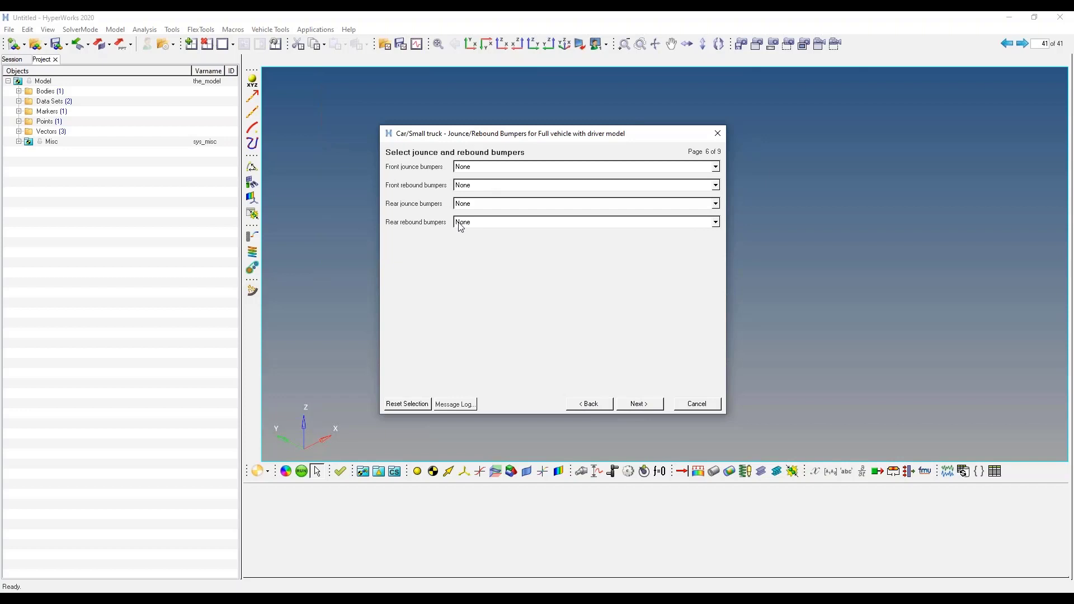
{"action": "left_click", "coordinate": [639, 404]}
{"action": "left_click", "coordinate": [641, 405]}
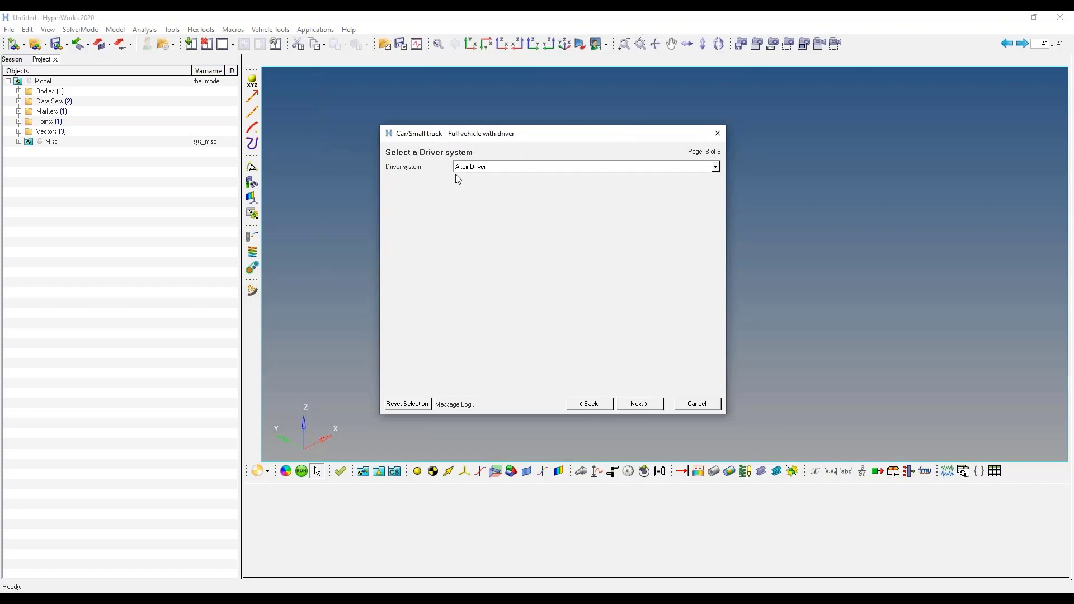
{"action": "left_click", "coordinate": [646, 405]}
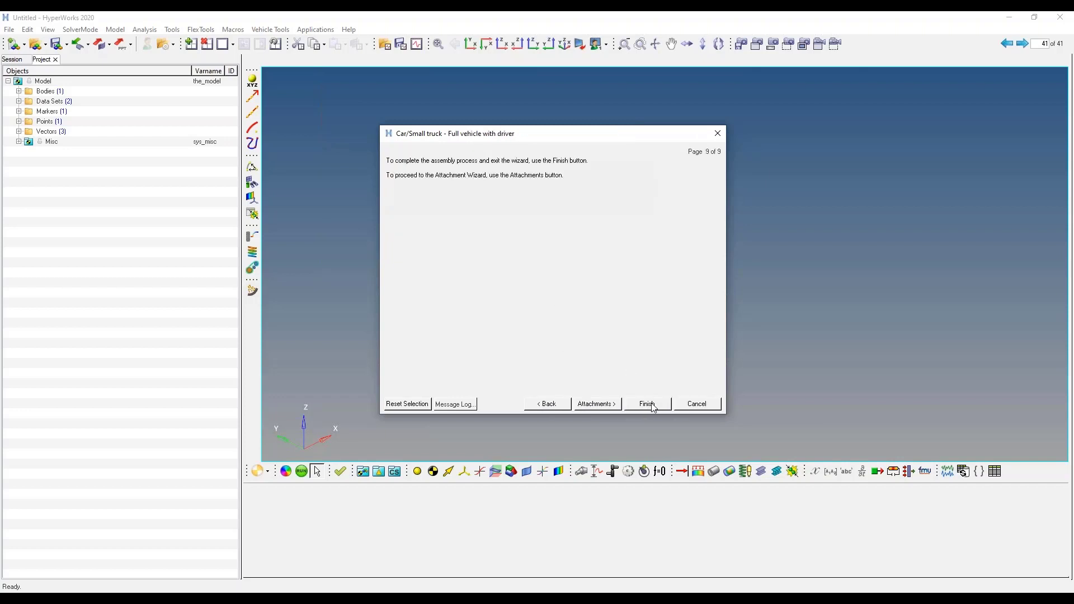
{"action": "left_click", "coordinate": [648, 404]}
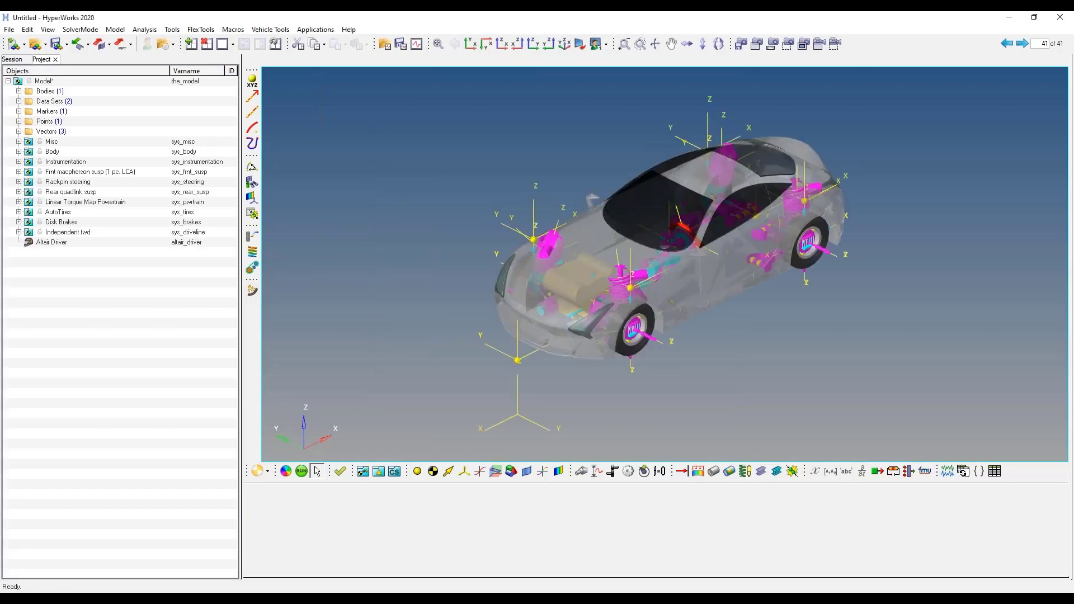
Add a DoubleLaneChange event to the full vehicle model, keeping the default label and variable.
{"action": "scroll", "coordinate": [753, 227], "scroll_direction": "down", "scroll_amount": 6}
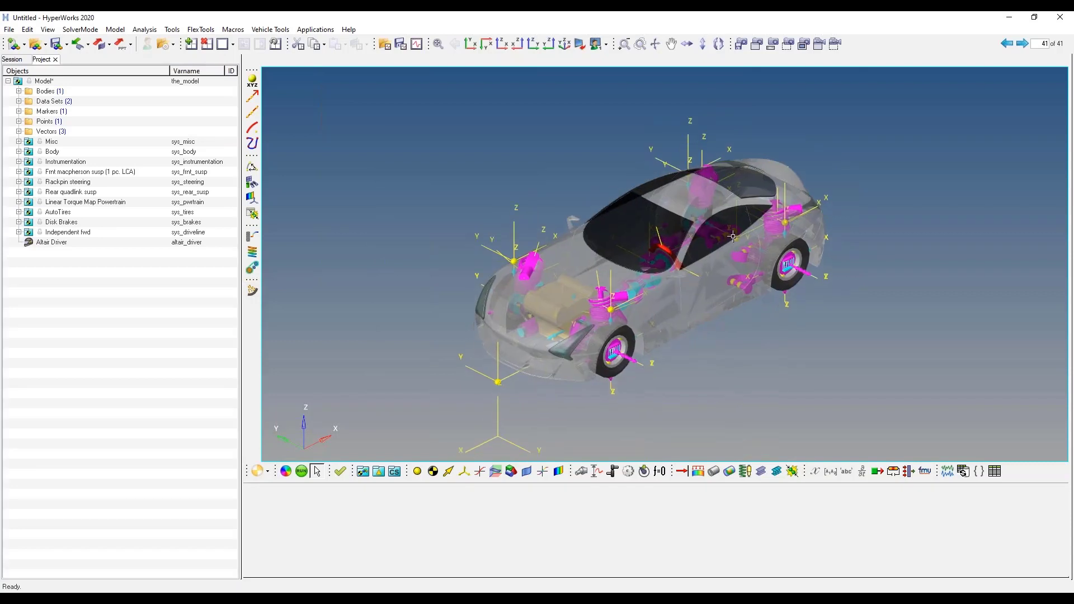
{"action": "scroll", "coordinate": [712, 233], "scroll_direction": "up", "scroll_amount": 3}
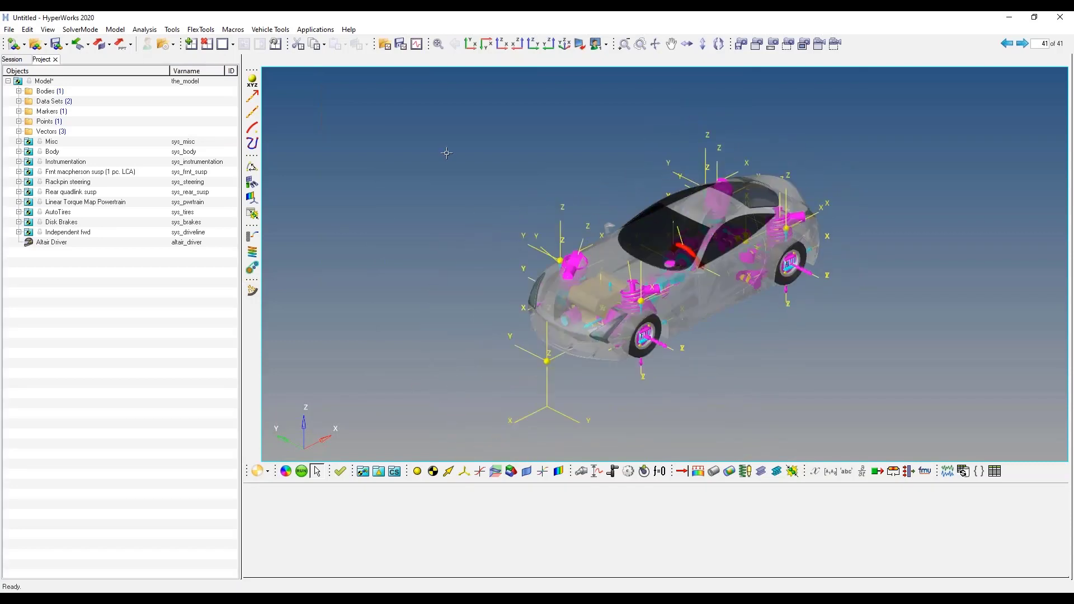
{"action": "left_click", "coordinate": [144, 29]}
{"action": "left_click", "coordinate": [162, 43]}
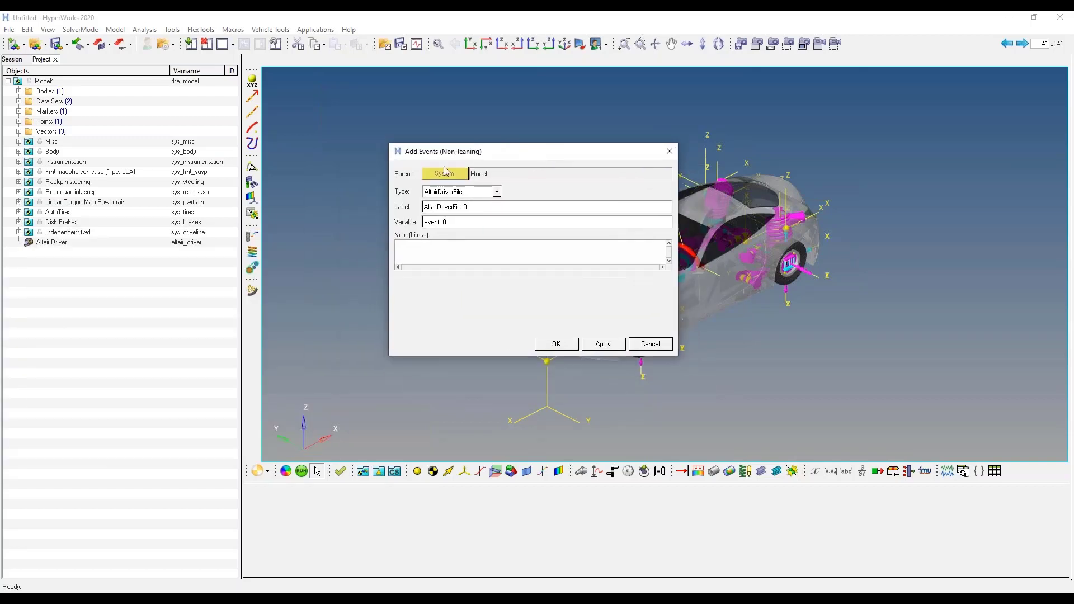
{"action": "left_click", "coordinate": [496, 192]}
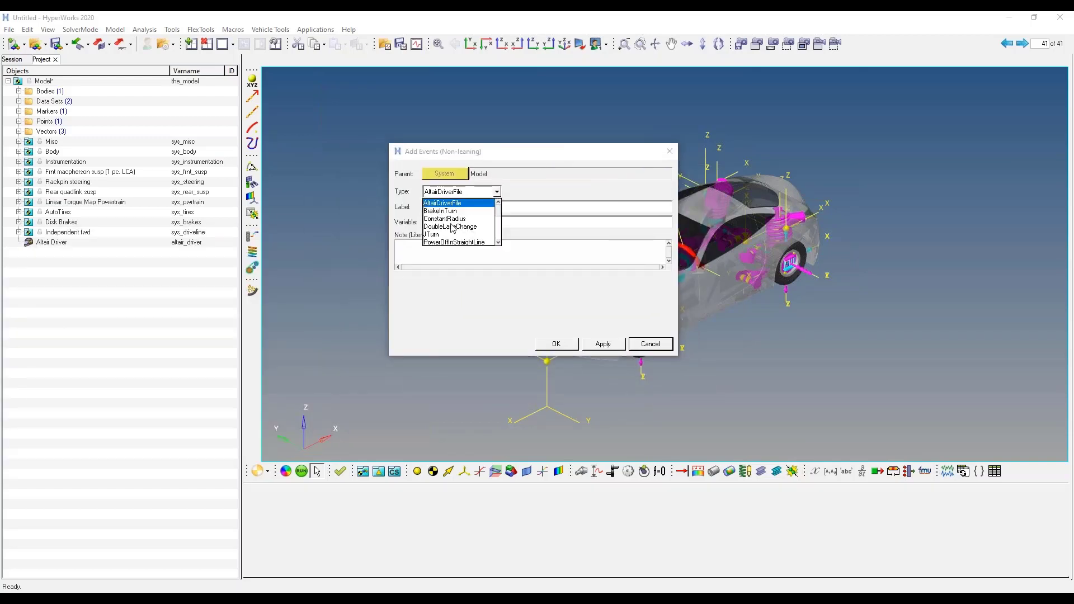
{"action": "scroll", "coordinate": [464, 224], "scroll_direction": "down", "scroll_amount": 3}
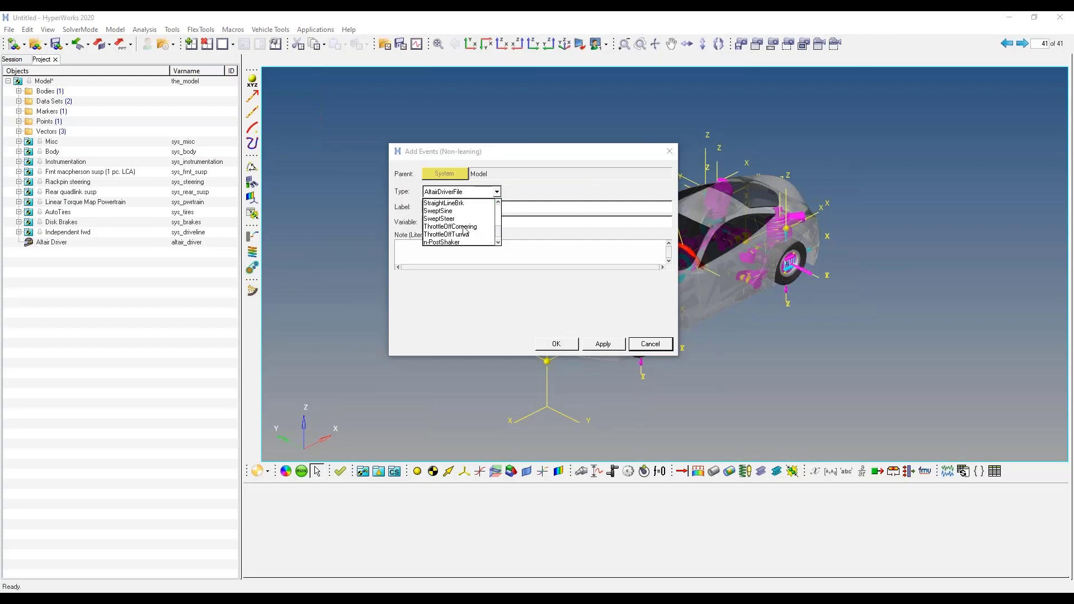
{"action": "scroll", "coordinate": [464, 225], "scroll_direction": "up", "scroll_amount": 3}
{"action": "left_click", "coordinate": [463, 226]}
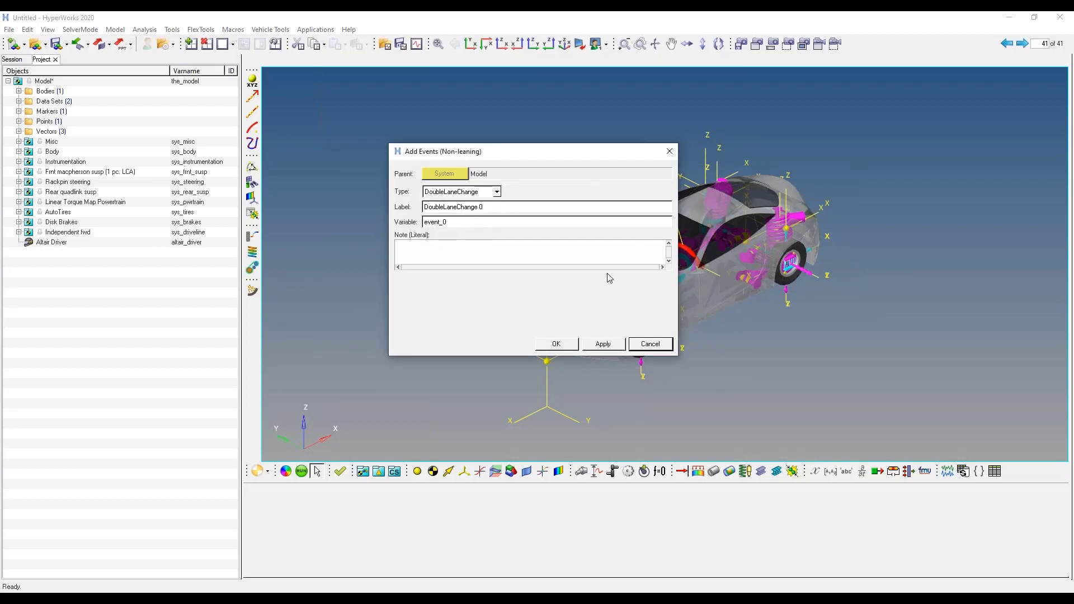
{"action": "left_click", "coordinate": [565, 347]}
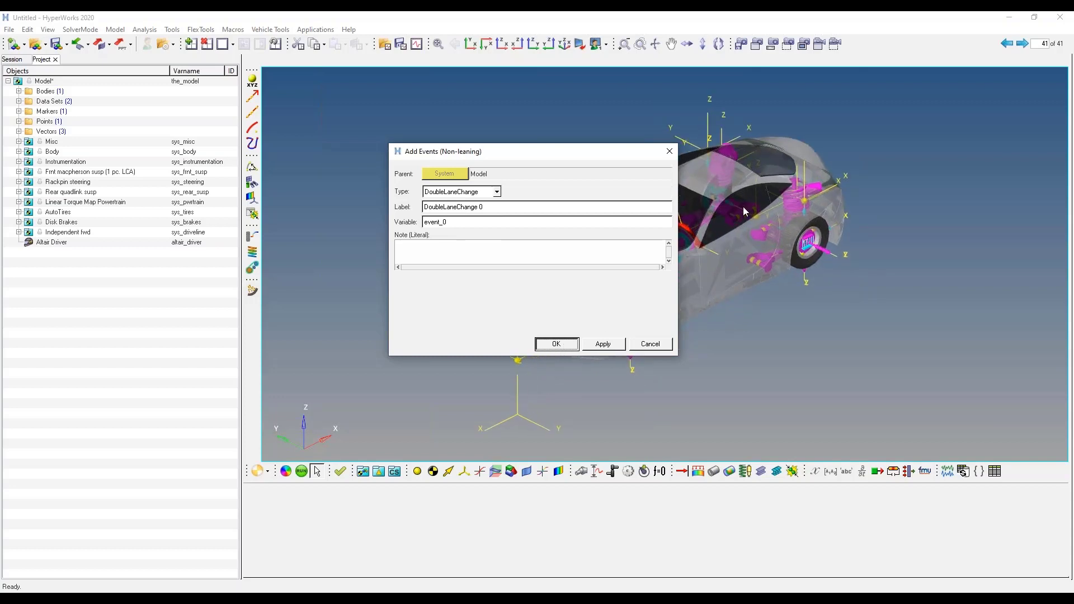
{"action": "key", "text": "Return"}
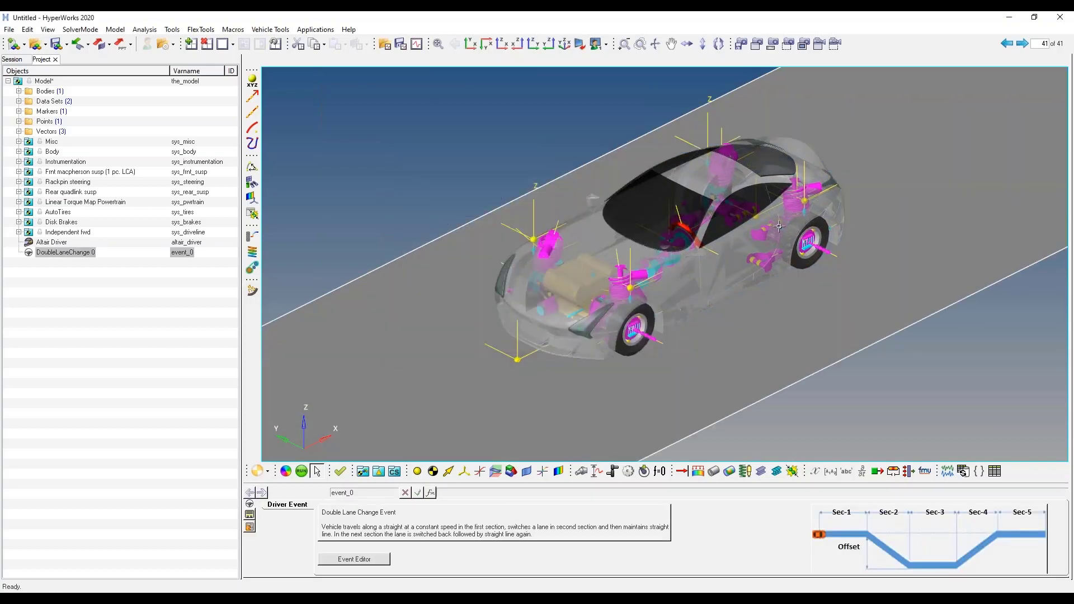
Examine the double lane change road path and review the event's offset, section length, velocity and driver parameters in the event editor.
{"action": "scroll", "coordinate": [772, 226], "scroll_direction": "down", "scroll_amount": 10}
{"action": "scroll", "coordinate": [771, 225], "scroll_direction": "up", "scroll_amount": 4}
{"action": "scroll", "coordinate": [772, 225], "scroll_direction": "up", "scroll_amount": 2}
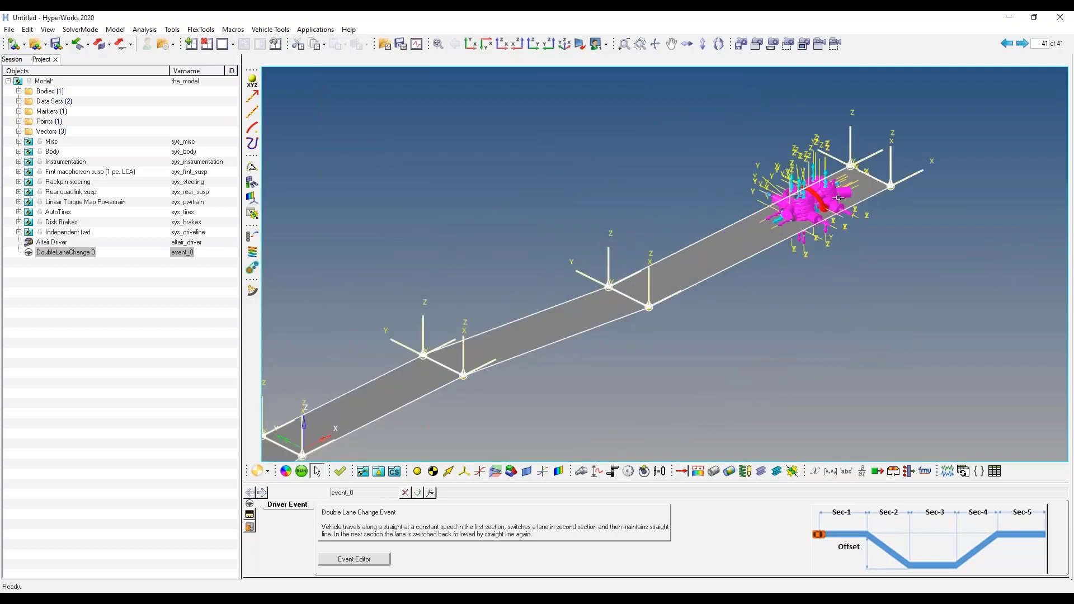
{"action": "scroll", "coordinate": [727, 257], "scroll_direction": "up", "scroll_amount": 2}
{"action": "scroll", "coordinate": [448, 344], "scroll_direction": "down", "scroll_amount": 4}
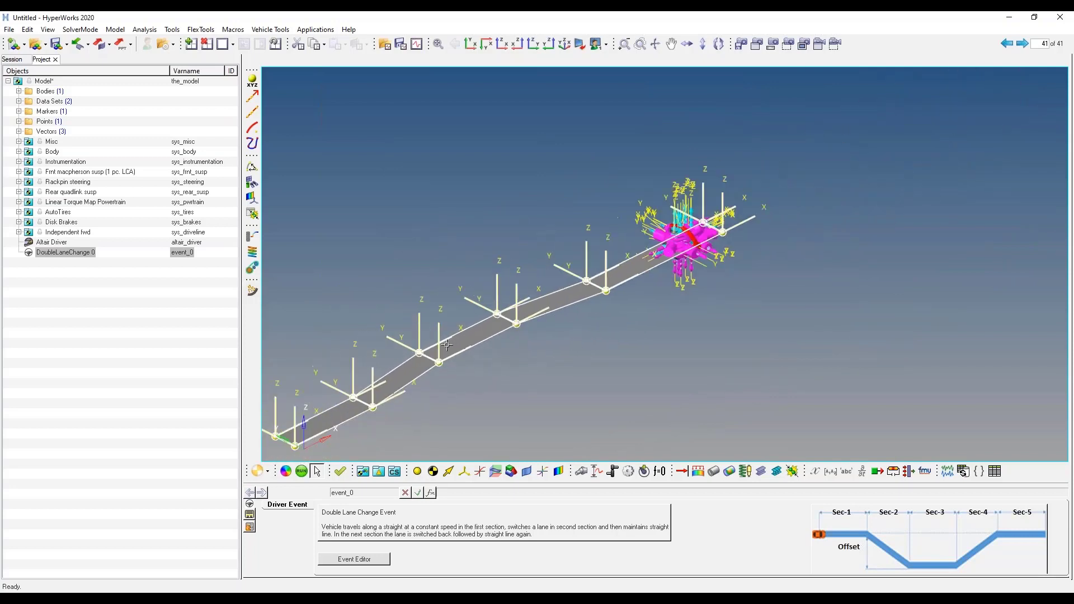
{"action": "right_click_drag", "start_coordinate": [448, 343], "coordinate": [597, 263], "text": "ctrl"}
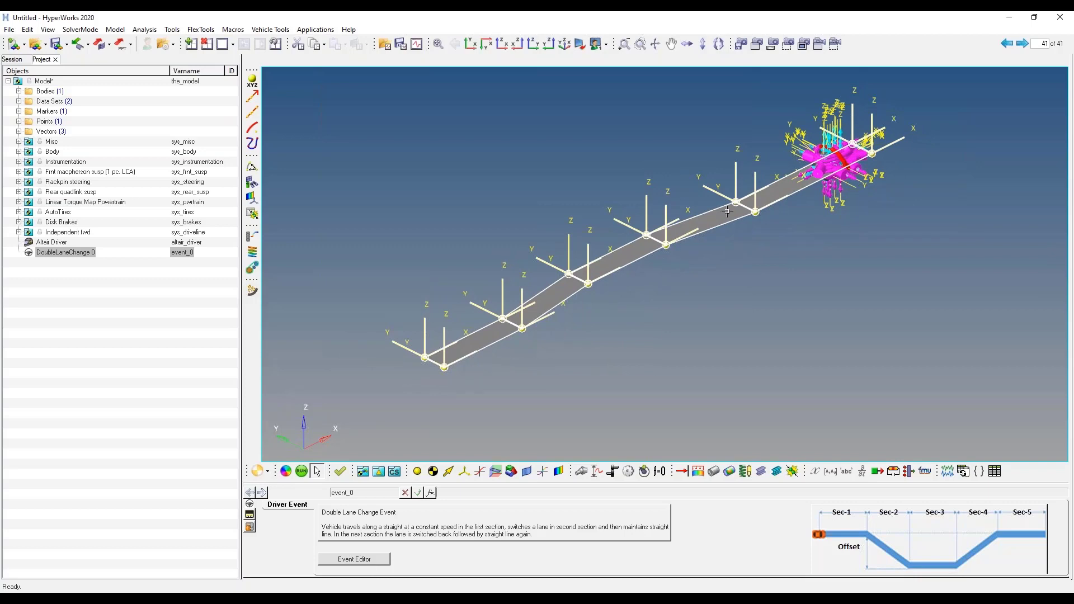
{"action": "left_click", "coordinate": [354, 558]}
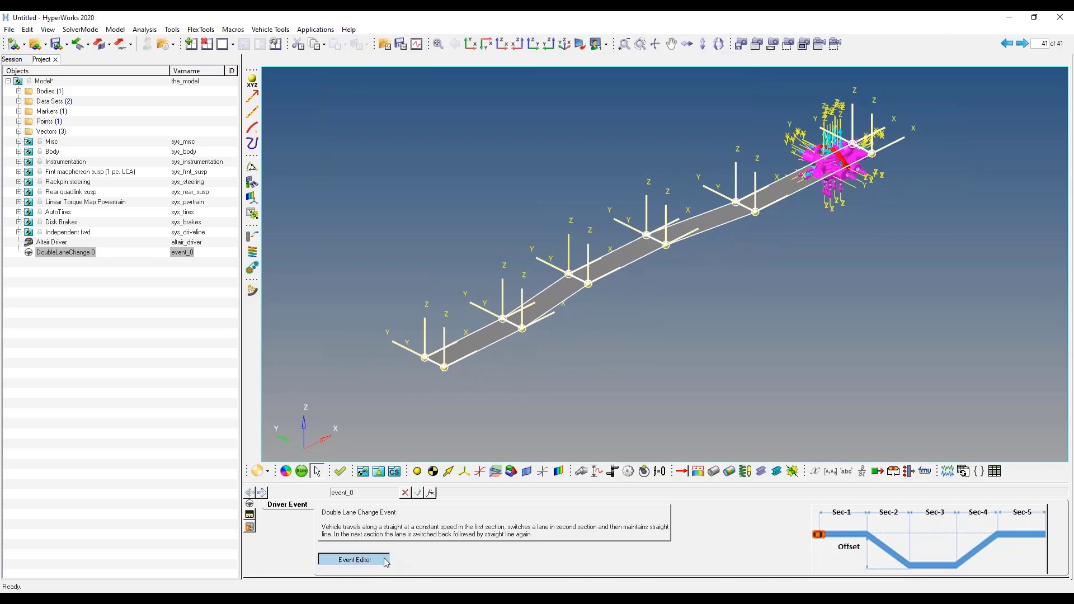
{"action": "left_click_drag", "start_coordinate": [681, 302], "coordinate": [625, 204]}
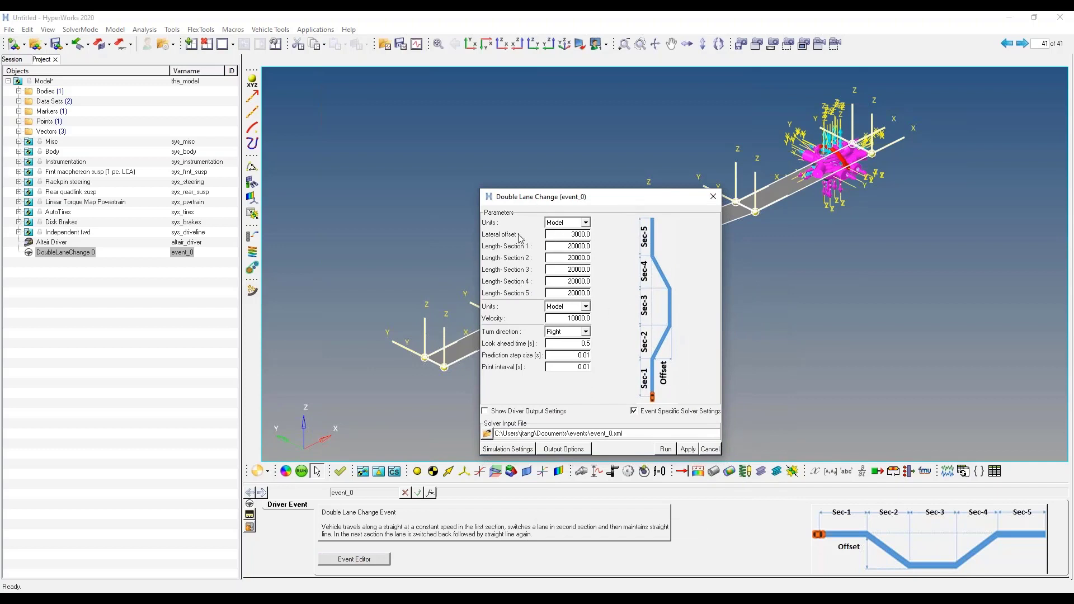
{"action": "left_click", "coordinate": [713, 197]}
{"action": "scroll", "coordinate": [750, 209], "scroll_direction": "up", "scroll_amount": 6}
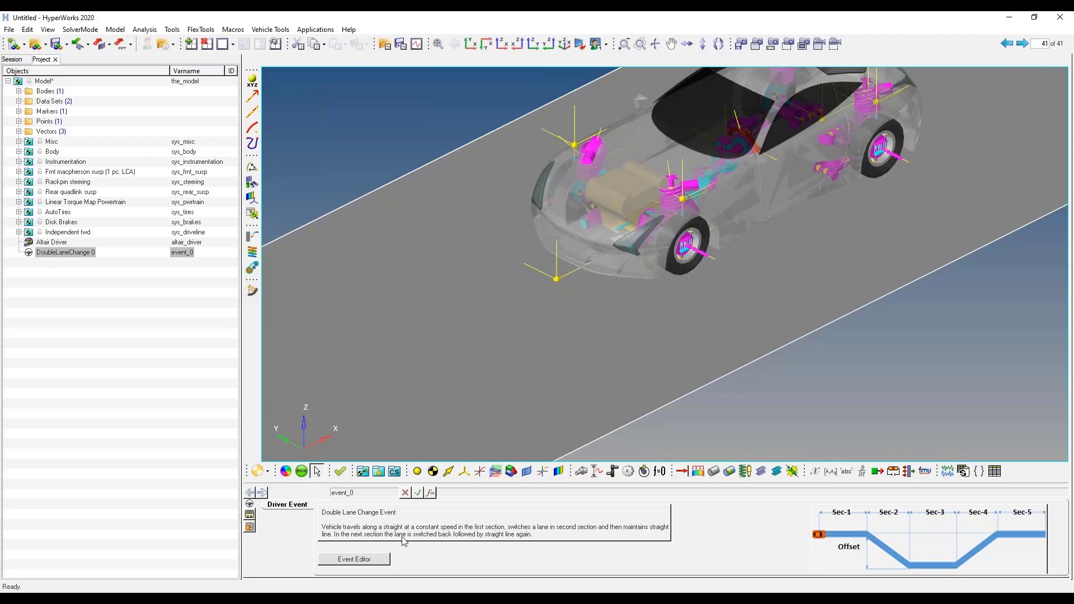
Open the run settings for the double lane change and save the MotionSolve file as Car_Demo in the DELETEME folder.
{"action": "left_click", "coordinate": [20, 232]}
{"action": "left_click", "coordinate": [19, 232]}
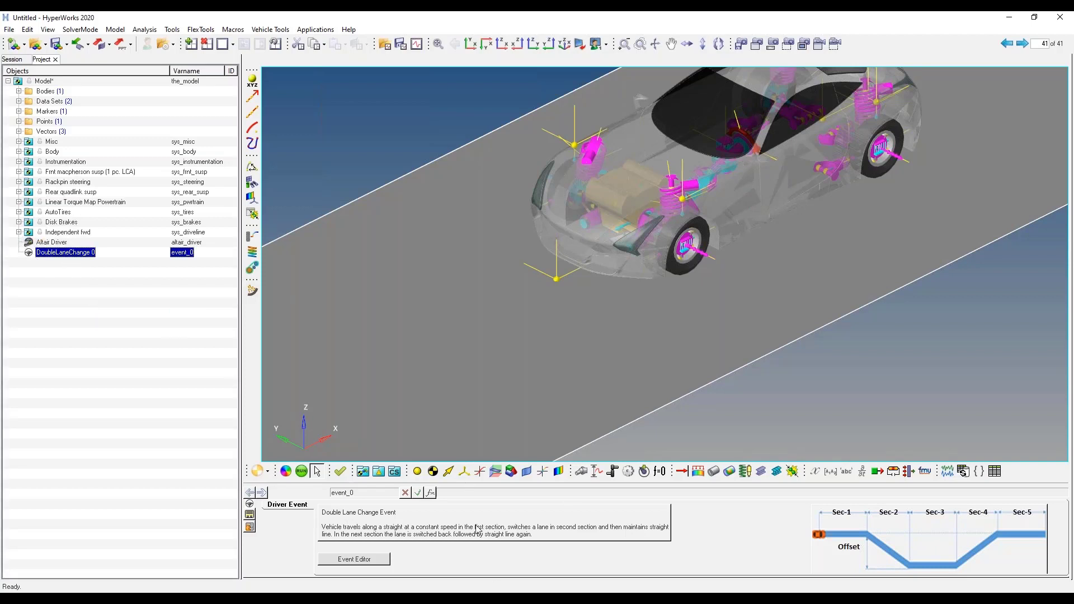
{"action": "left_click", "coordinate": [301, 470]}
{"action": "right_click_drag", "start_coordinate": [596, 345], "coordinate": [624, 333], "text": "ctrl"}
{"action": "scroll", "coordinate": [623, 334], "scroll_direction": "down", "scroll_amount": 10, "text": "ctrl"}
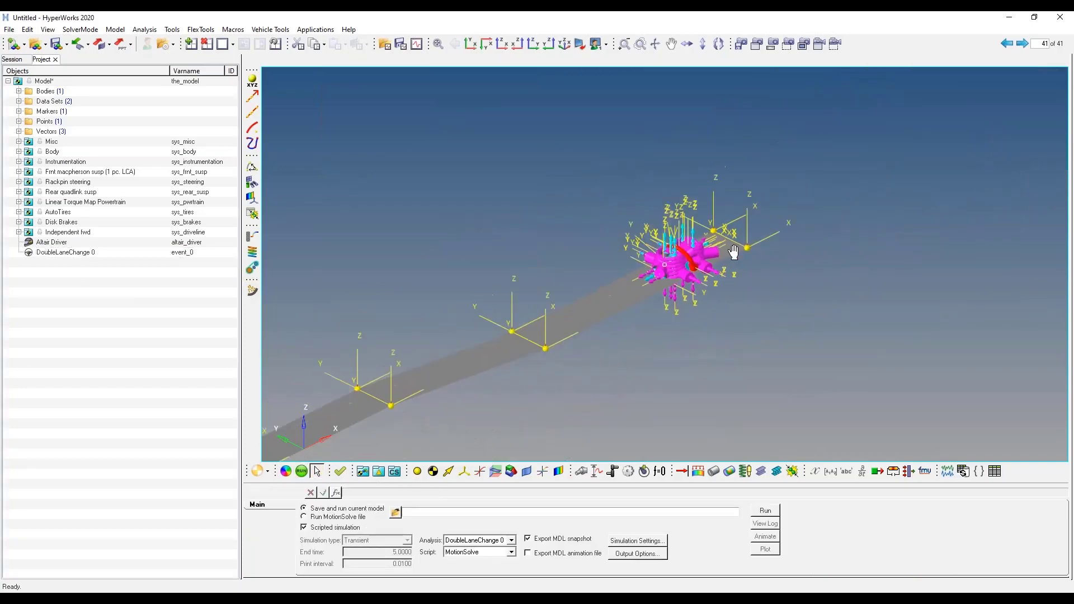
{"action": "right_click_drag", "start_coordinate": [643, 293], "coordinate": [820, 237], "text": "ctrl"}
{"action": "scroll", "coordinate": [677, 291], "scroll_direction": "down", "scroll_amount": 4, "text": "ctrl"}
{"action": "right_click_drag", "start_coordinate": [677, 291], "coordinate": [732, 275], "text": "ctrl"}
{"action": "scroll", "coordinate": [733, 274], "scroll_direction": "up", "scroll_amount": 2, "text": "ctrl"}
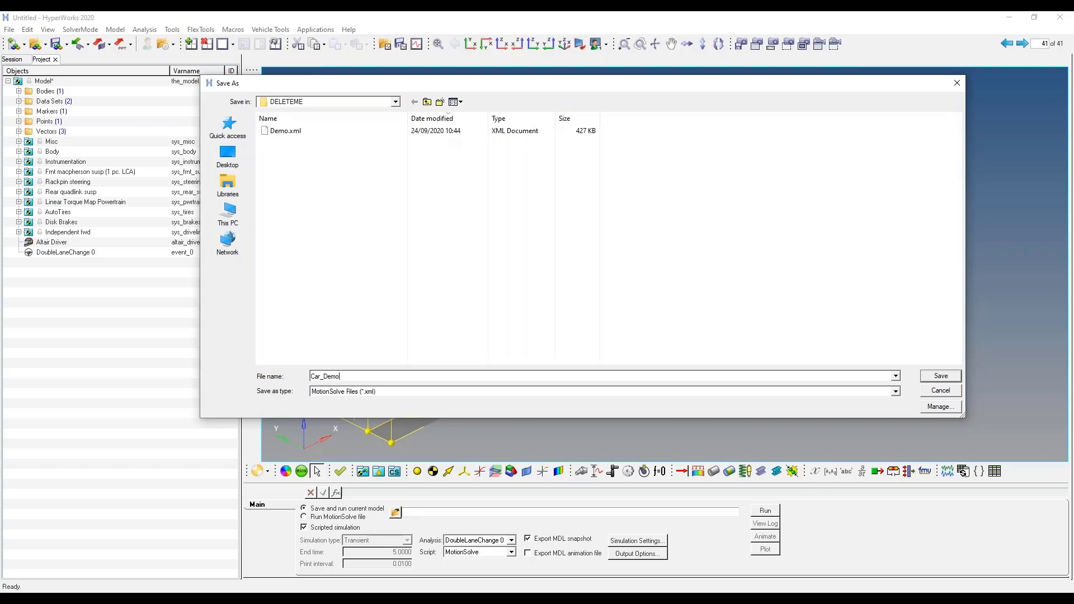
{"action": "left_click", "coordinate": [931, 376]}
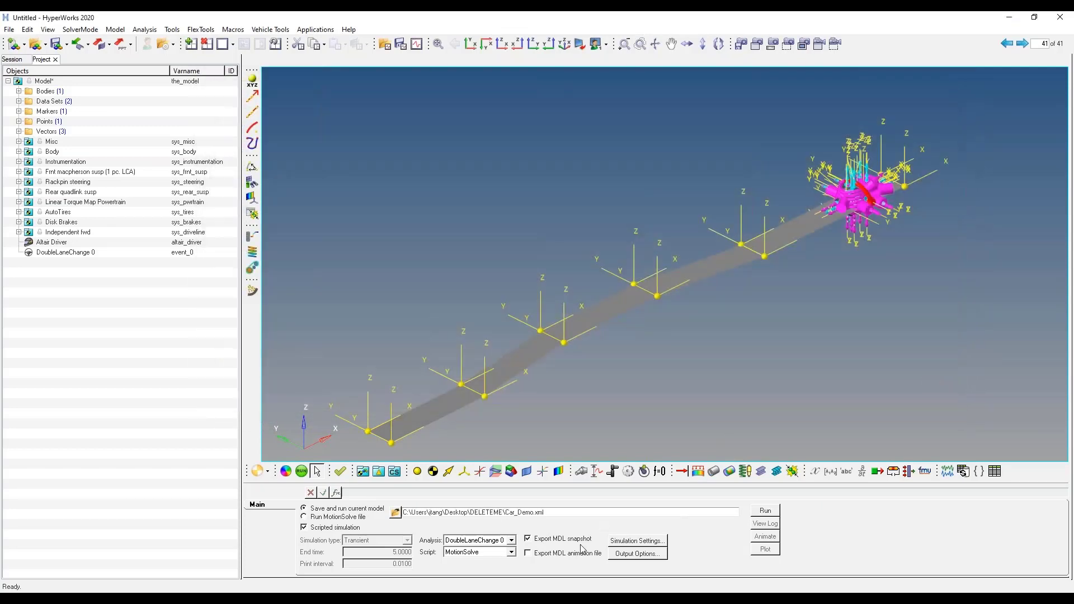
Run the double lane change simulation in MotionSolve, close the message log and return to the car model.
{"action": "left_click", "coordinate": [774, 511]}
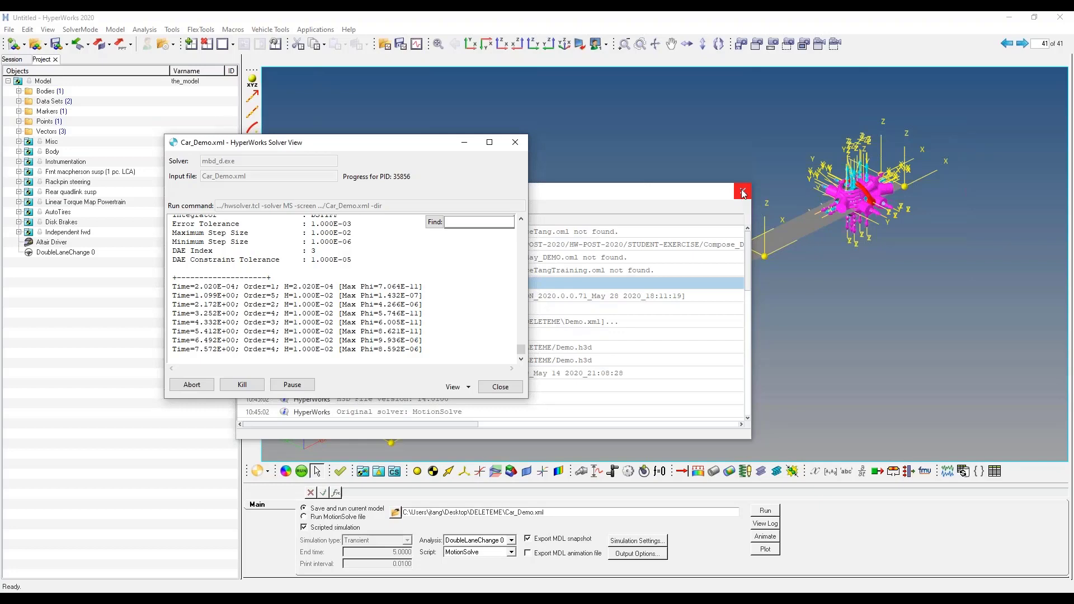
{"action": "left_click", "coordinate": [743, 193]}
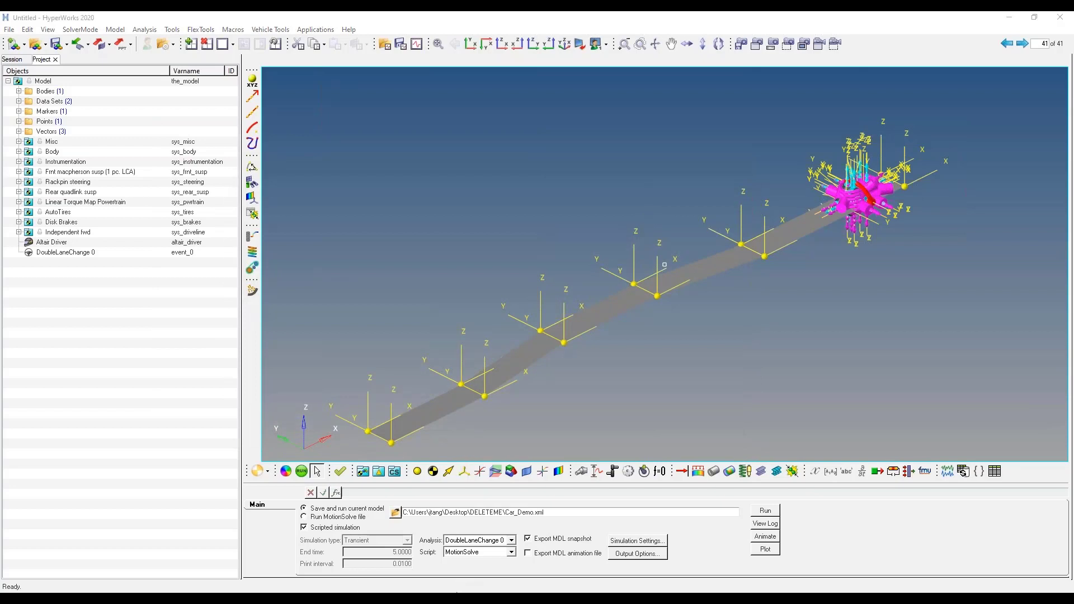
{"action": "left_click", "coordinate": [483, 545]}
{"action": "left_click", "coordinate": [786, 113]}
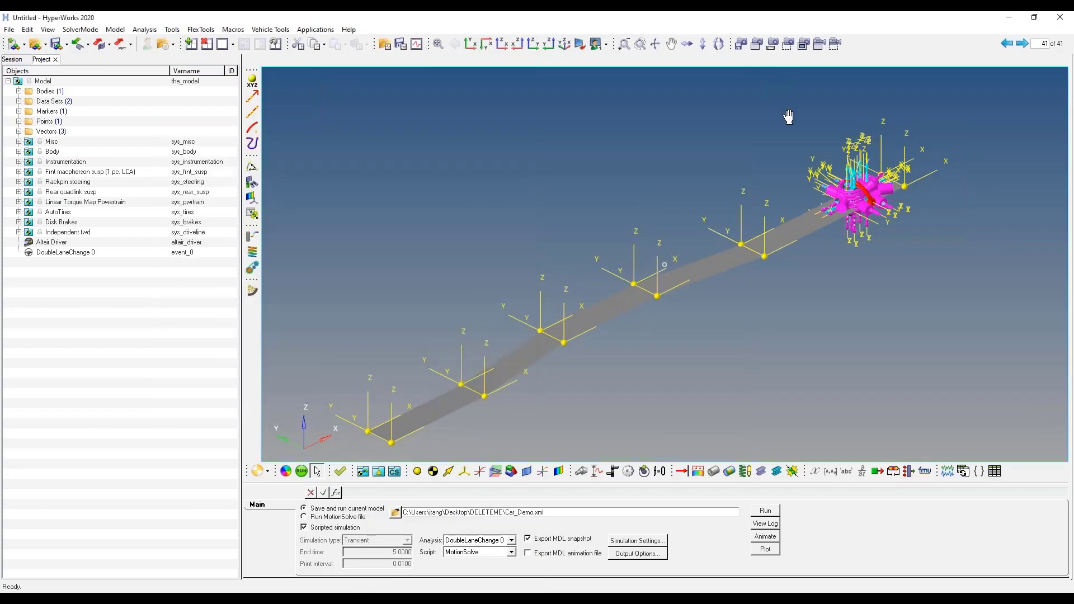
Add a new page for another model and set its wizard library to Two wheeler.
{"action": "left_click", "coordinate": [197, 47]}
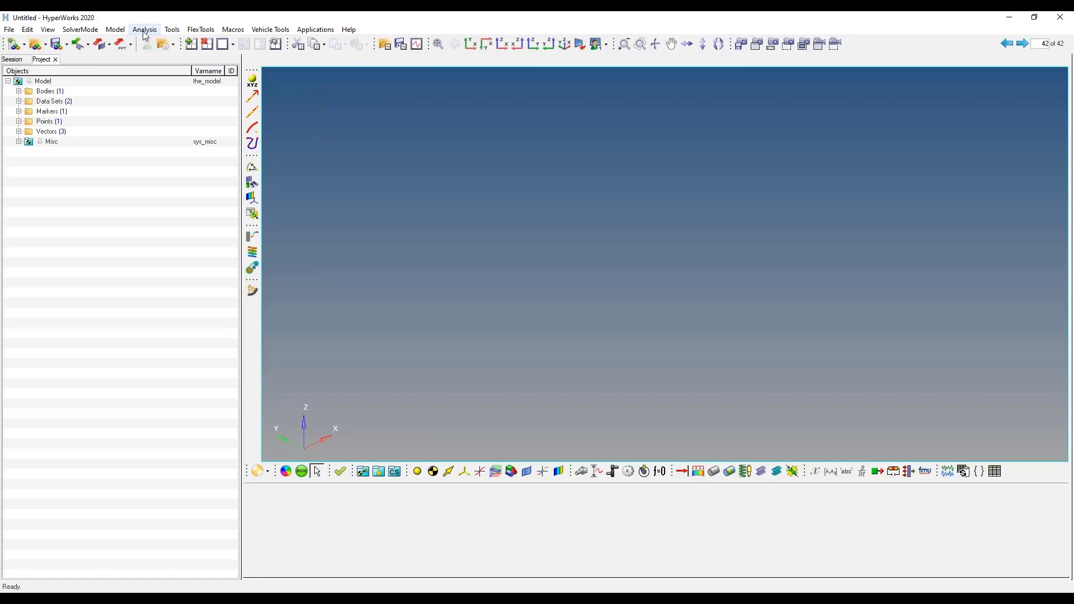
{"action": "left_click", "coordinate": [115, 29]}
{"action": "left_click", "coordinate": [147, 62]}
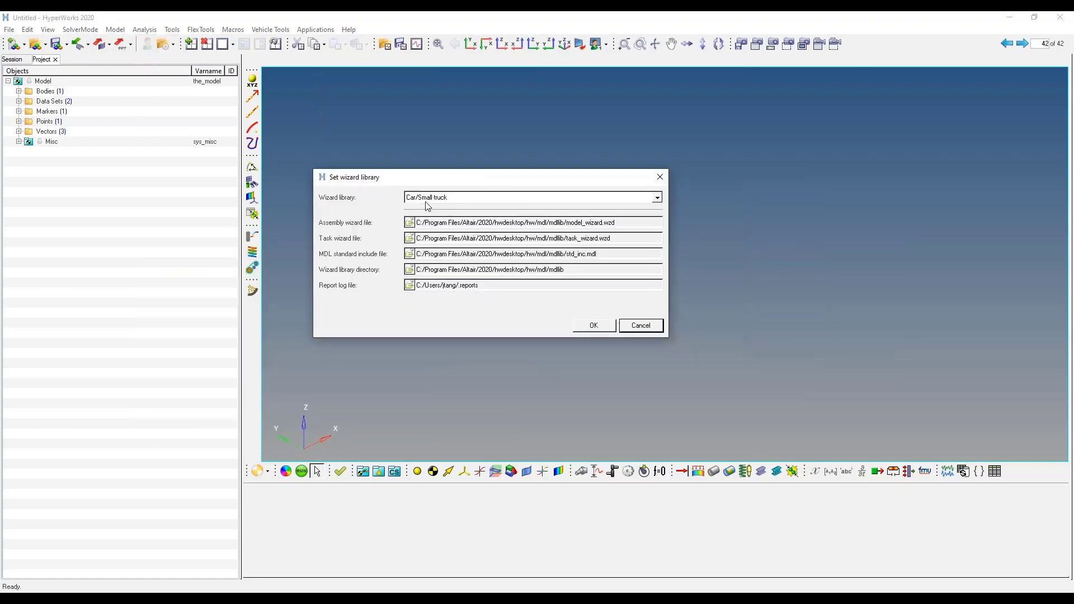
{"action": "left_click", "coordinate": [436, 199]}
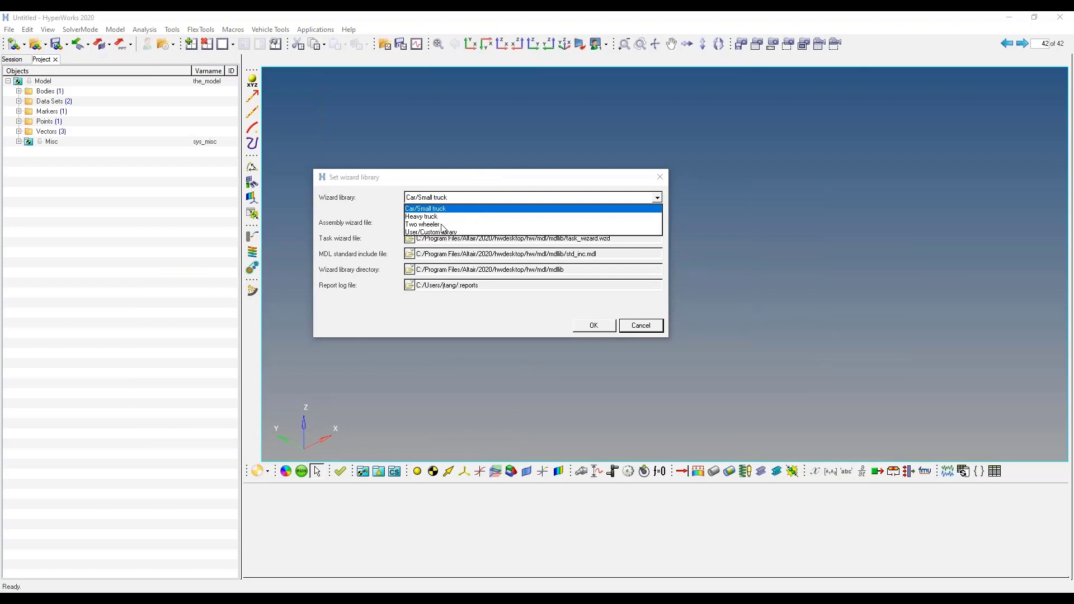
{"action": "left_click", "coordinate": [436, 224]}
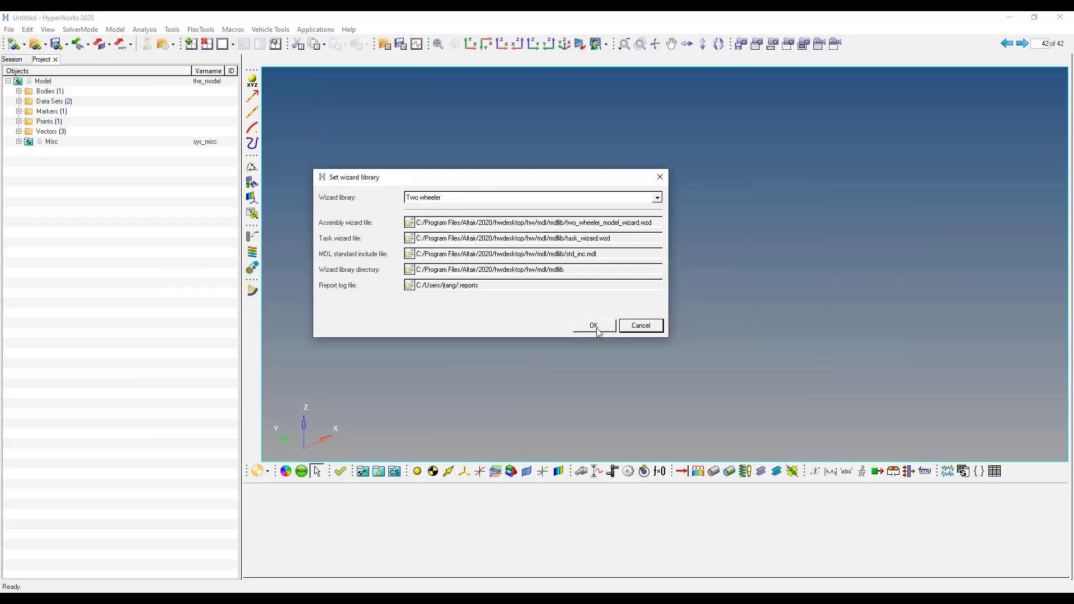
{"action": "left_click", "coordinate": [594, 326]}
Start a full motorcycle with driver assembly, using the Perimeter Frame, Instrumentation and the Rider-detailed rider.
{"action": "left_click", "coordinate": [144, 30]}
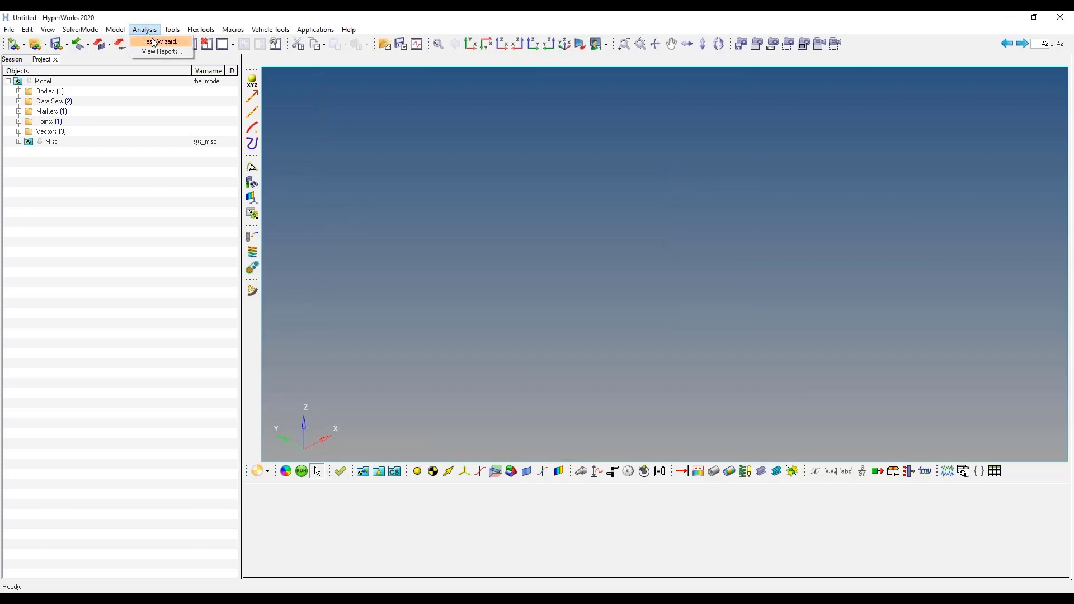
{"action": "left_click", "coordinate": [137, 41]}
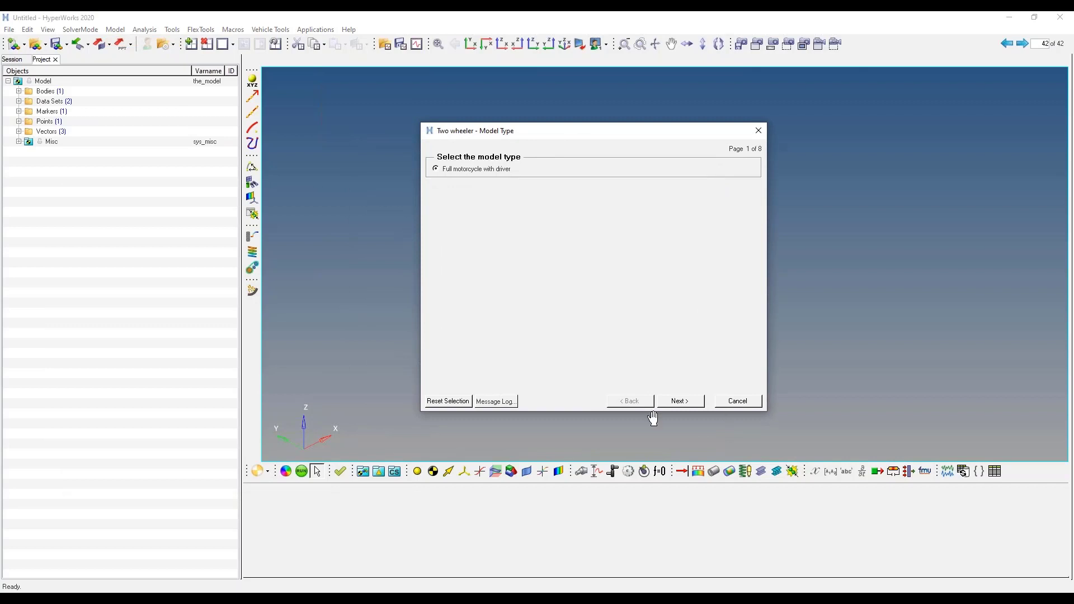
{"action": "left_click", "coordinate": [679, 402]}
{"action": "left_click", "coordinate": [518, 202]}
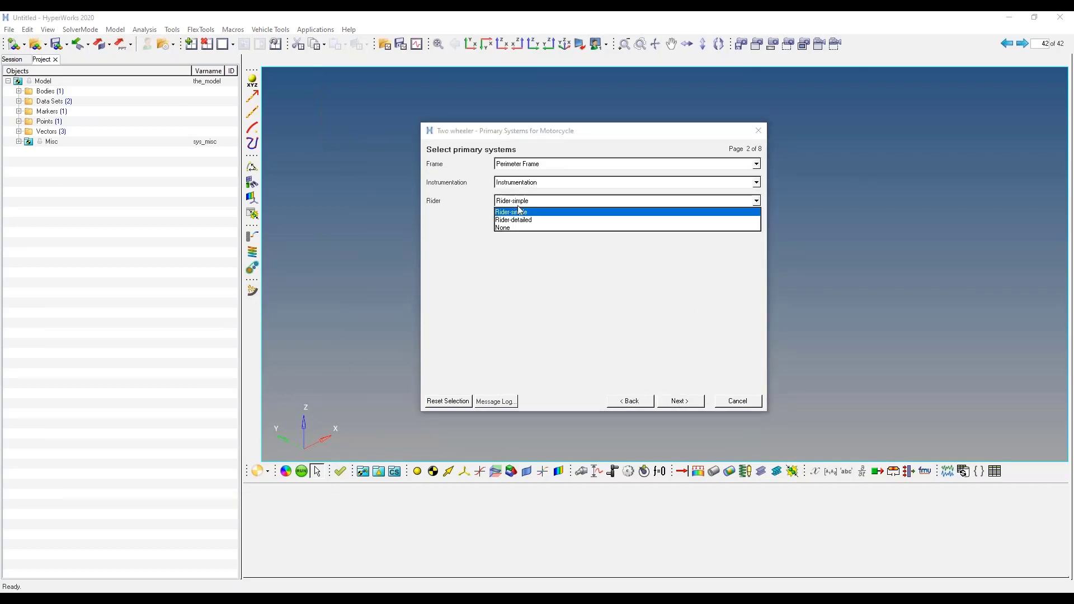
{"action": "left_click", "coordinate": [533, 220]}
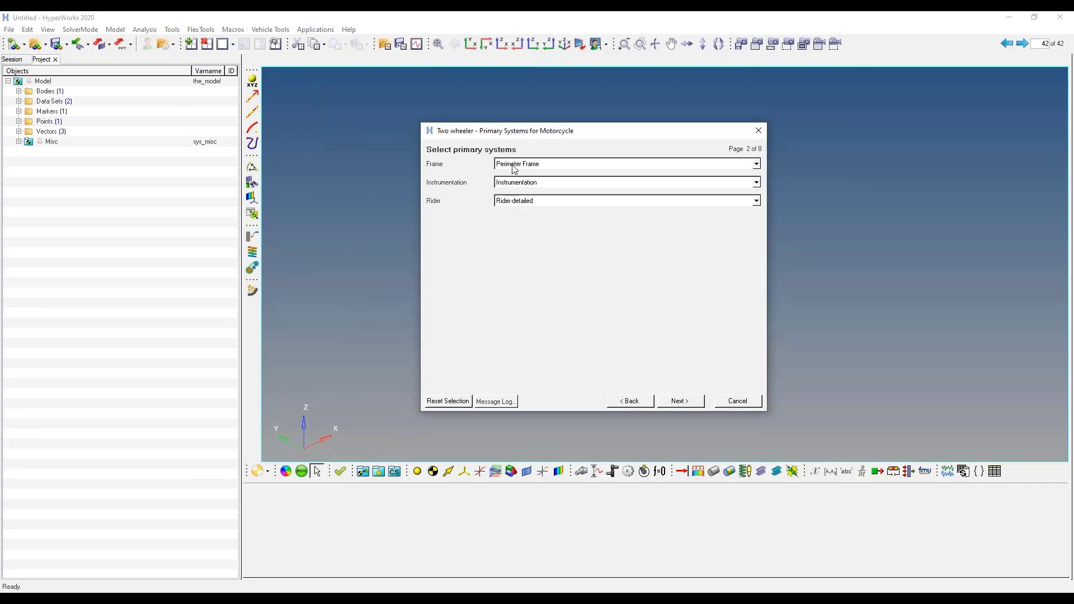
{"action": "left_click", "coordinate": [682, 401]}
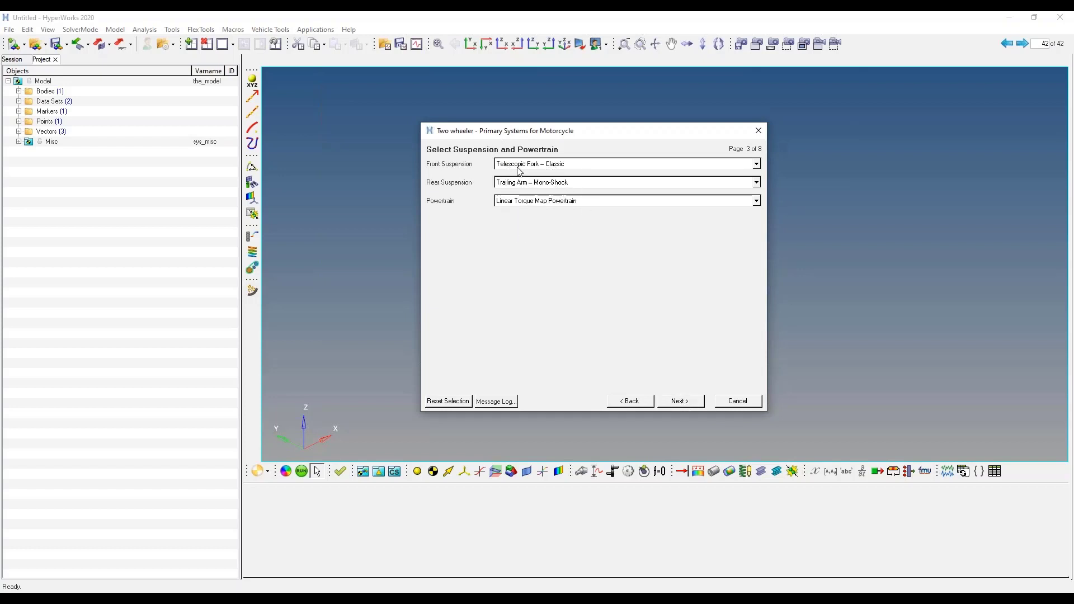
Accept the Telescopic Fork – Classic, Trailing Arm – Mono-Shock, Linear Torque Map Powertrain, rigid front struts and remaining defaults, and finish the motorcycle assembly.
{"action": "left_click", "coordinate": [693, 400]}
{"action": "left_click", "coordinate": [679, 402]}
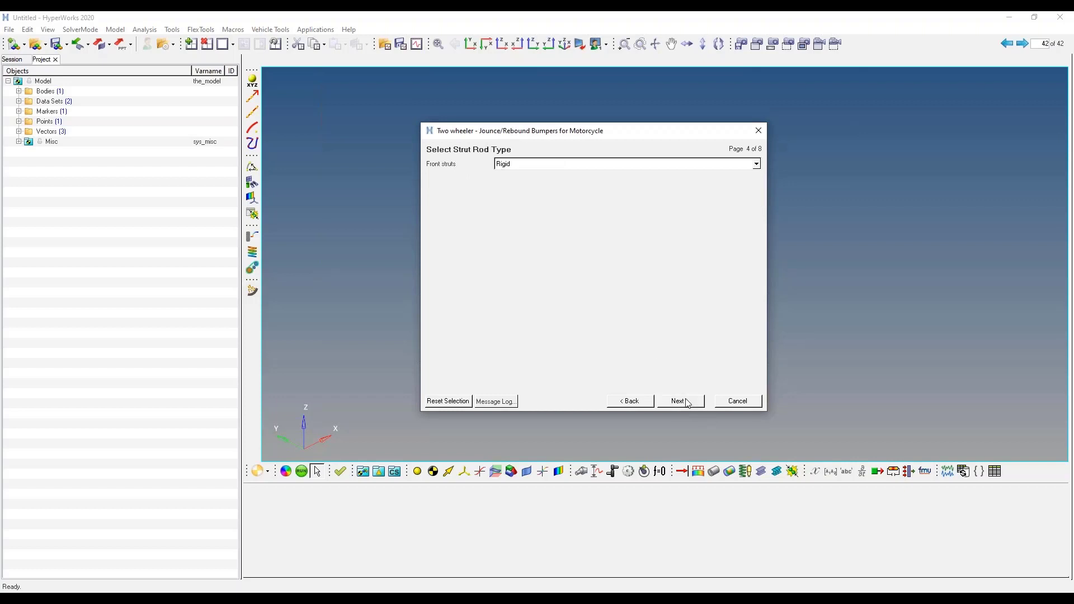
{"action": "left_click", "coordinate": [685, 404]}
{"action": "left_click", "coordinate": [683, 403]}
{"action": "left_click", "coordinate": [684, 403]}
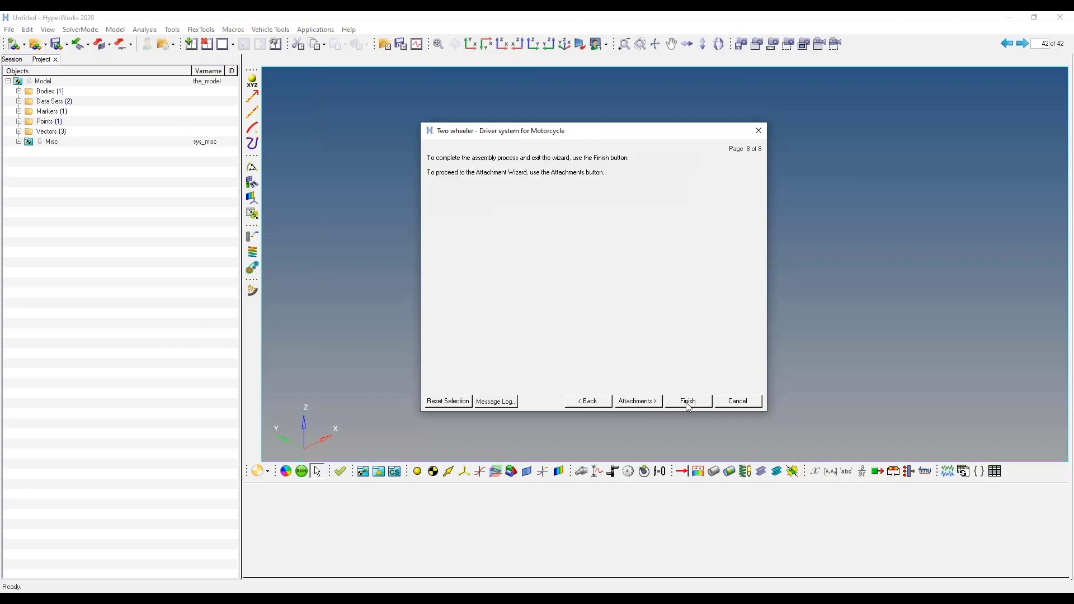
{"action": "left_click", "coordinate": [688, 403]}
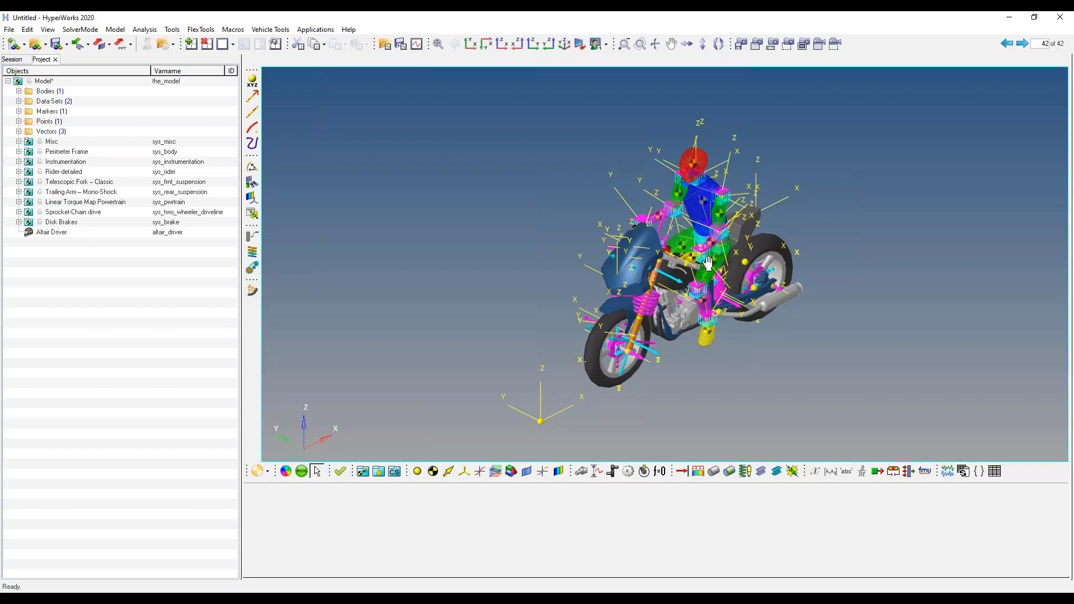
Return to the car model's page and bring up the Car_Demo solver window to check the run's progress.
{"action": "left_click", "coordinate": [1006, 45]}
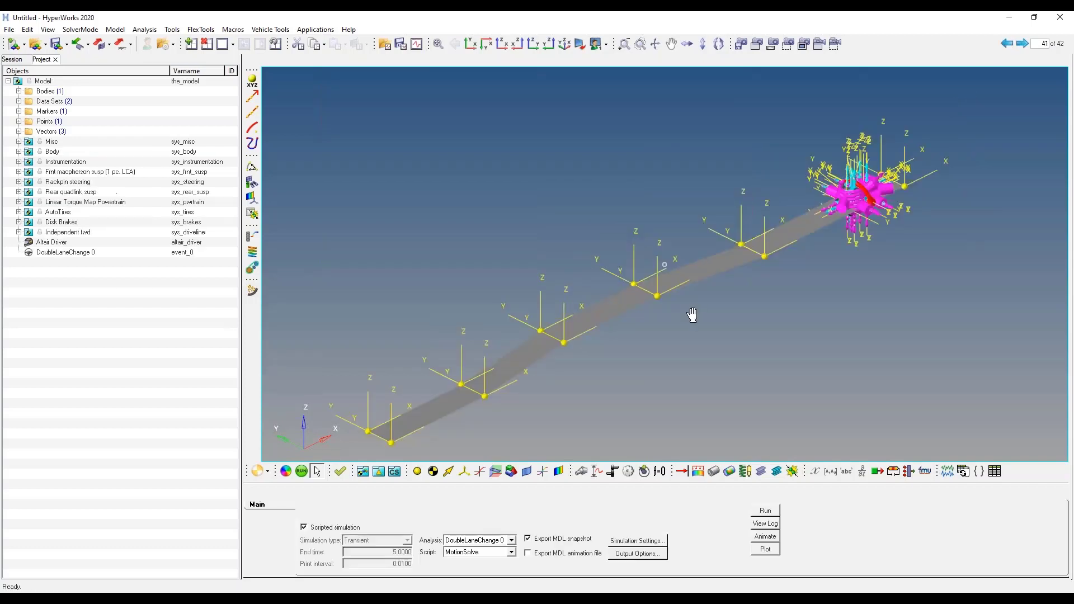
{"action": "left_click", "coordinate": [450, 593]}
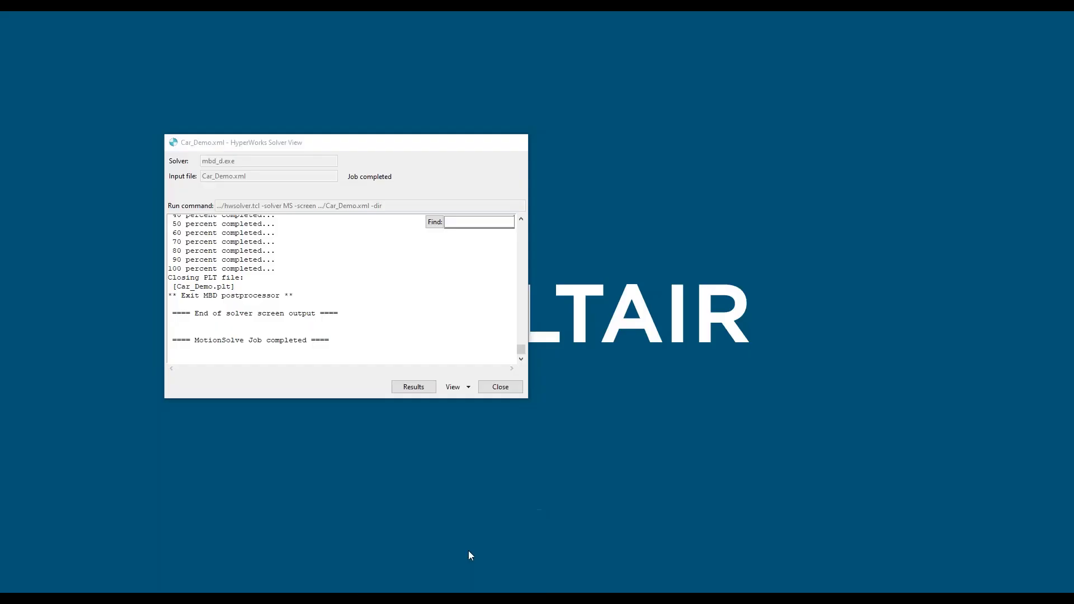
Put the solver window away, load the Car_Demo animation results beside the model and start playback.
{"action": "left_click", "coordinate": [469, 554]}
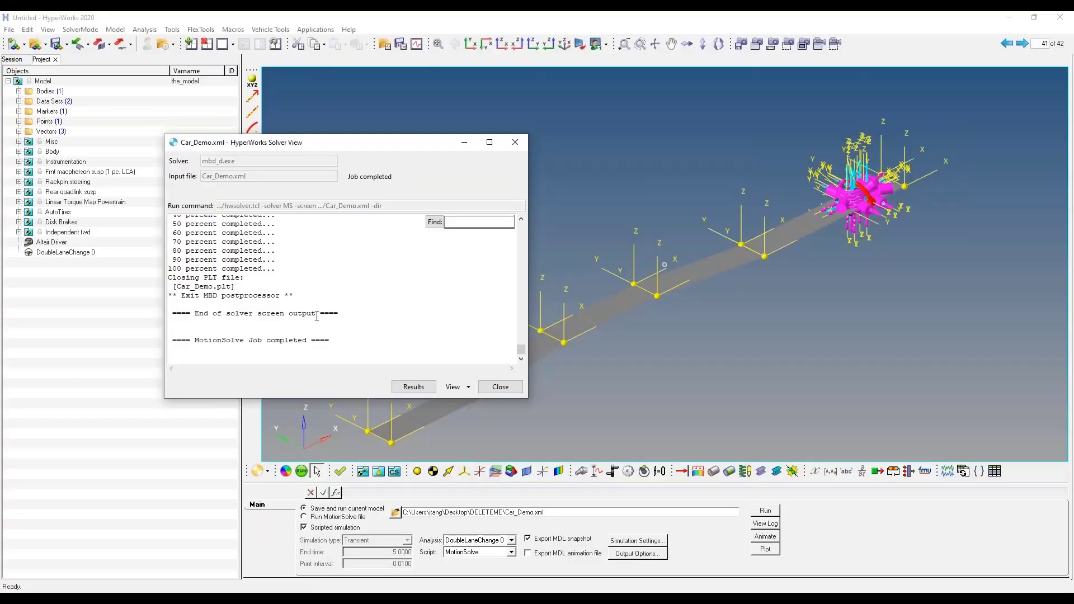
{"action": "left_click", "coordinate": [464, 142]}
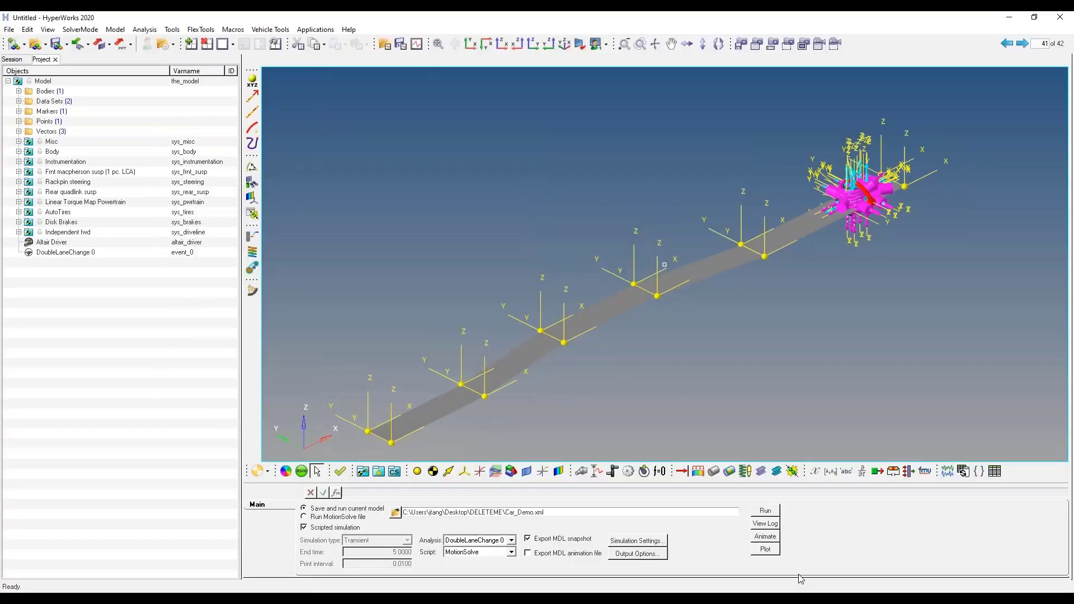
{"action": "left_click", "coordinate": [765, 538]}
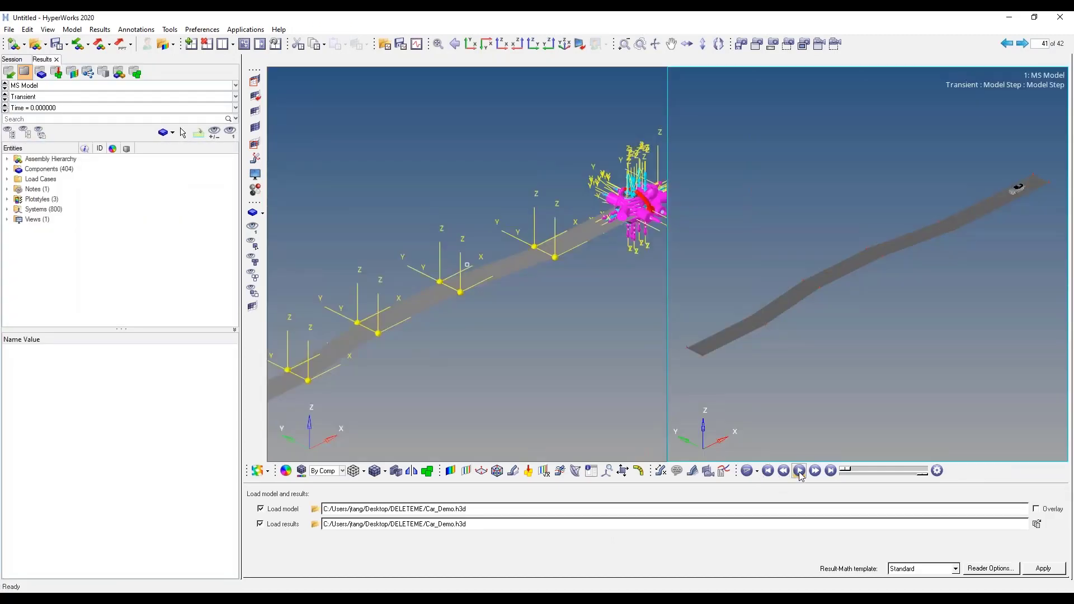
{"action": "left_click", "coordinate": [799, 471]}
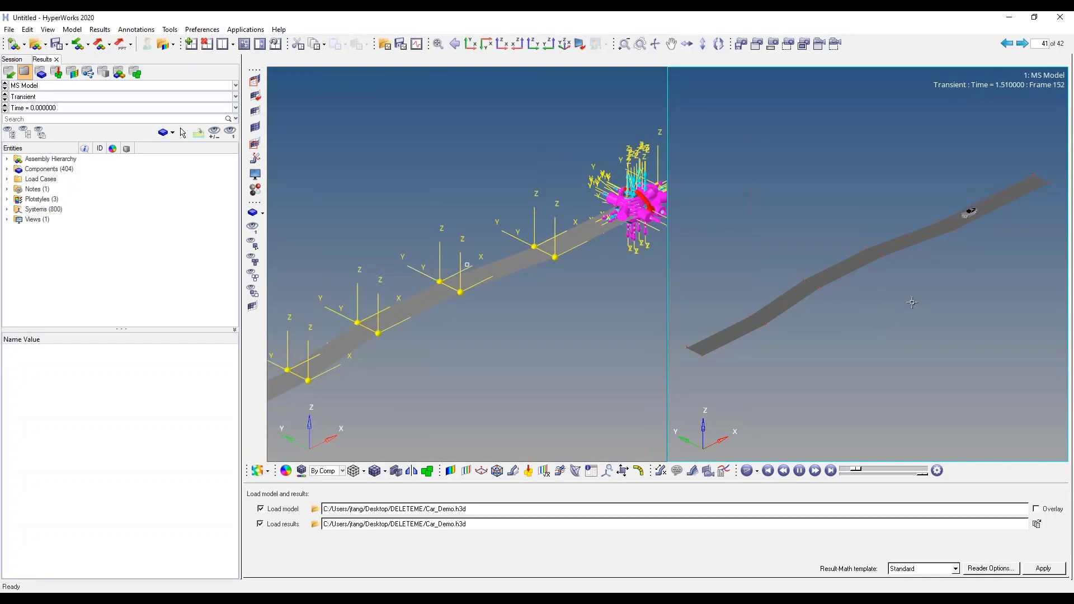
Follow the car up close through the double lane change course to examine its path between the cones.
{"action": "scroll", "coordinate": [923, 242], "scroll_direction": "up", "scroll_amount": 8}
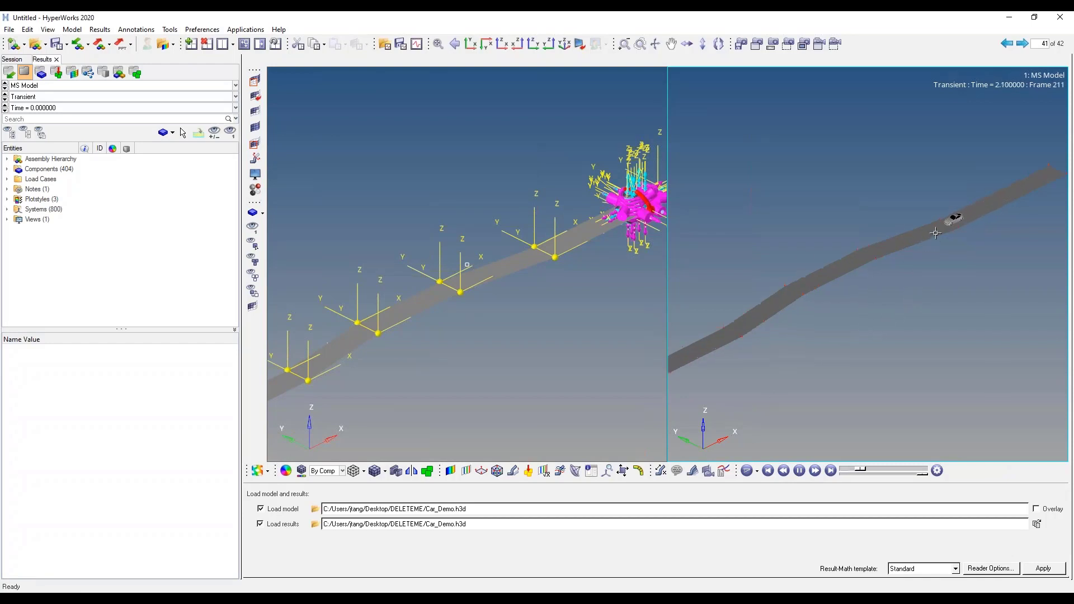
{"action": "scroll", "coordinate": [882, 240], "scroll_direction": "up", "scroll_amount": 3}
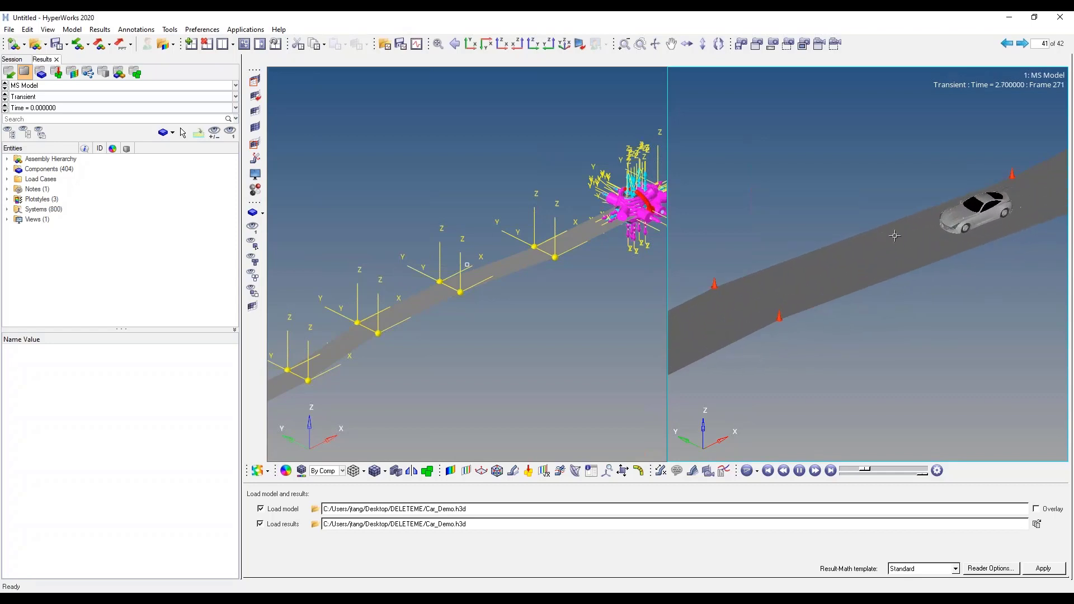
{"action": "right_click_drag", "start_coordinate": [795, 312], "coordinate": [875, 291], "text": "ctrl"}
{"action": "scroll", "coordinate": [859, 316], "scroll_direction": "down", "scroll_amount": 3}
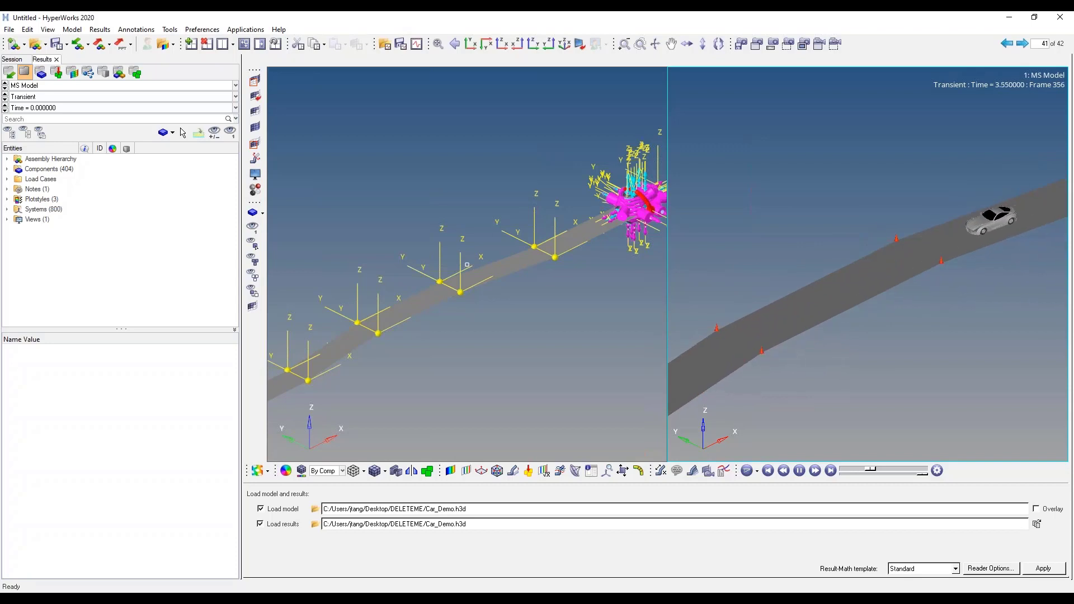
{"action": "scroll", "coordinate": [912, 252], "scroll_direction": "up", "scroll_amount": 5}
{"action": "scroll", "coordinate": [833, 278], "scroll_direction": "up", "scroll_amount": 1}
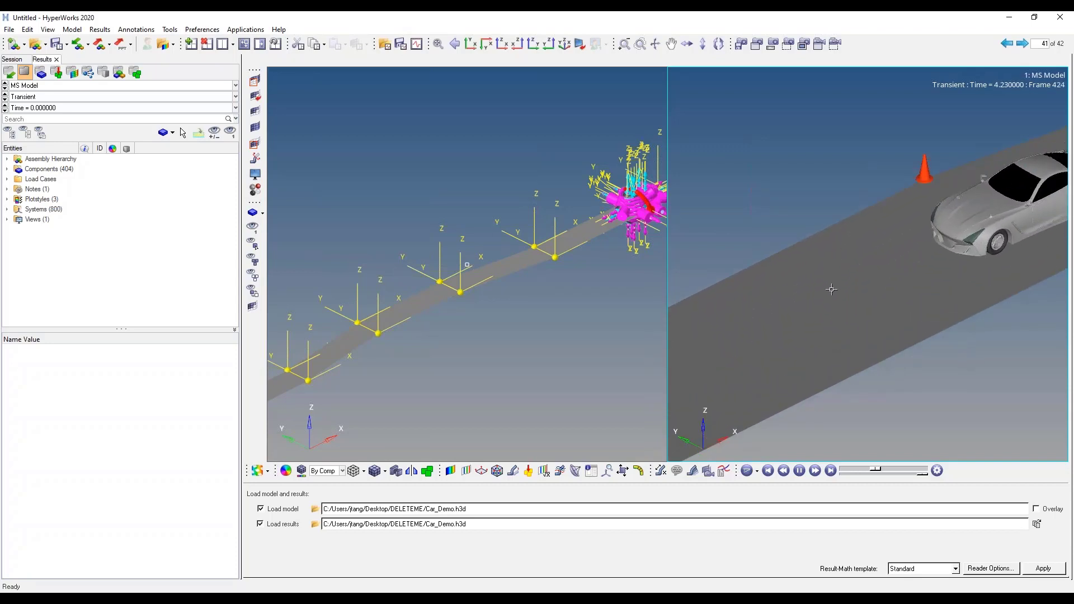
{"action": "right_click_drag", "start_coordinate": [799, 329], "coordinate": [894, 288], "text": "ctrl"}
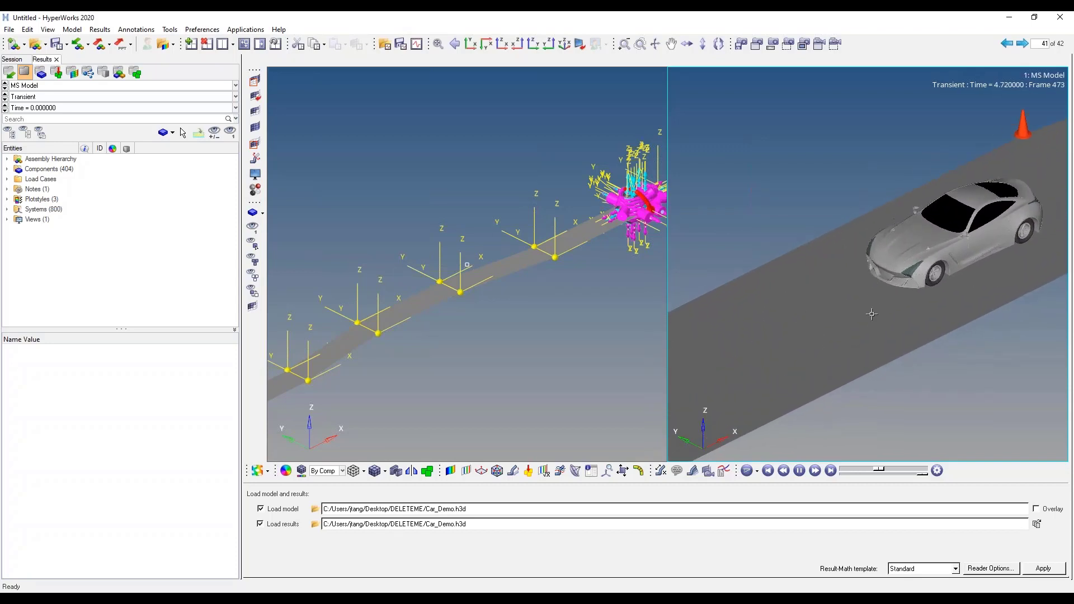
{"action": "scroll", "coordinate": [871, 311], "scroll_direction": "down", "scroll_amount": 3}
{"action": "right_click_drag", "start_coordinate": [811, 316], "coordinate": [894, 281], "text": "ctrl"}
{"action": "scroll", "coordinate": [833, 314], "scroll_direction": "down", "scroll_amount": 1}
{"action": "right_click_drag", "start_coordinate": [821, 321], "coordinate": [898, 266], "text": "ctrl"}
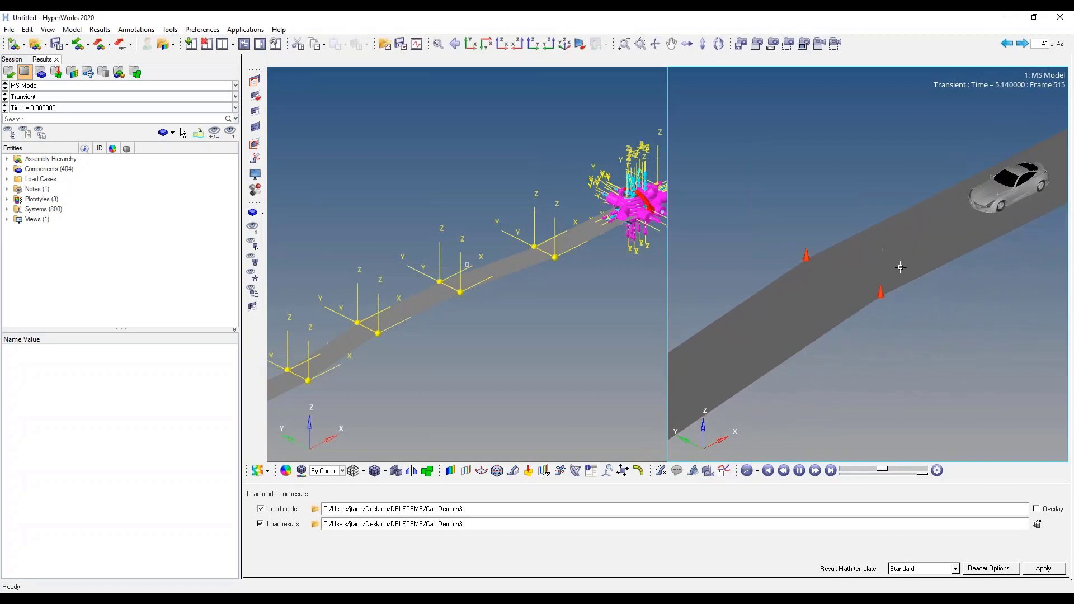
{"action": "scroll", "coordinate": [898, 266], "scroll_direction": "down", "scroll_amount": 3}
{"action": "right_click_drag", "start_coordinate": [841, 296], "coordinate": [945, 265], "text": "ctrl"}
{"action": "scroll", "coordinate": [910, 266], "scroll_direction": "down", "scroll_amount": 1}
{"action": "scroll", "coordinate": [945, 265], "scroll_direction": "down", "scroll_amount": 2}
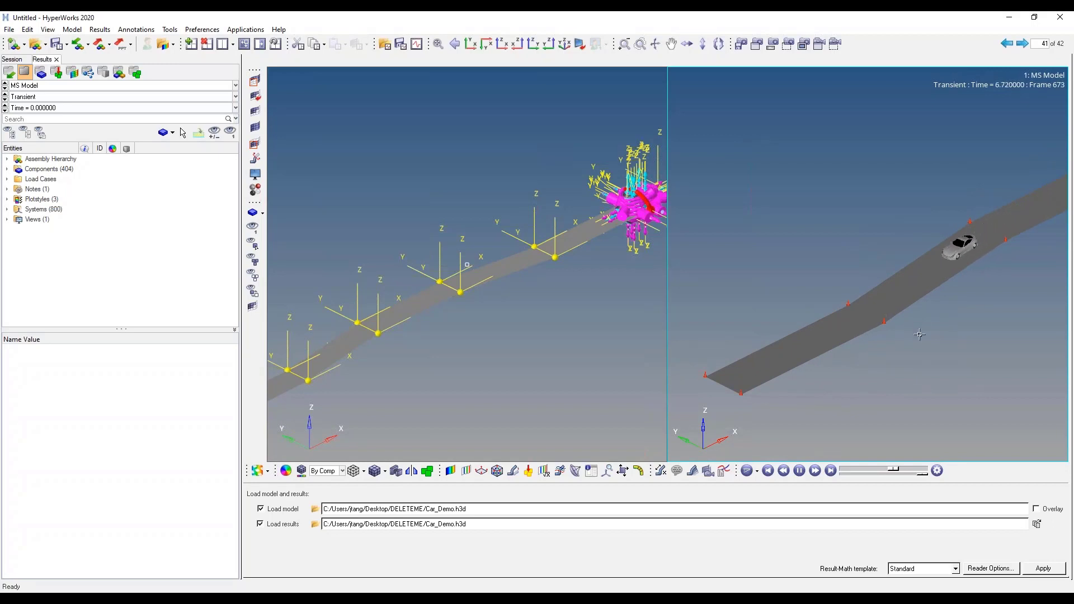
Set the animation's frame increment to 5 and view the playback along the whole road.
{"action": "left_click", "coordinate": [936, 470]}
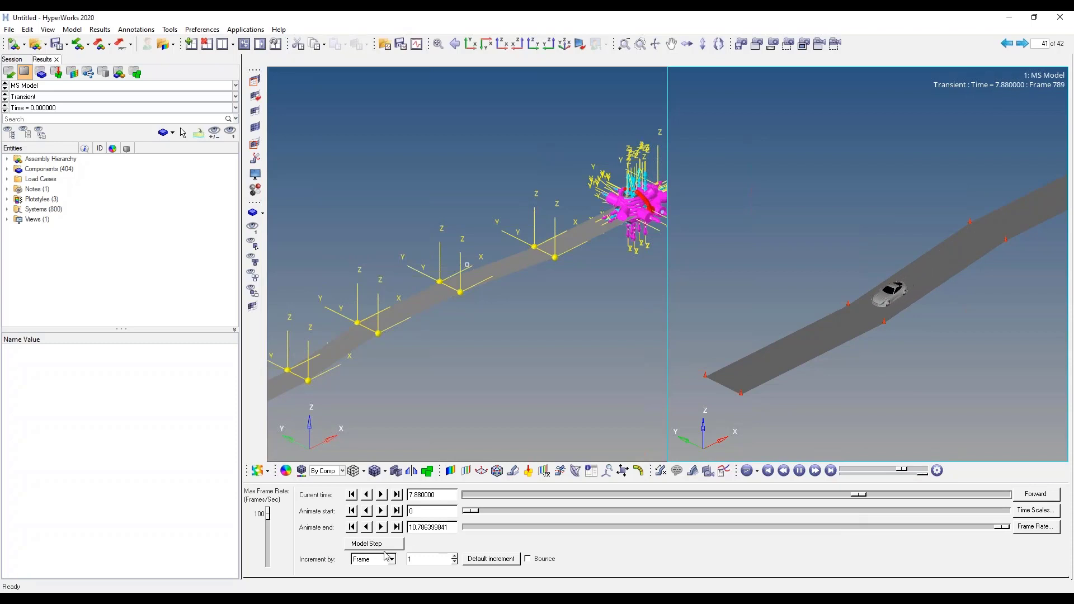
{"action": "left_click", "coordinate": [454, 556]}
{"action": "left_click", "coordinate": [454, 556]}
{"action": "left_click", "coordinate": [454, 556]}
{"action": "left_click", "coordinate": [454, 556]}
{"action": "right_click_drag", "start_coordinate": [985, 269], "coordinate": [819, 328], "text": "ctrl"}
{"action": "scroll", "coordinate": [755, 326], "scroll_direction": "down", "scroll_amount": 5, "text": "ctrl"}
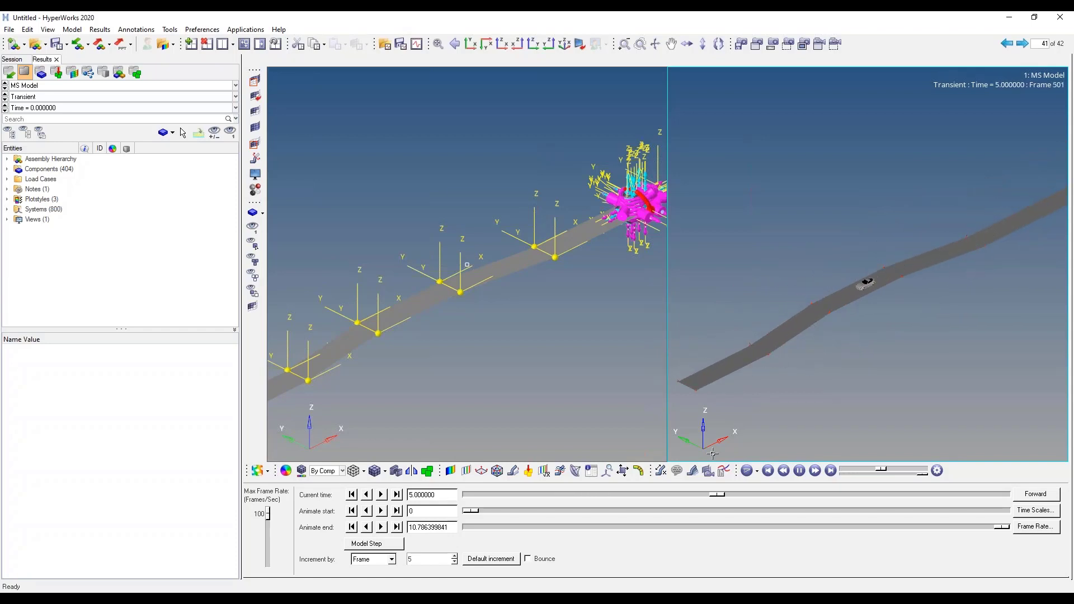
Pause the animation and hide the car's body panels and windows to expose the suspension, steering and powertrain.
{"action": "scroll", "coordinate": [802, 303], "scroll_direction": "up", "scroll_amount": 4, "text": "ctrl"}
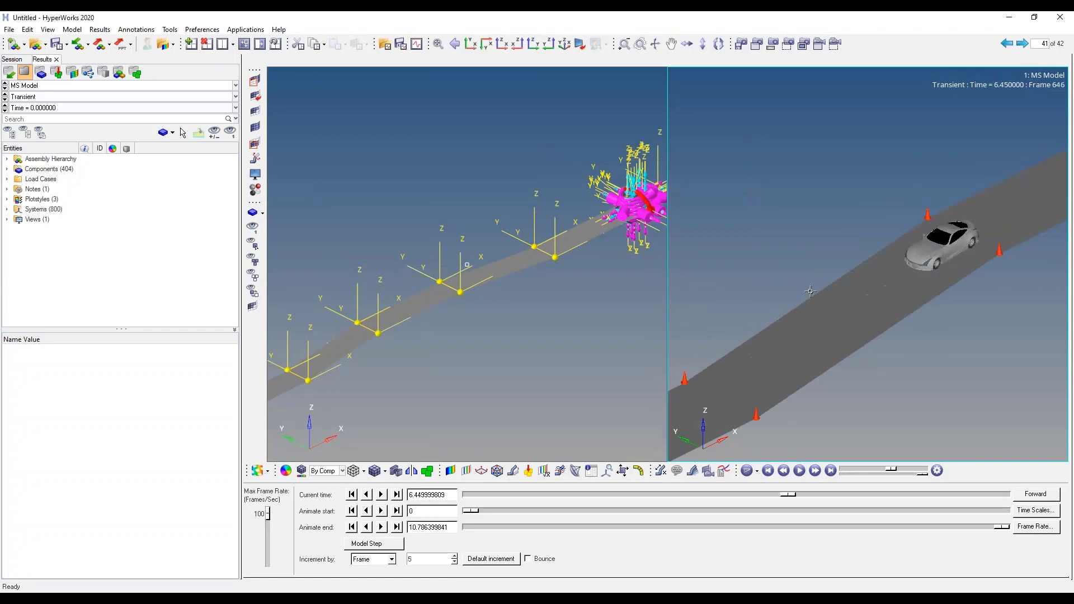
{"action": "scroll", "coordinate": [938, 200], "scroll_direction": "up", "scroll_amount": 2, "text": "ctrl"}
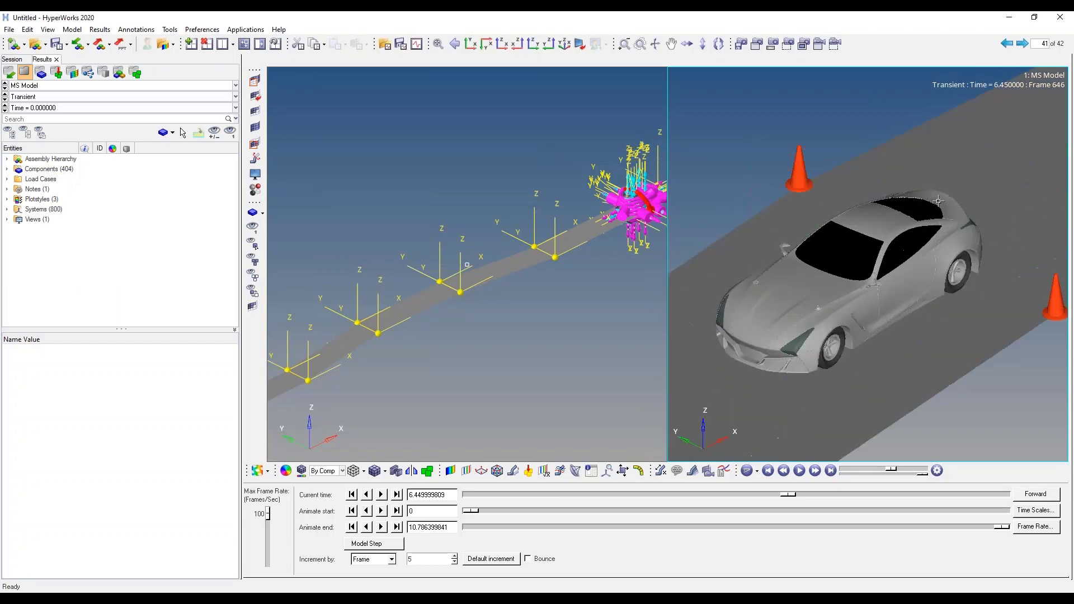
{"action": "right_click_drag", "start_coordinate": [856, 266], "coordinate": [905, 258], "text": "ctrl"}
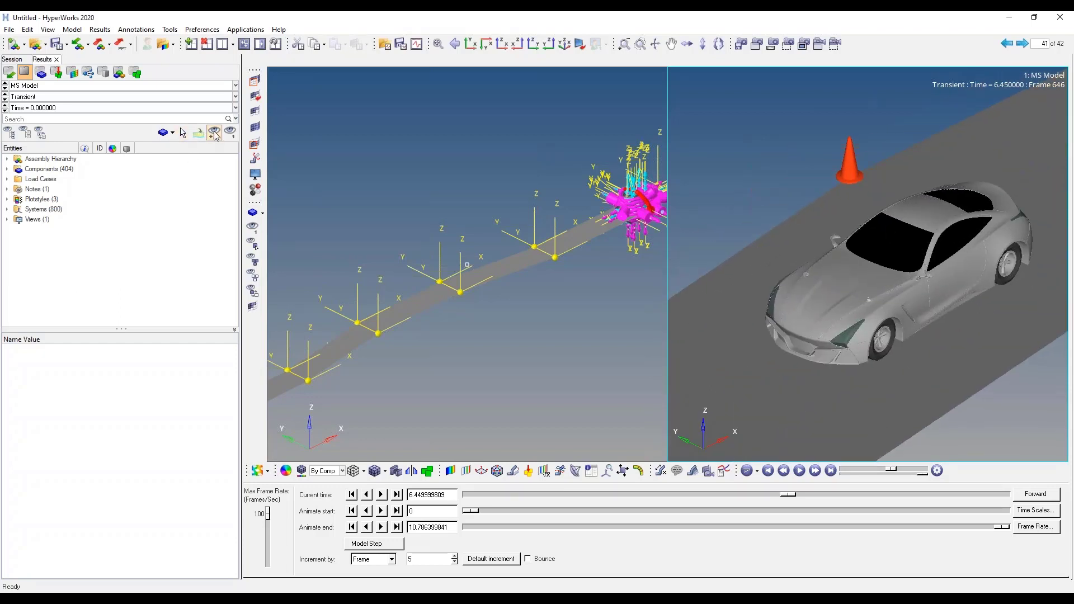
{"action": "right_click", "coordinate": [855, 287]}
{"action": "right_click", "coordinate": [881, 247]}
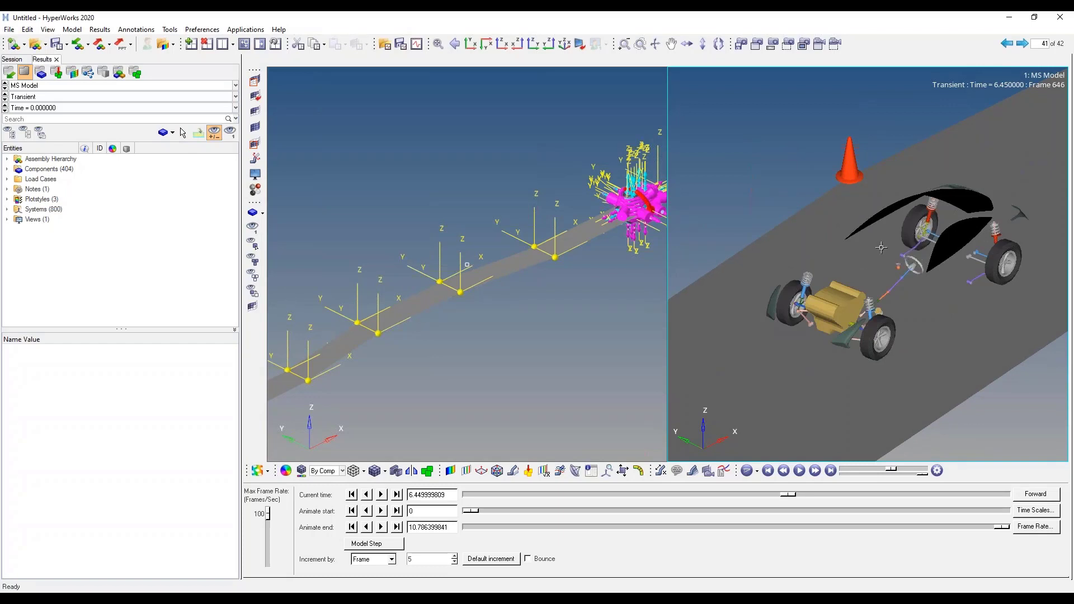
{"action": "right_click", "coordinate": [938, 249]}
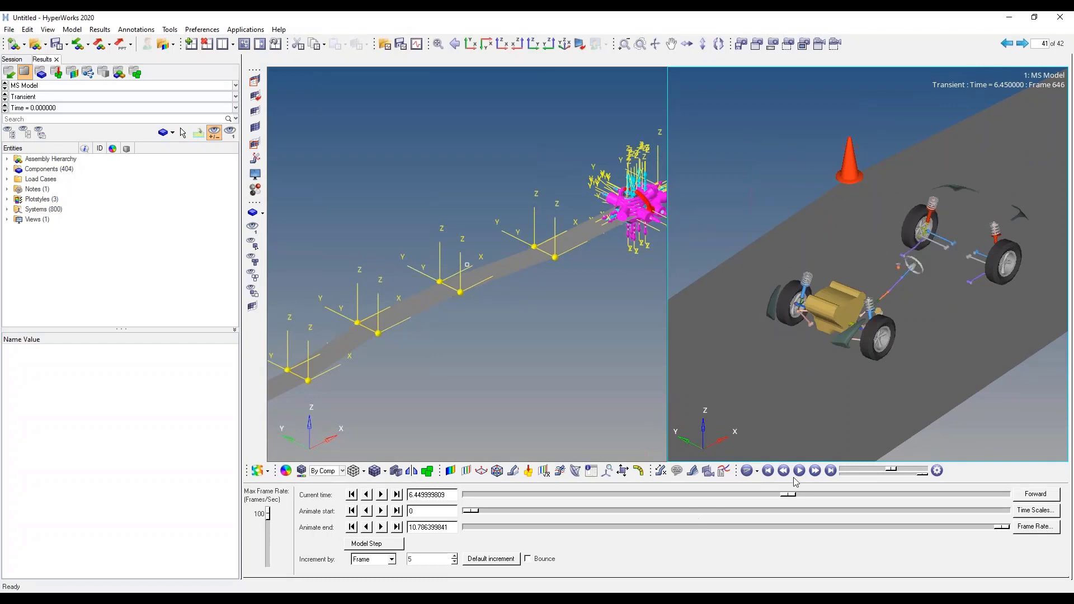
Set the frame increment to 1 and resume the animation, keeping the exposed suspension and steering in view.
{"action": "right_click_drag", "start_coordinate": [795, 377], "coordinate": [835, 332], "text": "ctrl"}
{"action": "scroll", "coordinate": [827, 345], "scroll_direction": "down", "scroll_amount": 8, "text": "ctrl"}
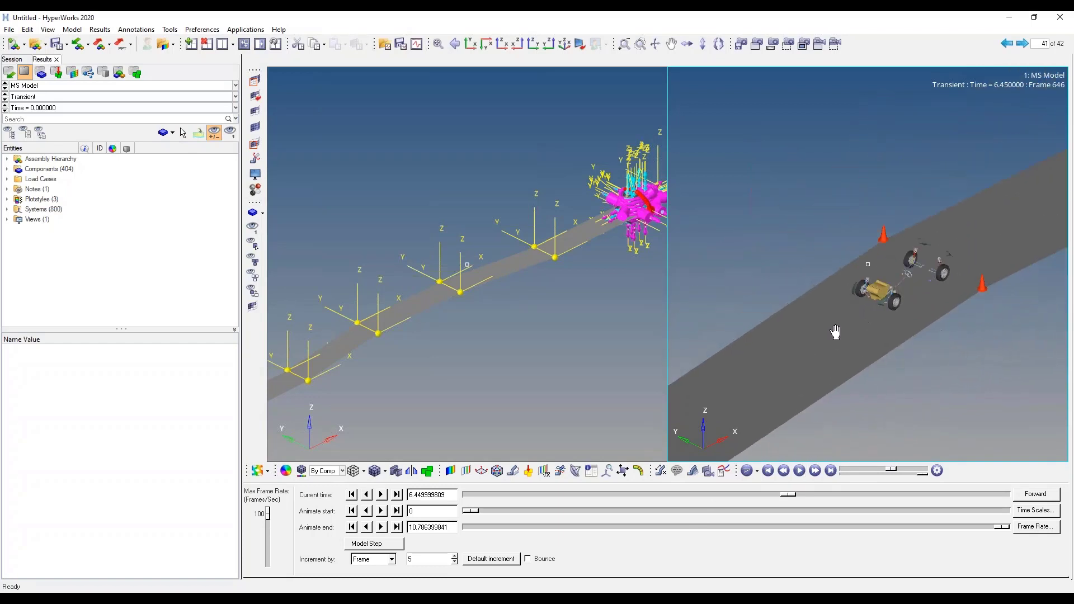
{"action": "scroll", "coordinate": [835, 332], "scroll_direction": "up", "scroll_amount": 5, "text": "ctrl"}
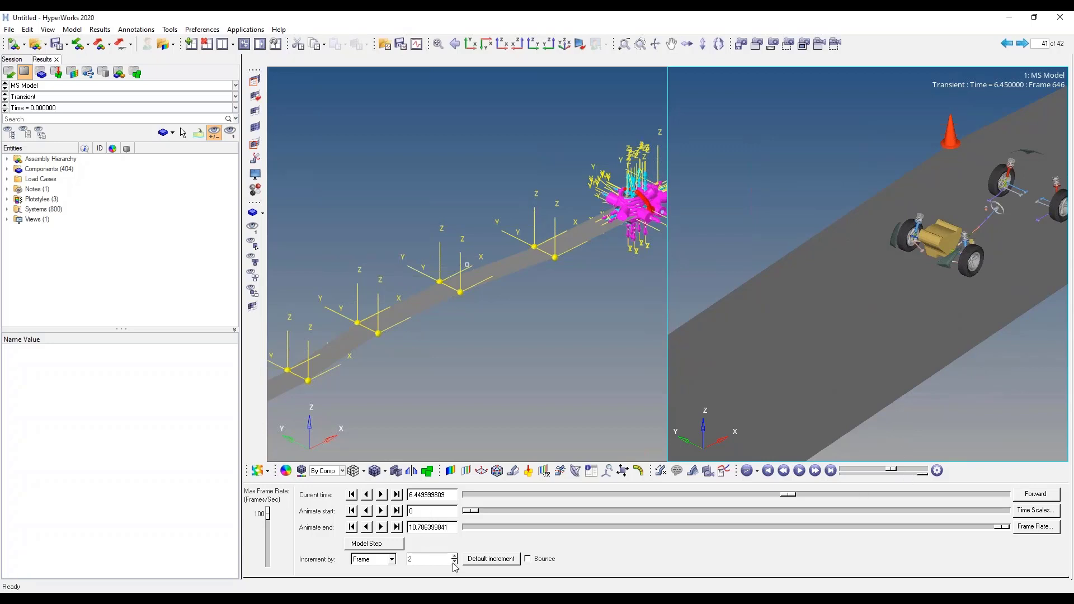
{"action": "left_click", "coordinate": [798, 471]}
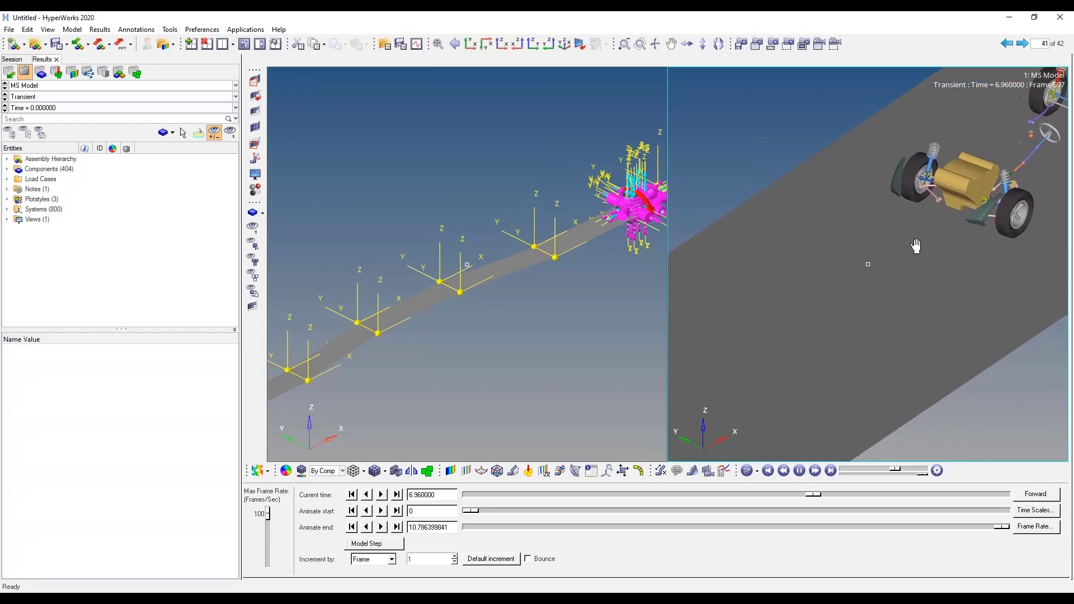
{"action": "right_click_drag", "start_coordinate": [785, 332], "coordinate": [924, 220], "text": "ctrl"}
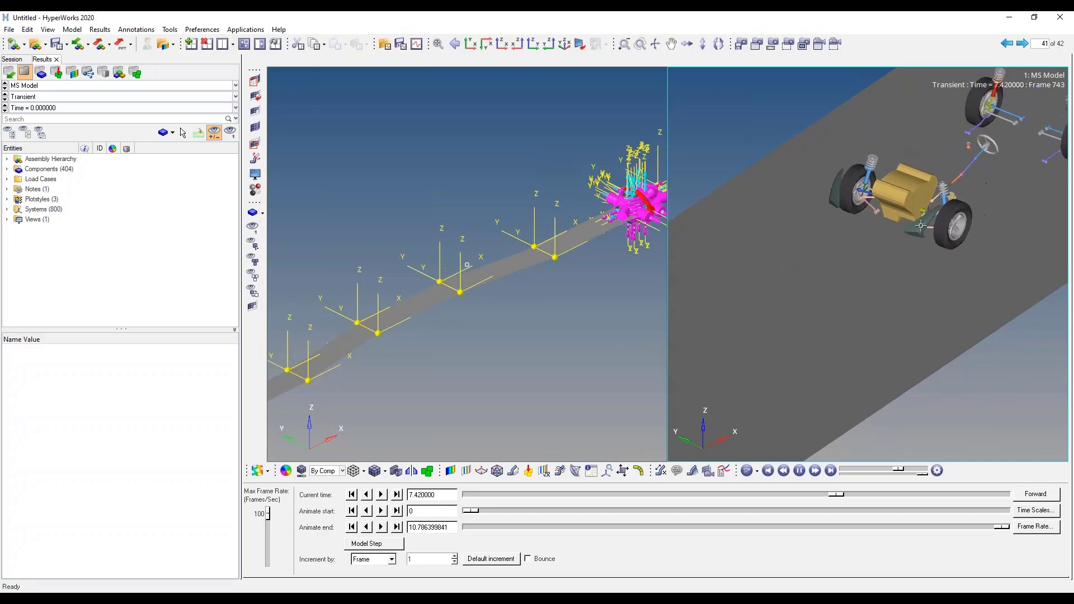
Lower the maximum frame rate to 10 frames per second, play the animation, and pause it to view the full lane change road.
{"action": "left_click", "coordinate": [799, 471]}
{"action": "left_click_drag", "start_coordinate": [920, 475], "coordinate": [852, 475]}
{"action": "left_click", "coordinate": [799, 471]}
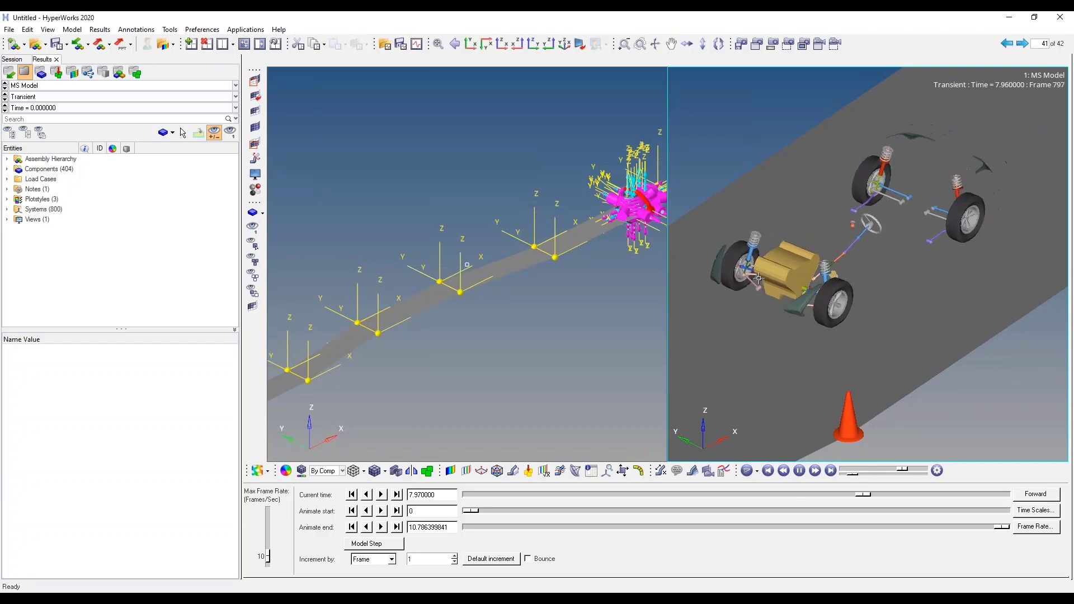
{"action": "left_click", "coordinate": [799, 471]}
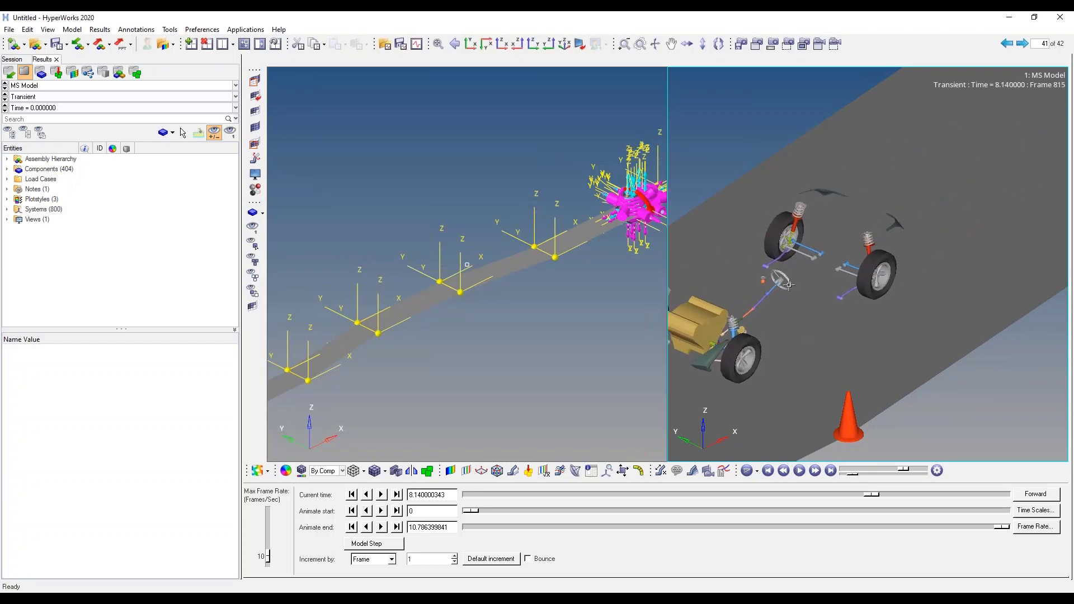
{"action": "scroll", "coordinate": [889, 266], "scroll_direction": "down", "scroll_amount": 3}
{"action": "scroll", "coordinate": [889, 267], "scroll_direction": "down", "scroll_amount": 5}
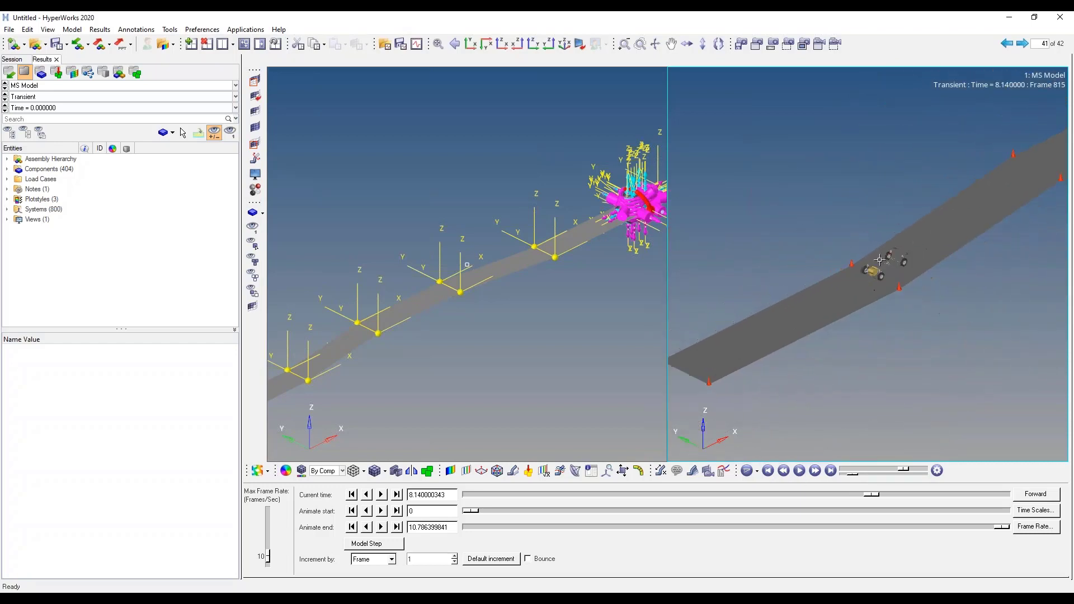
{"action": "scroll", "coordinate": [916, 244], "scroll_direction": "down", "scroll_amount": 1}
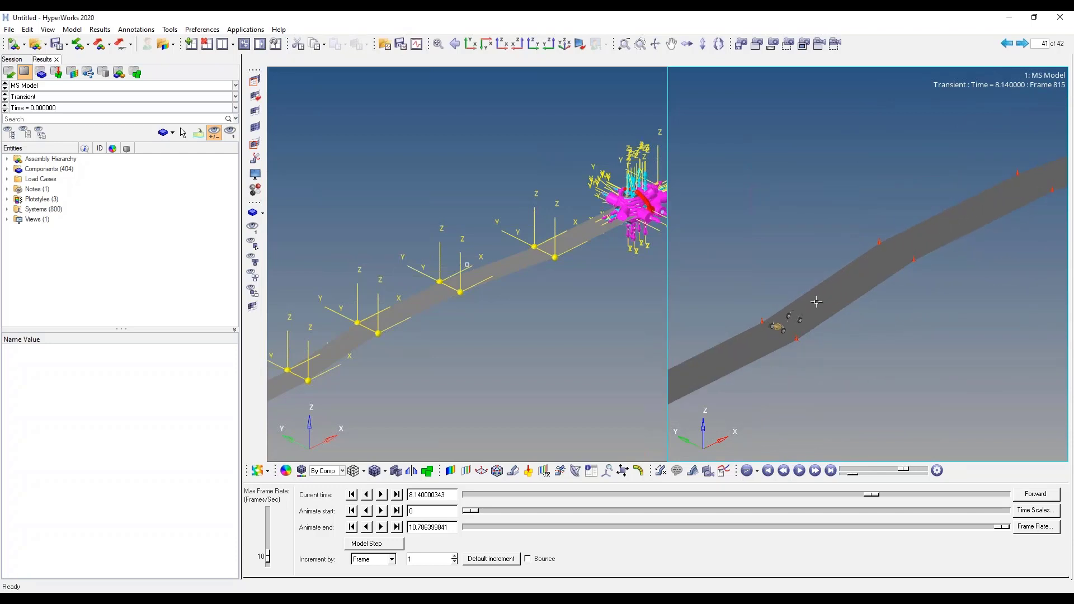
{"action": "scroll", "coordinate": [816, 302], "scroll_direction": "down", "scroll_amount": 3}
{"action": "right_click_drag", "start_coordinate": [927, 236], "coordinate": [915, 245], "text": "ctrl"}
{"action": "scroll", "coordinate": [987, 200], "scroll_direction": "up", "scroll_amount": 2}
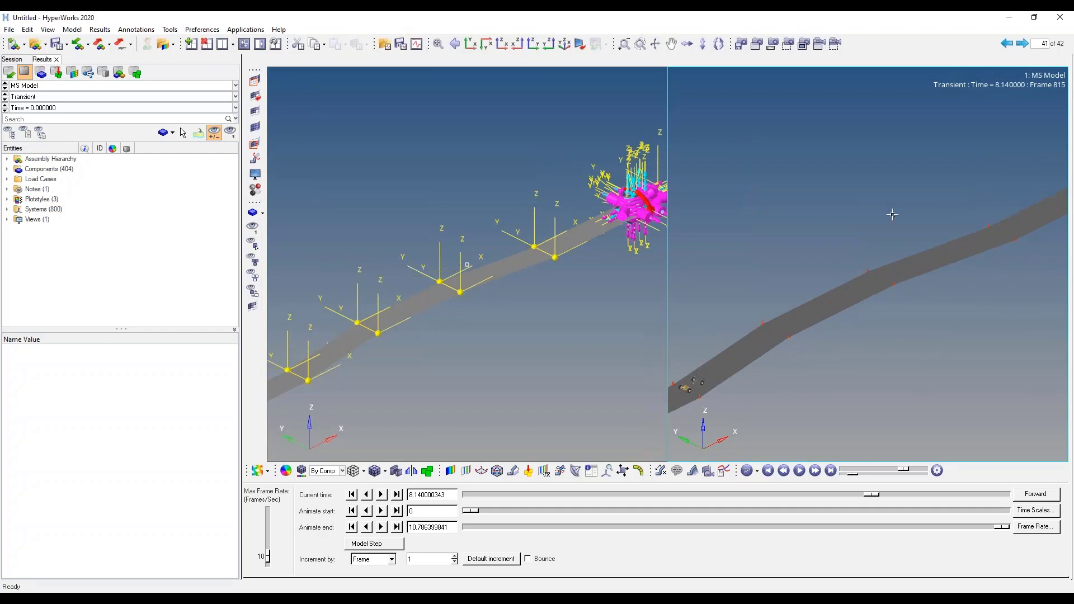
Switch to the motorcycle model's page and add a leaning-vehicle event of type JTurn with its default label.
{"action": "left_click", "coordinate": [1023, 44]}
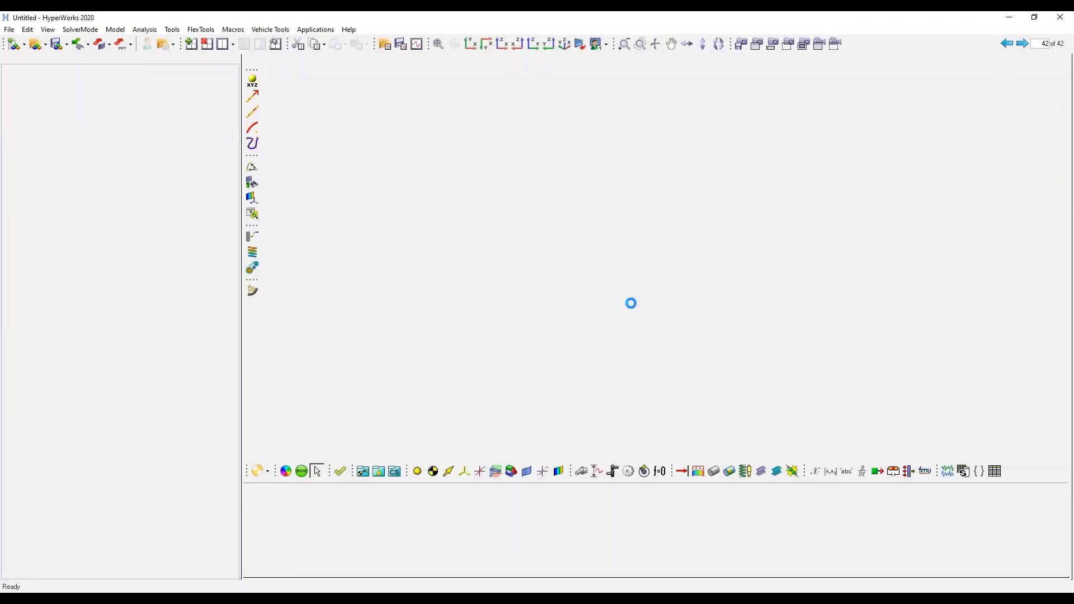
{"action": "right_click_drag", "start_coordinate": [571, 321], "coordinate": [606, 258], "text": "ctrl"}
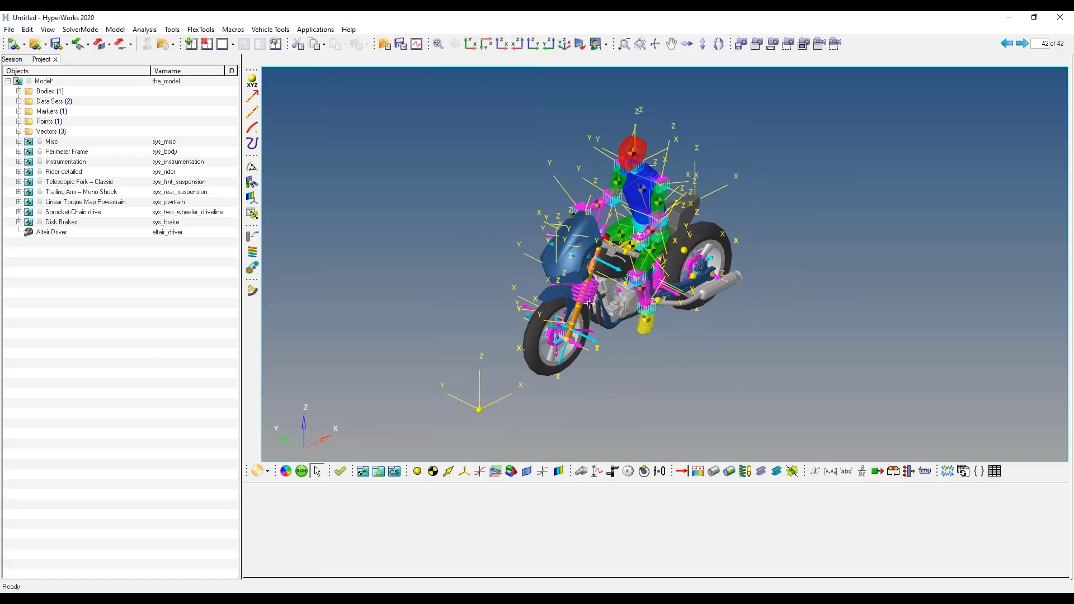
{"action": "left_click", "coordinate": [145, 29]}
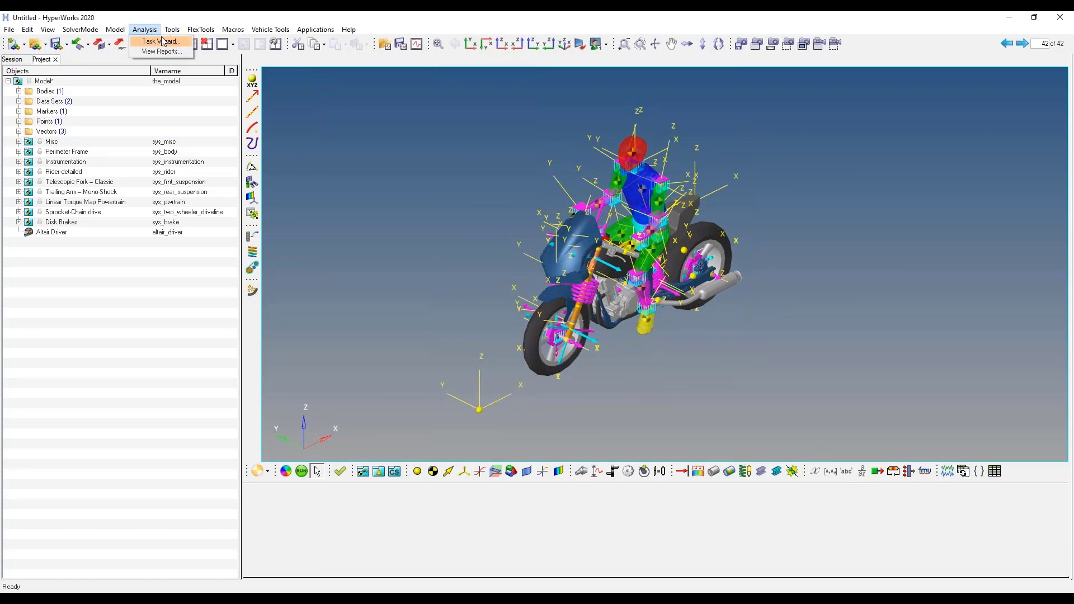
{"action": "left_click", "coordinate": [157, 52]}
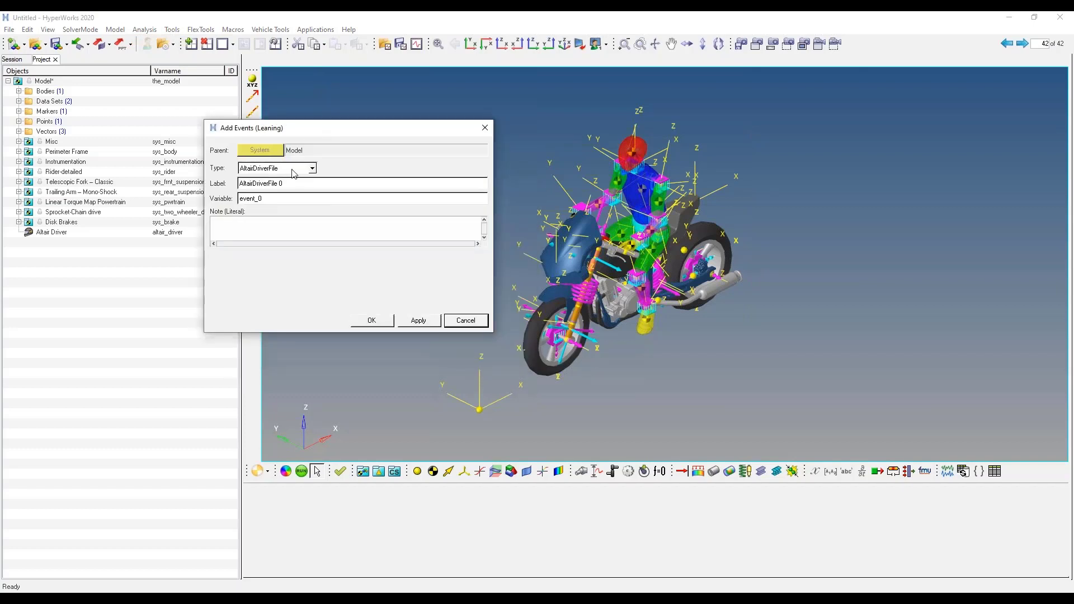
{"action": "left_click", "coordinate": [311, 169]}
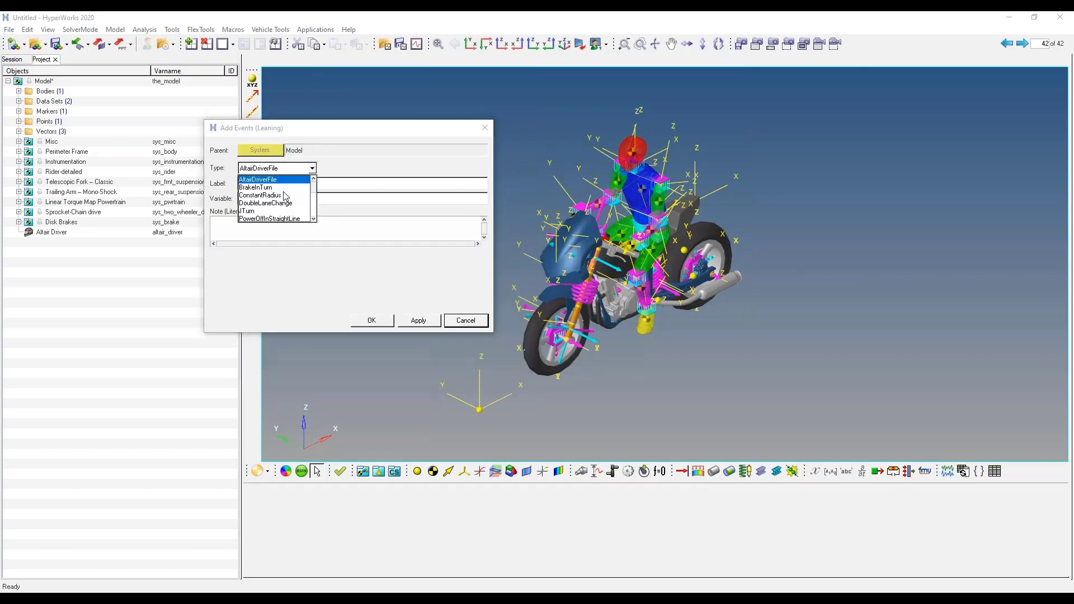
{"action": "scroll", "coordinate": [268, 216], "scroll_direction": "down", "scroll_amount": 2}
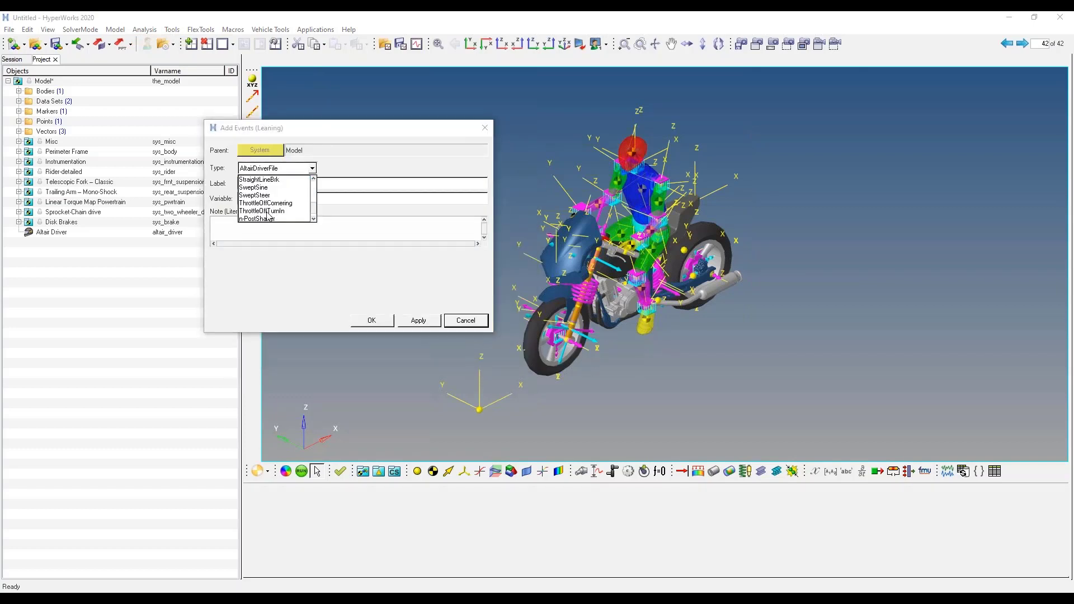
{"action": "left_click", "coordinate": [260, 179]}
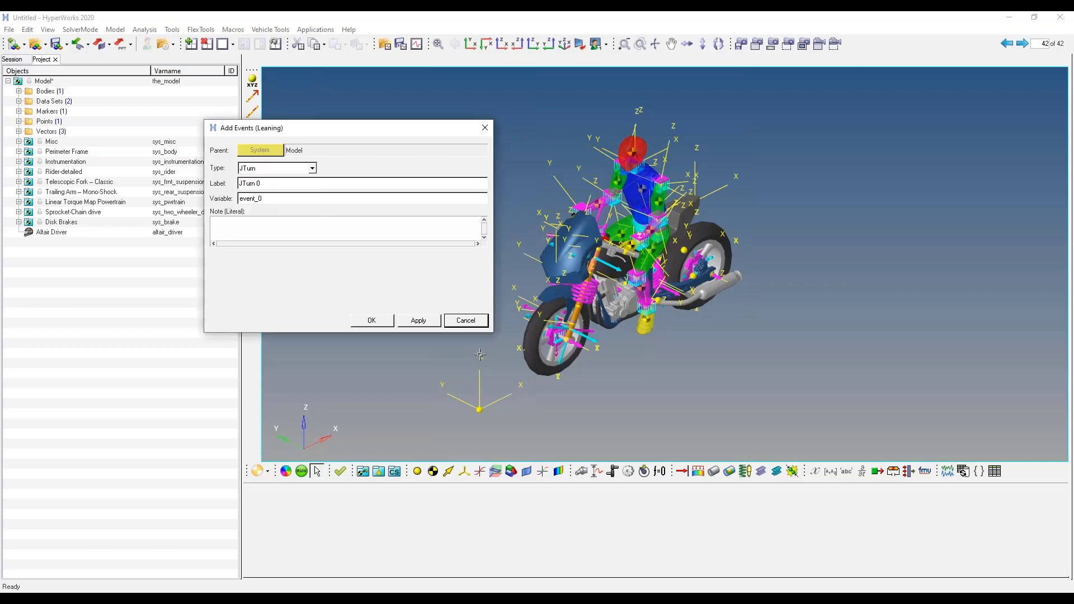
{"action": "left_click", "coordinate": [372, 320]}
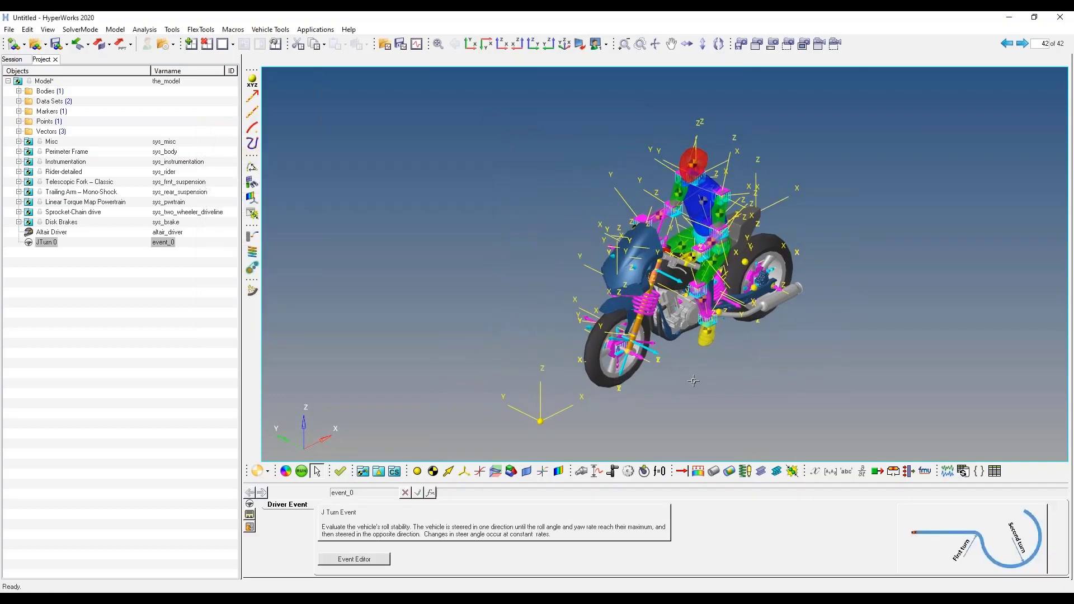
Review the J-turn event's parameters, then save the motorcycle model for solving as Bike_JTURN and run the JTurn 0 analysis in MotionSolve.
{"action": "left_click", "coordinate": [355, 560]}
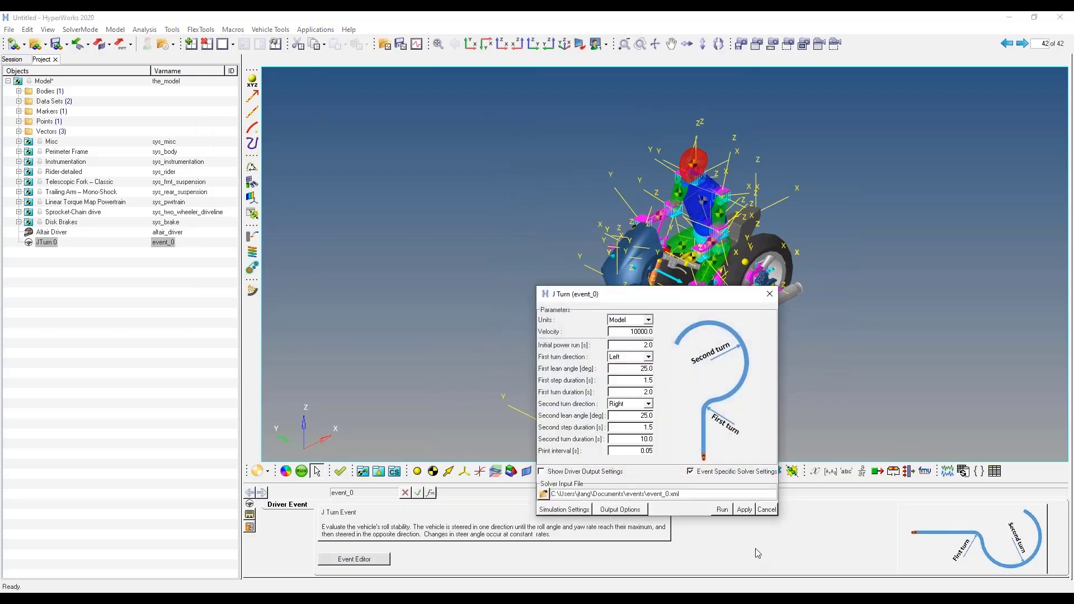
{"action": "left_click", "coordinate": [765, 510]}
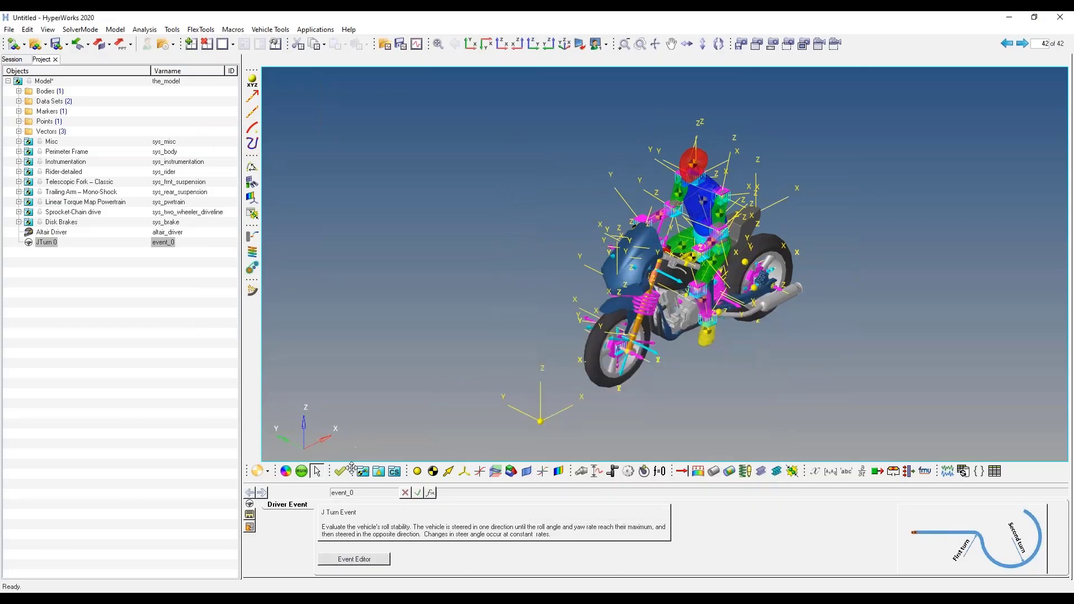
{"action": "left_click", "coordinate": [301, 471]}
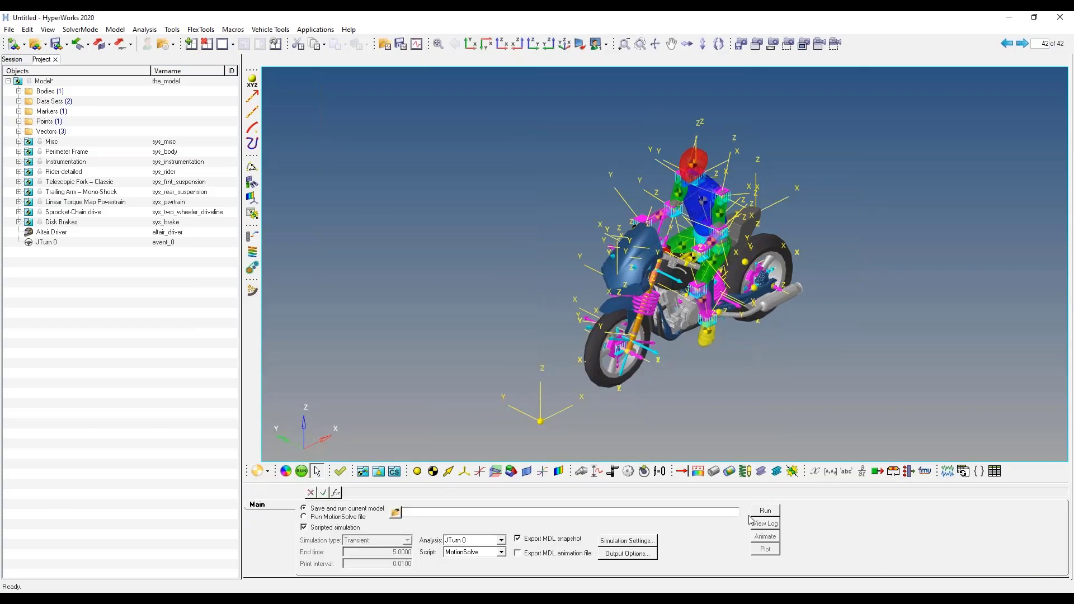
{"action": "left_click", "coordinate": [396, 513]}
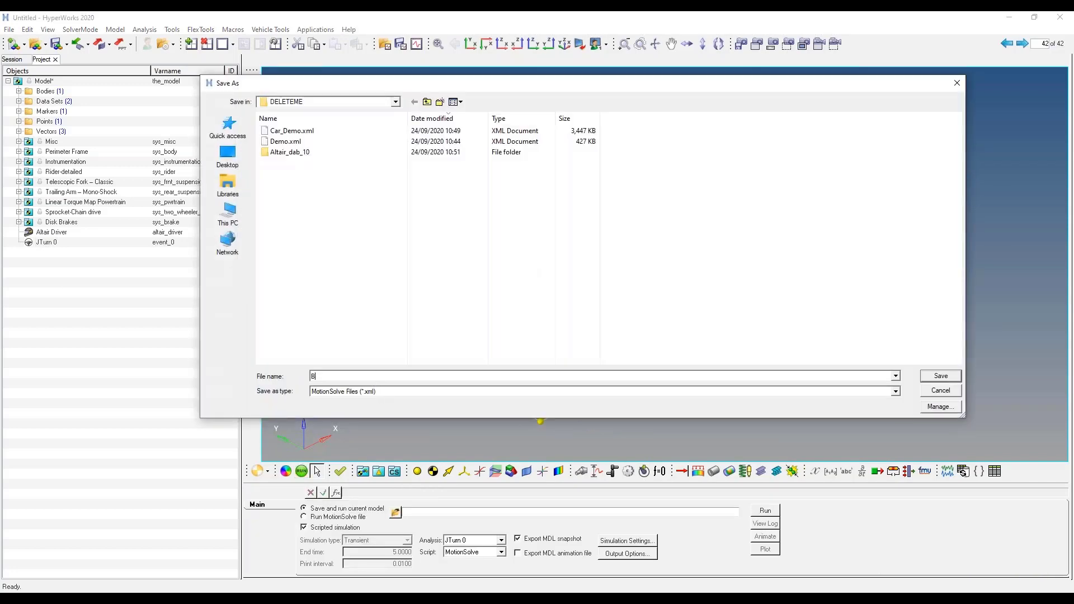
{"action": "type", "text": "Bike_JTURN"}
{"action": "key", "text": "Return"}
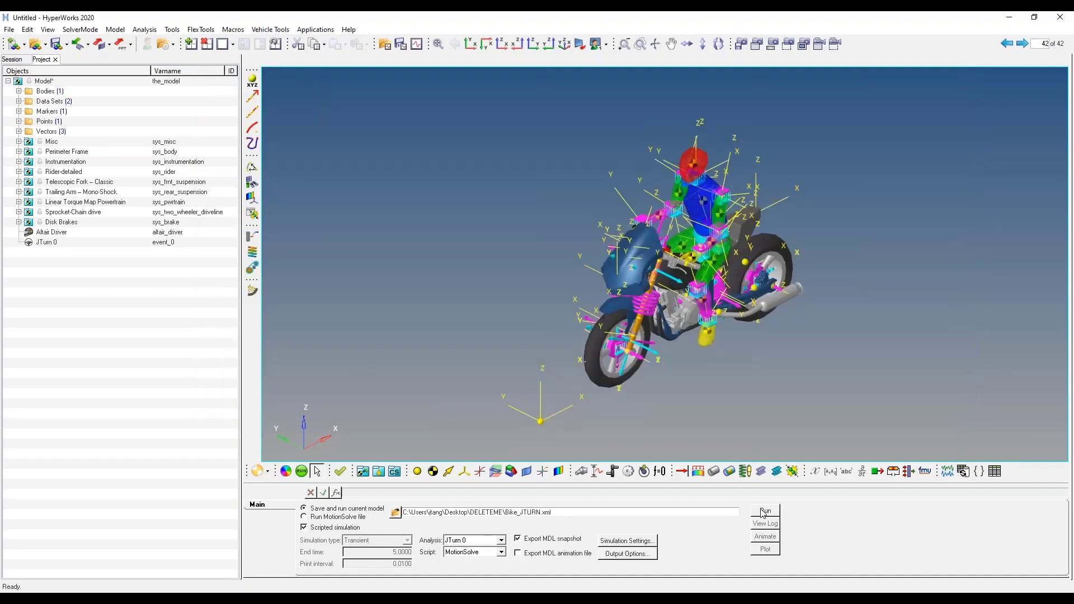
{"action": "left_click", "coordinate": [764, 511]}
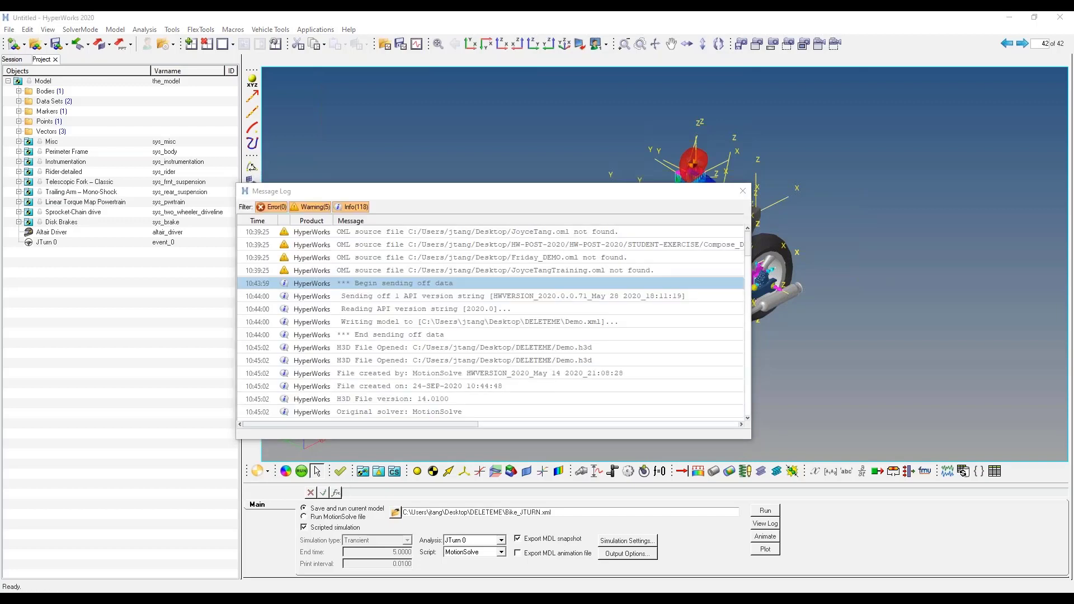
{"action": "left_click_drag", "start_coordinate": [588, 183], "coordinate": [493, 180]}
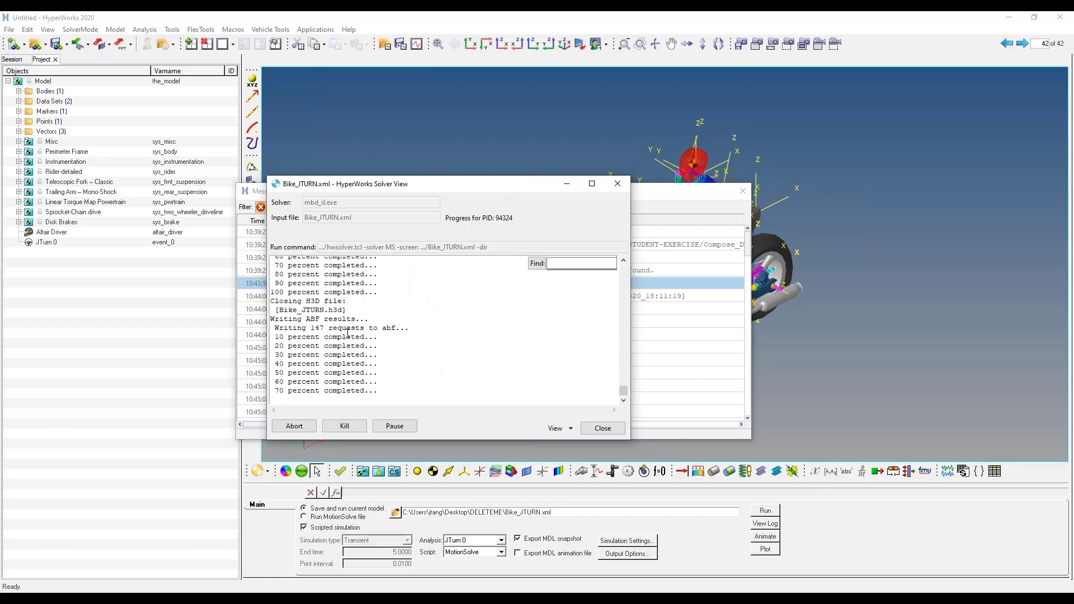
Load the J-turn run's animation results beside the motorcycle model, start playback and pause it.
{"action": "left_click", "coordinate": [770, 536]}
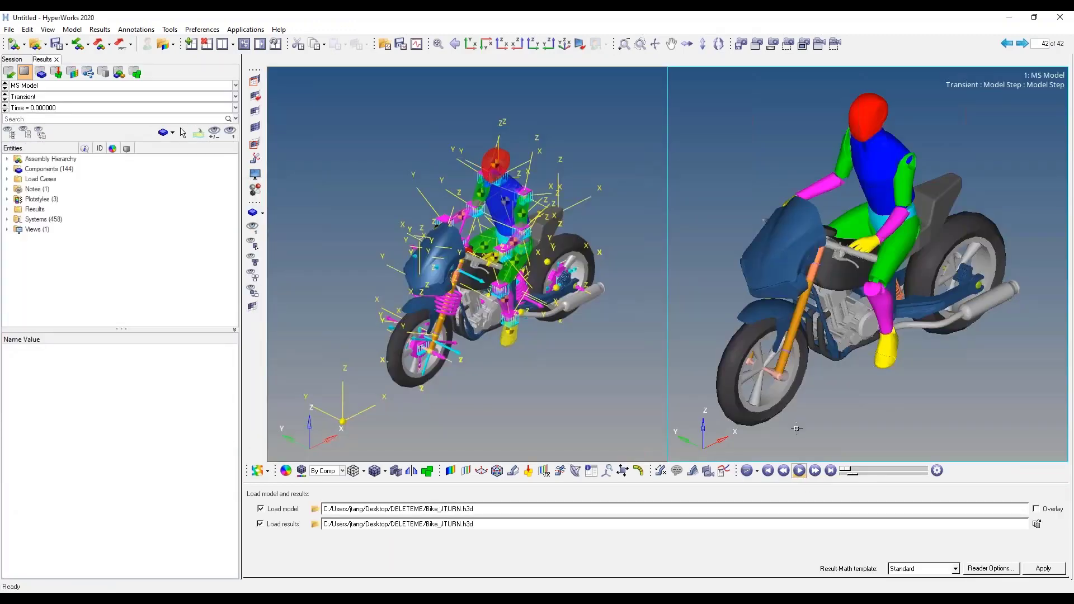
{"action": "left_click", "coordinate": [799, 470]}
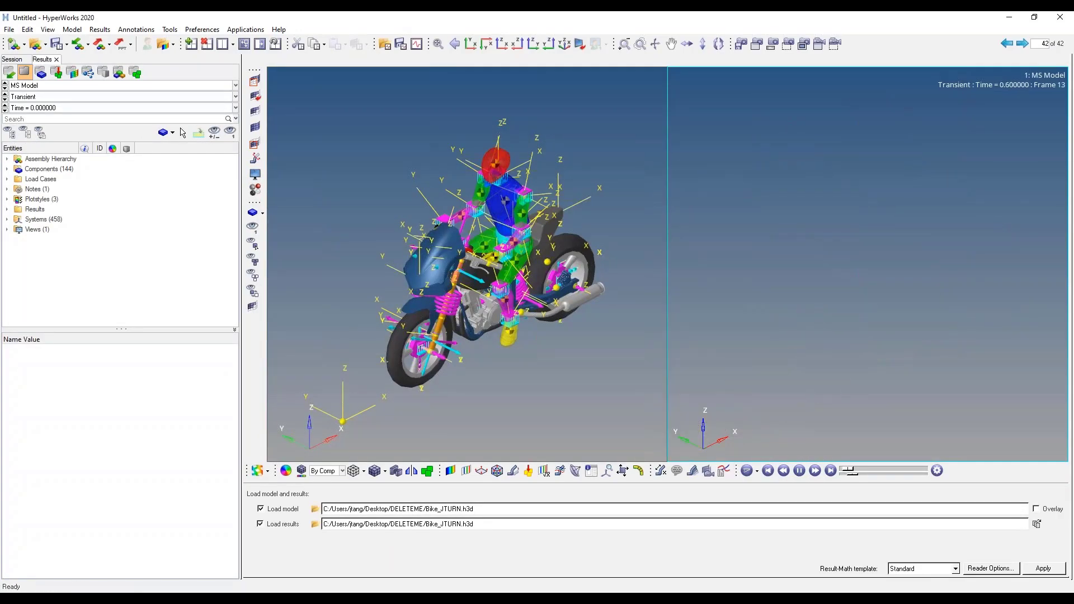
{"action": "left_click", "coordinate": [799, 470]}
Play the J-turn animation with a wide area around the motorcycle in view, and pause it.
{"action": "key", "text": "f"}
{"action": "scroll", "coordinate": [844, 366], "scroll_direction": "down", "scroll_amount": 7}
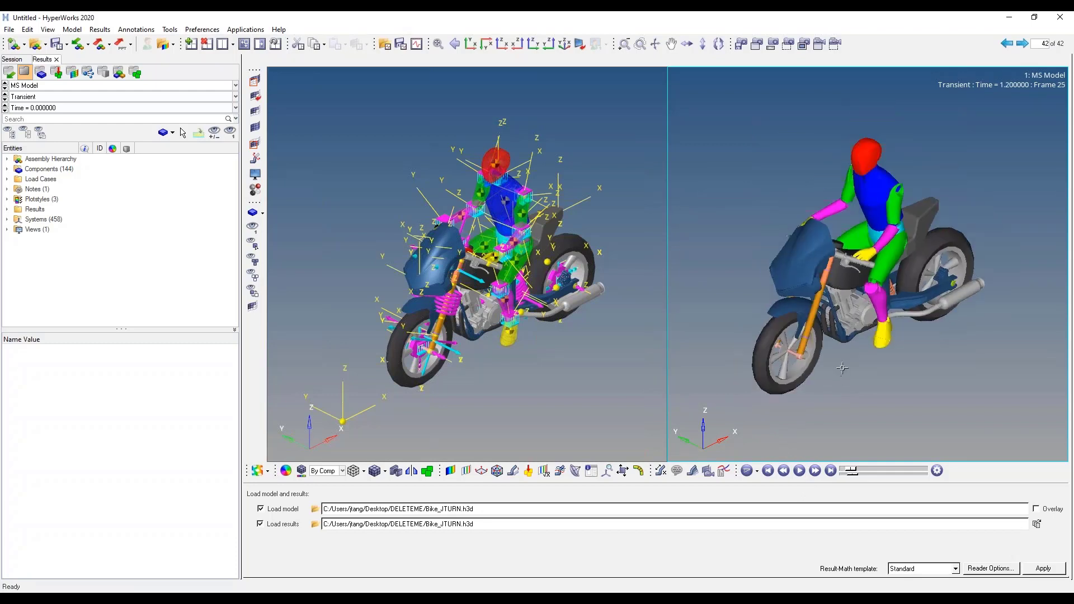
{"action": "right_click_drag", "start_coordinate": [840, 316], "coordinate": [884, 271], "text": "ctrl"}
{"action": "scroll", "coordinate": [871, 245], "scroll_direction": "down", "scroll_amount": 8}
{"action": "scroll", "coordinate": [853, 274], "scroll_direction": "down", "scroll_amount": 2}
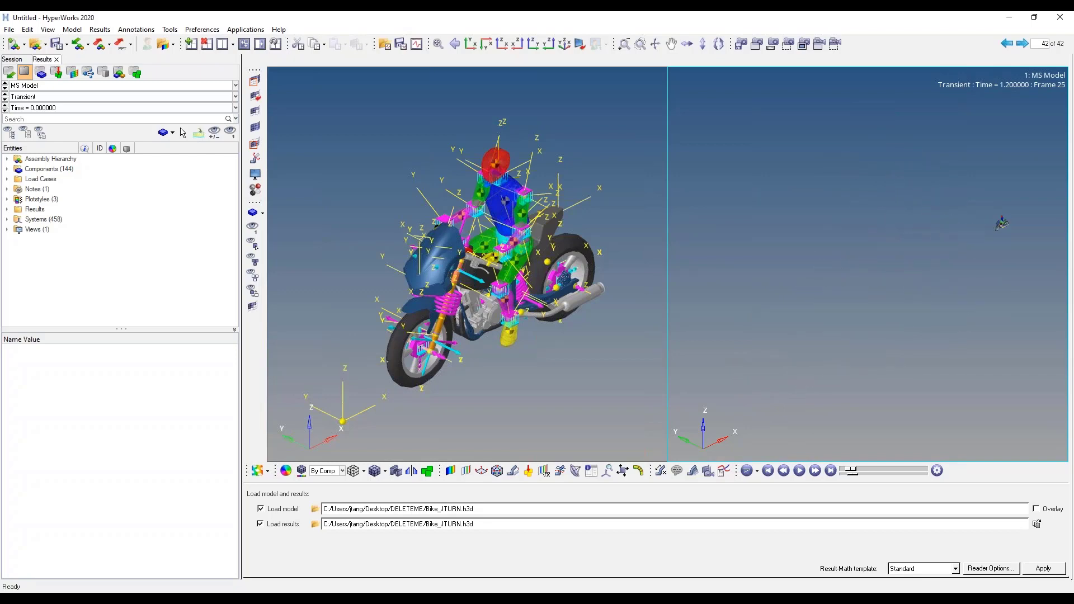
{"action": "left_click", "coordinate": [799, 471]}
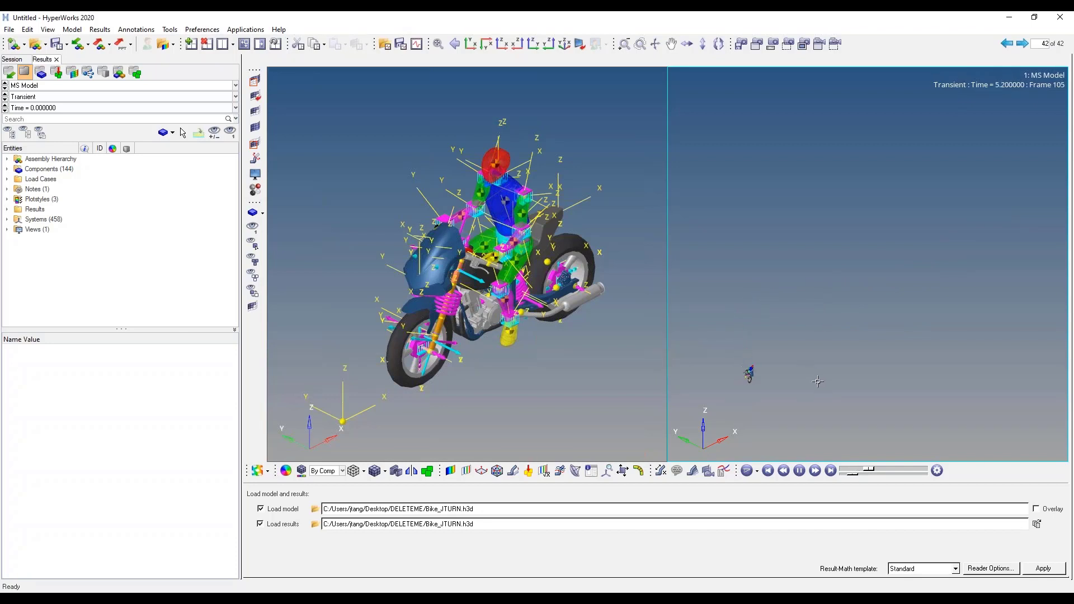
{"action": "left_click", "coordinate": [799, 471]}
Return to the motorcycle model, view the list of available analysis reports, and close it without loading any.
{"action": "left_click", "coordinate": [366, 121]}
{"action": "left_click", "coordinate": [148, 31]}
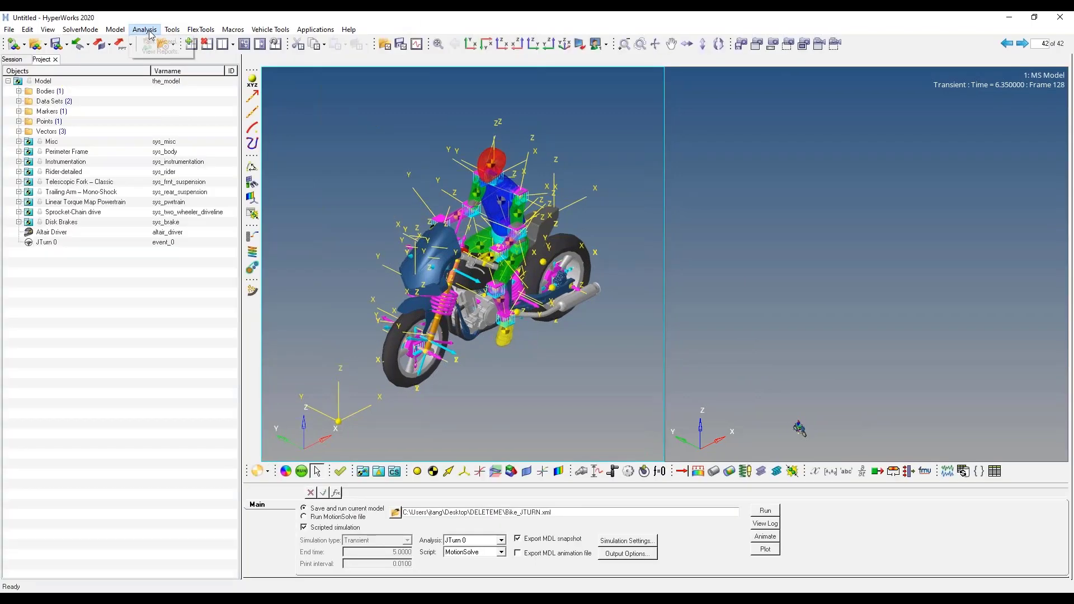
{"action": "left_click", "coordinate": [150, 43]}
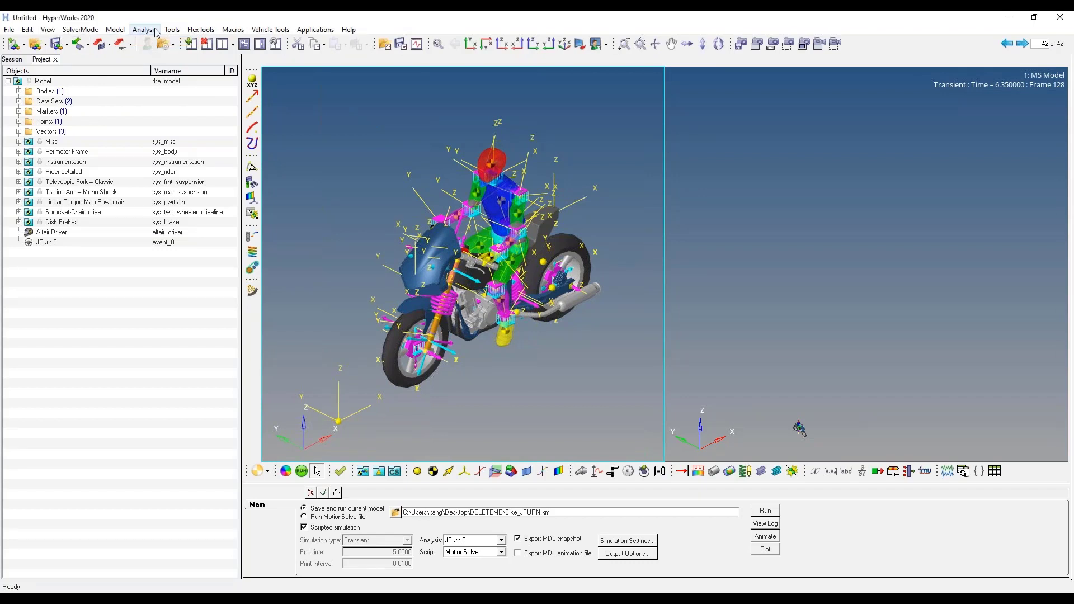
{"action": "left_click", "coordinate": [175, 31]}
{"action": "mouse_move", "coordinate": [144, 29]}
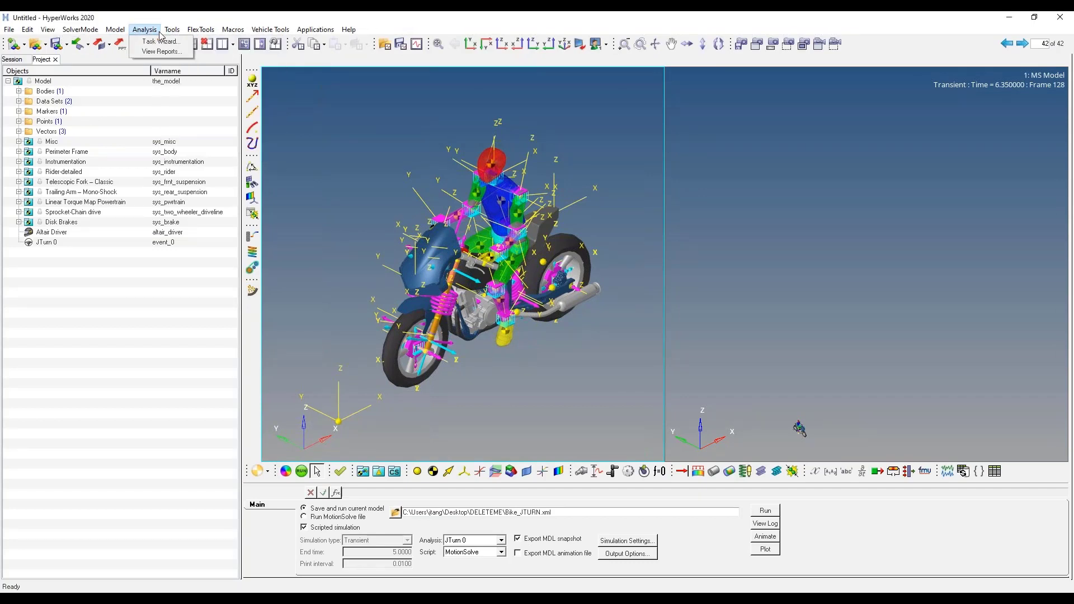
{"action": "left_click", "coordinate": [143, 49]}
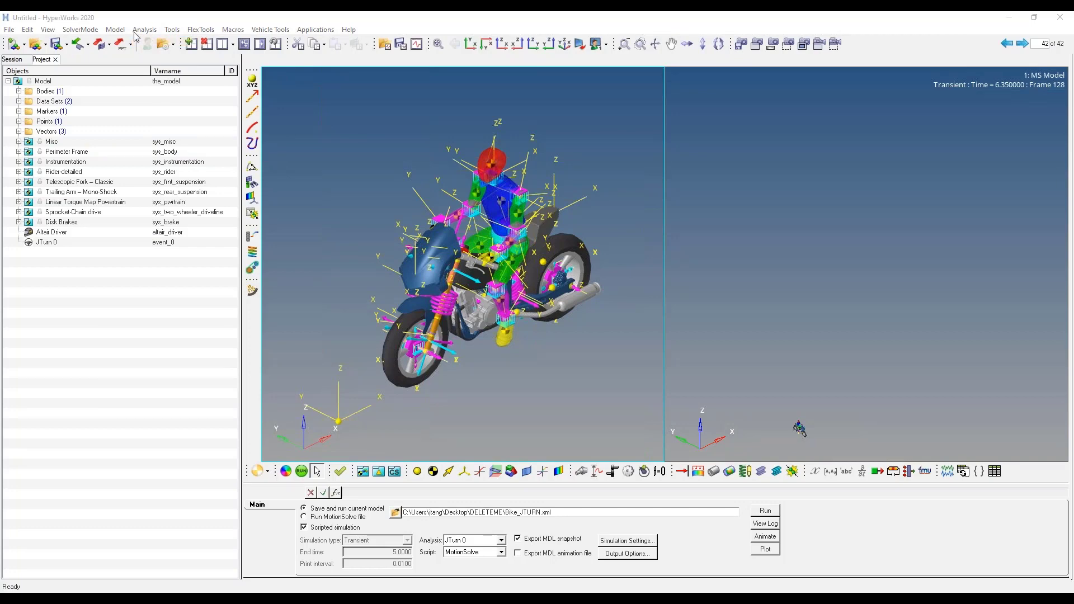
{"action": "left_click", "coordinate": [145, 30]}
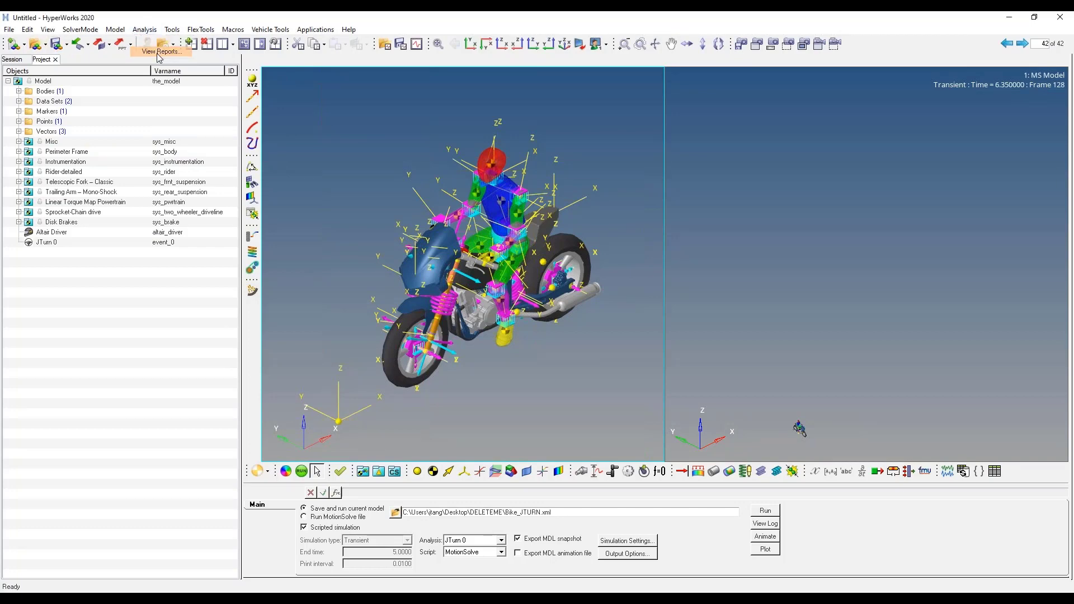
{"action": "left_click", "coordinate": [158, 52]}
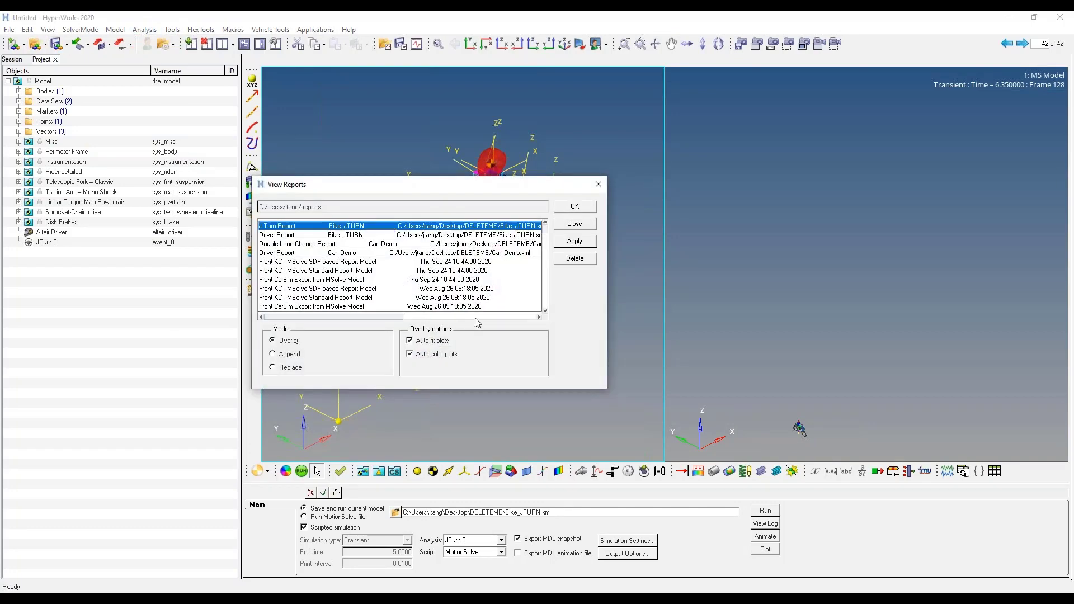
{"action": "left_click", "coordinate": [597, 184]}
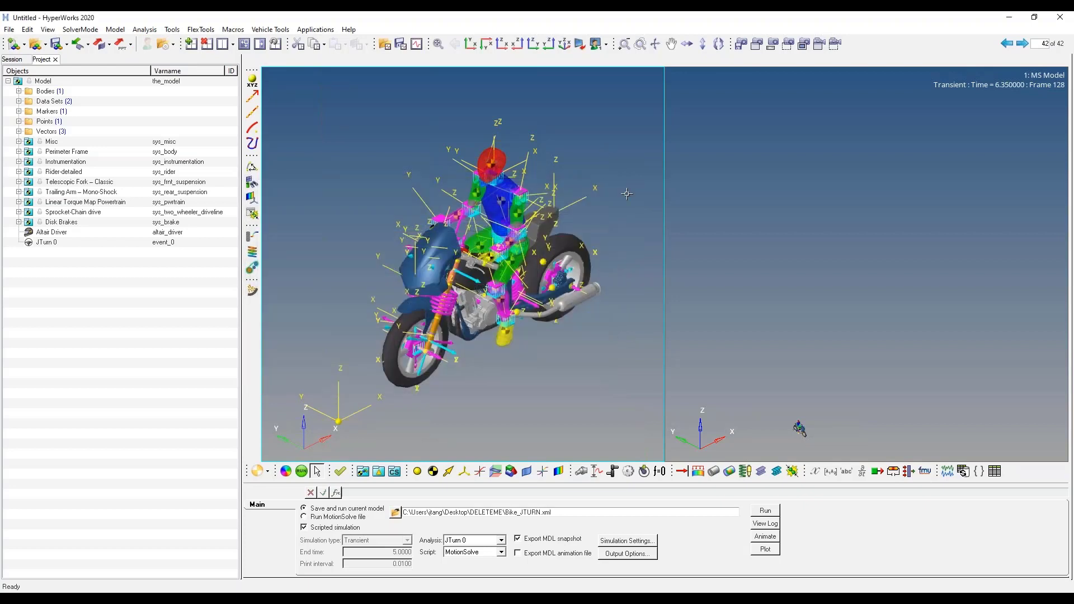